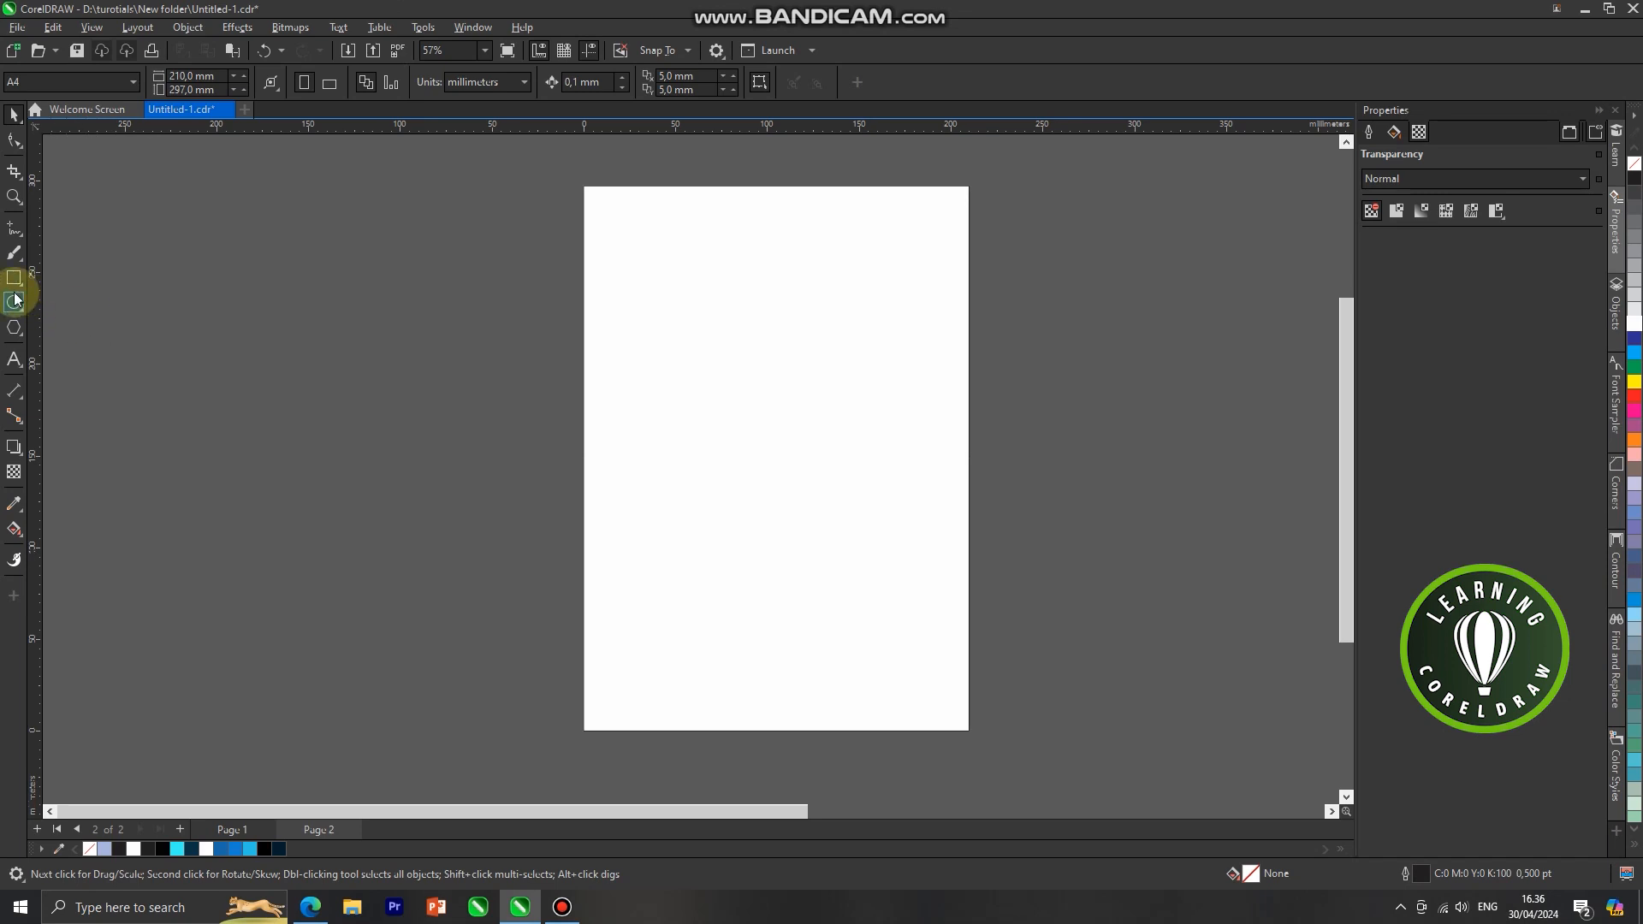
# - Draw a four-sided polygon with the Polygon tool, about 89 mm wide and high, in the upper-left part of the page
pyautogui.click(12, 330)
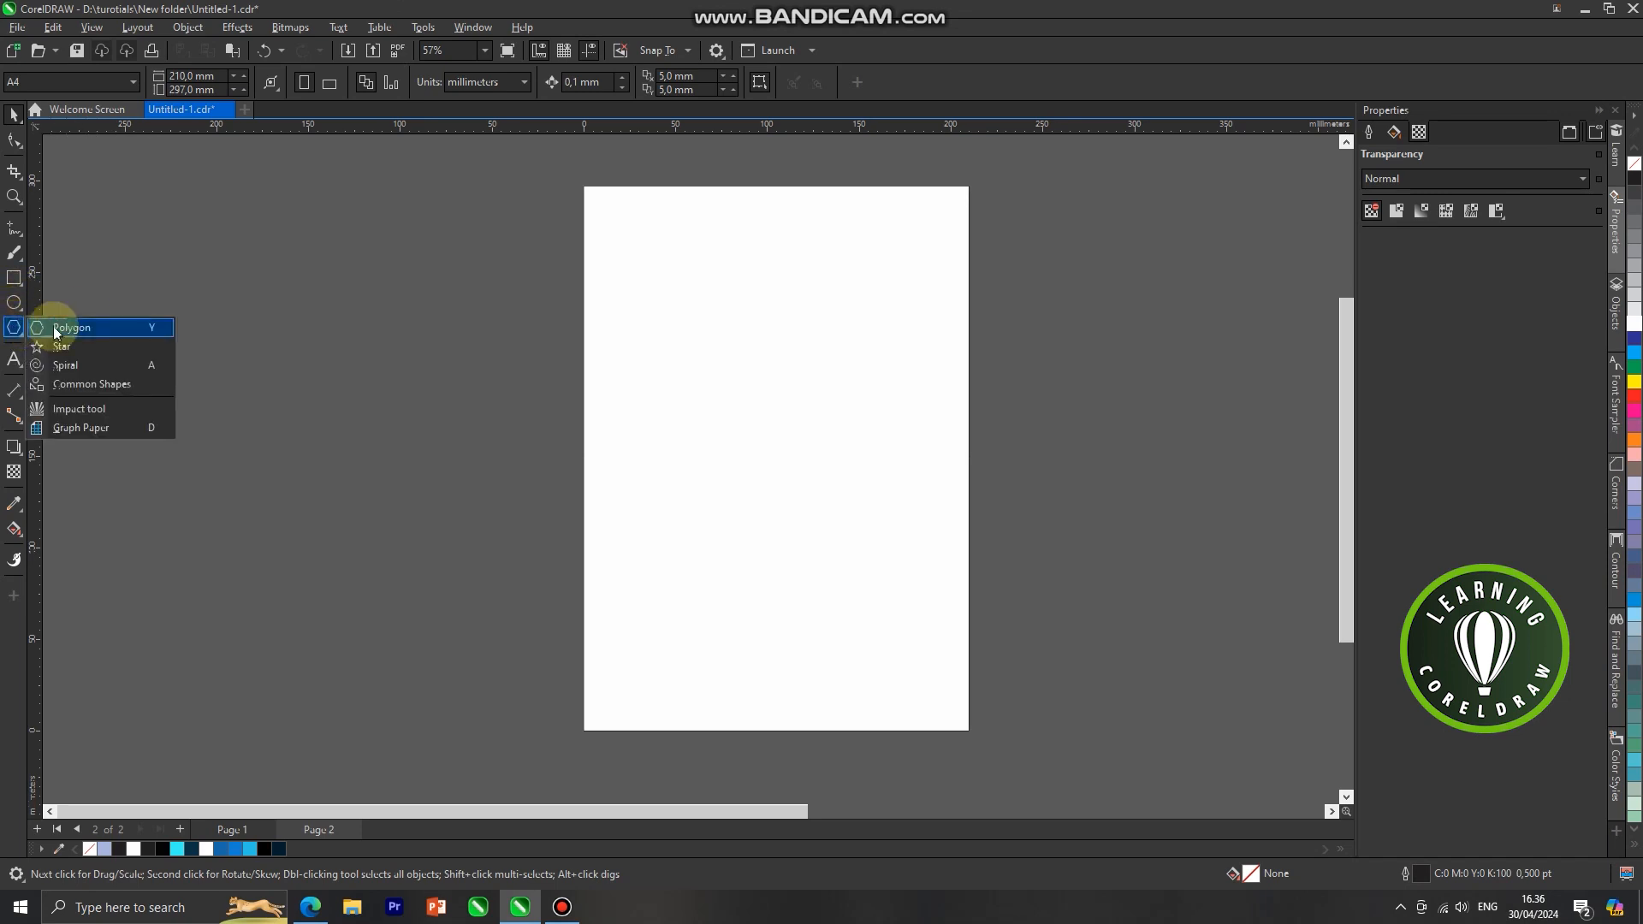
pyautogui.click(69, 328)
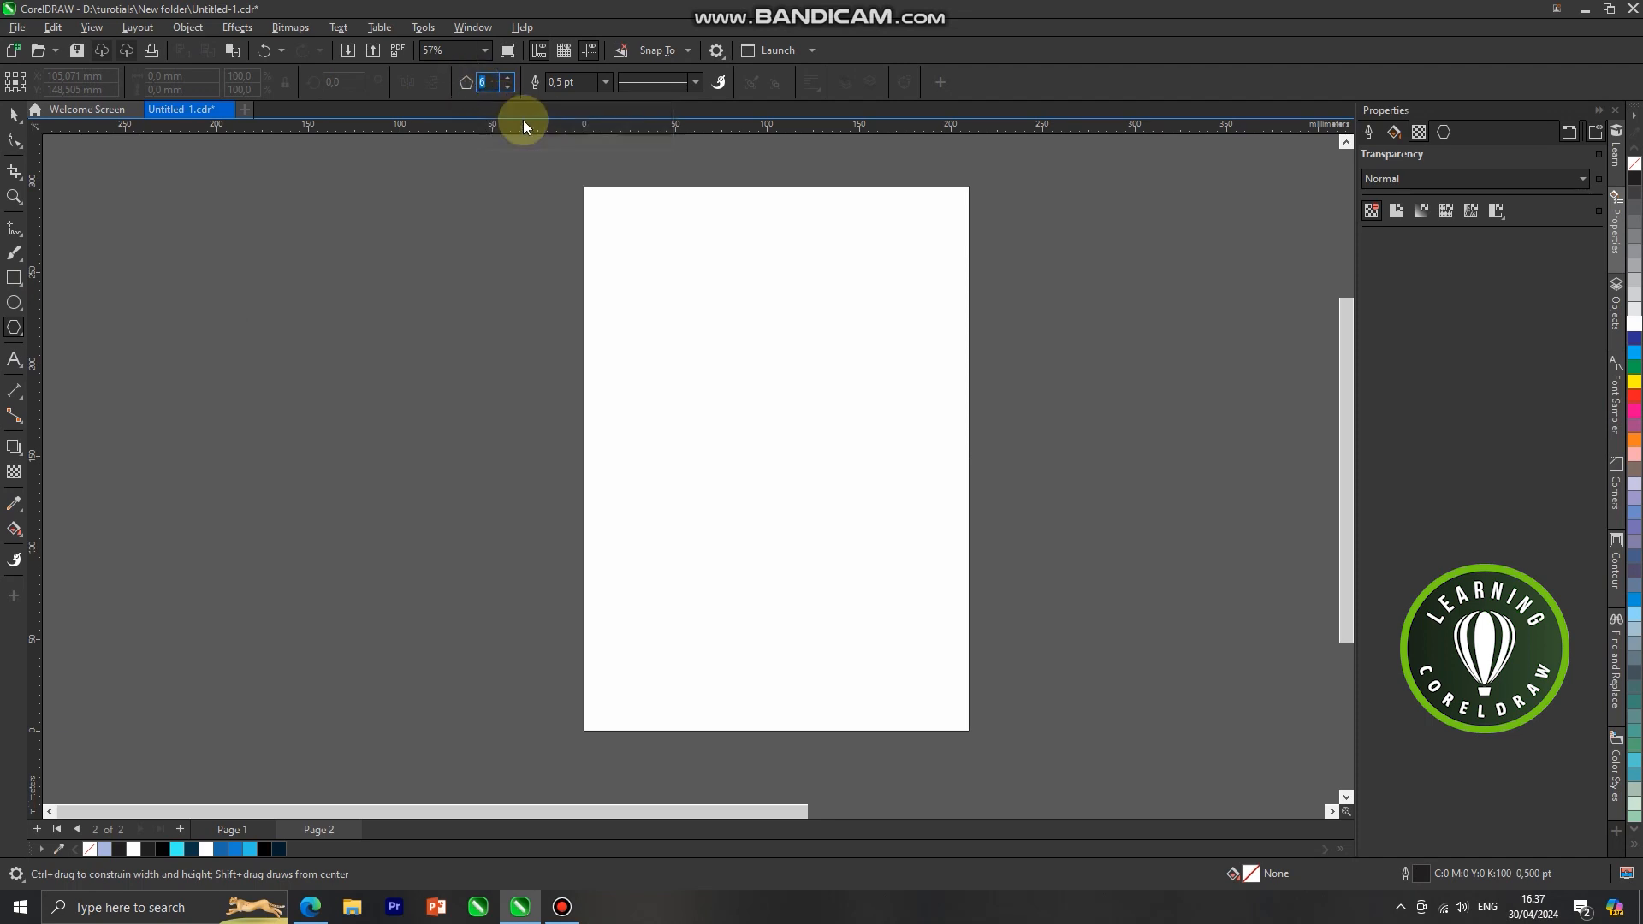
pyautogui.write('4')
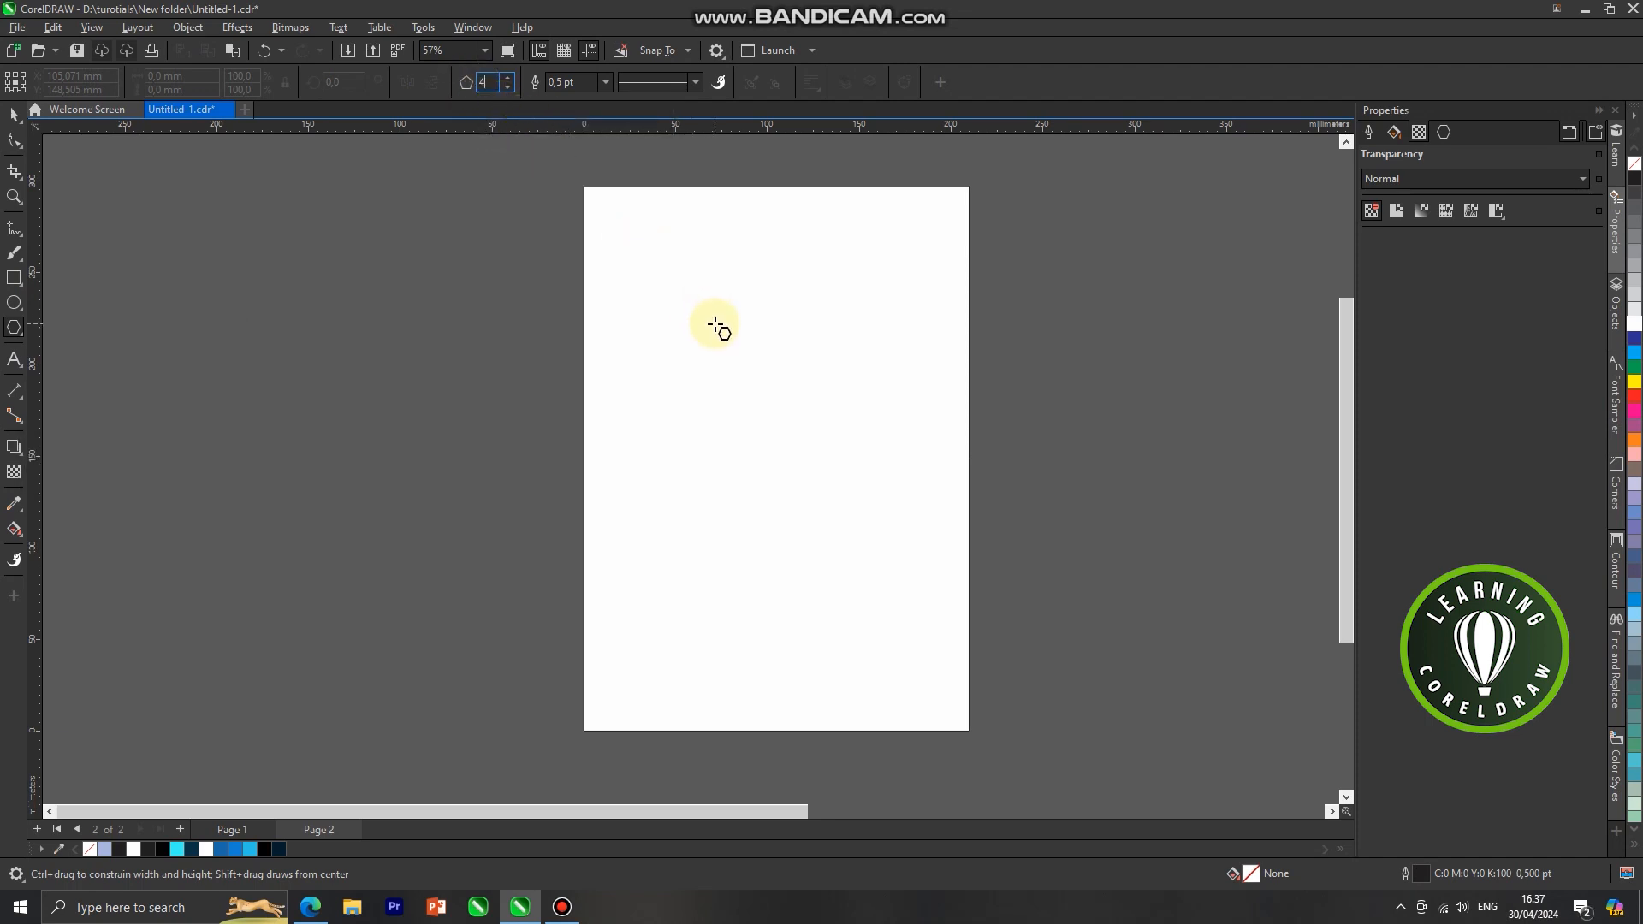
pyautogui.press('Return')
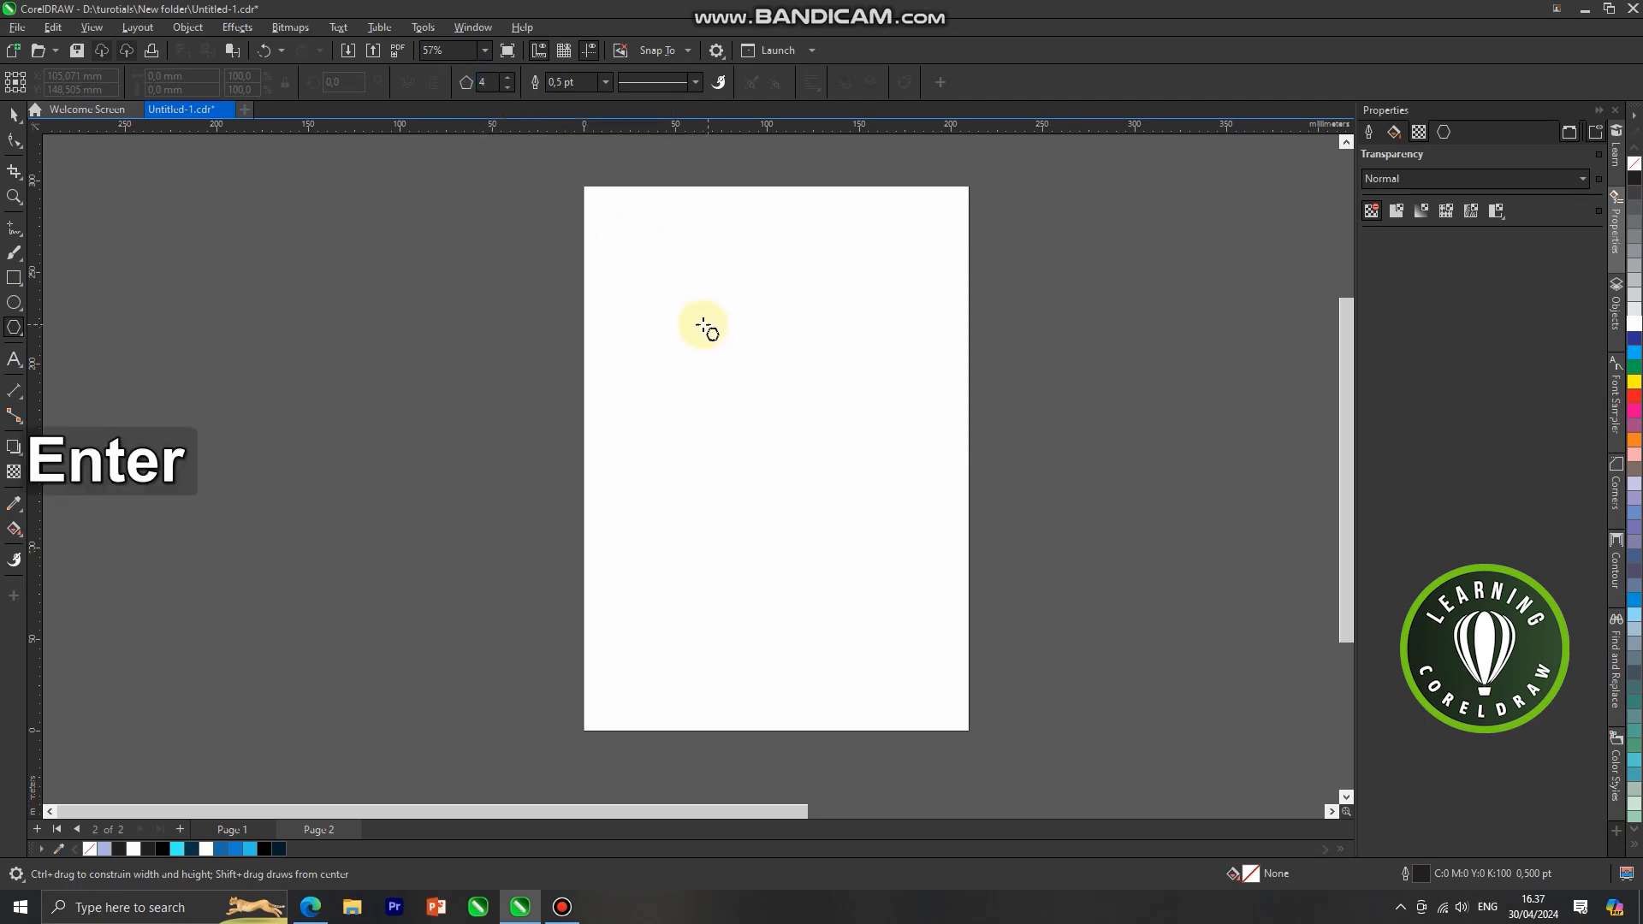
pyautogui.moveTo(632, 290); pyautogui.dragTo(752, 458)
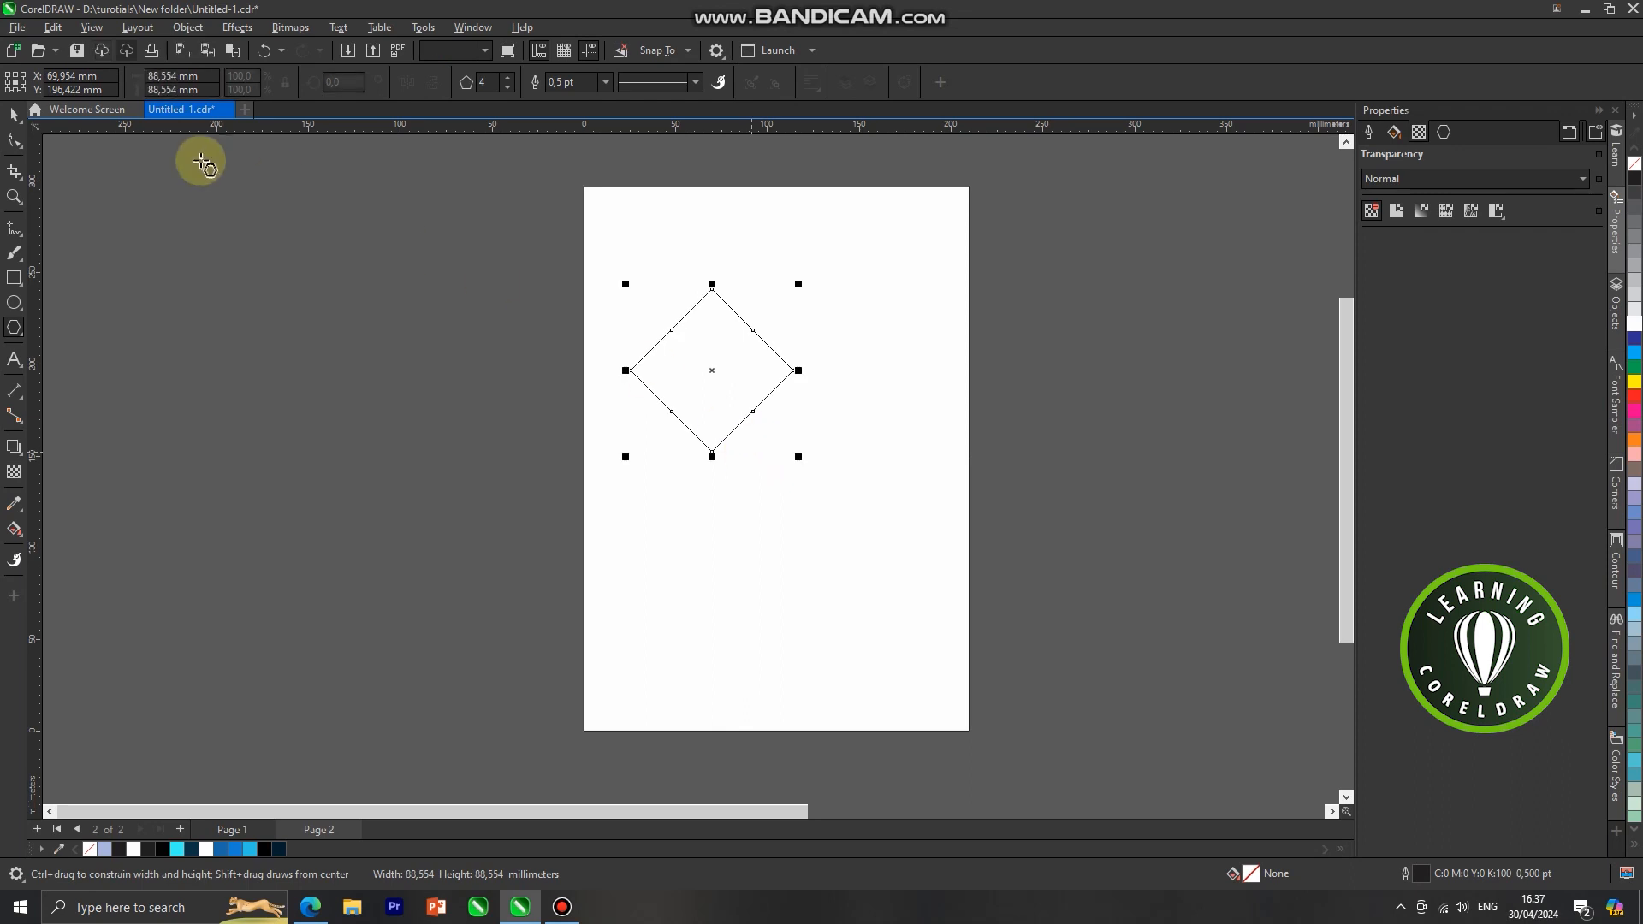
# - Move the diamond up near the top of the page and enlarge it proportionally to about 98 mm
pyautogui.click(14, 114)
pyautogui.moveTo(719, 367); pyautogui.dragTo(724, 307)
pyautogui.moveTo(802, 395); pyautogui.dragTo(834, 427)
pyautogui.moveTo(744, 327); pyautogui.dragTo(736, 328)
pyautogui.moveTo(818, 424); pyautogui.dragTo(807, 411)
pyautogui.moveTo(737, 322); pyautogui.dragTo(730, 323)
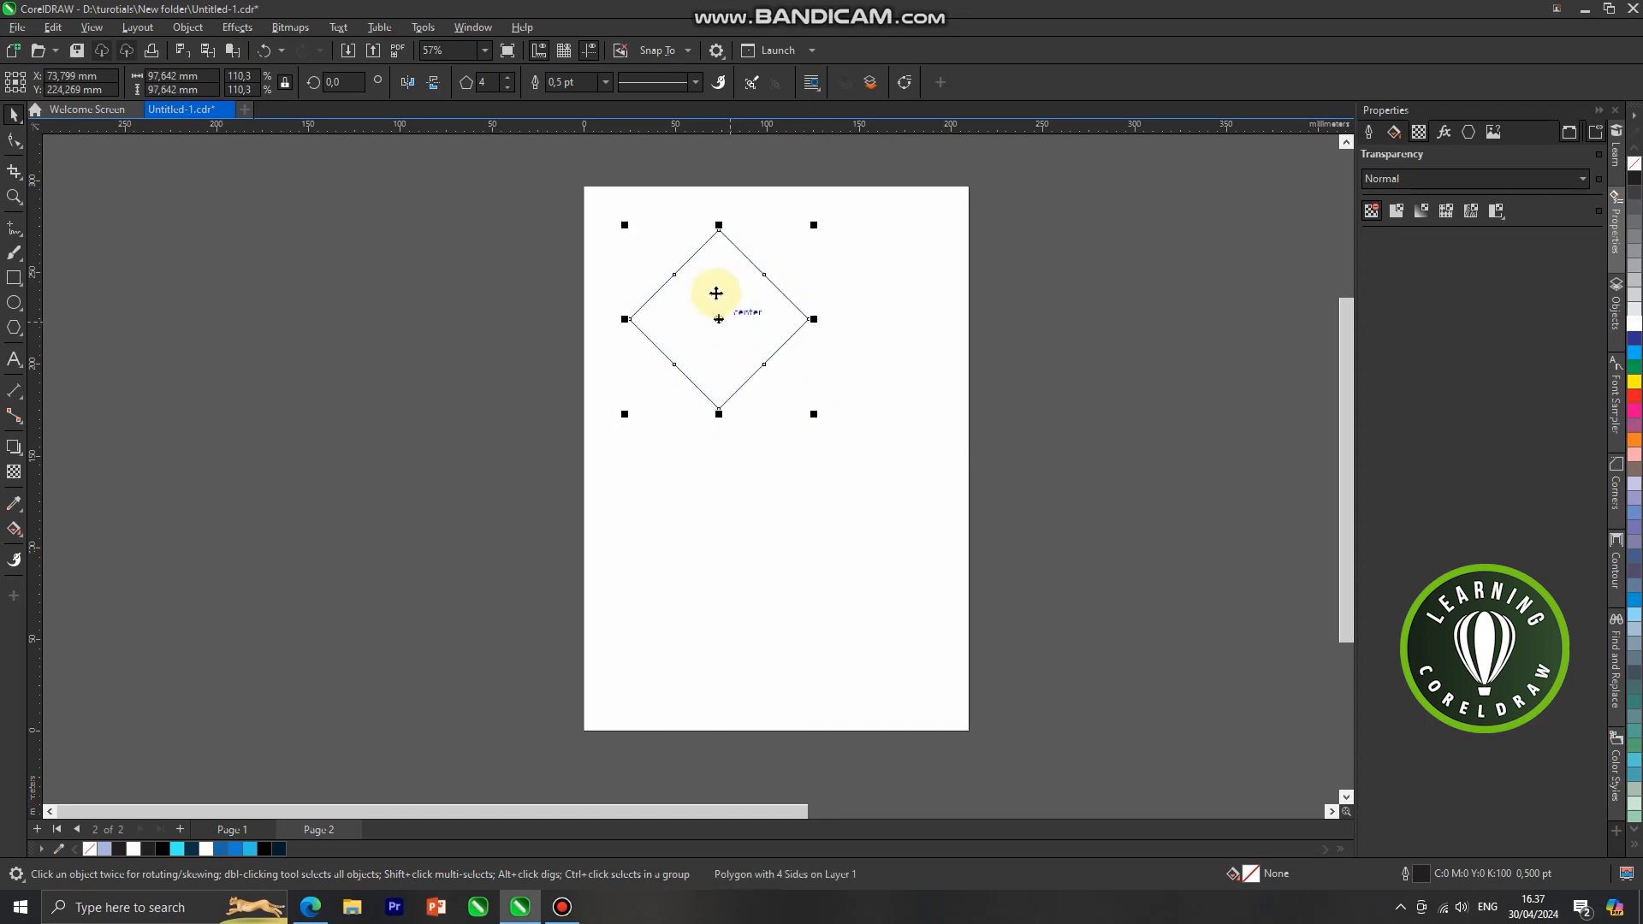
# - Duplicate the diamond and place the copy directly below the original with a small gap
pyautogui.rightClick(718, 314)
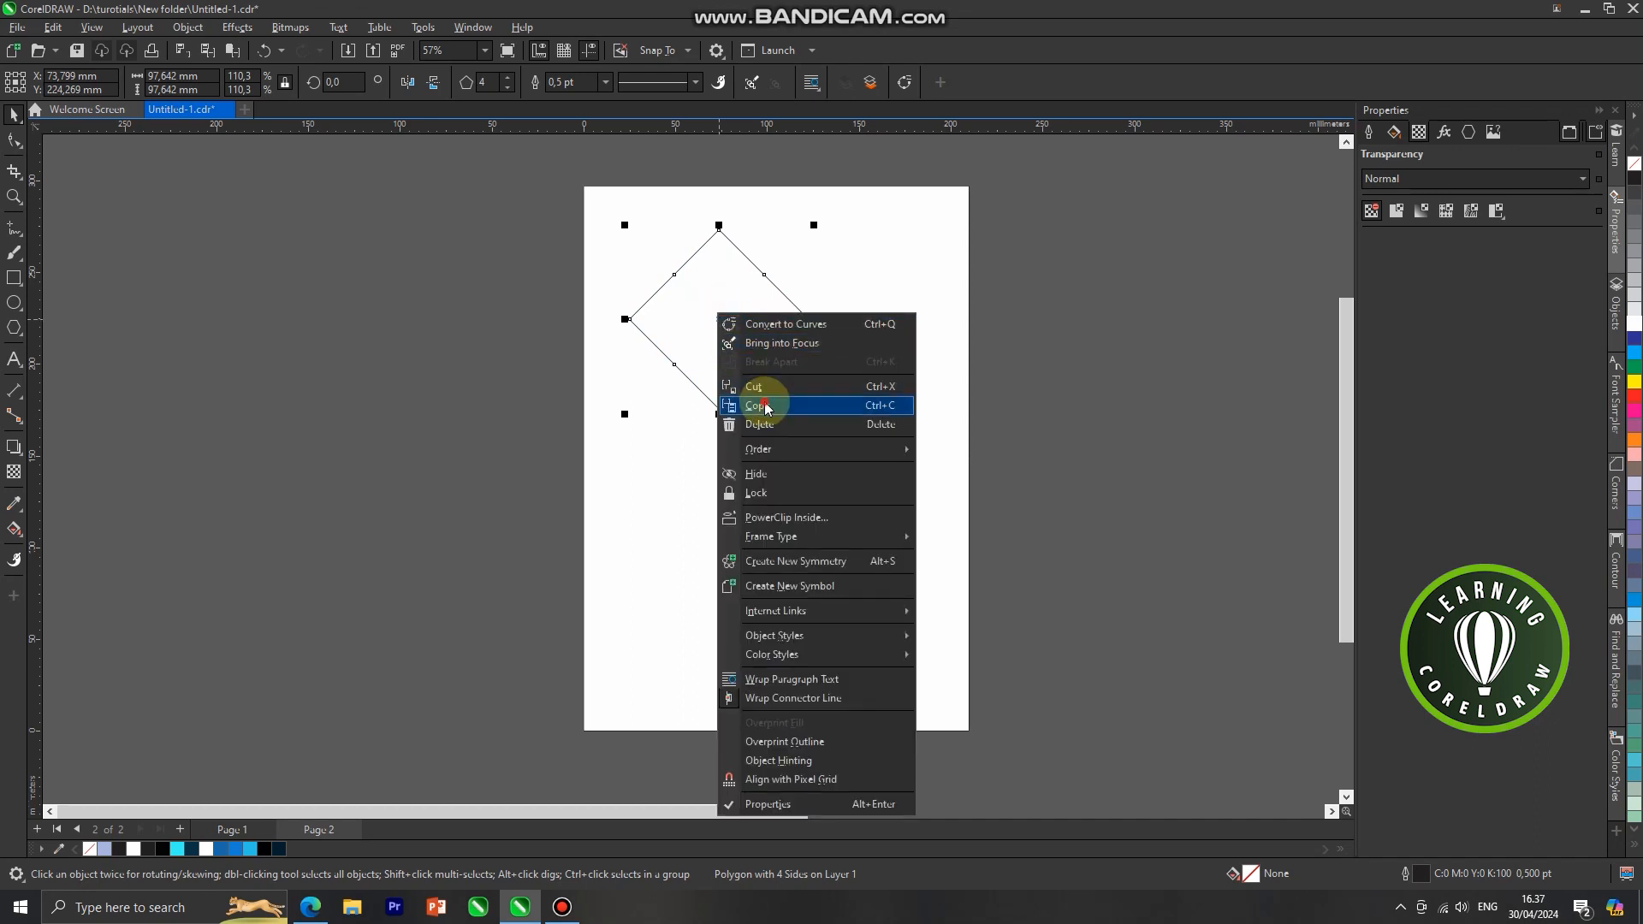
pyautogui.click(458, 363)
pyautogui.rightClick(459, 365)
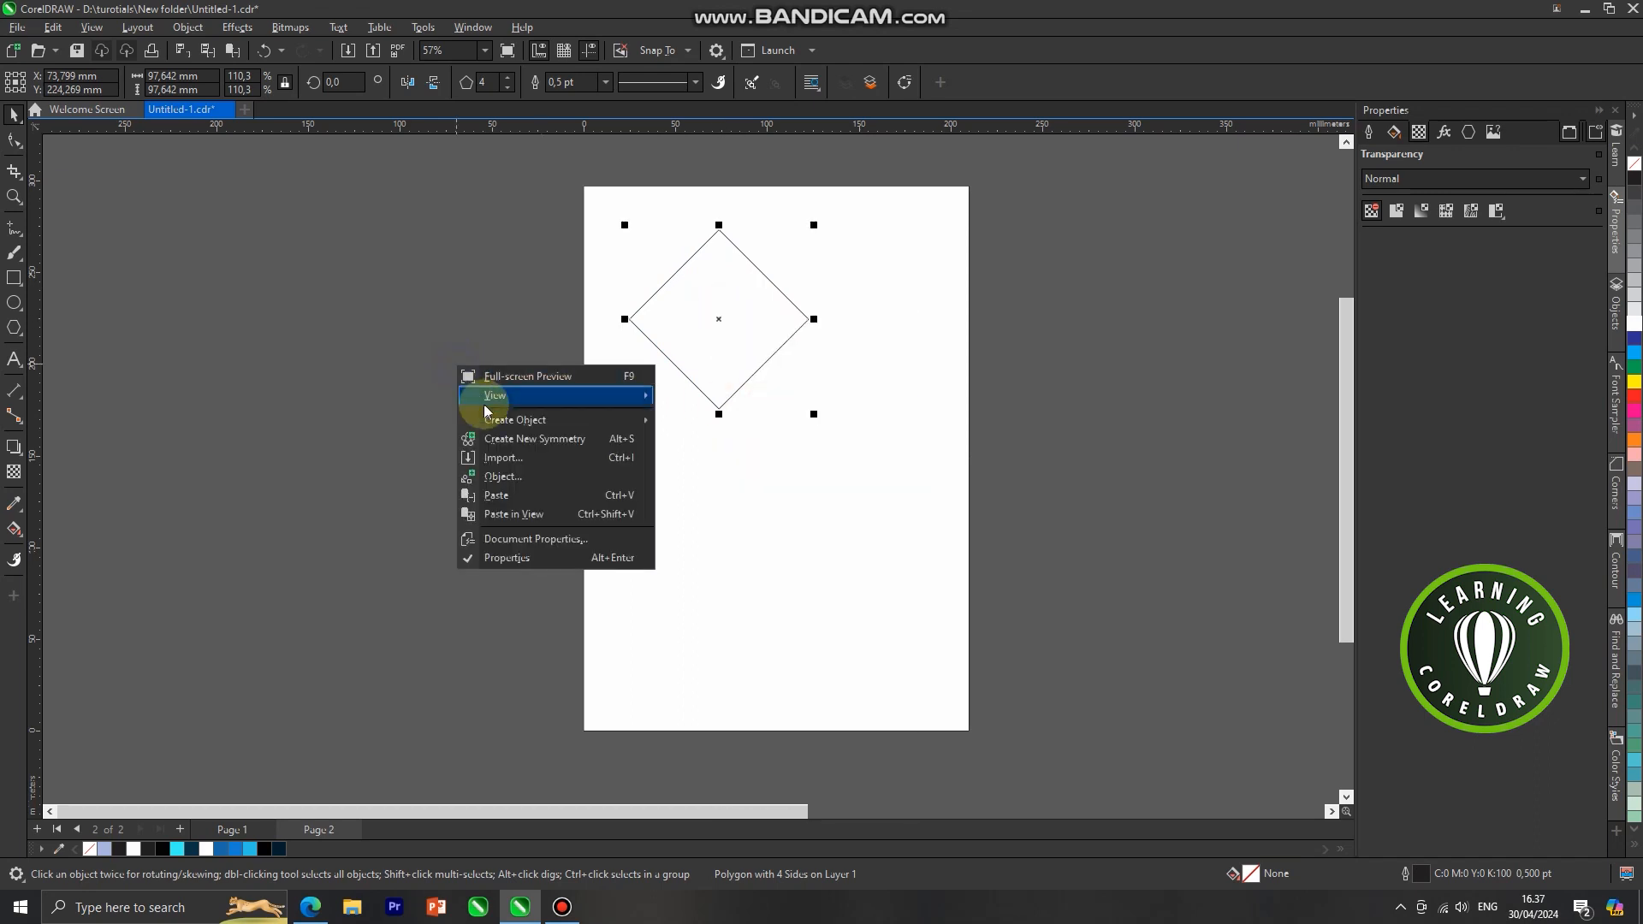
pyautogui.click(515, 491)
pyautogui.moveTo(726, 321); pyautogui.dragTo(730, 524)
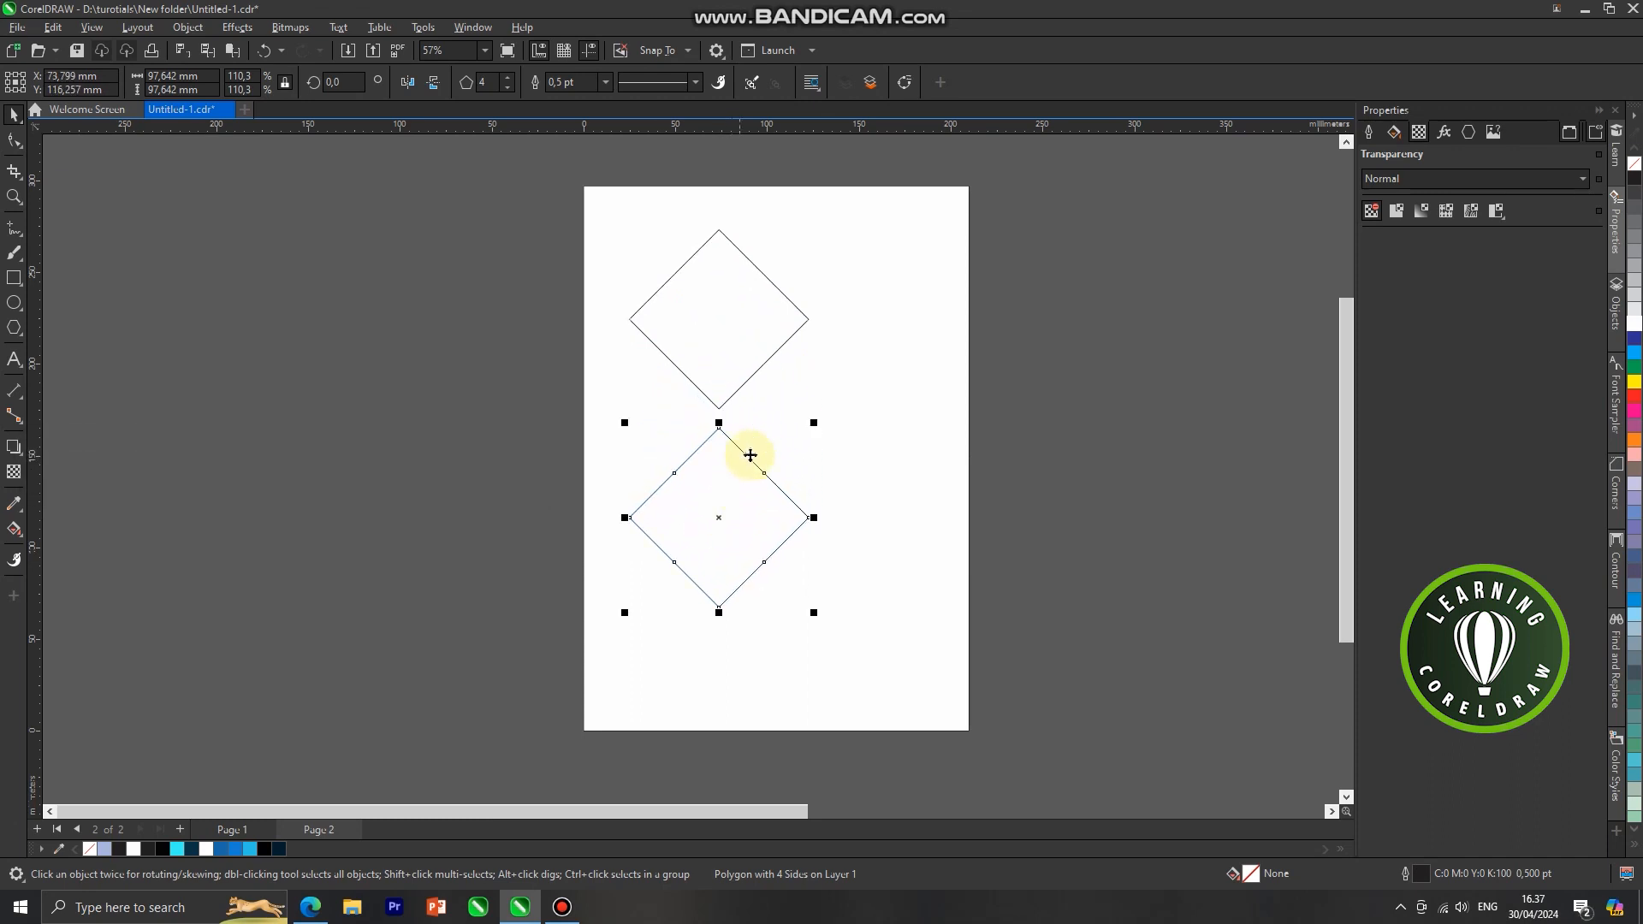
# - Select both diamonds and shift them together slightly to the right
pyautogui.keyDown('shift'); pyautogui.click(752, 358); pyautogui.keyUp('shift')
pyautogui.moveTo(738, 341); pyautogui.dragTo(745, 338)
pyautogui.click(1019, 385)
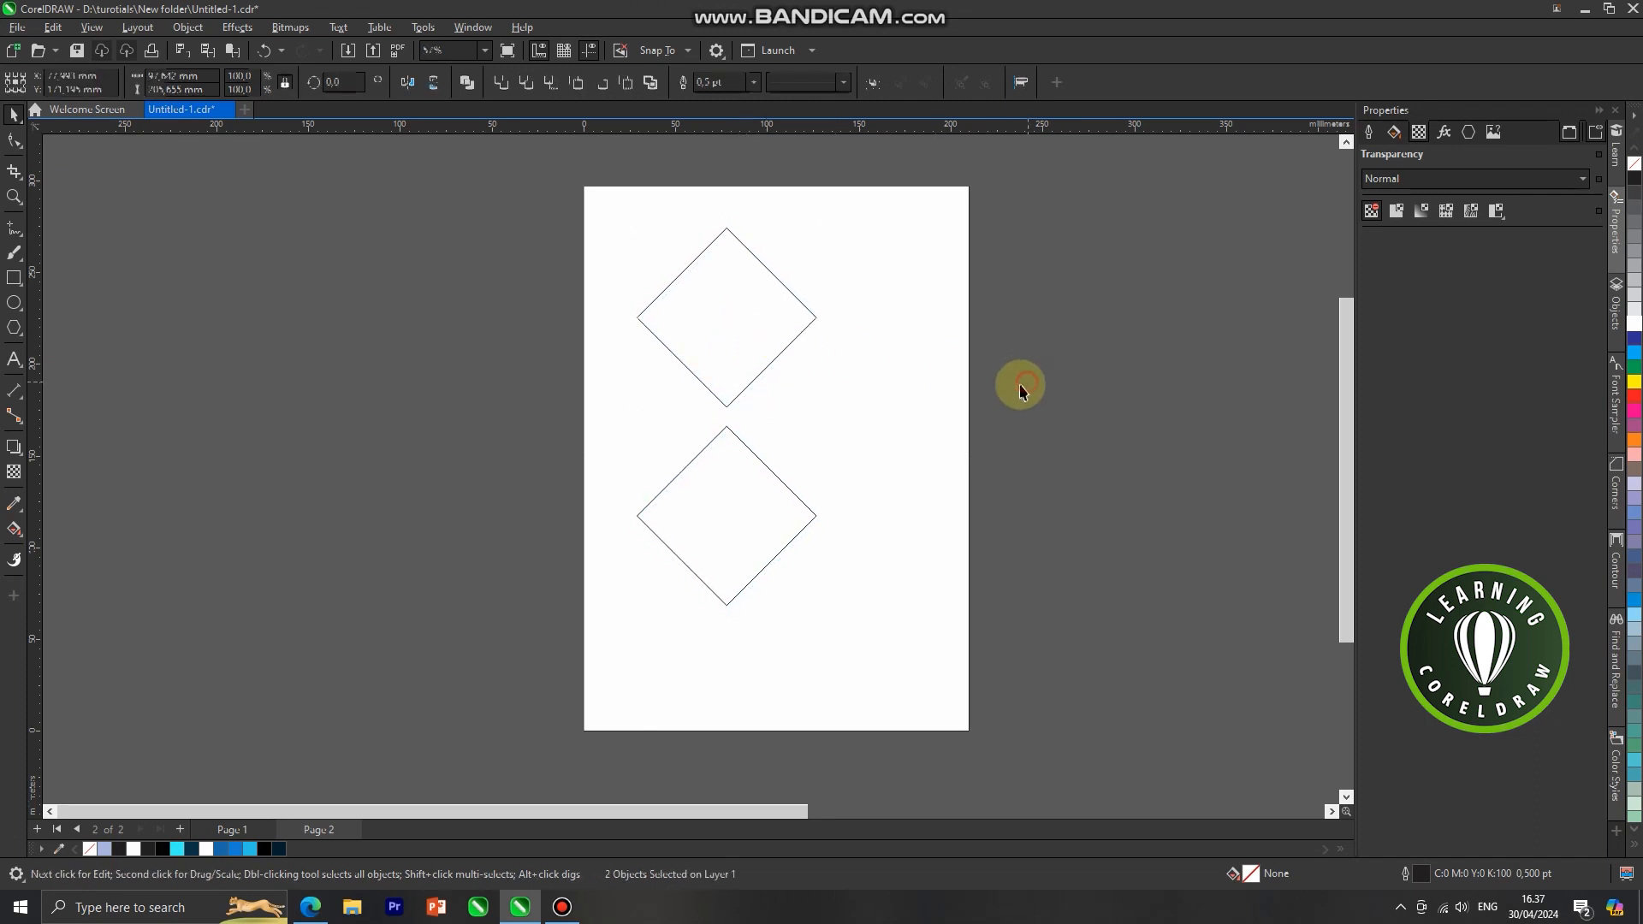
# - Duplicate the lower diamond and place the copy across the page's left edge, nested between the two other diamonds
pyautogui.click(738, 475)
pyautogui.rightClick(738, 475)
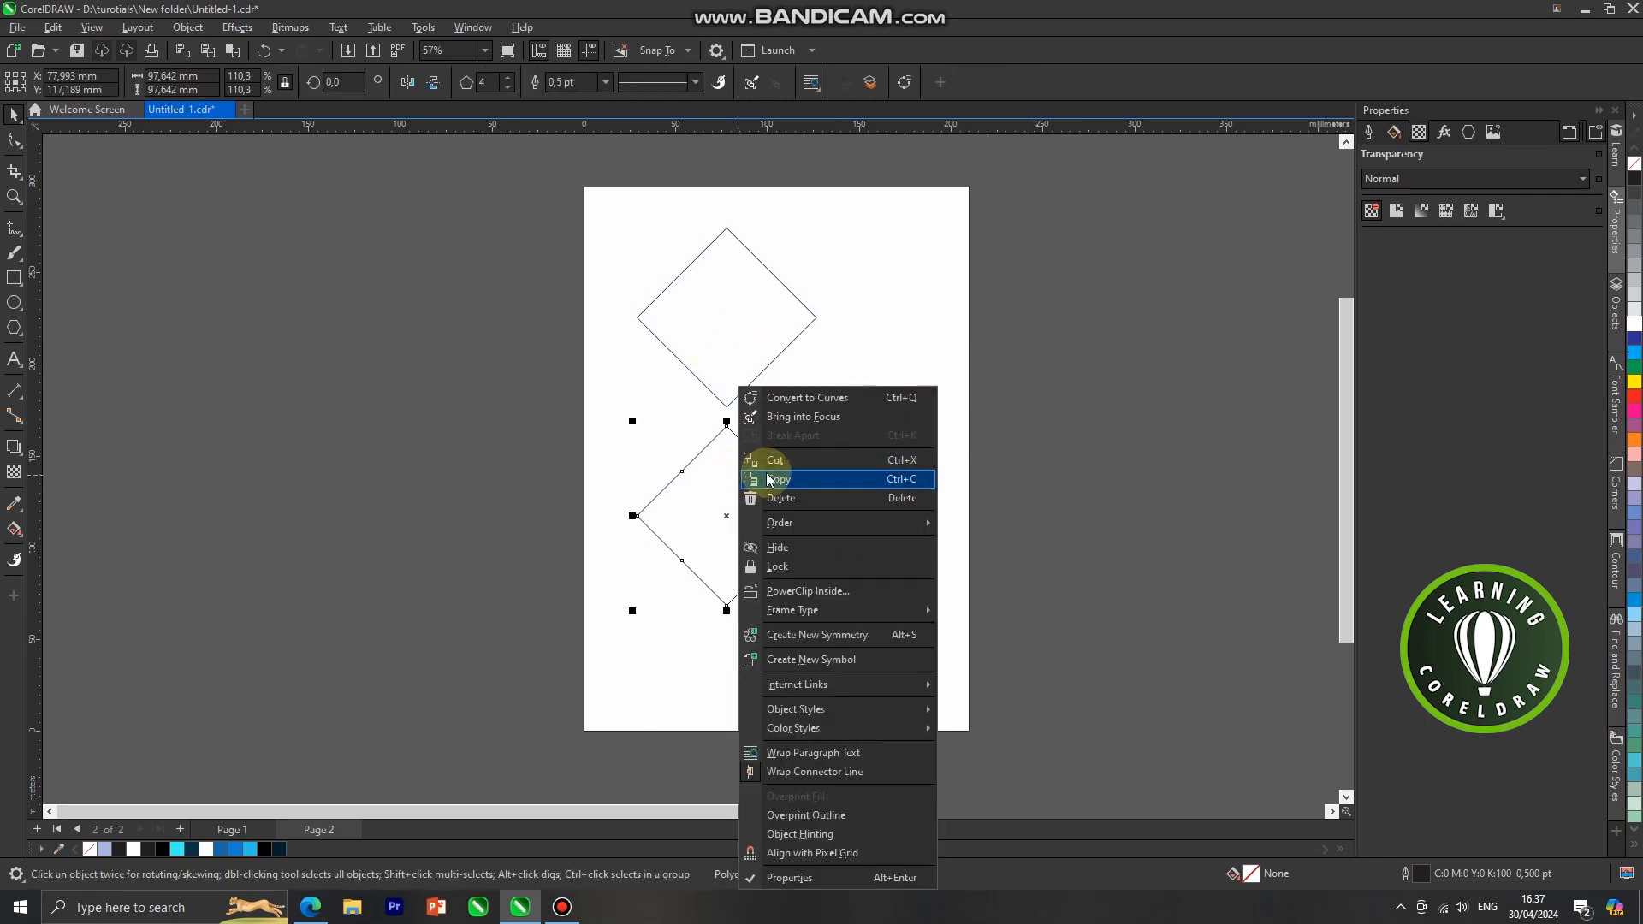
pyautogui.click(760, 469)
pyautogui.rightClick(499, 370)
pyautogui.click(542, 488)
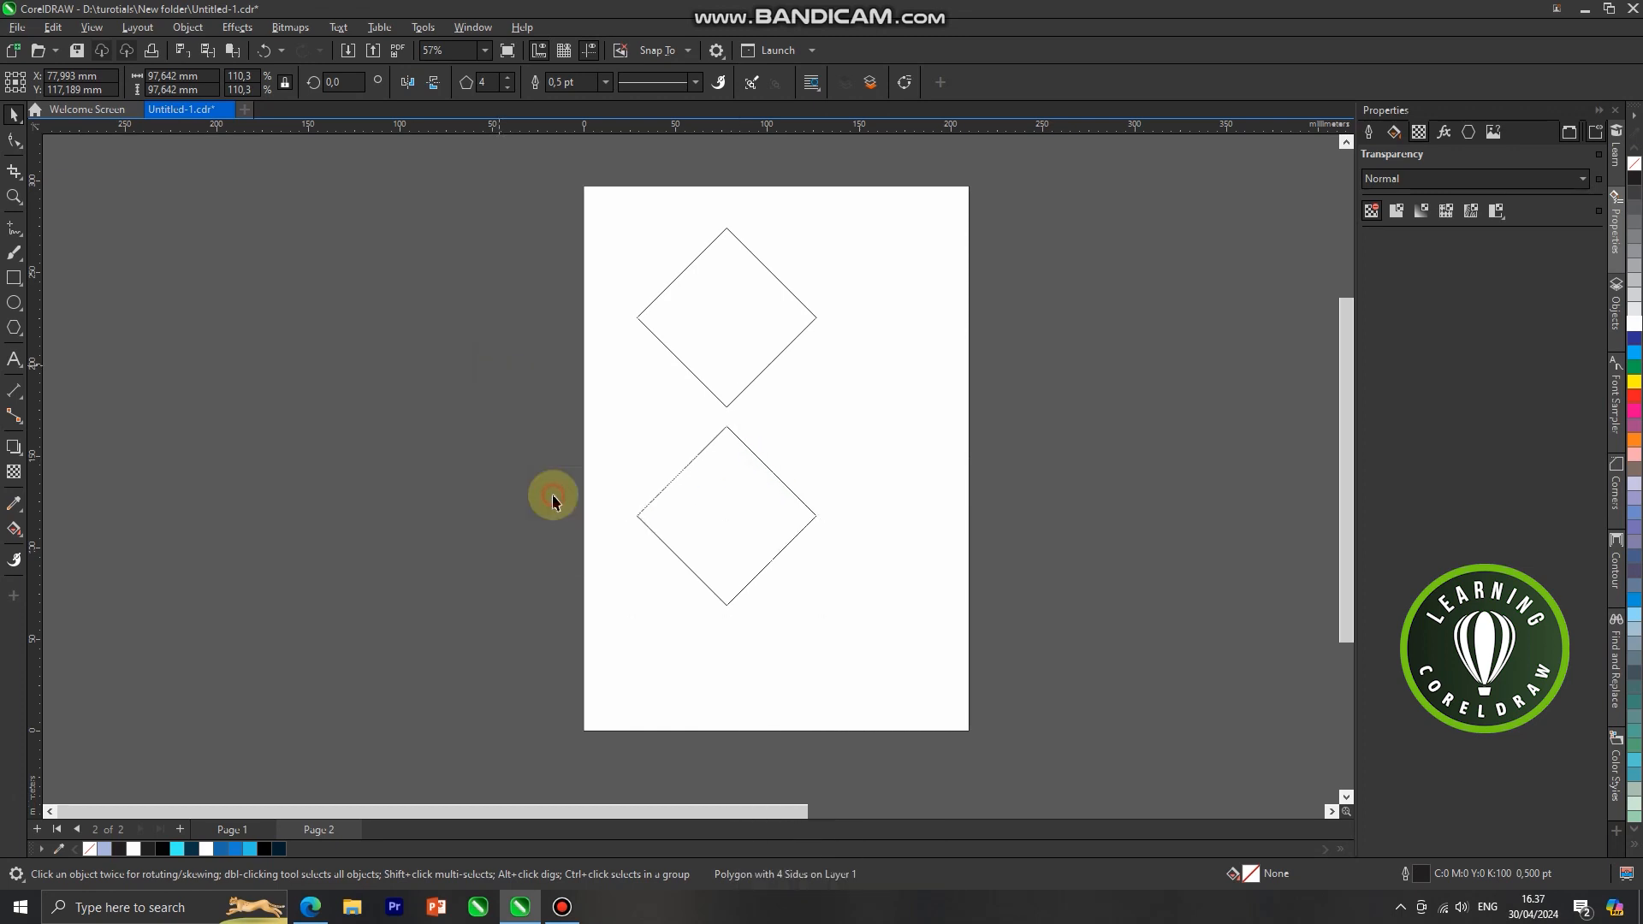
pyautogui.moveTo(733, 493); pyautogui.dragTo(593, 411)
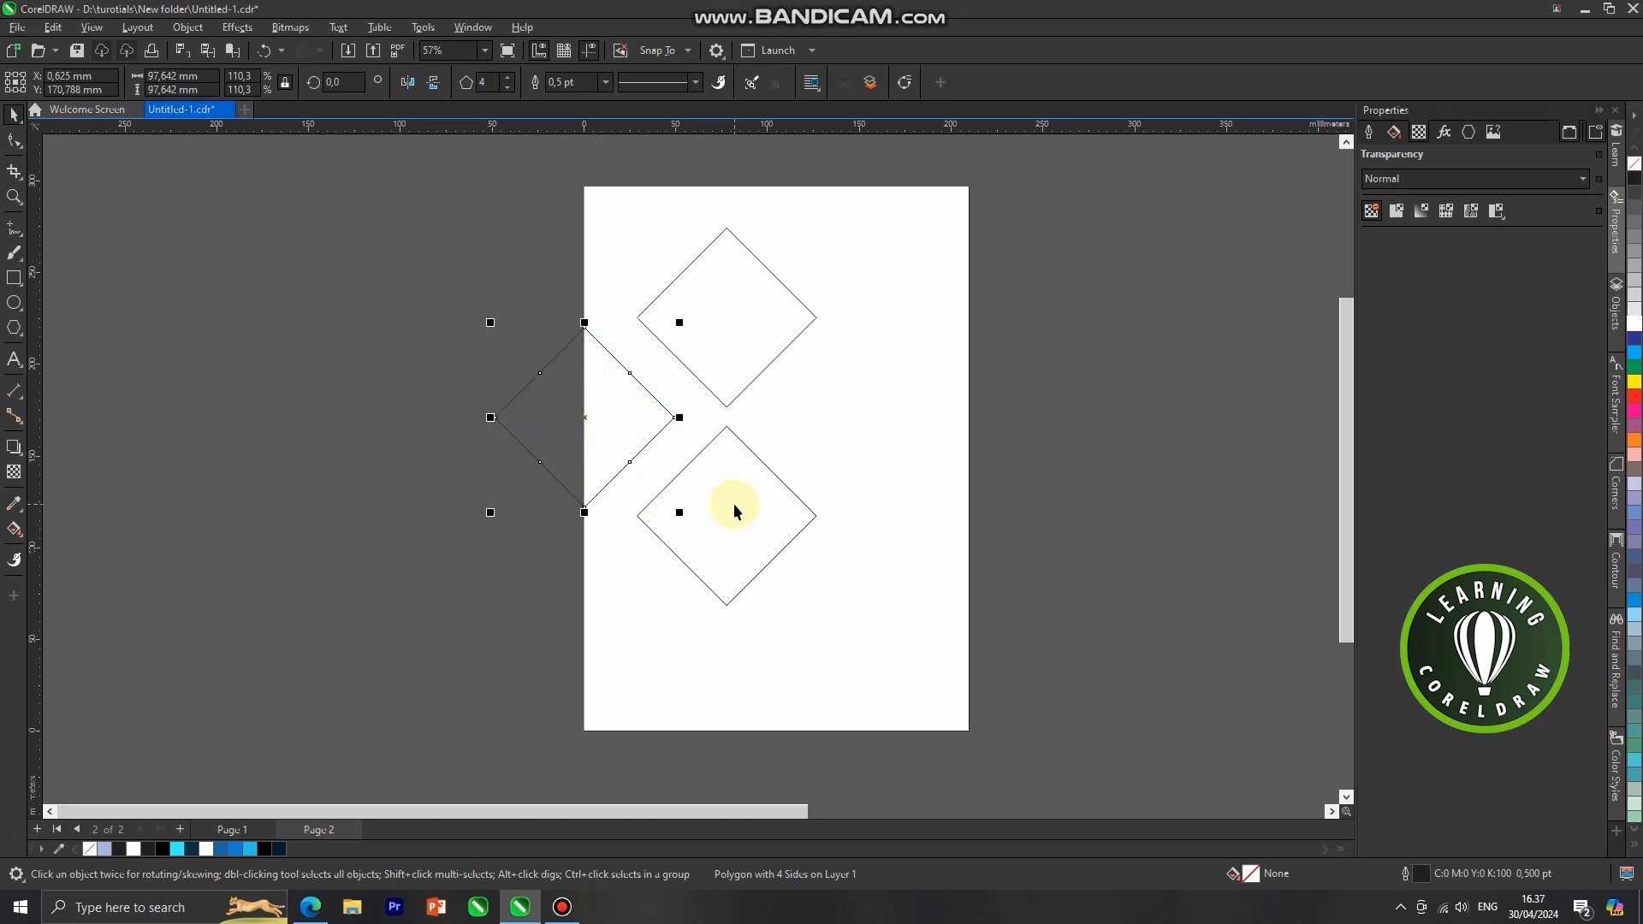
# - Shift the lower and upper diamonds slightly left to tighten their gaps to the diamond on the page edge
pyautogui.moveTo(734, 511); pyautogui.dragTo(719, 508)
pyautogui.moveTo(723, 390); pyautogui.dragTo(715, 389)
pyautogui.click(890, 360)
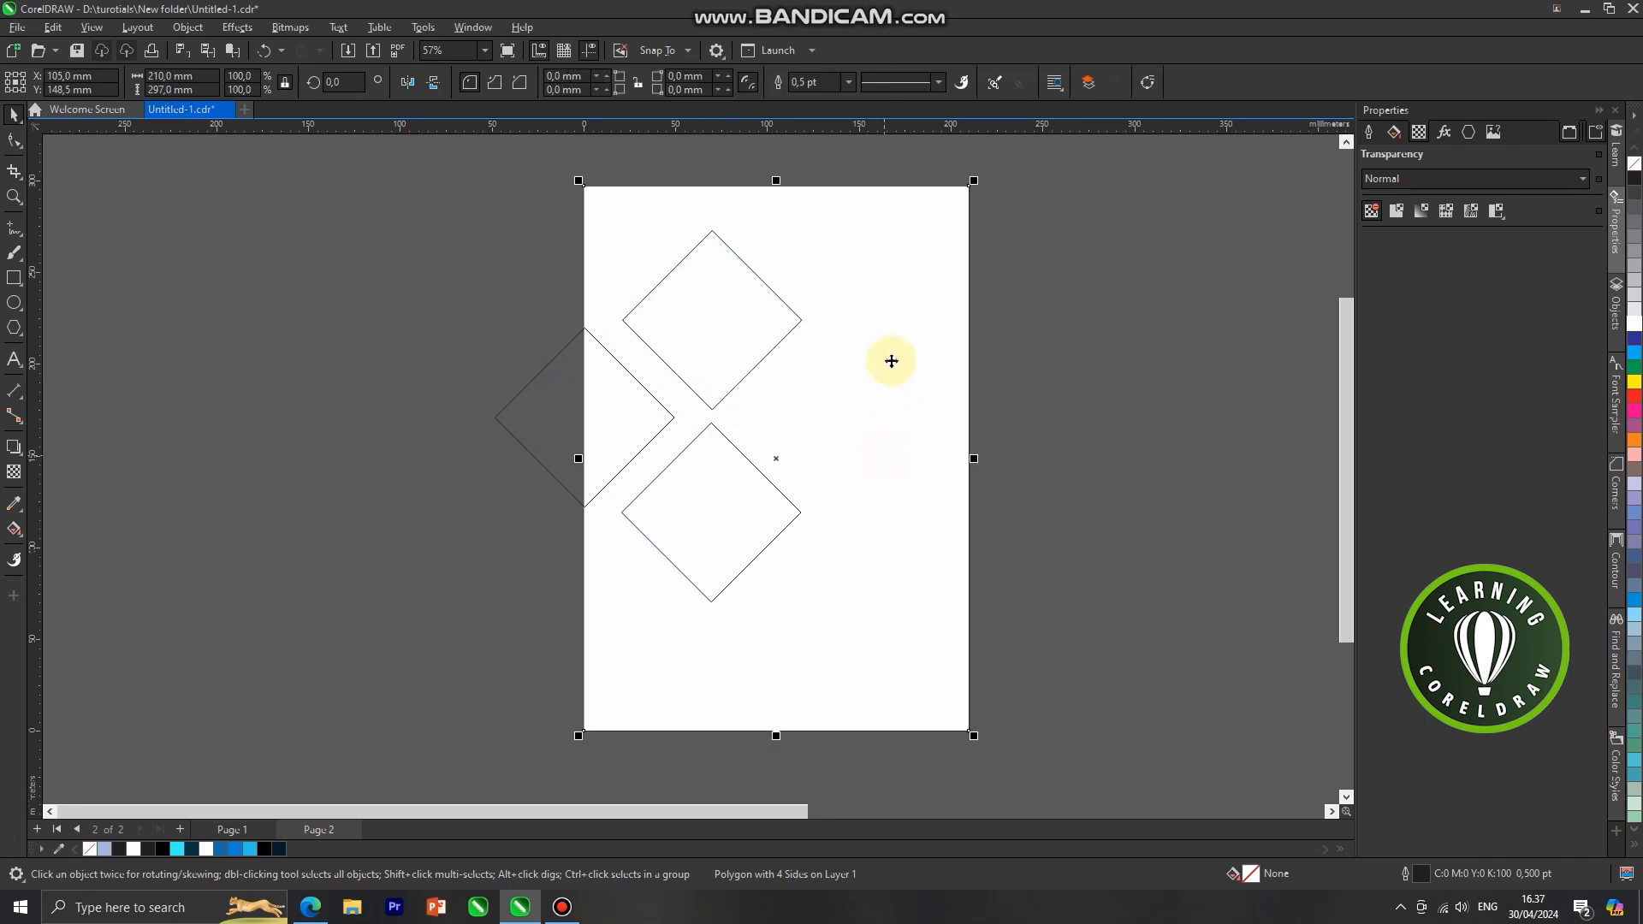
pyautogui.scroll(-1, 886, 366)
# - Add a one-step outside contour, offset about 3.6 mm, to the diamond on the page's left edge
pyautogui.click(685, 421)
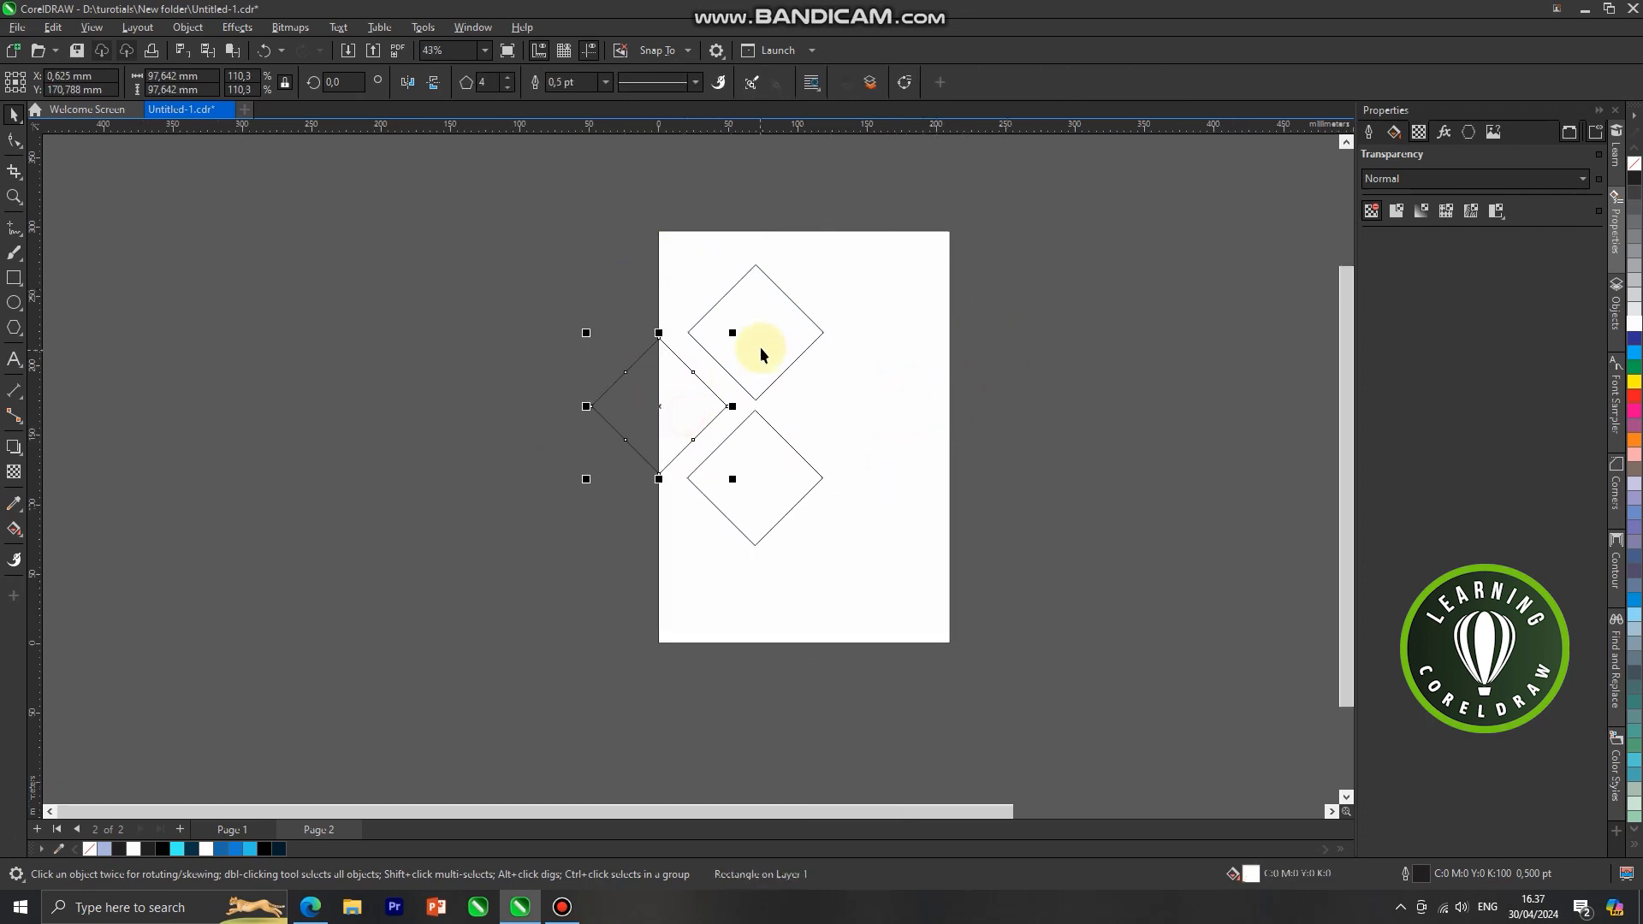
pyautogui.scroll(1, 760, 347)
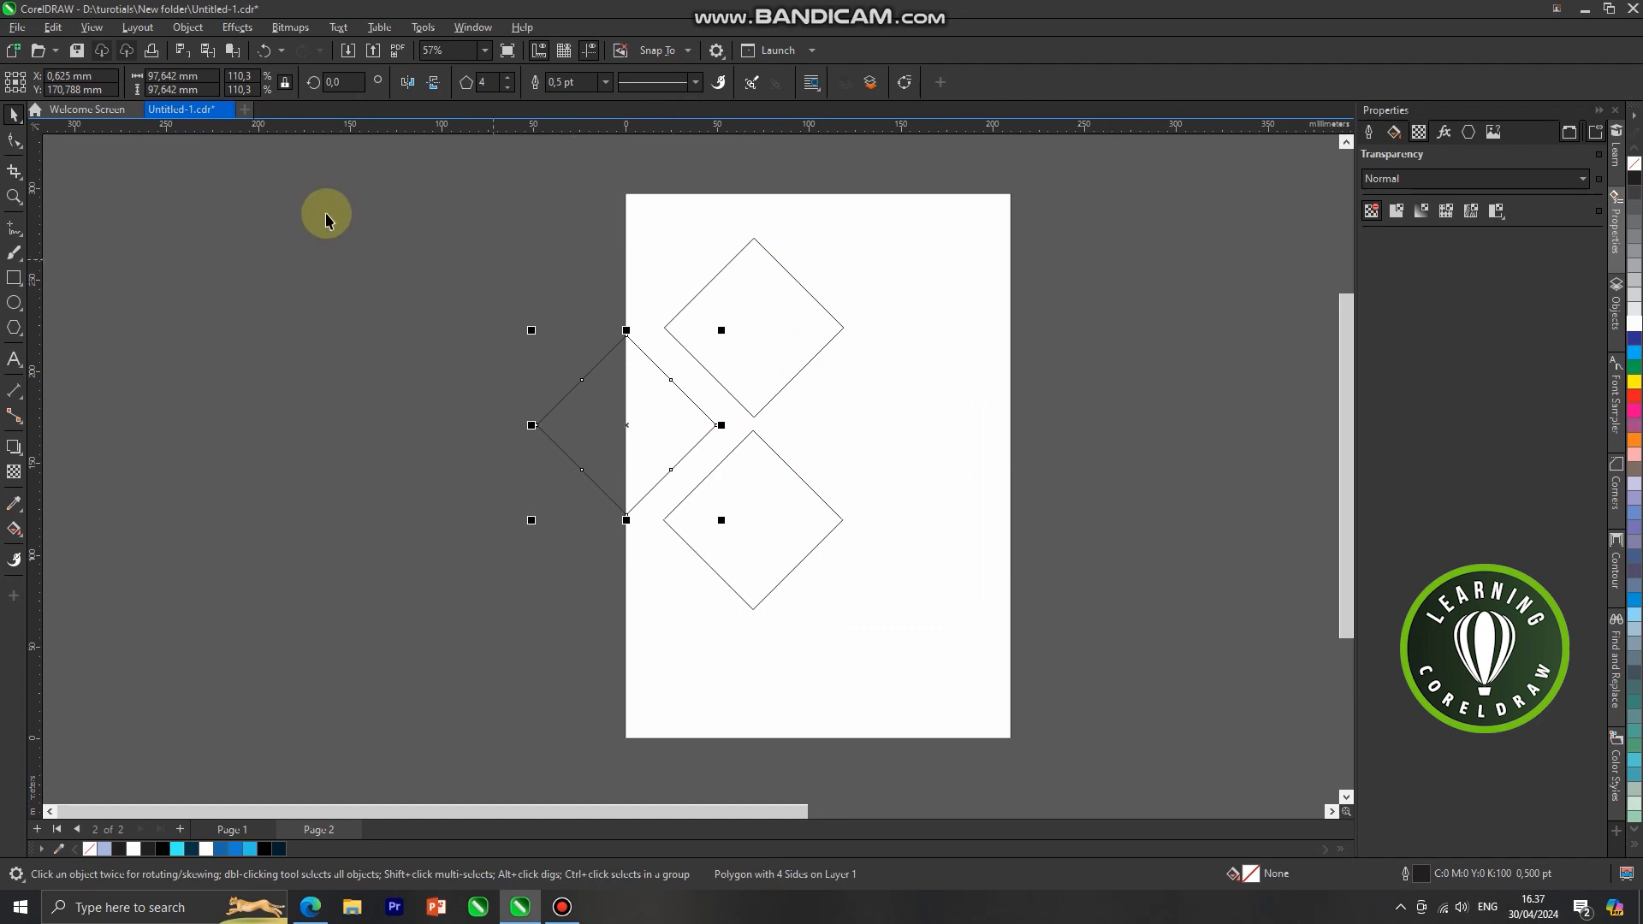
pyautogui.click(17, 451)
pyautogui.click(66, 466)
pyautogui.scroll(1, 651, 391)
pyautogui.moveTo(660, 386); pyautogui.dragTo(745, 301)
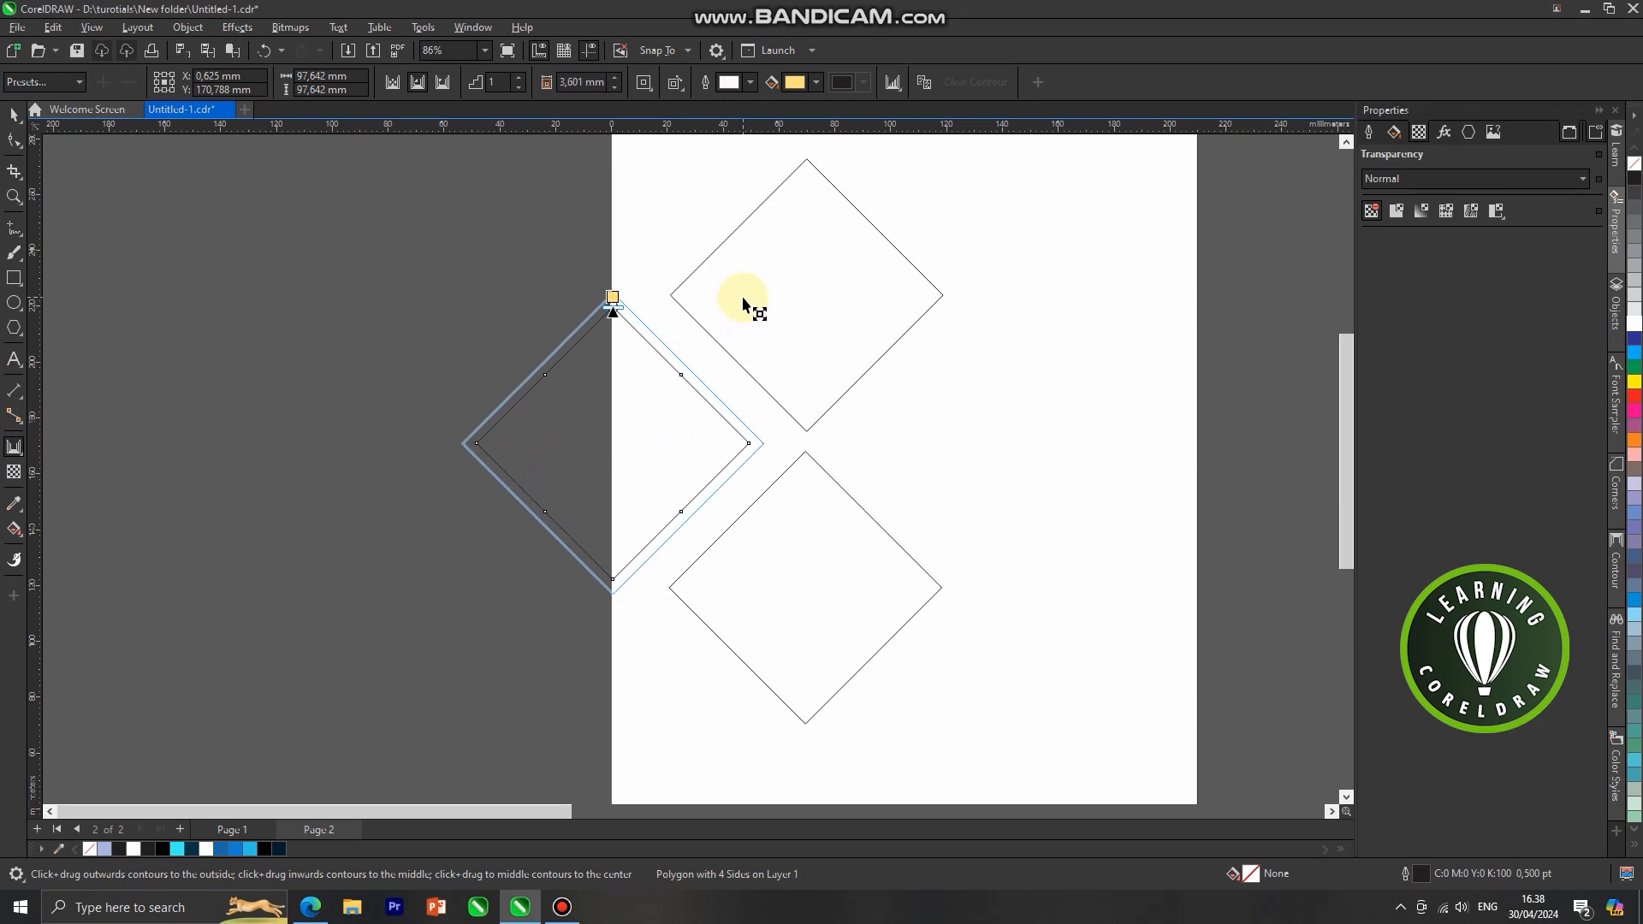
pyautogui.moveTo(743, 297); pyautogui.dragTo(814, 367)
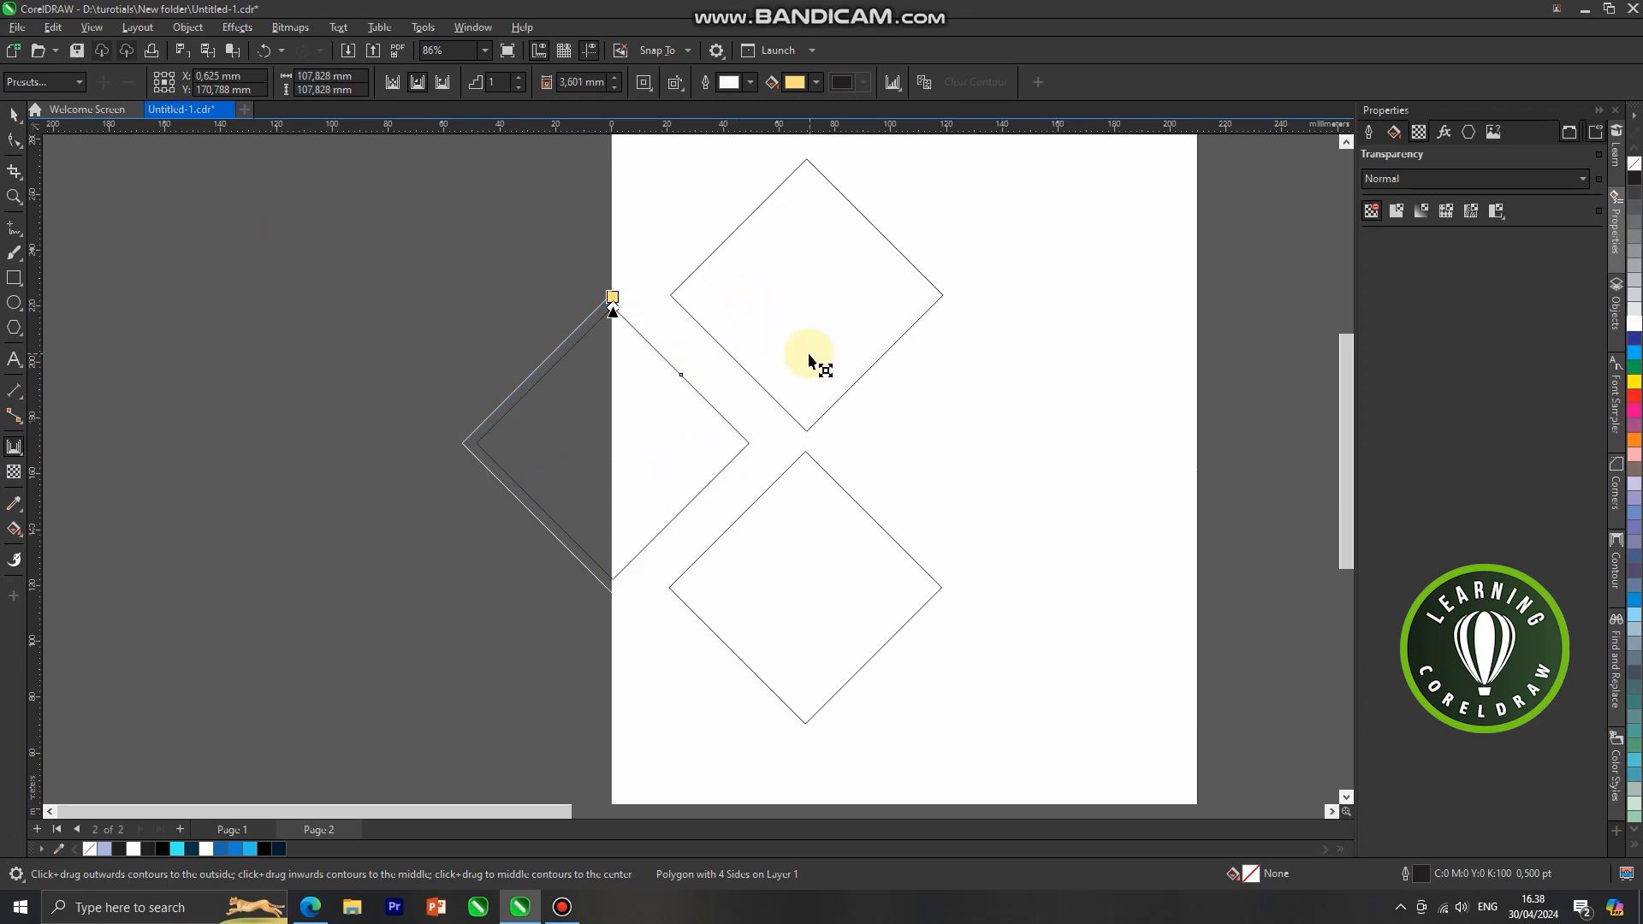
pyautogui.scroll(1, 538, 444)
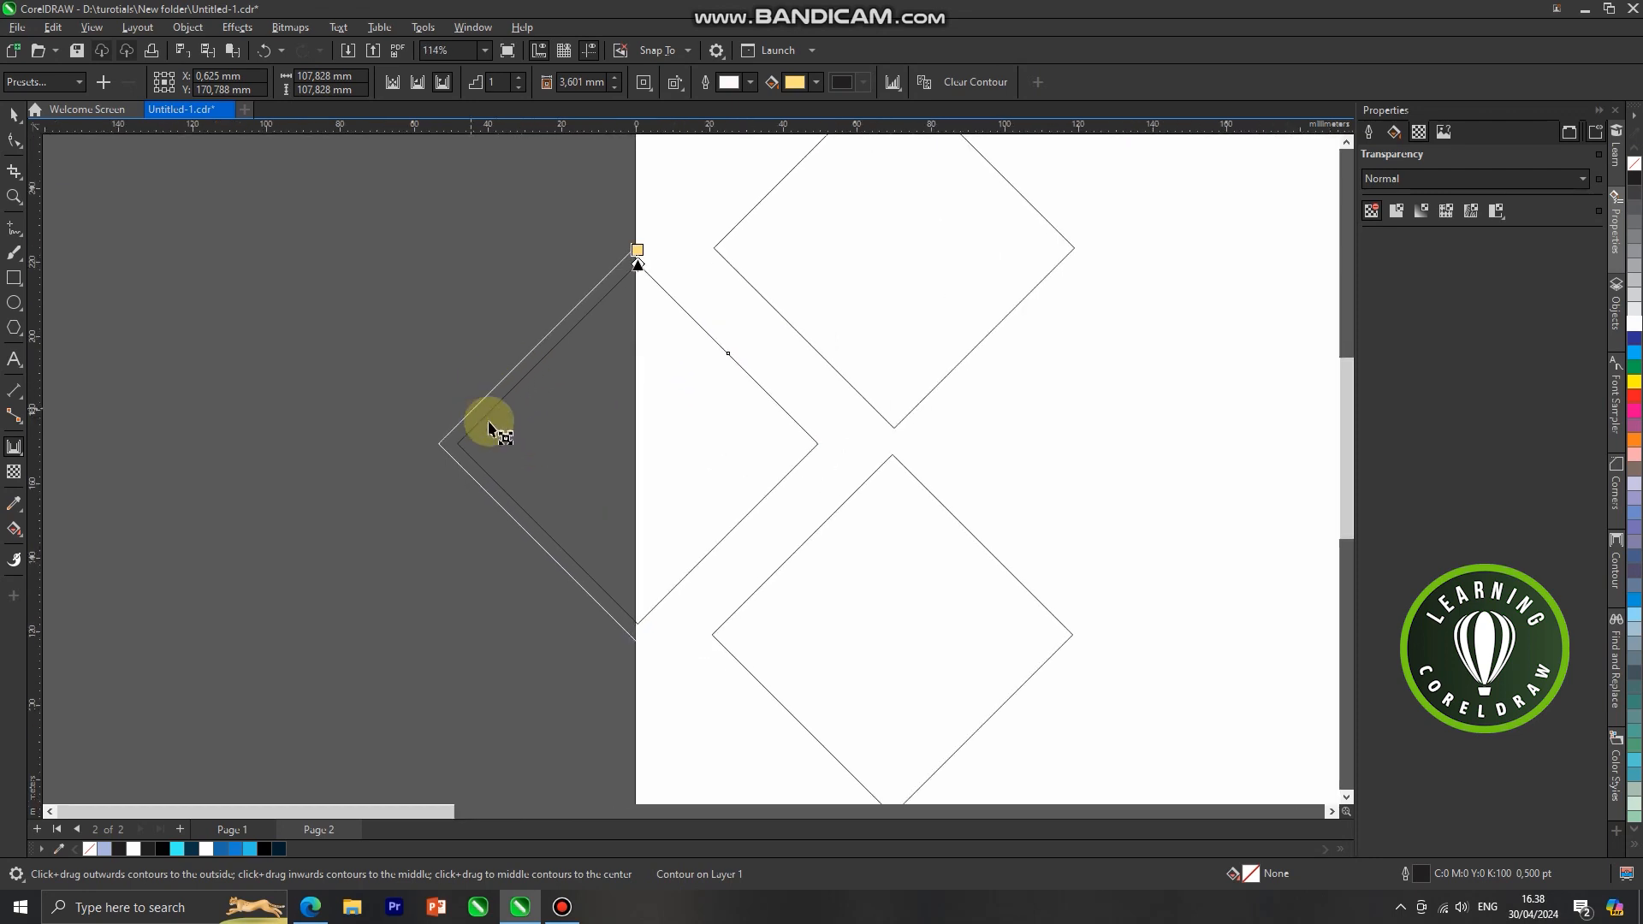
# - Fill the contoured diamond and the upper and lower diamonds with white
pyautogui.click(14, 114)
pyautogui.click(1634, 323)
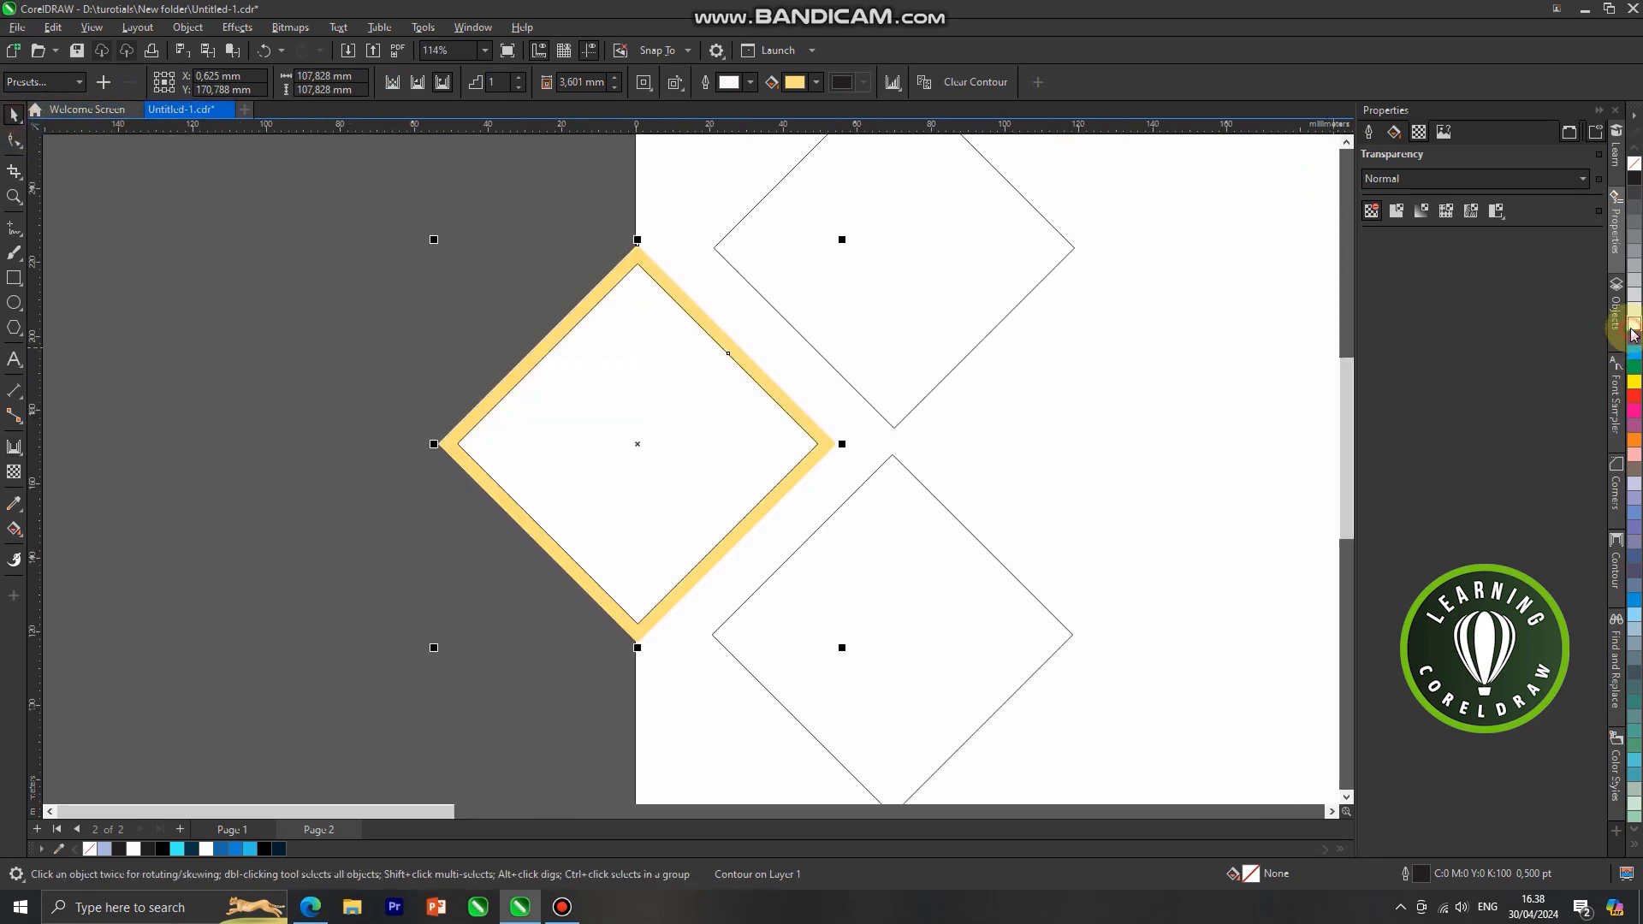
pyautogui.click(977, 288)
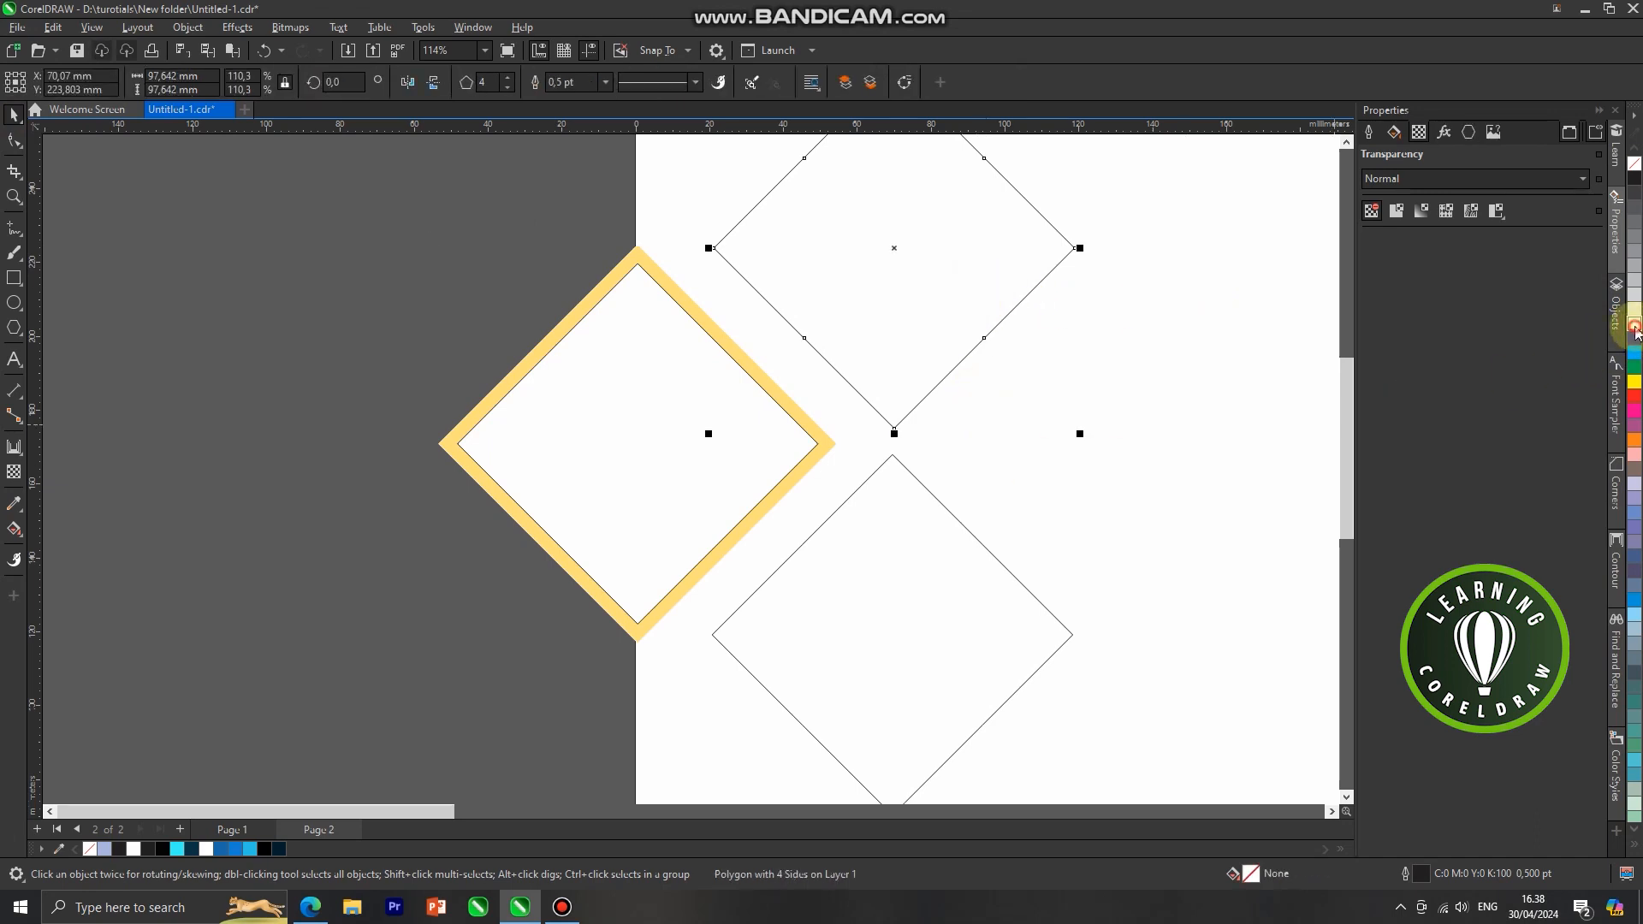
pyautogui.click(1002, 561)
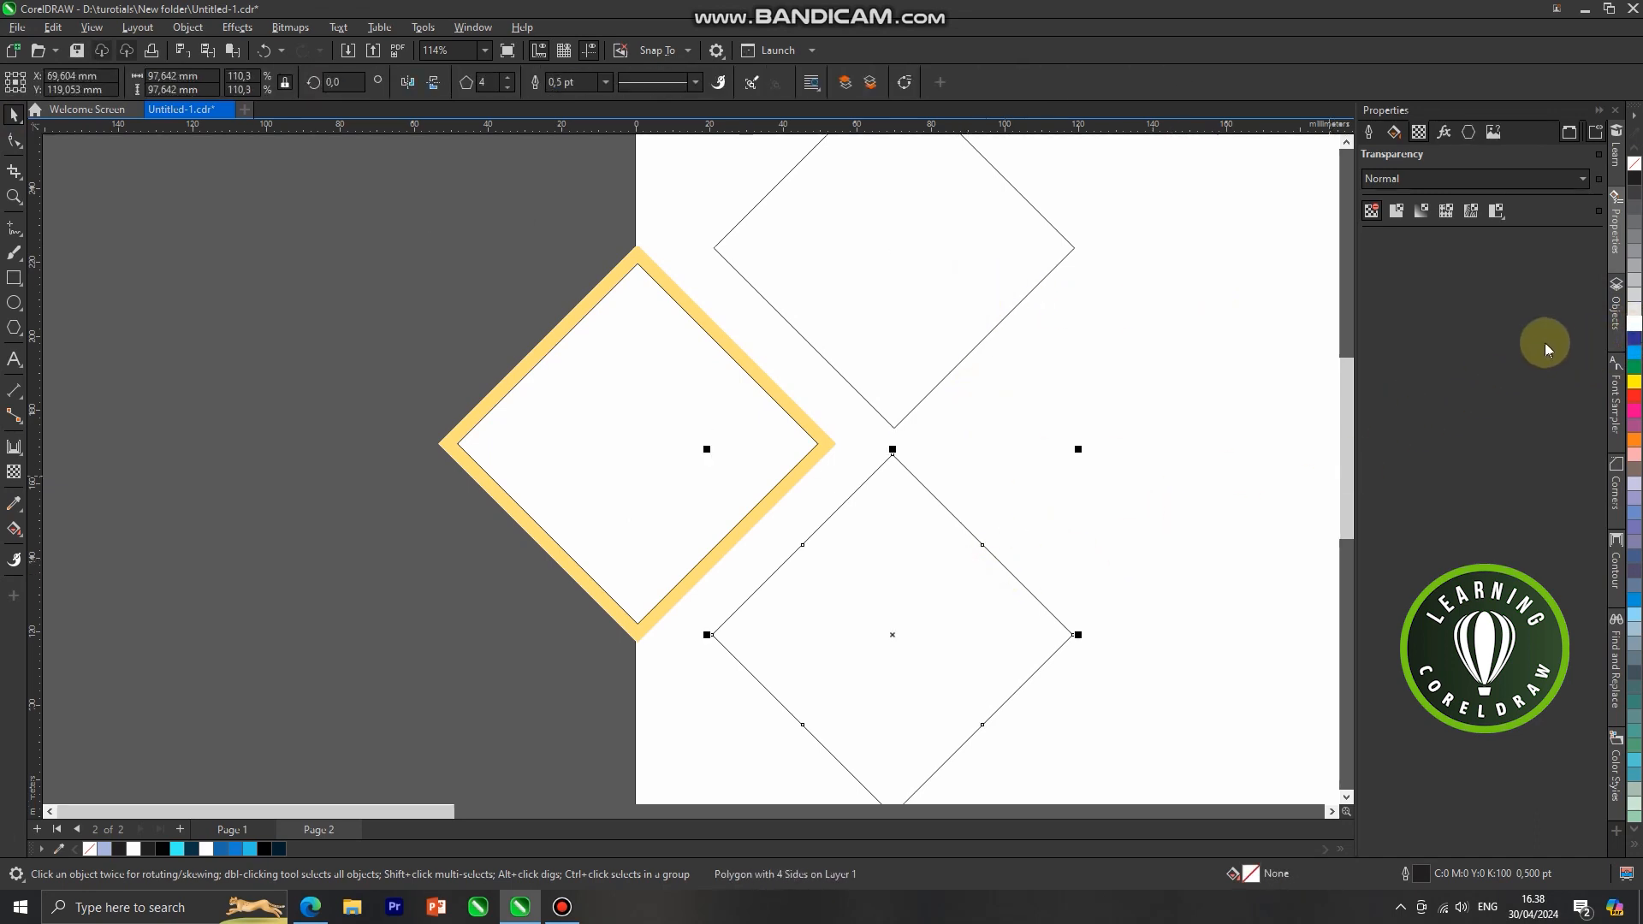
pyautogui.scroll(-3, 579, 330)
# - Set the contour offset of the diamond on the page's left edge to 2.601 mm
pyautogui.click(760, 351)
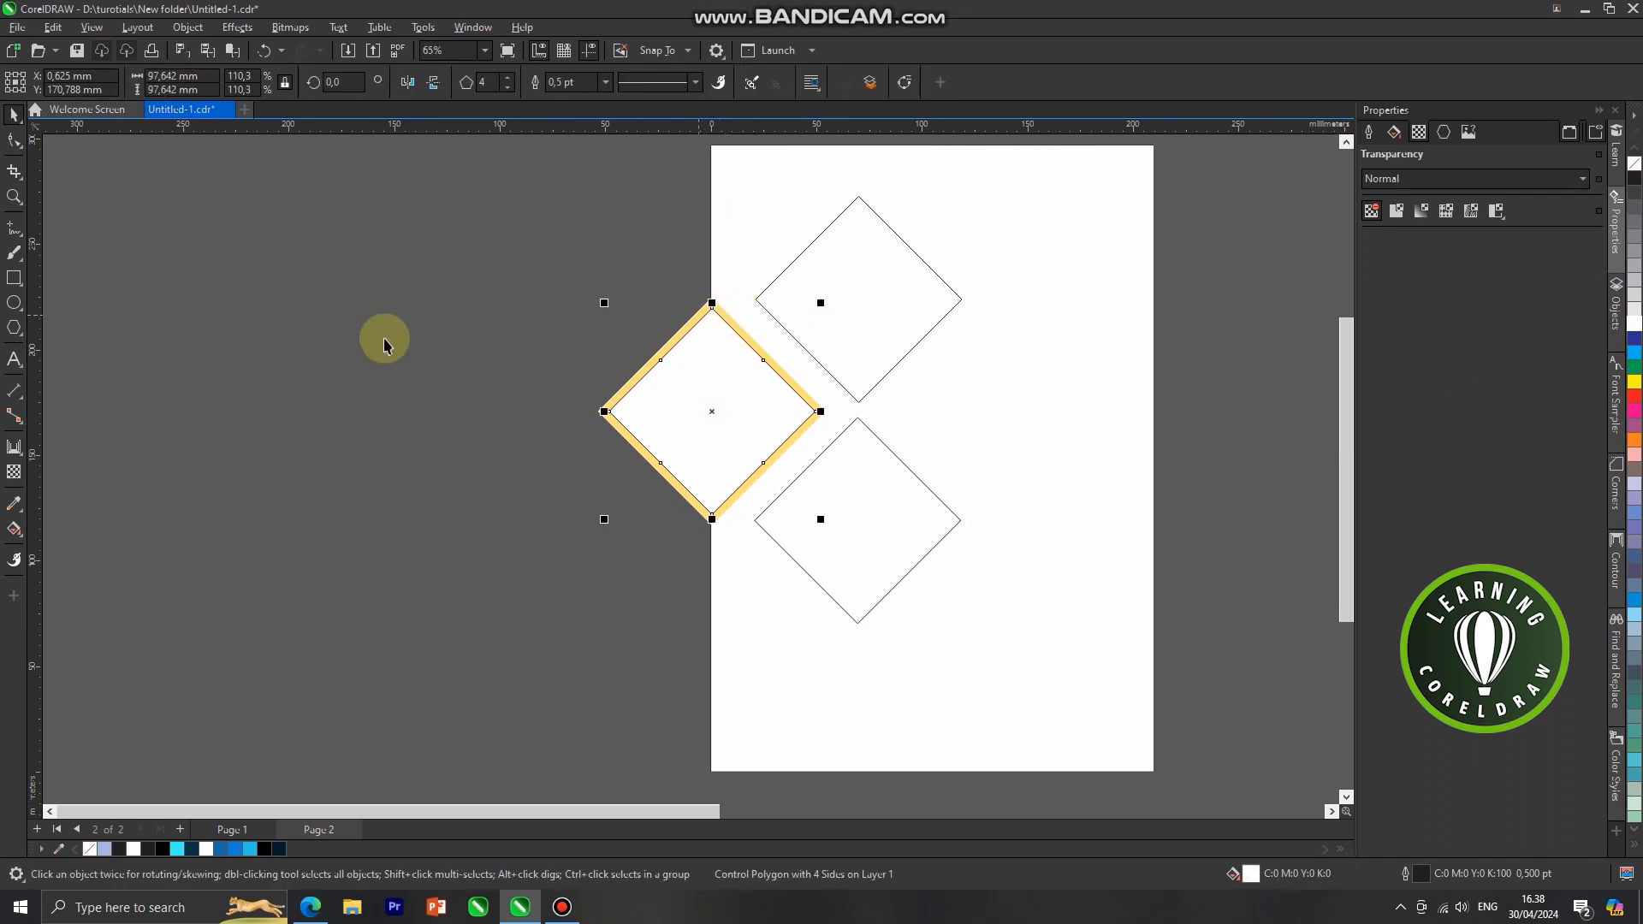
pyautogui.click(14, 447)
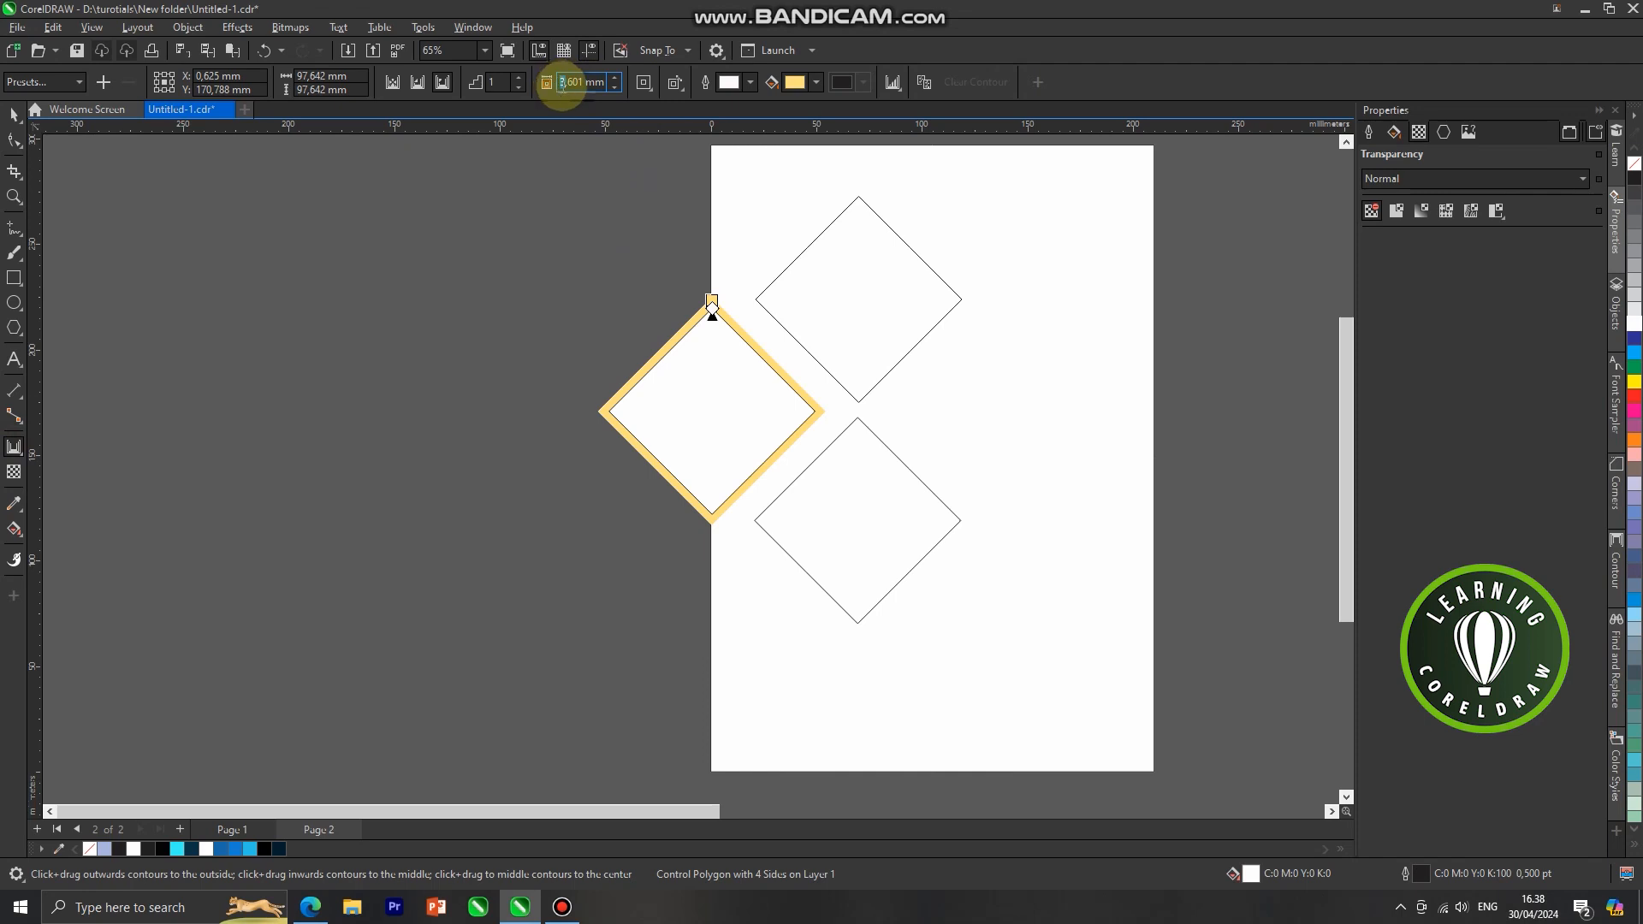
pyautogui.write('2')
pyautogui.press('Return')
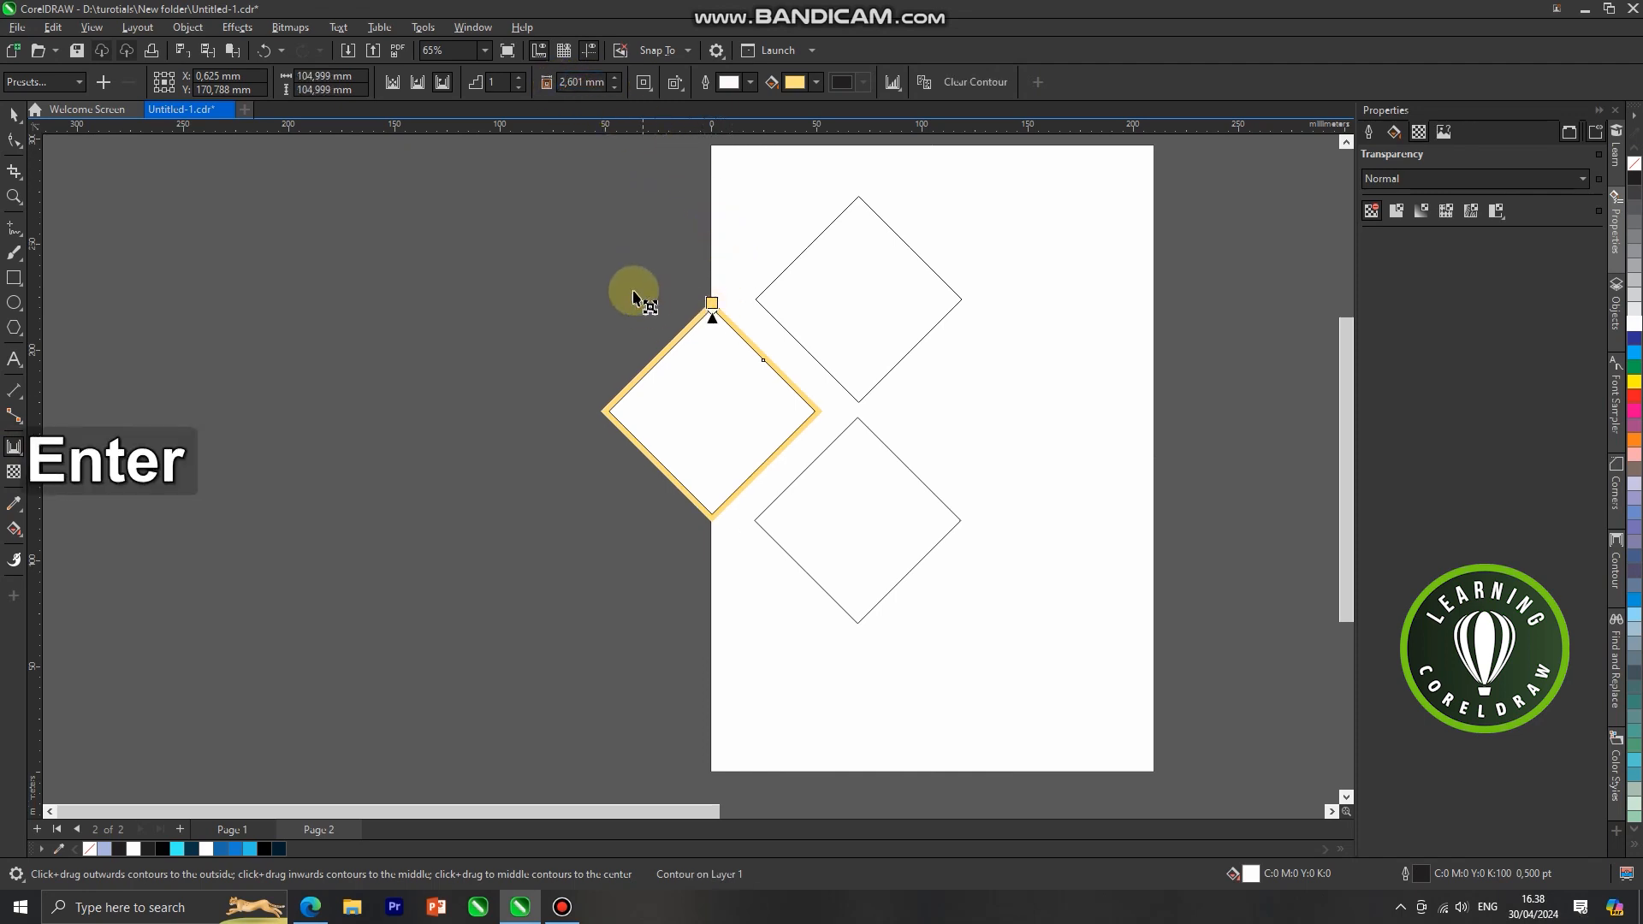
# - Copy the left diamond's contour offset, add an outside contour to the upper diamond, and apply the copied 2.601 mm offset
pyautogui.rightClick(569, 82)
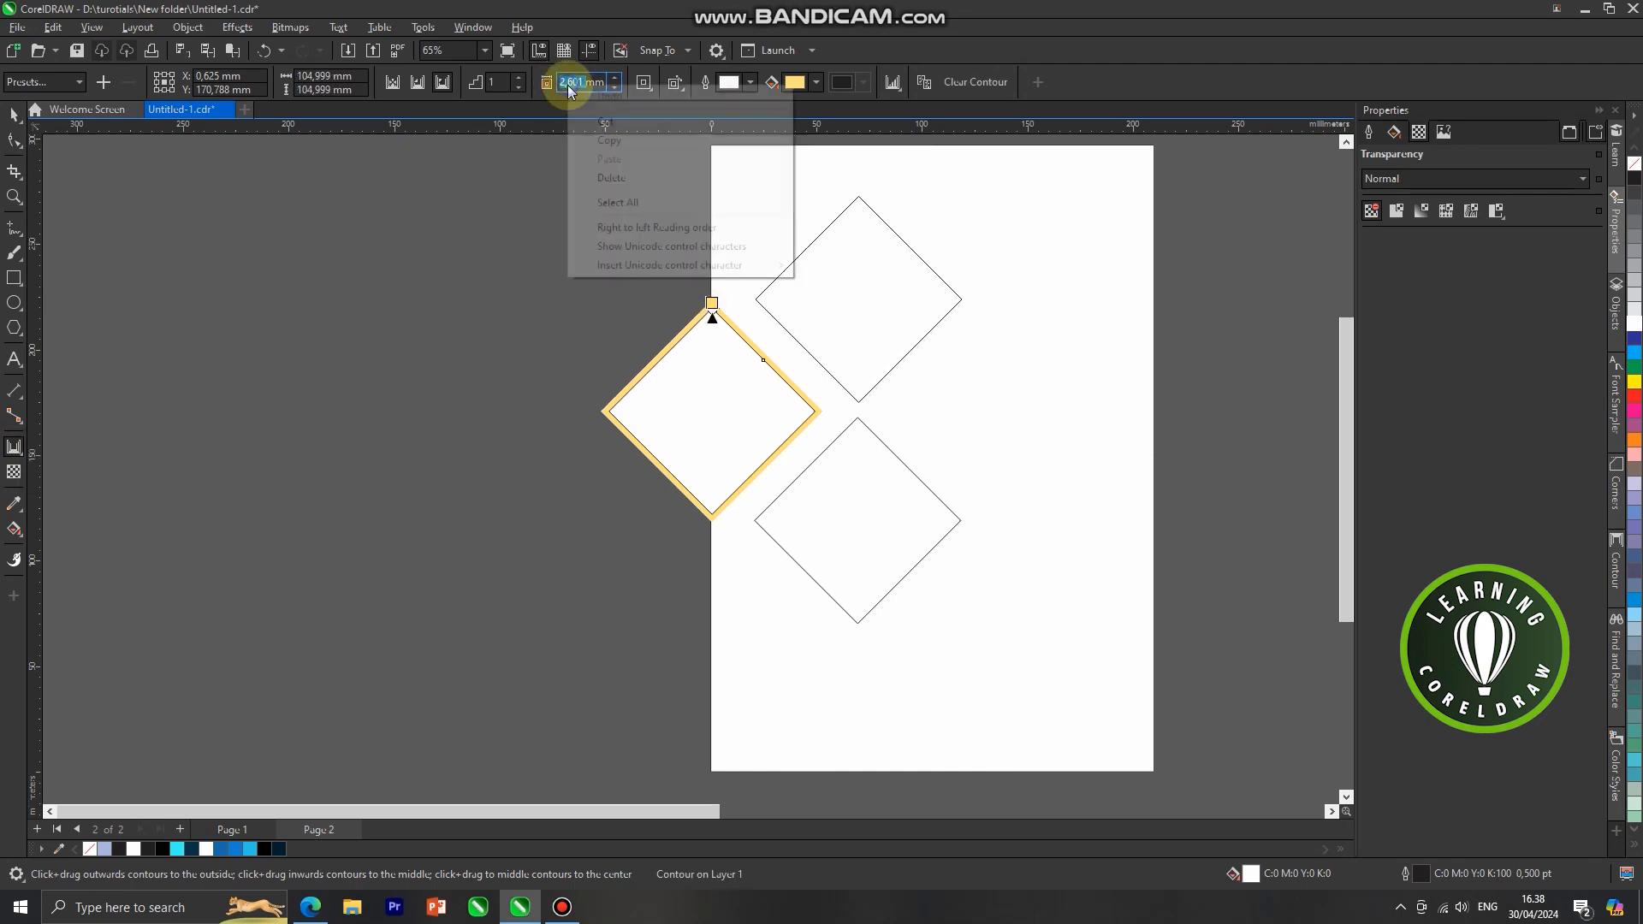
pyautogui.click(606, 137)
pyautogui.click(800, 289)
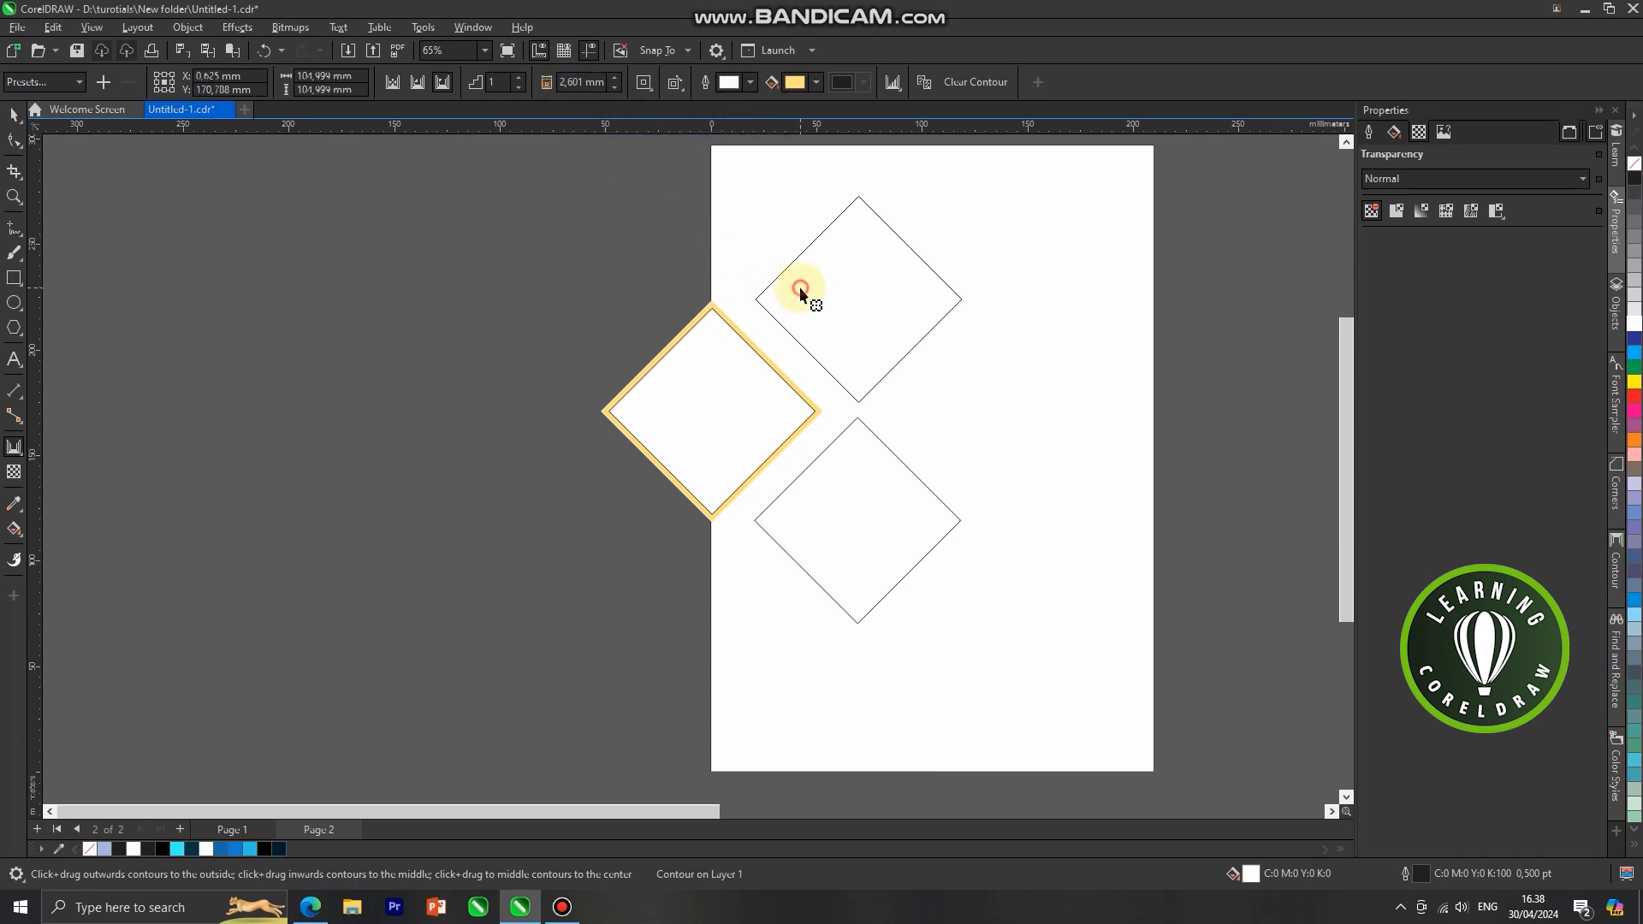
pyautogui.moveTo(791, 270); pyautogui.dragTo(679, 180)
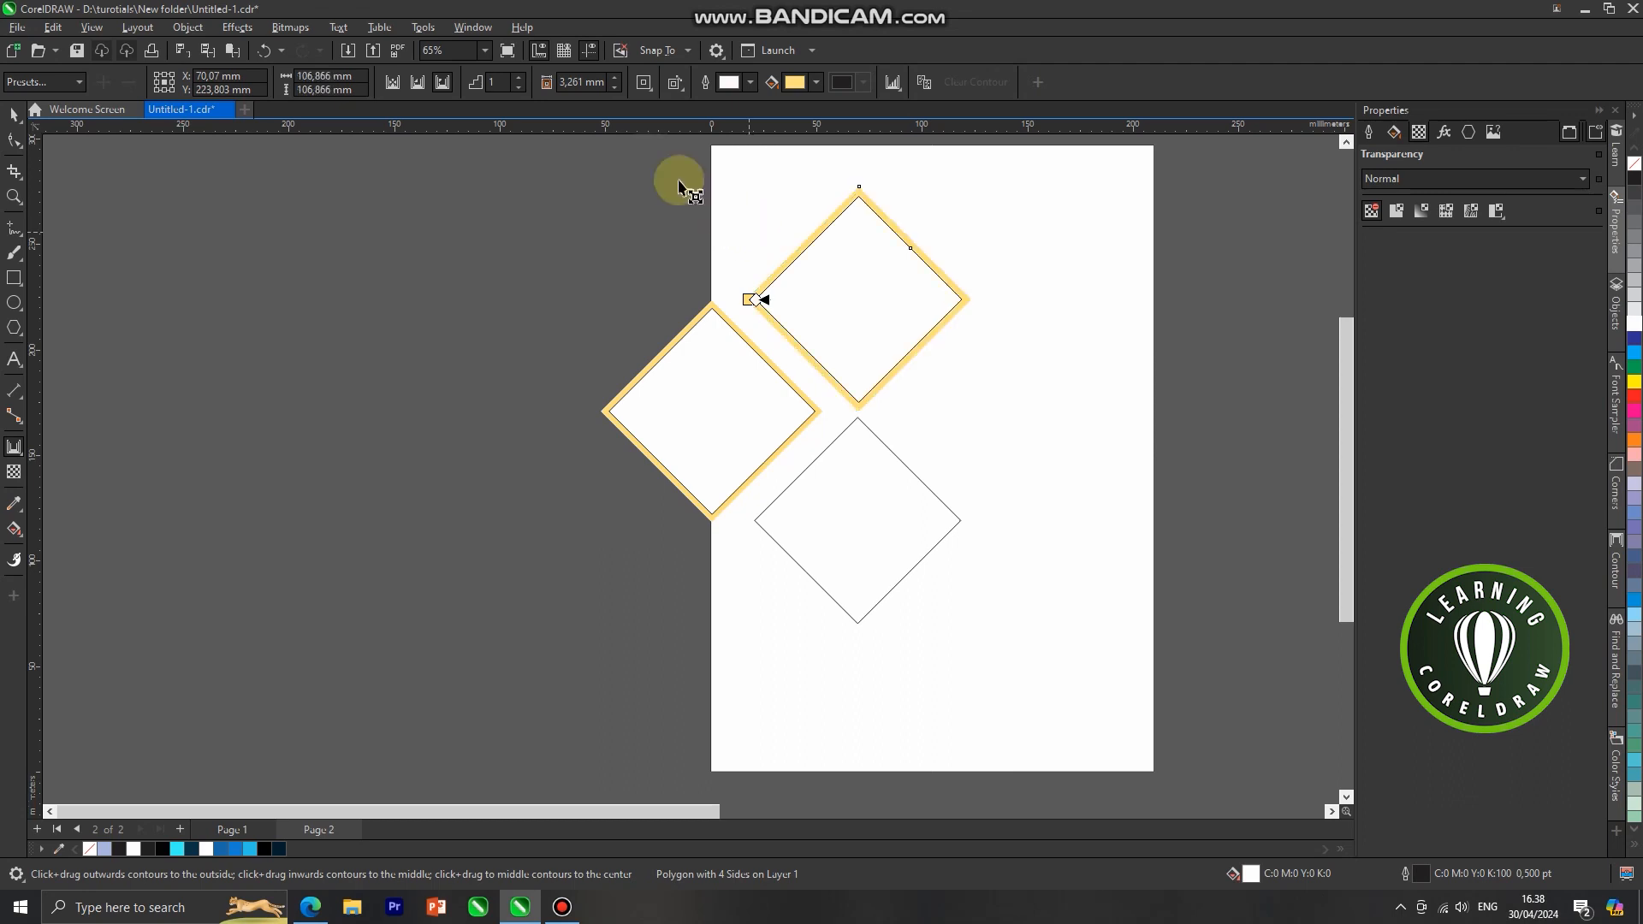
pyautogui.rightClick(571, 83)
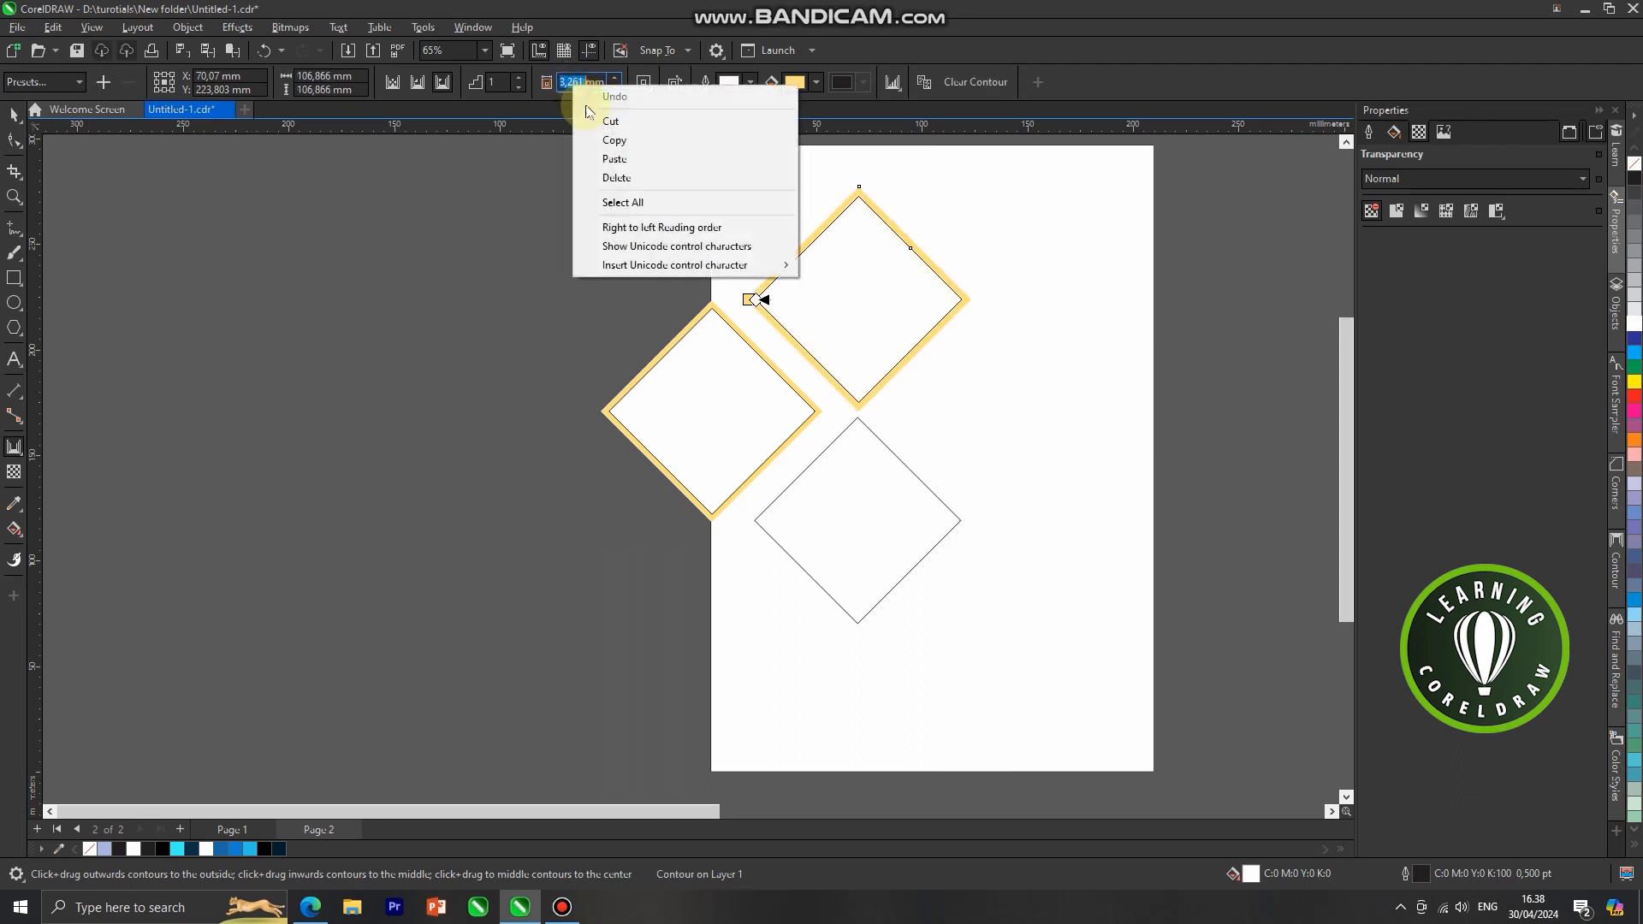
pyautogui.click(624, 167)
pyautogui.press('Return')
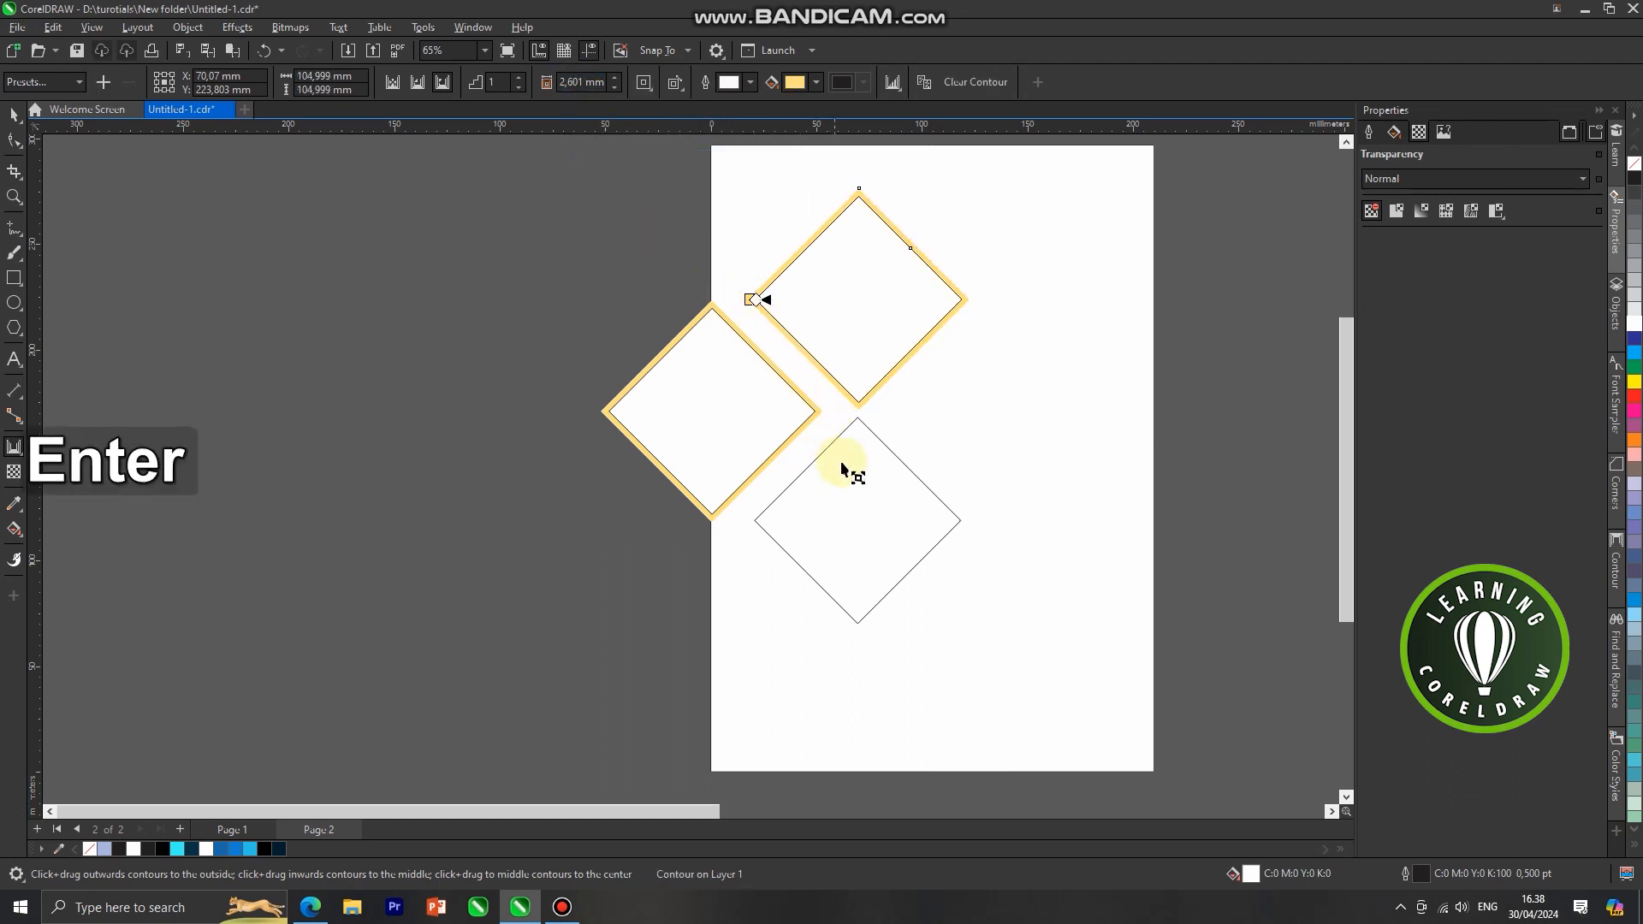
# - Add an outside contour to the lower diamond with the copied 2.601 mm offset, then deselect it
pyautogui.click(845, 506)
pyautogui.moveTo(796, 543); pyautogui.dragTo(749, 600)
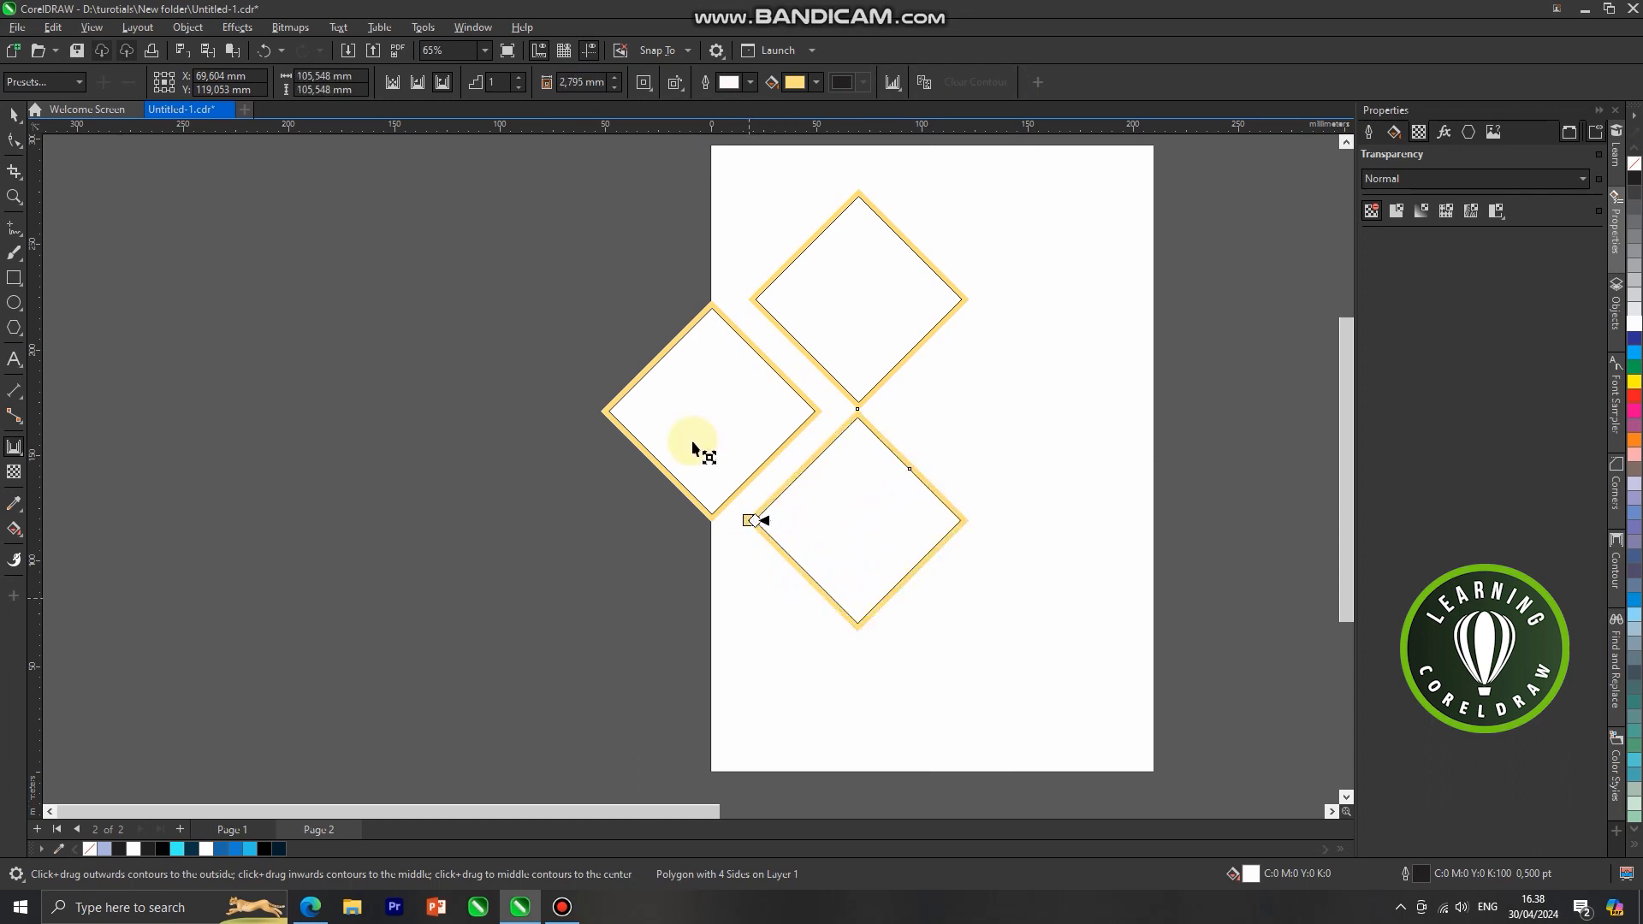
pyautogui.rightClick(574, 83)
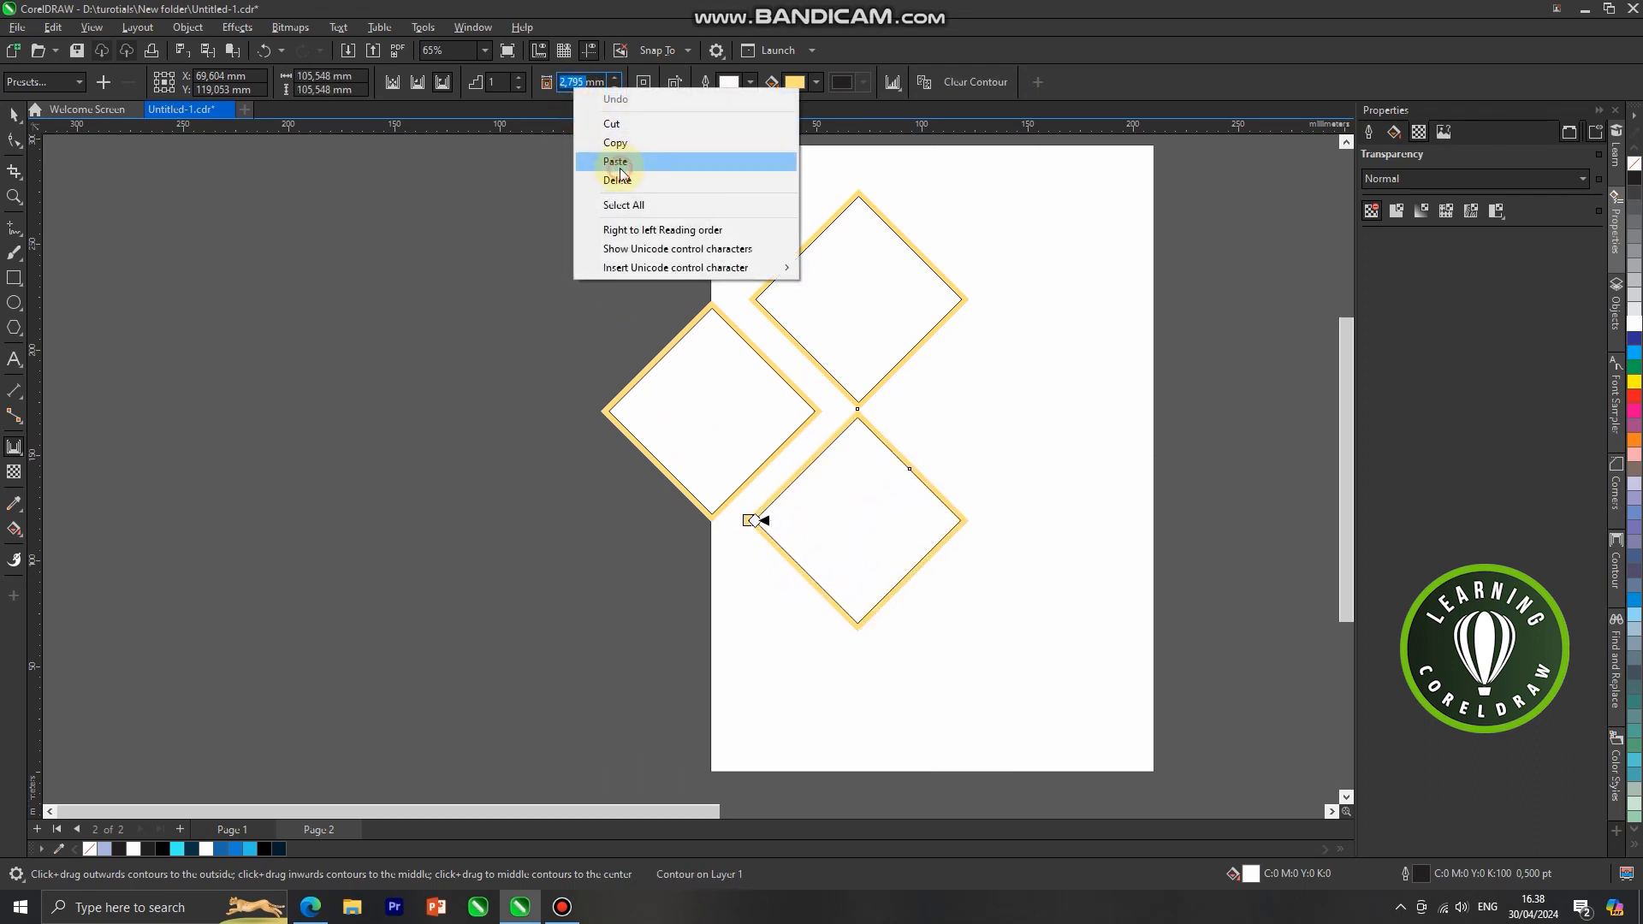
pyautogui.click(671, 158)
pyautogui.press('Return')
pyautogui.click(14, 113)
pyautogui.click(128, 207)
# - Move the lower contoured diamond slightly down to widen its gap to the upper diamond
pyautogui.scroll(2, 885, 450)
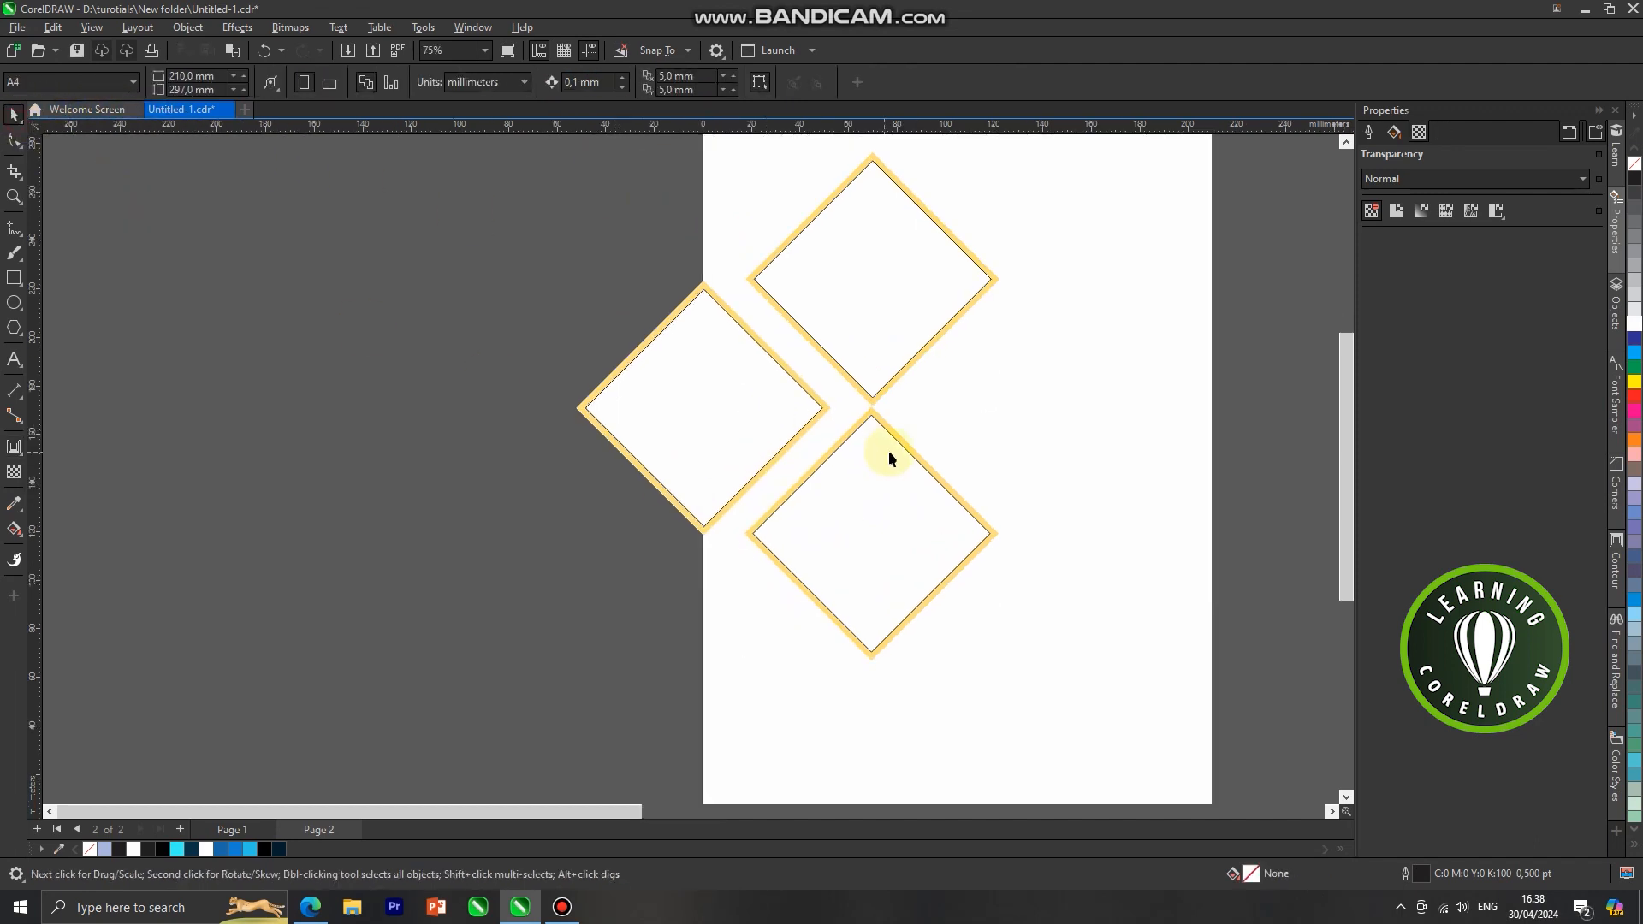
pyautogui.click(885, 439)
pyautogui.moveTo(884, 439); pyautogui.dragTo(884, 447)
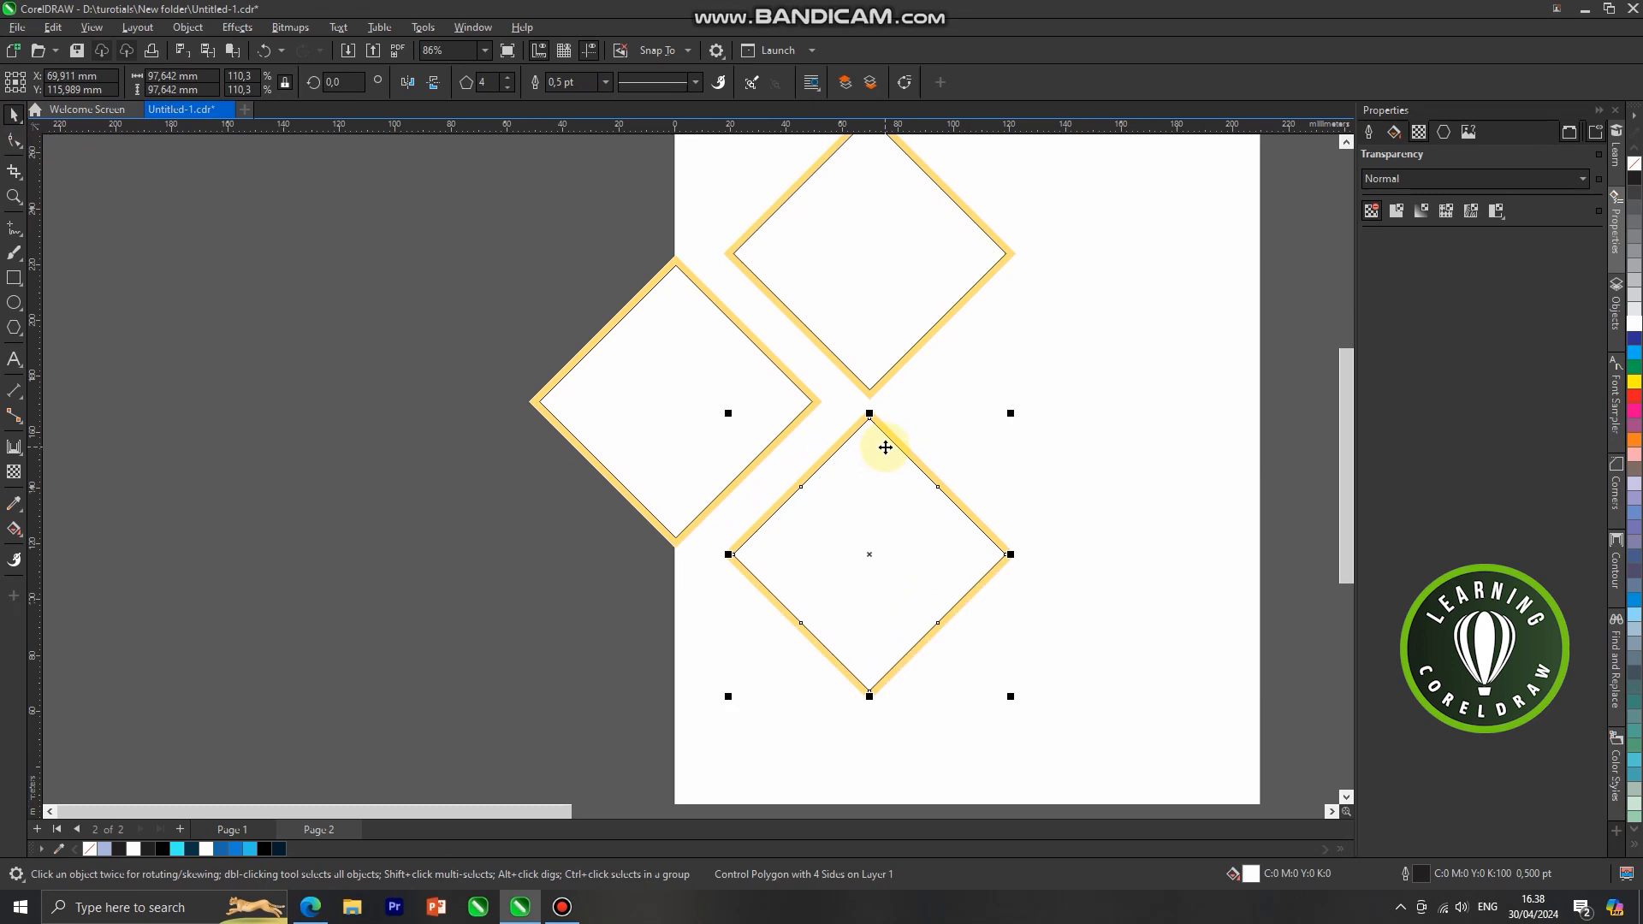
pyautogui.click(887, 449)
pyautogui.scroll(-2, 888, 445)
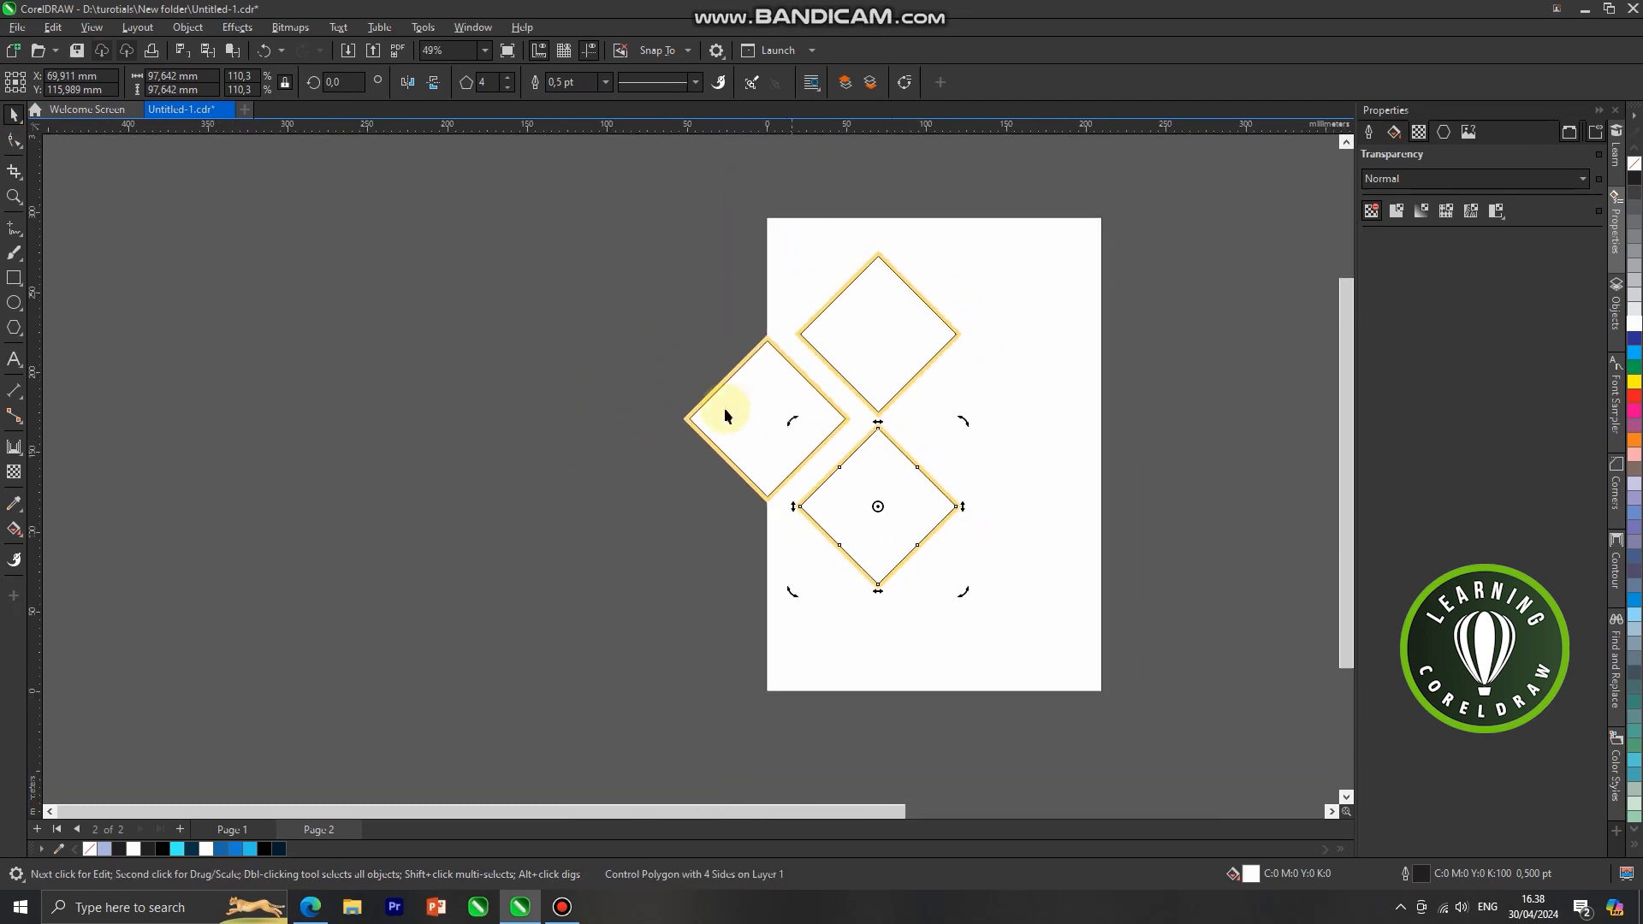
# - Draw a straight 45-degree Pen line about 119 mm wide and high across the page's upper-left corner, above the diamonds
pyautogui.click(685, 405)
pyautogui.scroll(-2, 645, 386)
pyautogui.scroll(2, 864, 301)
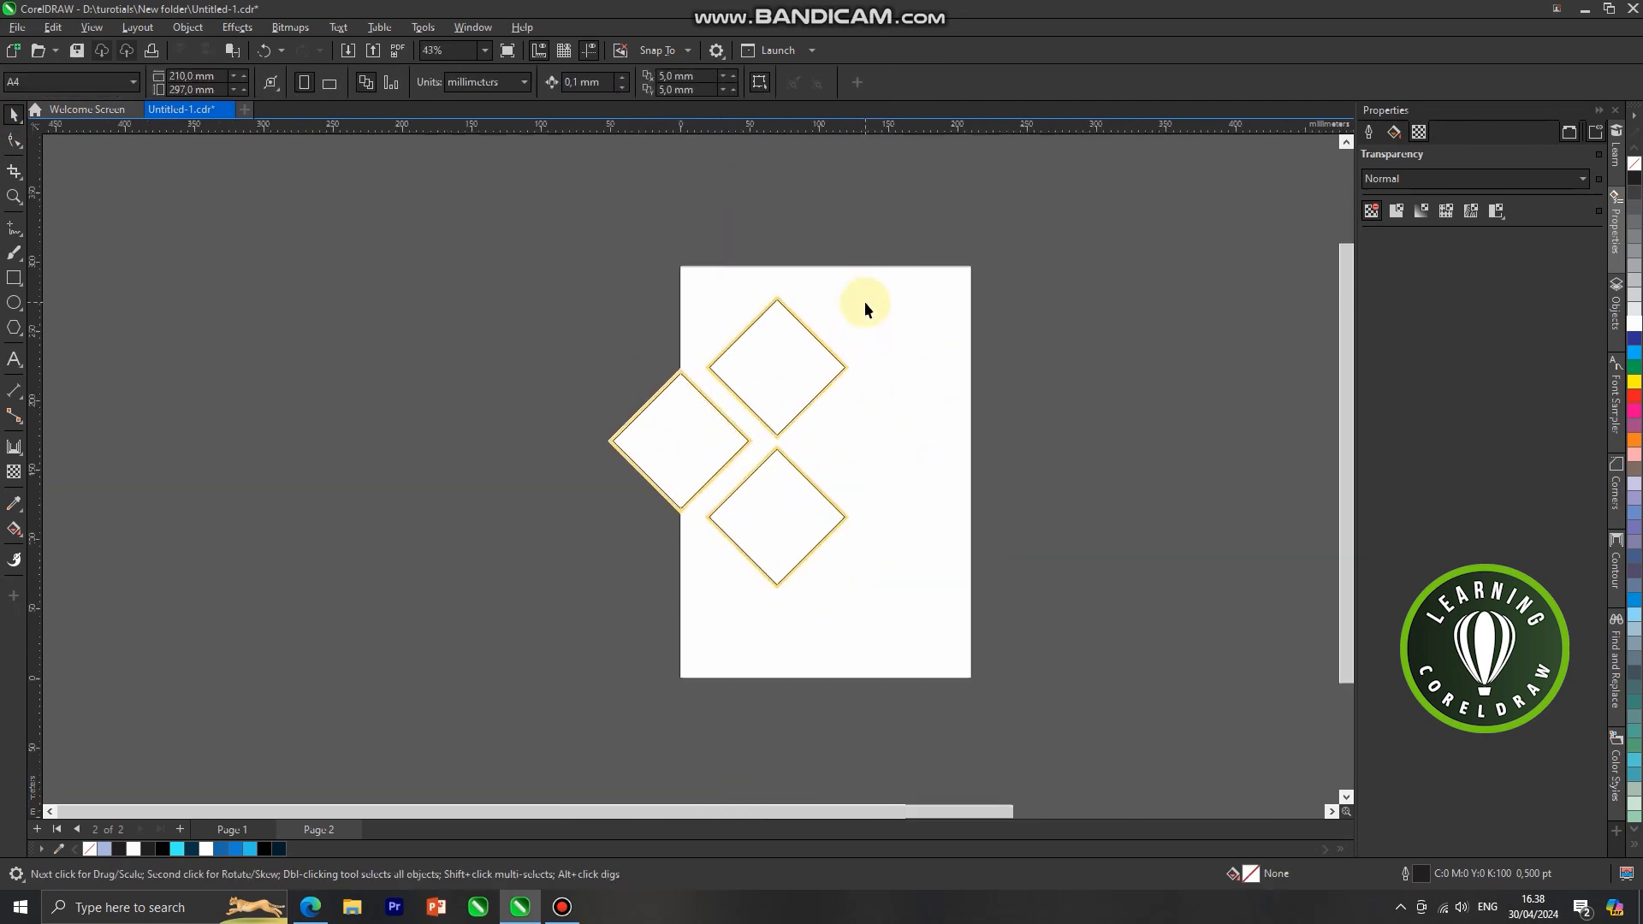
pyautogui.click(17, 230)
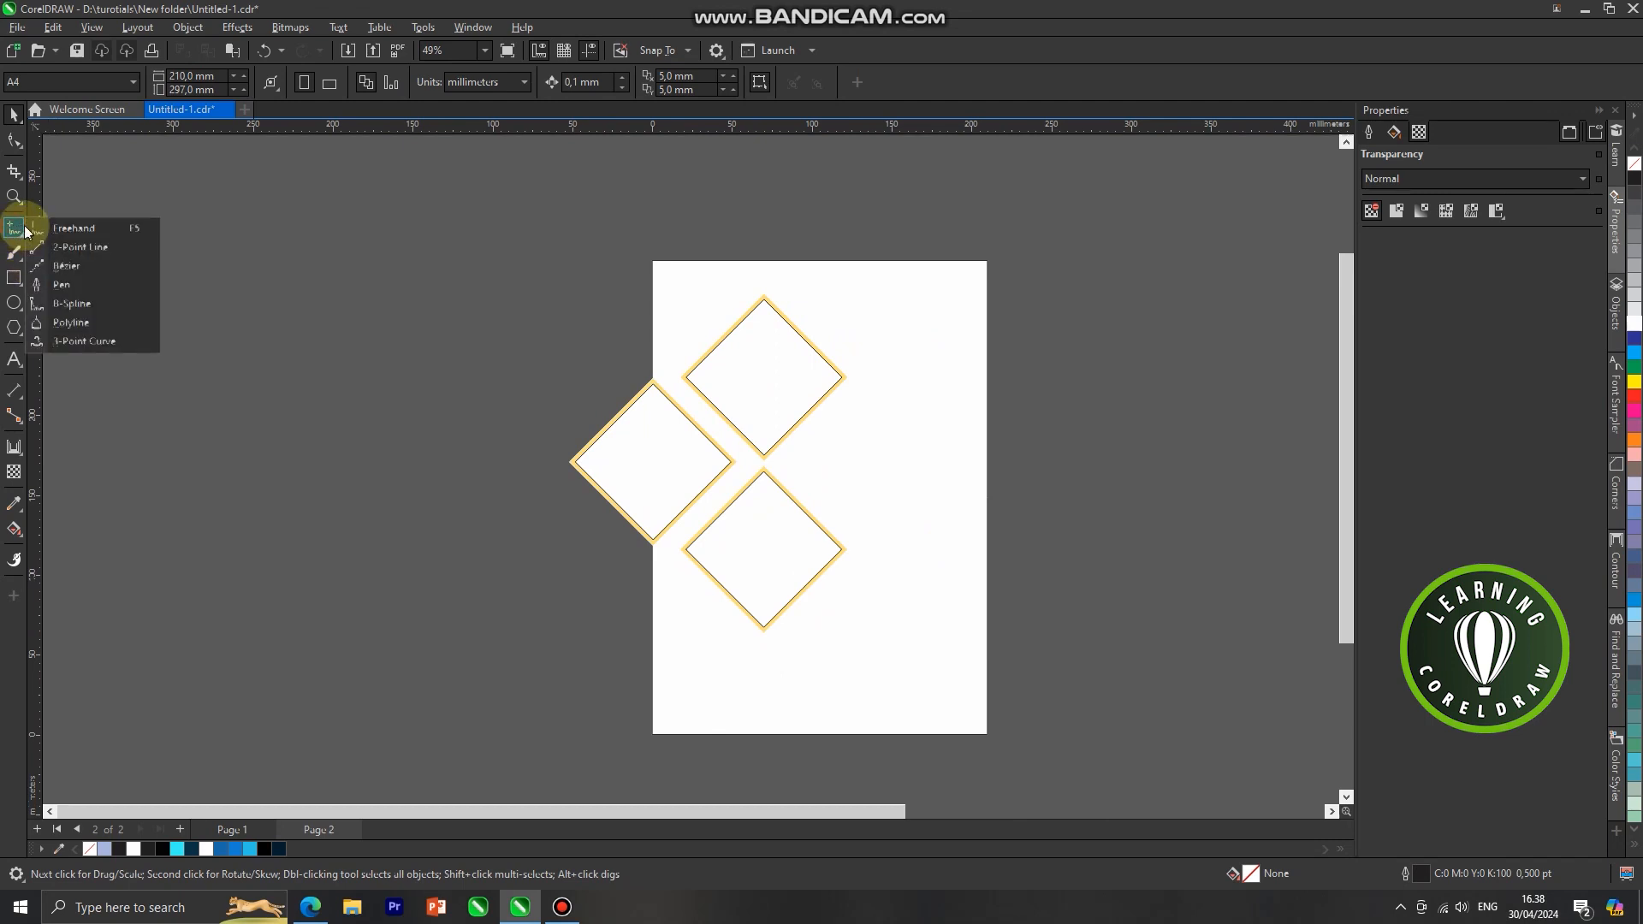
pyautogui.click(81, 287)
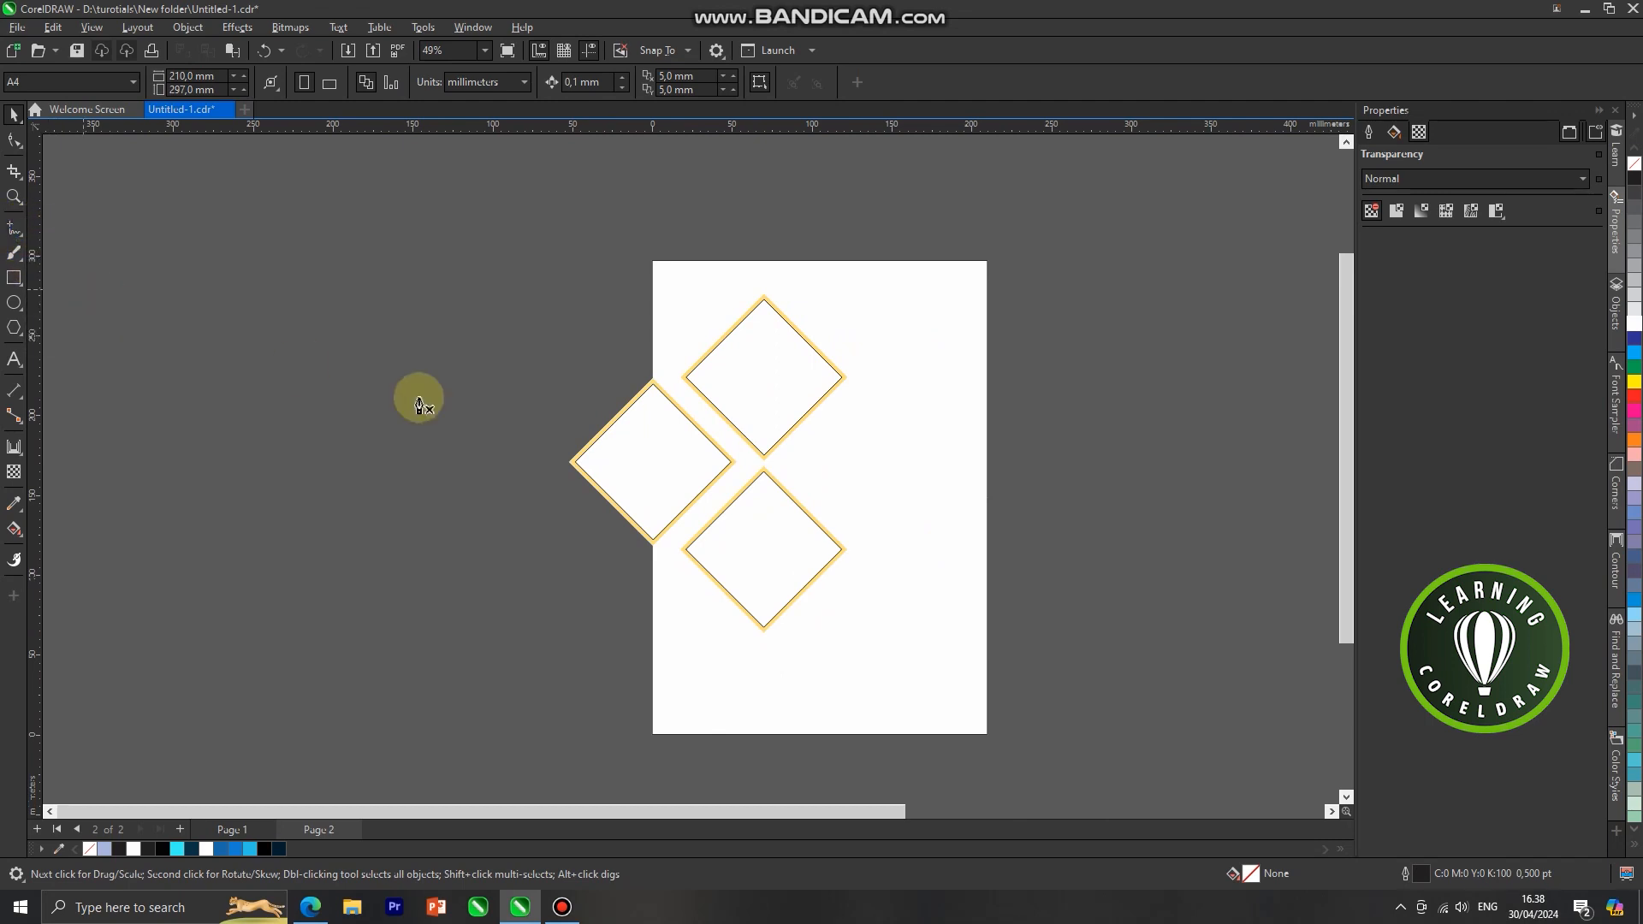
pyautogui.click(605, 391)
pyautogui.press('shift')
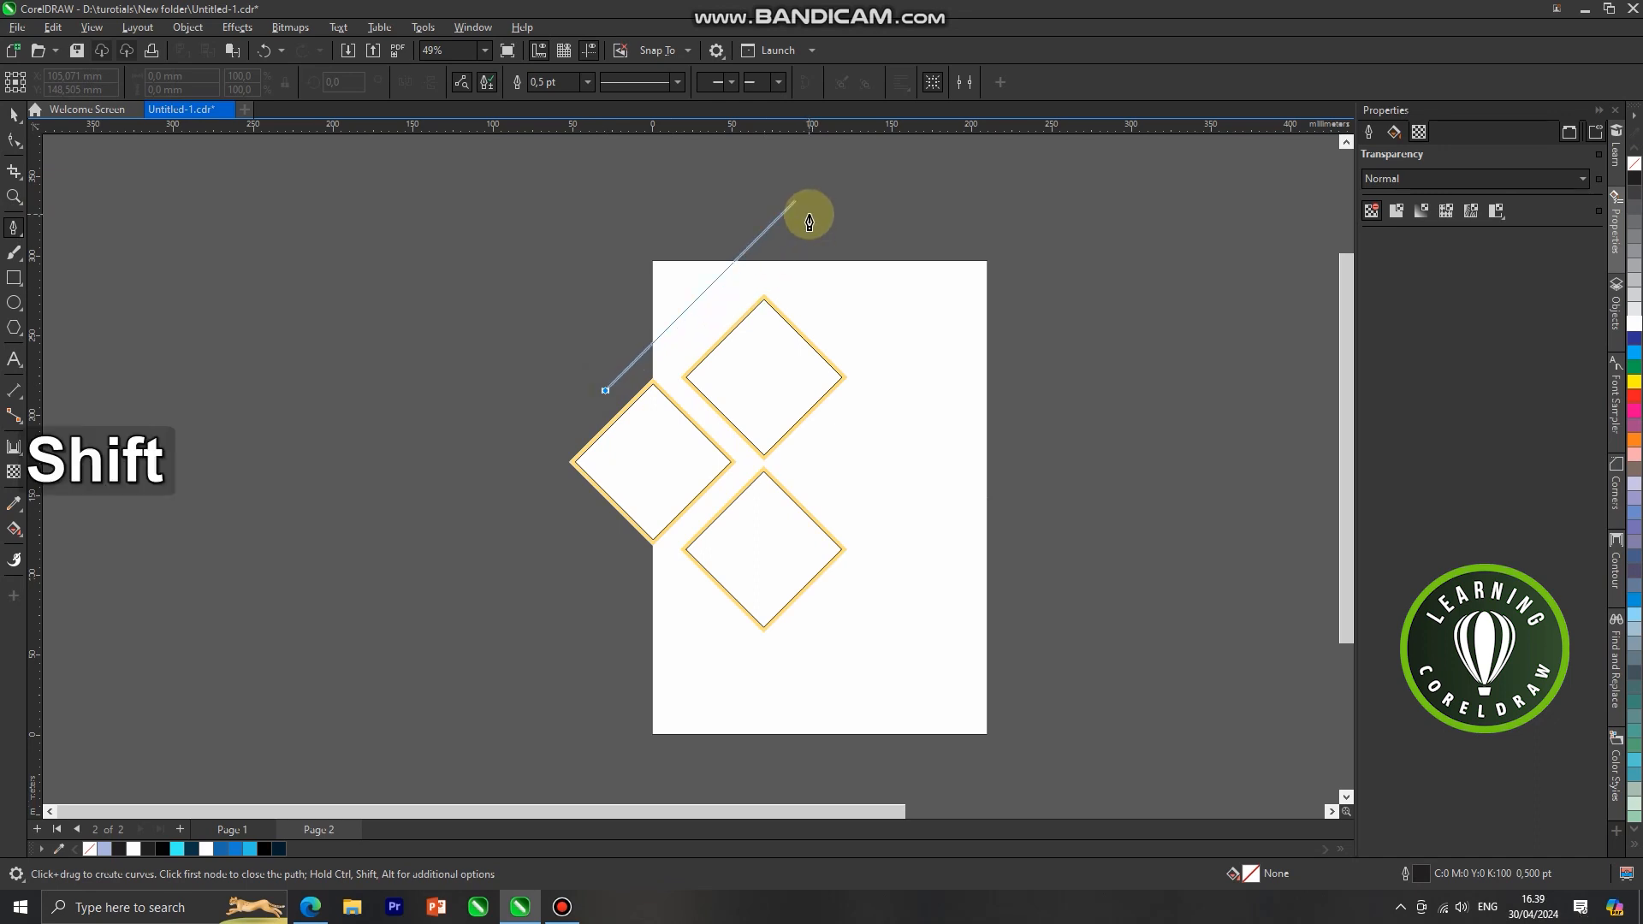
pyautogui.keyDown('shift'); pyautogui.click(795, 201); pyautogui.keyUp('shift')
pyautogui.press('Escape')
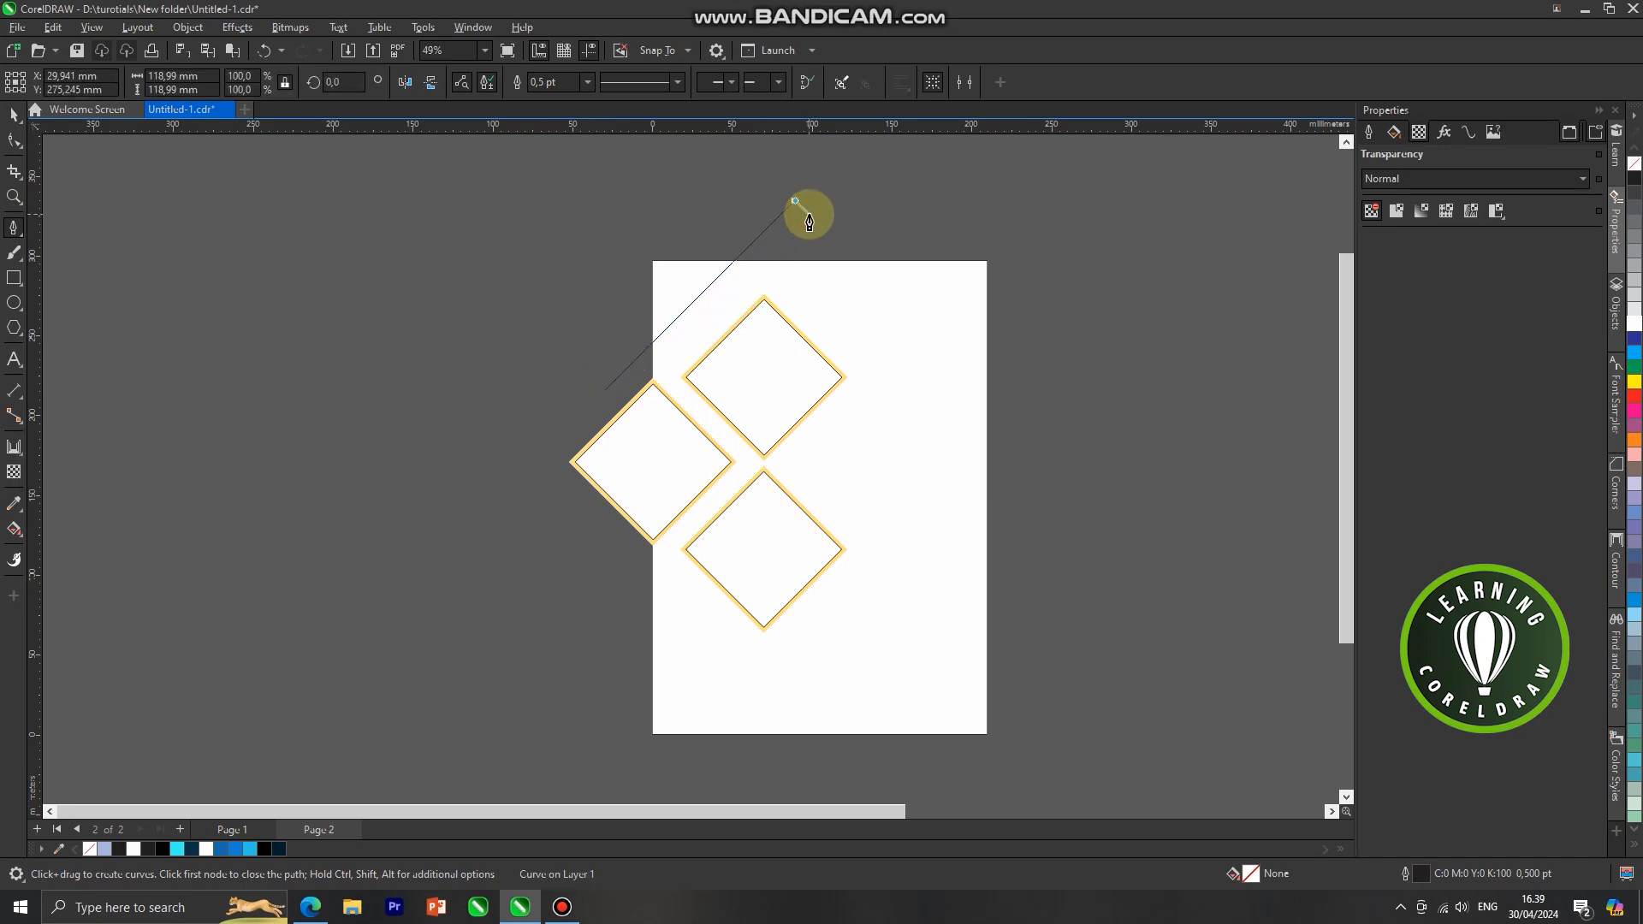
# - Move the diagonal line slightly closer to the left and upper diamonds, centred at about X 31.2, Y 269.1 mm
pyautogui.click(13, 117)
pyautogui.scroll(4, 723, 321)
pyautogui.moveTo(700, 317); pyautogui.dragTo(690, 301)
pyautogui.scroll(-3, 693, 305)
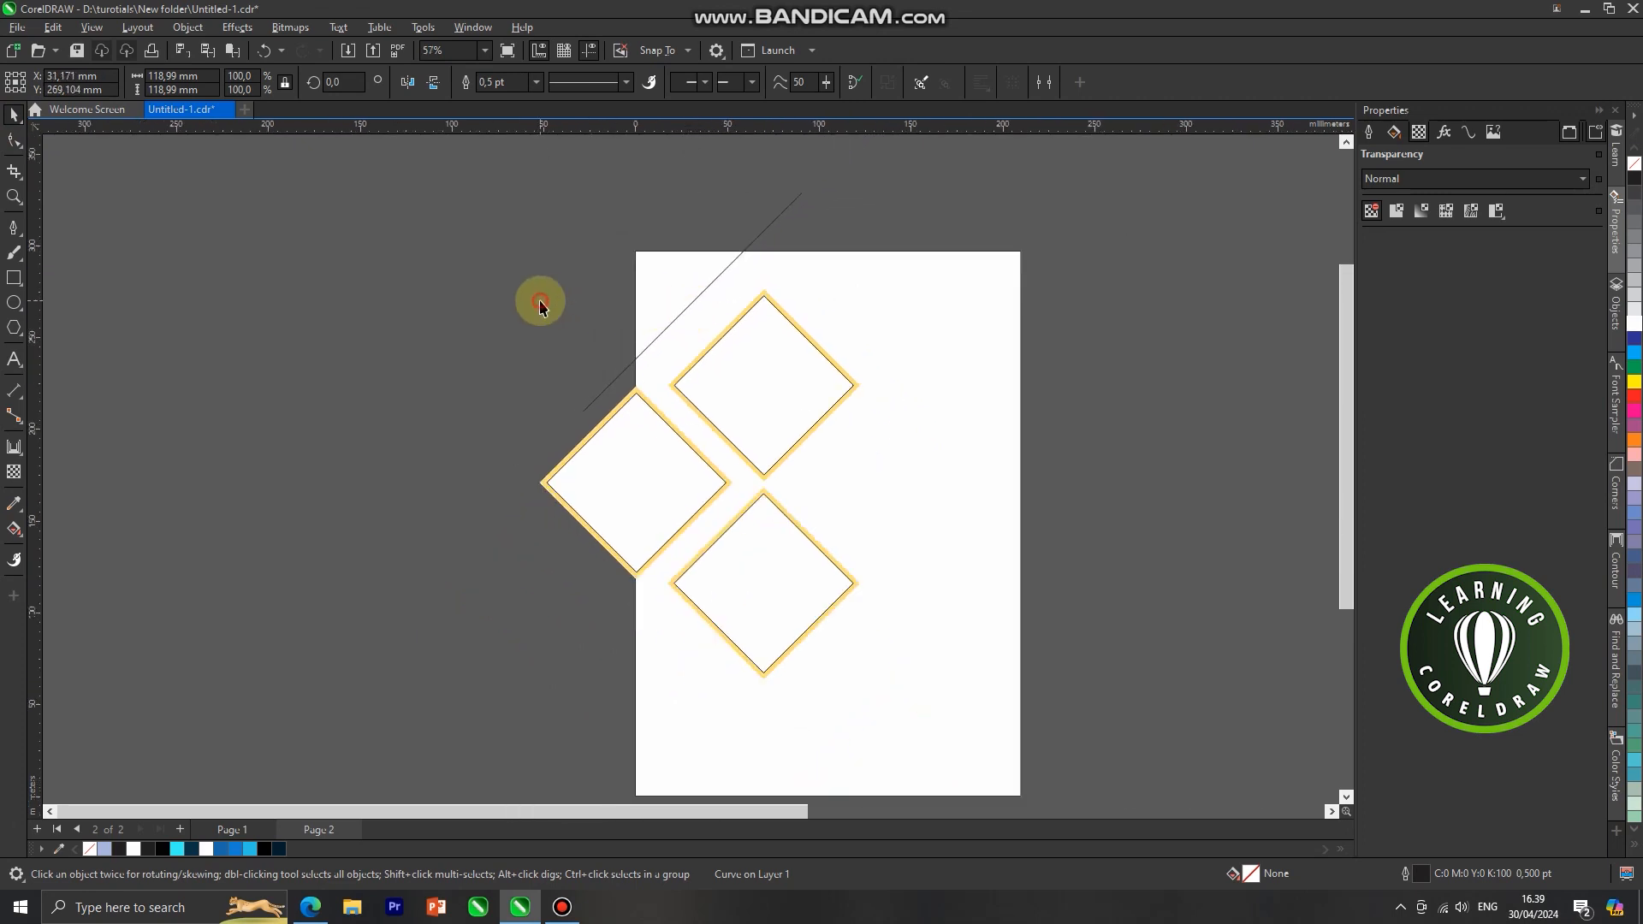
pyautogui.click(540, 306)
# - Use Smart Fill to create a light green triangle in the page's upper-left corner, outside the diagonal line
pyautogui.click(14, 528)
pyautogui.click(63, 543)
pyautogui.click(666, 296)
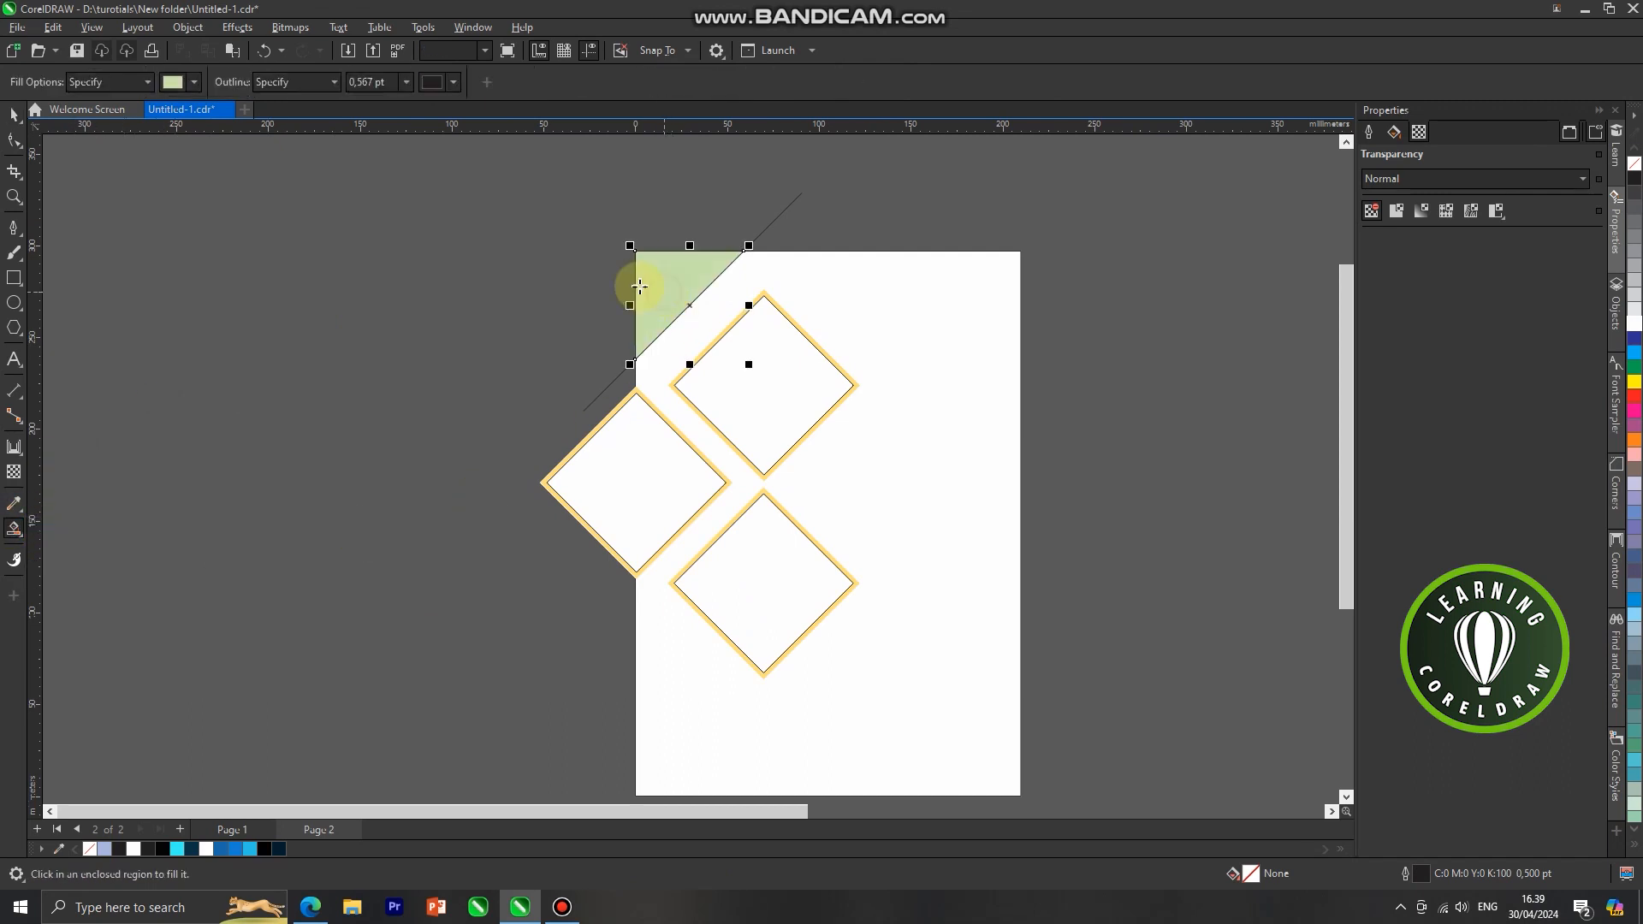
pyautogui.click(14, 114)
pyautogui.scroll(-1, 659, 313)
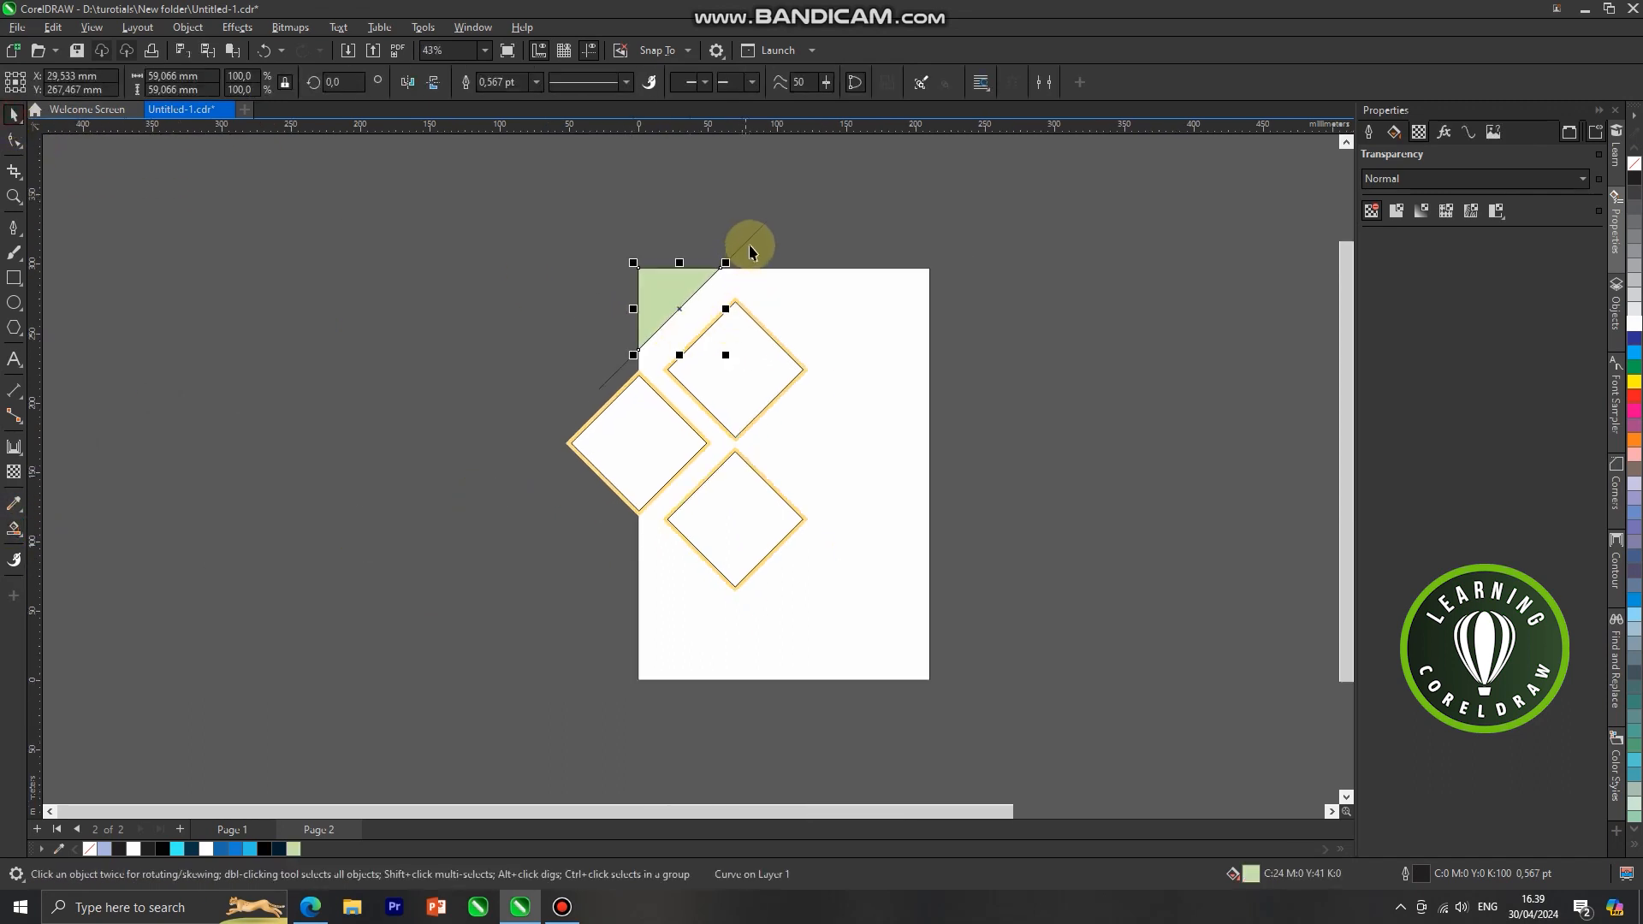
# - Move the diagonal line below the diamonds, mirror it horizontally, and place it across the page's lower-left corner at about X 53.9, Y 51.7 mm
pyautogui.moveTo(748, 248); pyautogui.dragTo(792, 547)
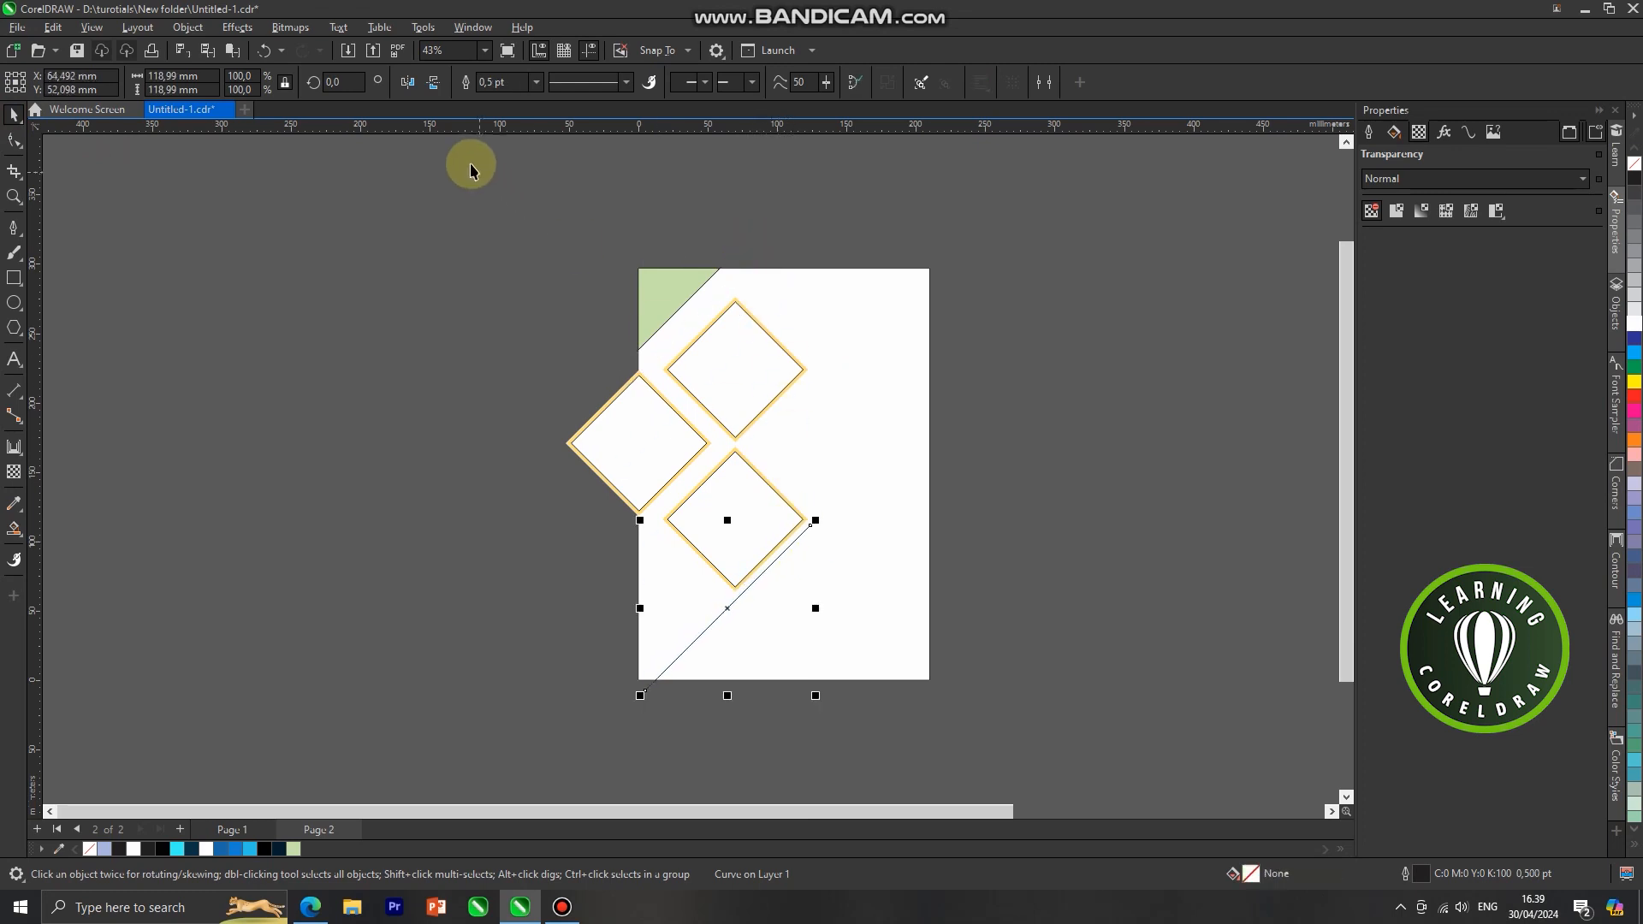
pyautogui.click(407, 82)
pyautogui.scroll(1, 728, 603)
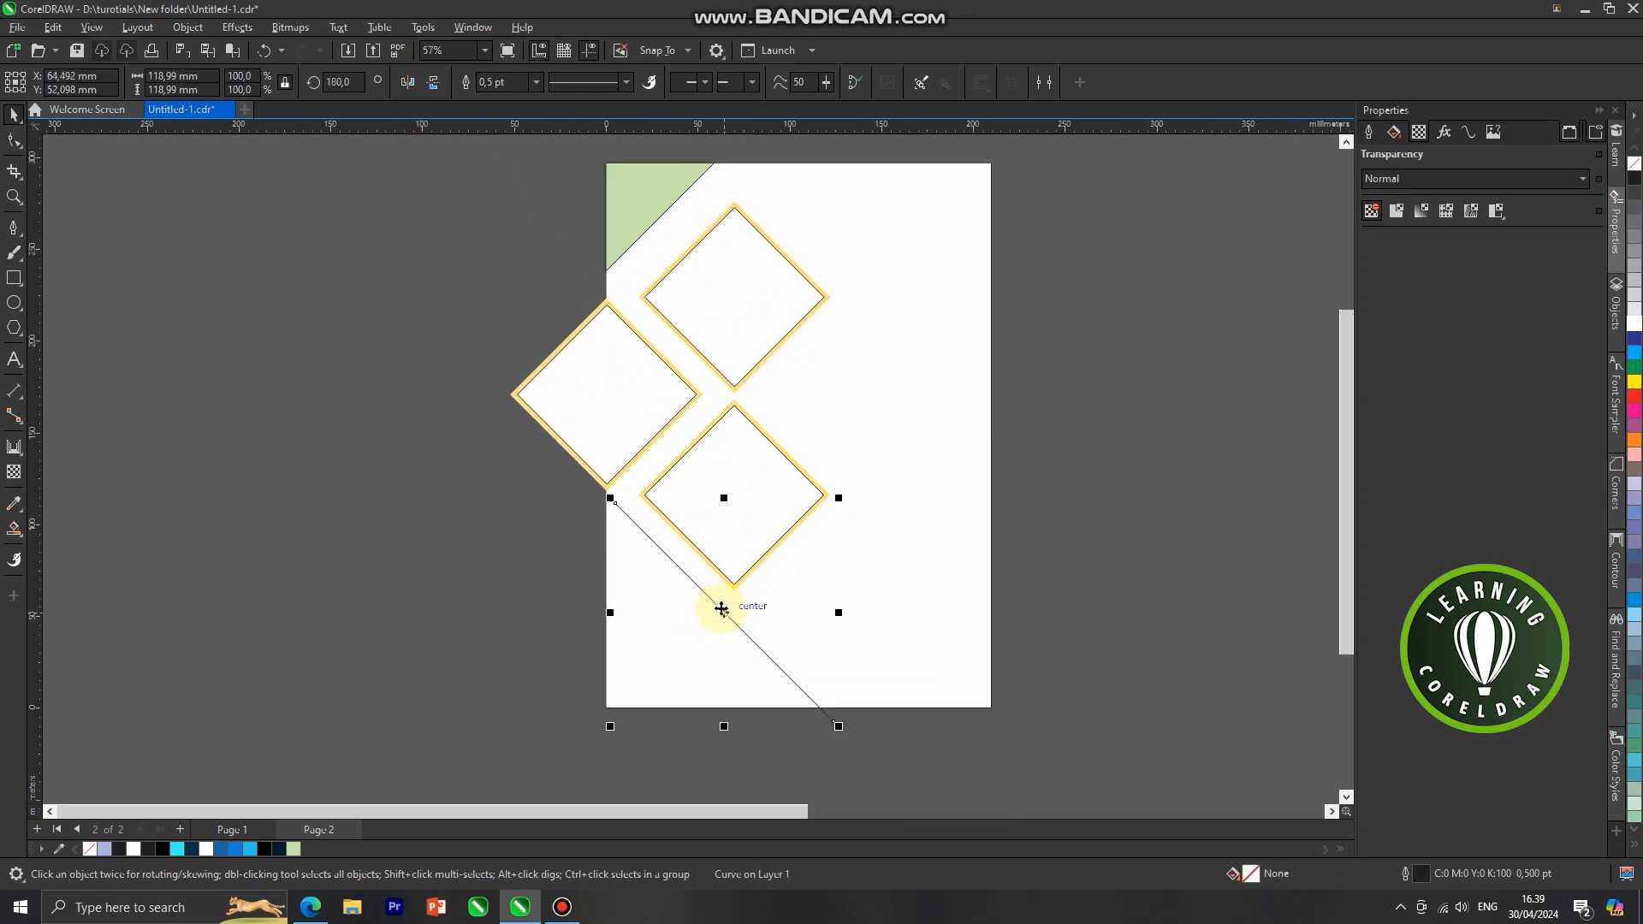
pyautogui.moveTo(718, 610); pyautogui.dragTo(698, 606)
pyautogui.scroll(-2, 697, 605)
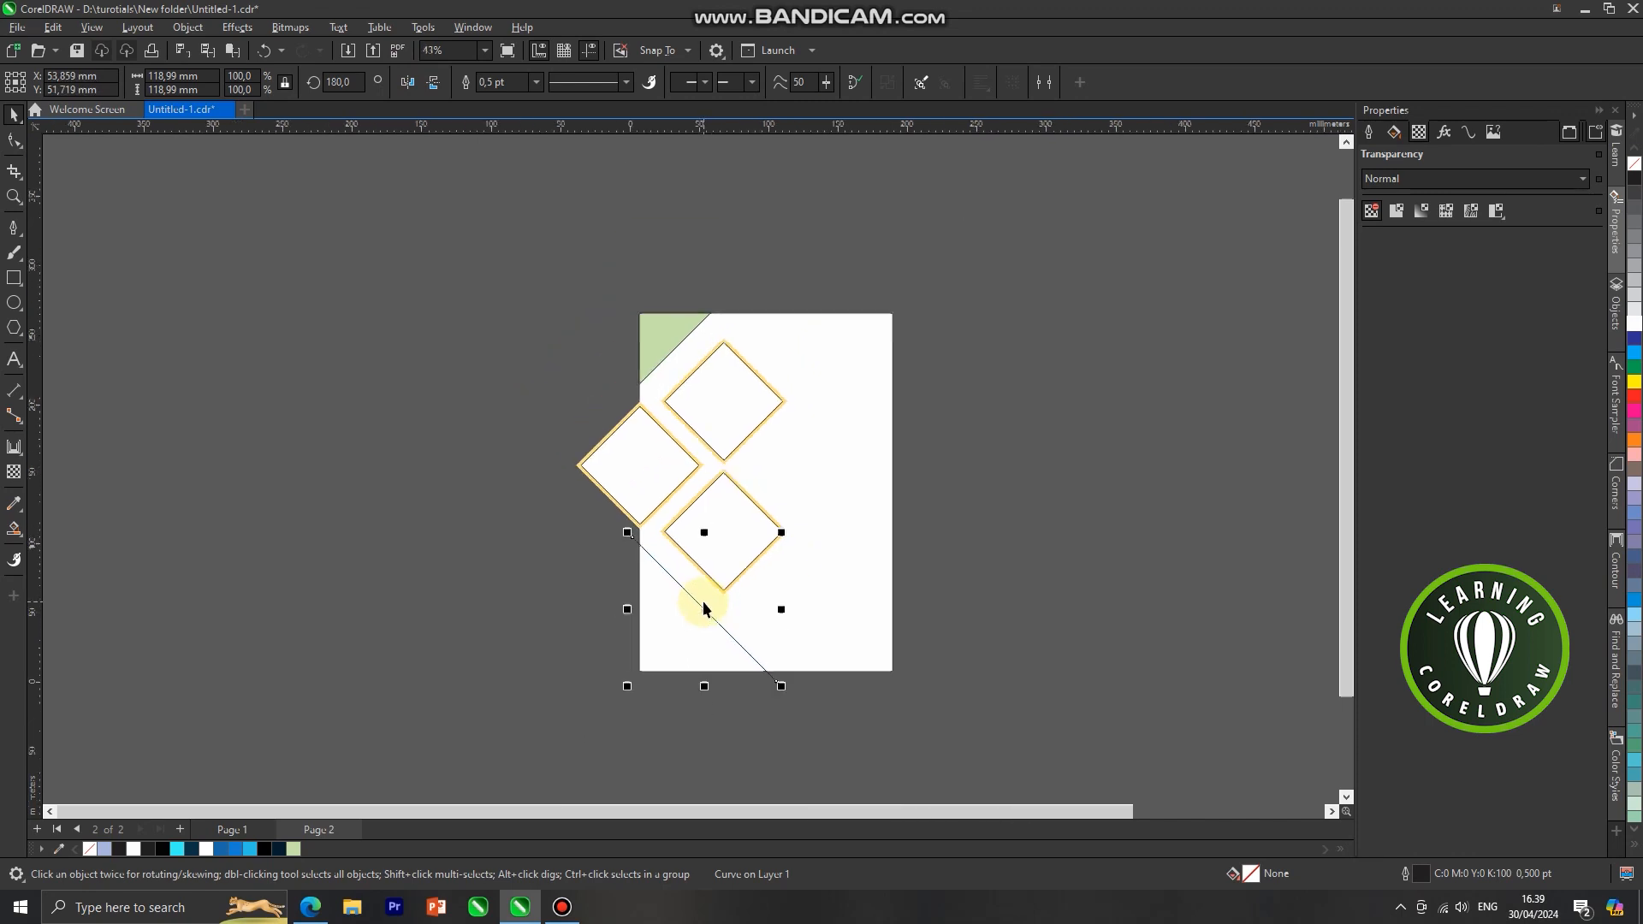
pyautogui.click(538, 557)
# - Use Smart Fill to create a light green triangle in the page's lower-left corner, below the mirrored line
pyautogui.scroll(2, 661, 660)
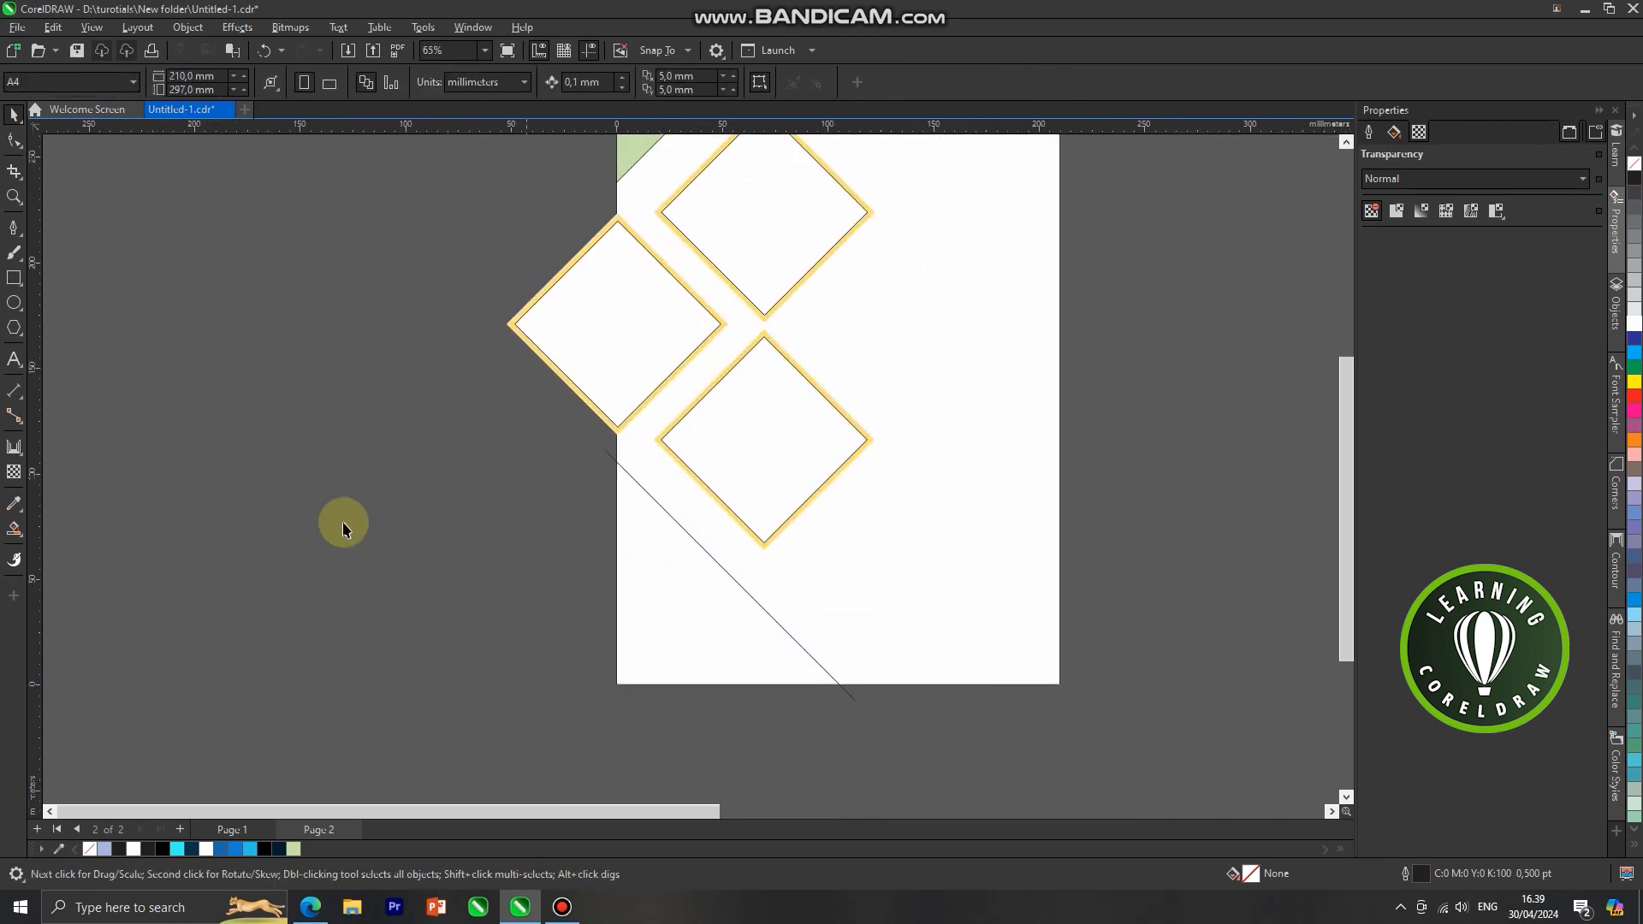
pyautogui.click(17, 534)
pyautogui.click(654, 620)
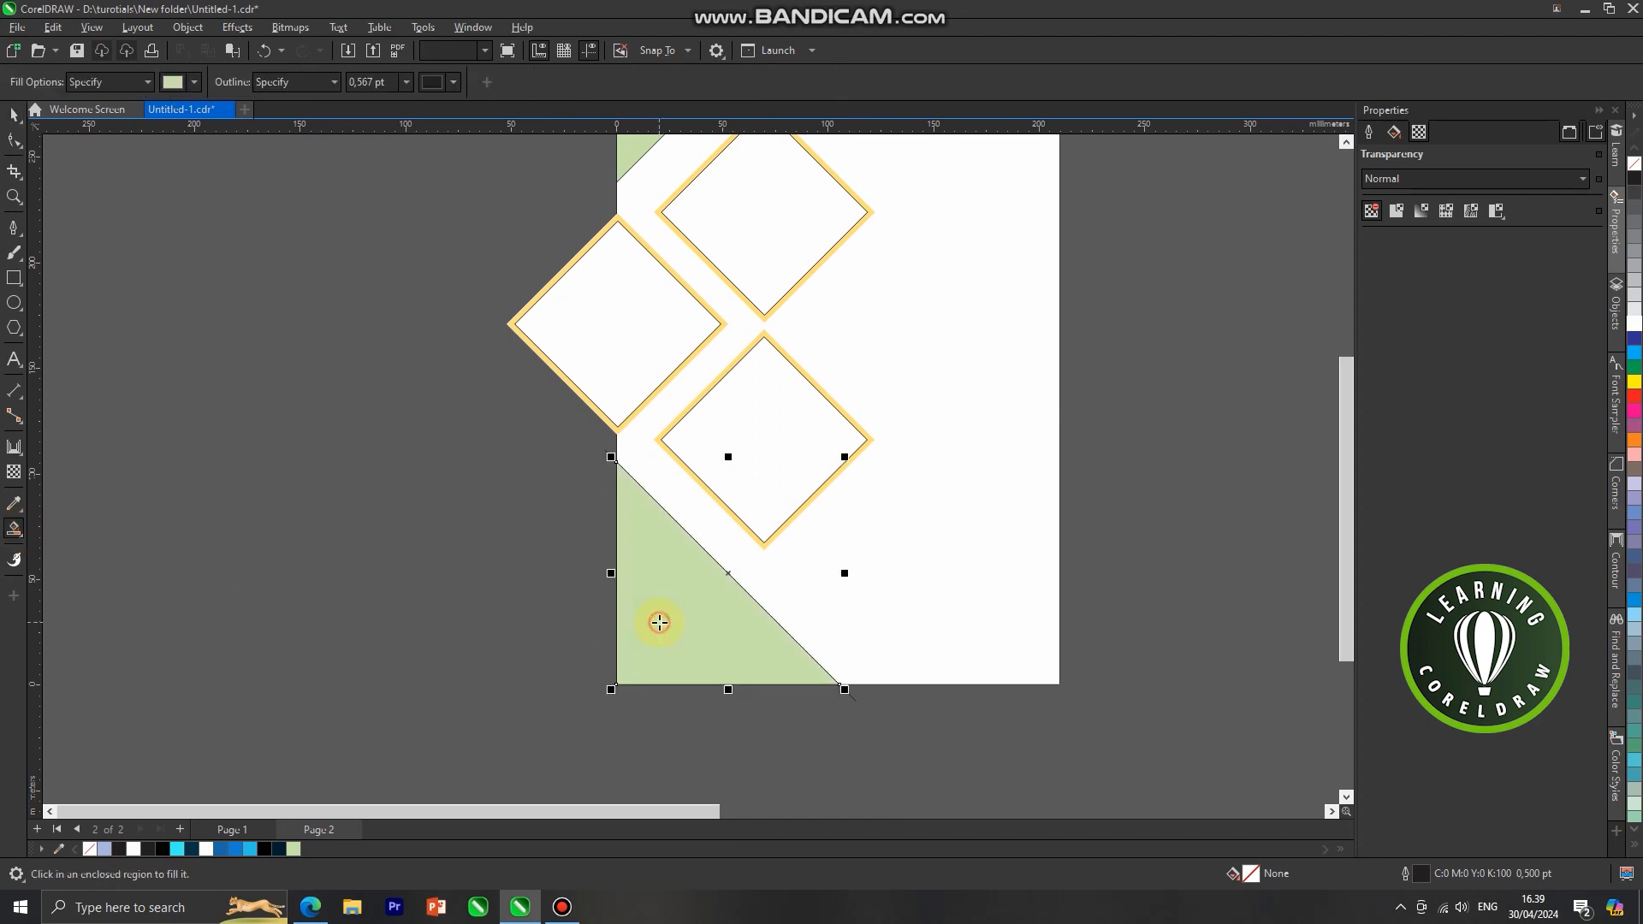
pyautogui.click(15, 121)
pyautogui.click(197, 245)
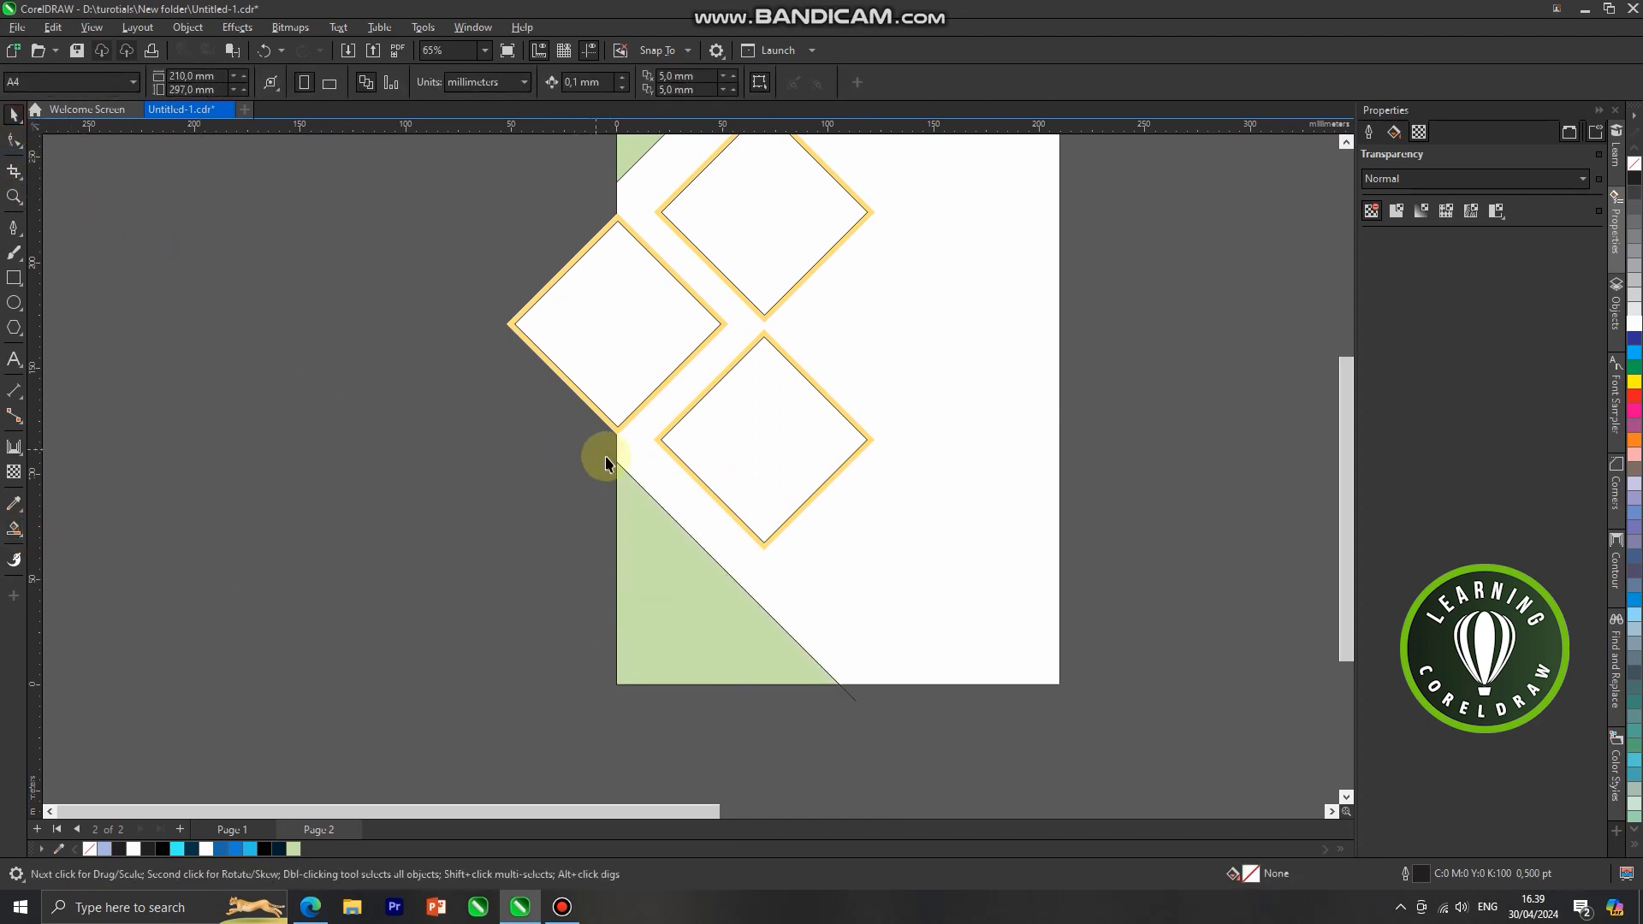
# - Move the diagonal construction line off the lower green triangle and delete it
pyautogui.moveTo(610, 462); pyautogui.dragTo(351, 444)
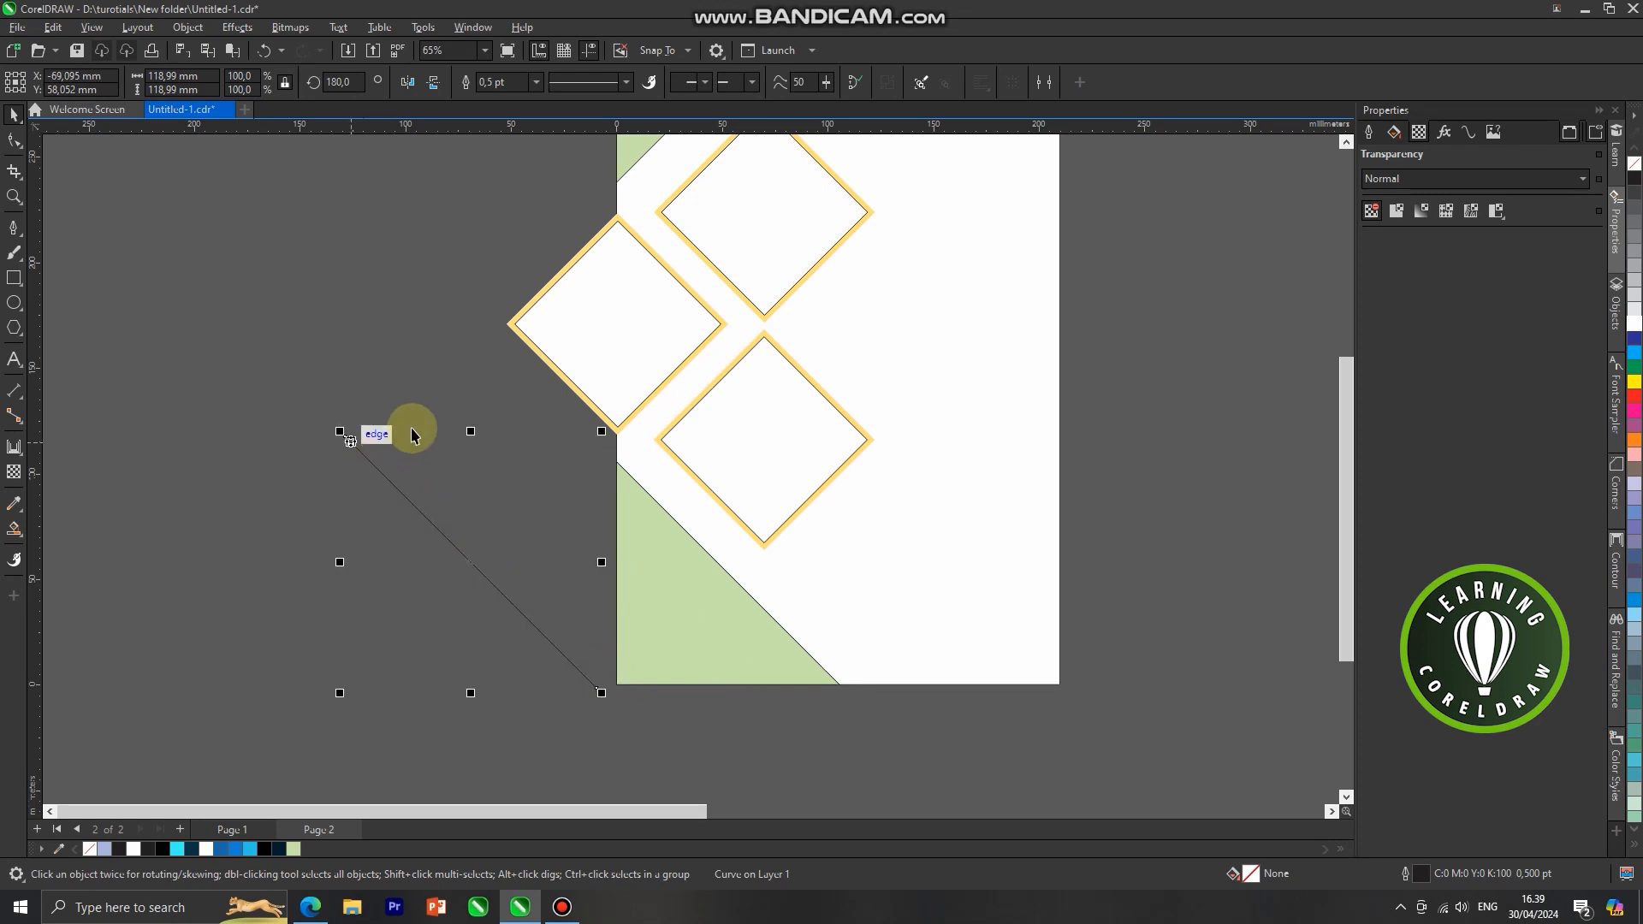
pyautogui.press('Delete')
pyautogui.scroll(-2, 587, 510)
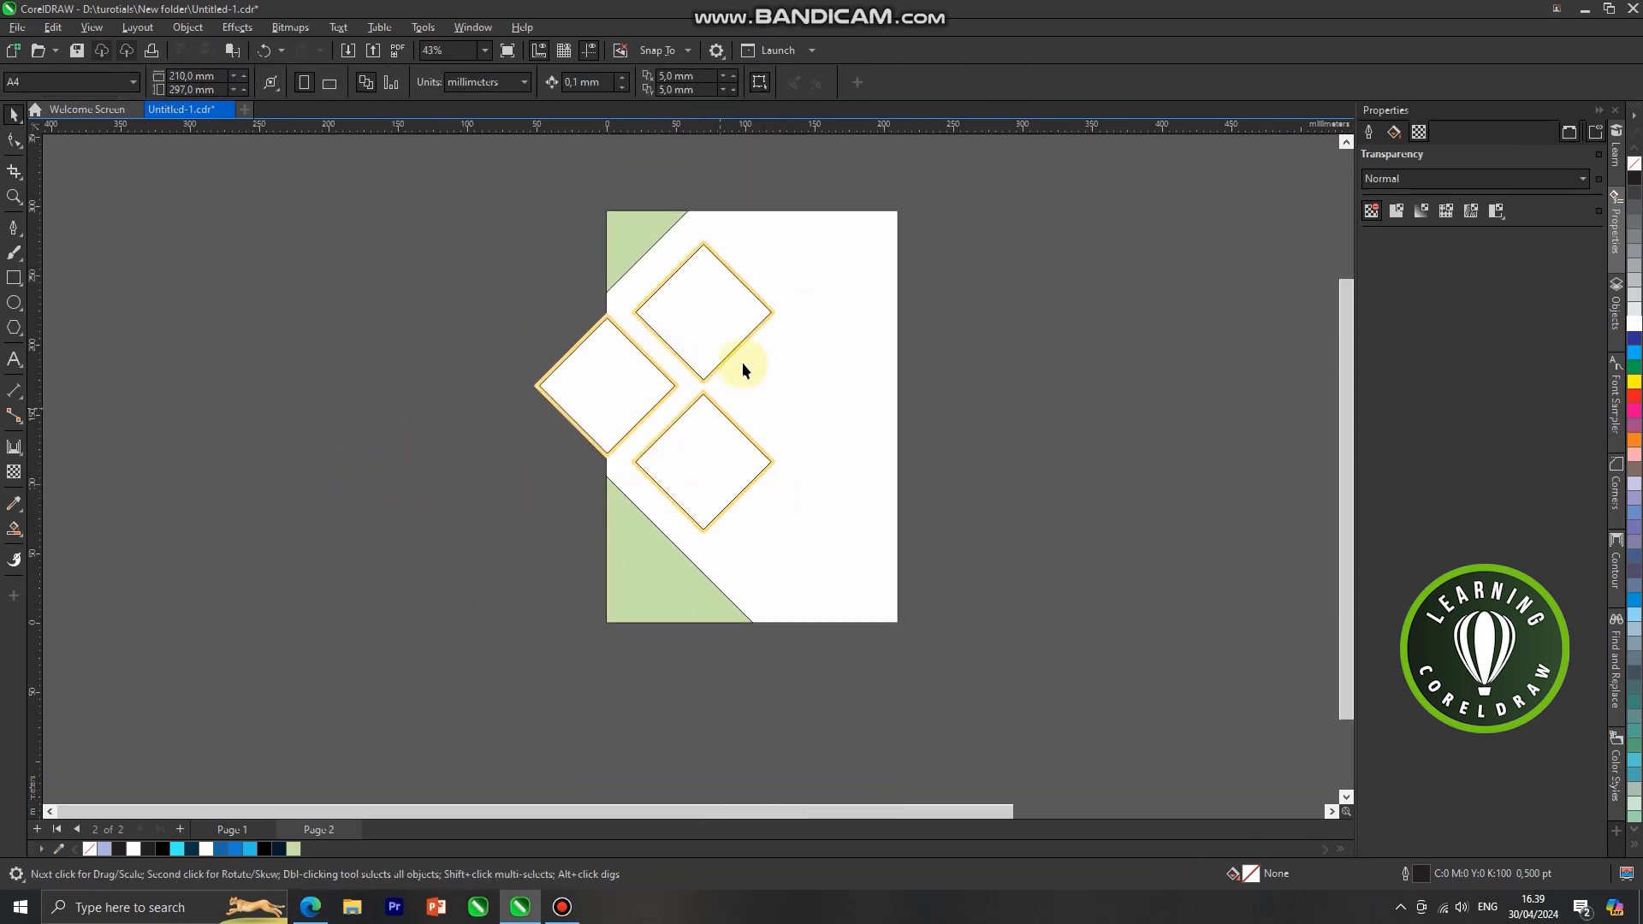
# - Draw a 45-degree Pen line about 97 mm wide and high from the lower diamond's lower-right edge past the page's bottom-left corner
pyautogui.scroll(2, 718, 290)
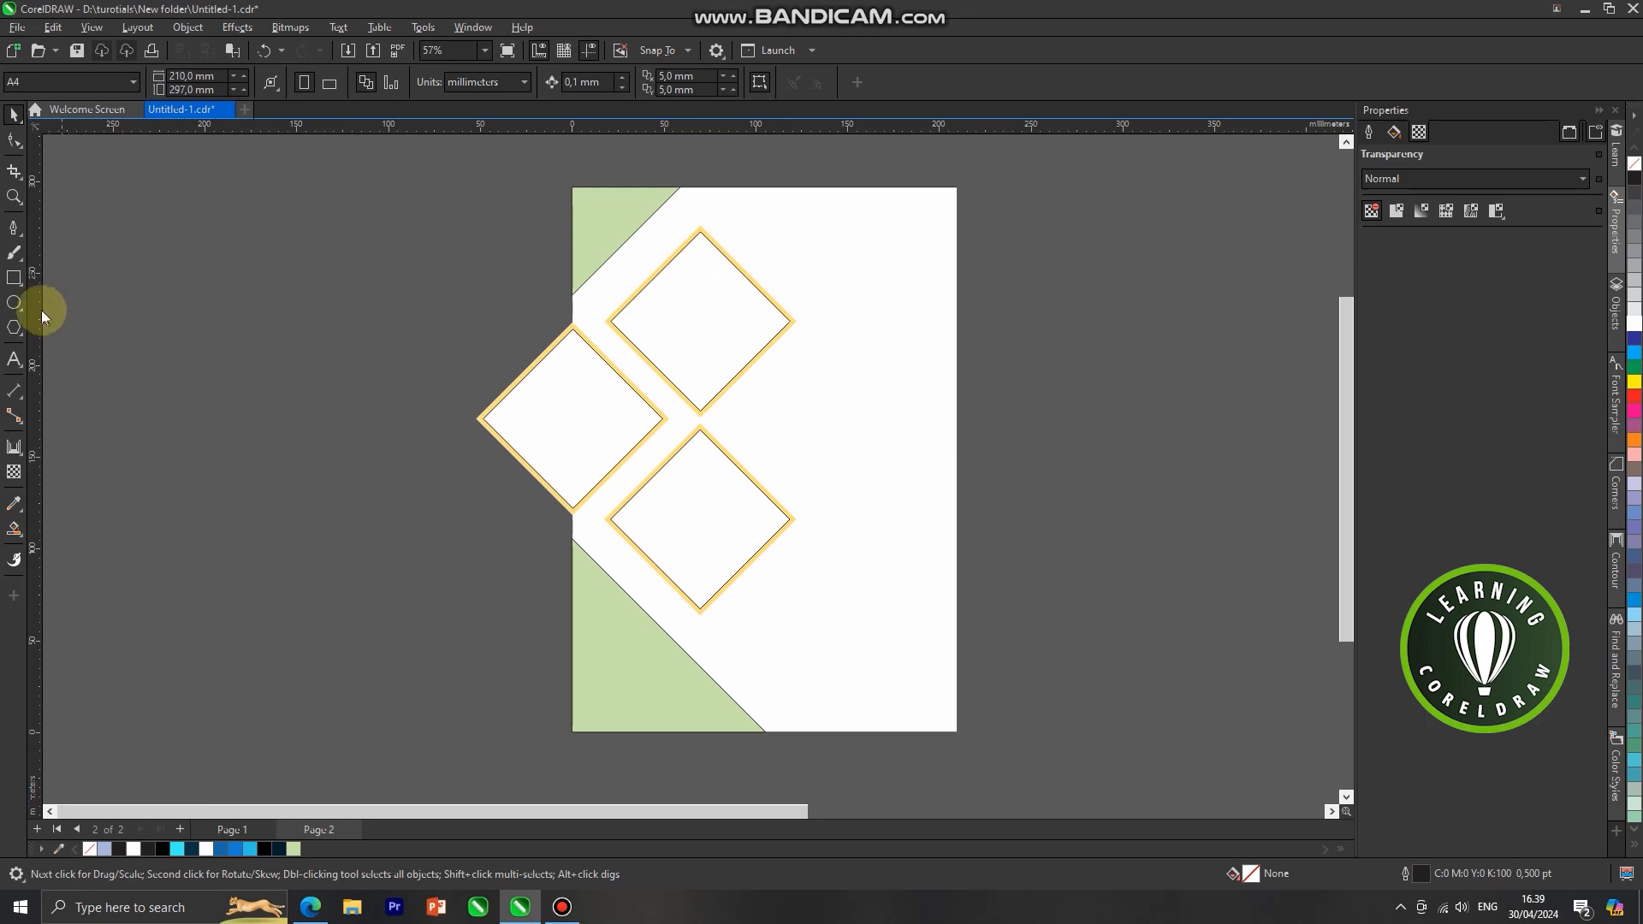
pyautogui.click(13, 231)
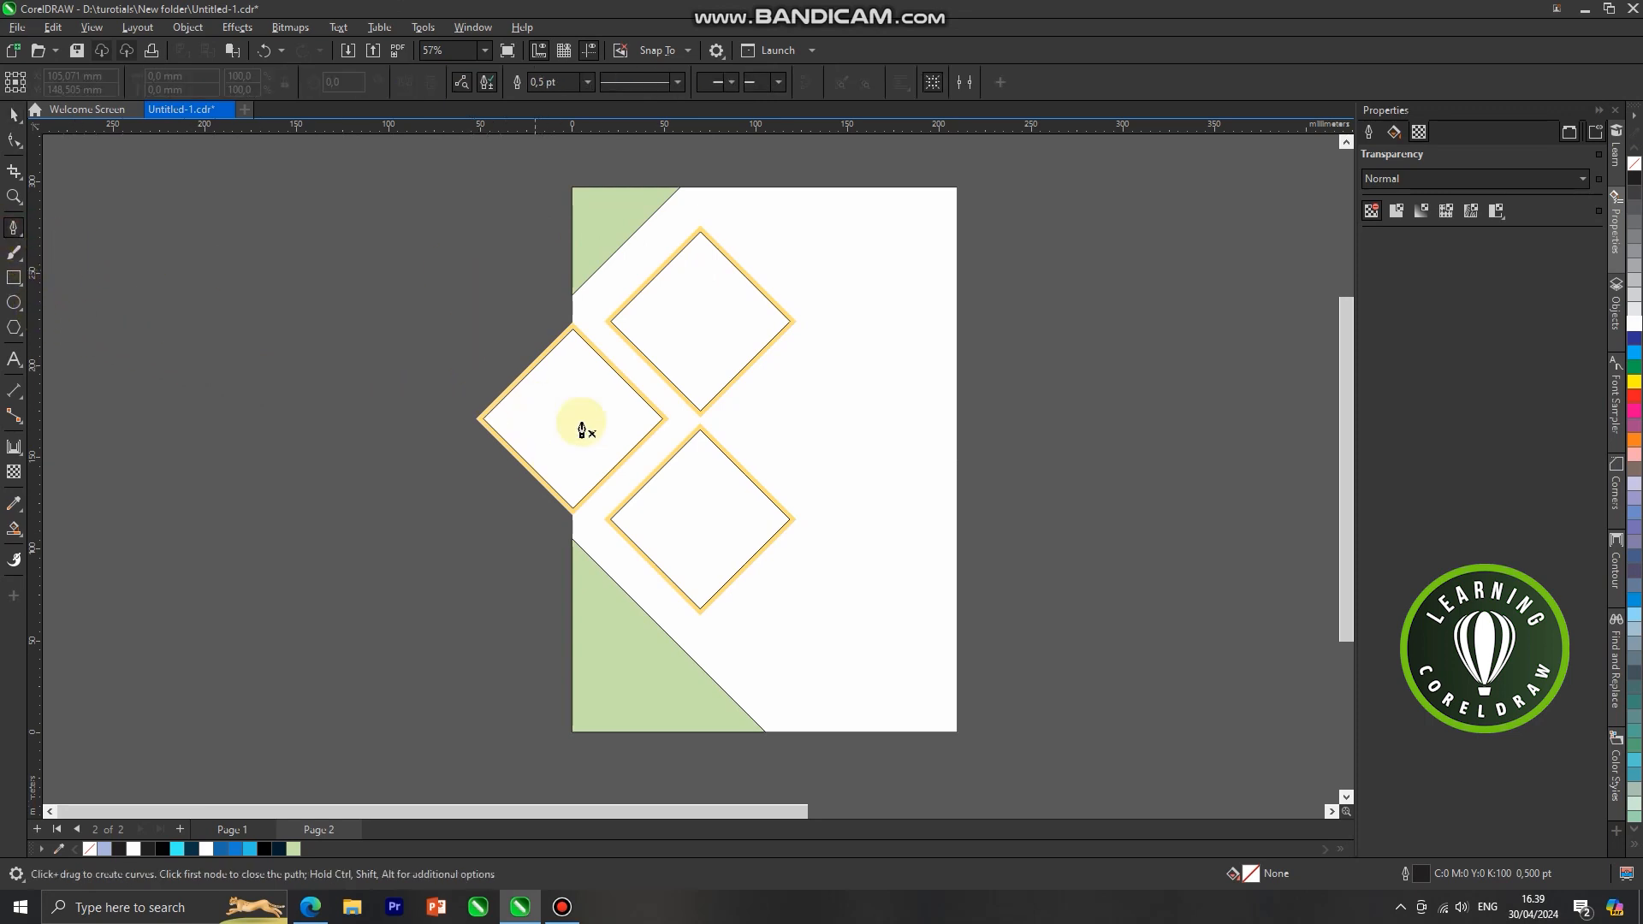
pyautogui.scroll(1, 738, 590)
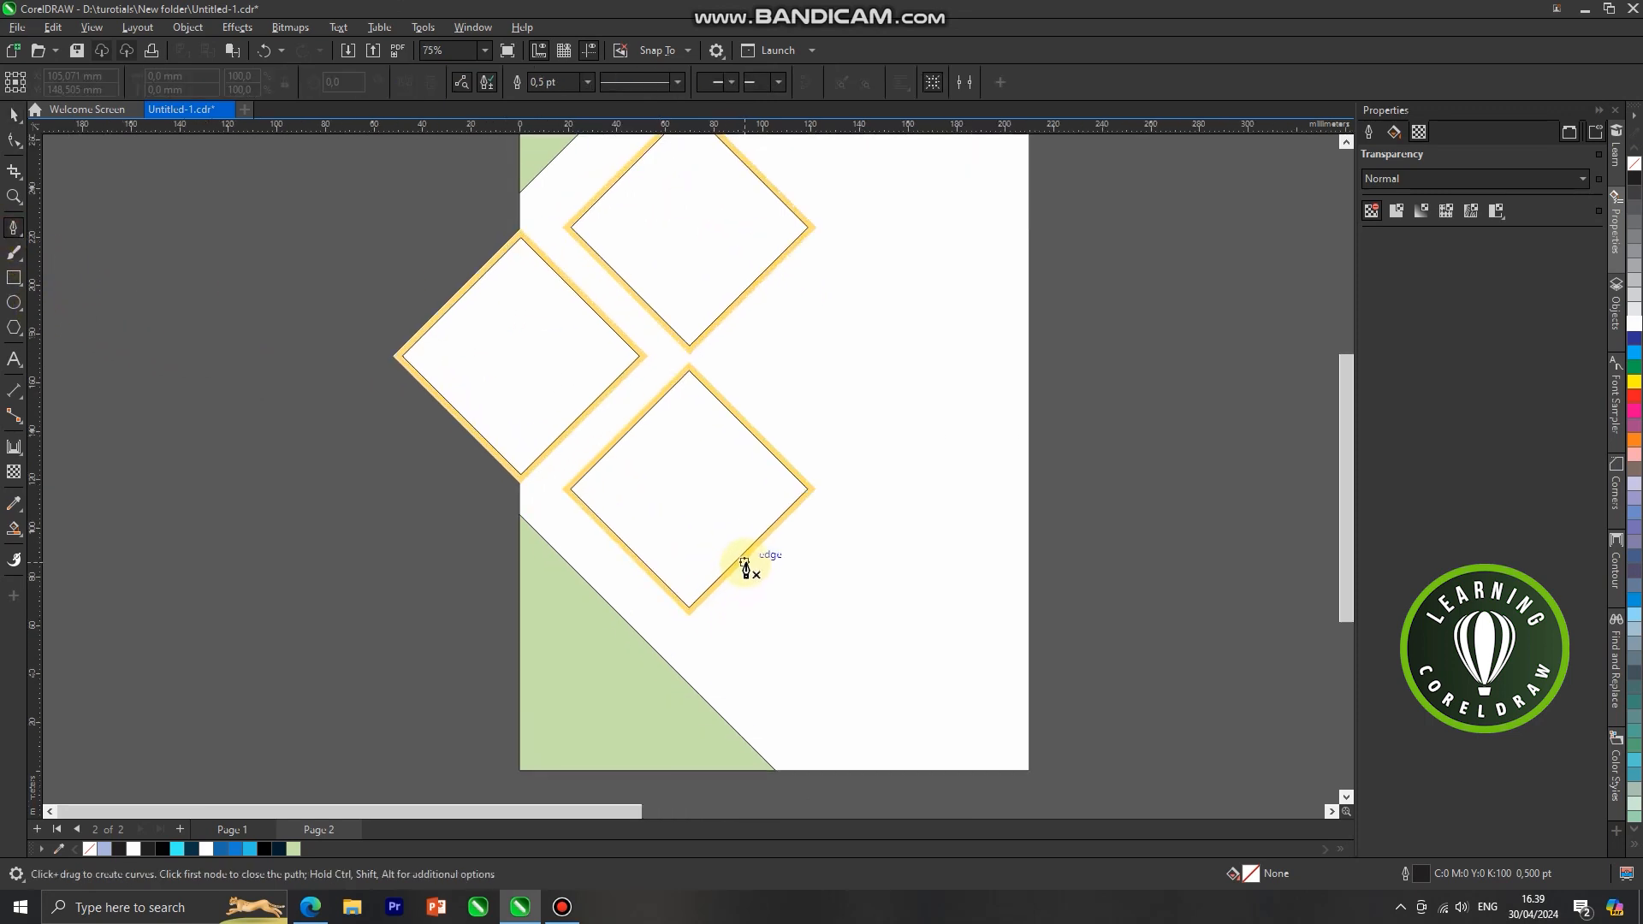
pyautogui.click(745, 561)
pyautogui.press('shift')
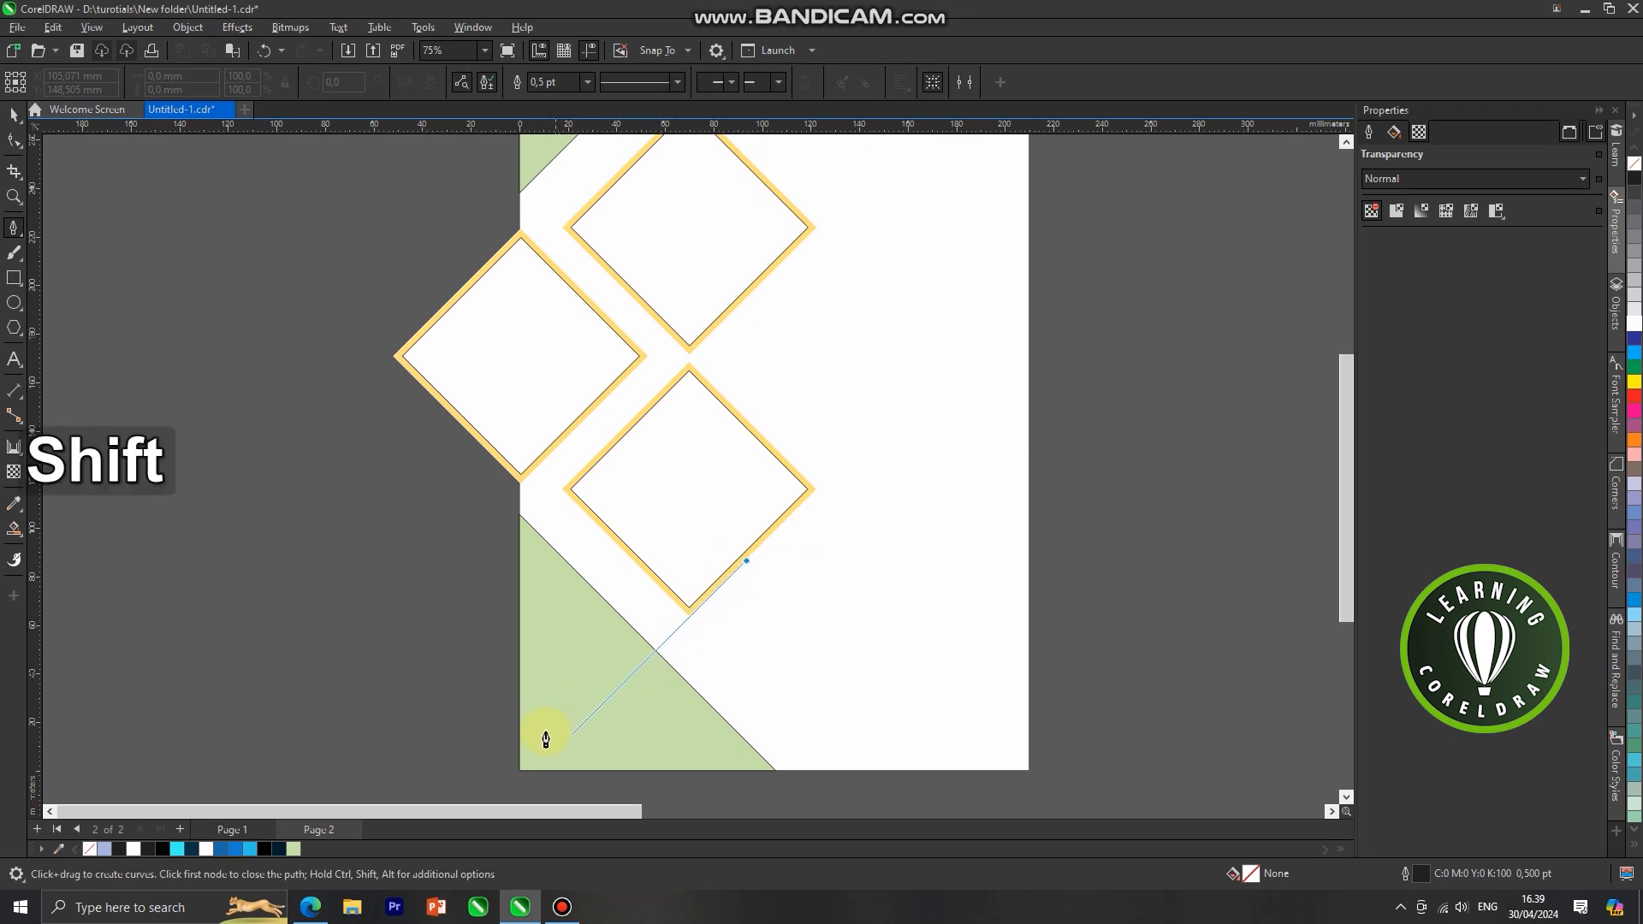
pyautogui.doubleClick(501, 795)
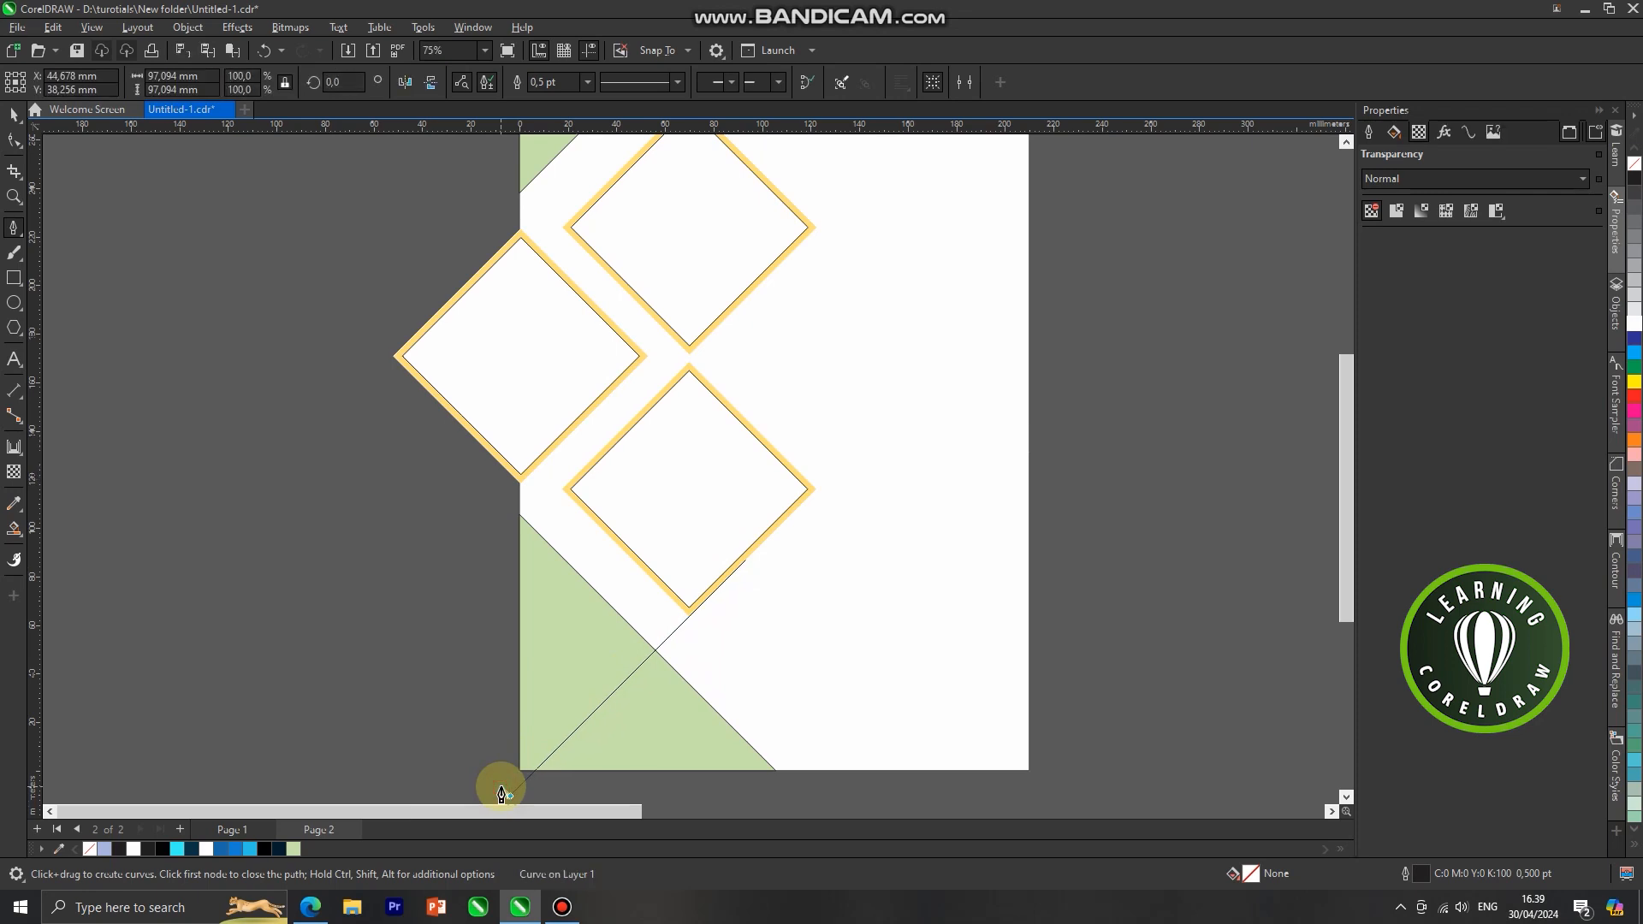
pyautogui.press('Escape')
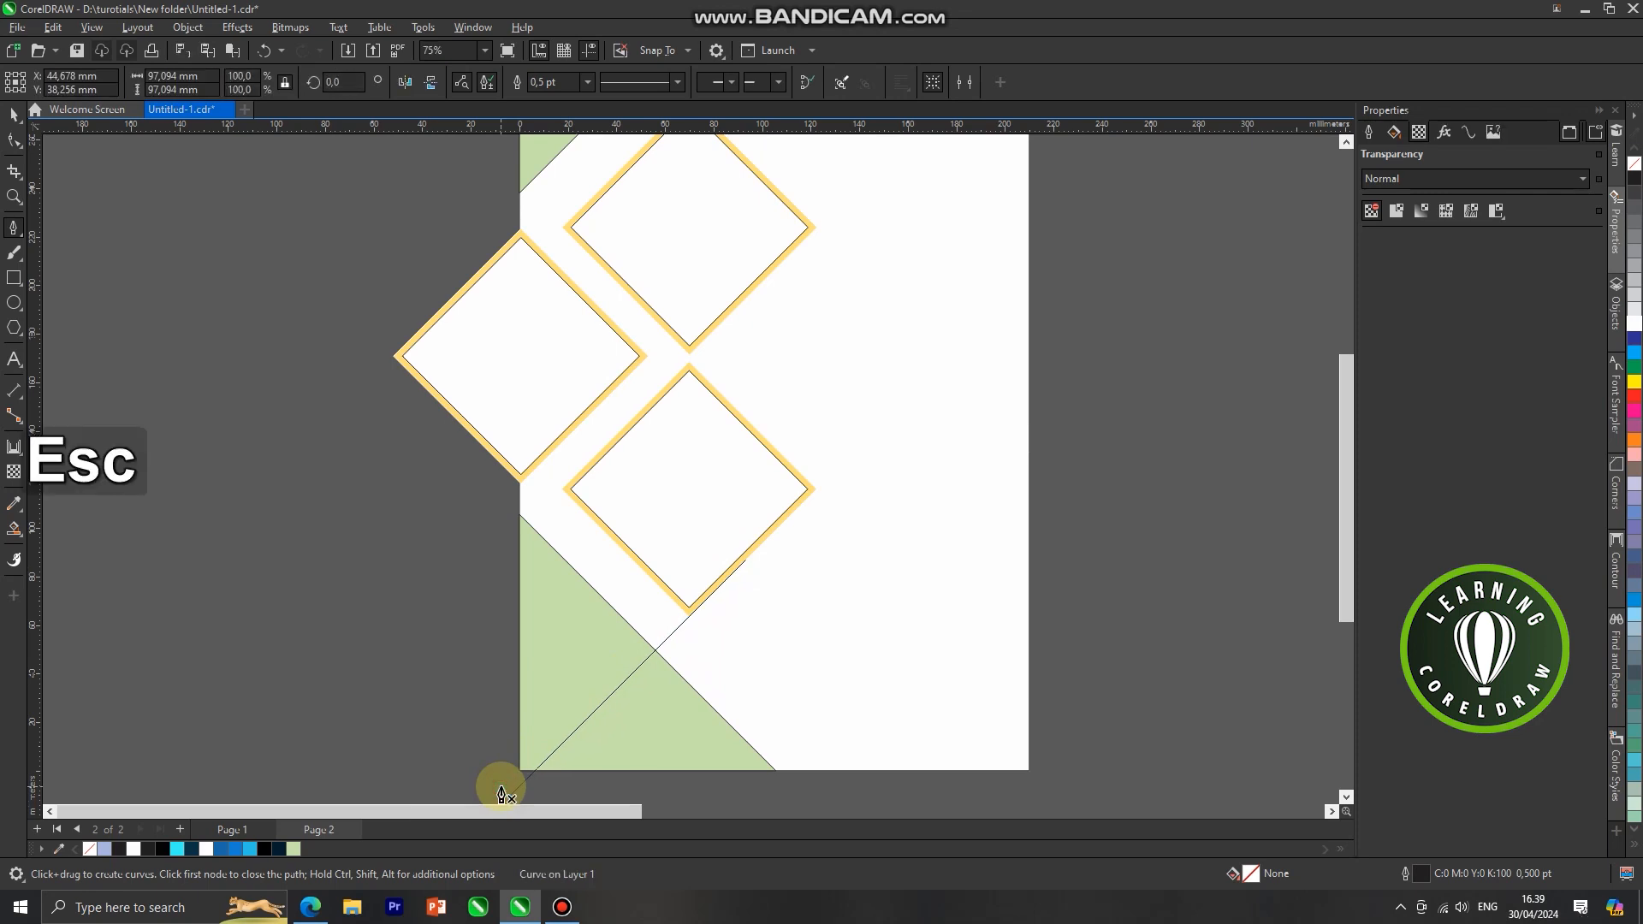
# - Extend the line's upper end along the lower diamond's edge to just past its right corner, making it about 126 mm wide and high
pyautogui.click(25, 145)
pyautogui.scroll(5, 735, 557)
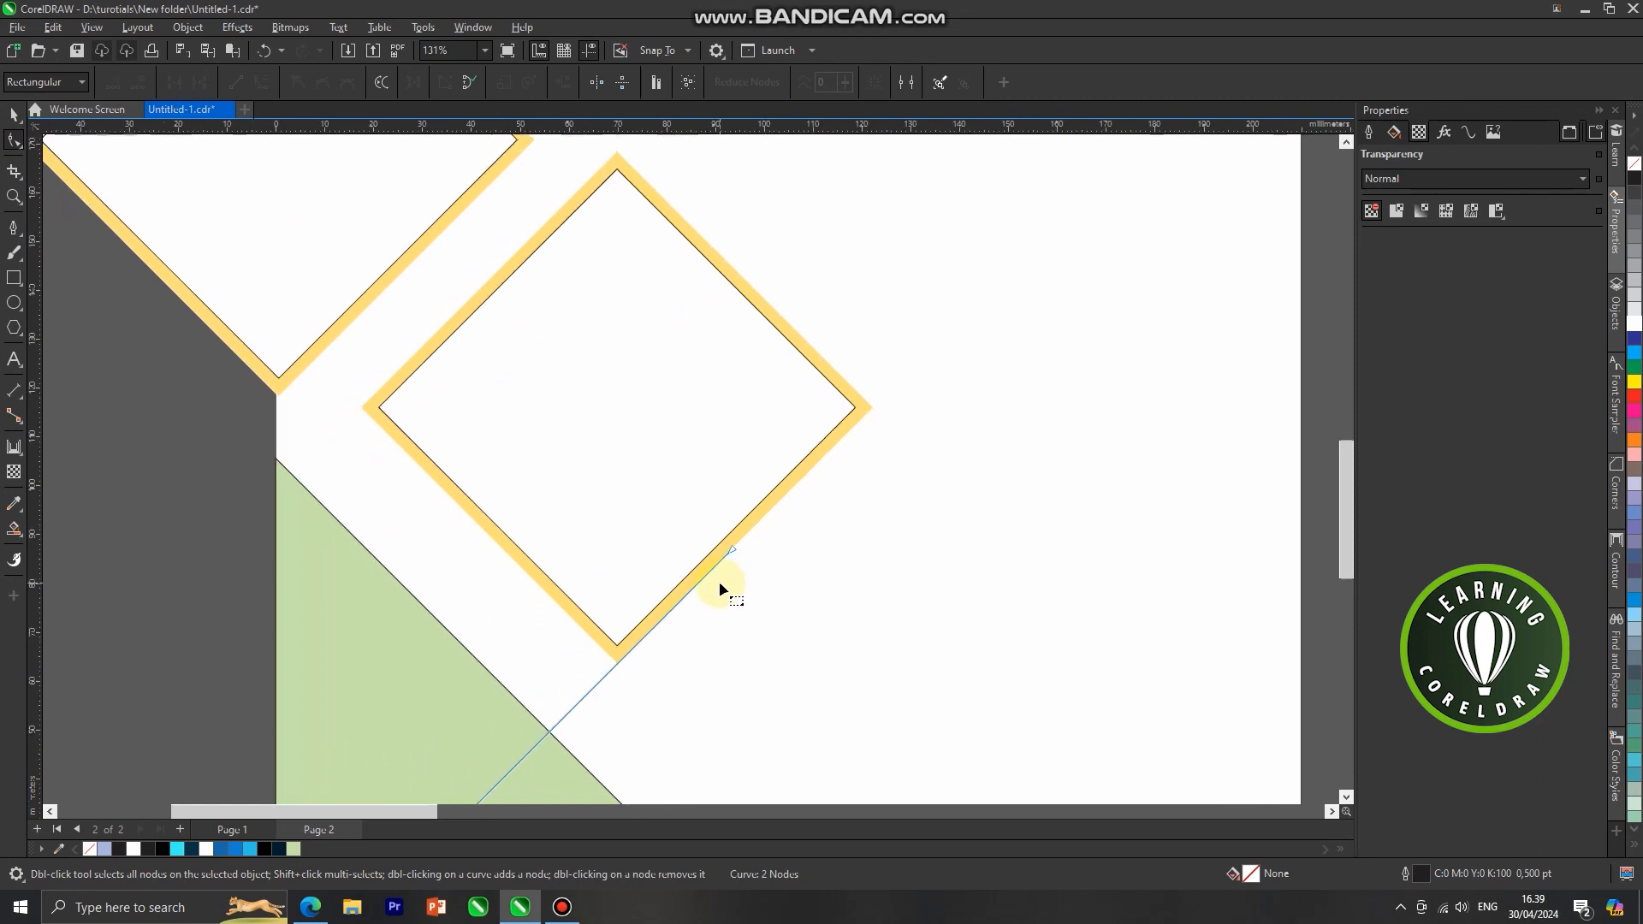
pyautogui.scroll(-3, 736, 541)
pyautogui.click(737, 541)
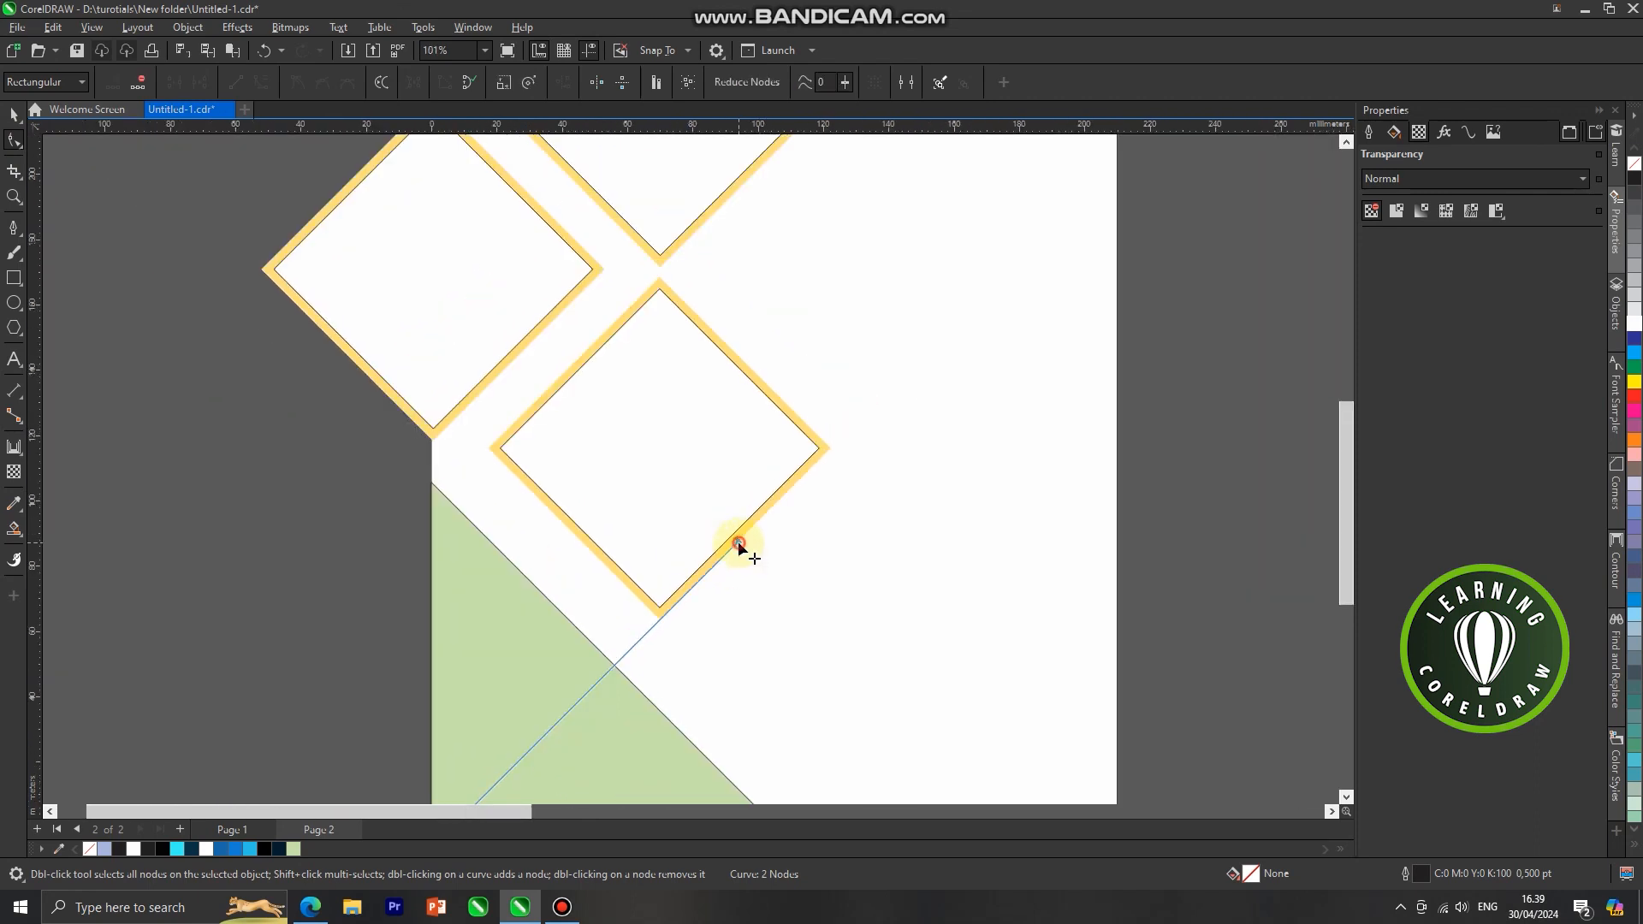
pyautogui.moveTo(782, 513); pyautogui.dragTo(852, 433)
pyautogui.scroll(-3, 880, 459)
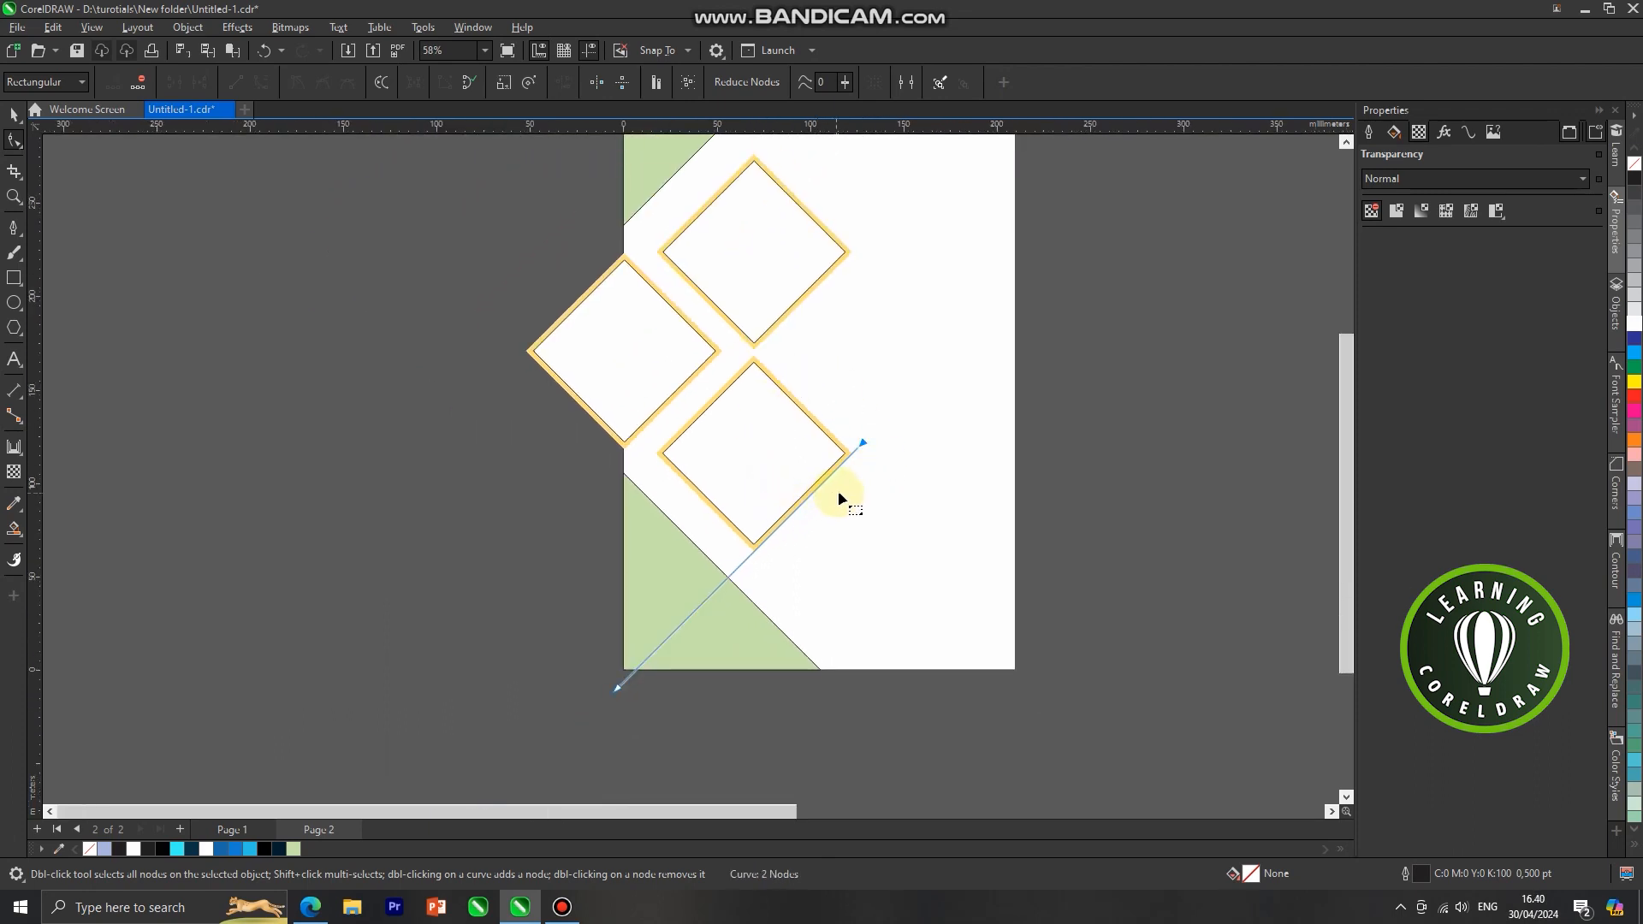
pyautogui.scroll(1, 839, 490)
pyautogui.scroll(2, 869, 463)
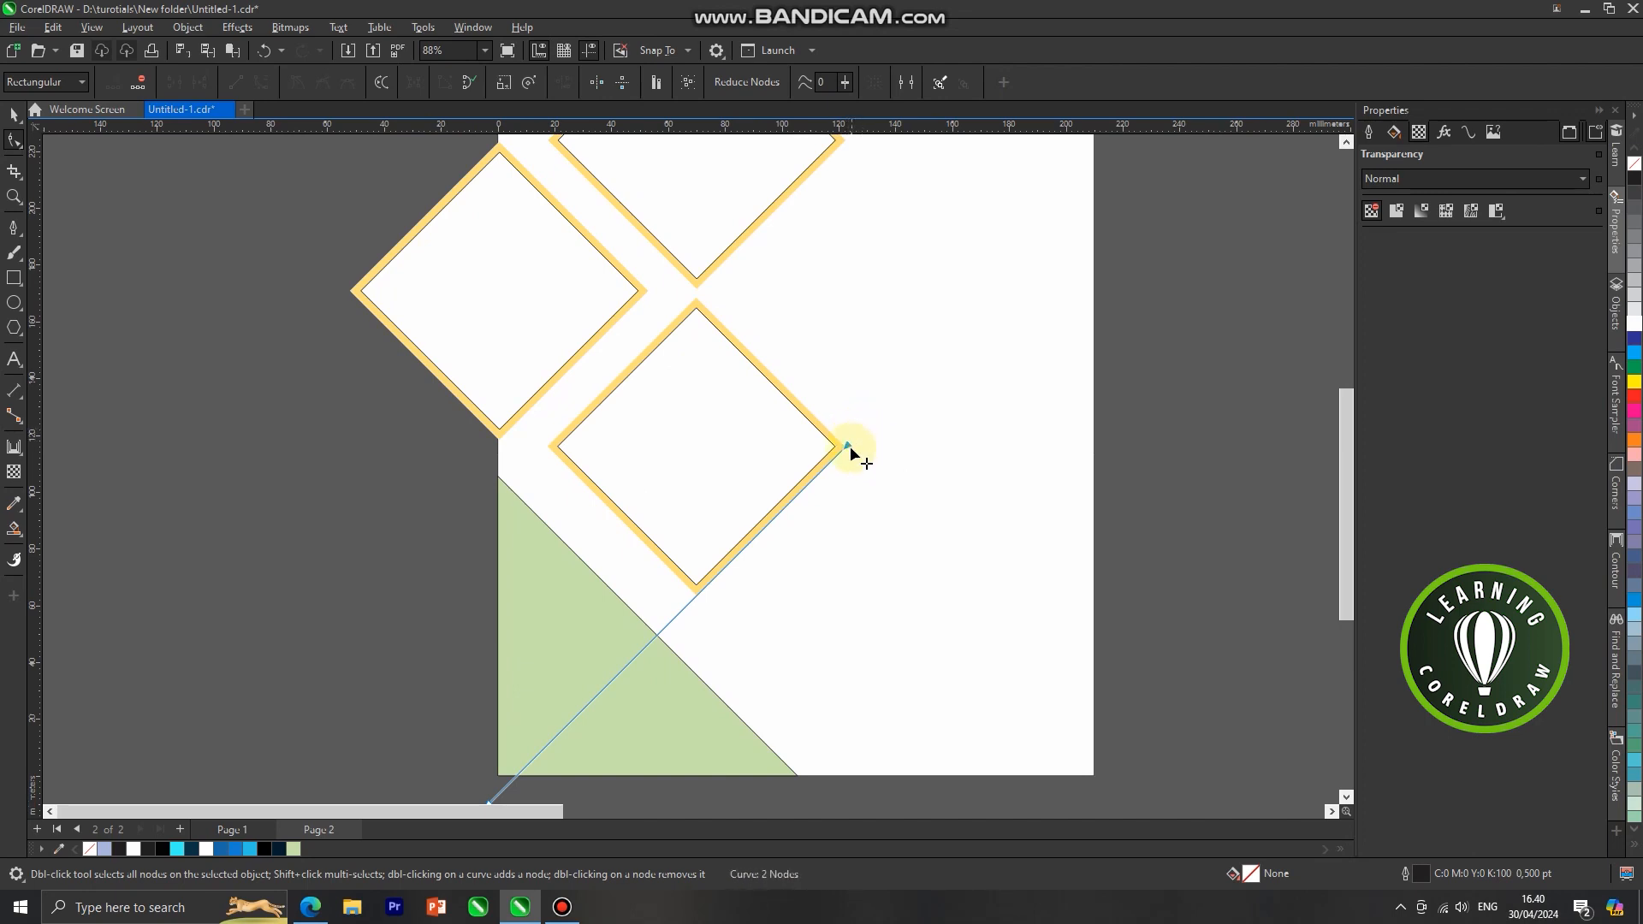
# - Duplicate the extended diagonal line as a parallel line below and right of it, centred at about X 73.9, Y 41.3 mm
pyautogui.click(14, 113)
pyautogui.scroll(-3, 599, 360)
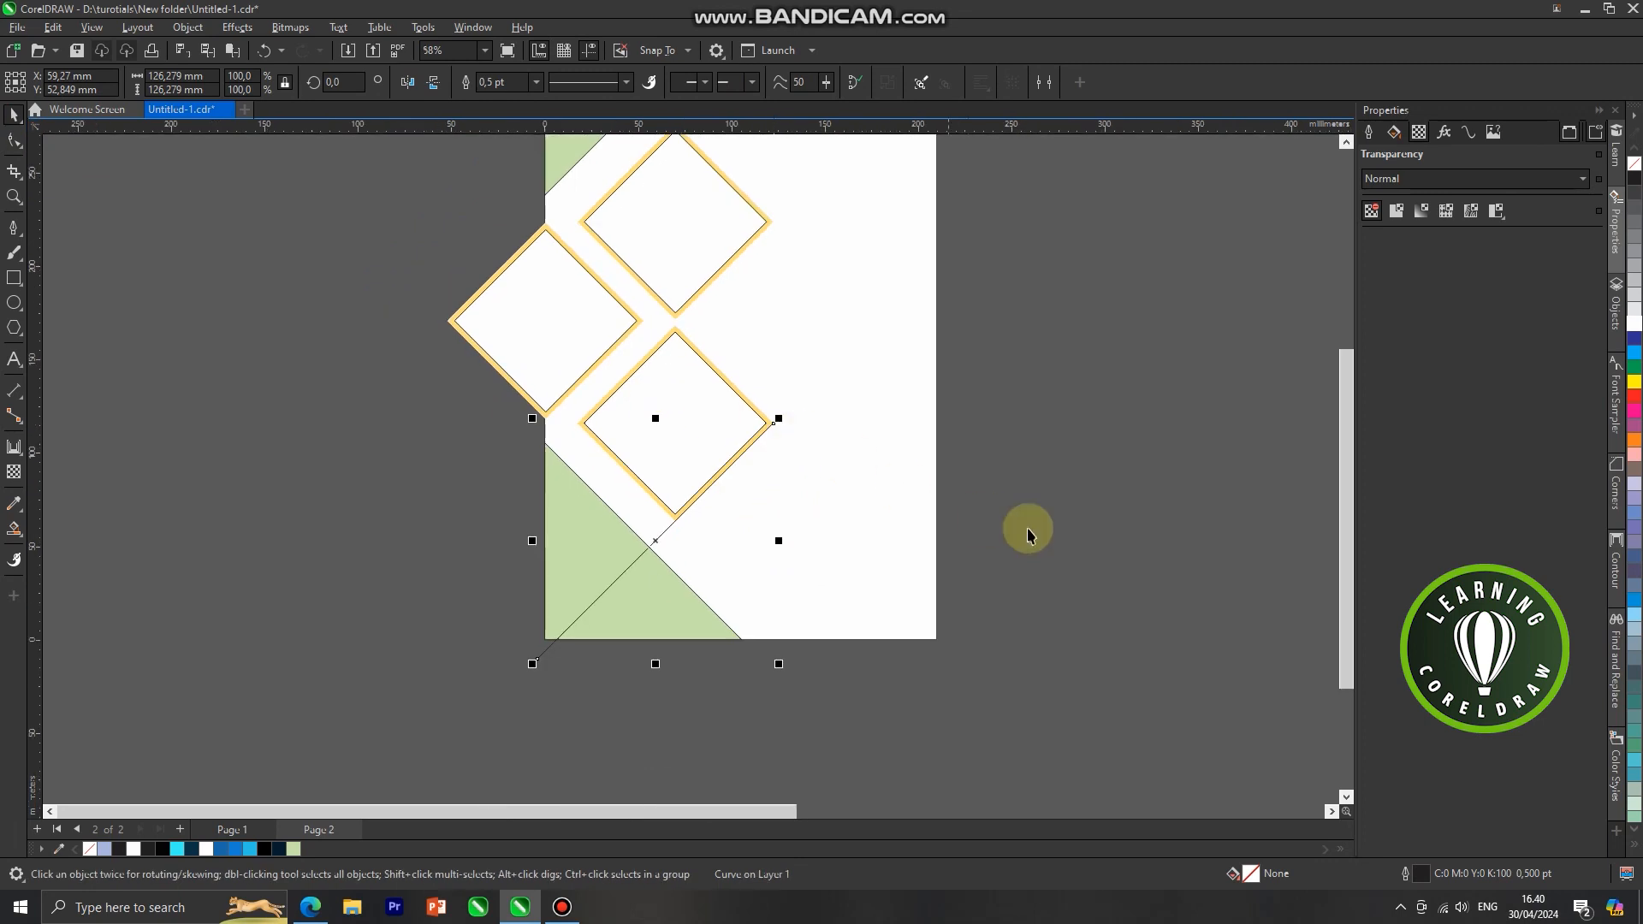
pyautogui.click(698, 541)
pyautogui.scroll(2, 656, 537)
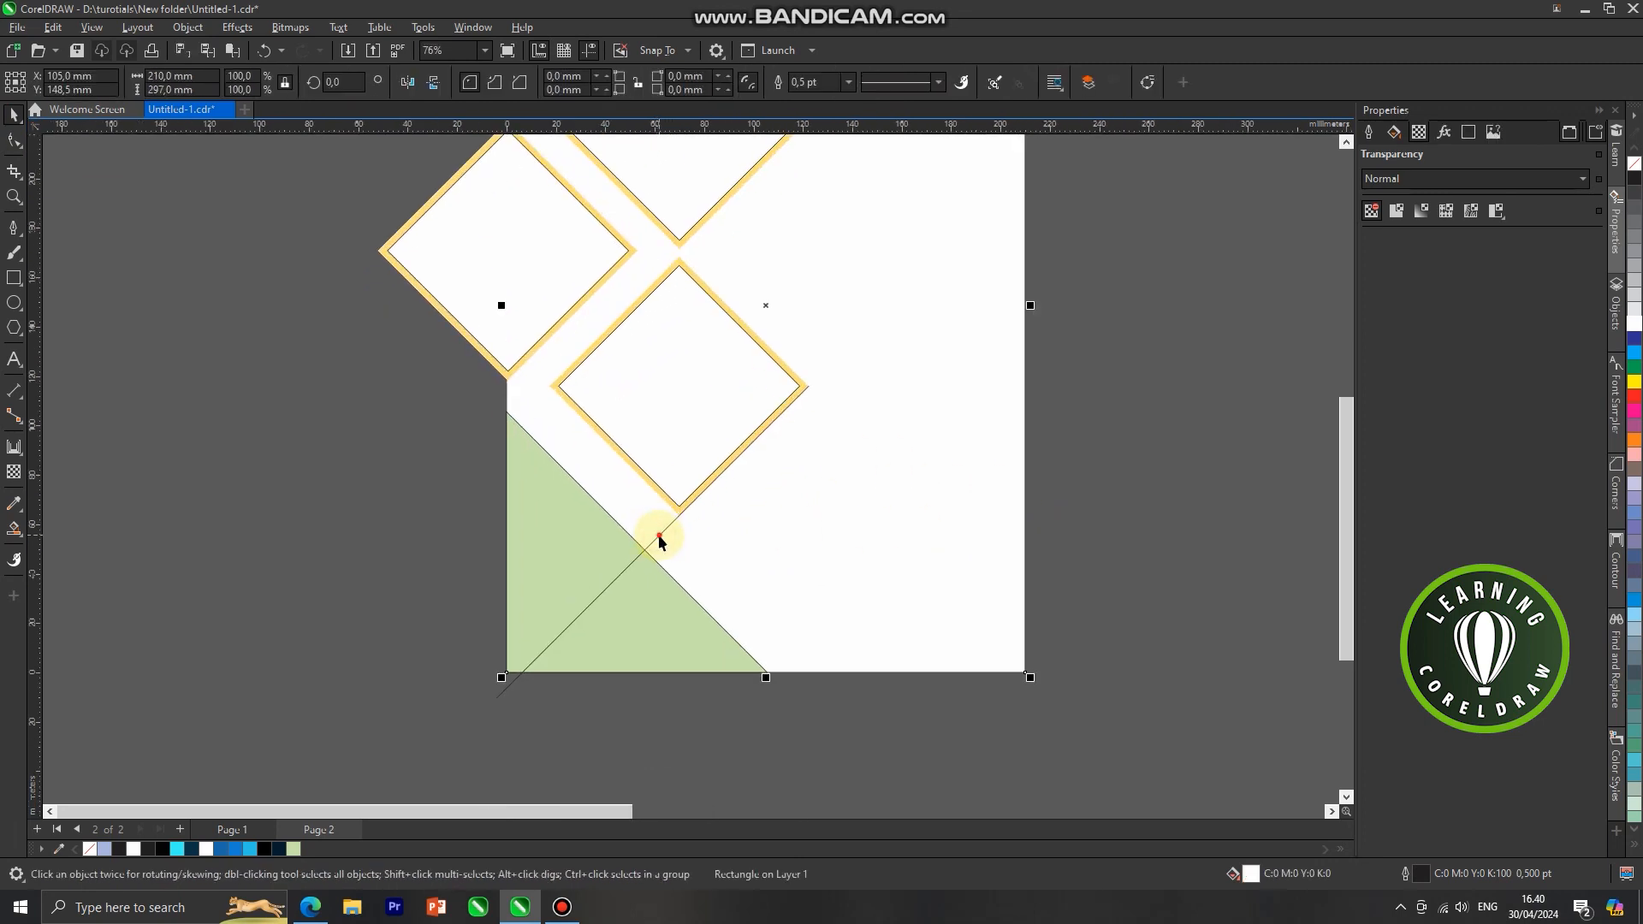
pyautogui.click(660, 536)
pyautogui.moveTo(661, 536); pyautogui.dragTo(699, 570)
pyautogui.moveTo(697, 569); pyautogui.dragTo(698, 563)
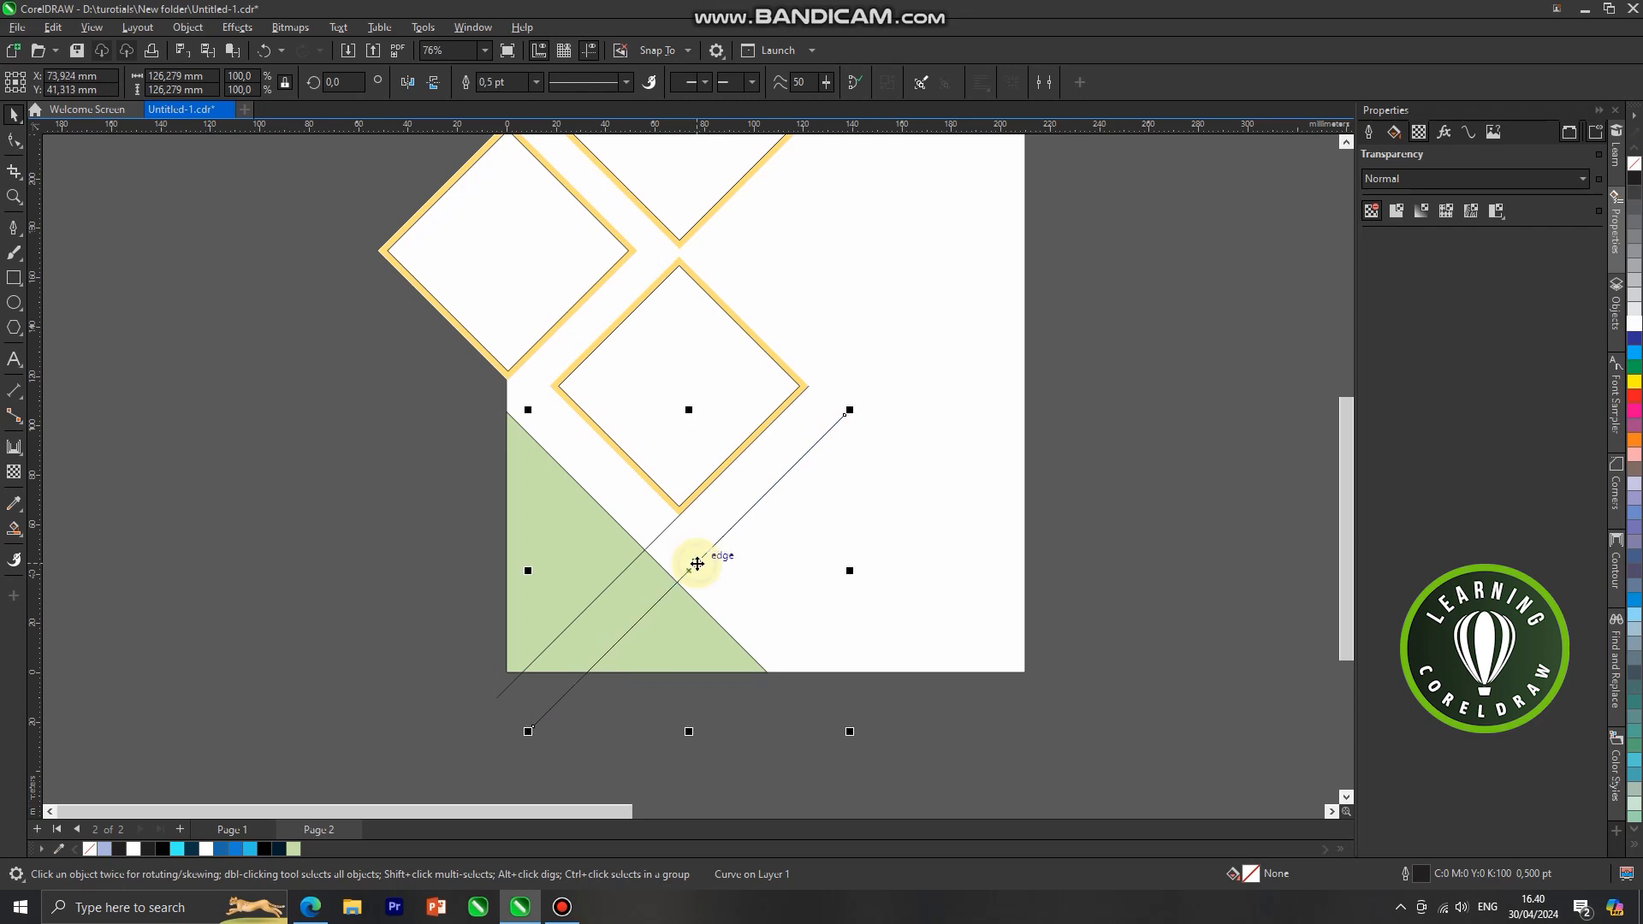
pyautogui.scroll(-1, 611, 547)
pyautogui.scroll(2, 770, 460)
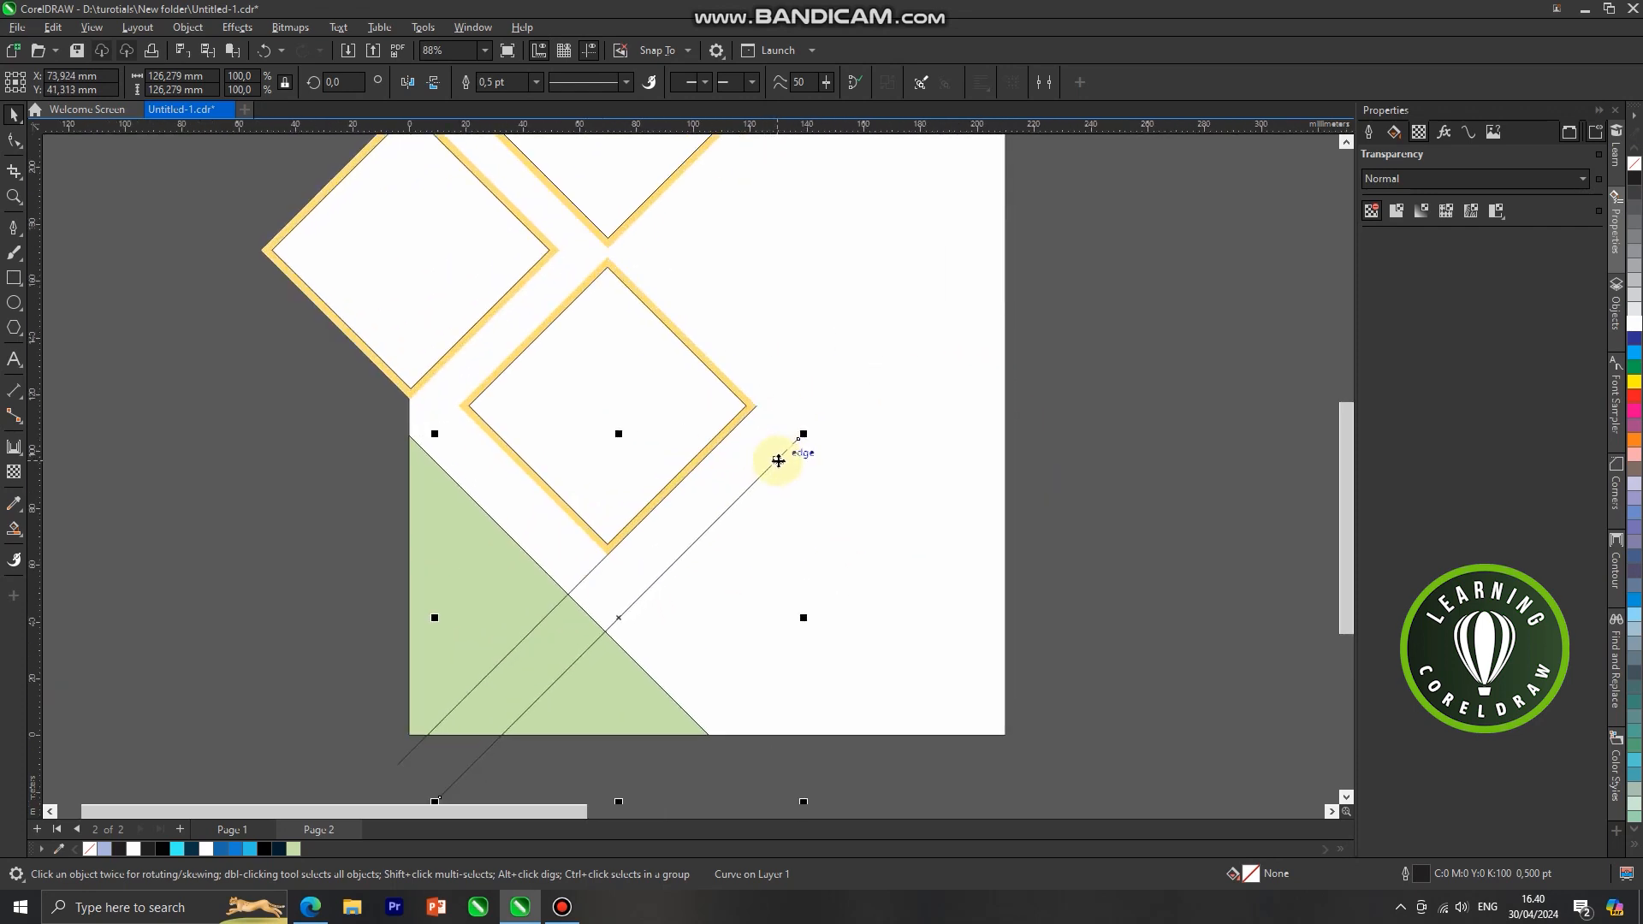
# - Draw a diagonal Pen line about 91 mm wide from above the lower diamond along its upper-right edge, crossing the parallel line's upper end
pyautogui.click(13, 227)
pyautogui.scroll(1, 752, 392)
pyautogui.click(561, 214)
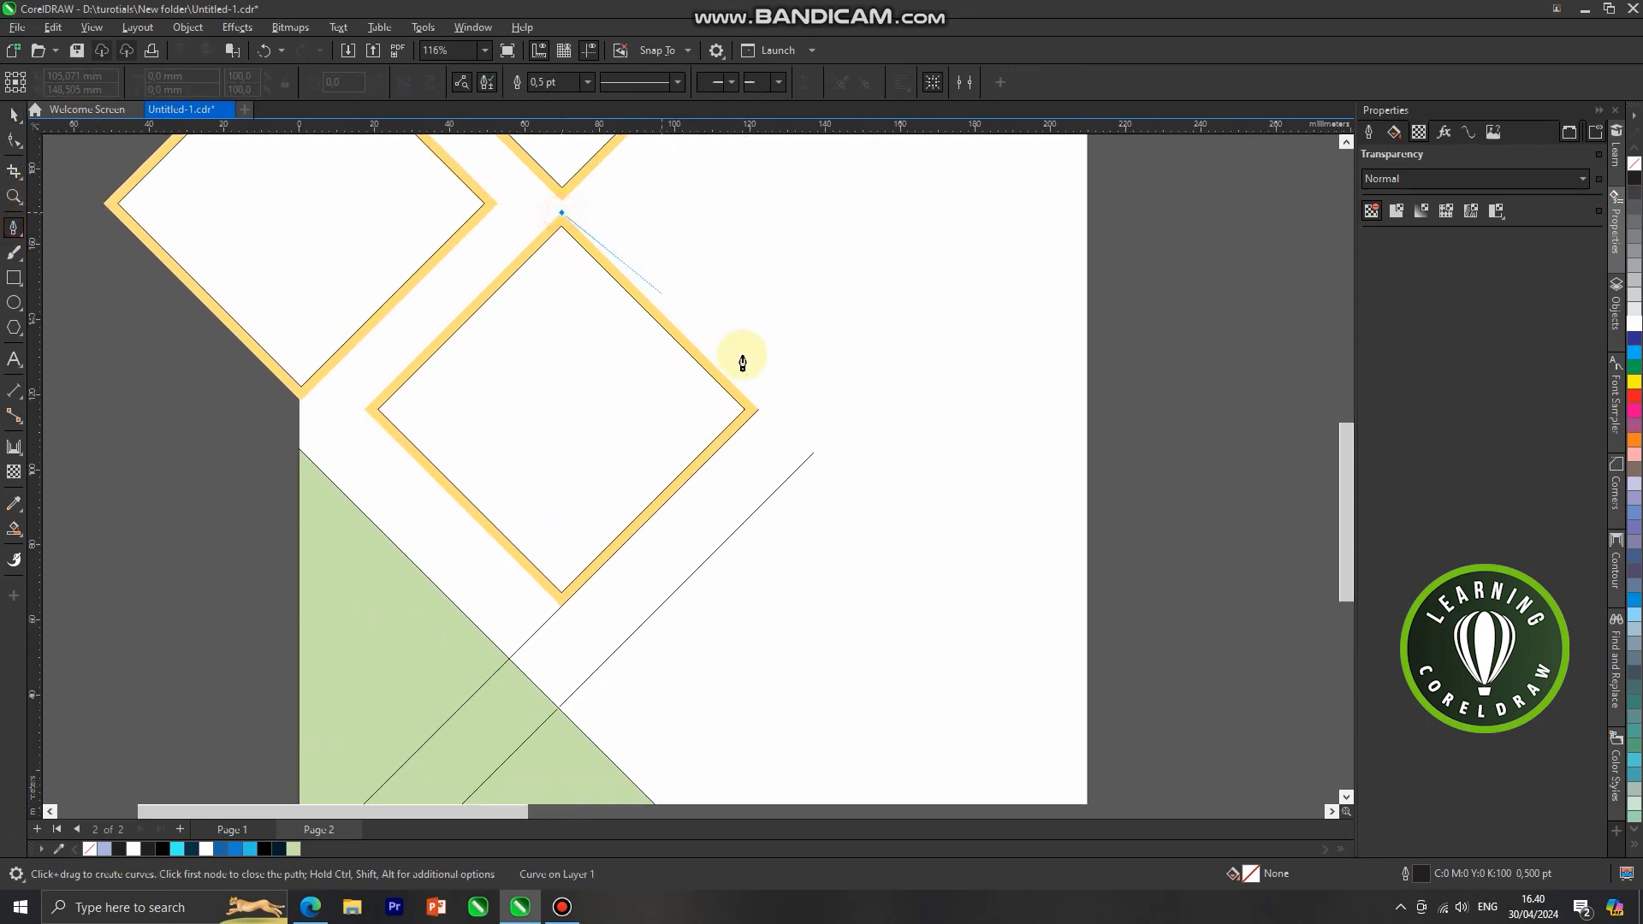
pyautogui.press('shift')
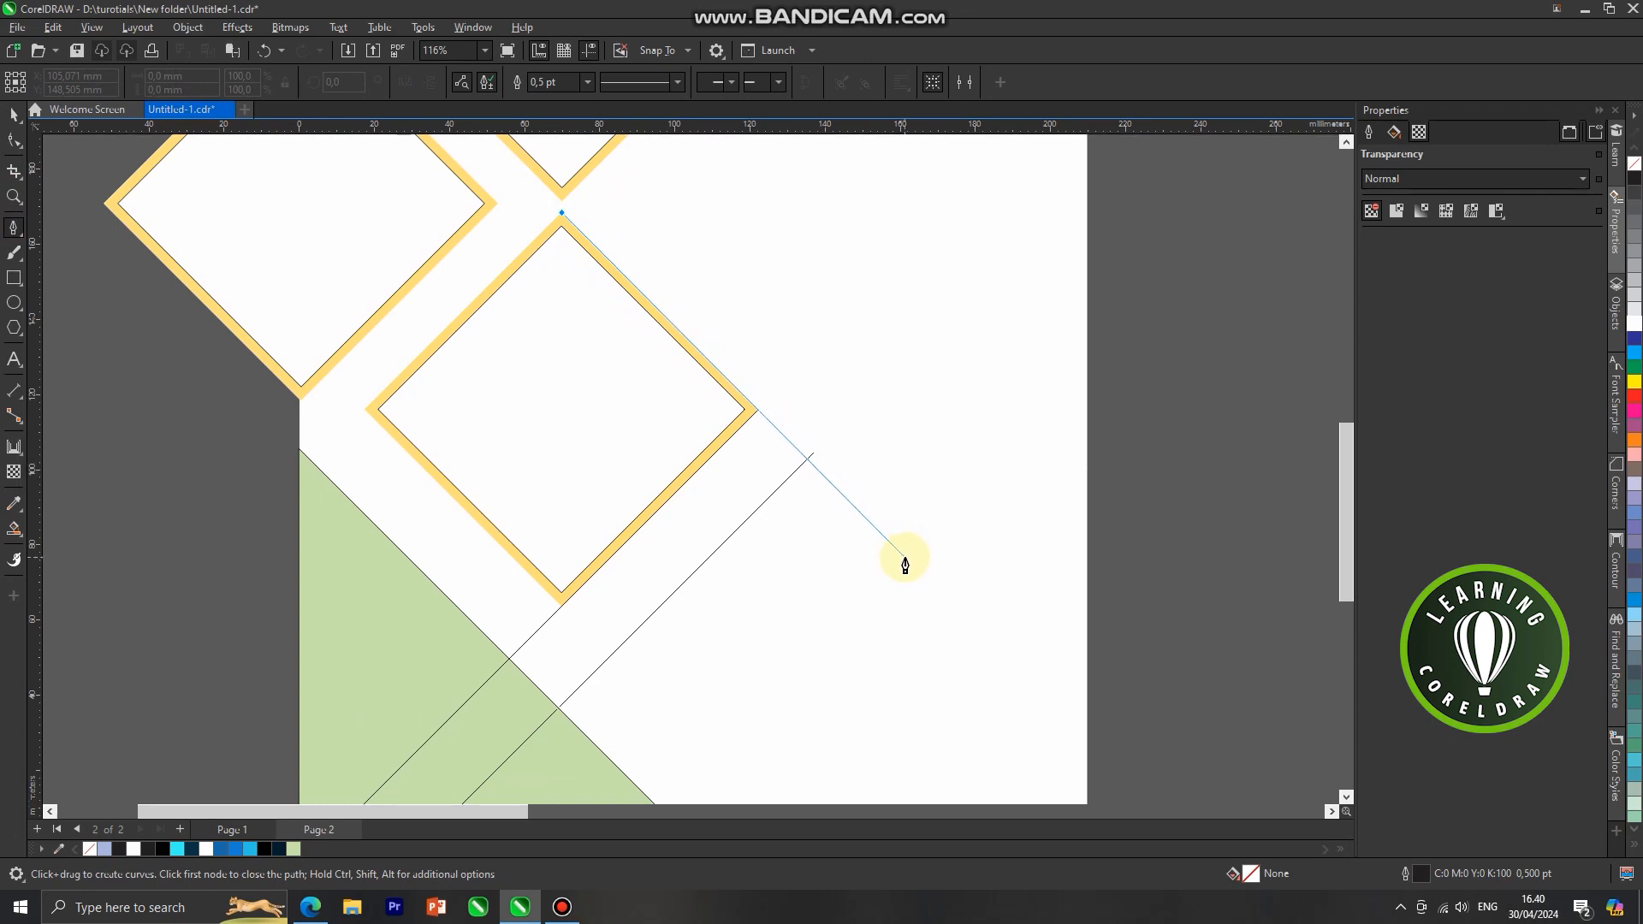
pyautogui.click(905, 565)
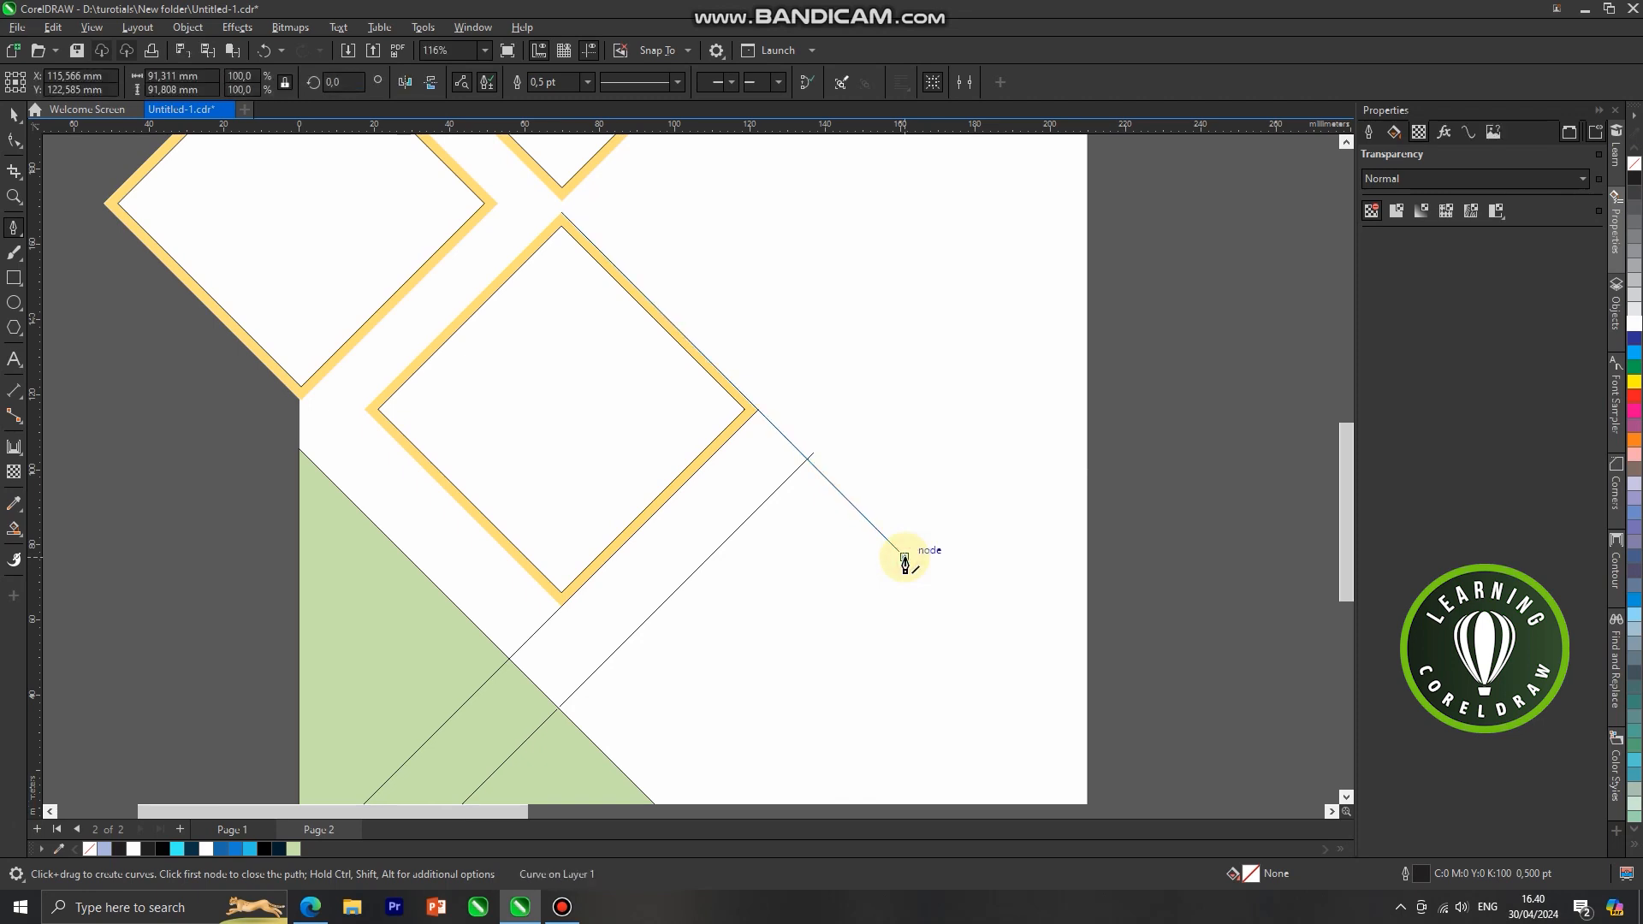
pyautogui.press('Escape')
pyautogui.scroll(-1, 905, 428)
pyautogui.scroll(-1, 905, 428)
pyautogui.click(14, 114)
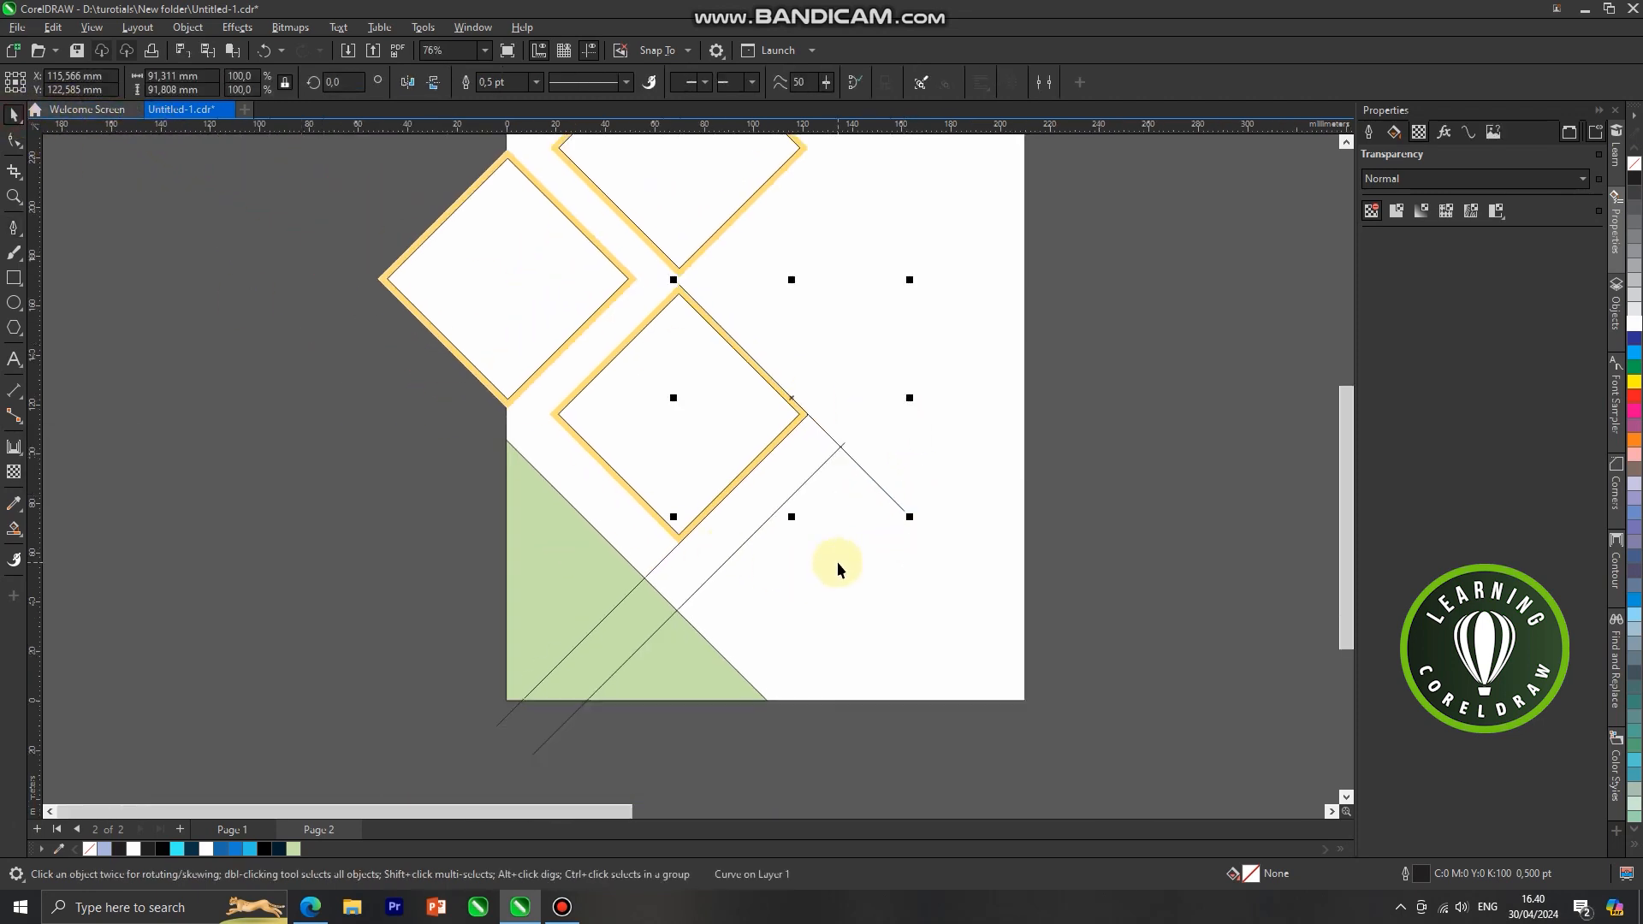
# - Try filling both sections of the diagonal band with Smart Fill in the current light green, and undo the fills
pyautogui.click(14, 528)
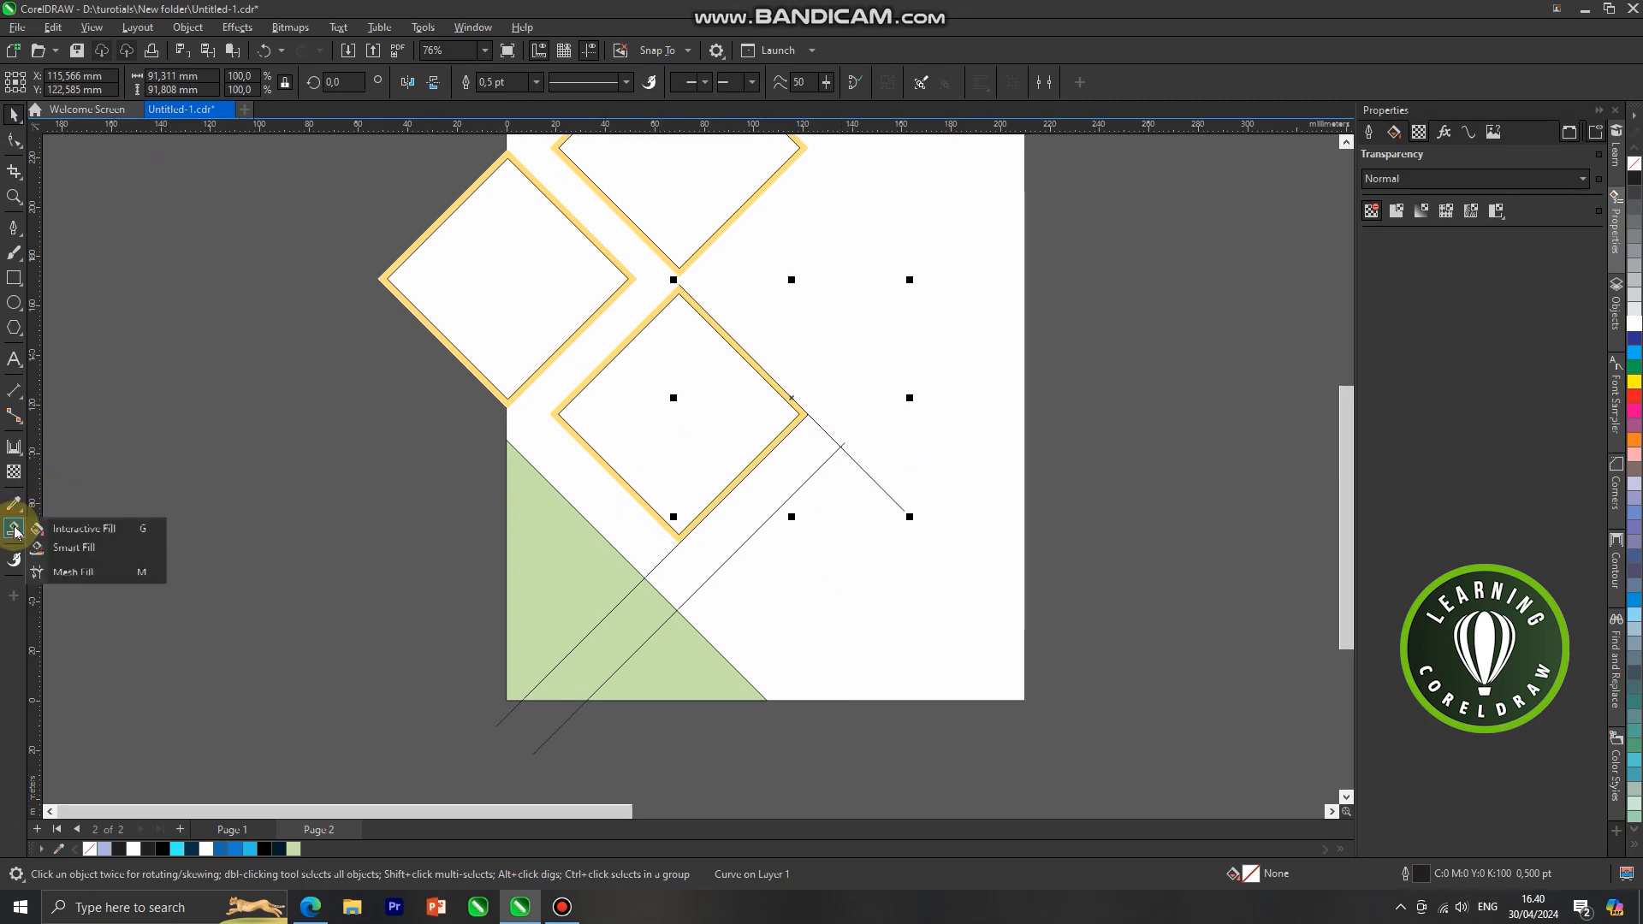
pyautogui.click(101, 546)
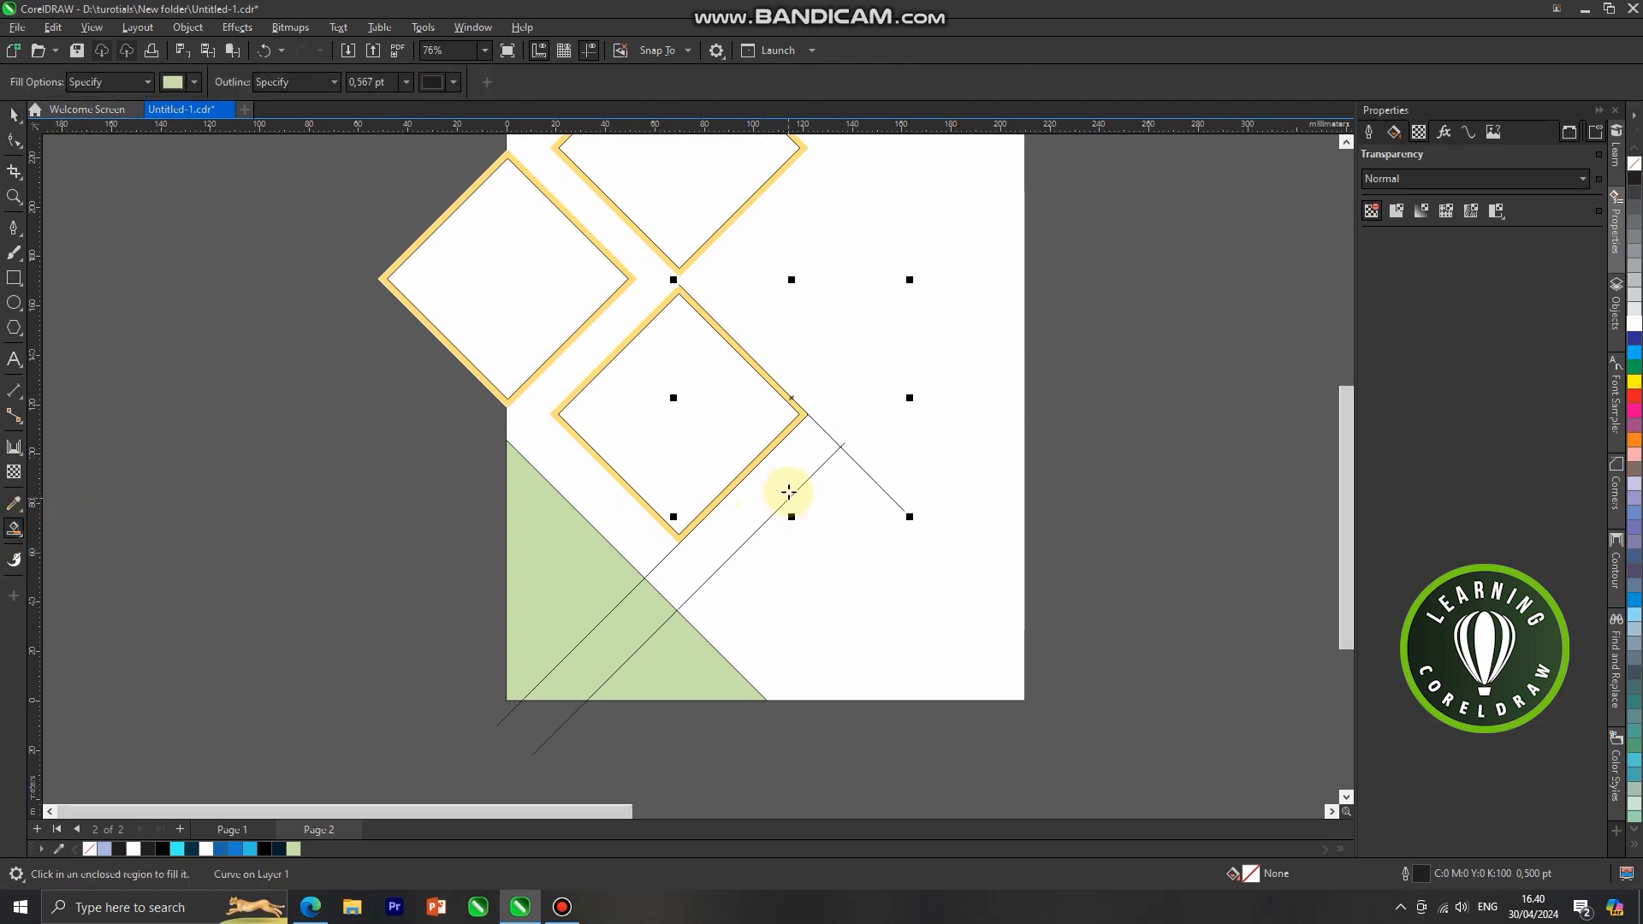
pyautogui.click(784, 484)
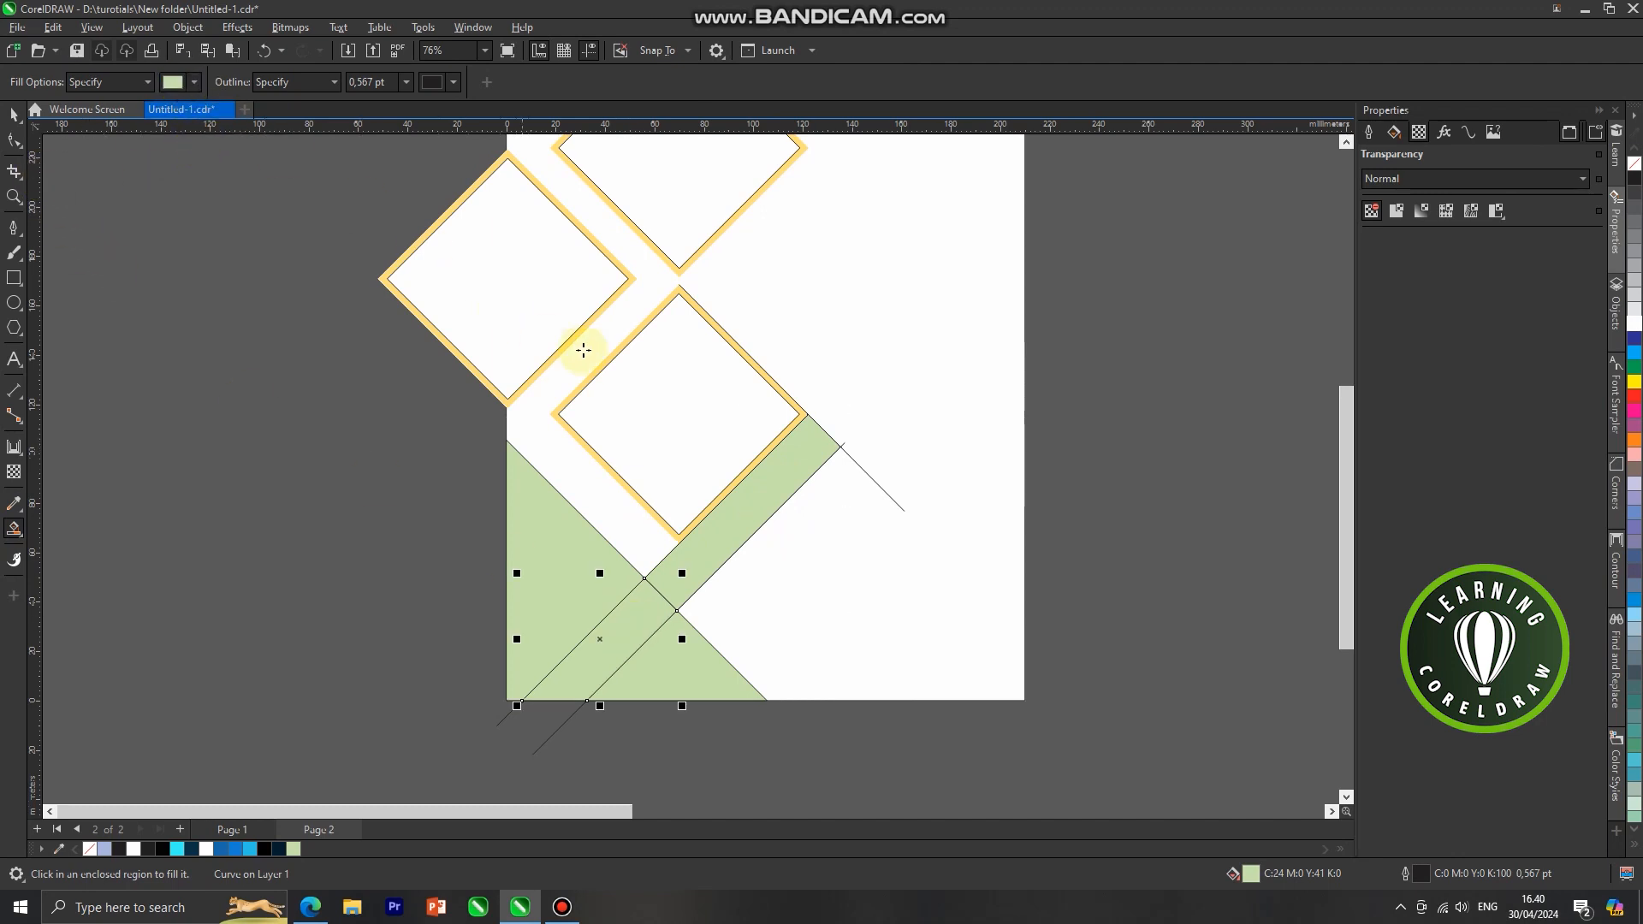
pyautogui.hotkey('ctrl', 'z')
pyautogui.hotkey('ctrl', 'z')
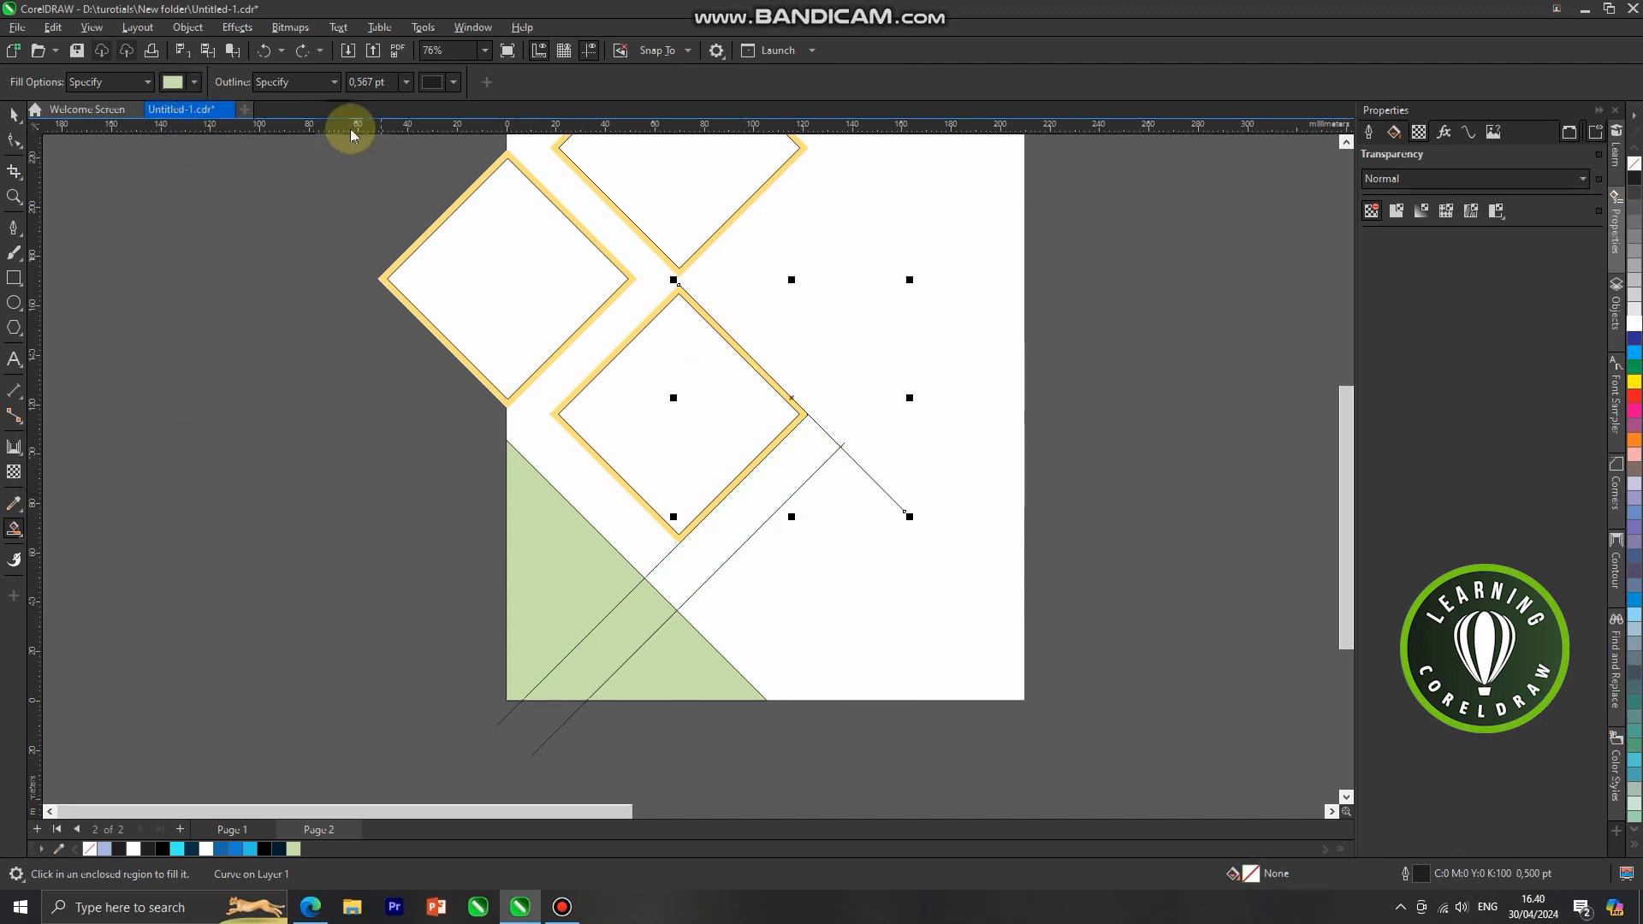
# - Set the Smart Fill colour to dark blue C100 M100 Y9 K33 and fill both sections of the diagonal band
pyautogui.click(194, 81)
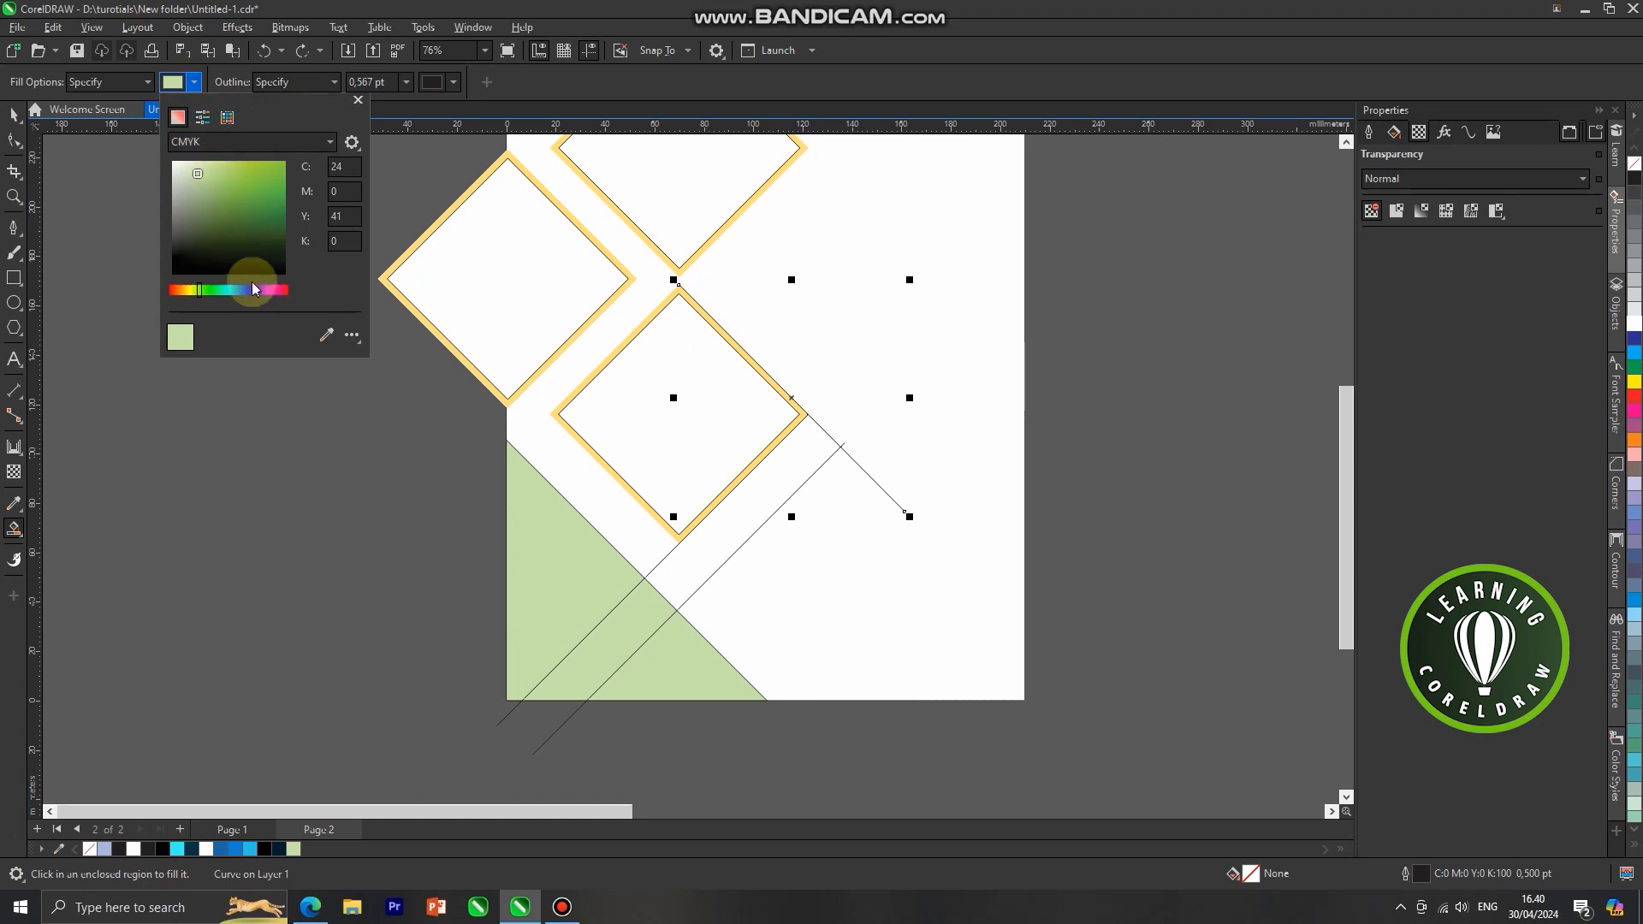
pyautogui.click(253, 289)
pyautogui.click(266, 222)
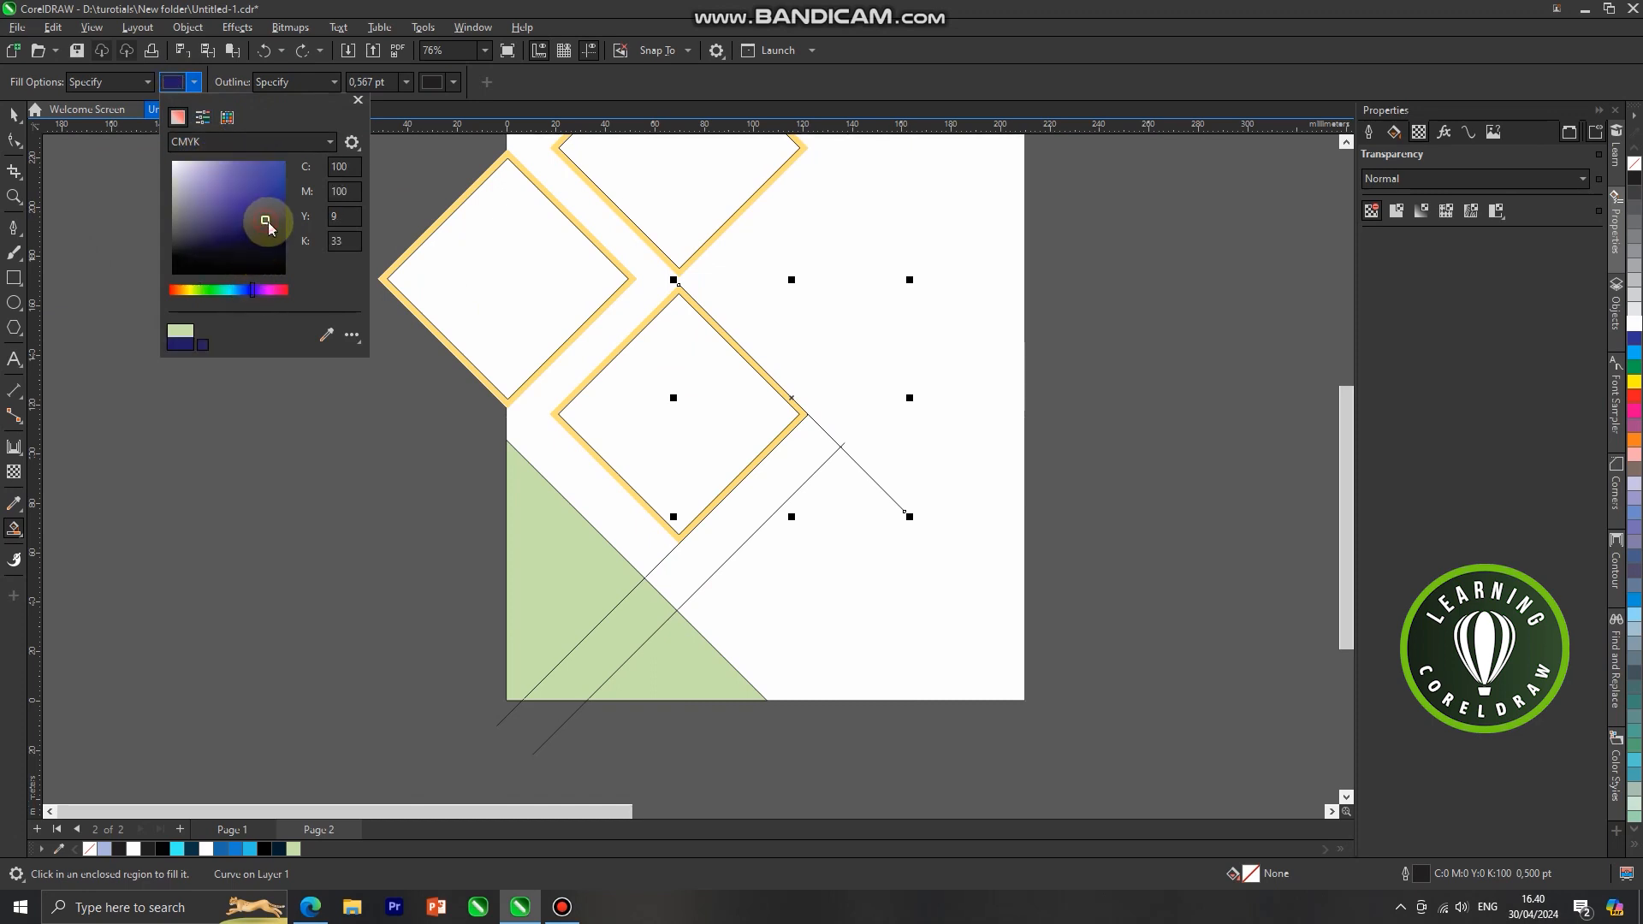
pyautogui.click(357, 413)
pyautogui.click(688, 581)
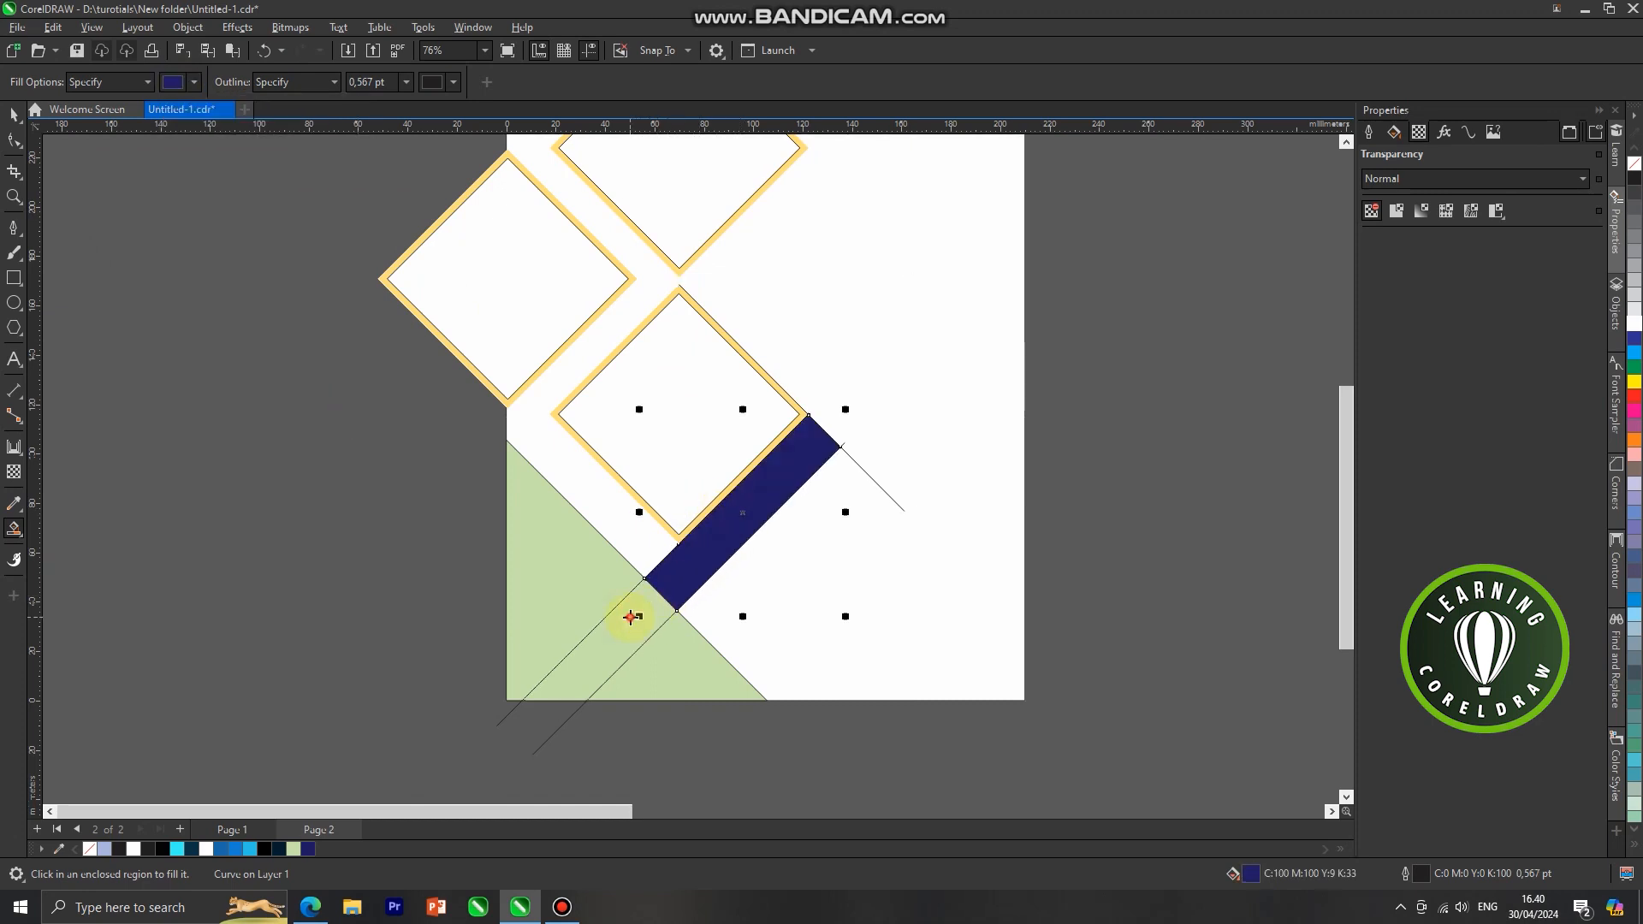
pyautogui.click(631, 616)
pyautogui.click(13, 114)
pyautogui.click(116, 180)
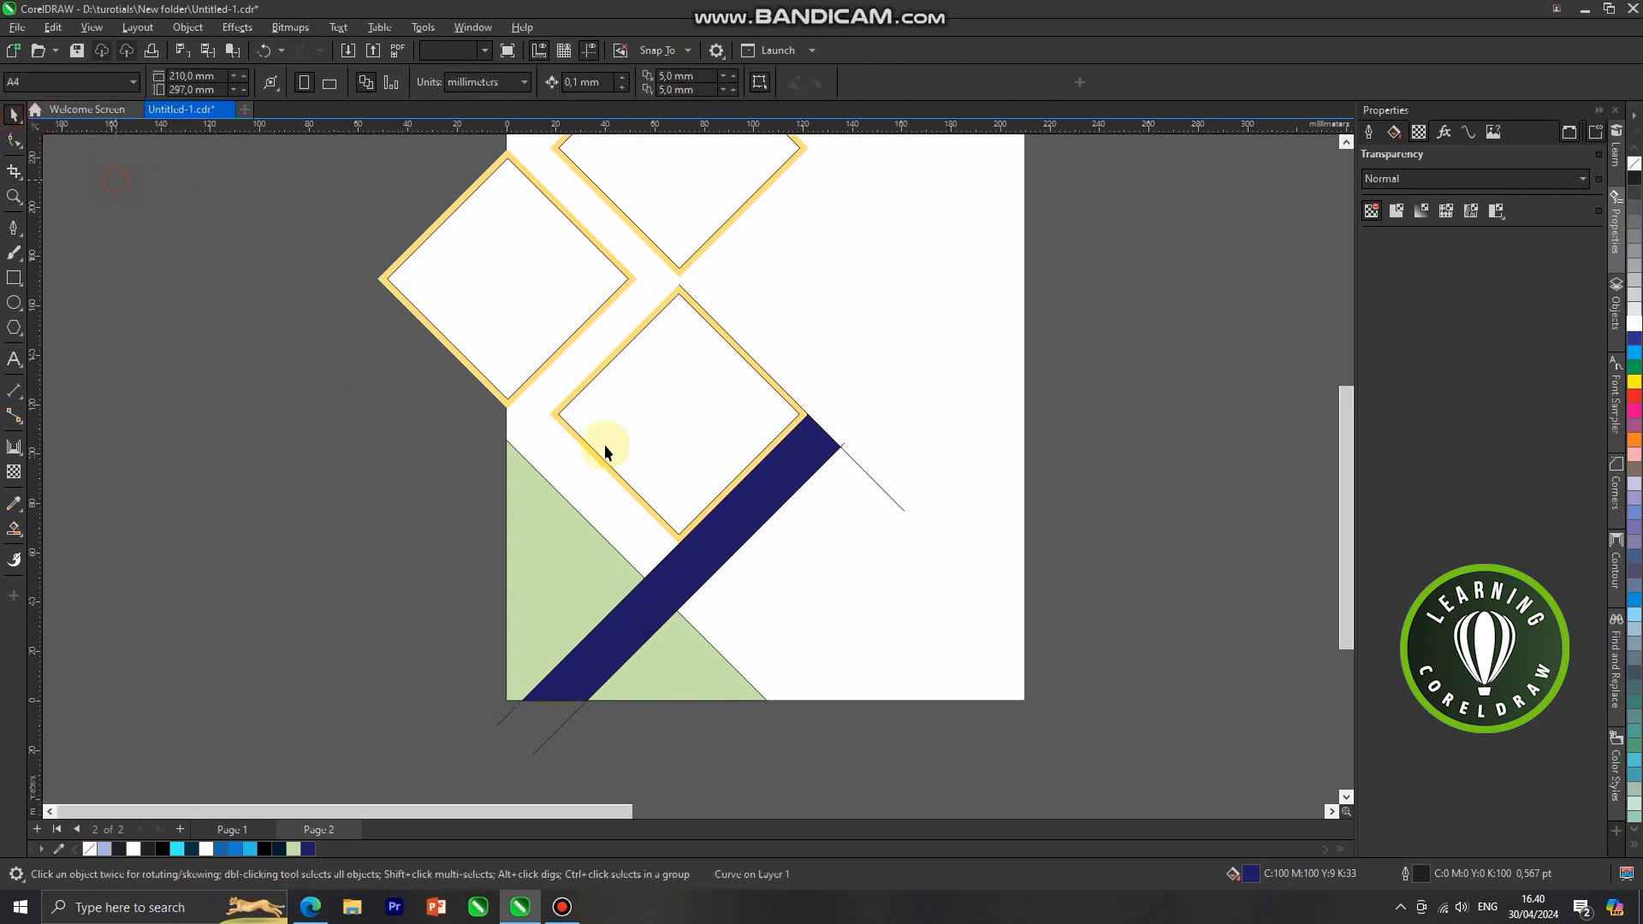
# - Delete the three diagonal construction lines around the dark blue band
pyautogui.click(568, 722)
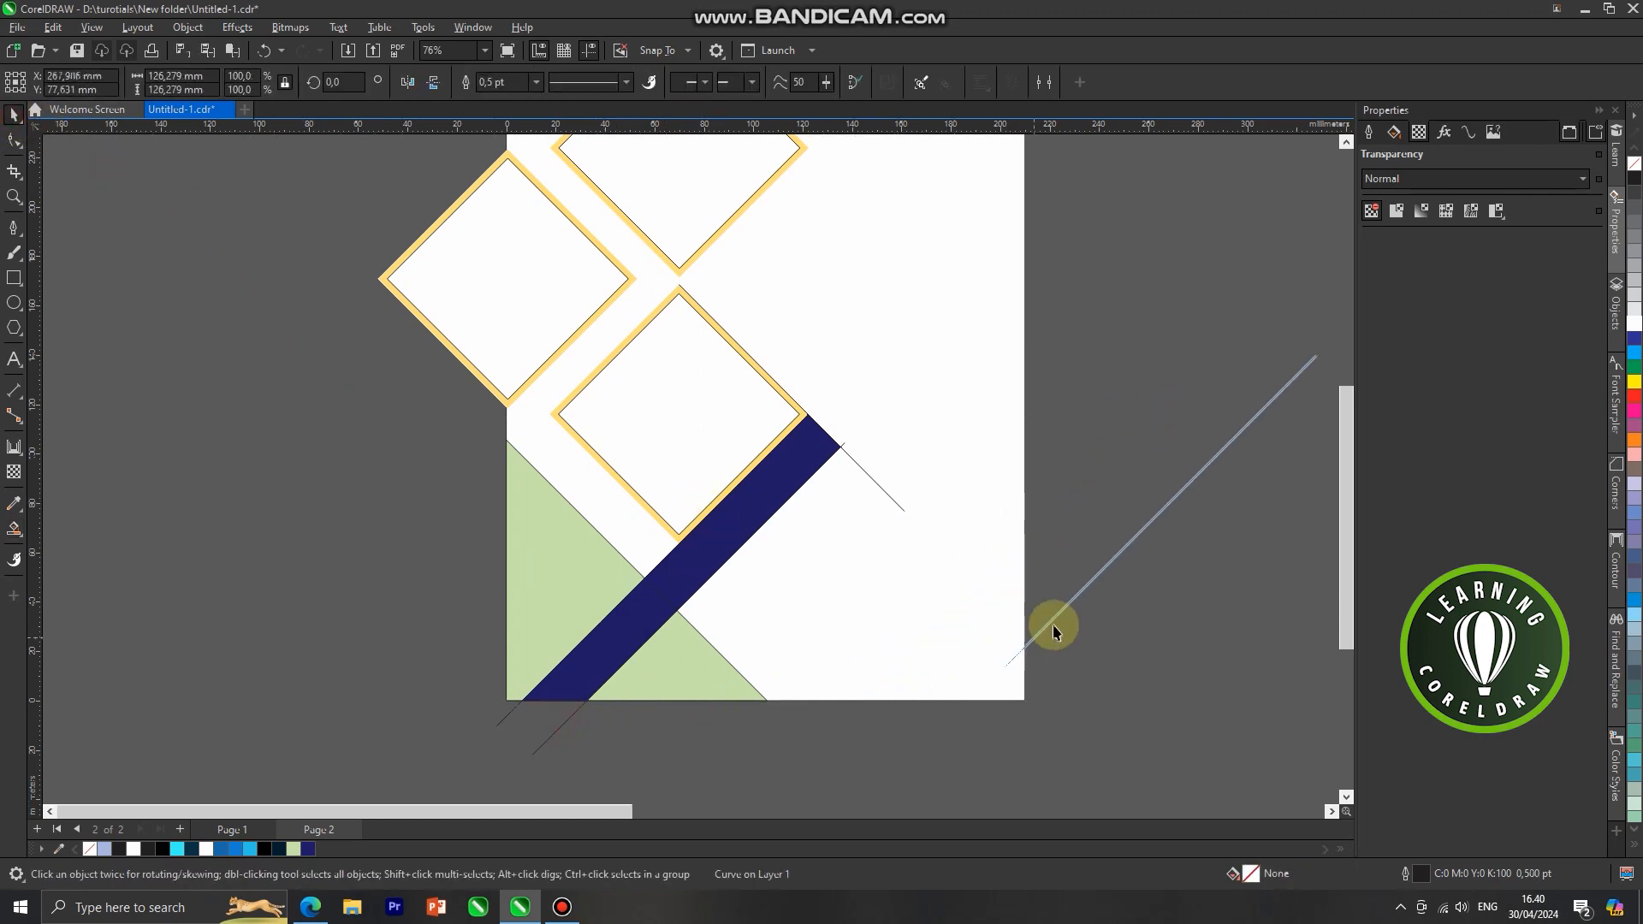
pyautogui.press('Delete')
pyautogui.click(900, 506)
pyautogui.press('Delete')
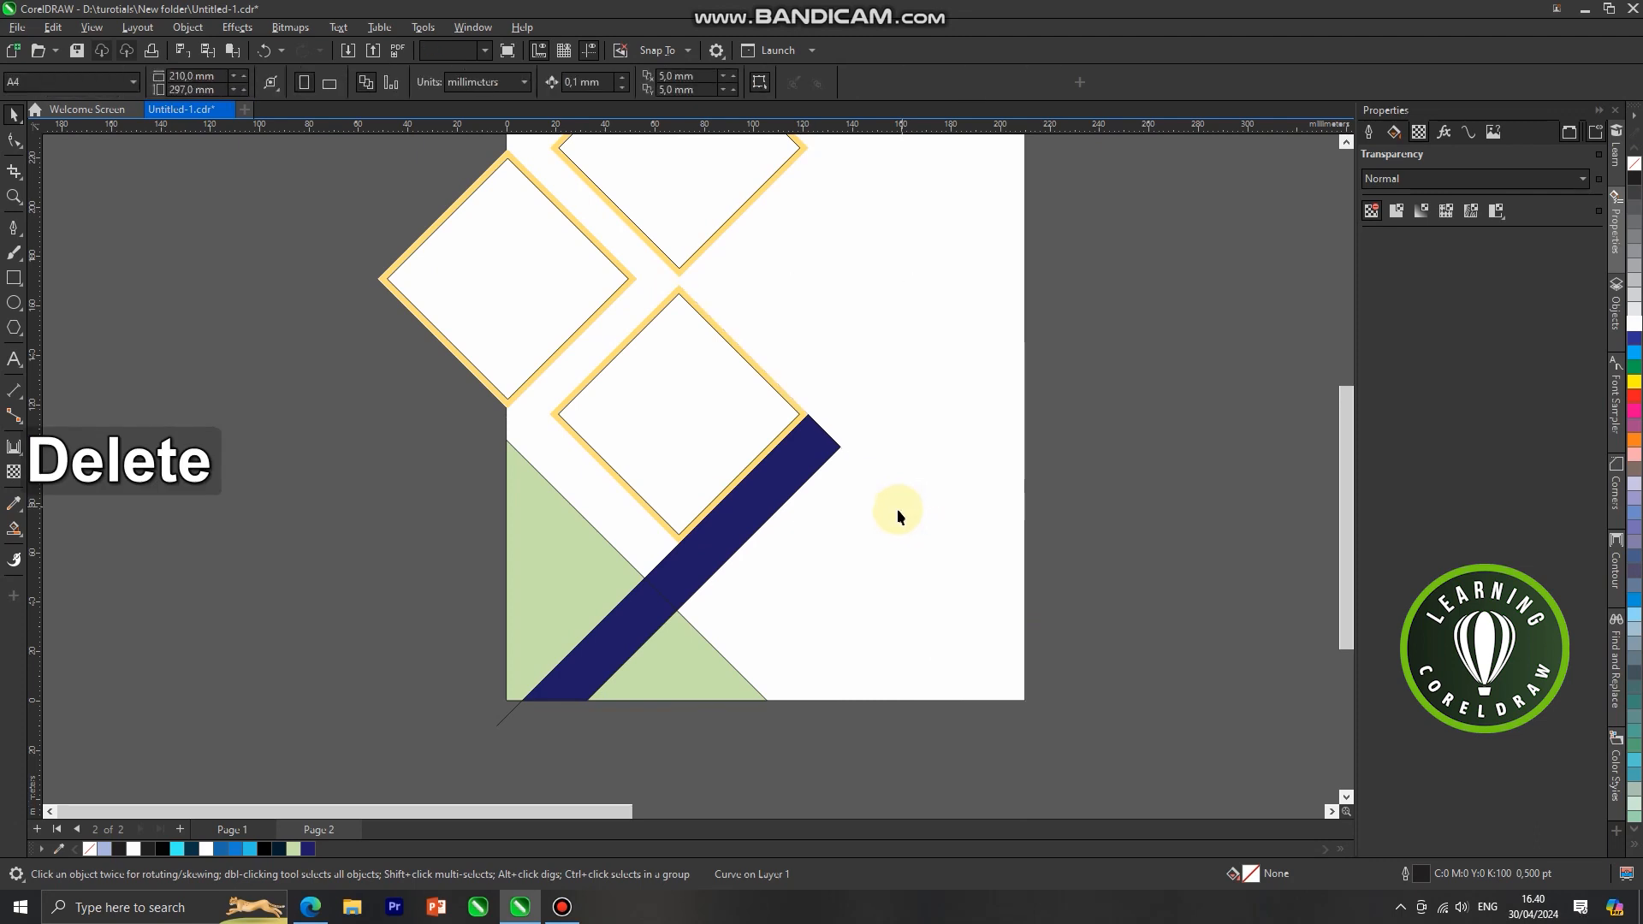
pyautogui.click(502, 723)
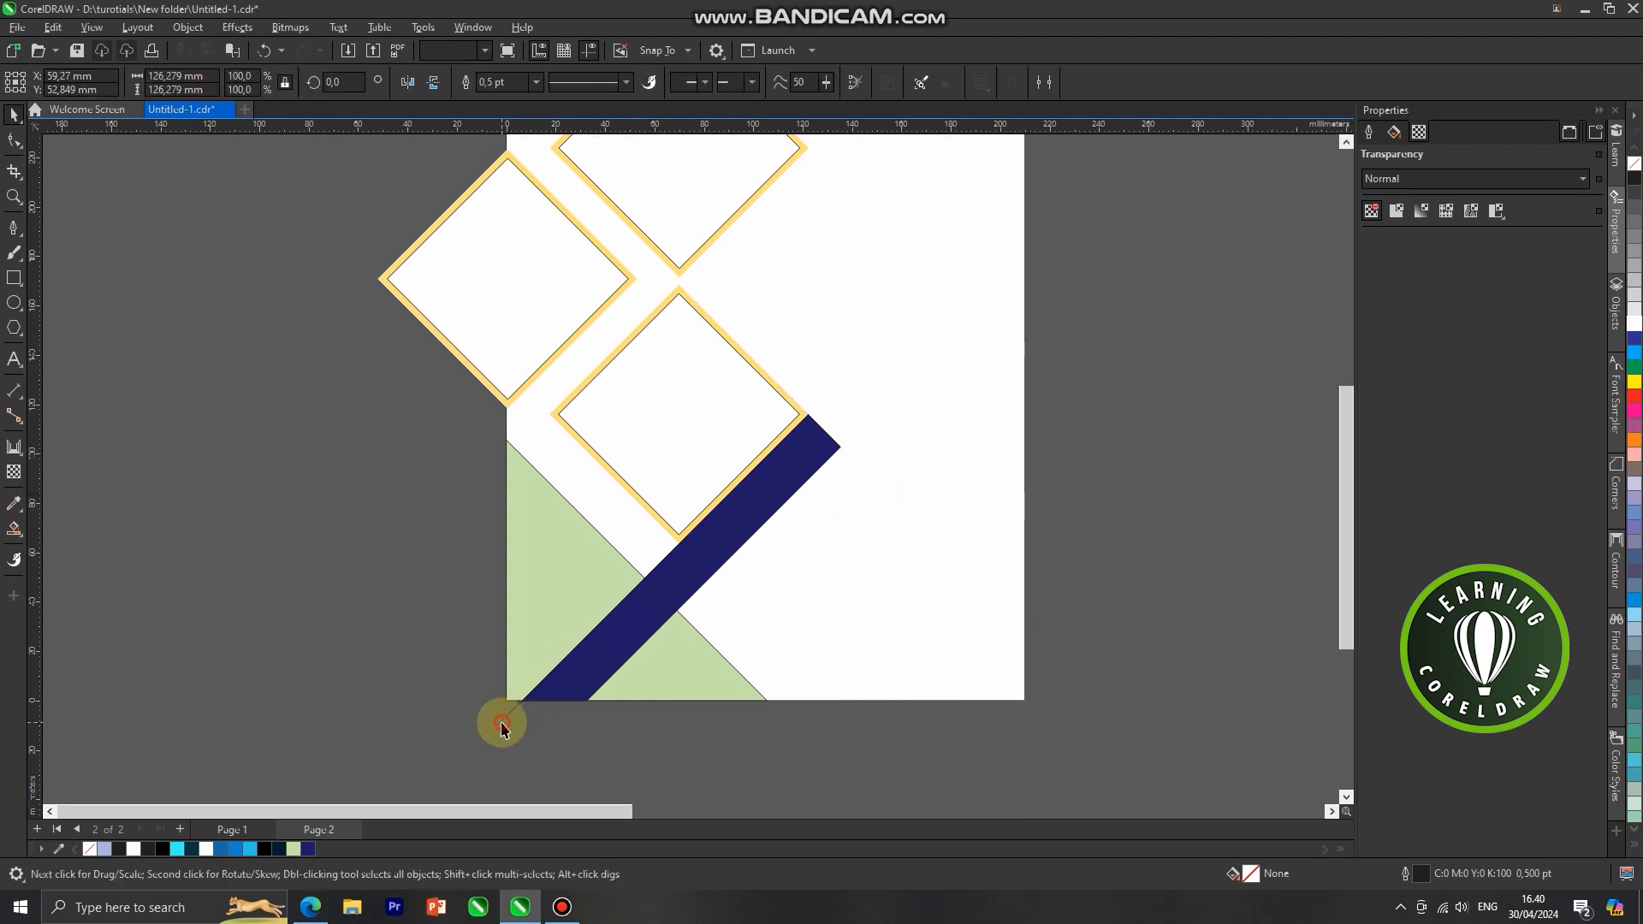
pyautogui.moveTo(502, 725); pyautogui.dragTo(349, 657)
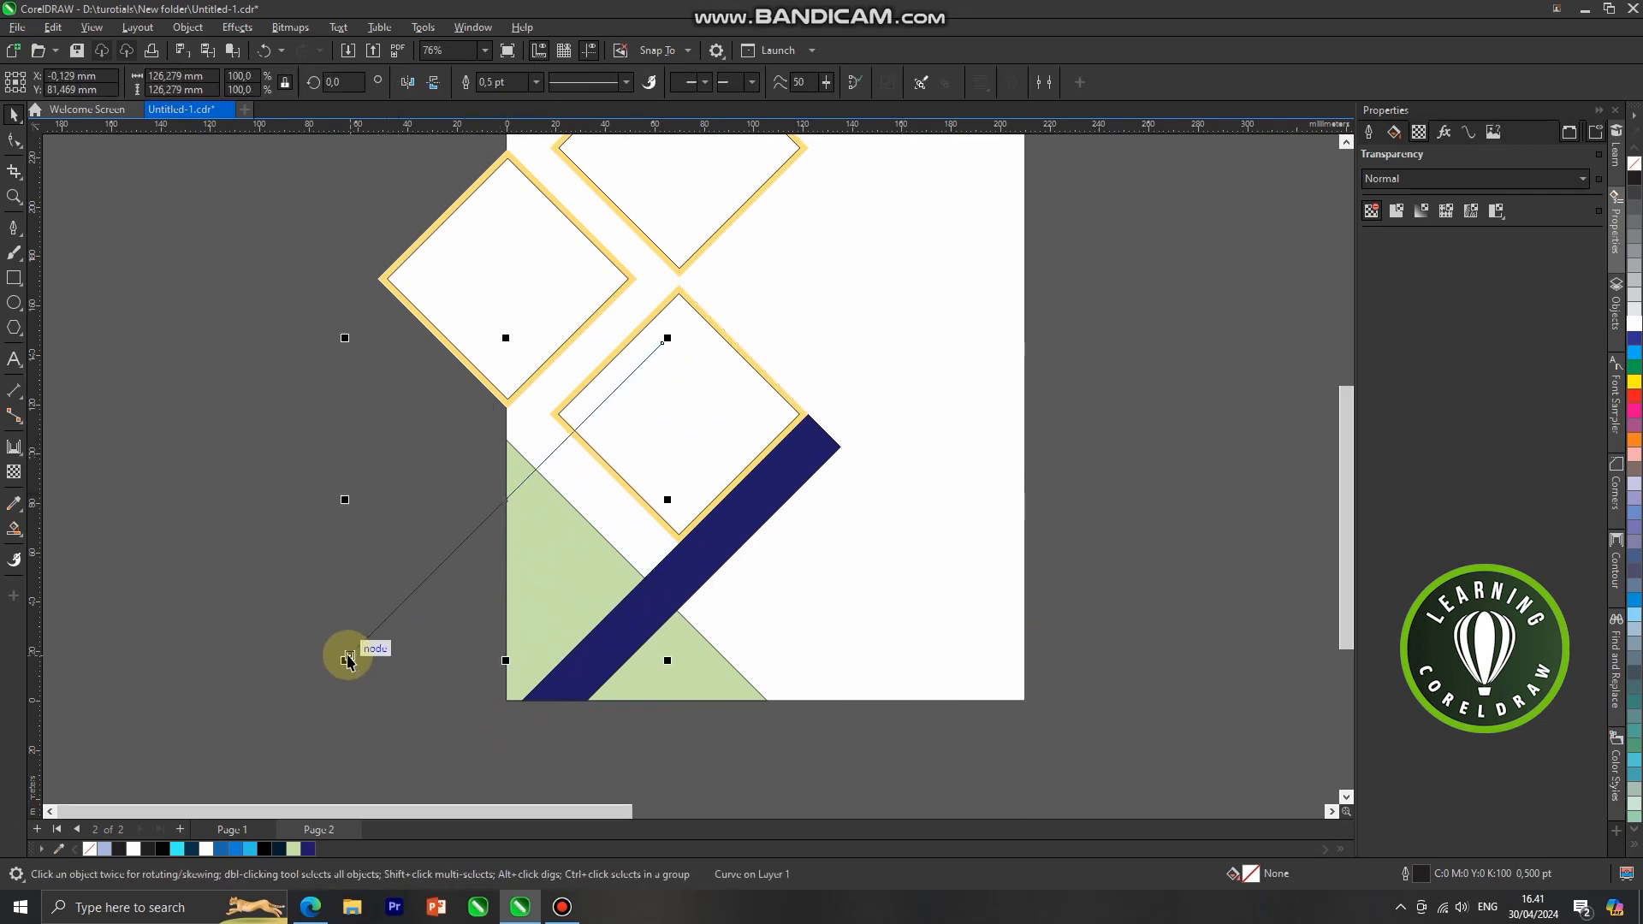
pyautogui.press('Delete')
# - Draw a vertical Pen line about 47 mm long across the band's upper end, beside the lower diamond's right corner
pyautogui.scroll(-2, 731, 426)
pyautogui.scroll(3, 818, 426)
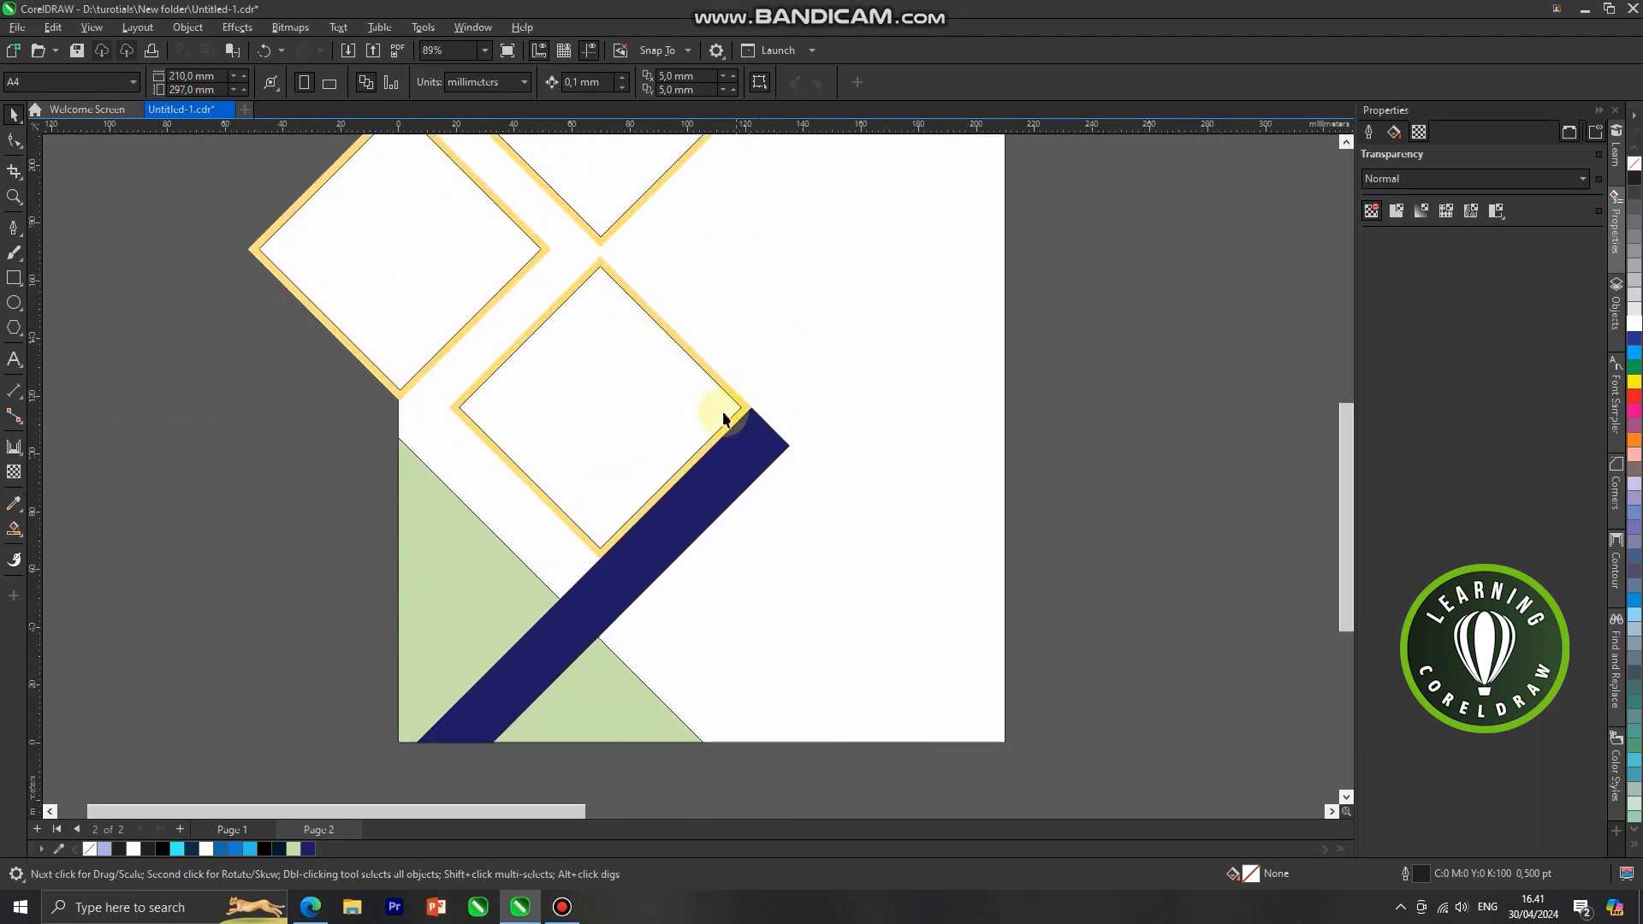
pyautogui.click(16, 229)
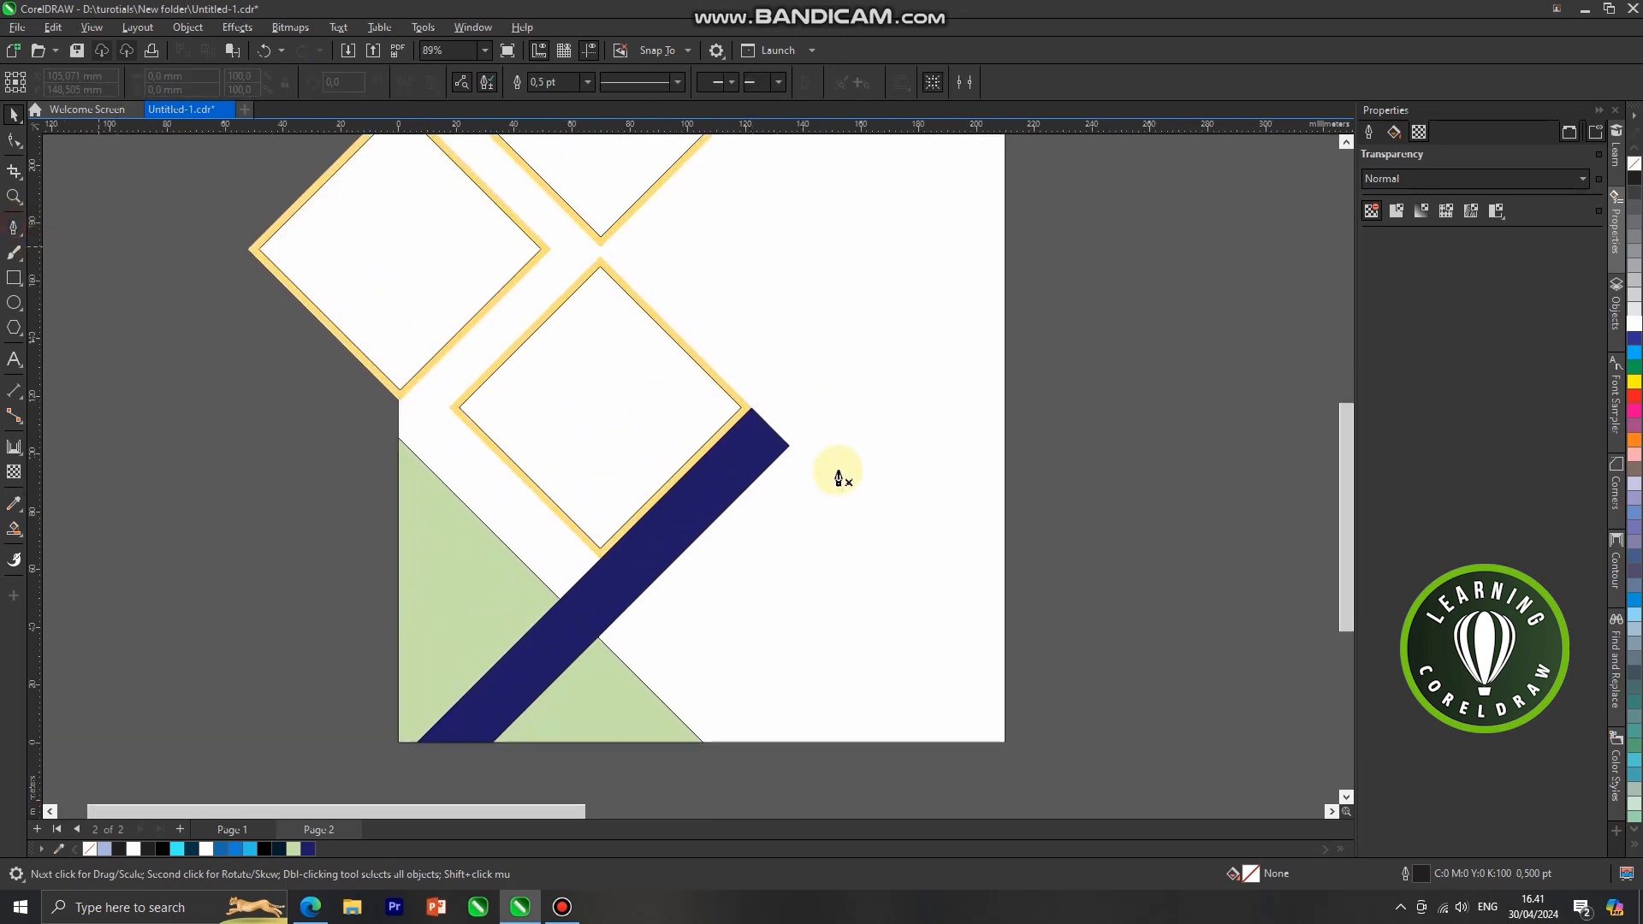
pyautogui.scroll(3, 783, 475)
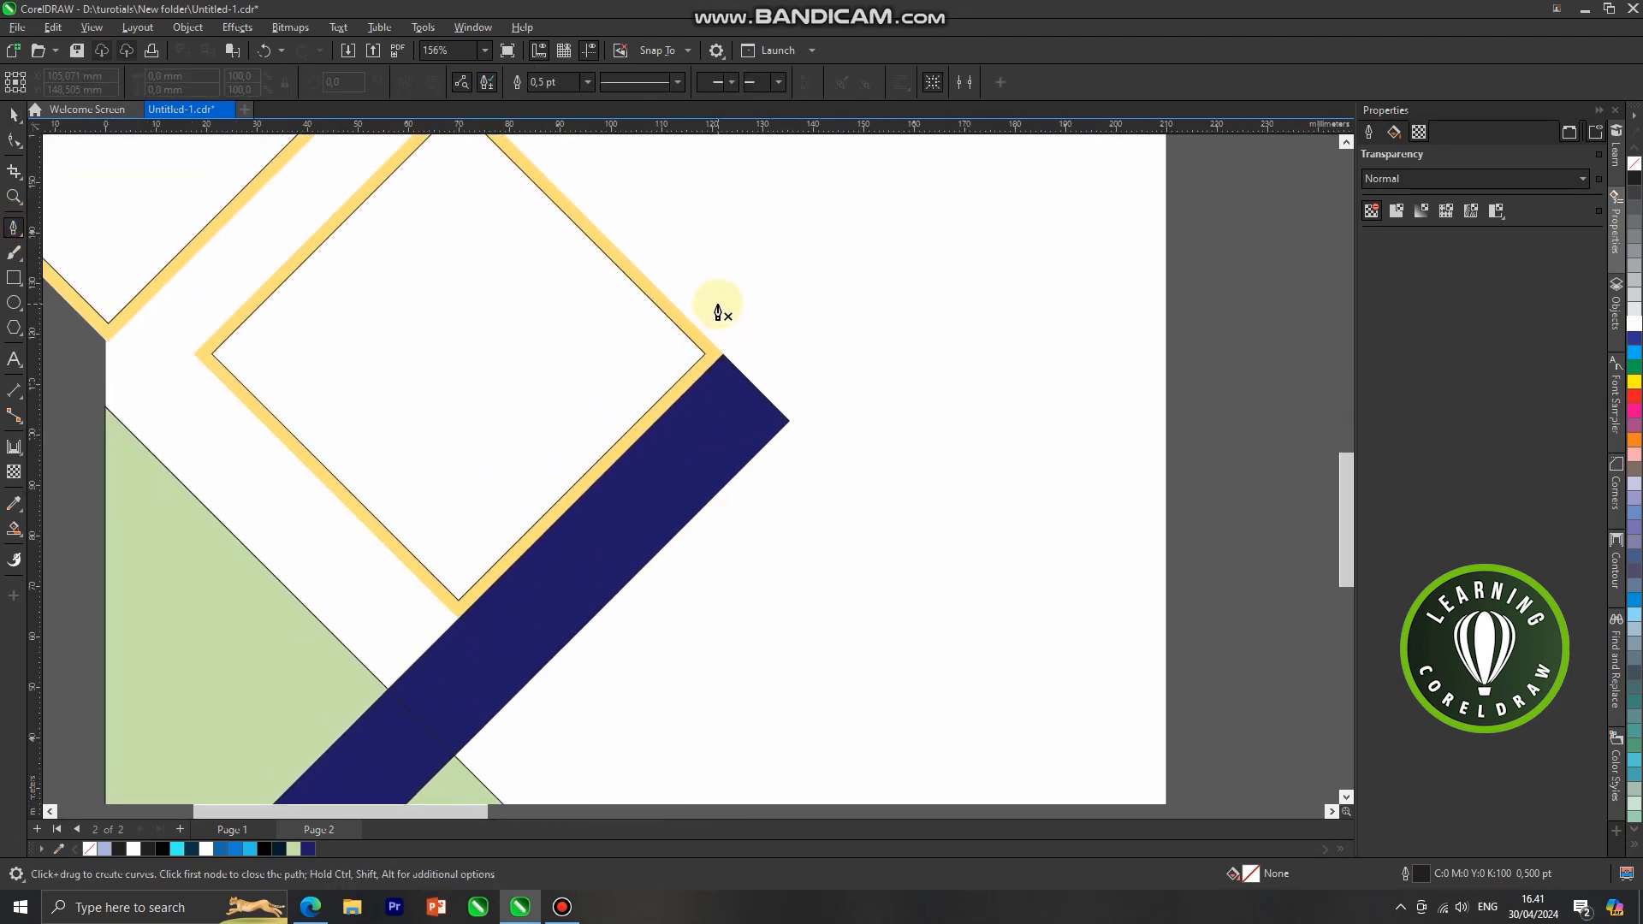
pyautogui.click(717, 305)
pyautogui.press('shift')
pyautogui.click(742, 546)
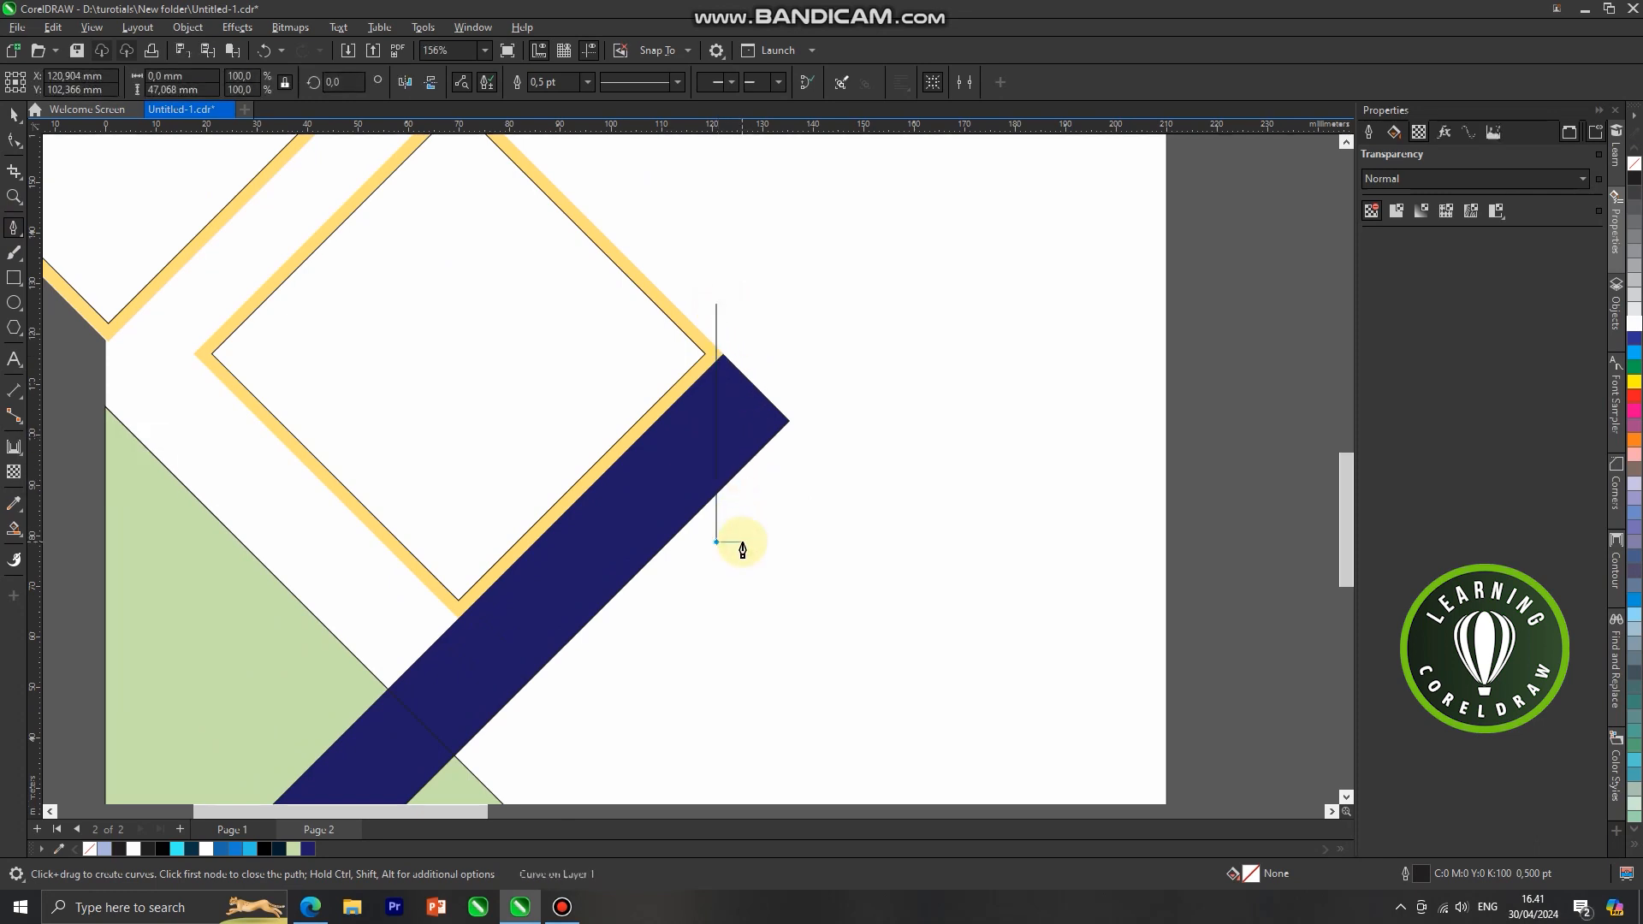
pyautogui.press('Escape')
pyautogui.click(13, 114)
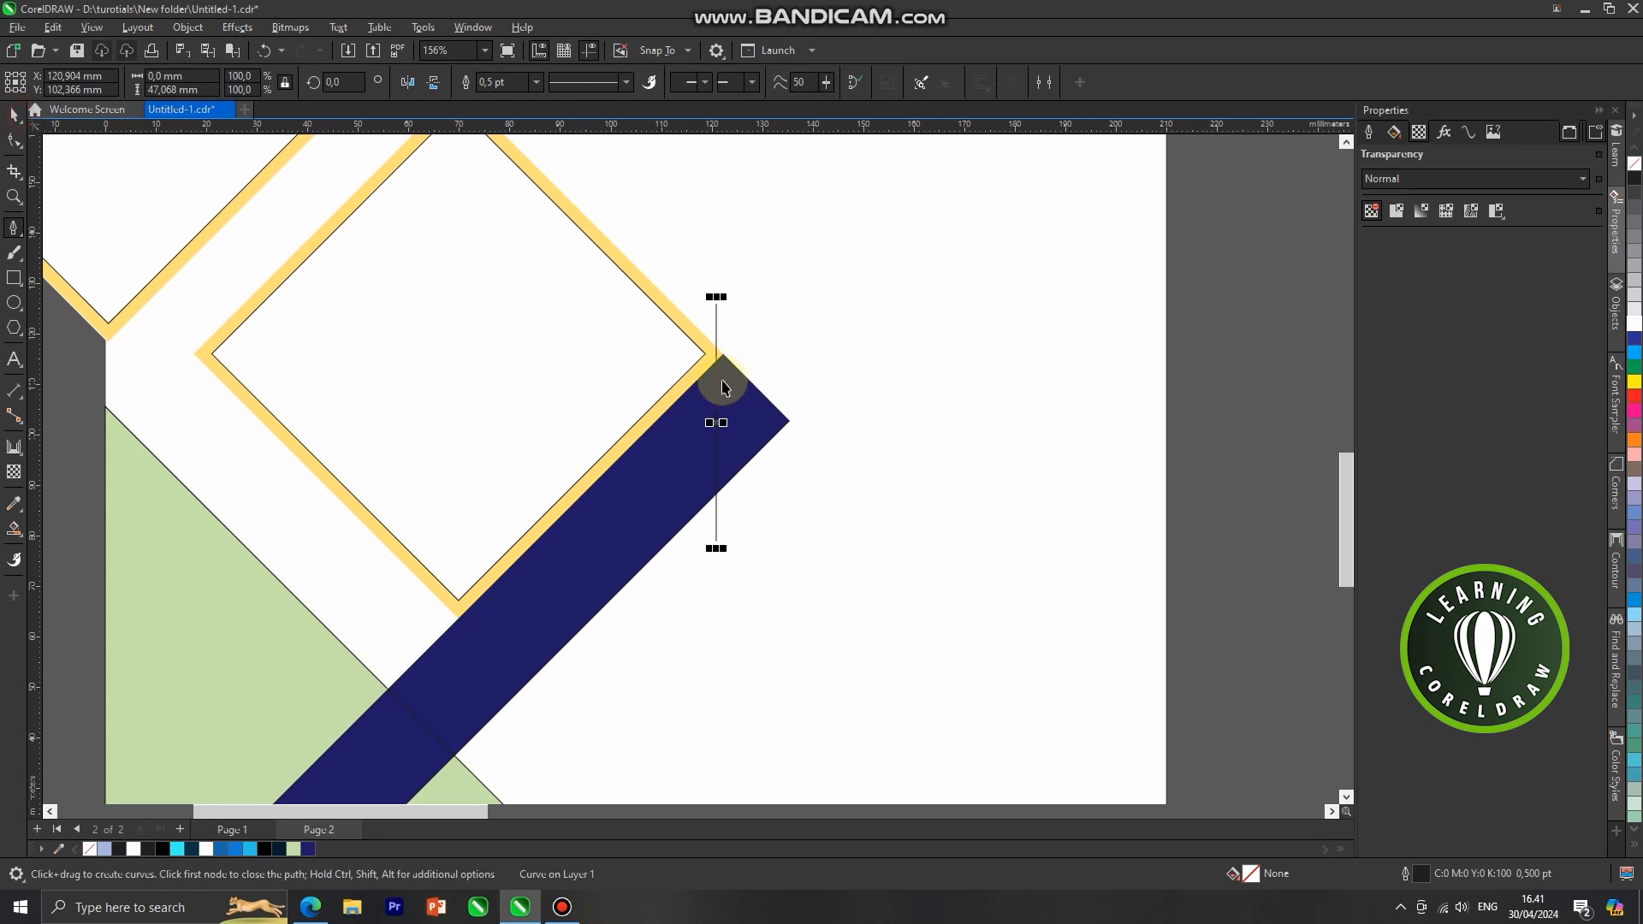
# - Move the vertical line onto the tip of the lower diamond's yellow contour, at about X 122.3, Y 103.6 mm
pyautogui.scroll(5, 719, 359)
pyautogui.moveTo(688, 358); pyautogui.dragTo(701, 348)
pyautogui.scroll(-3, 702, 348)
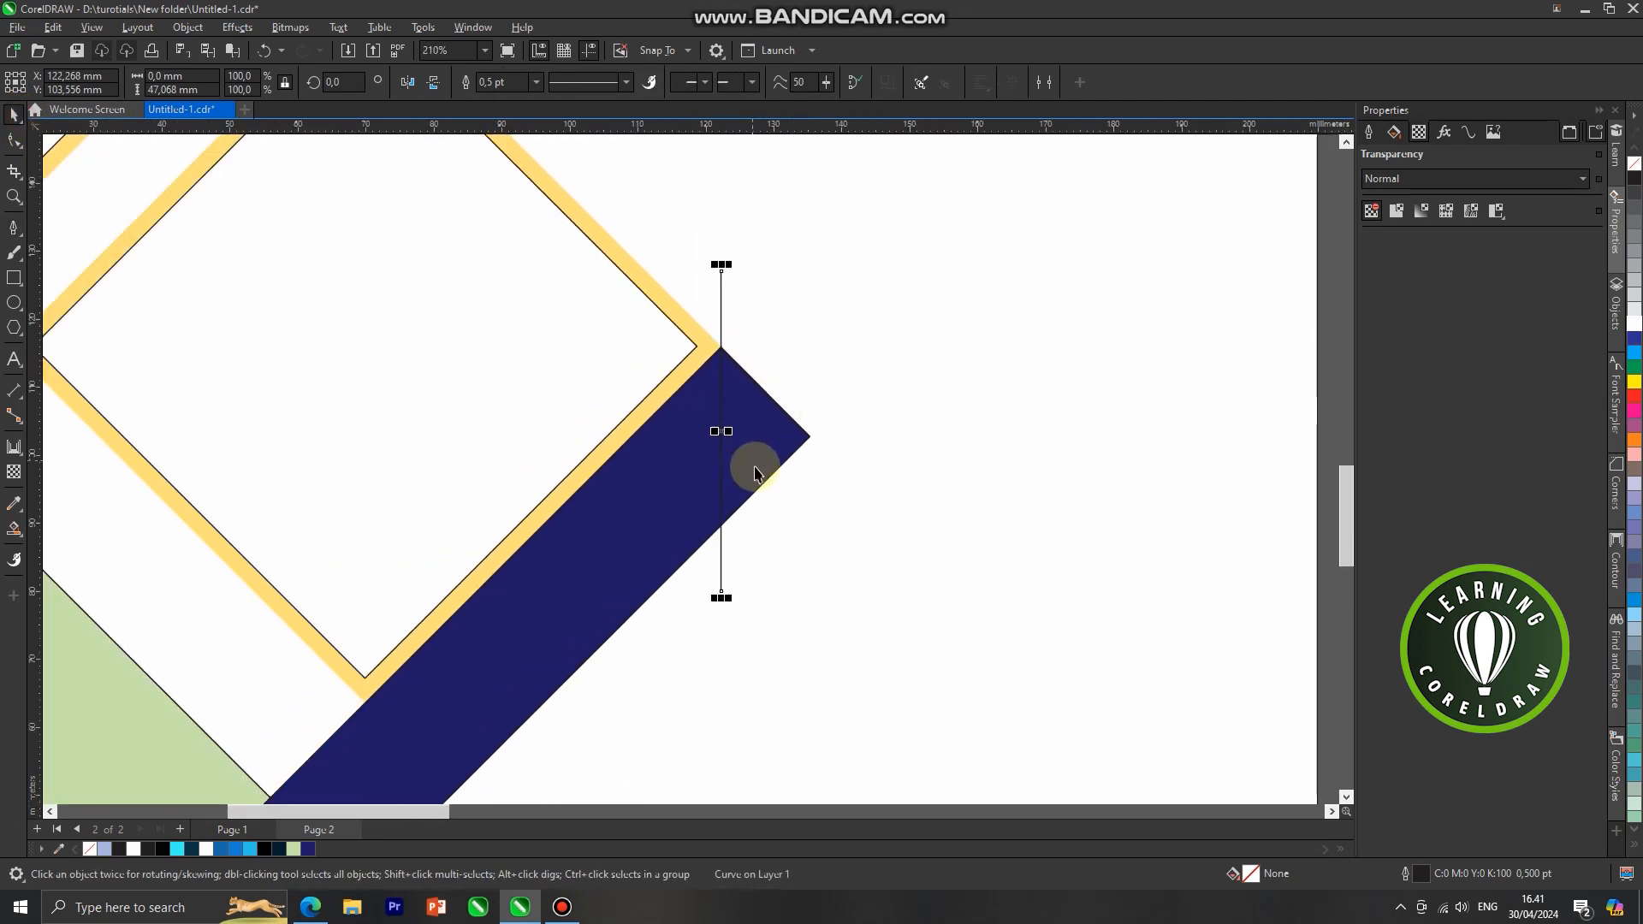
# - Trim the band's pointed end beyond the vertical line with Virtual Segment Delete
pyautogui.click(23, 174)
pyautogui.click(94, 208)
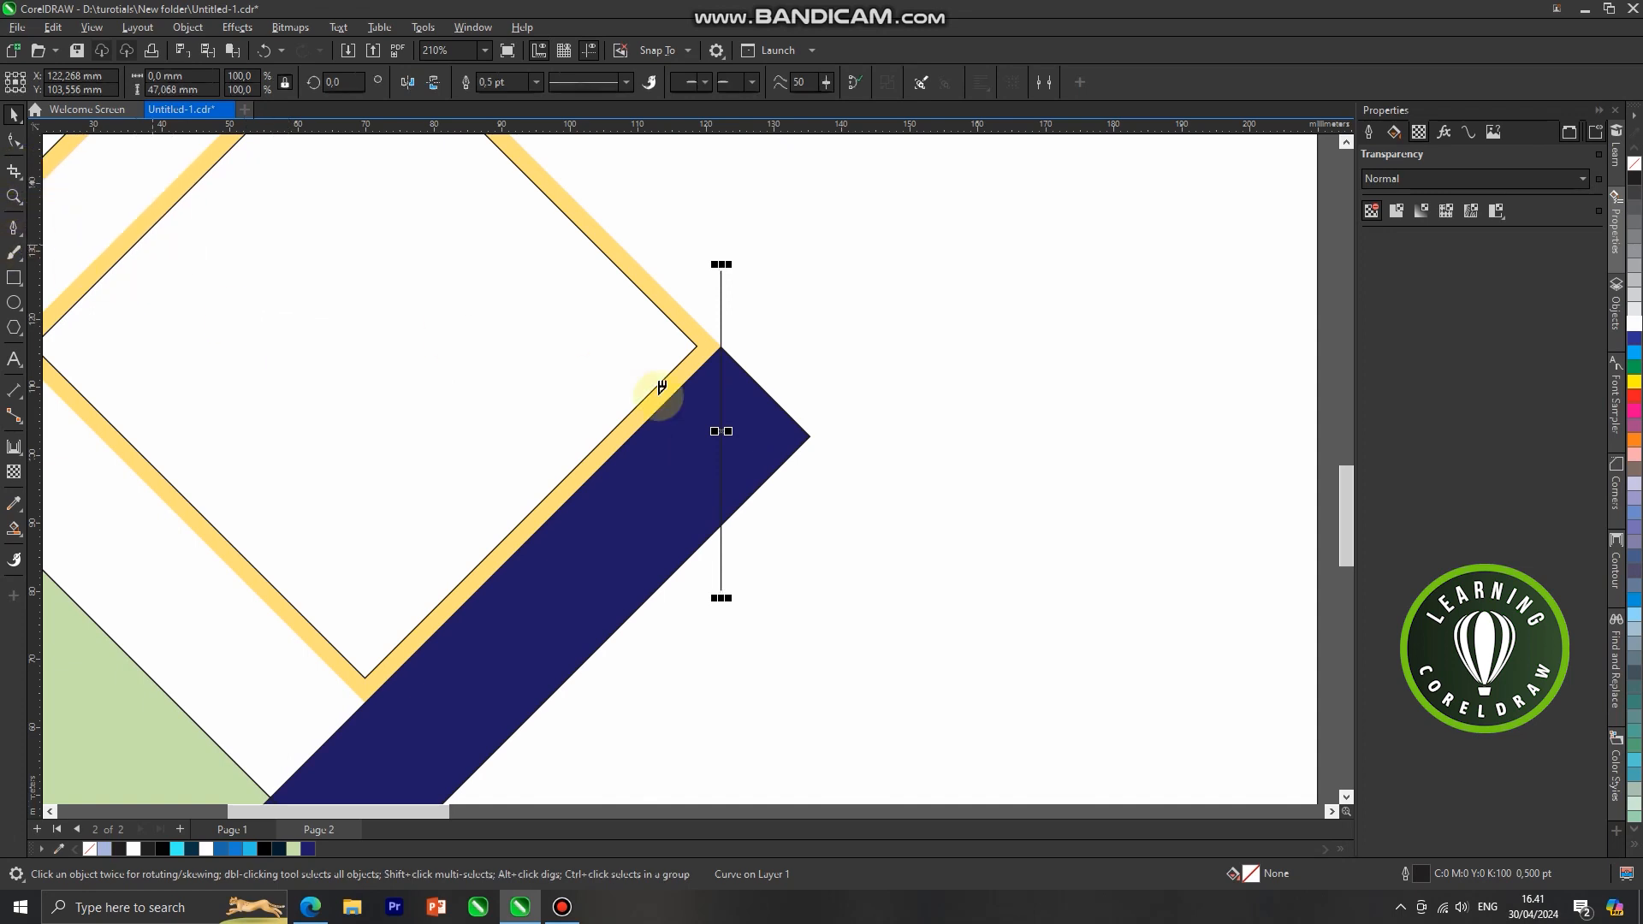
pyautogui.click(761, 386)
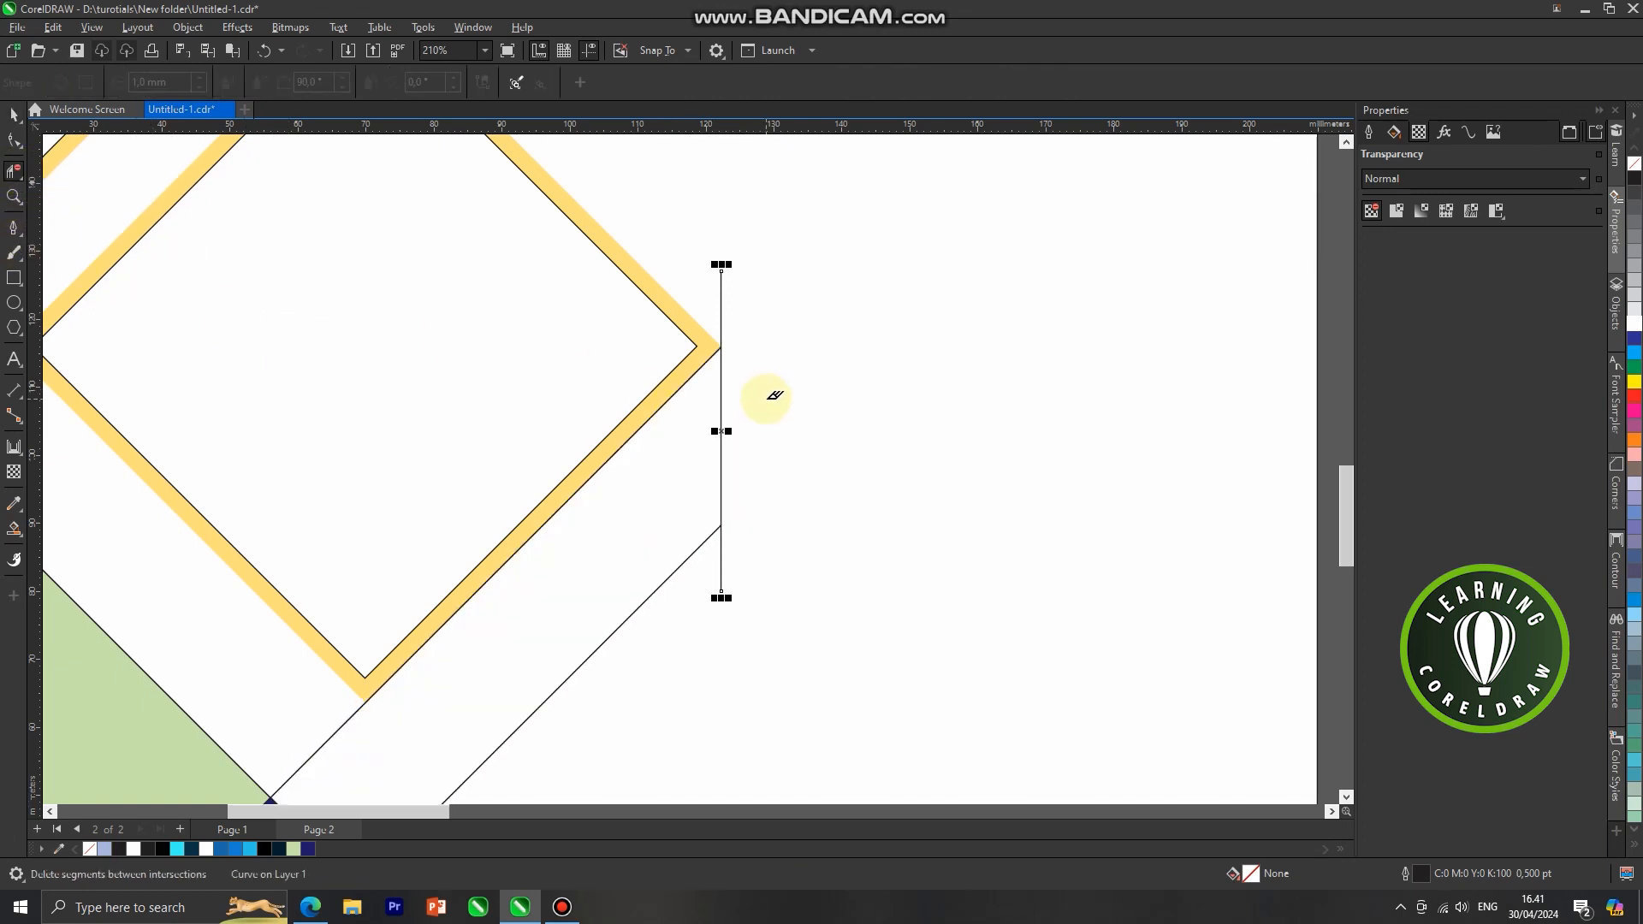
# - Fill the trimmed upper section of the band with dark blue using Smart Fill
pyautogui.scroll(-4, 775, 395)
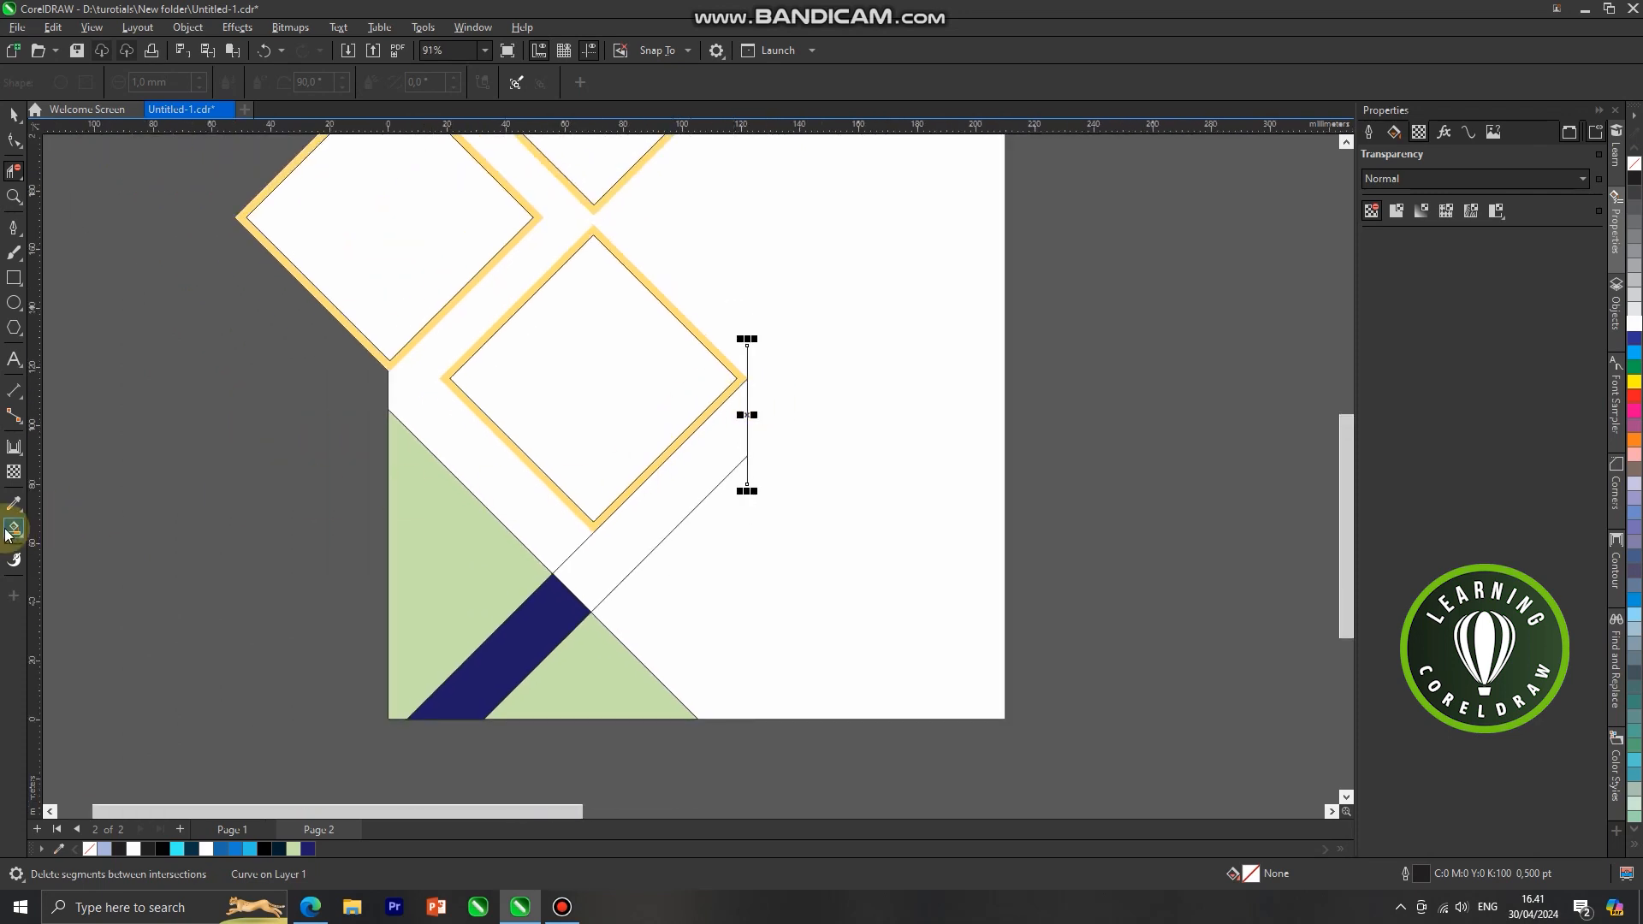
pyautogui.click(13, 533)
pyautogui.click(68, 543)
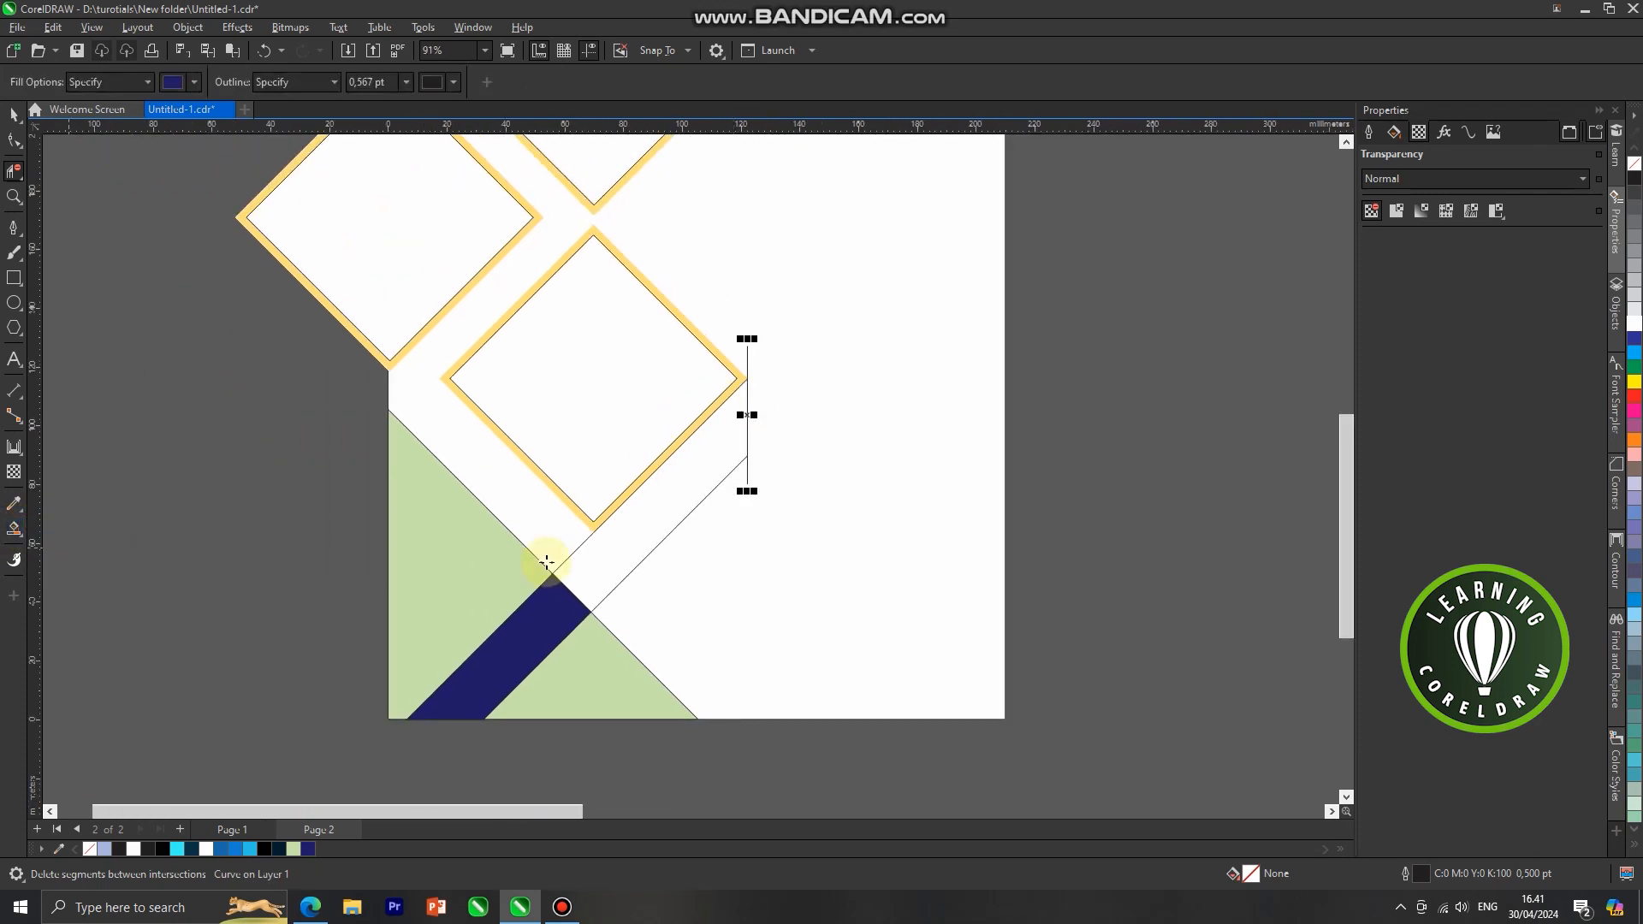
pyautogui.click(637, 532)
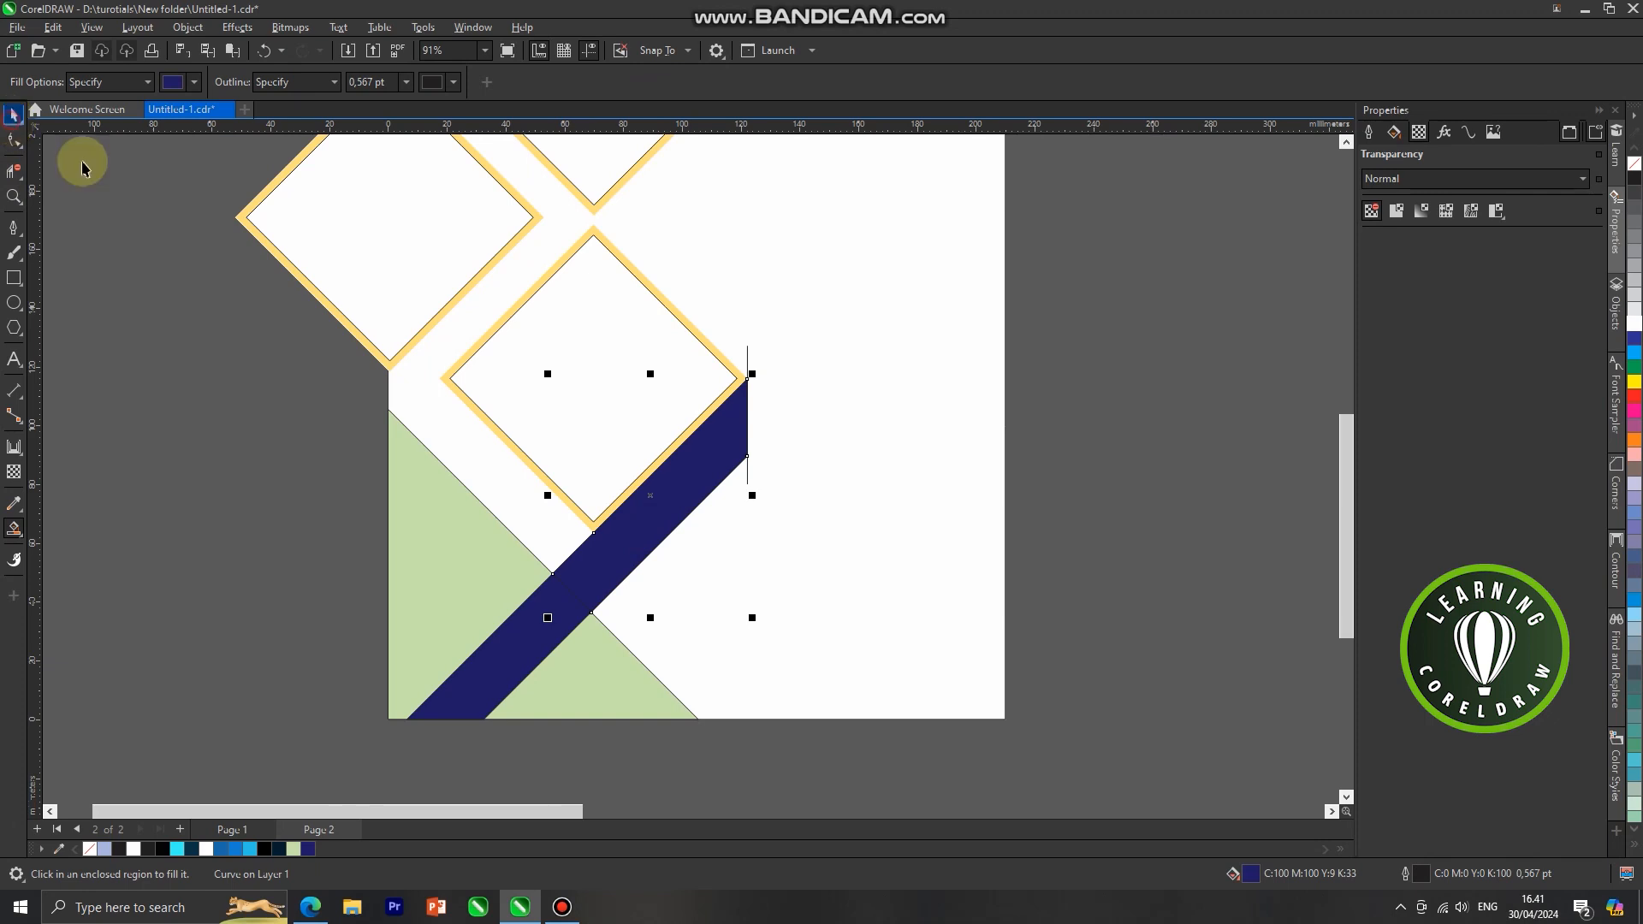
# - Delete the vertical construction line at the band's upper end
pyautogui.click(13, 115)
pyautogui.click(728, 359)
pyautogui.click(746, 359)
pyautogui.press('Delete')
# - Weld the upper and lower dark blue band sections into one shape
pyautogui.scroll(-1, 766, 376)
pyautogui.click(721, 473)
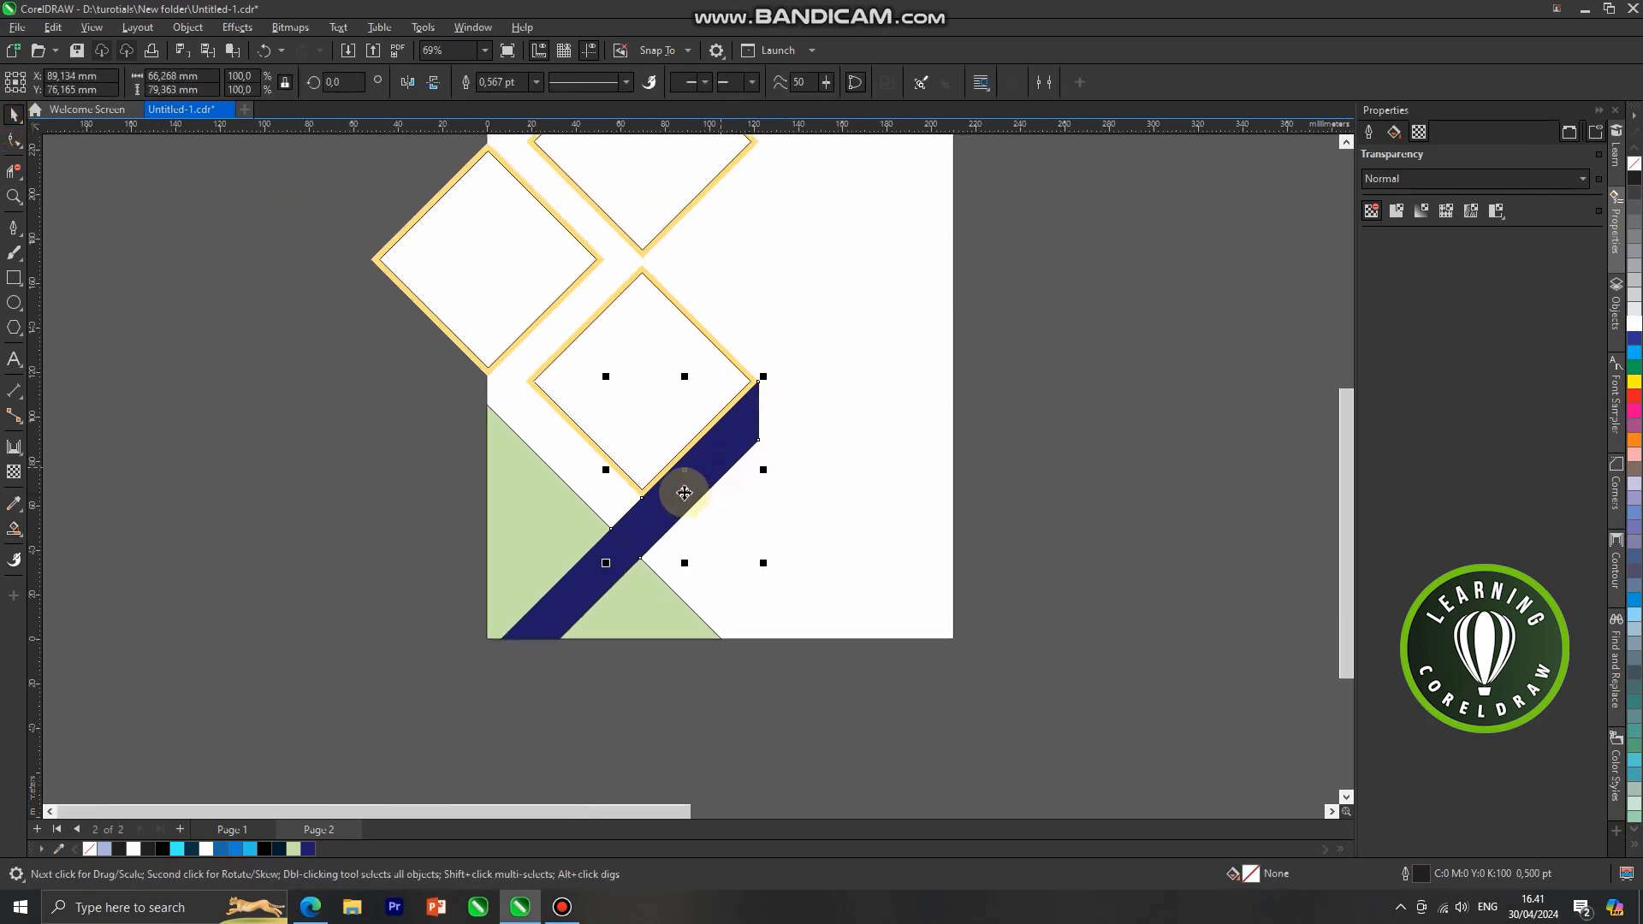
pyautogui.keyDown('shift'); pyautogui.click(573, 594); pyautogui.keyUp('shift')
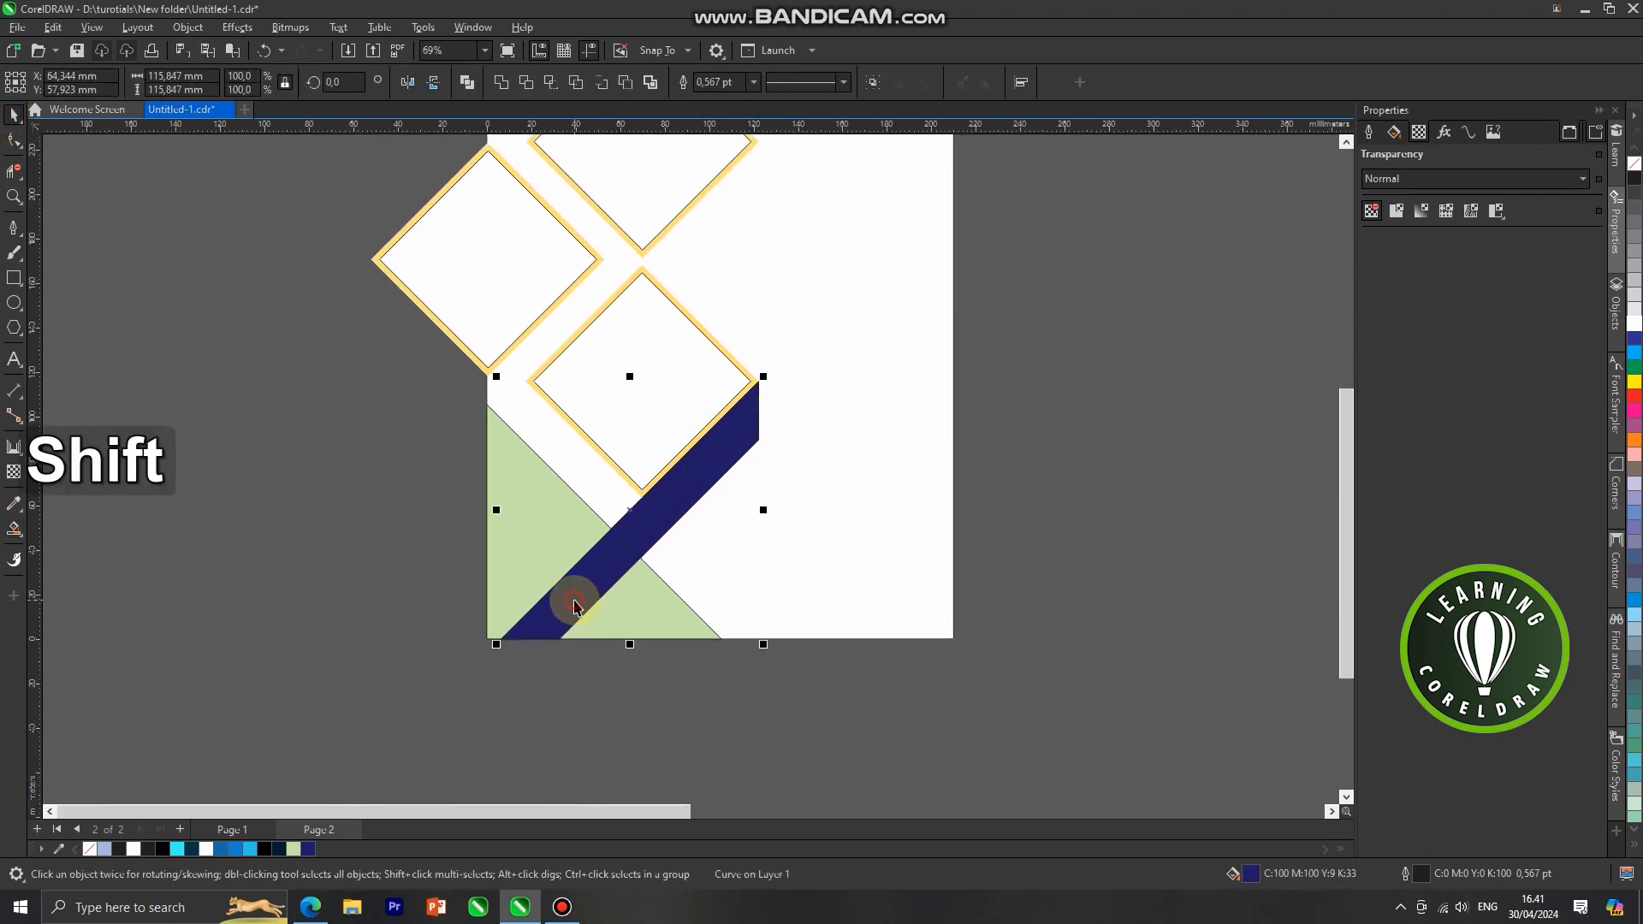
pyautogui.click(502, 82)
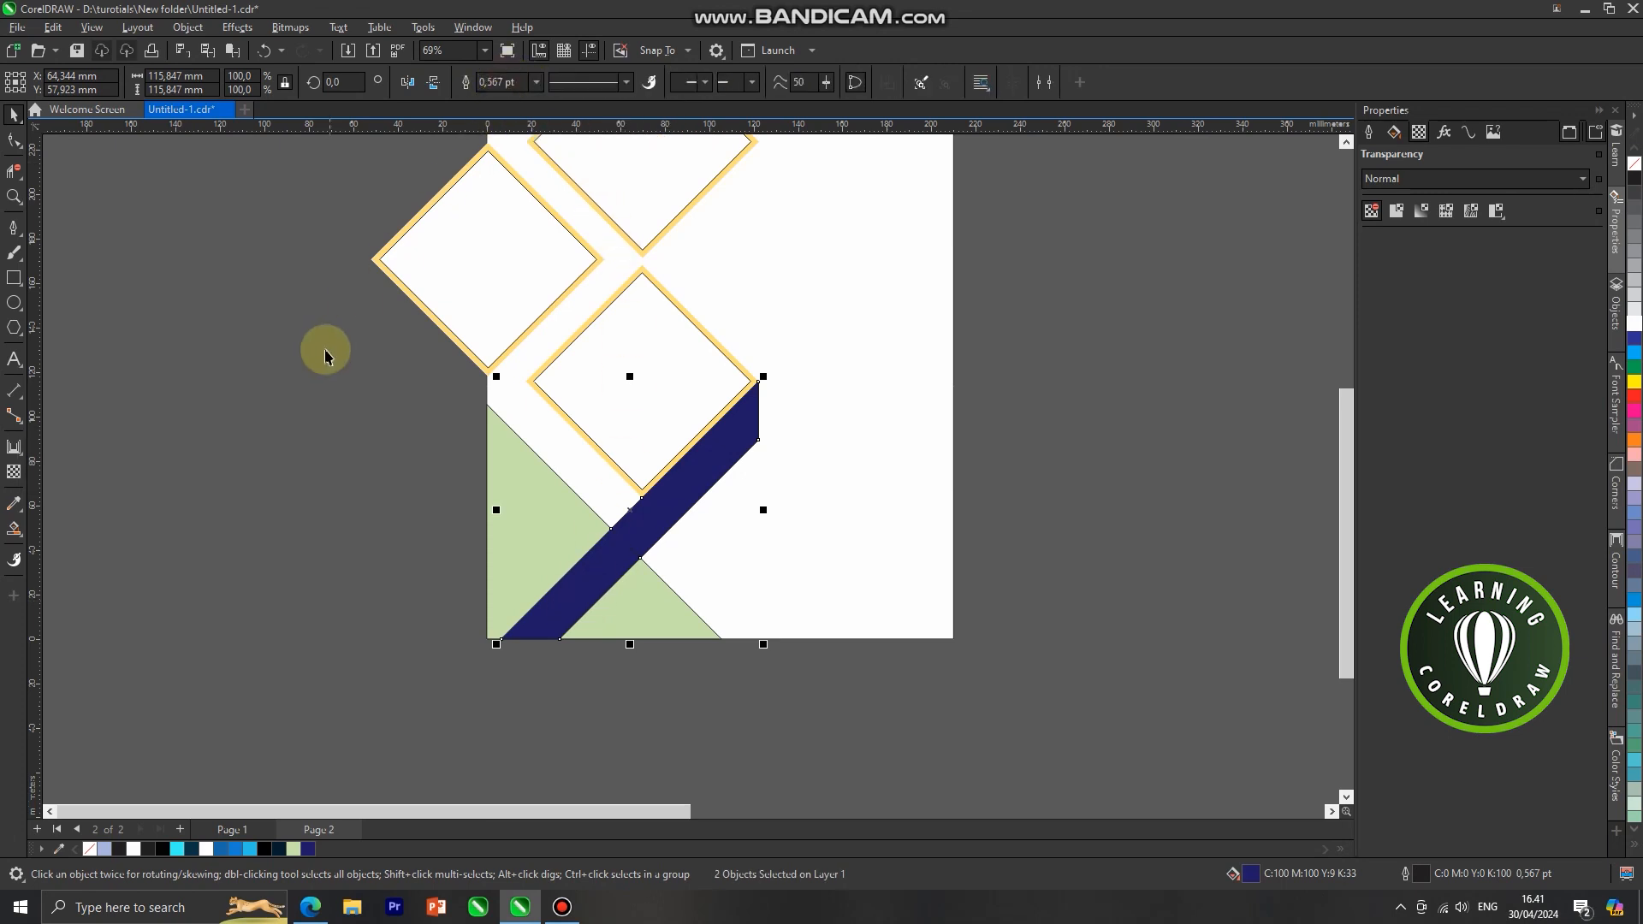
pyautogui.click(325, 352)
# - Move the welded band aside to check for leftover pieces beneath it, and undo the move
pyautogui.scroll(-2, 711, 500)
pyautogui.moveTo(737, 510); pyautogui.dragTo(824, 585)
pyautogui.hotkey('ctrl', 'z')
pyautogui.scroll(2, 749, 518)
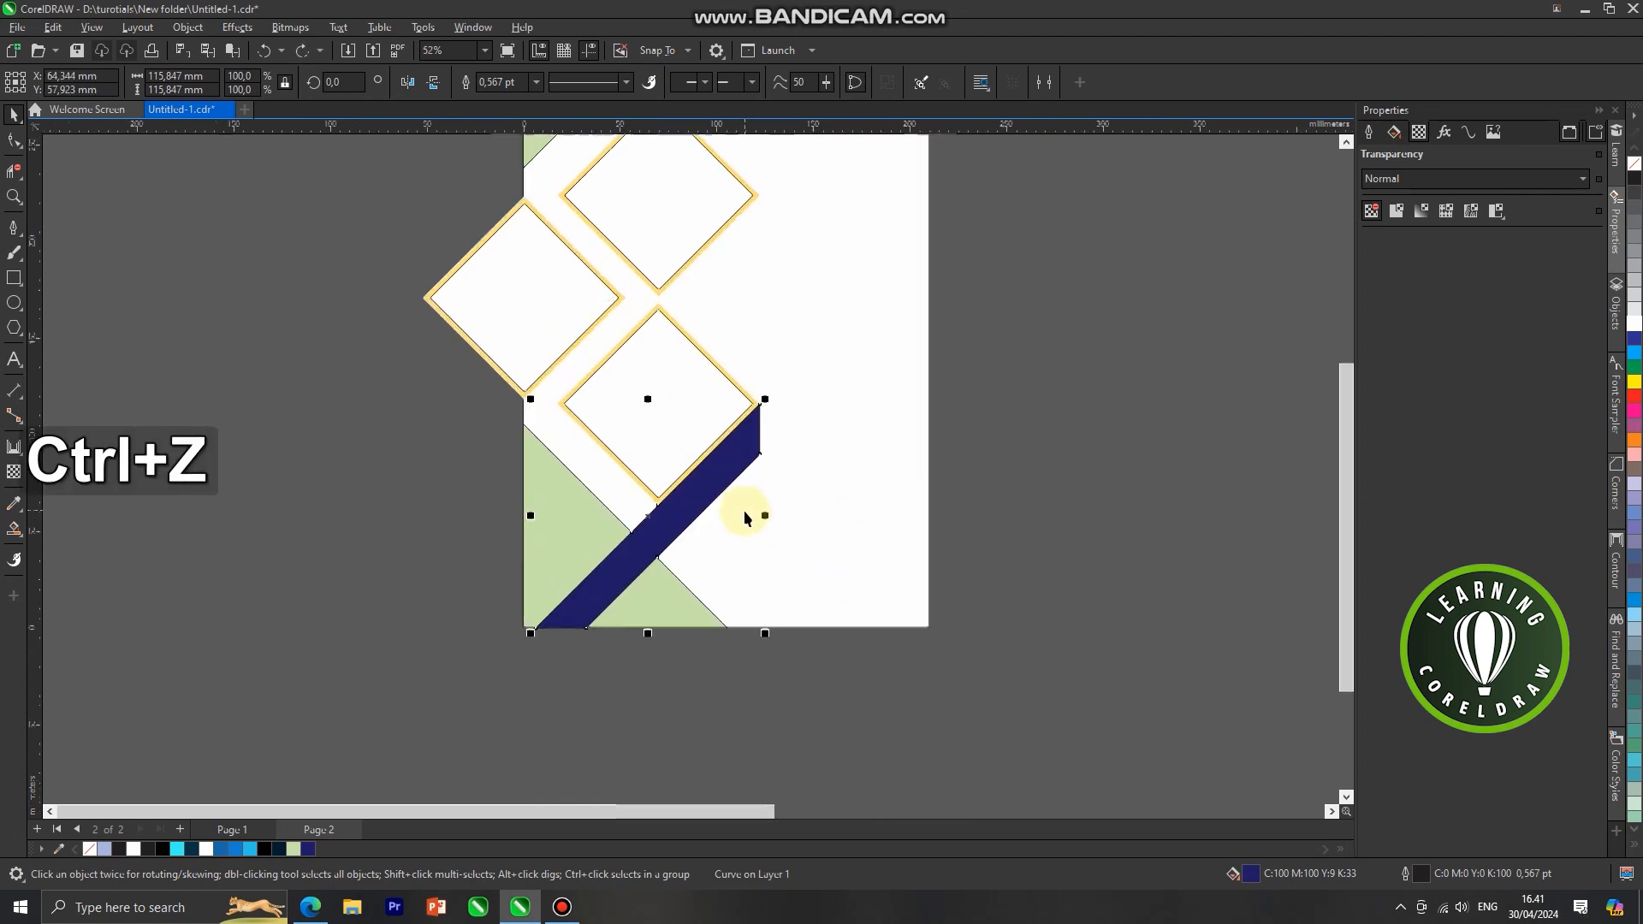
# - Cut the welded band, delete the leftover outline beneath it, and paste the band back in place
pyautogui.hotkey('ctrl', 'x')
pyautogui.click(709, 493)
pyautogui.press('Delete')
pyautogui.scroll(-2, 761, 481)
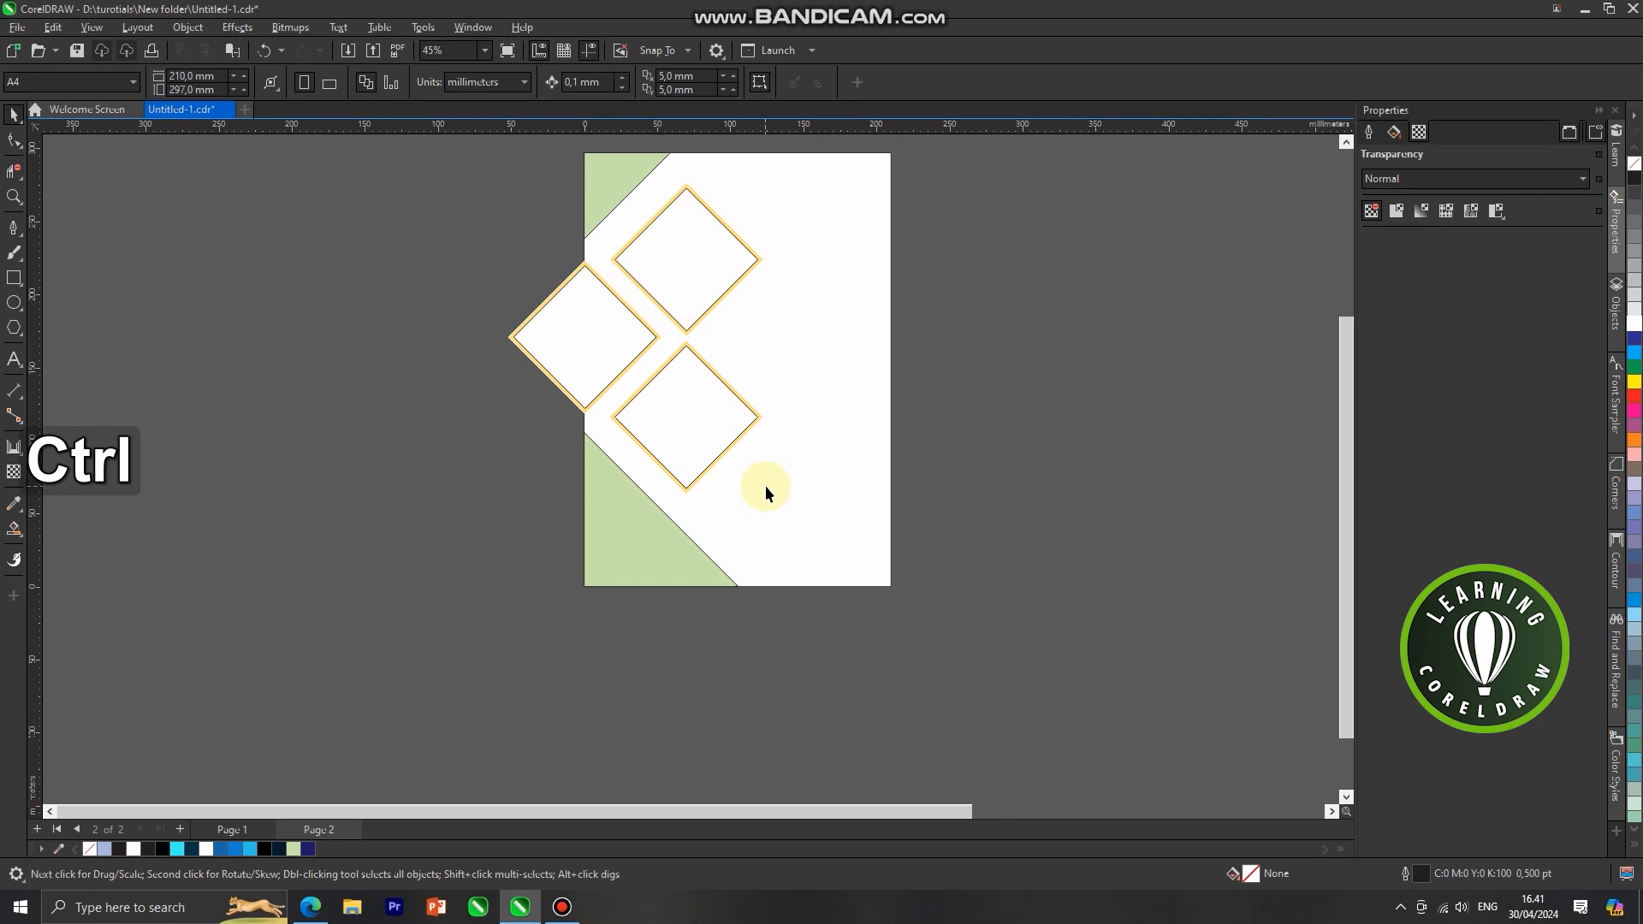
pyautogui.hotkey('ctrl', 'v')
pyautogui.scroll(-1, 858, 539)
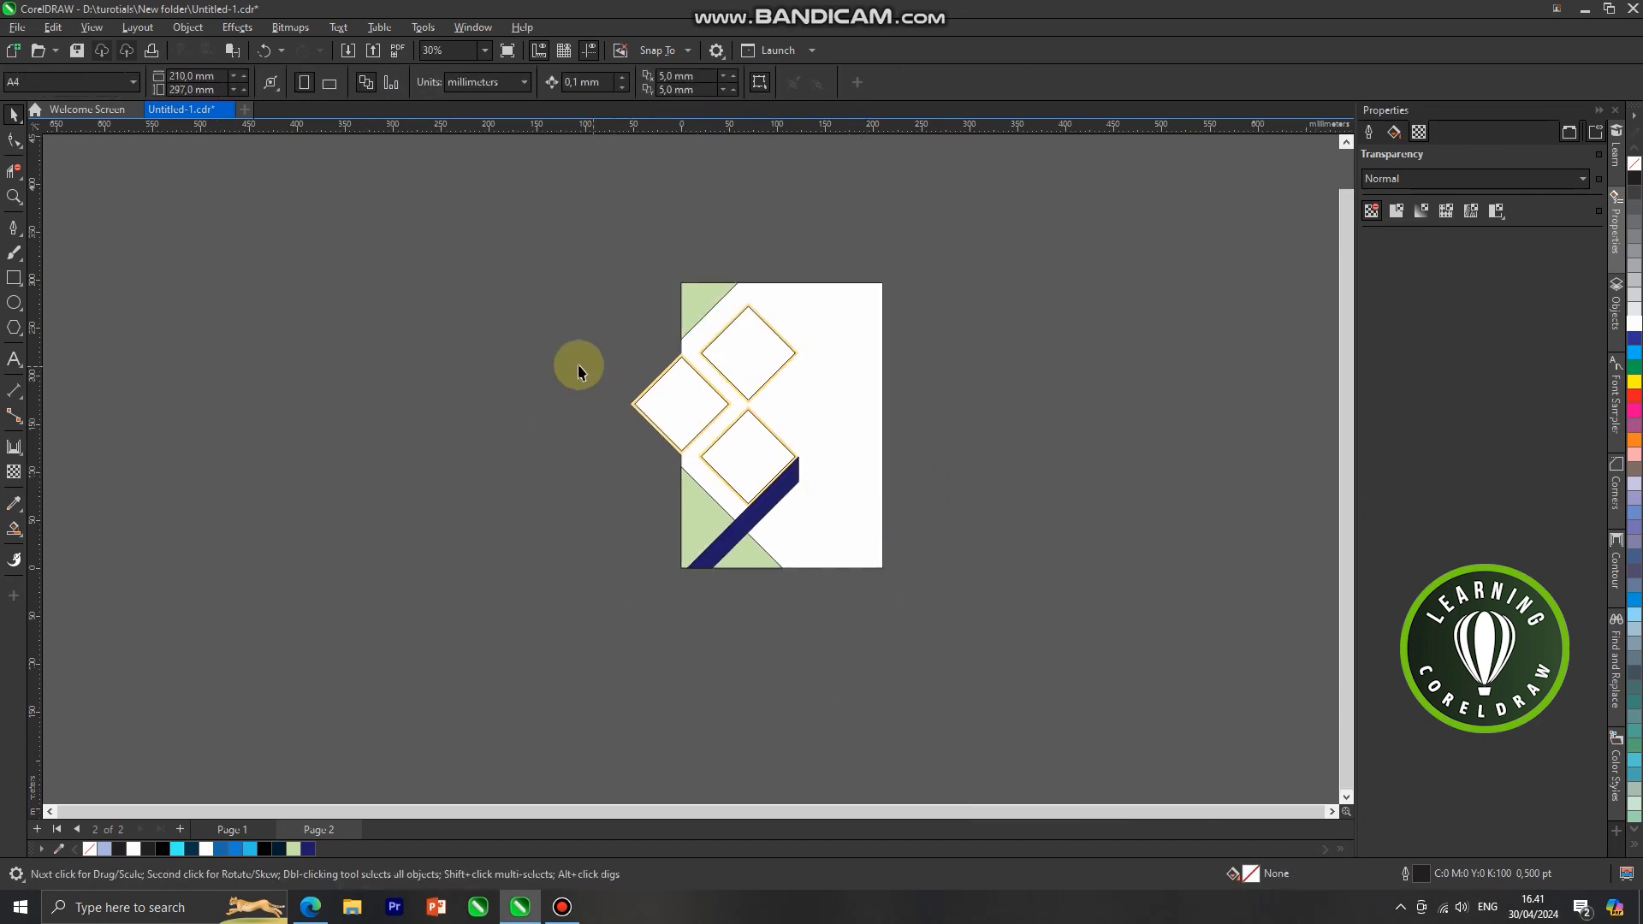
# - Fill the light green triangle in the page's bottom-left corner with dark navy R11 G48 B67 (#0B3043)
pyautogui.scroll(2, 773, 481)
pyautogui.click(781, 477)
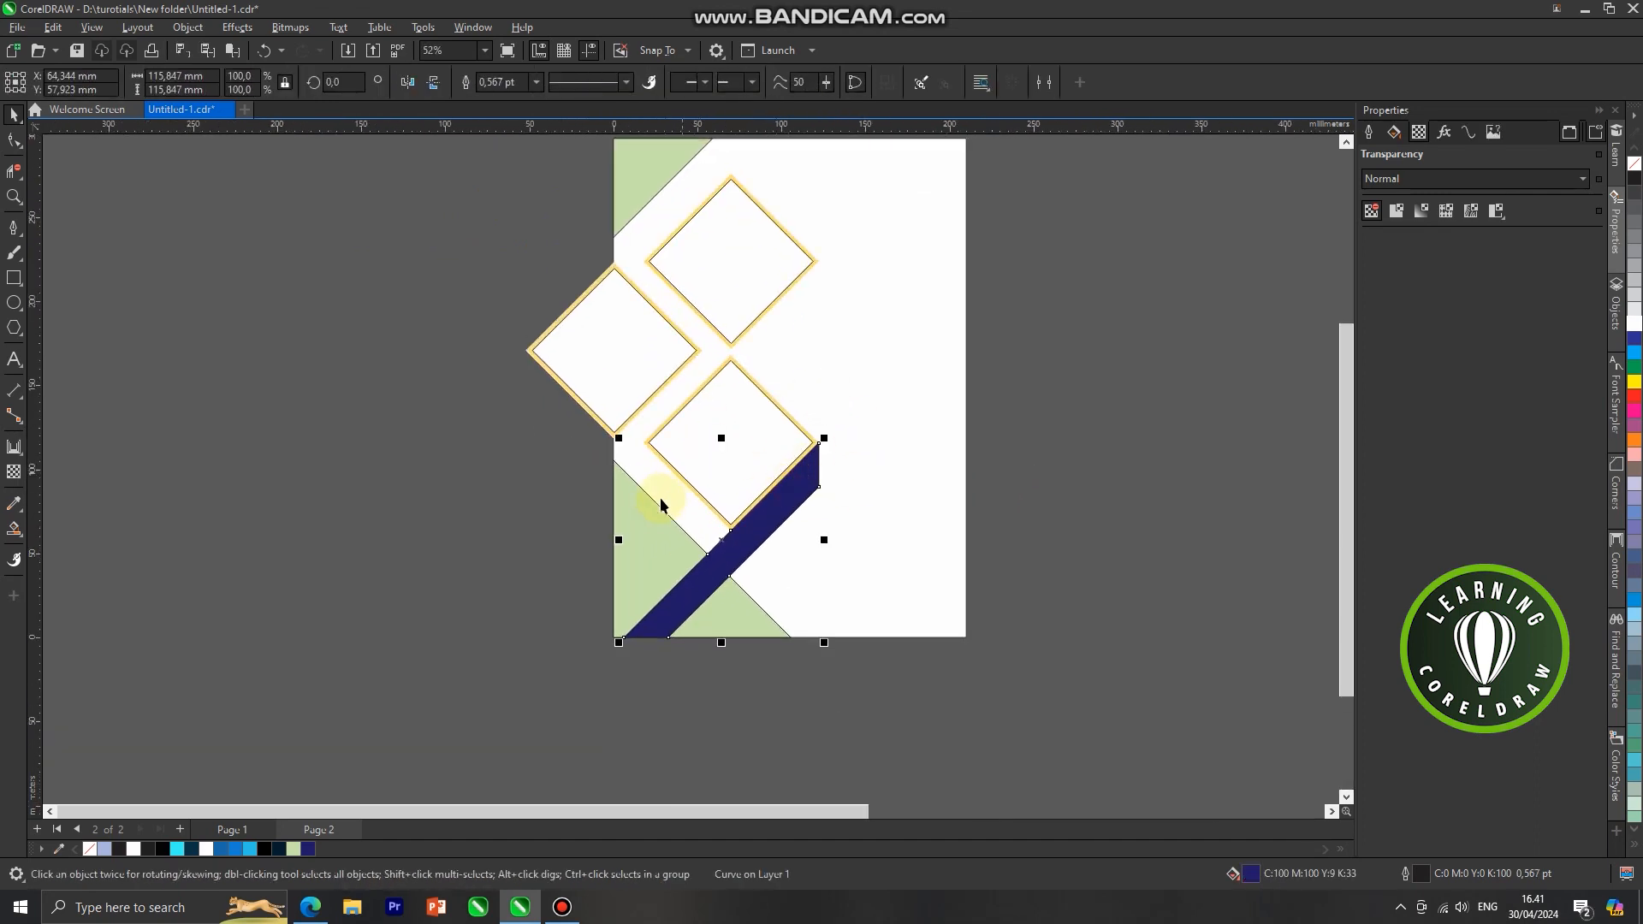
pyautogui.click(199, 849)
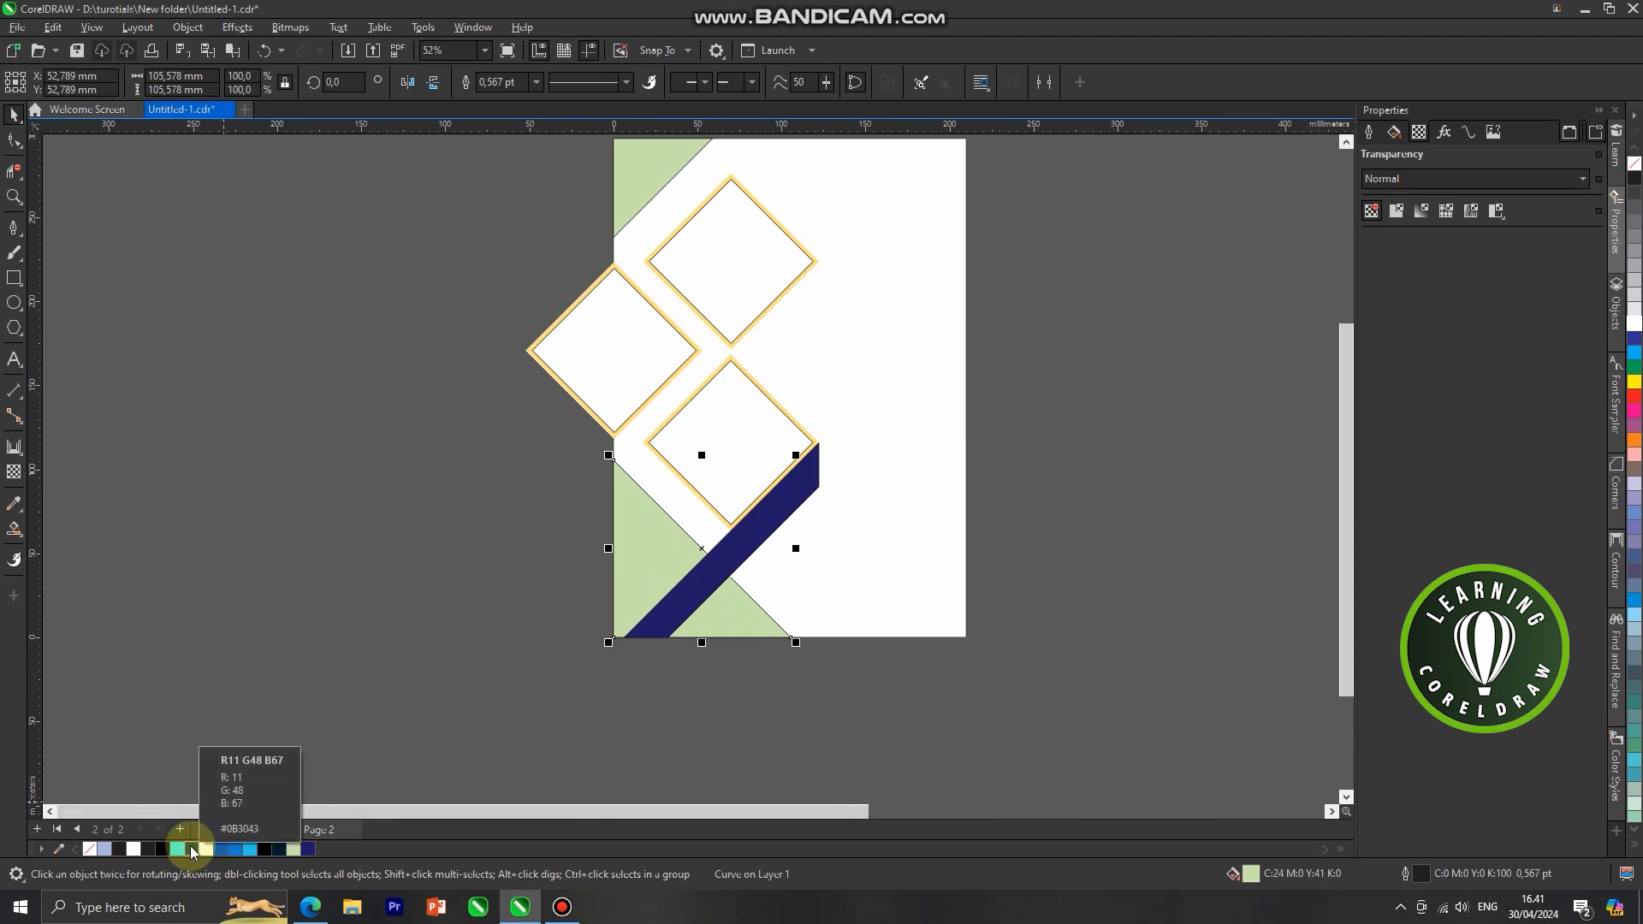
pyautogui.click(191, 849)
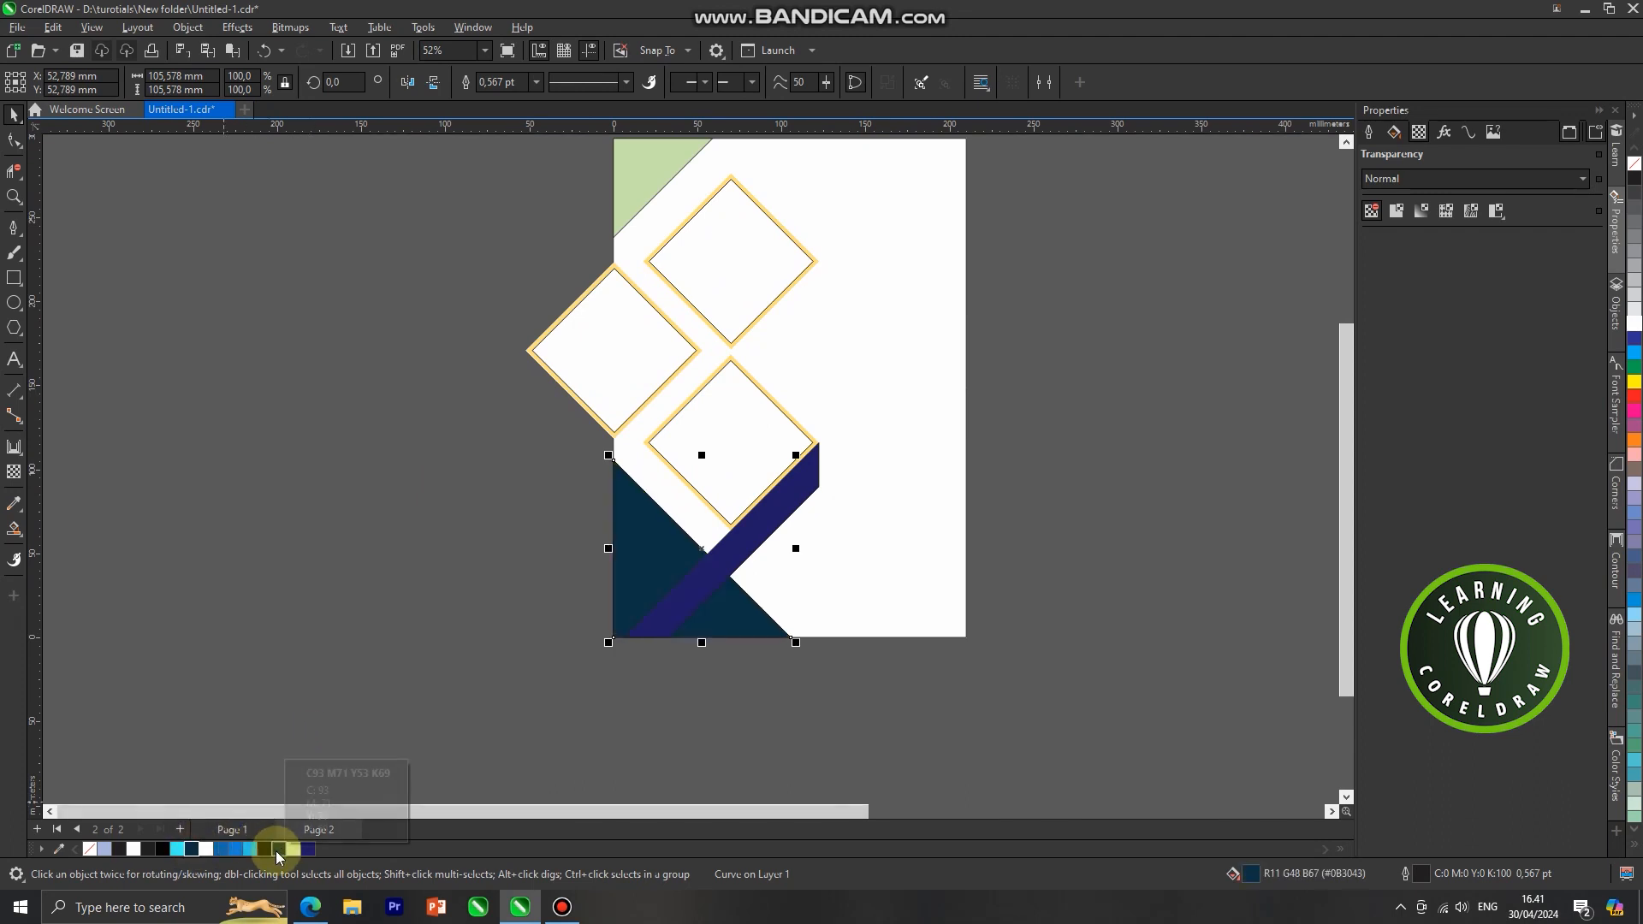
pyautogui.click(402, 672)
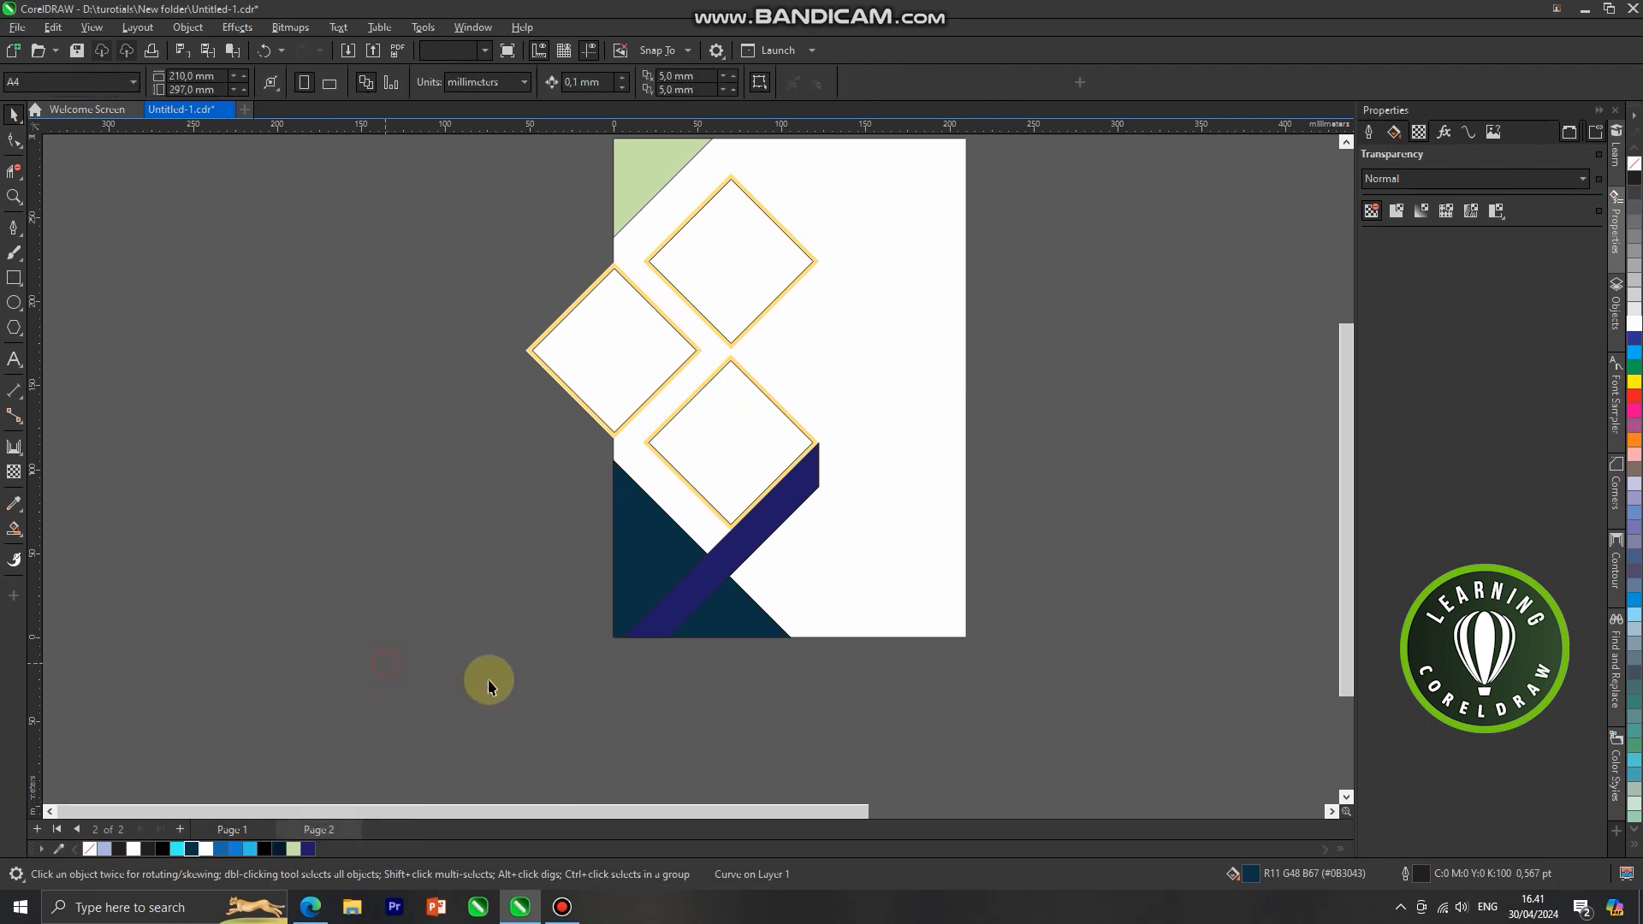
# - Fill the triangle in the page's bottom-left corner with the darker, near-black navy from the document palette
pyautogui.scroll(-1, 514, 633)
pyautogui.scroll(1, 616, 465)
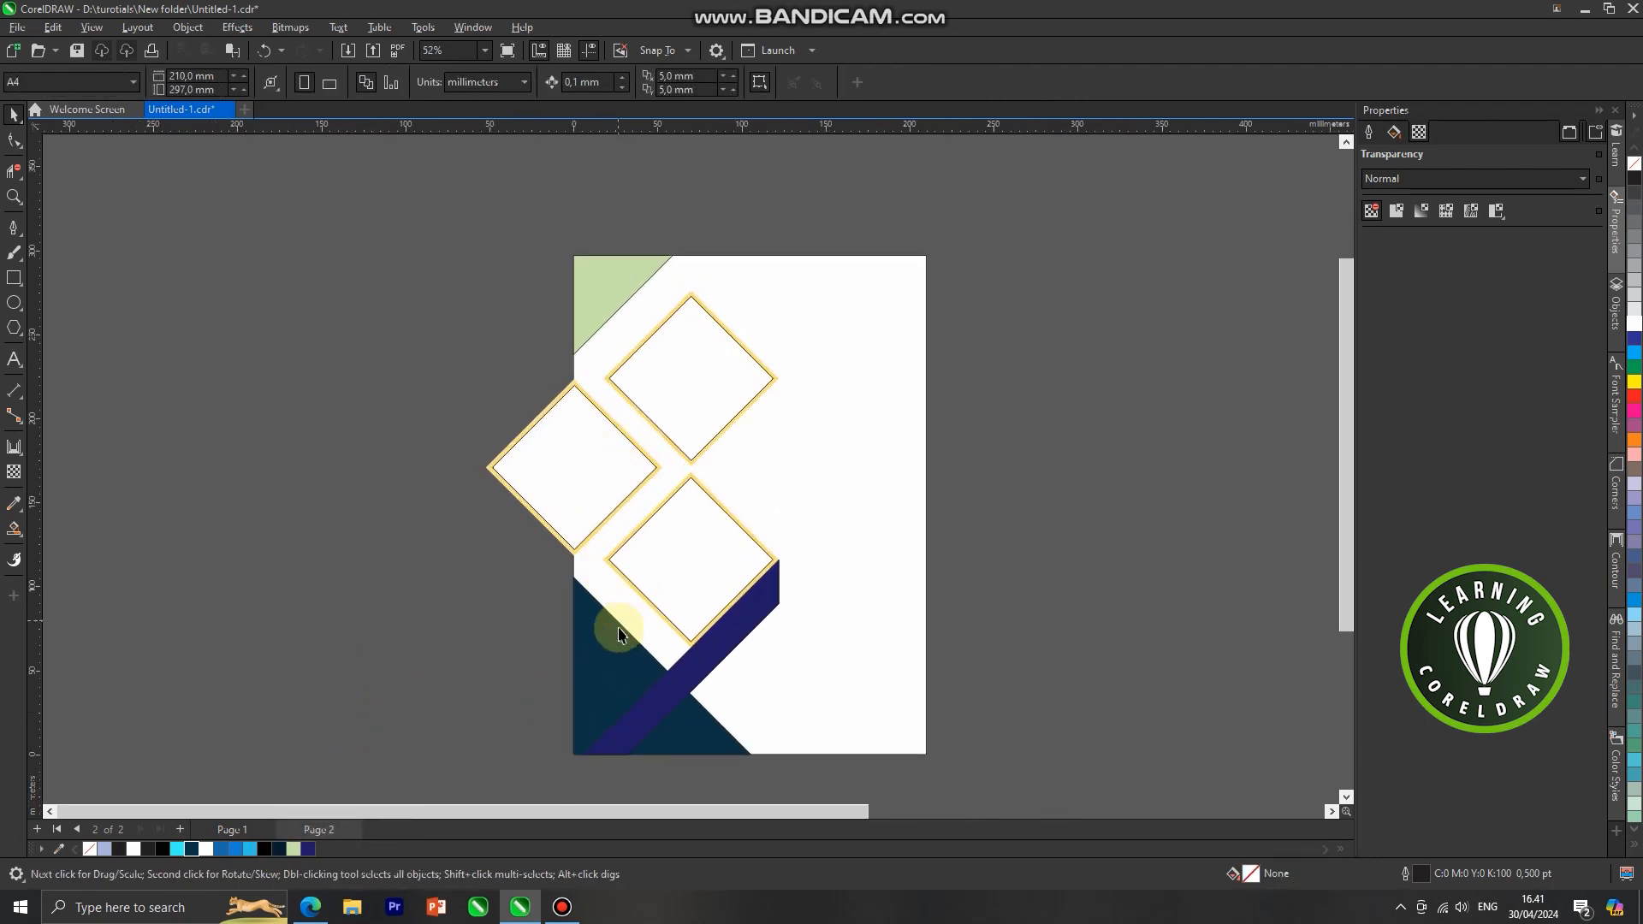
pyautogui.click(620, 713)
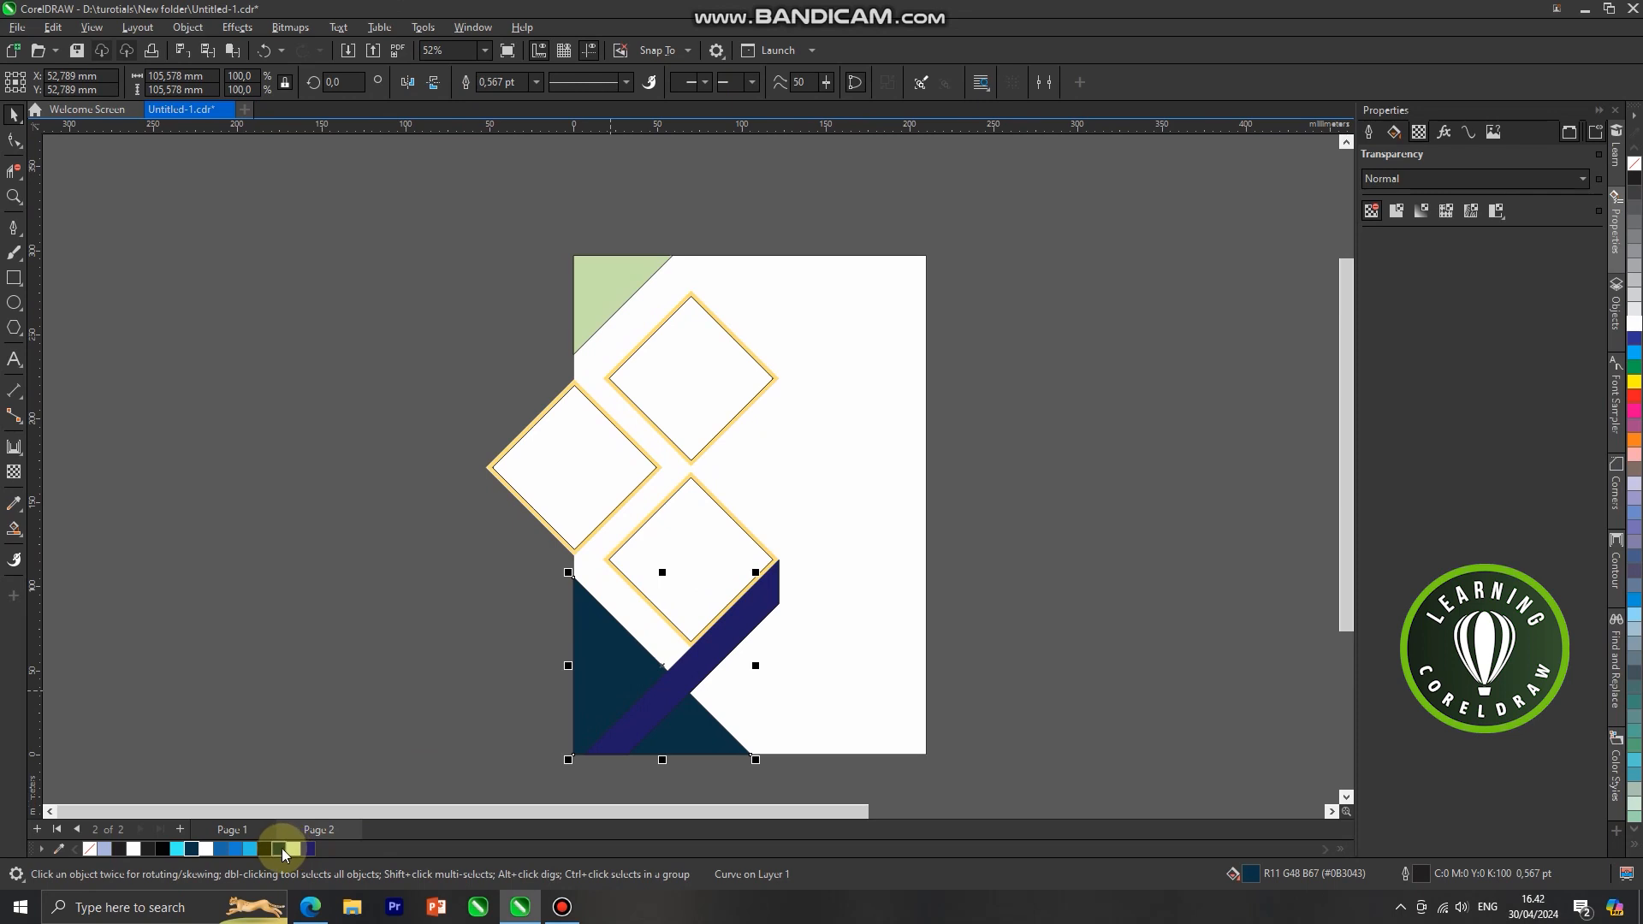
pyautogui.click(279, 849)
pyautogui.click(364, 712)
pyautogui.click(599, 310)
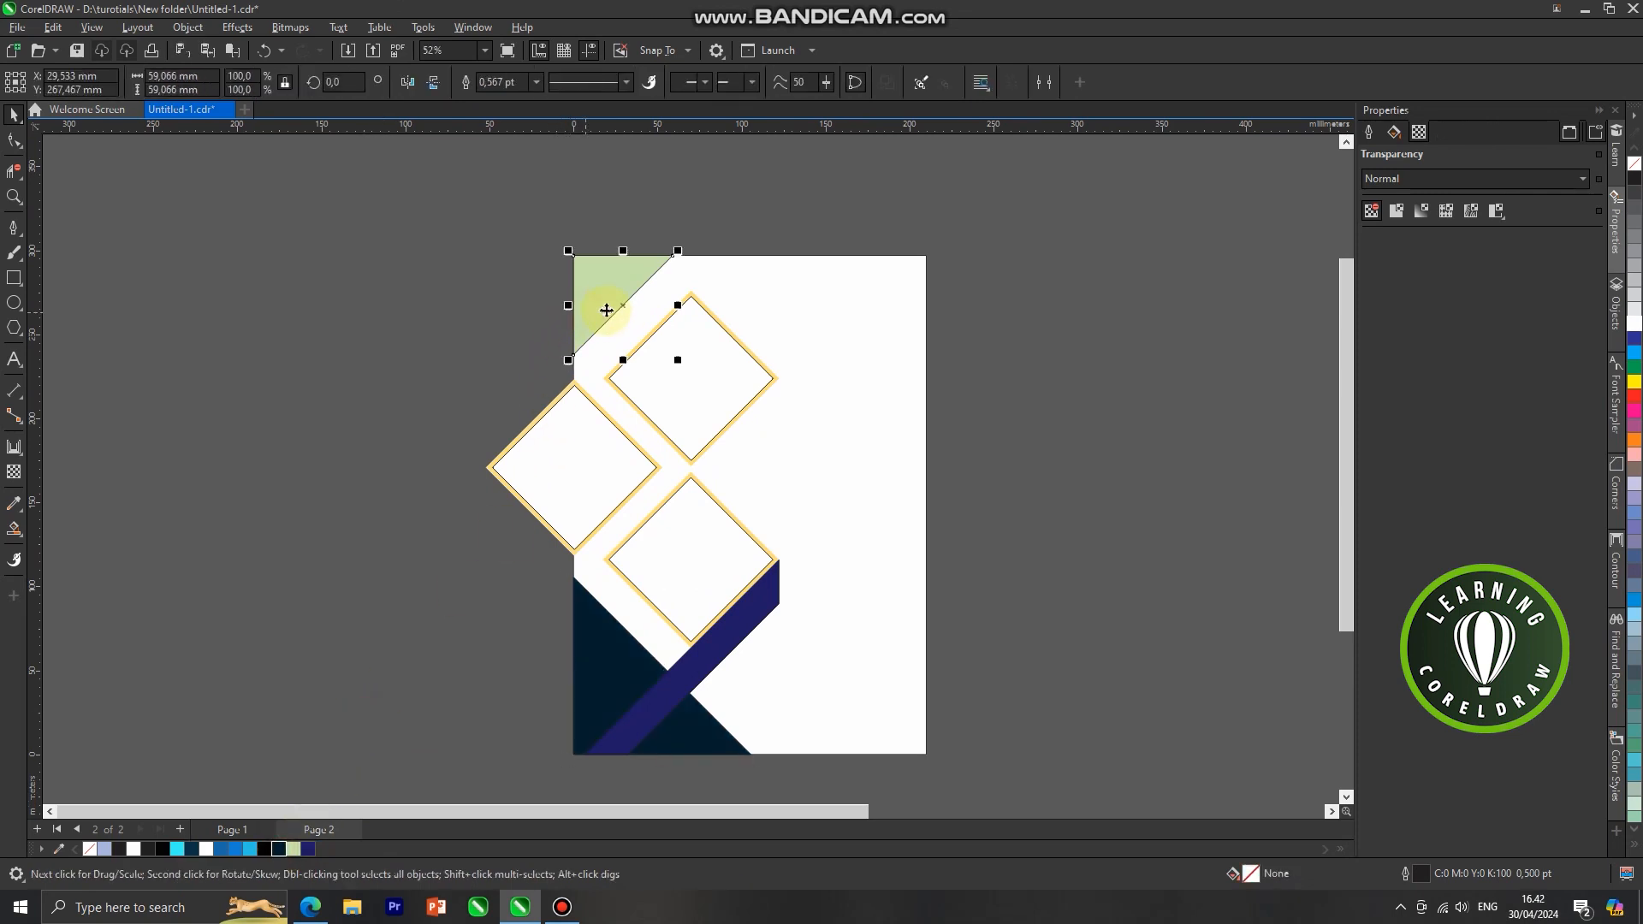
pyautogui.scroll(2, 605, 306)
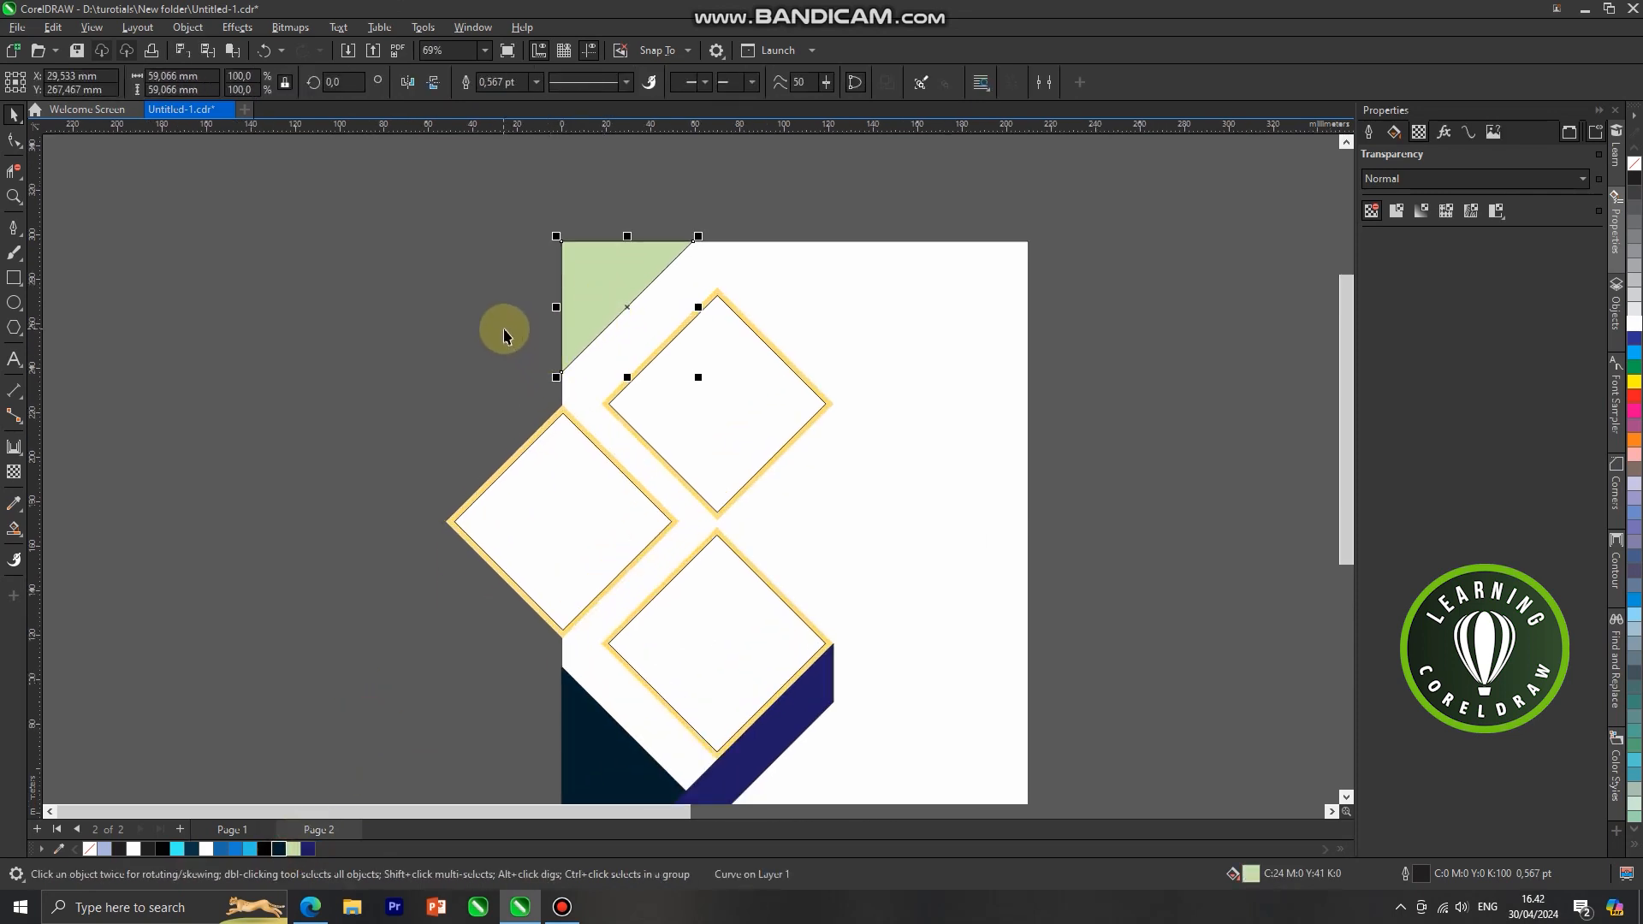
pyautogui.scroll(-3, 504, 334)
# - Apply a linear fountain fill to the dark blue diagonal band, running from its lower end to its upper end
pyautogui.click(636, 661)
pyautogui.scroll(2, 634, 659)
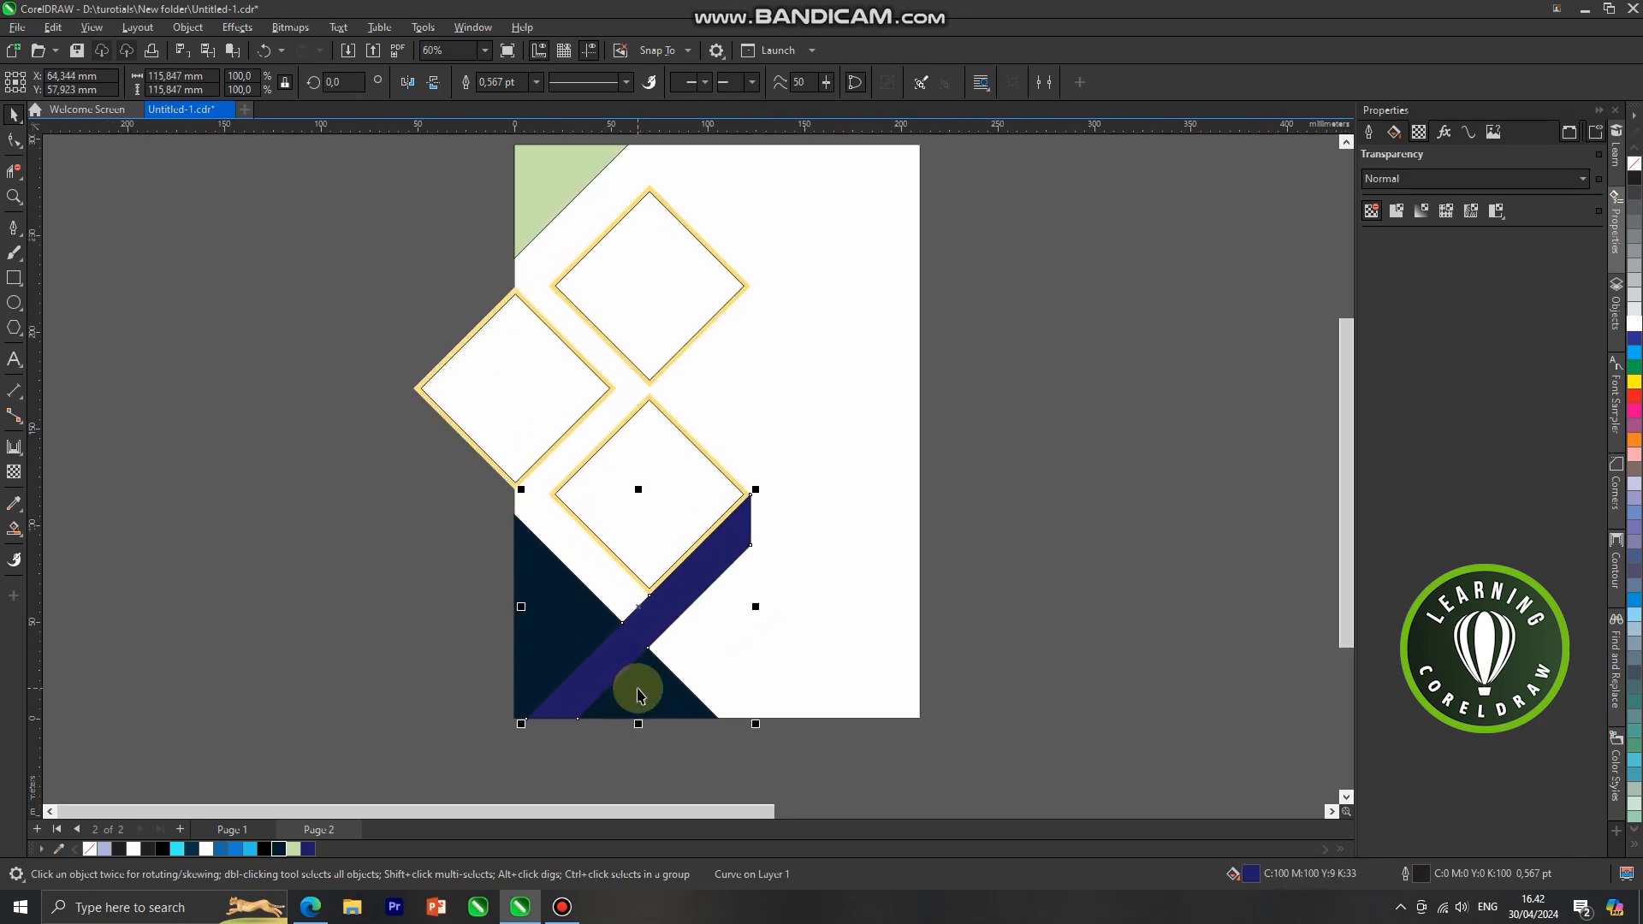
pyautogui.click(16, 530)
pyautogui.click(51, 528)
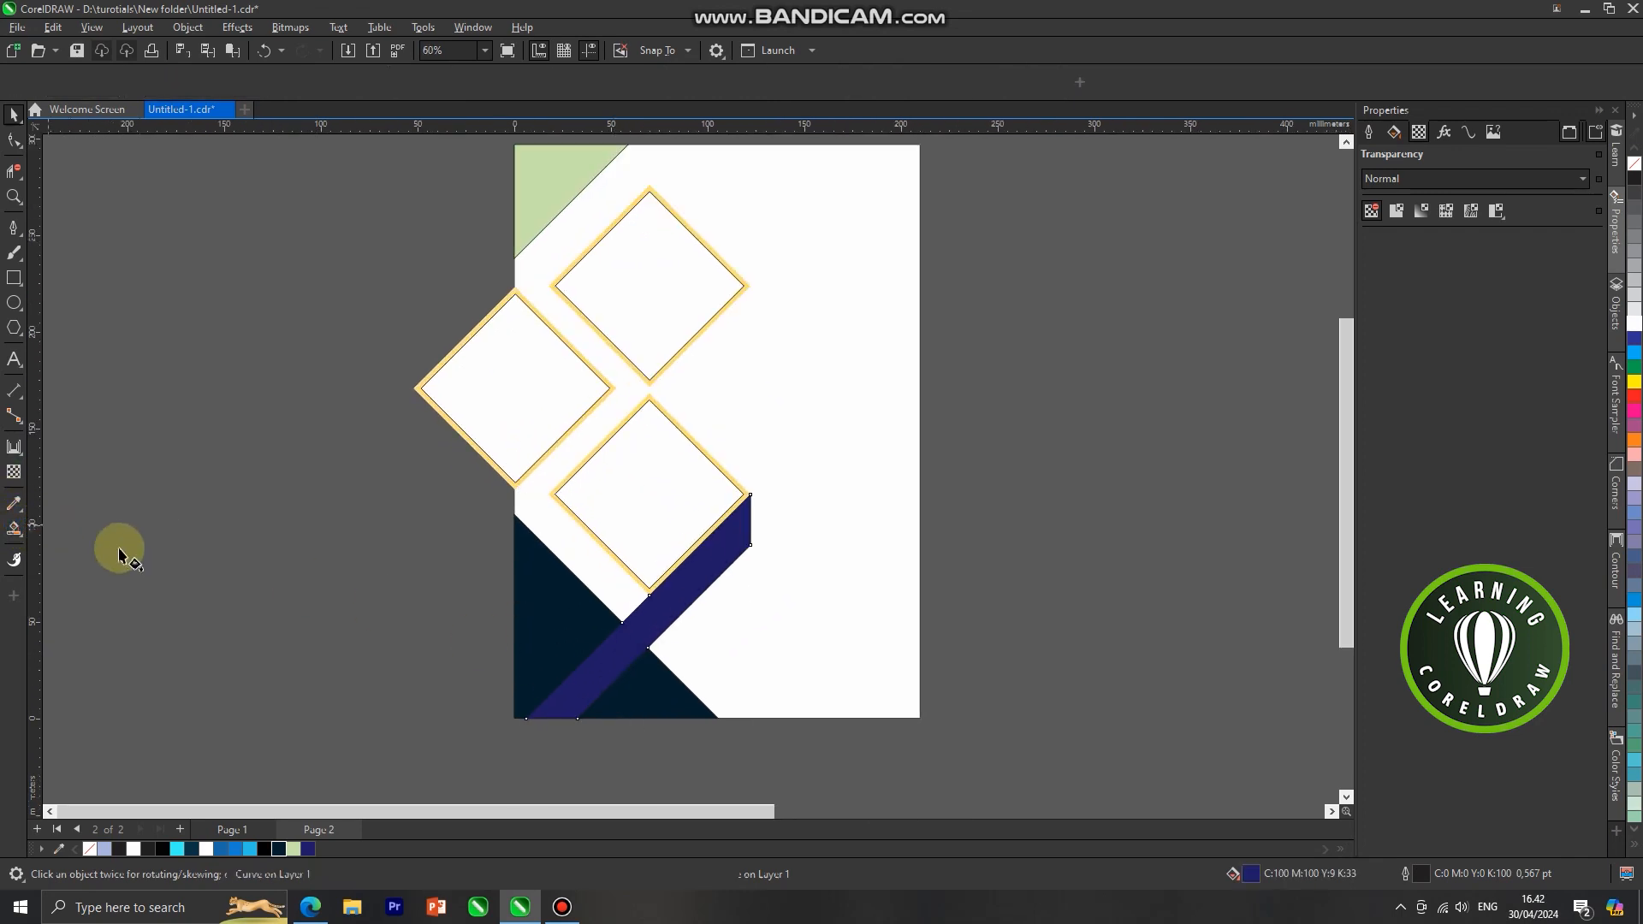
pyautogui.scroll(2, 575, 686)
pyautogui.moveTo(543, 723); pyautogui.dragTo(762, 513)
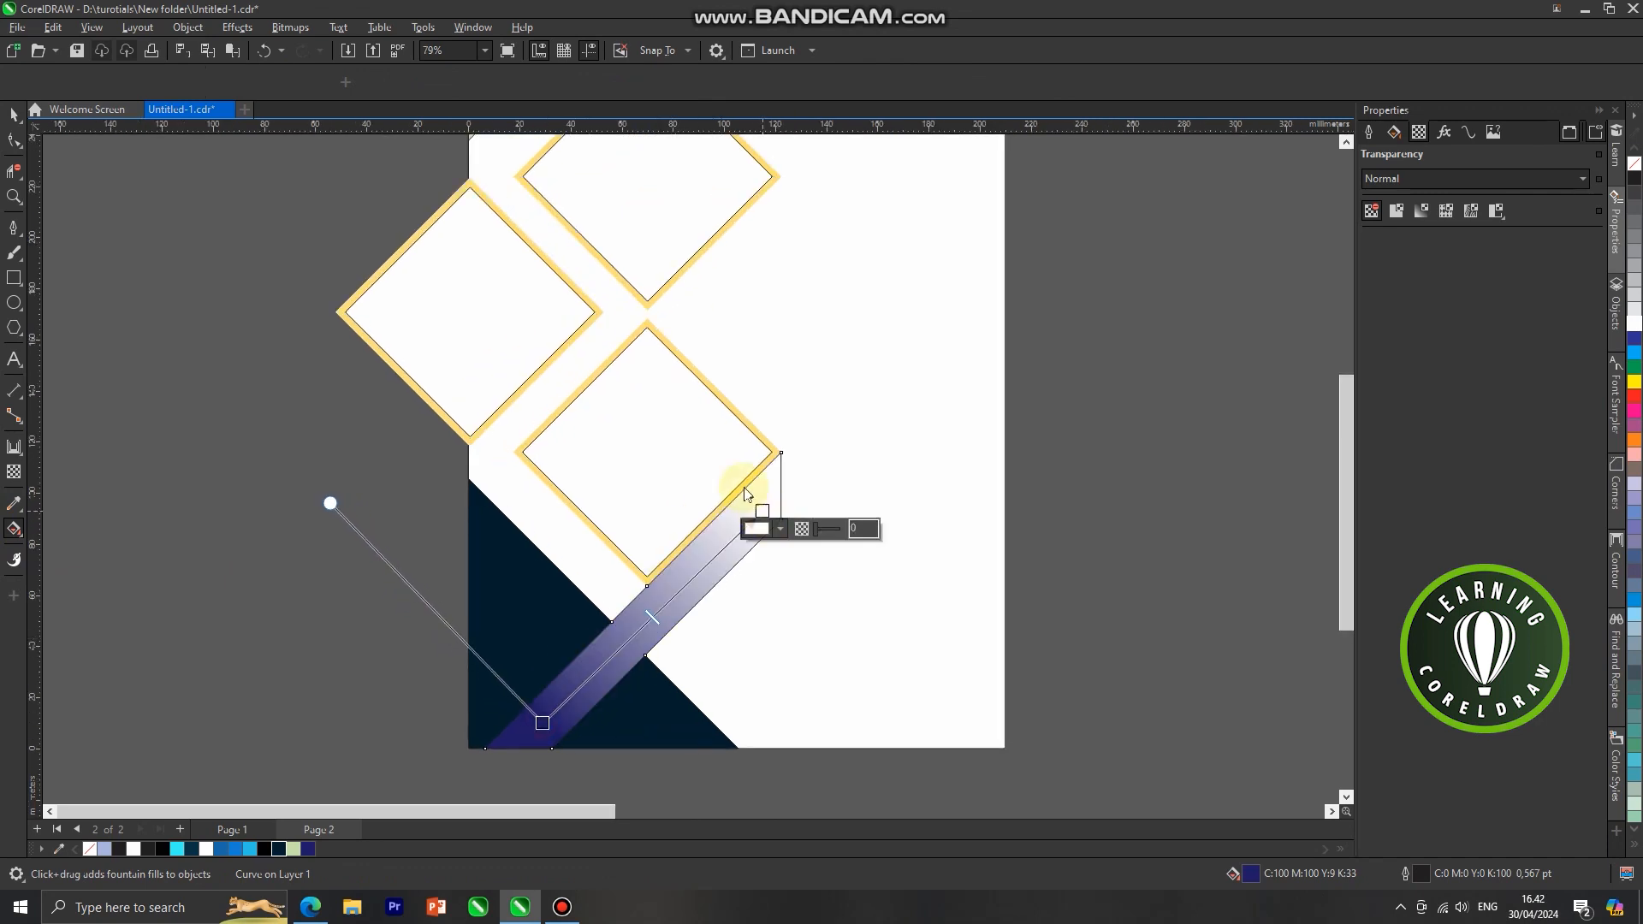
# - Colour the band's gradient light blue at the lower end and bright cyan at the upper end
pyautogui.scroll(-2, 750, 484)
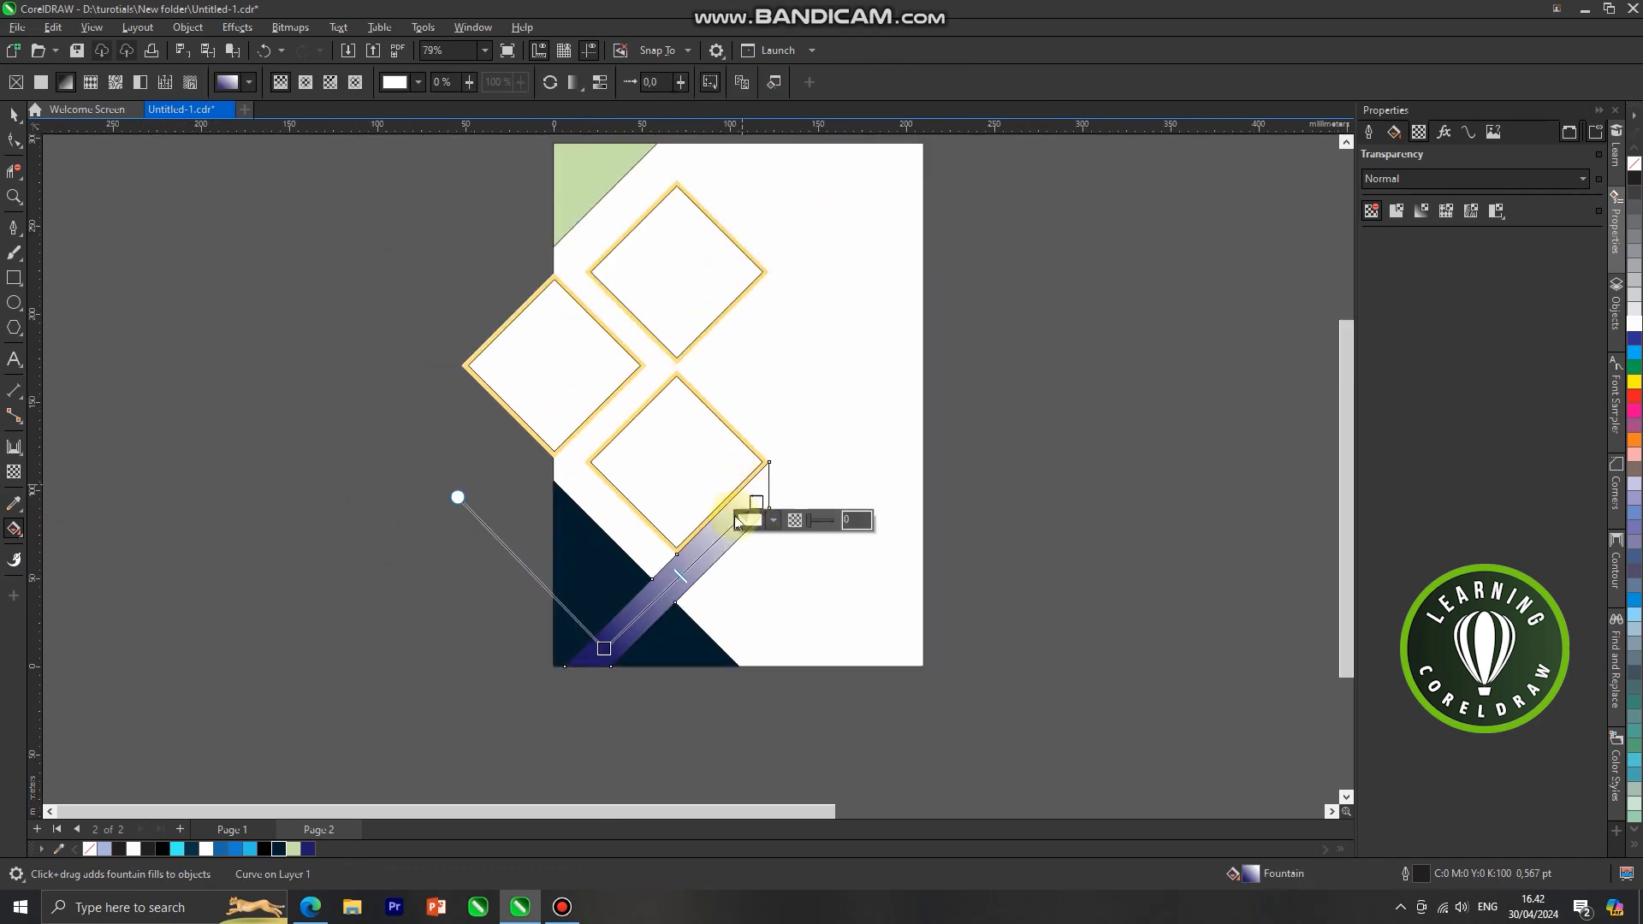
pyautogui.click(599, 645)
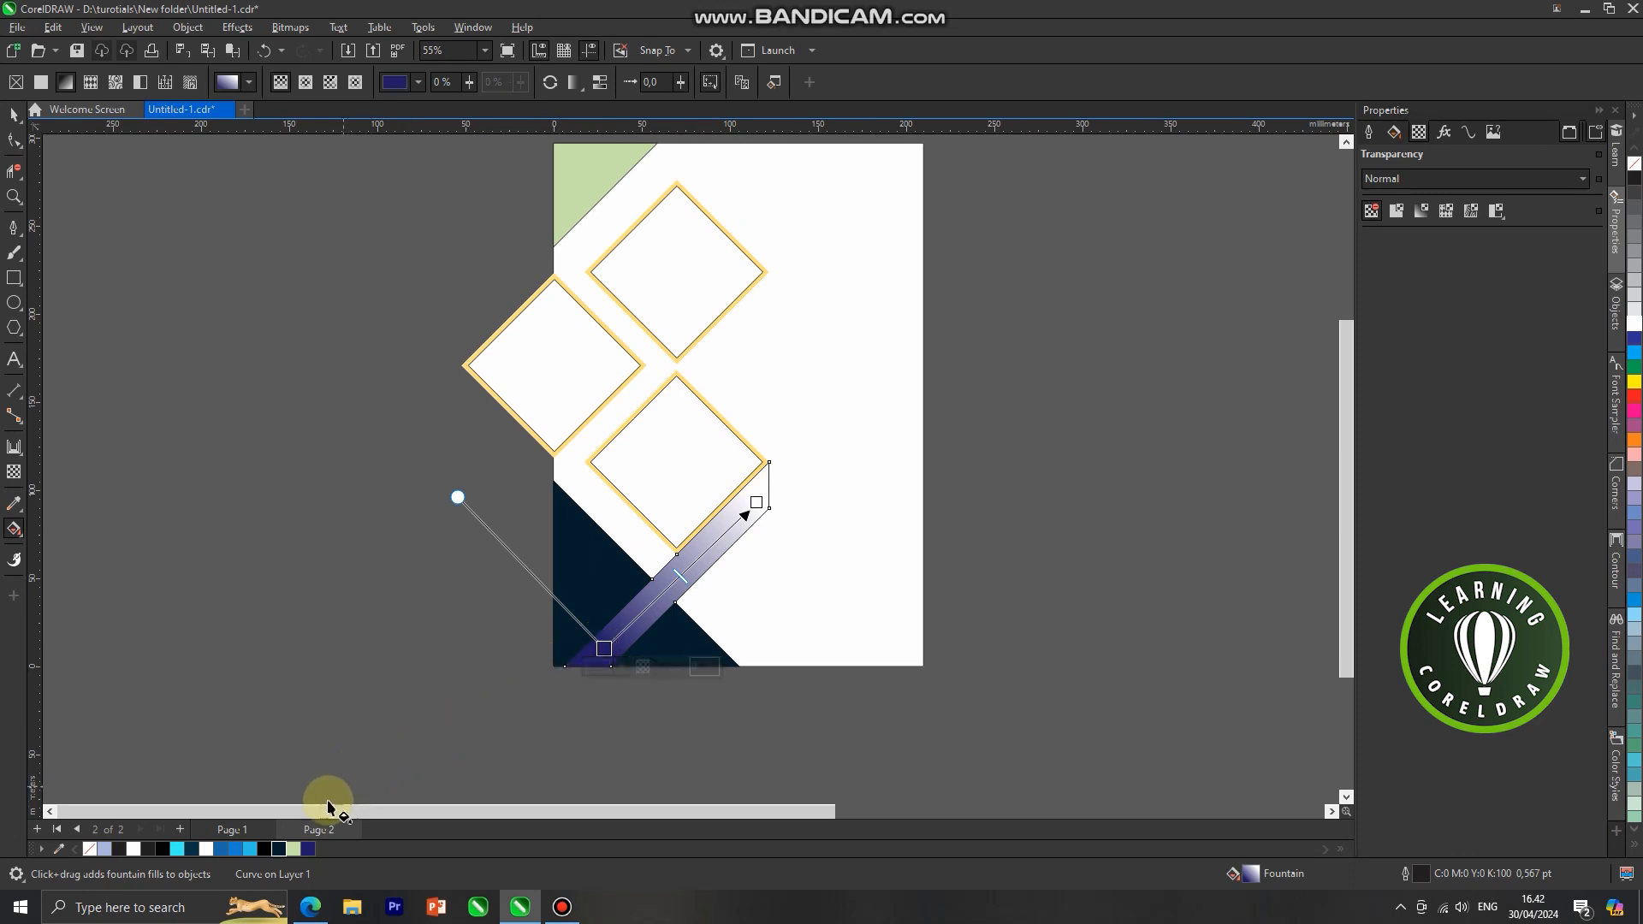
pyautogui.click(250, 849)
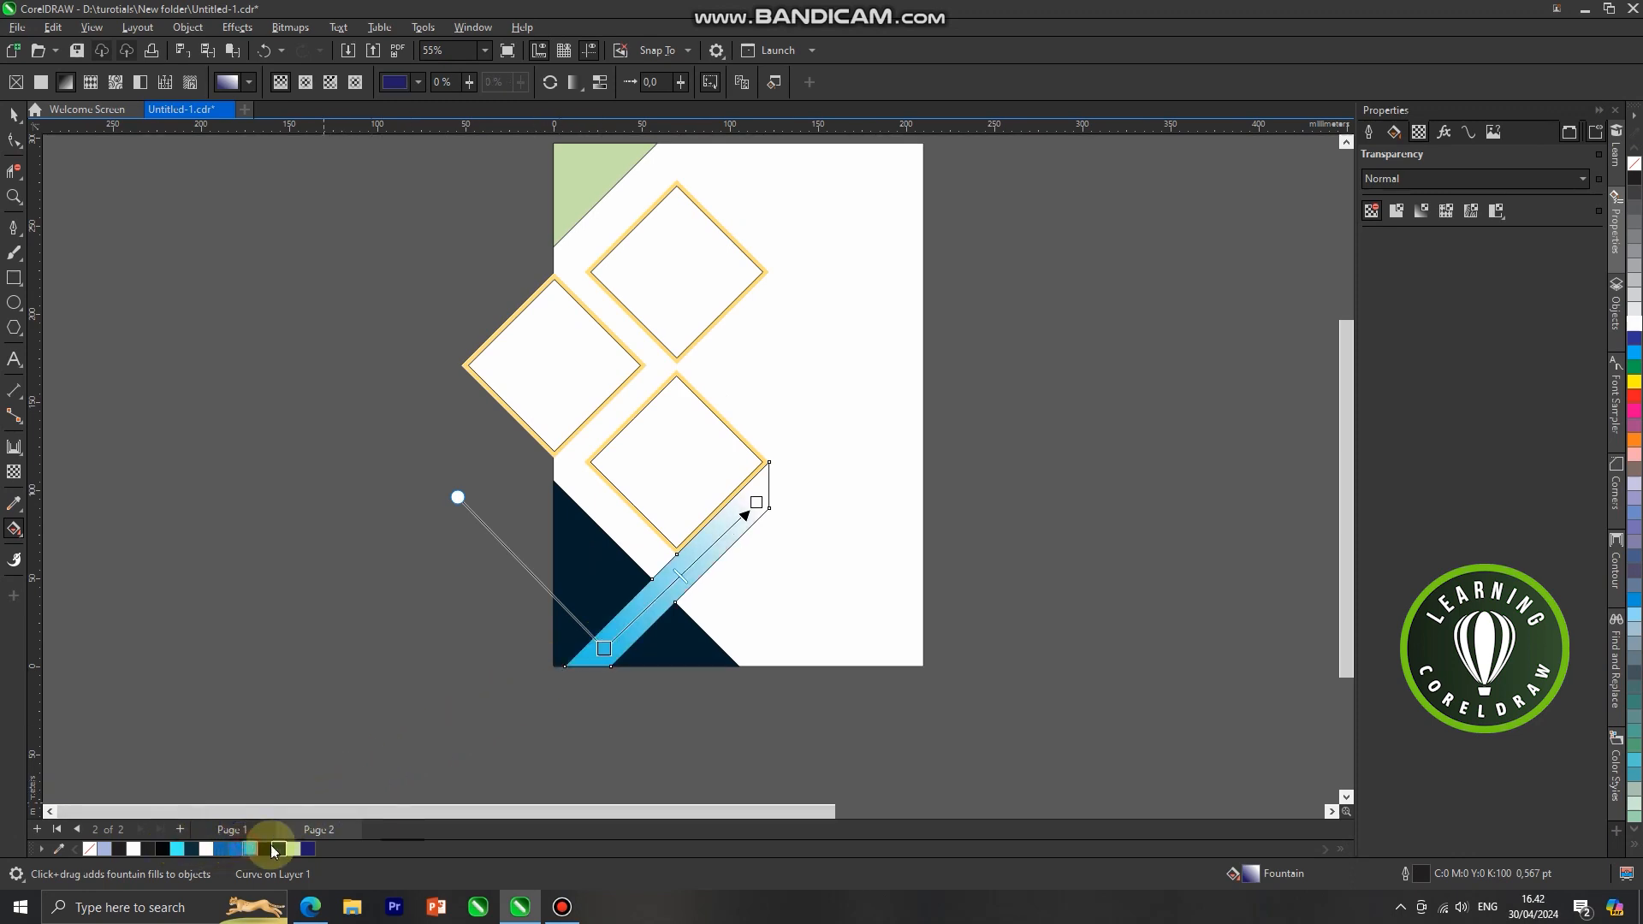
pyautogui.click(755, 503)
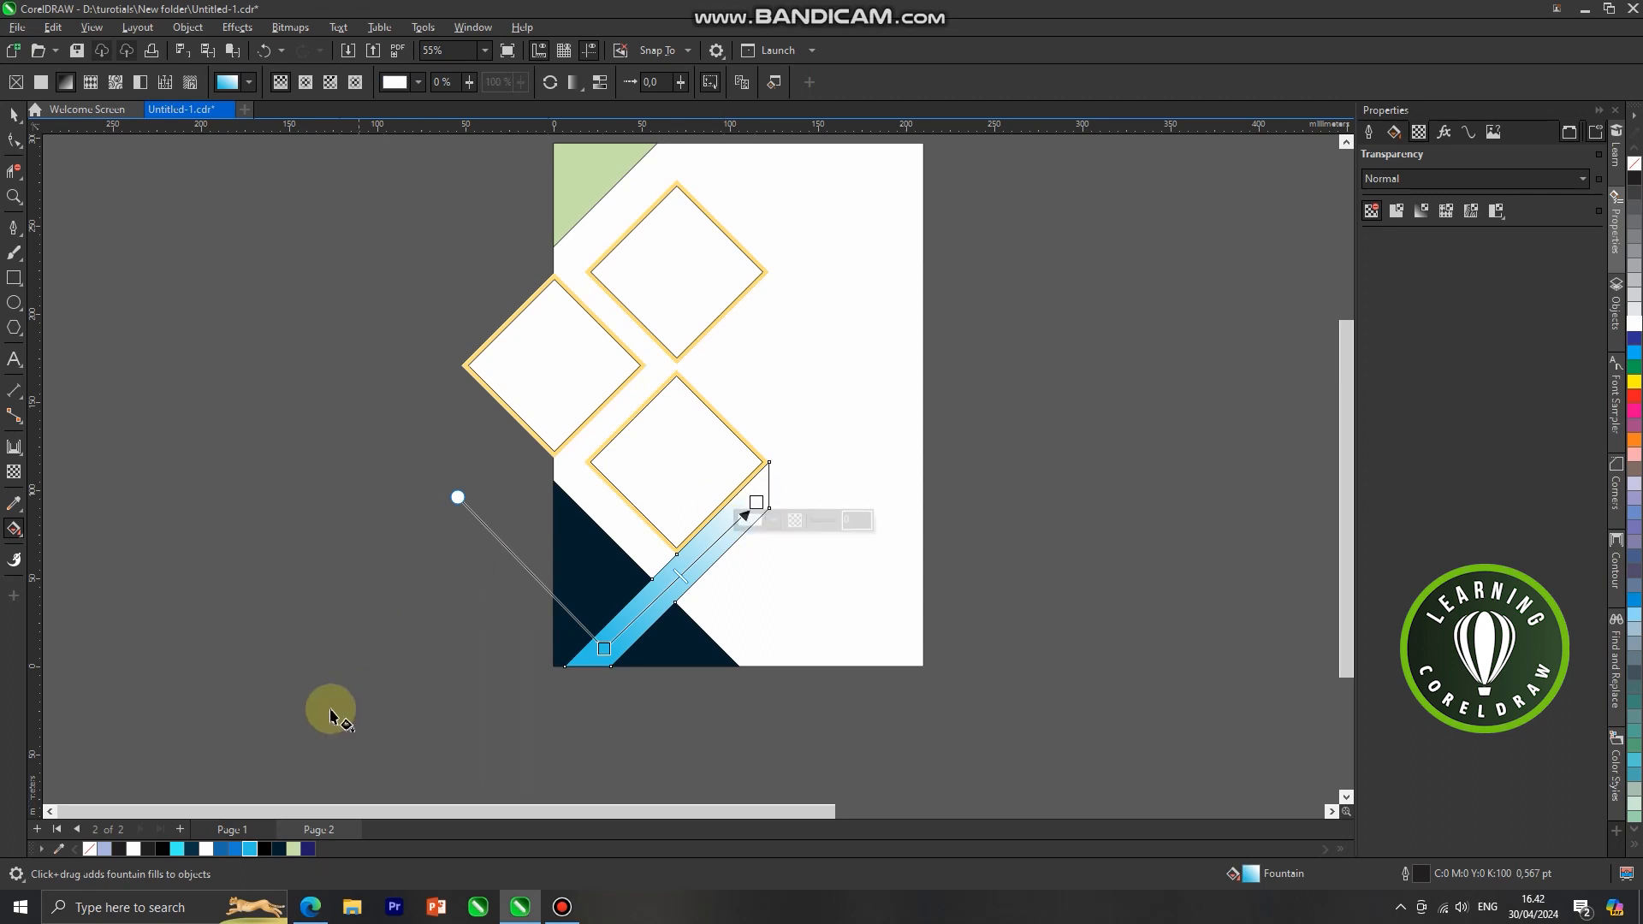
pyautogui.click(230, 852)
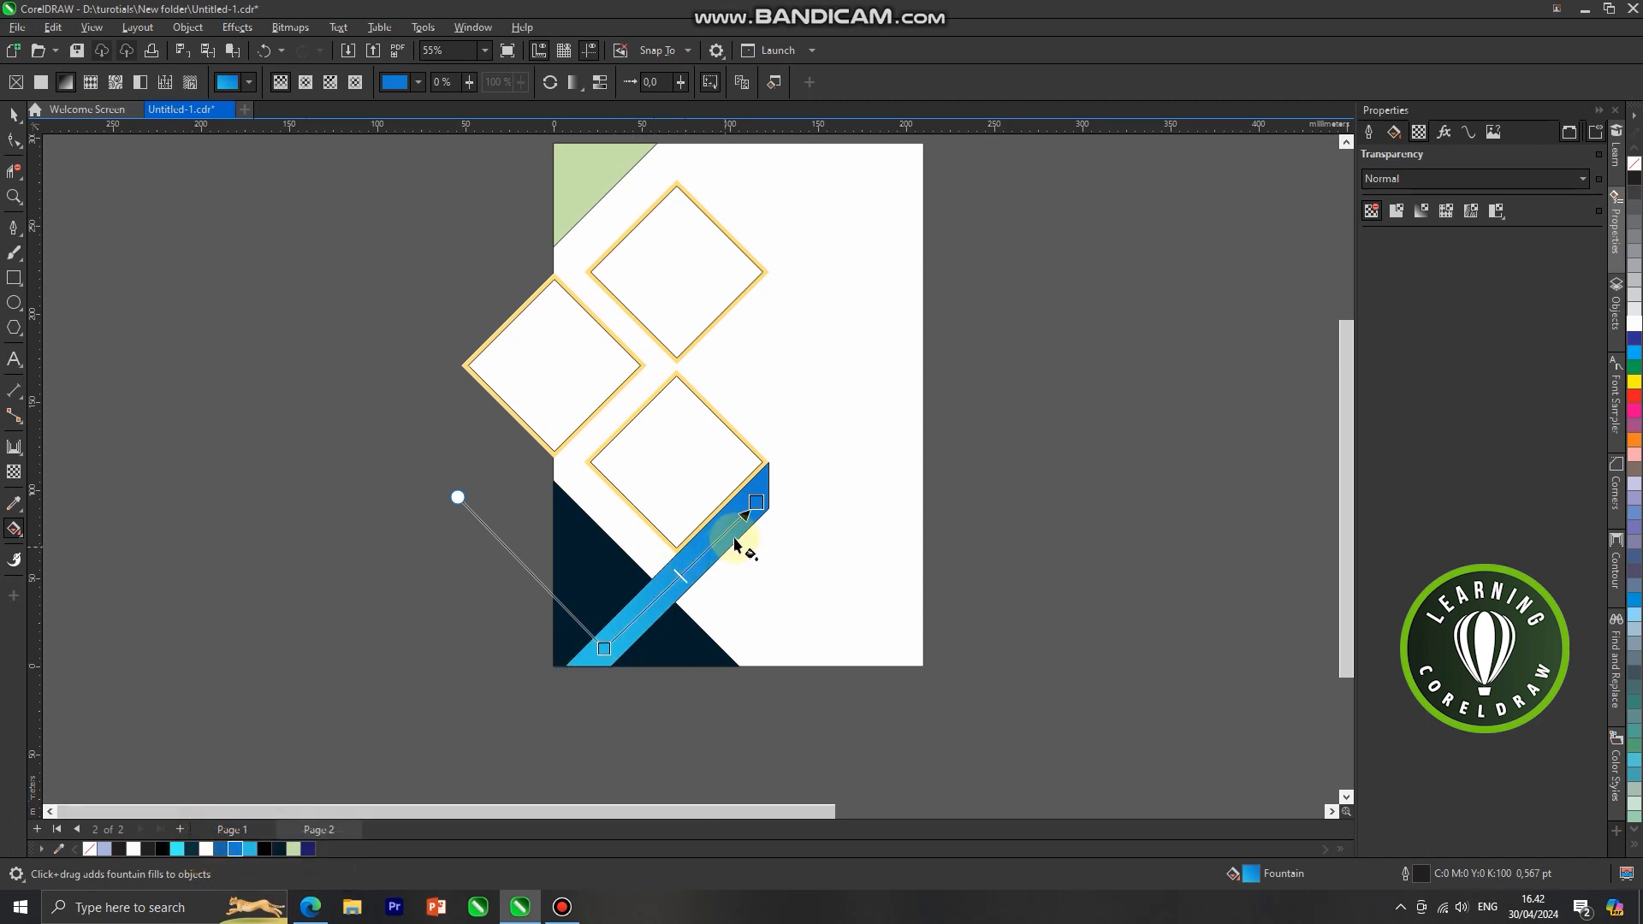
pyautogui.click(177, 849)
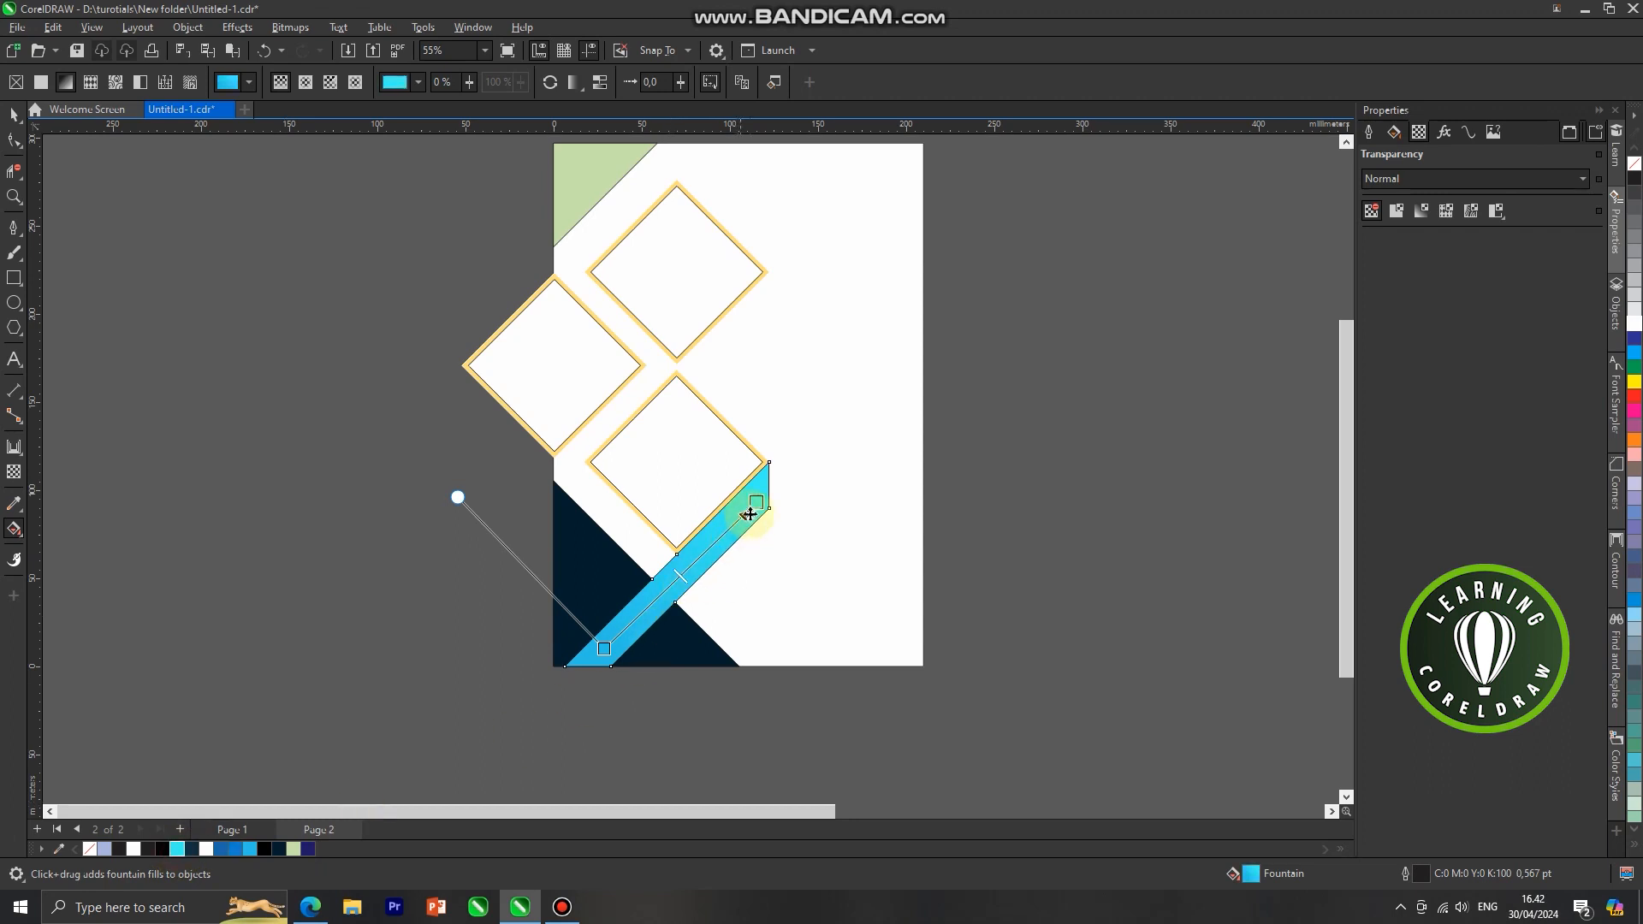
# - Shift the gradient's start point slightly up along the band and finish editing the fill
pyautogui.scroll(1, 740, 580)
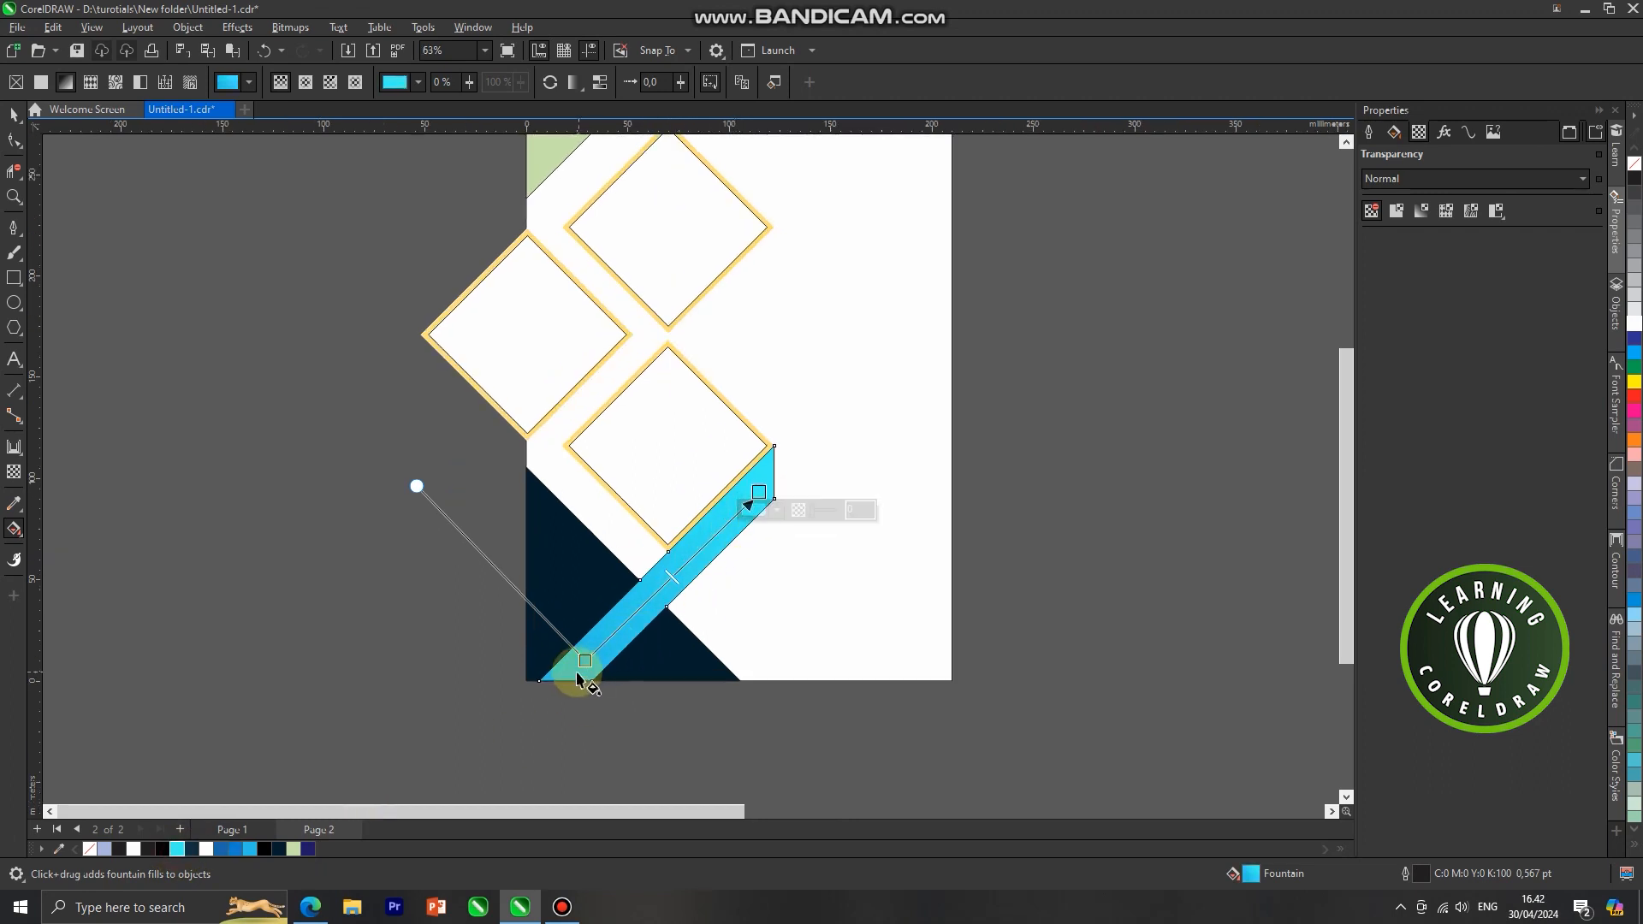
pyautogui.moveTo(583, 661); pyautogui.dragTo(591, 650)
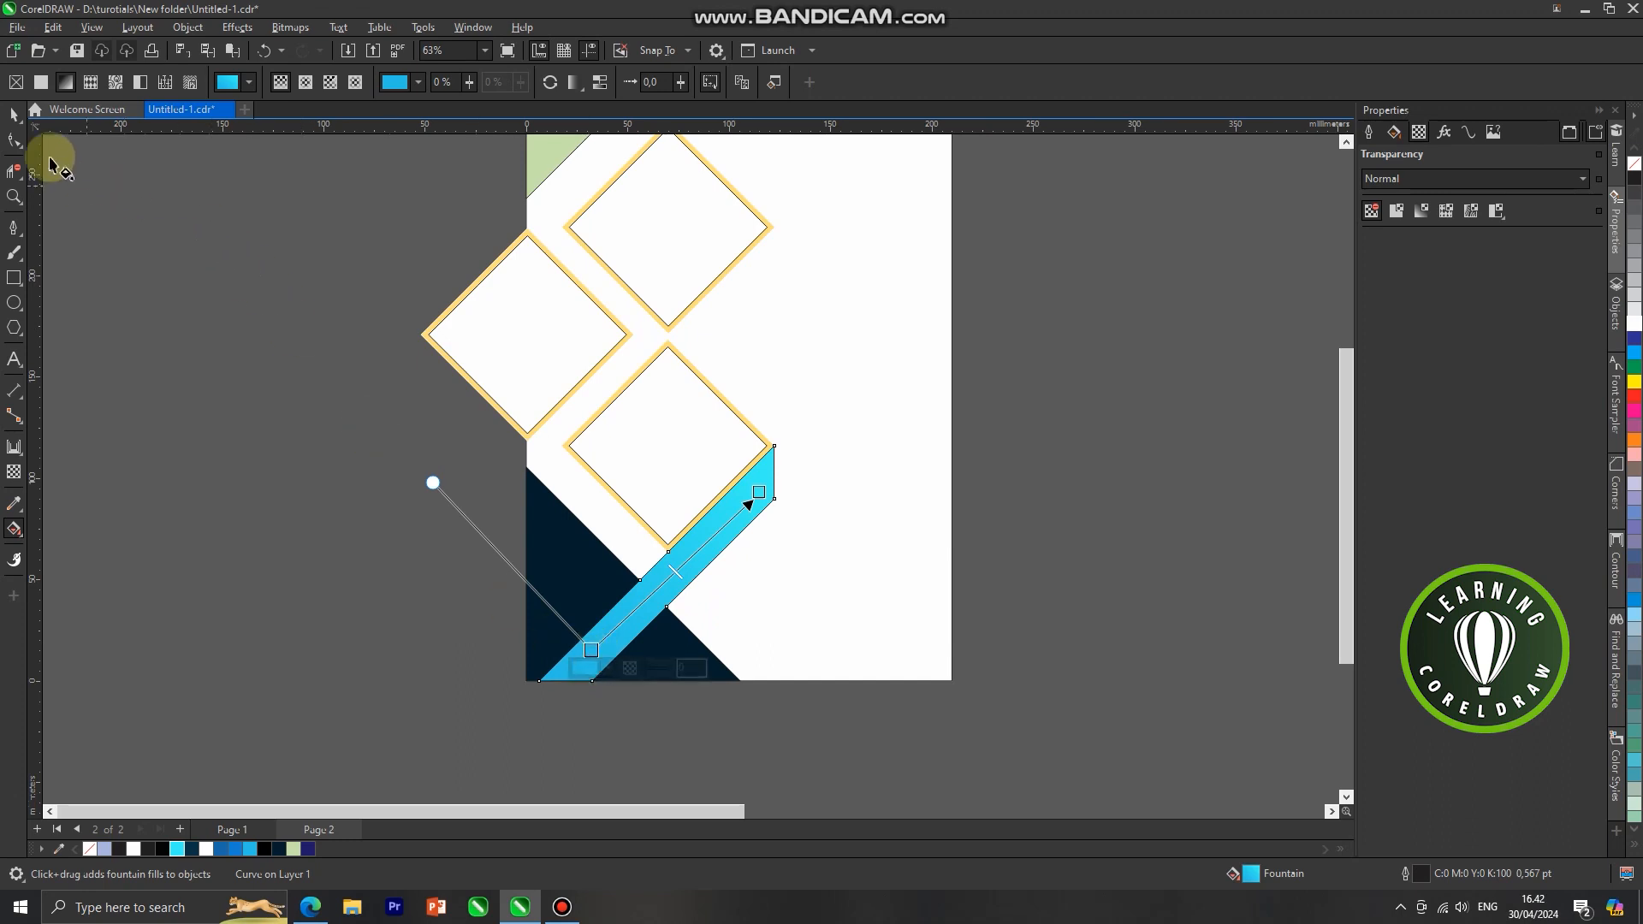
pyautogui.click(15, 113)
pyautogui.scroll(-2, 752, 563)
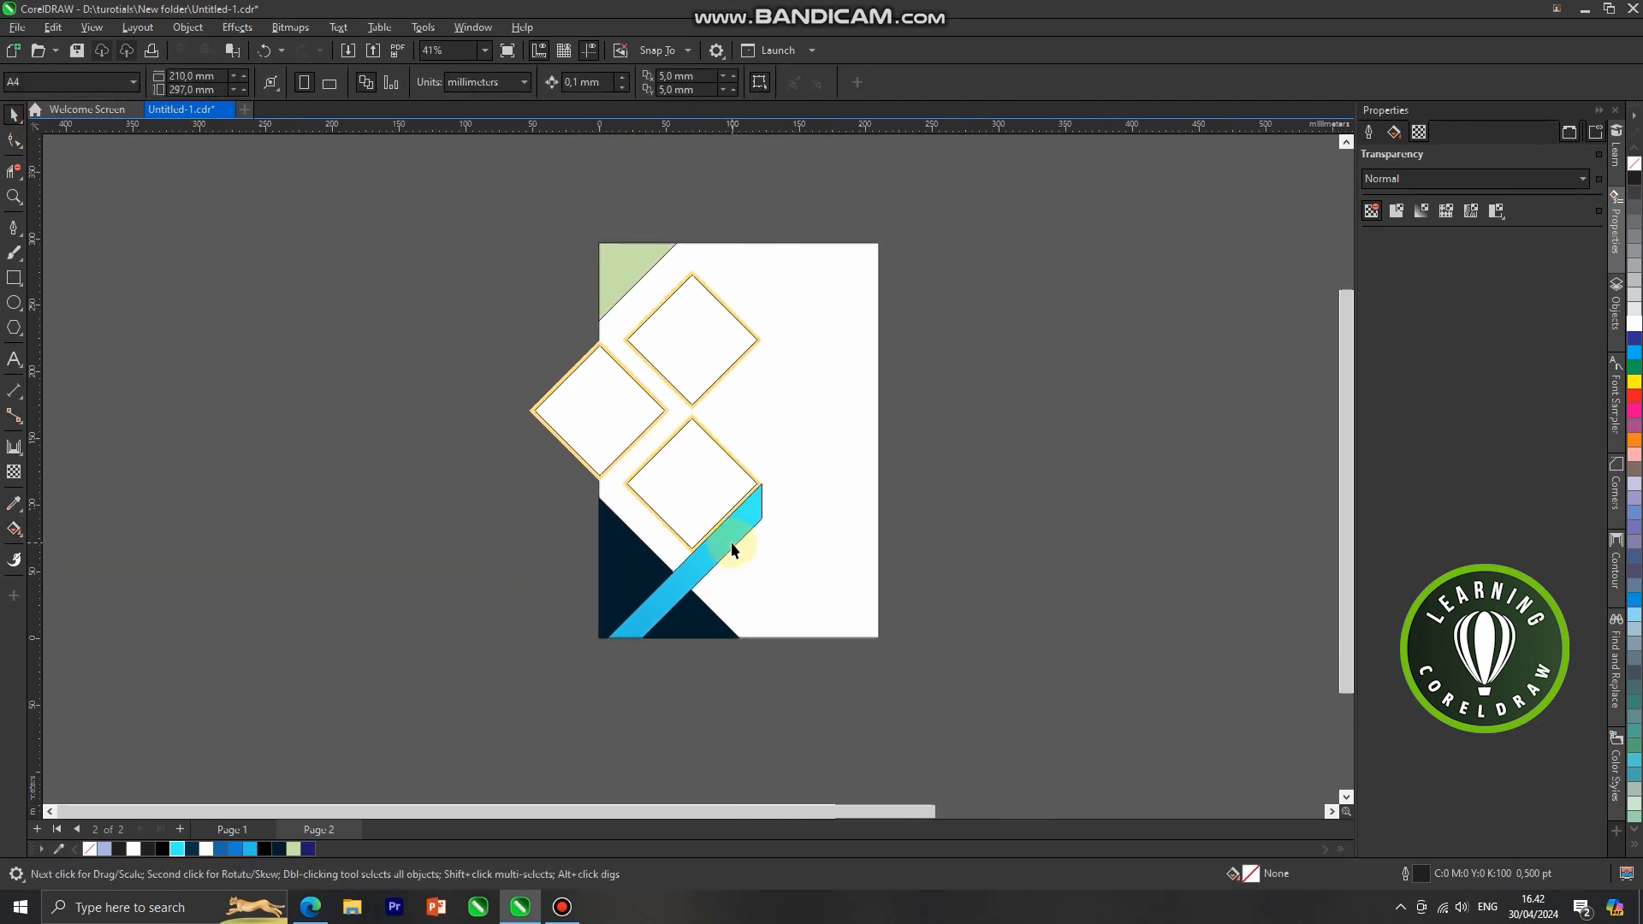
# - Paste a copy of the gradient band in place and undo the paste
pyautogui.scroll(3, 731, 542)
pyautogui.click(729, 534)
pyautogui.rightClick(729, 533)
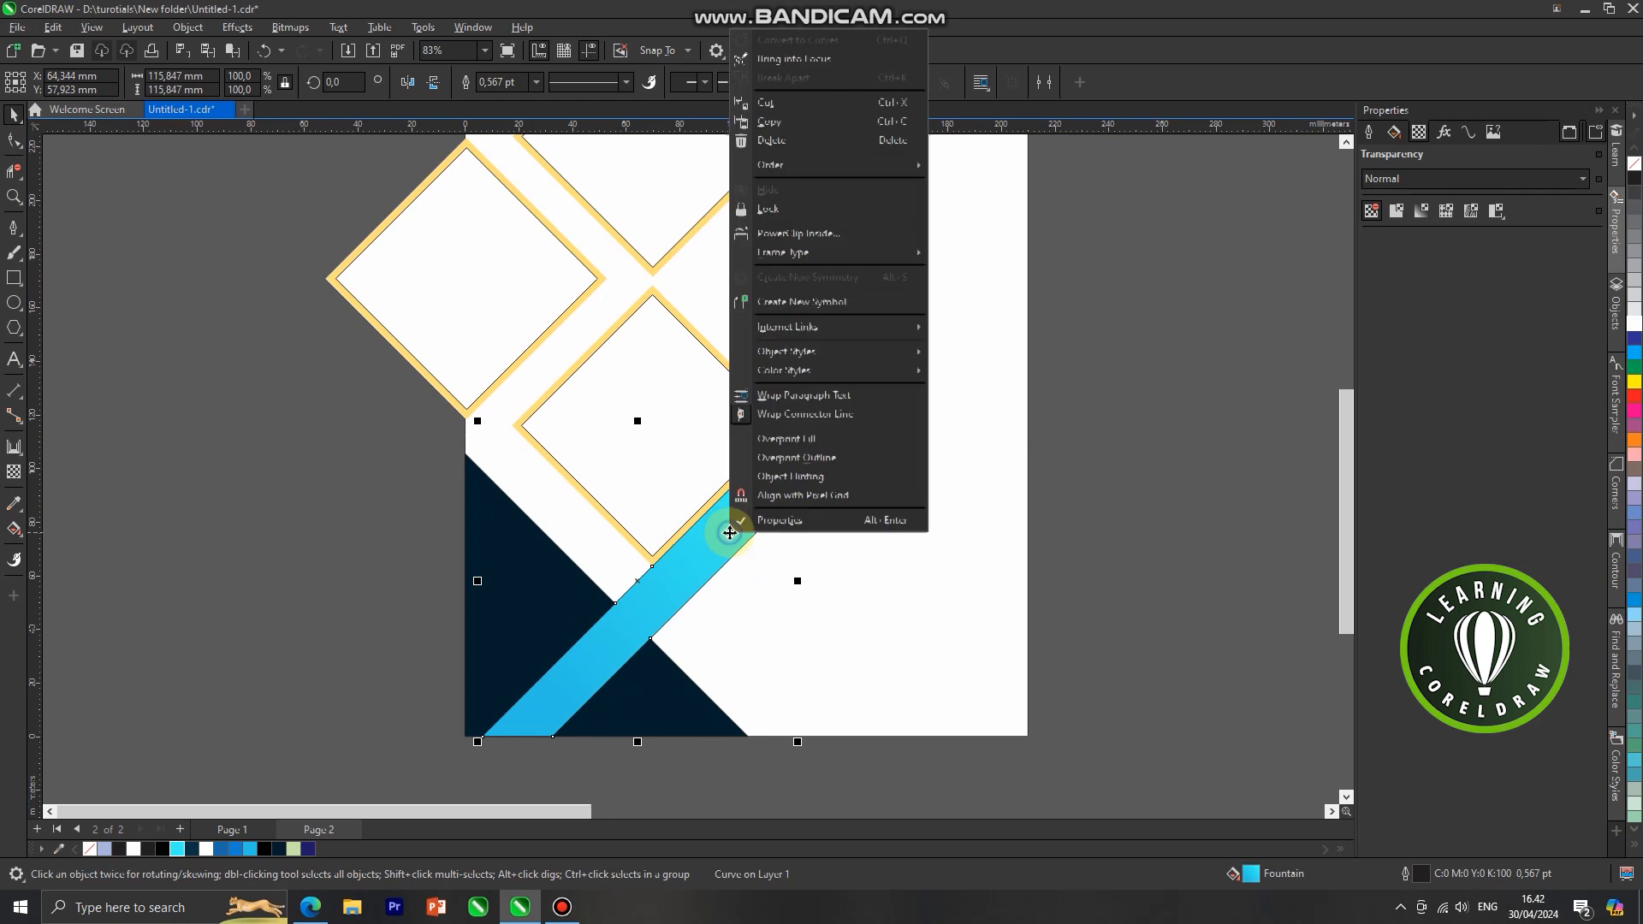
pyautogui.click(787, 128)
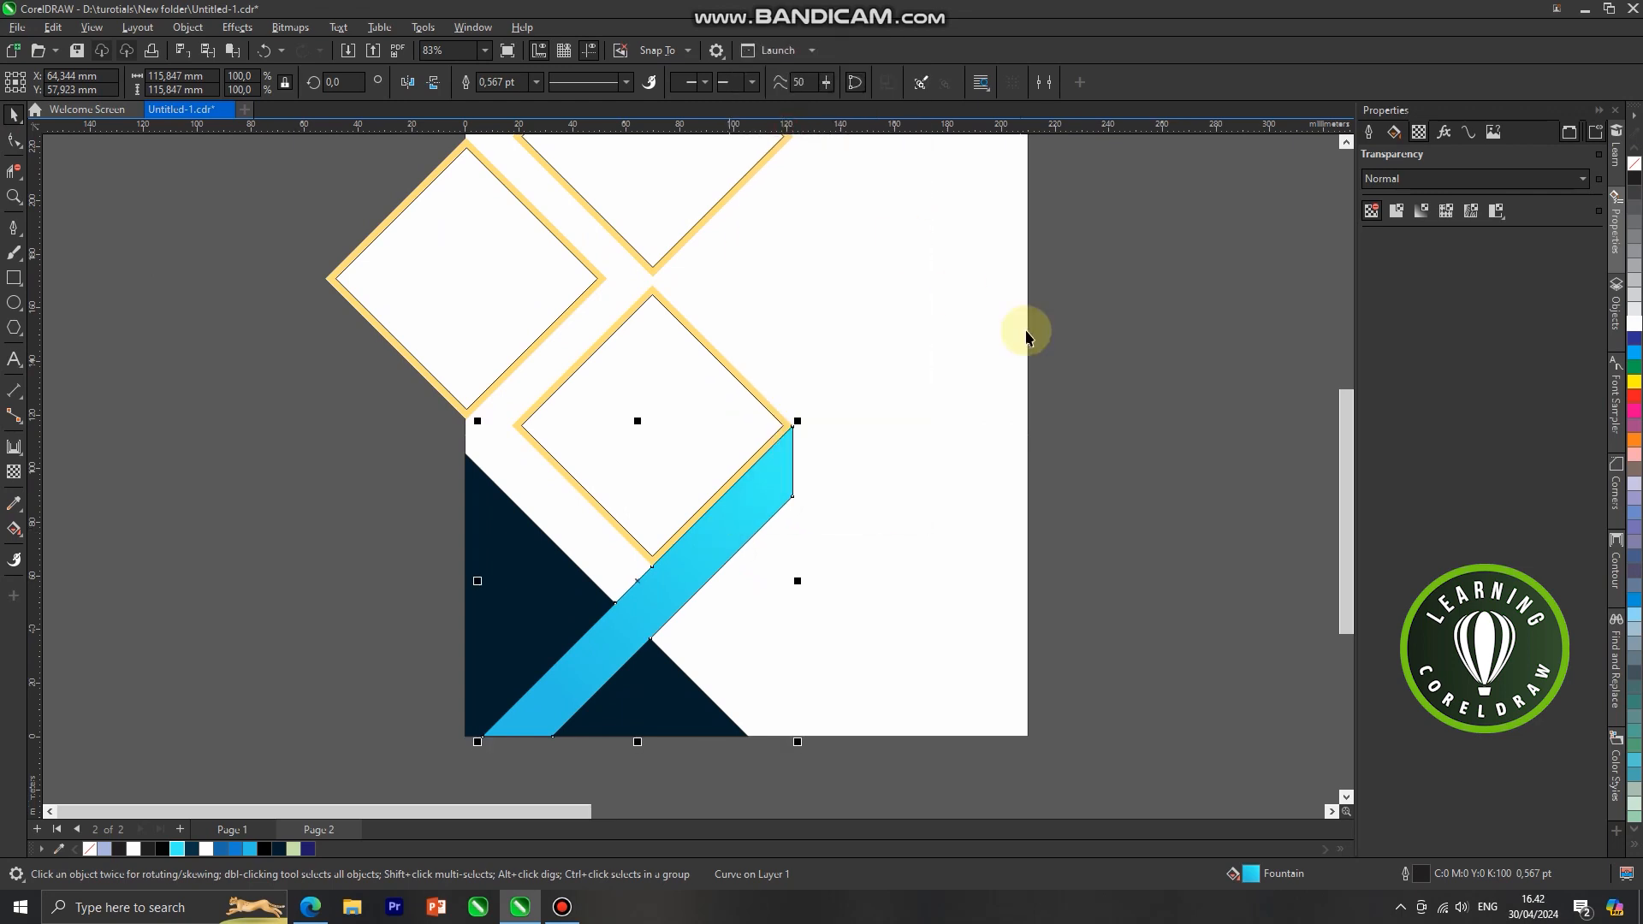
pyautogui.rightClick(1068, 328)
pyautogui.click(1065, 486)
pyautogui.scroll(-2, 749, 470)
pyautogui.click(702, 545)
pyautogui.hotkey('ctrl', 'z')
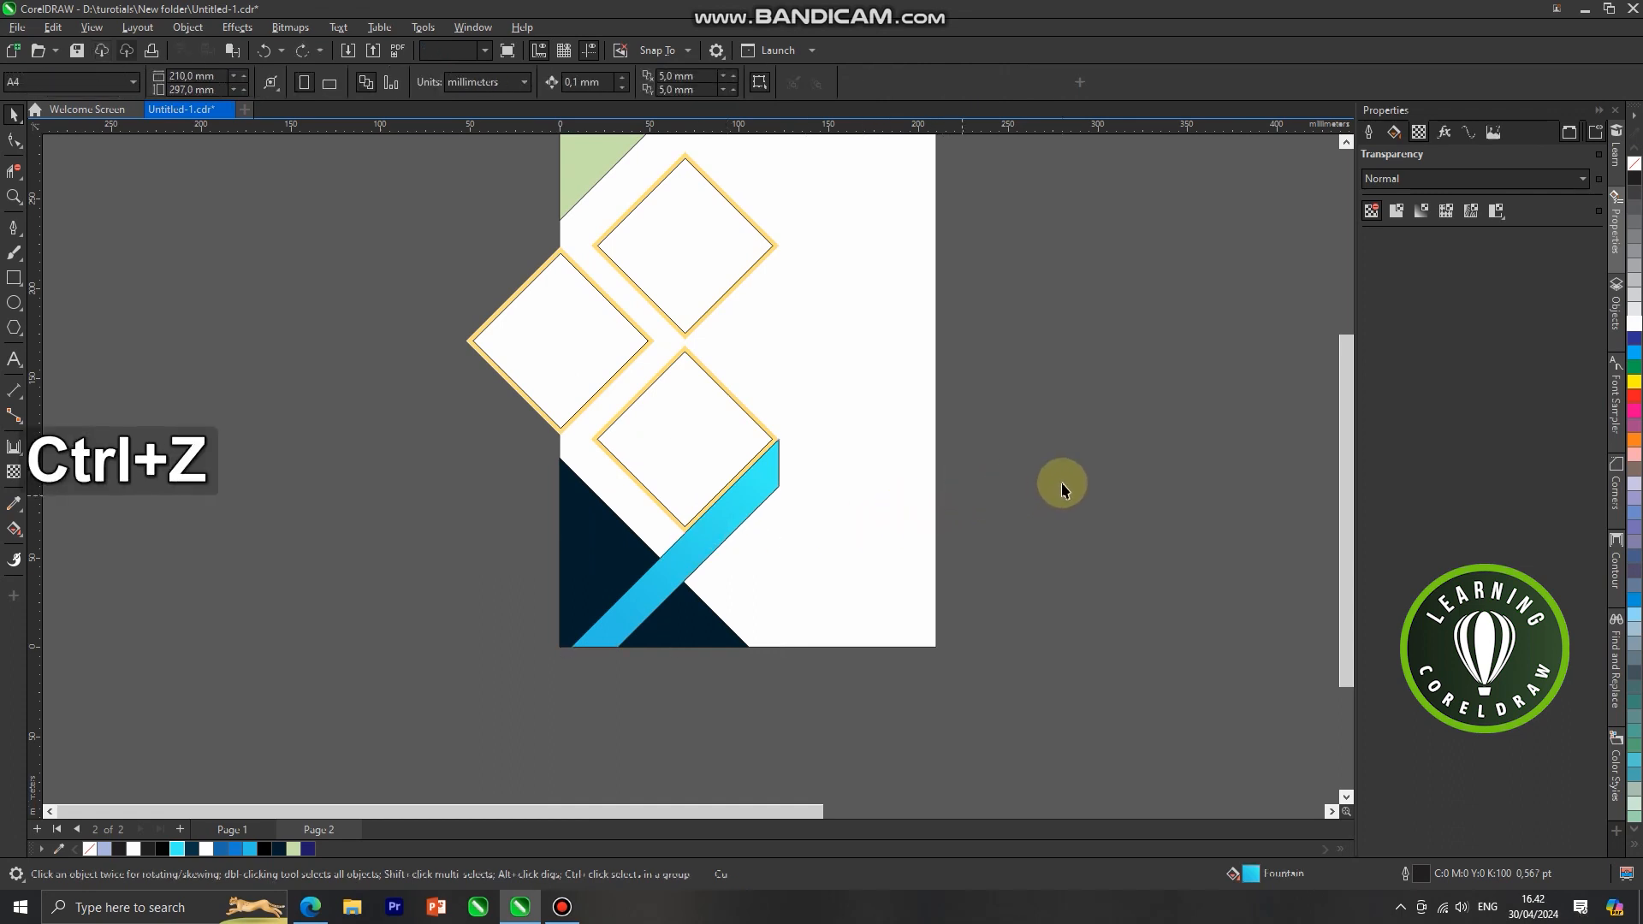
# - Fillet the lower corner node at the band's upper-right end with a 12 mm radius using the Corners docker
pyautogui.scroll(1, 802, 513)
pyautogui.click(752, 495)
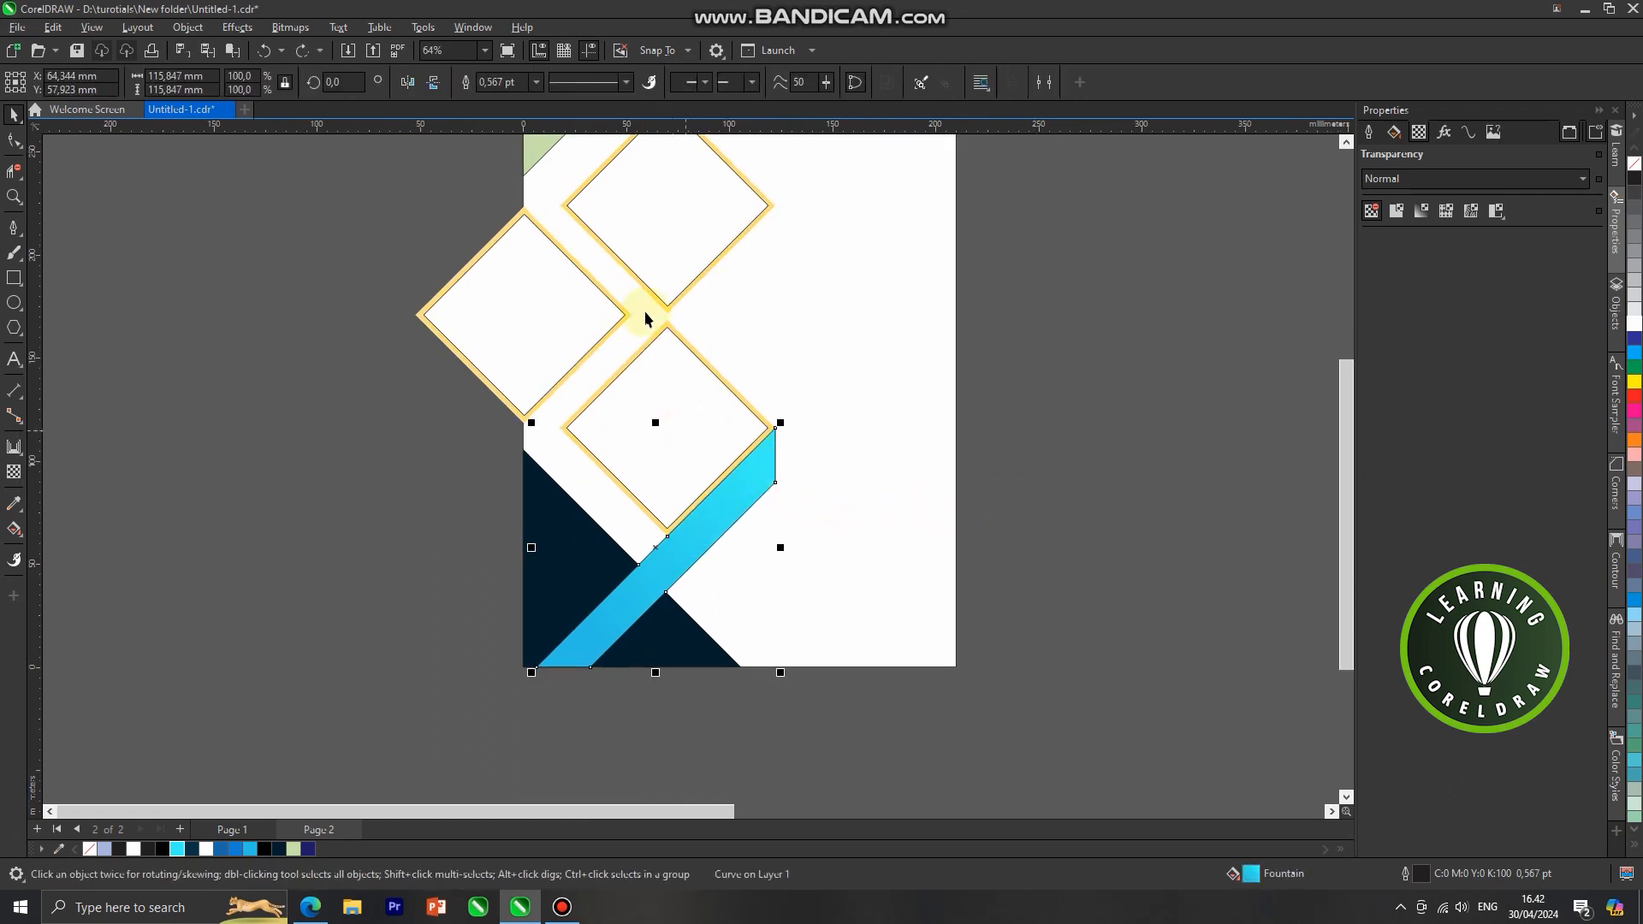
pyautogui.click(471, 27)
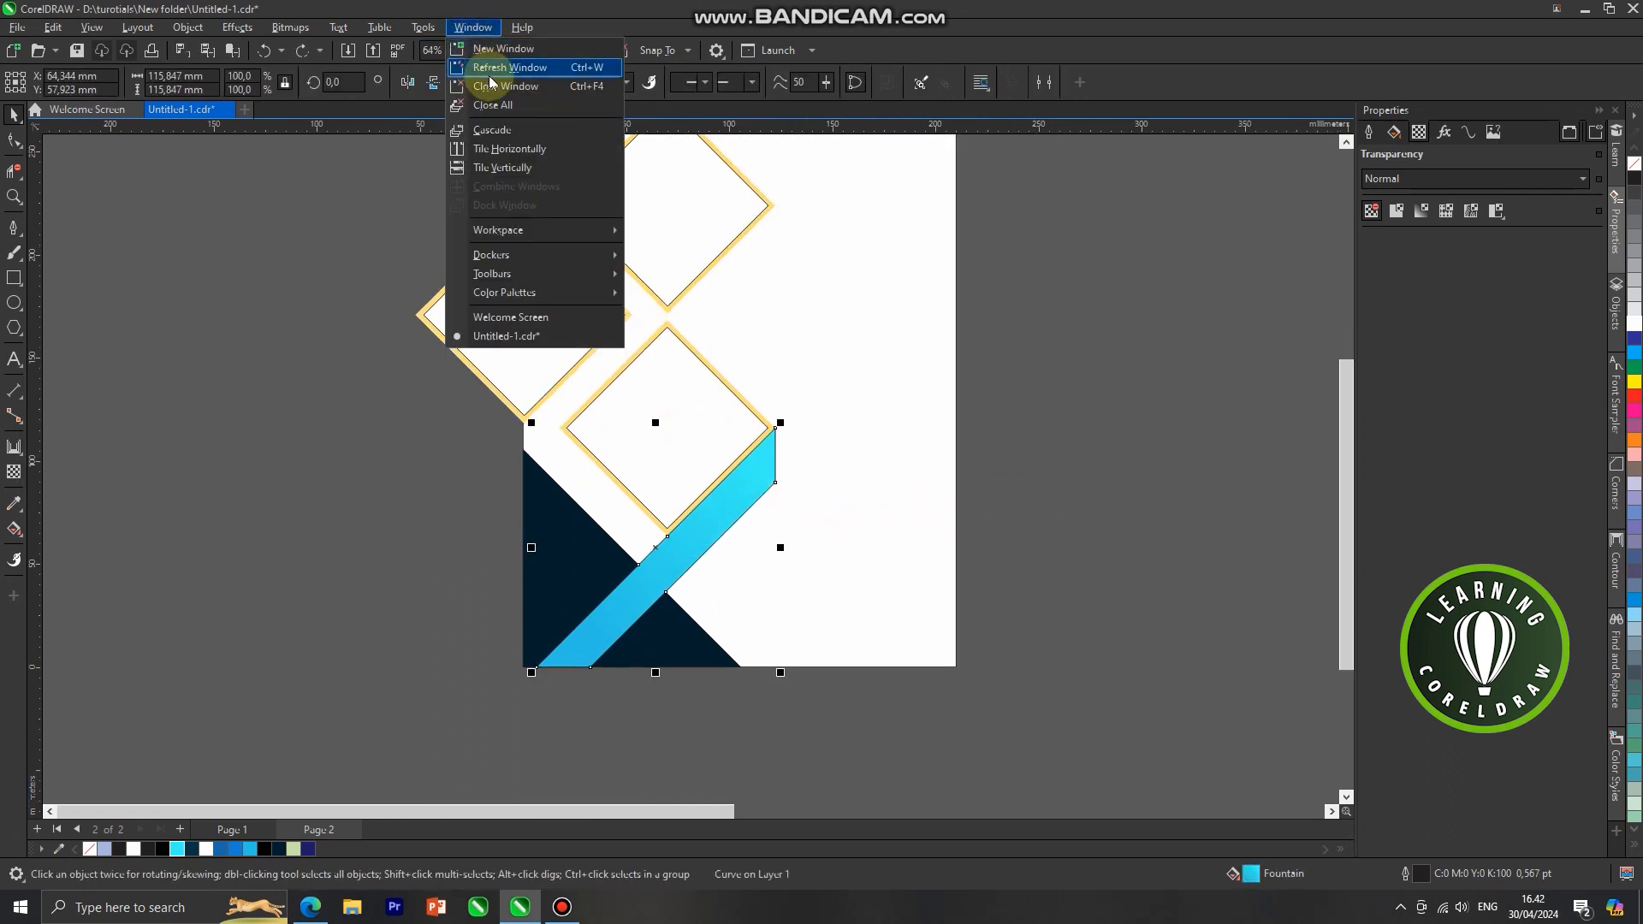
pyautogui.moveTo(508, 256)
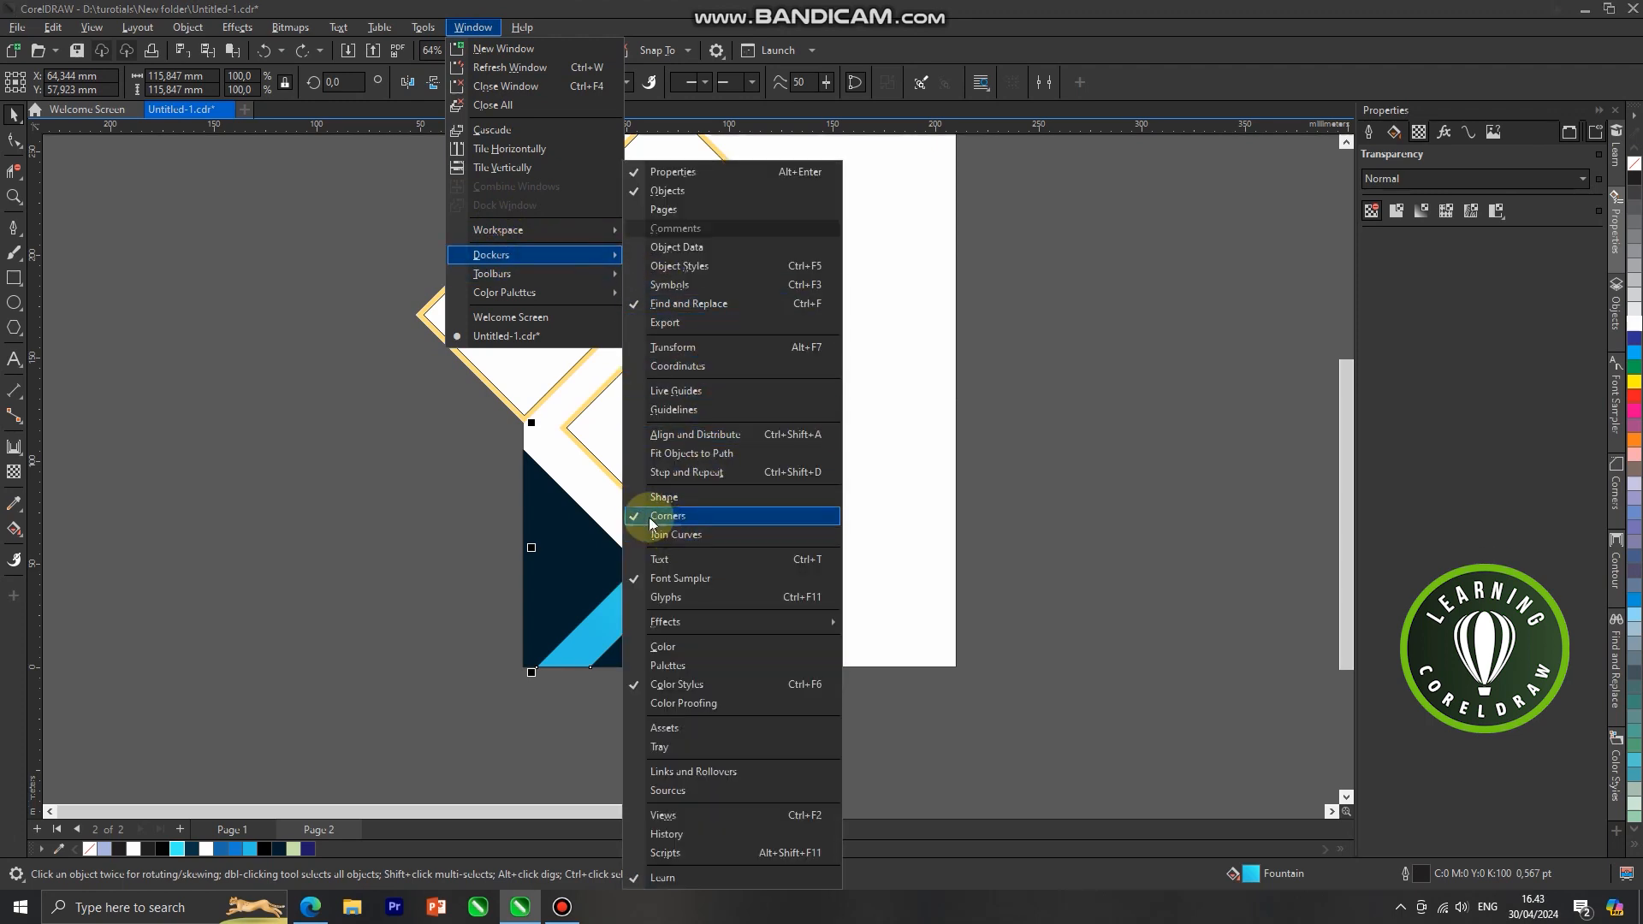
pyautogui.click(1034, 518)
pyautogui.scroll(1, 710, 523)
pyautogui.click(712, 519)
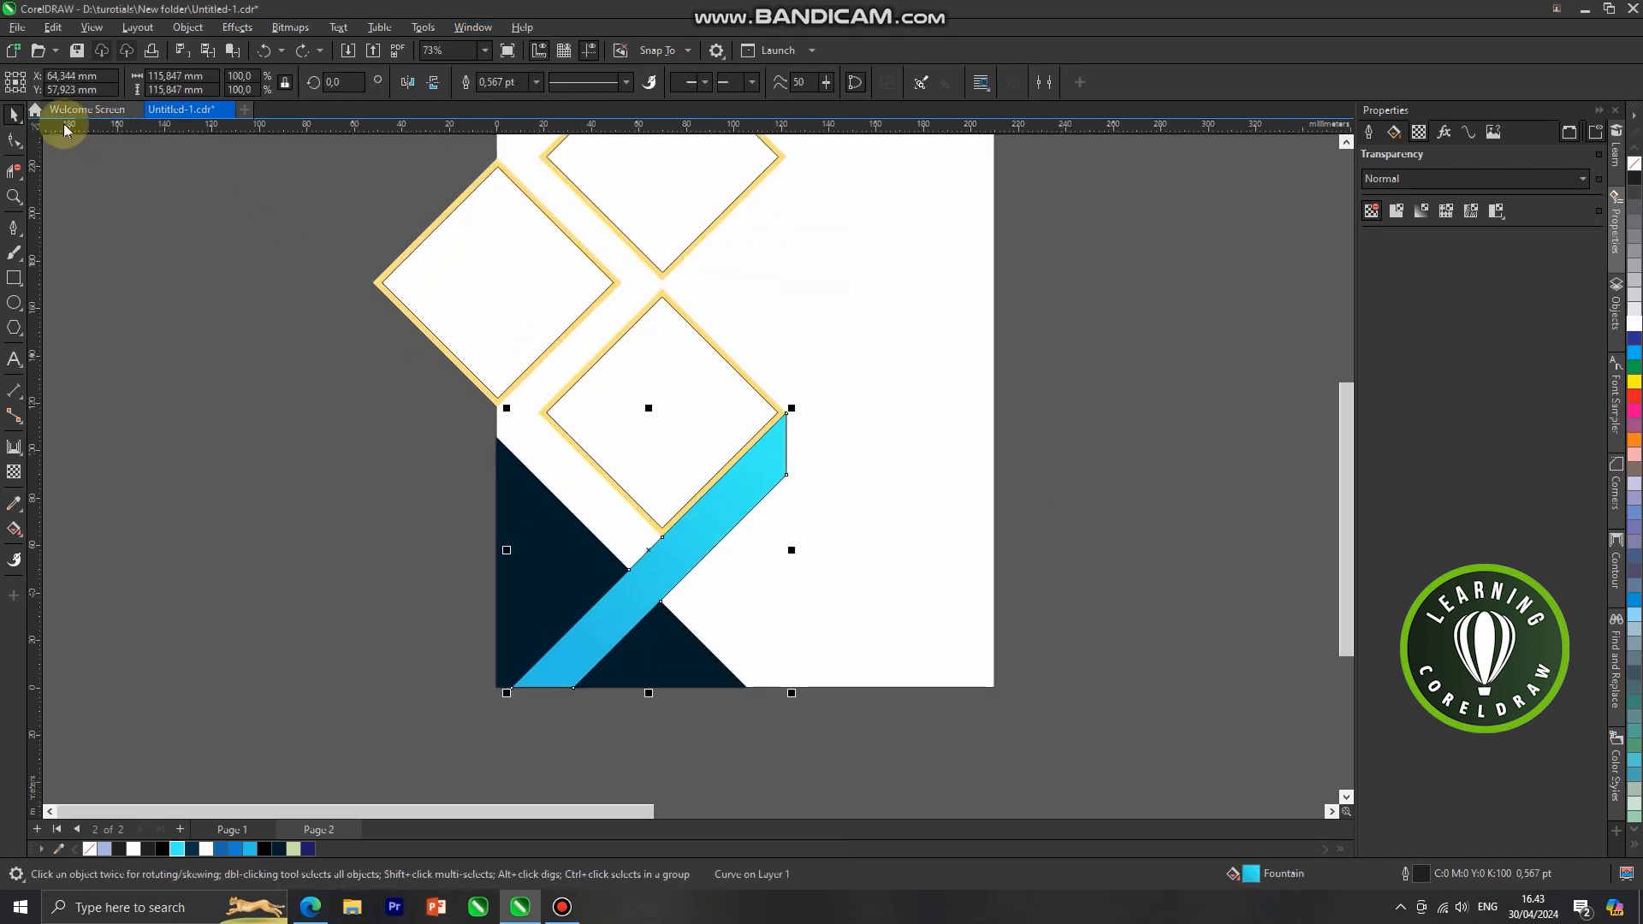
pyautogui.click(14, 142)
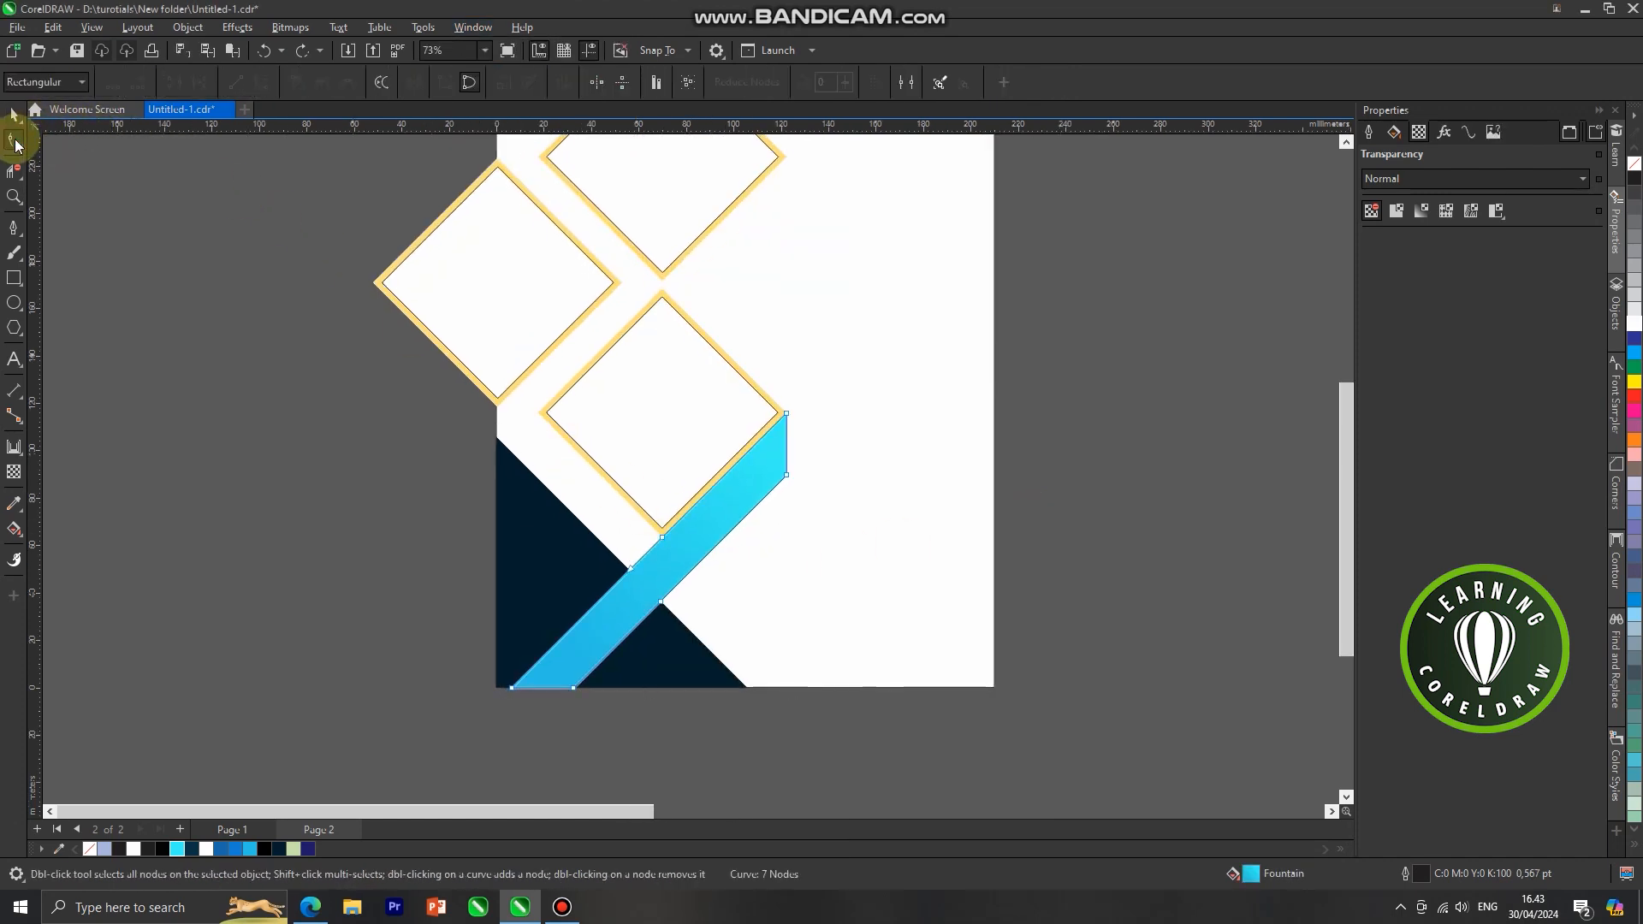
pyautogui.click(786, 476)
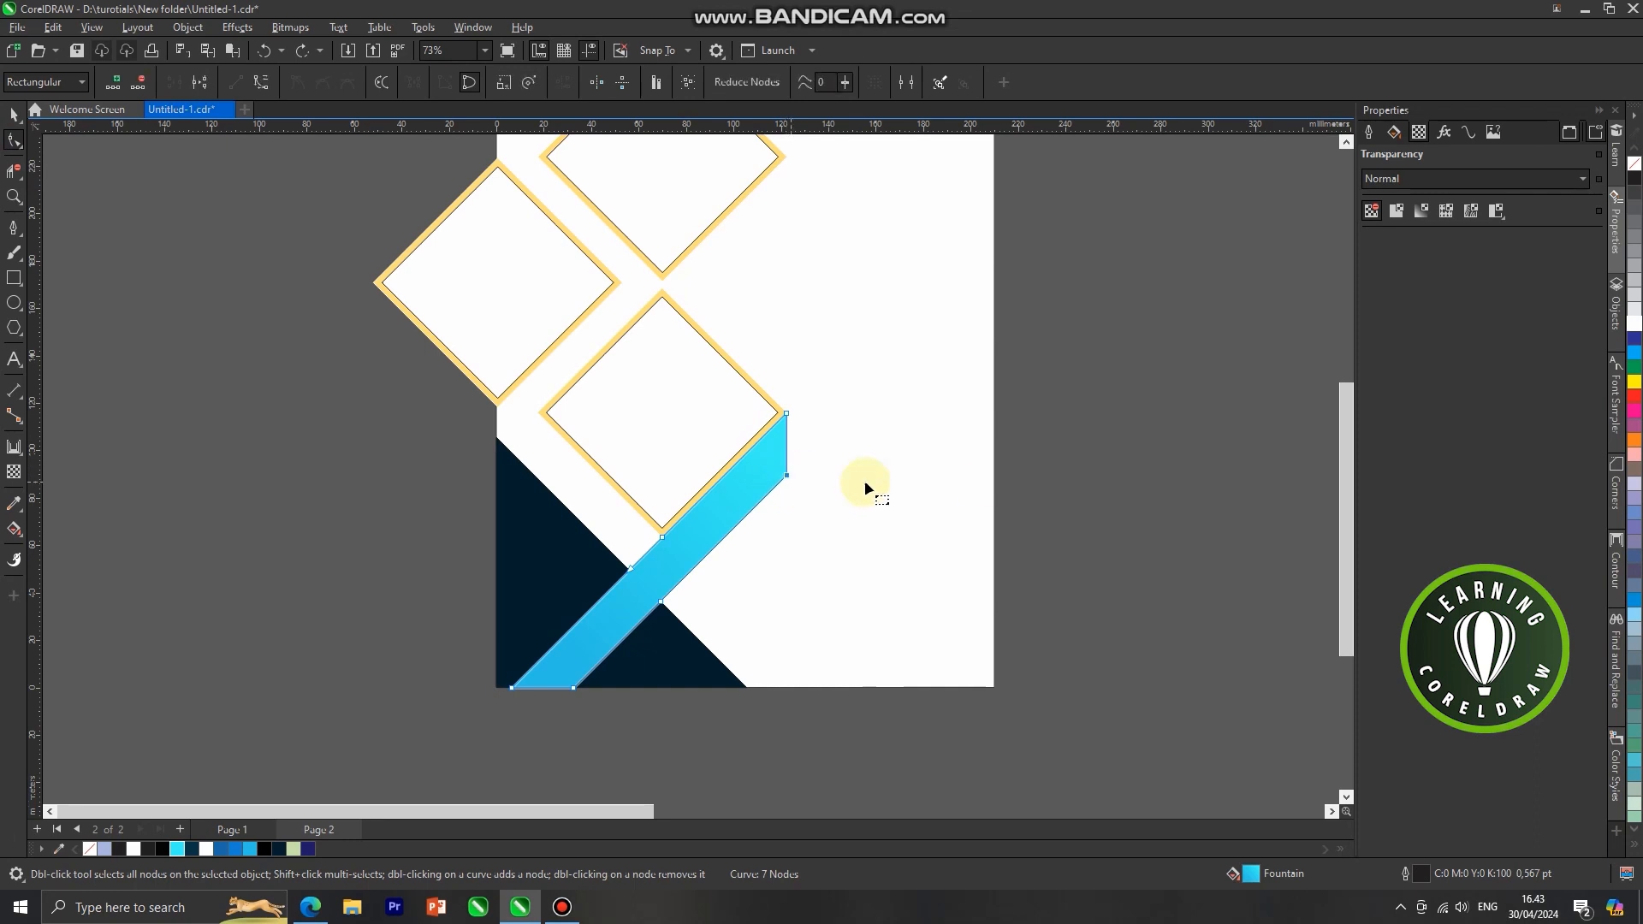
pyautogui.click(1617, 505)
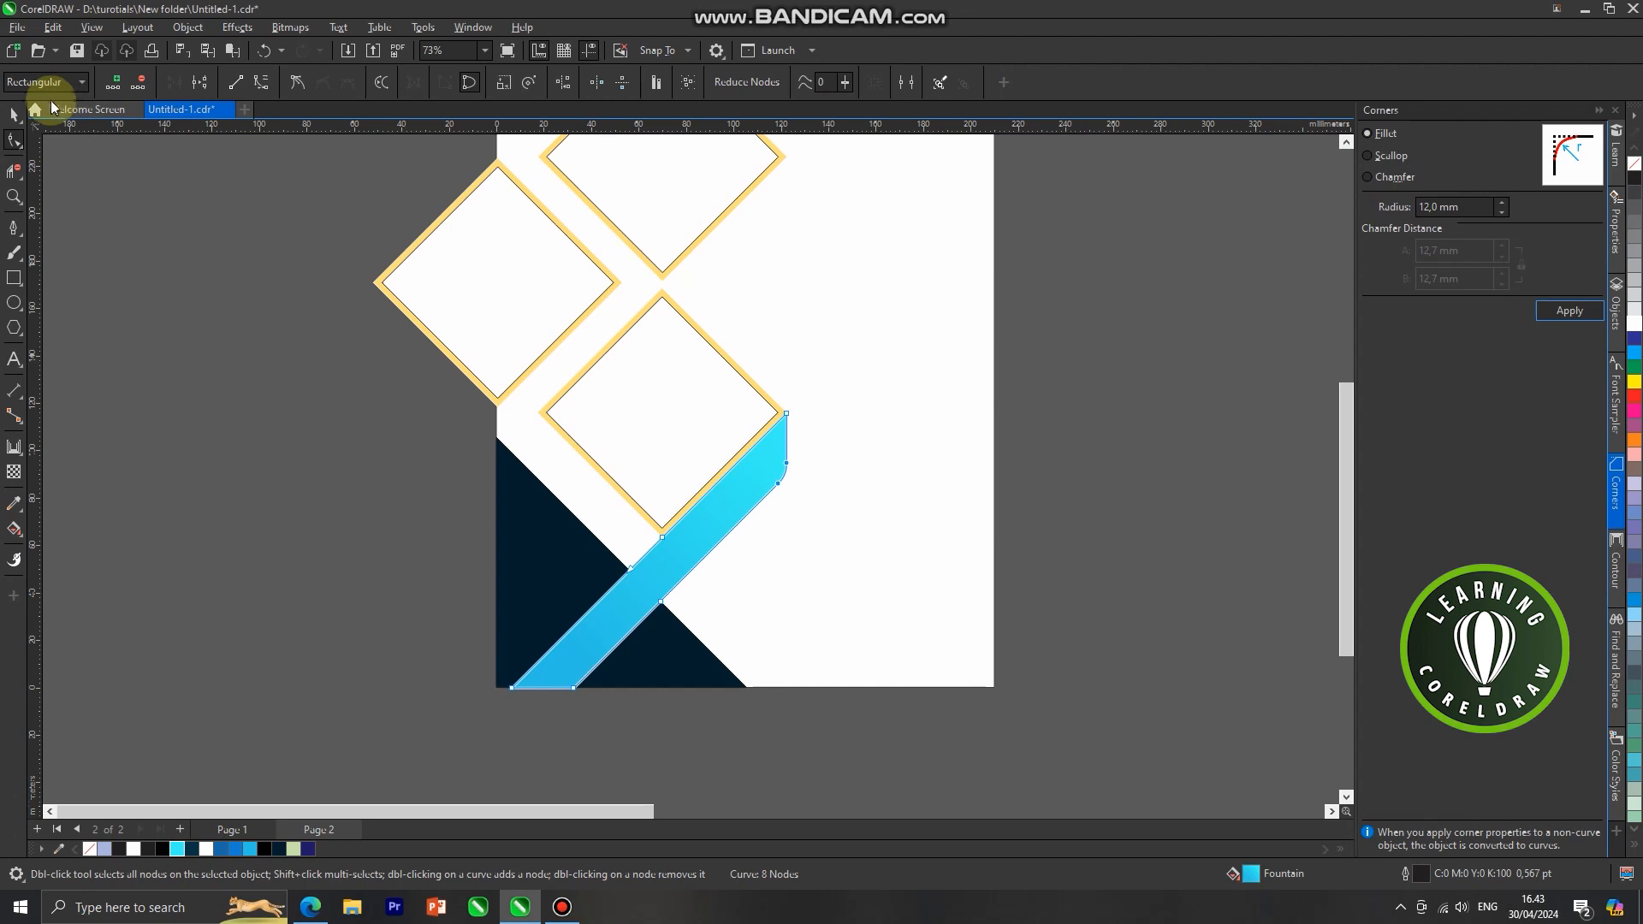
pyautogui.click(15, 114)
pyautogui.click(768, 491)
pyautogui.scroll(-2, 751, 520)
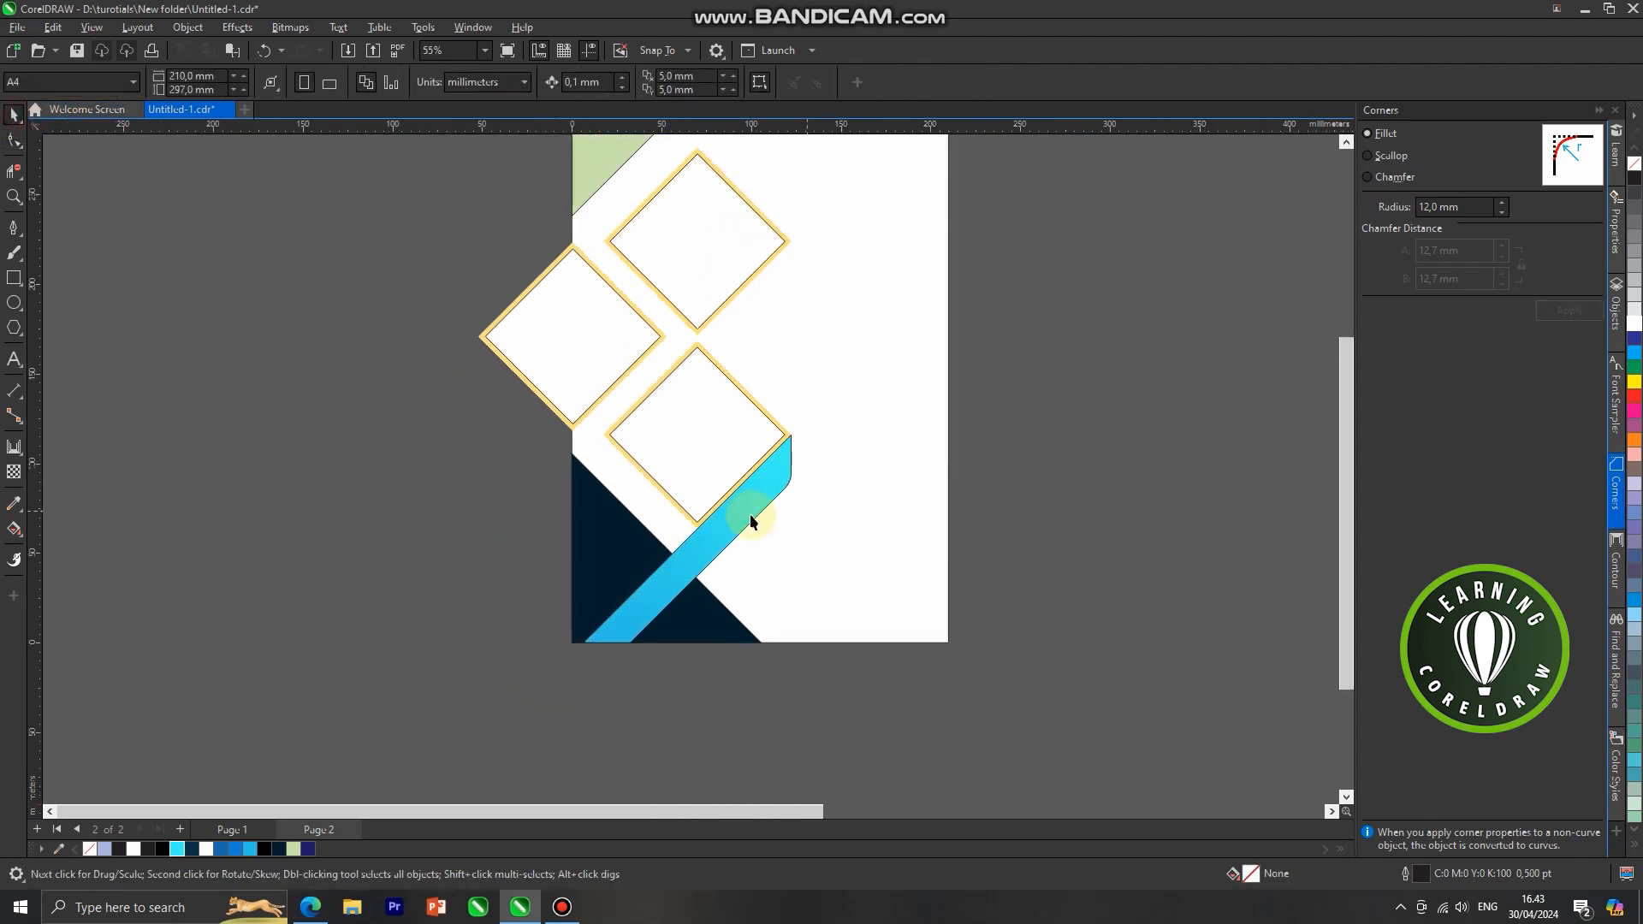
pyautogui.scroll(2, 753, 501)
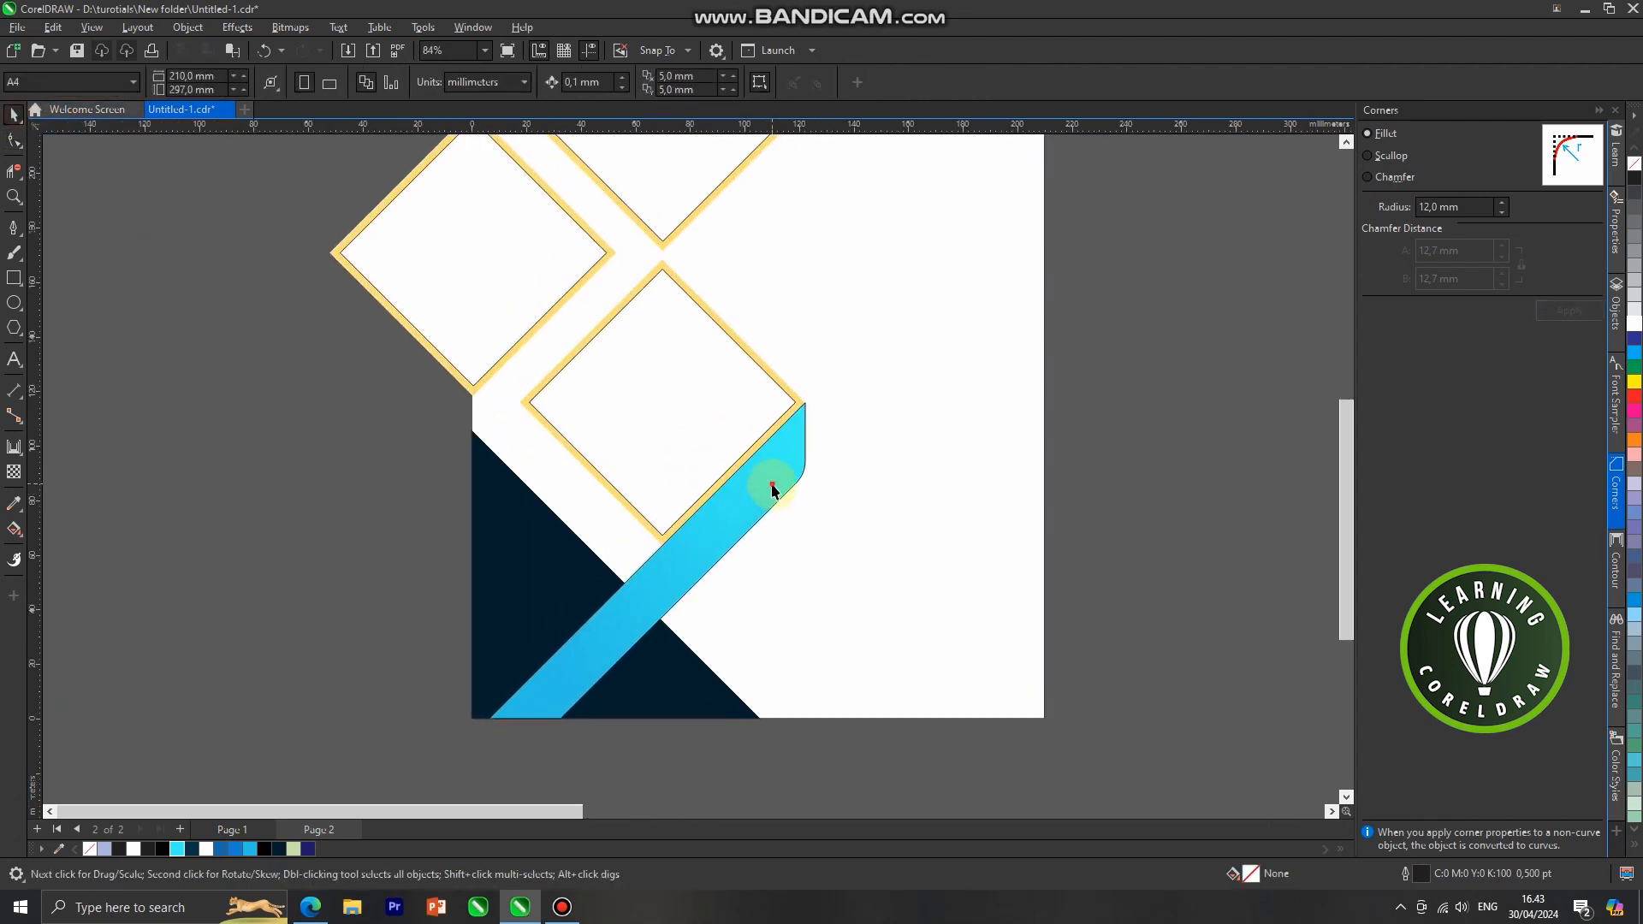
pyautogui.click(772, 483)
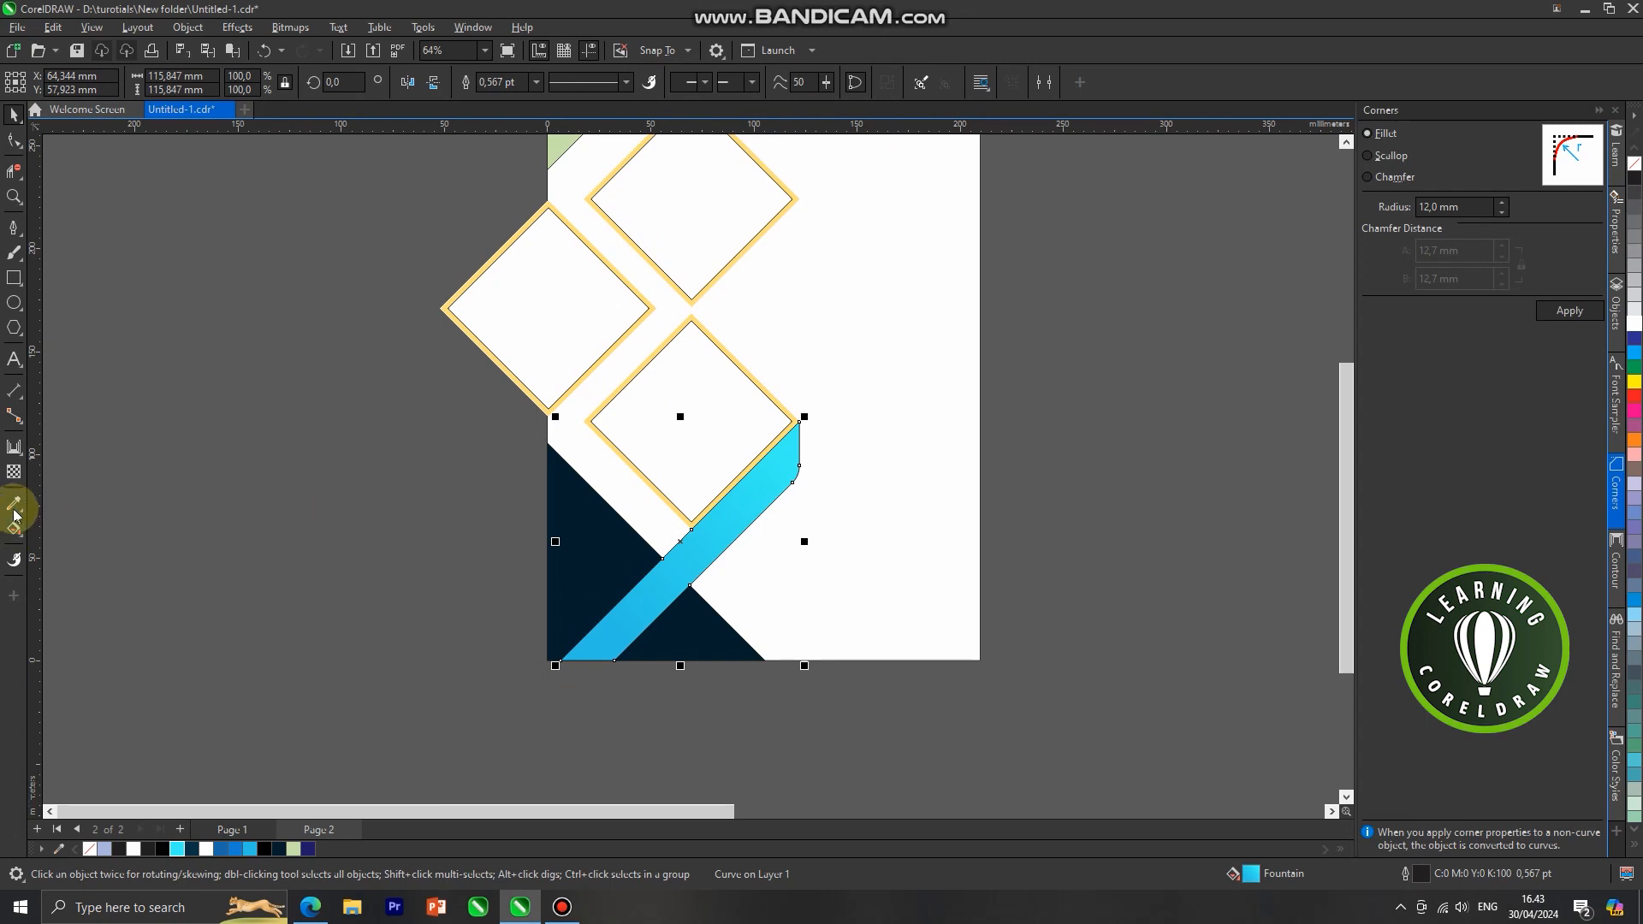
pyautogui.click(14, 528)
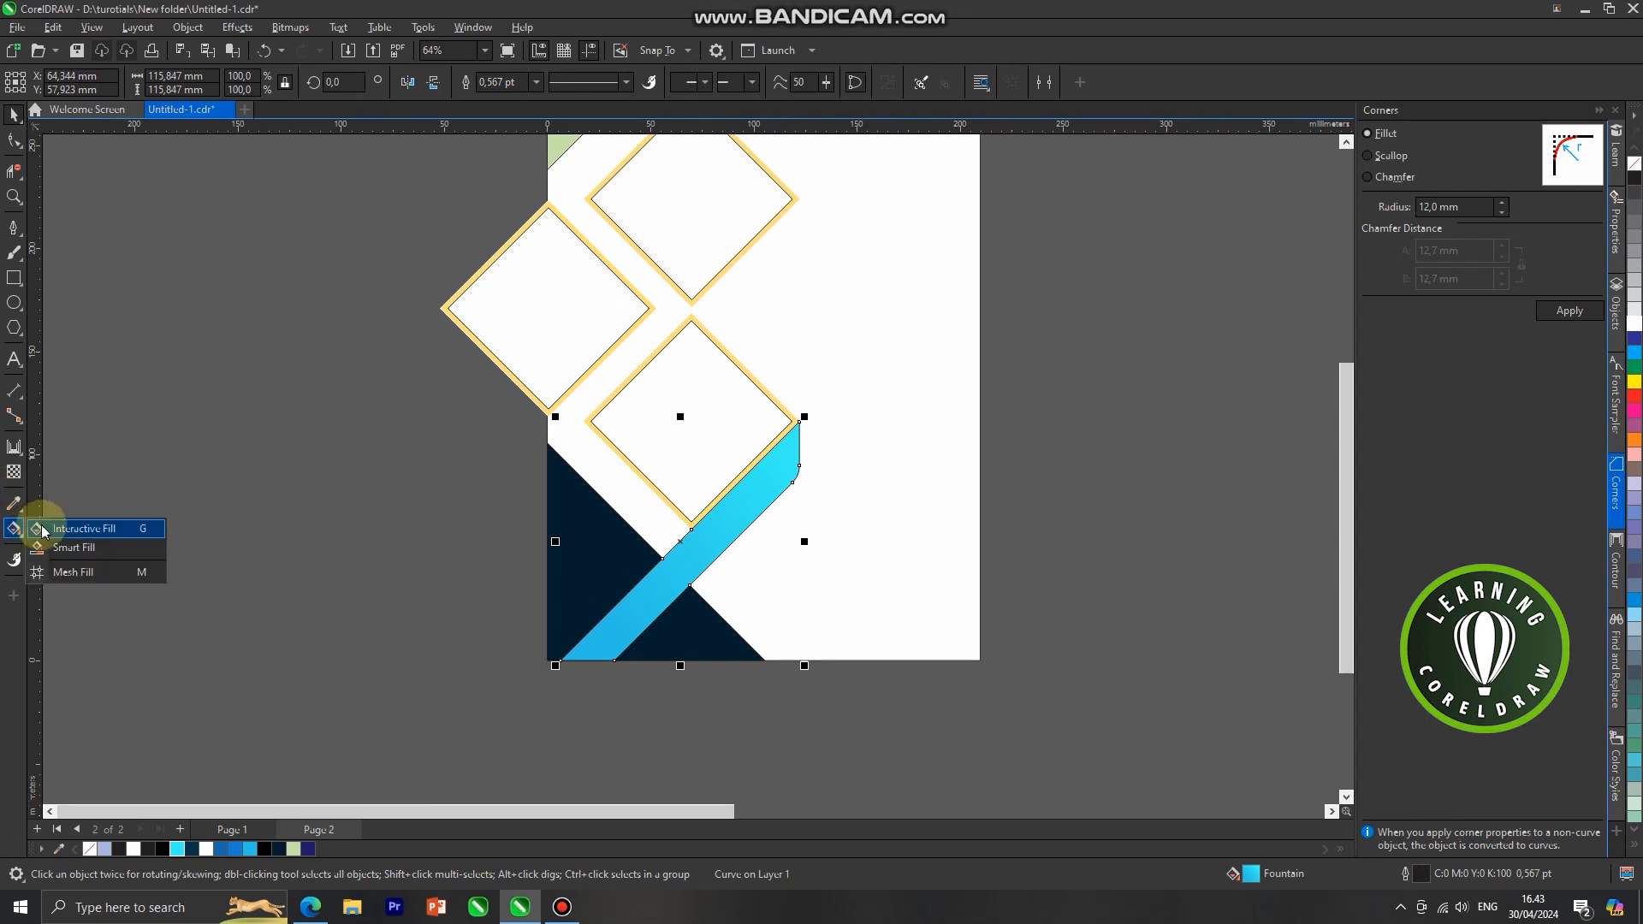
pyautogui.click(341, 418)
# - Duplicate the rounded gradient band in place by copying and pasting it
pyautogui.click(625, 633)
pyautogui.rightClick(668, 580)
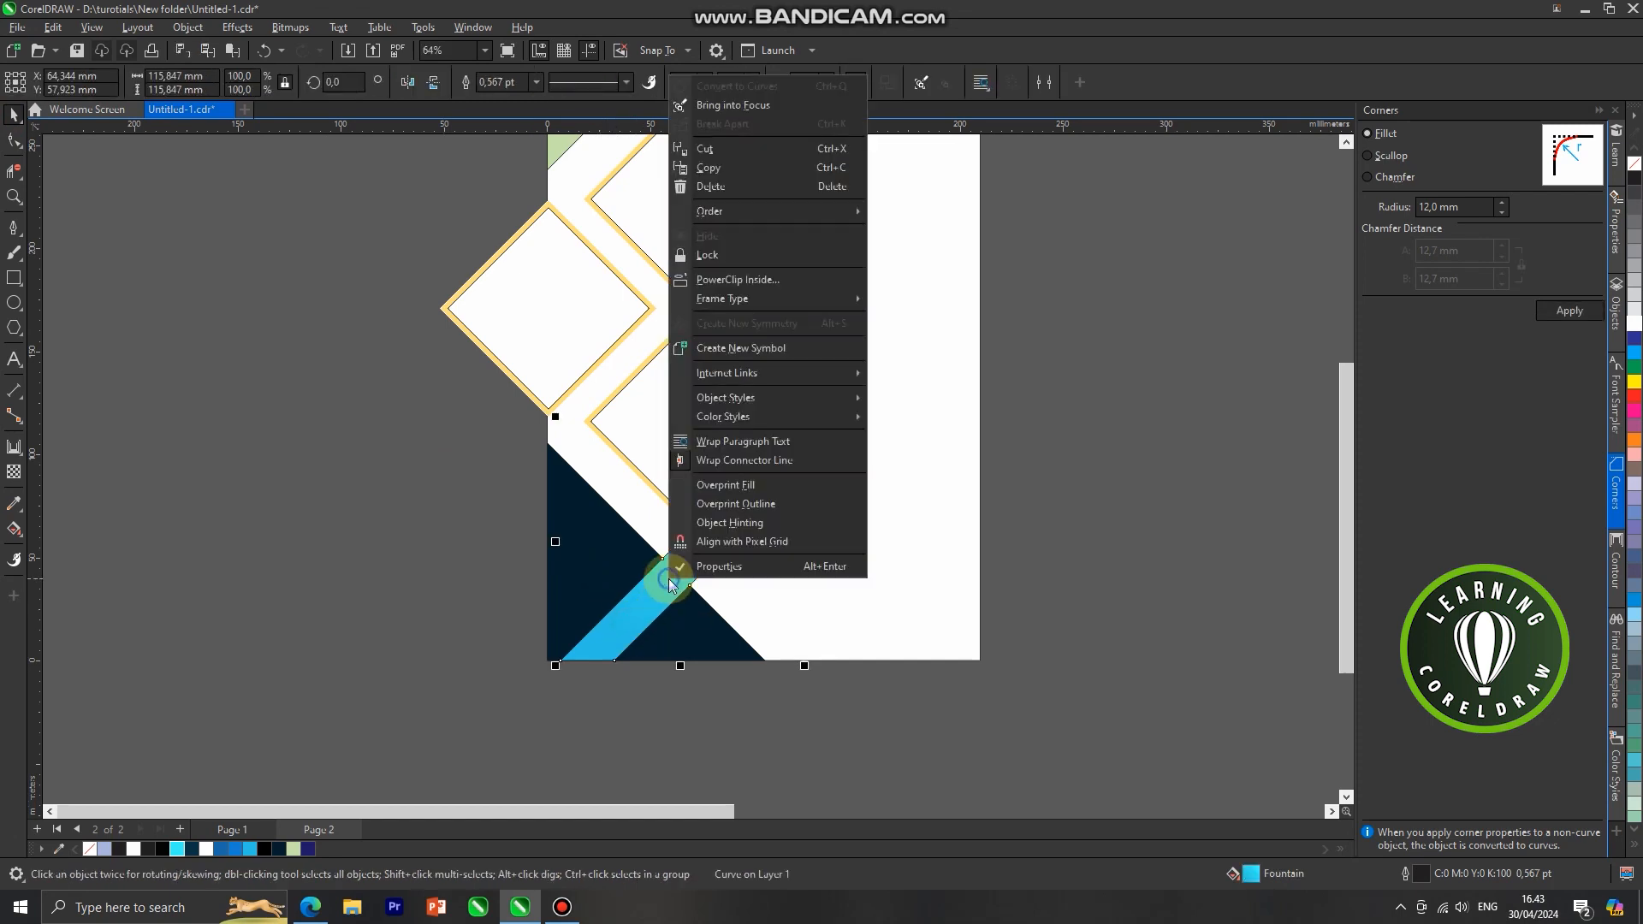
pyautogui.click(727, 167)
pyautogui.rightClick(353, 428)
pyautogui.click(397, 553)
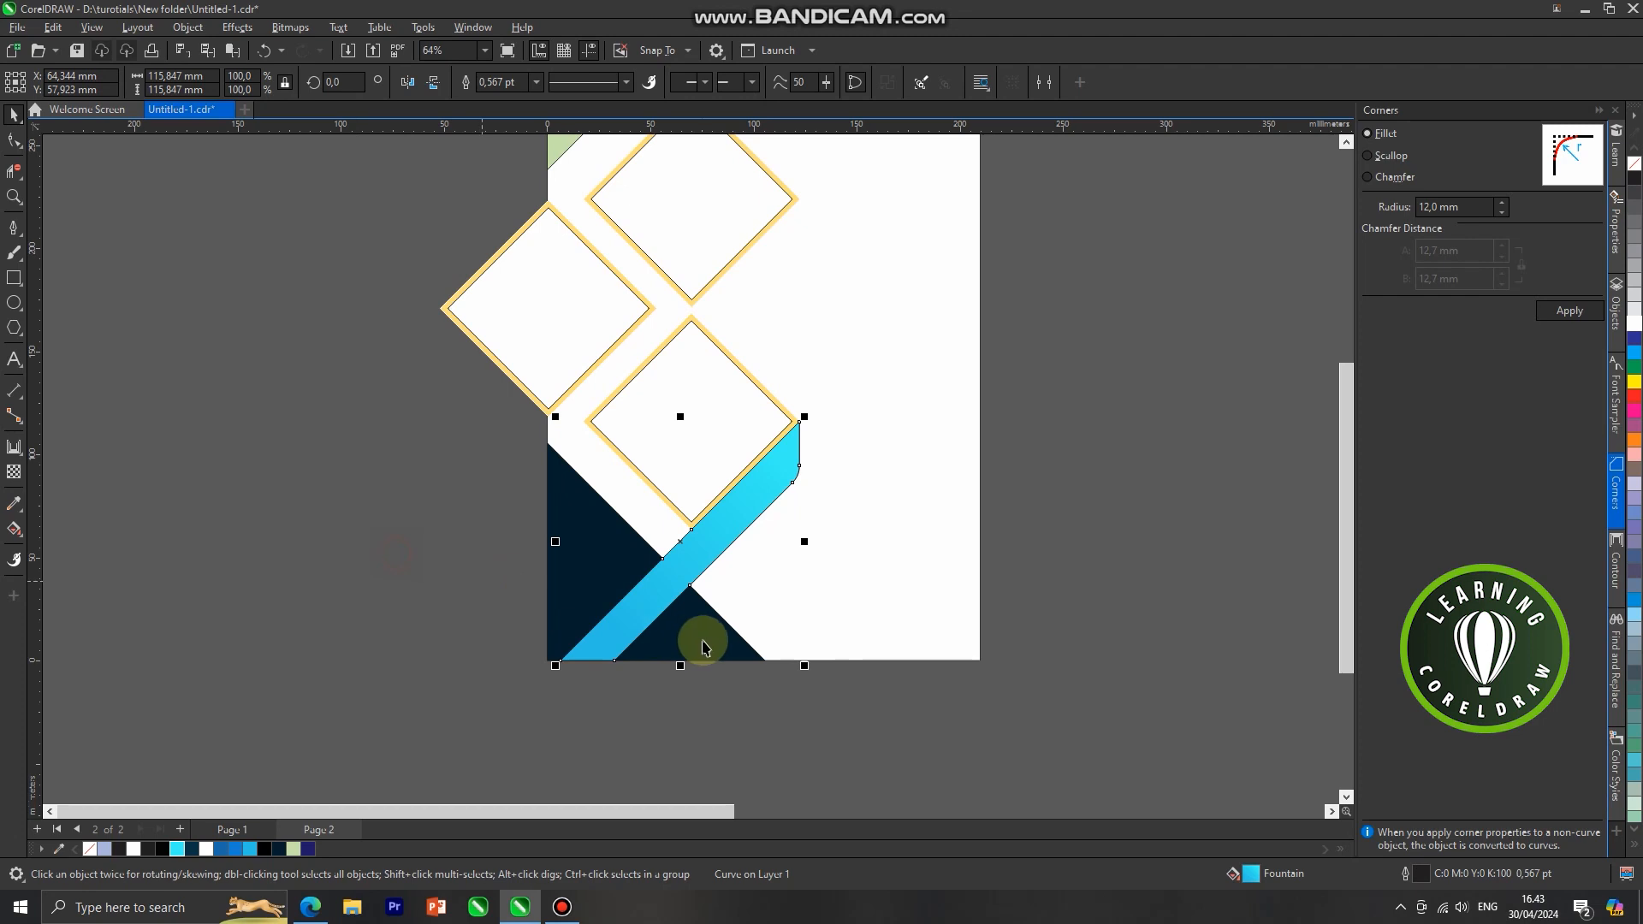
# - Offset one band copy about 5 mm right and 5.5 mm down, and undo the stray move of the other band
pyautogui.scroll(2, 705, 638)
pyautogui.moveTo(689, 502); pyautogui.dragTo(706, 524)
pyautogui.scroll(1, 693, 479)
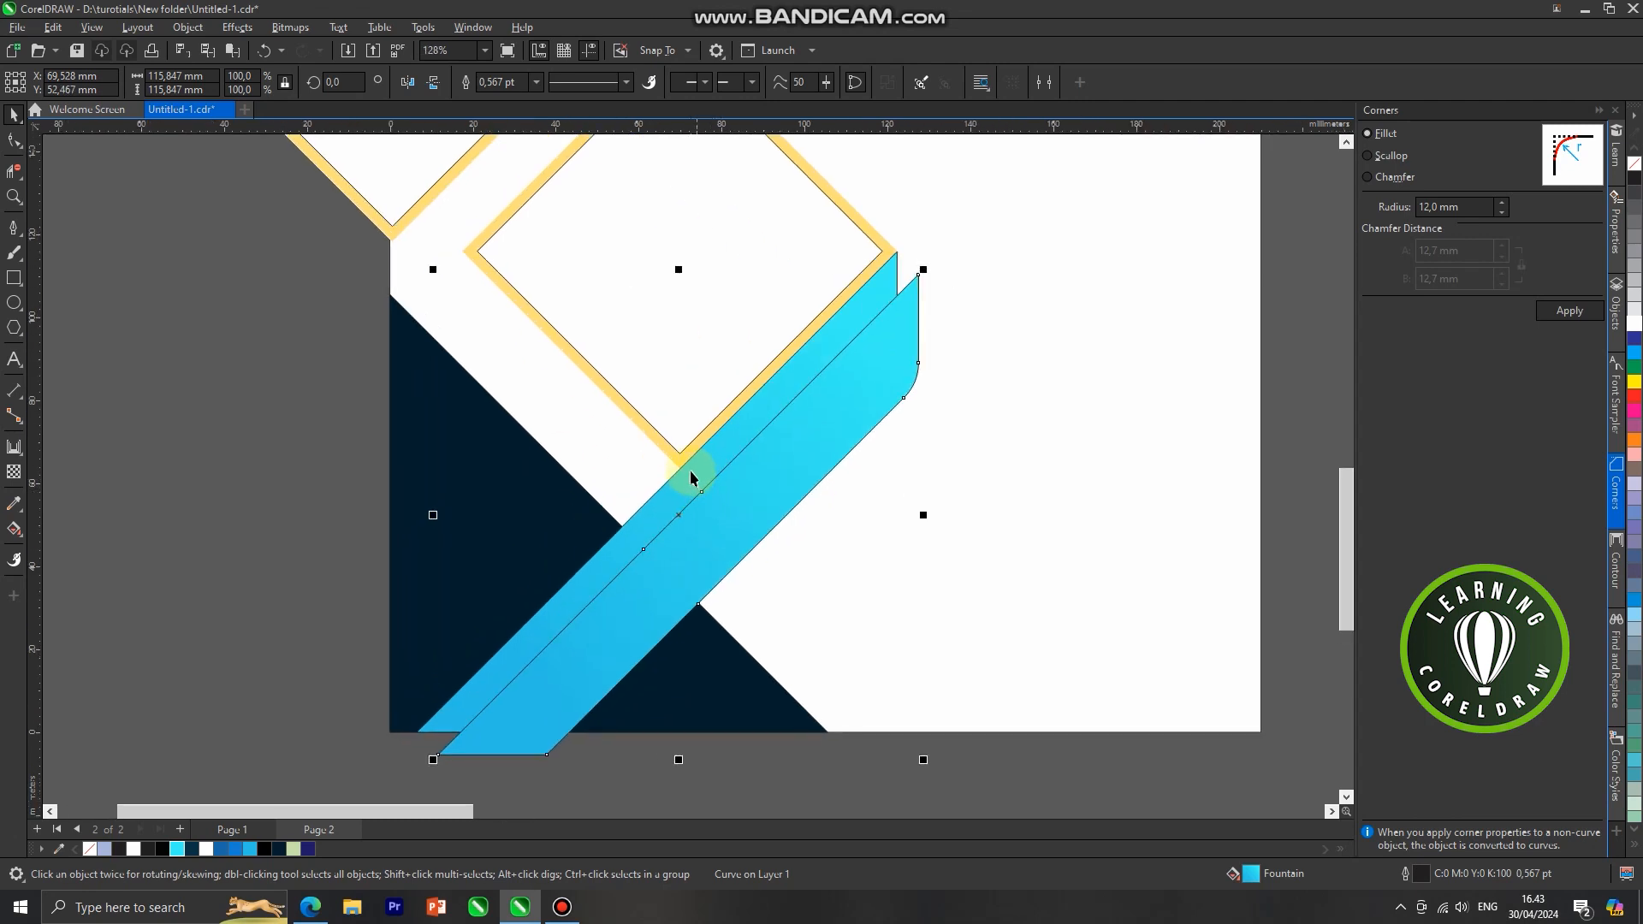
pyautogui.moveTo(659, 473); pyautogui.dragTo(570, 398)
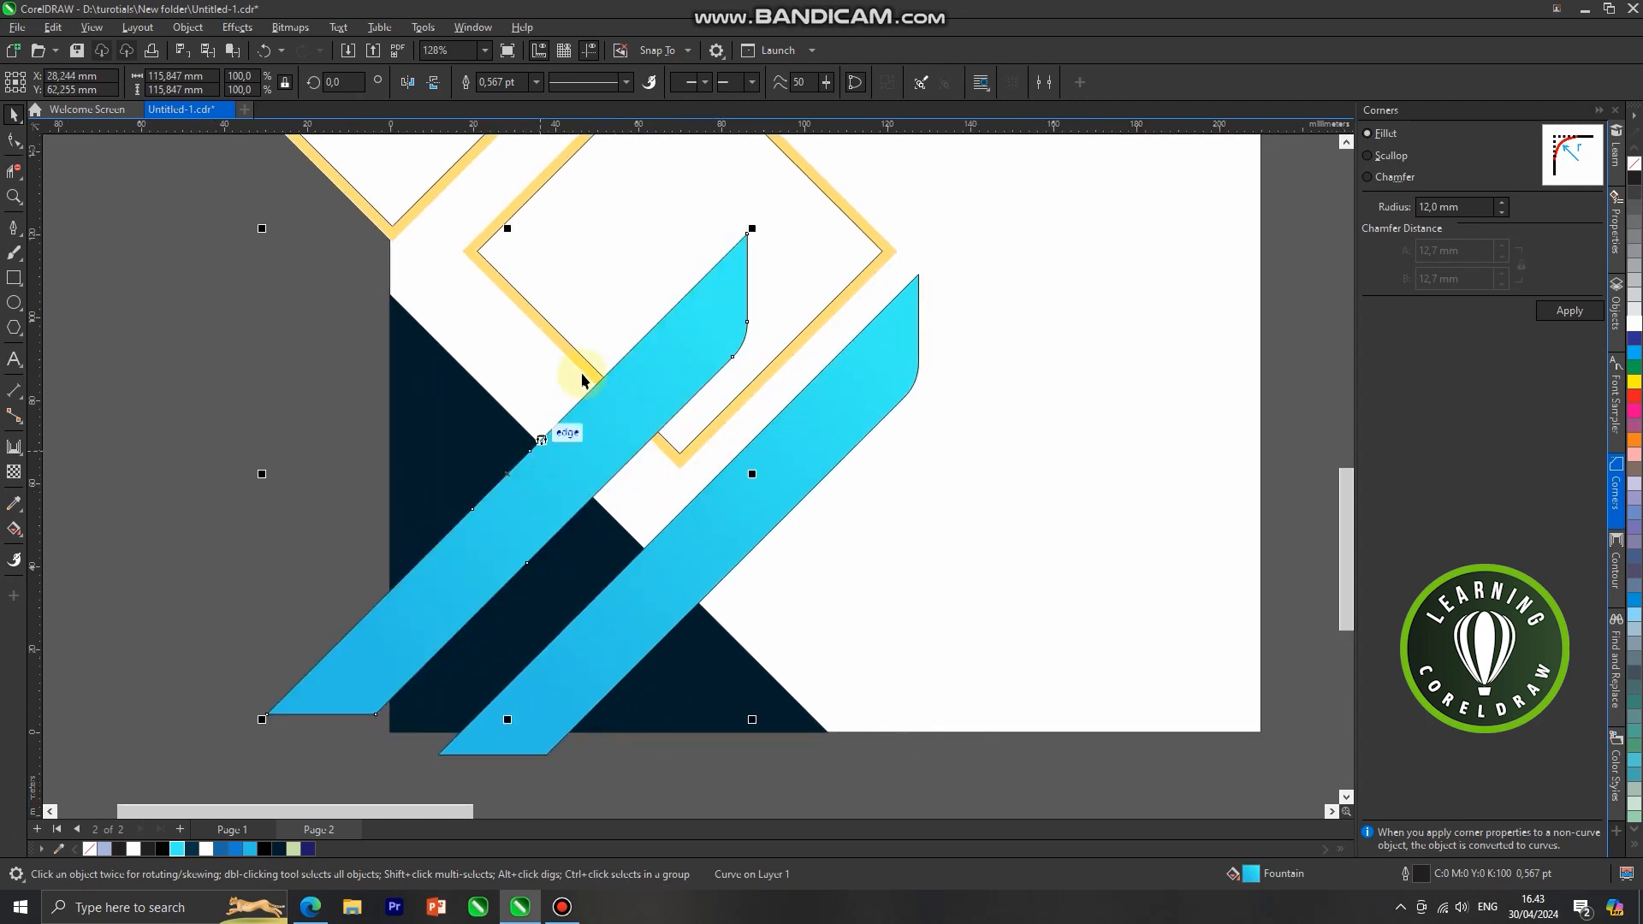
pyautogui.hotkey('ctrl', 'z')
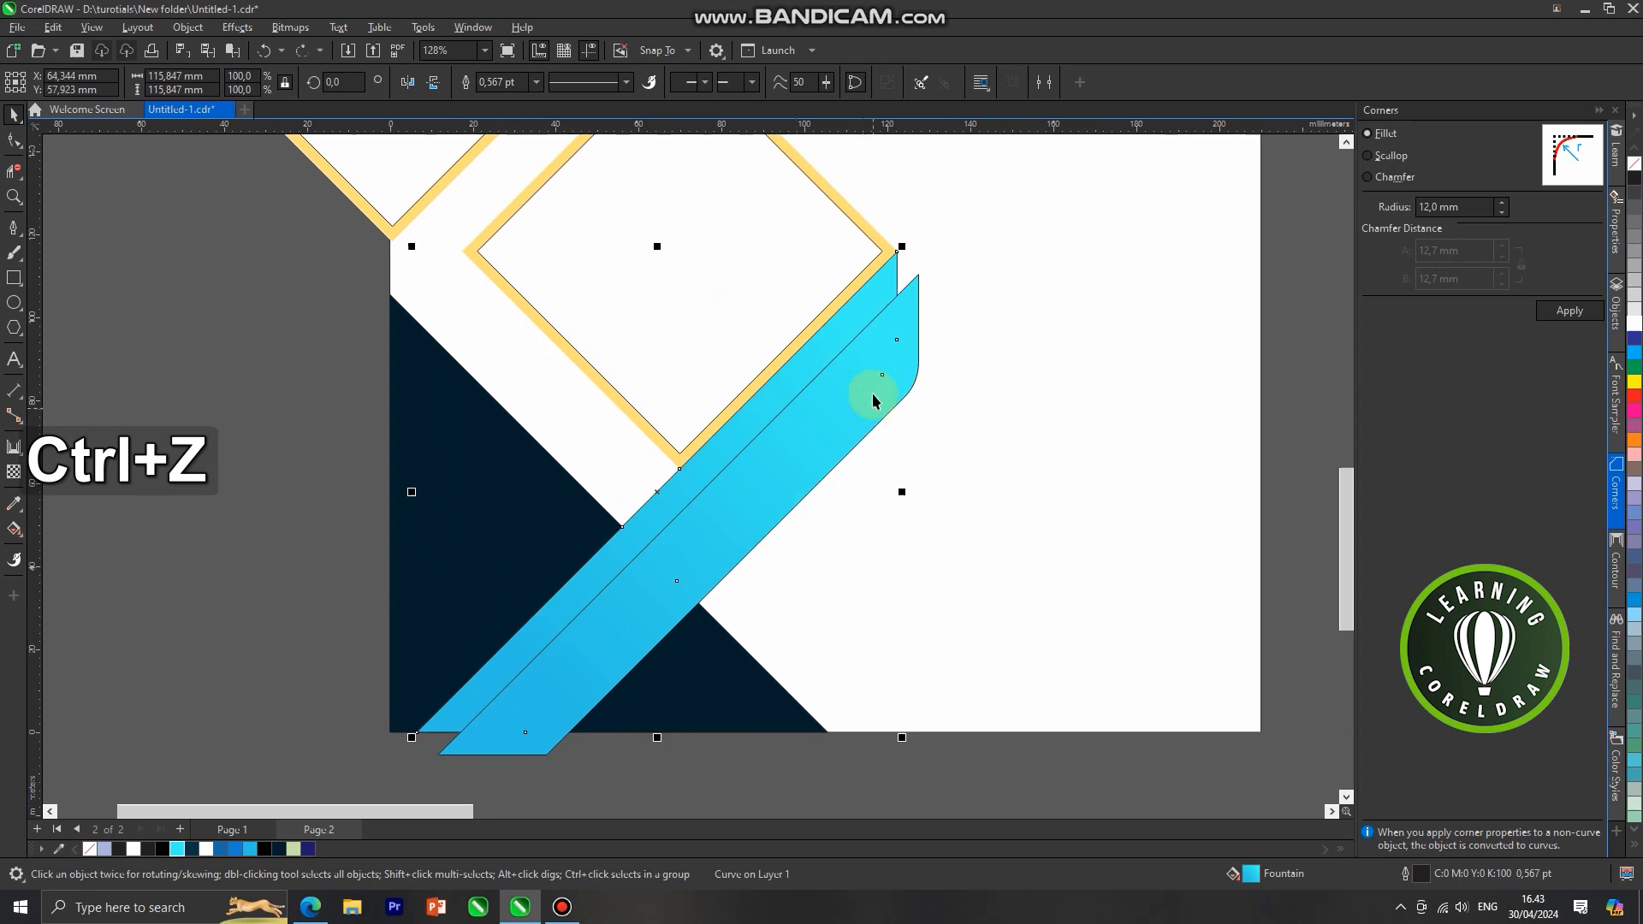
# - Intersect the two overlapping cyan-blue gradient bands and delete the offset band copy
pyautogui.keyDown('shift'); pyautogui.click(808, 482); pyautogui.keyUp('shift')
pyautogui.scroll(-1, 799, 504)
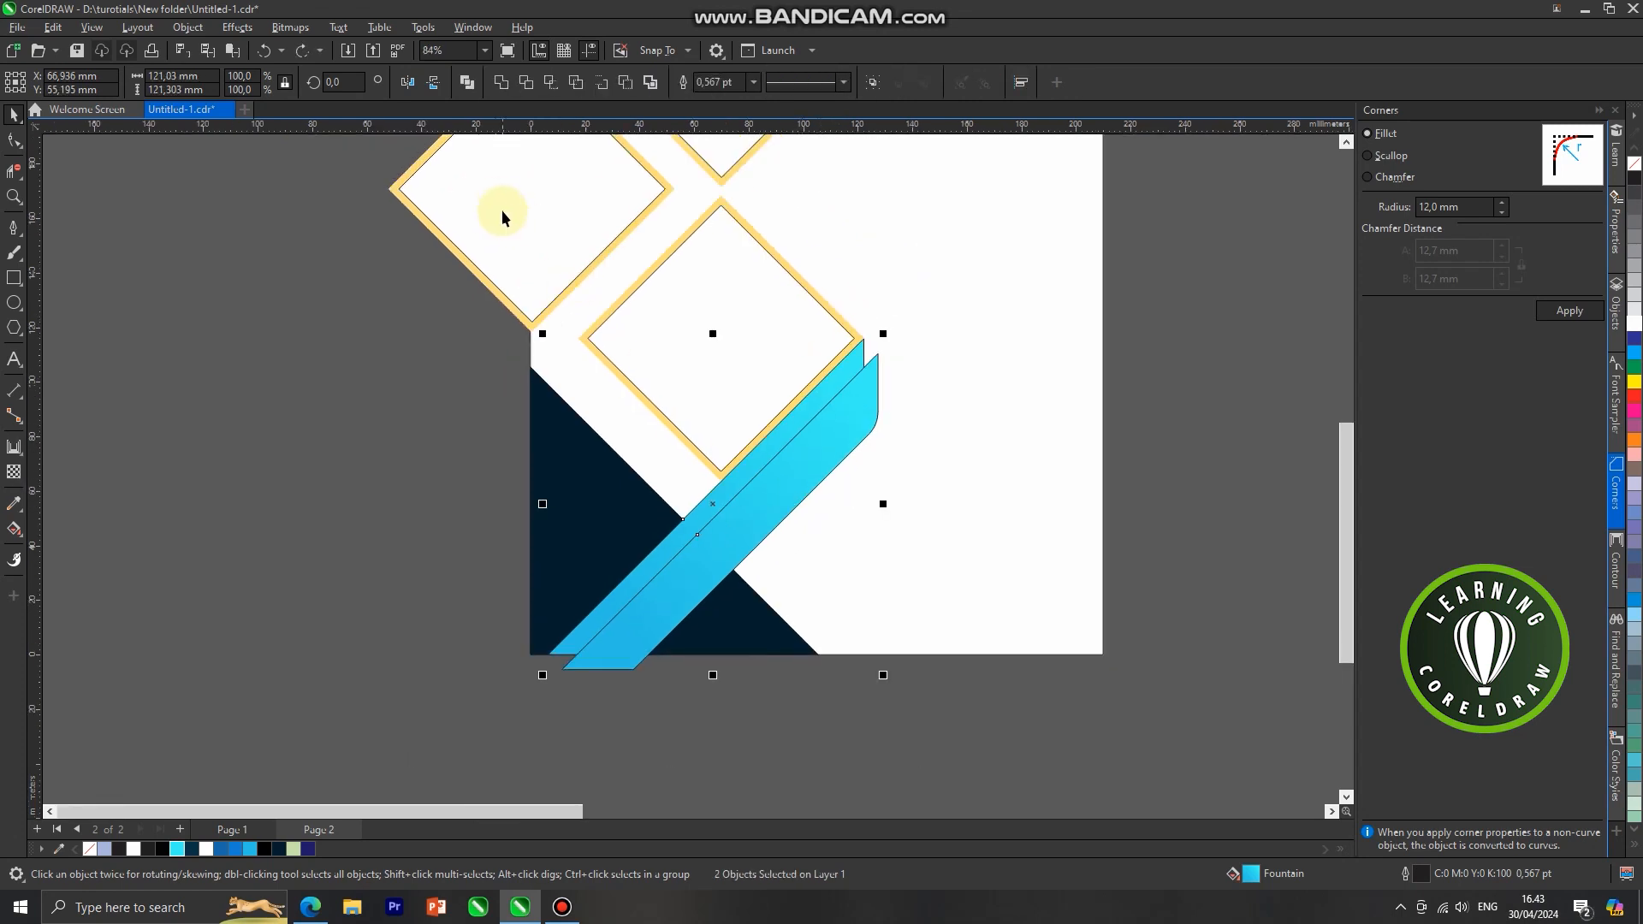
pyautogui.click(551, 87)
pyautogui.click(1038, 351)
pyautogui.moveTo(872, 383); pyautogui.dragTo(1043, 529)
pyautogui.scroll(-1, 943, 531)
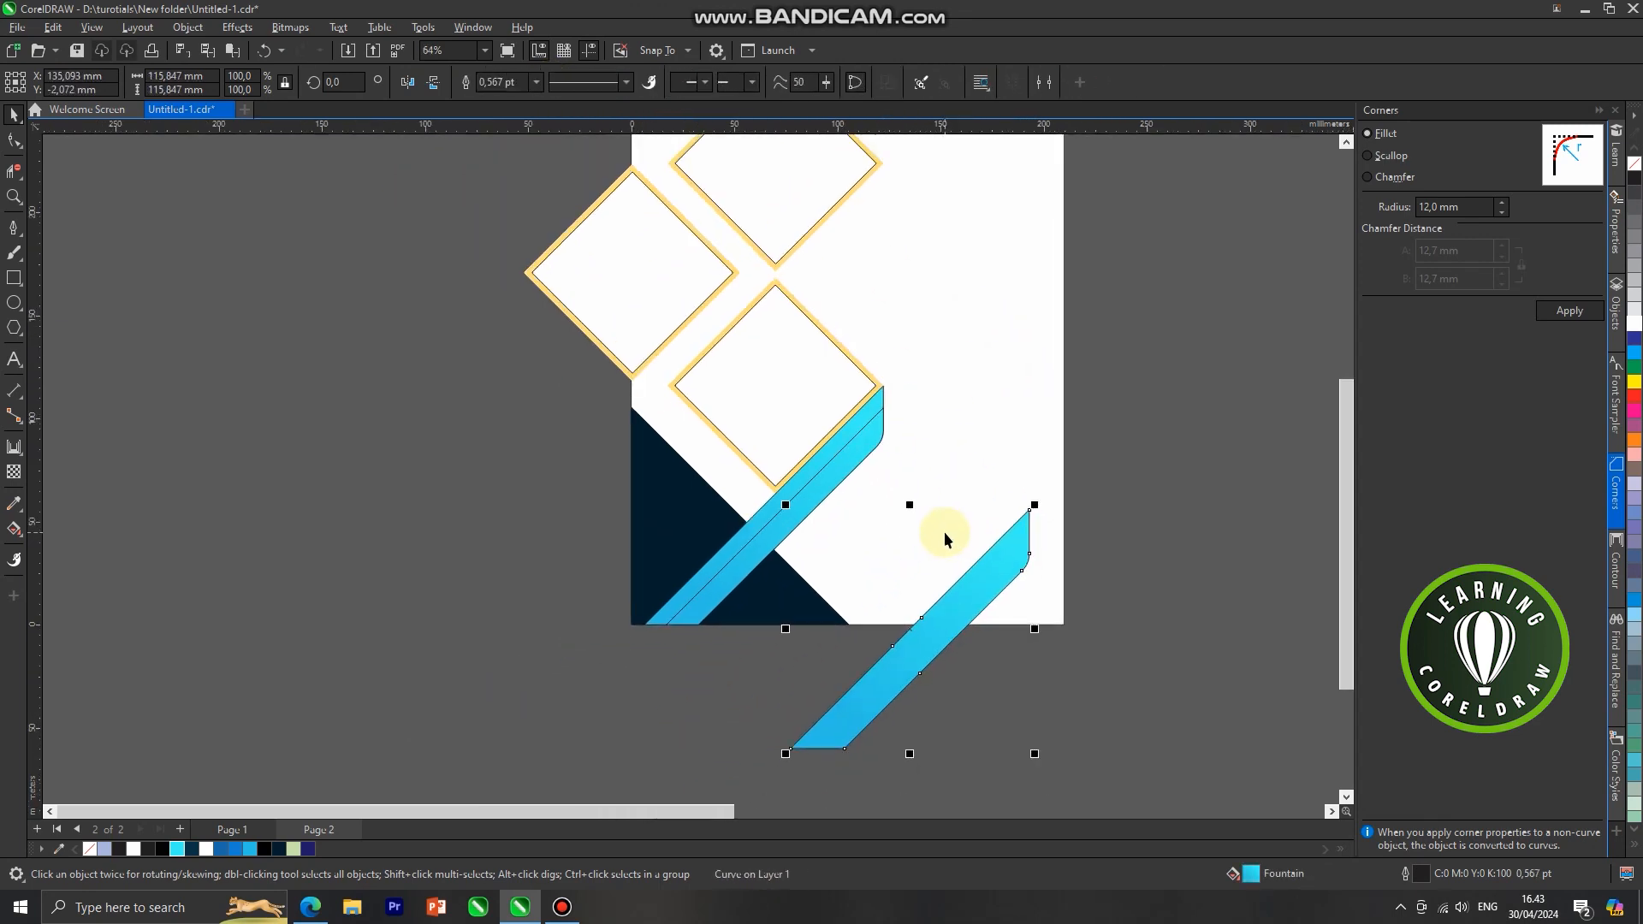
pyautogui.press('Delete')
pyautogui.scroll(2, 865, 469)
# - Reverse the lower overlapping band's linear gradient, running from blue near its upper-right end to cyan at the lower-left page edge
pyautogui.click(855, 447)
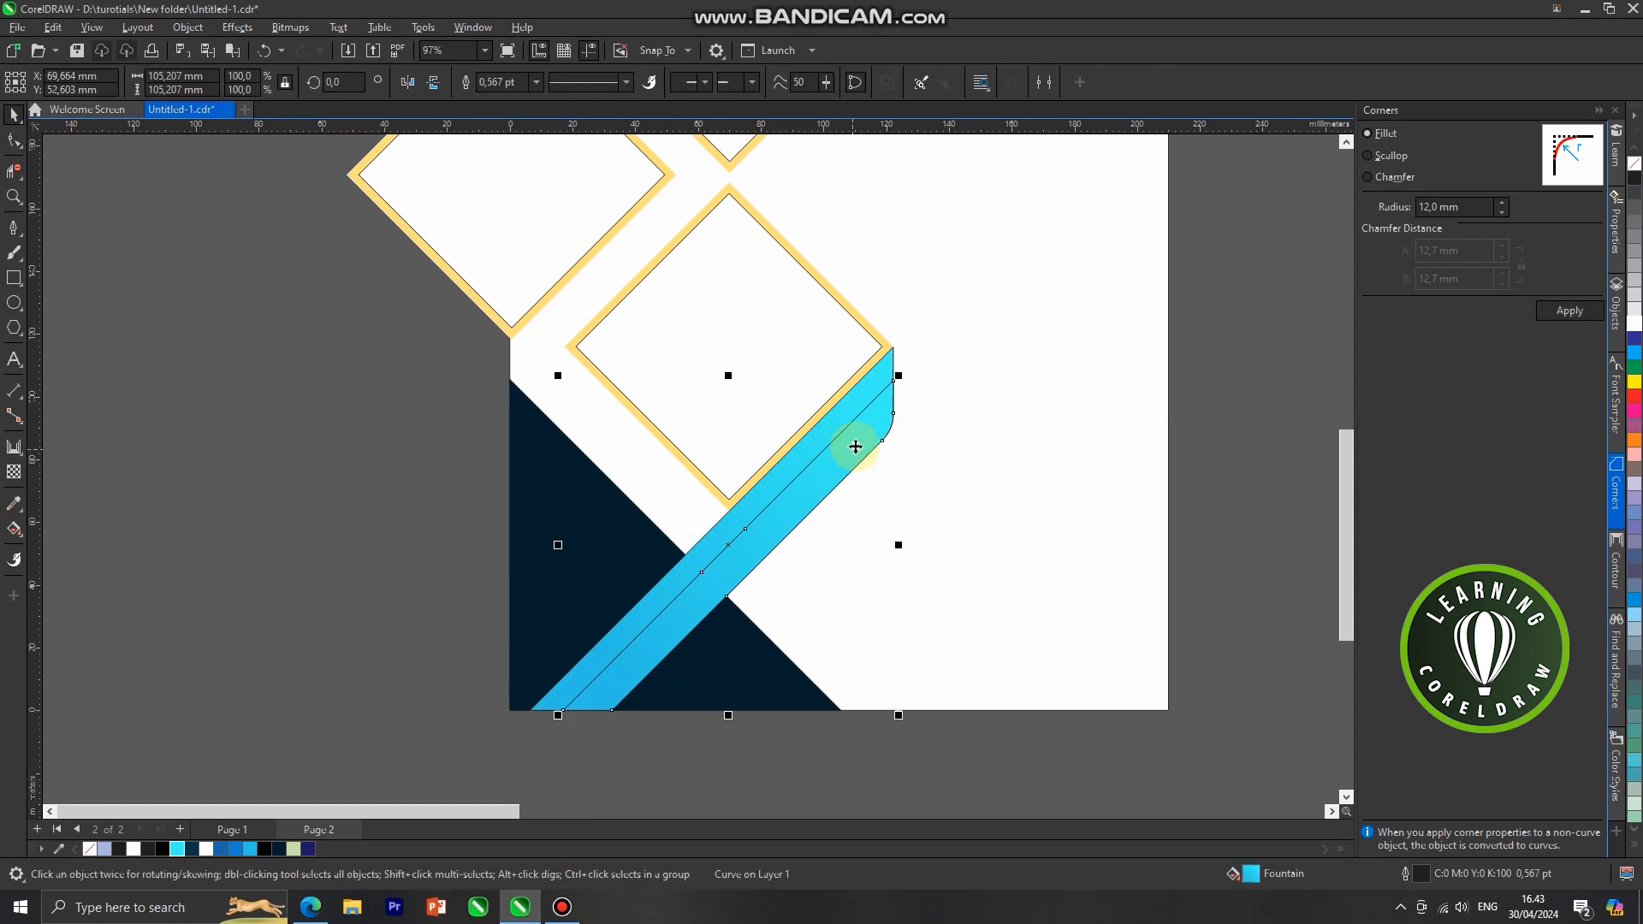
pyautogui.click(13, 536)
pyautogui.click(103, 532)
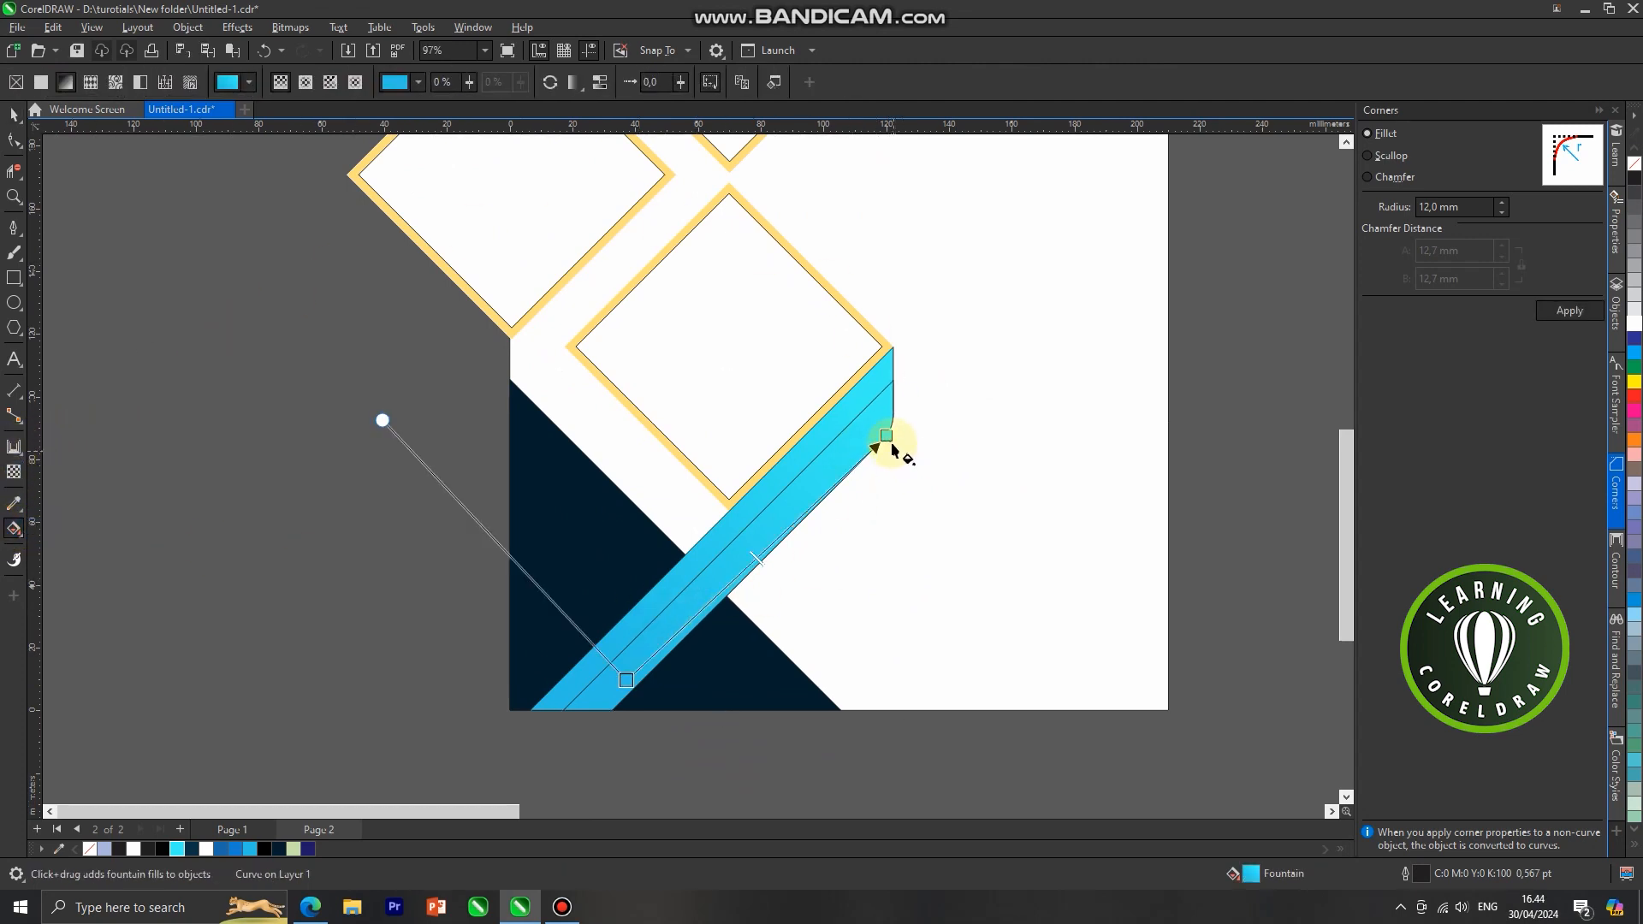
pyautogui.moveTo(862, 451); pyautogui.dragTo(823, 476)
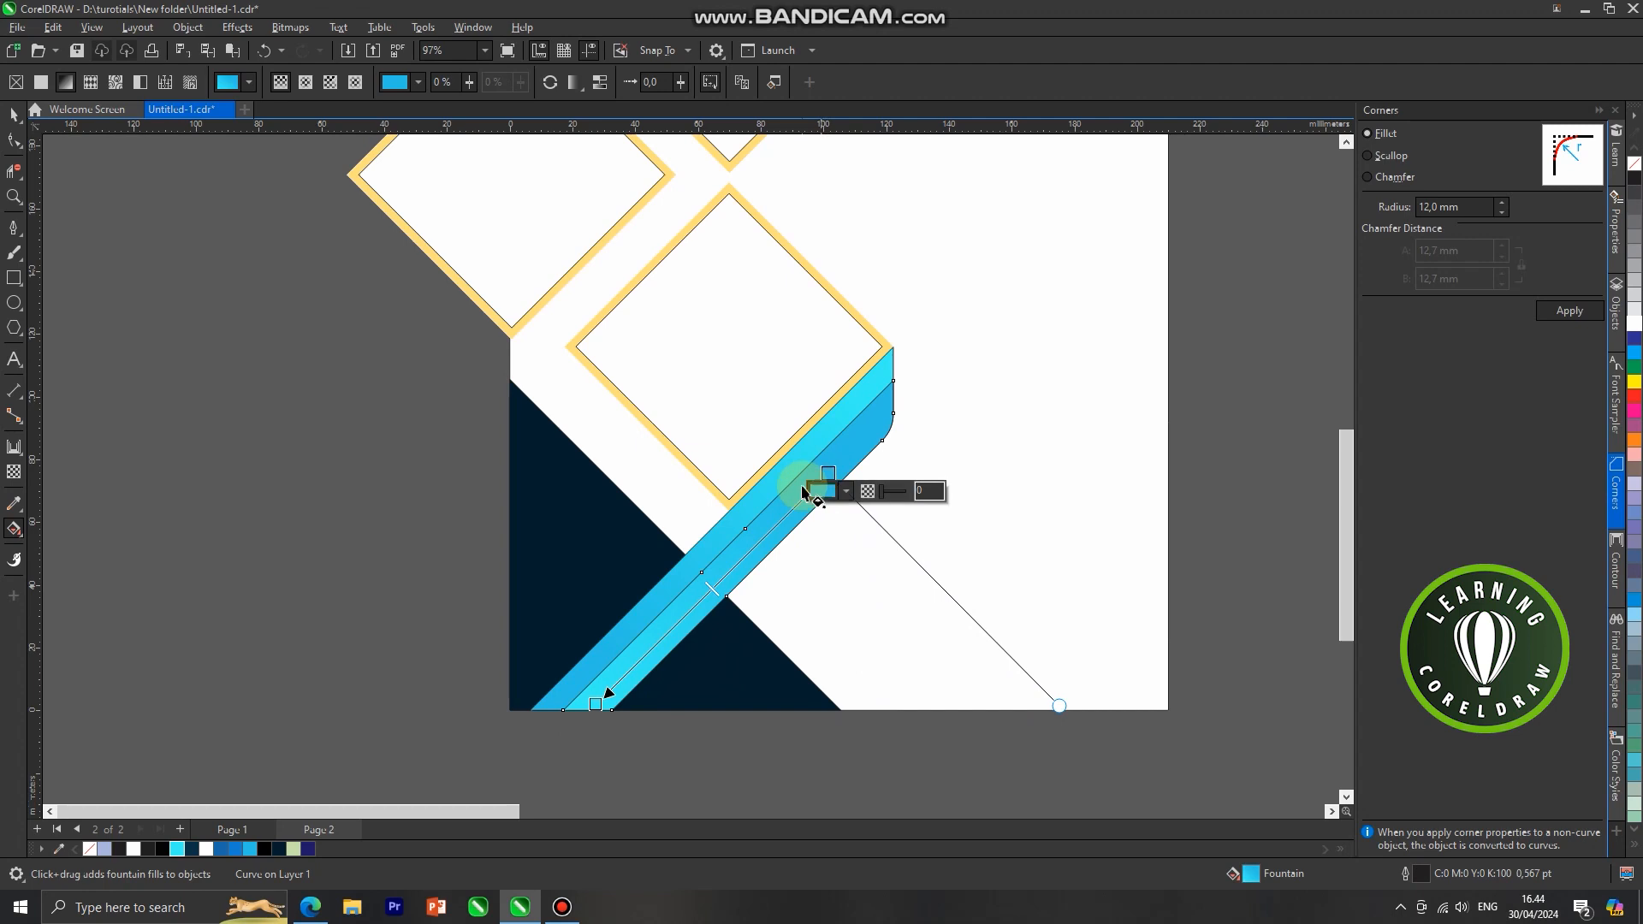
pyautogui.scroll(-1, 821, 479)
pyautogui.click(14, 114)
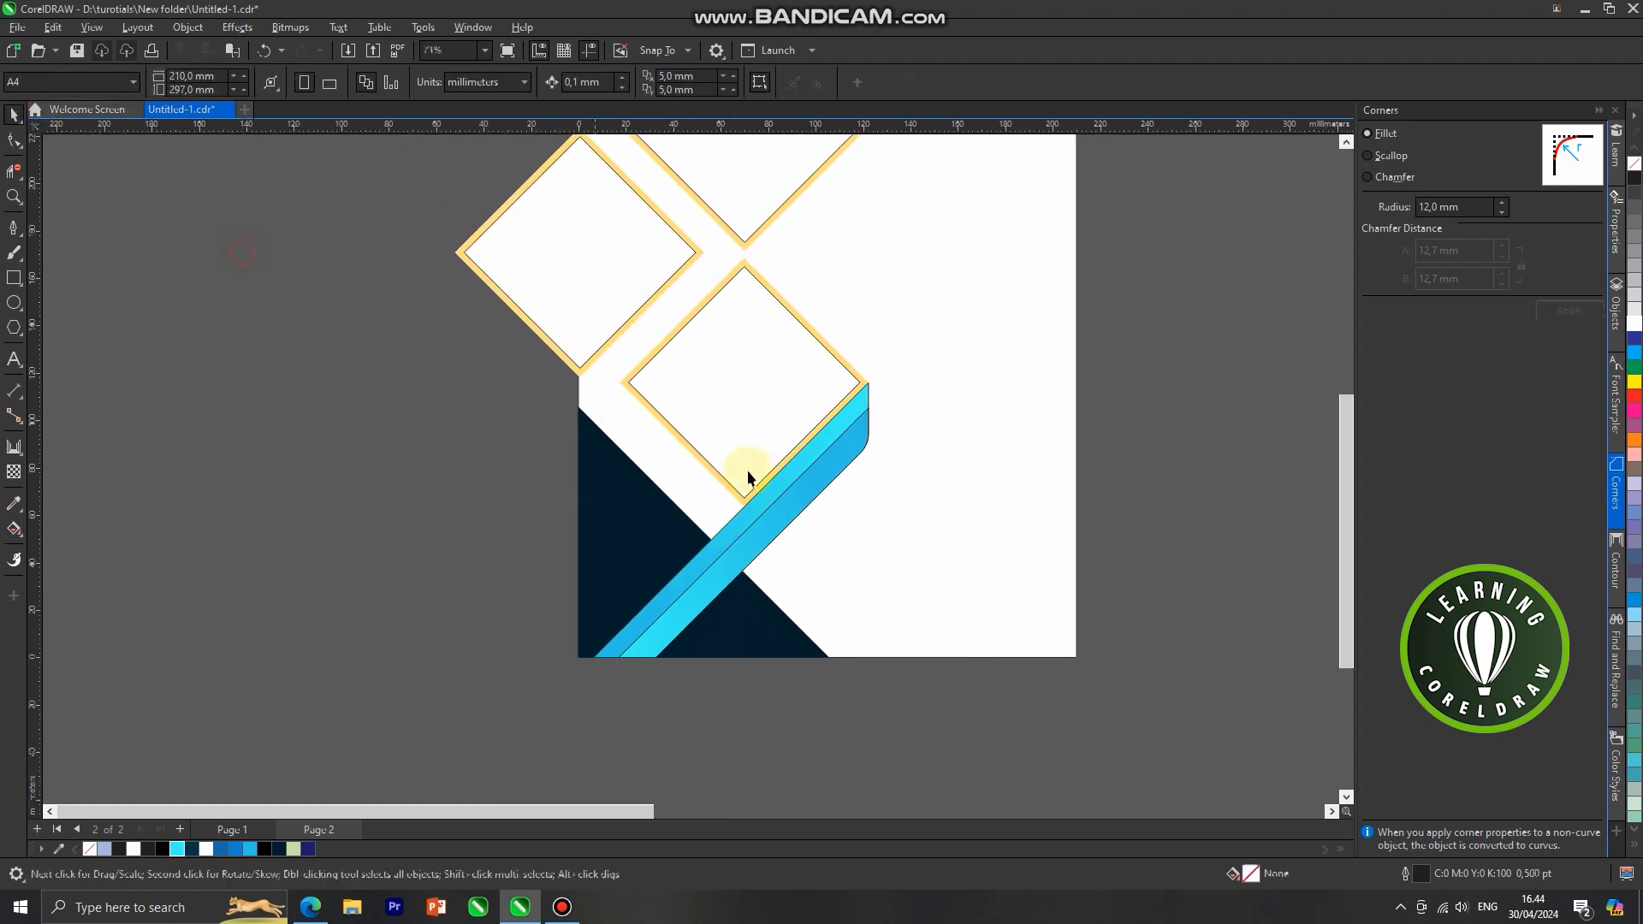
# - Set the outline width of both gradient band shapes to None
pyautogui.scroll(1, 766, 503)
pyautogui.keyDown('shift'); pyautogui.click(773, 486); pyautogui.keyUp('shift')
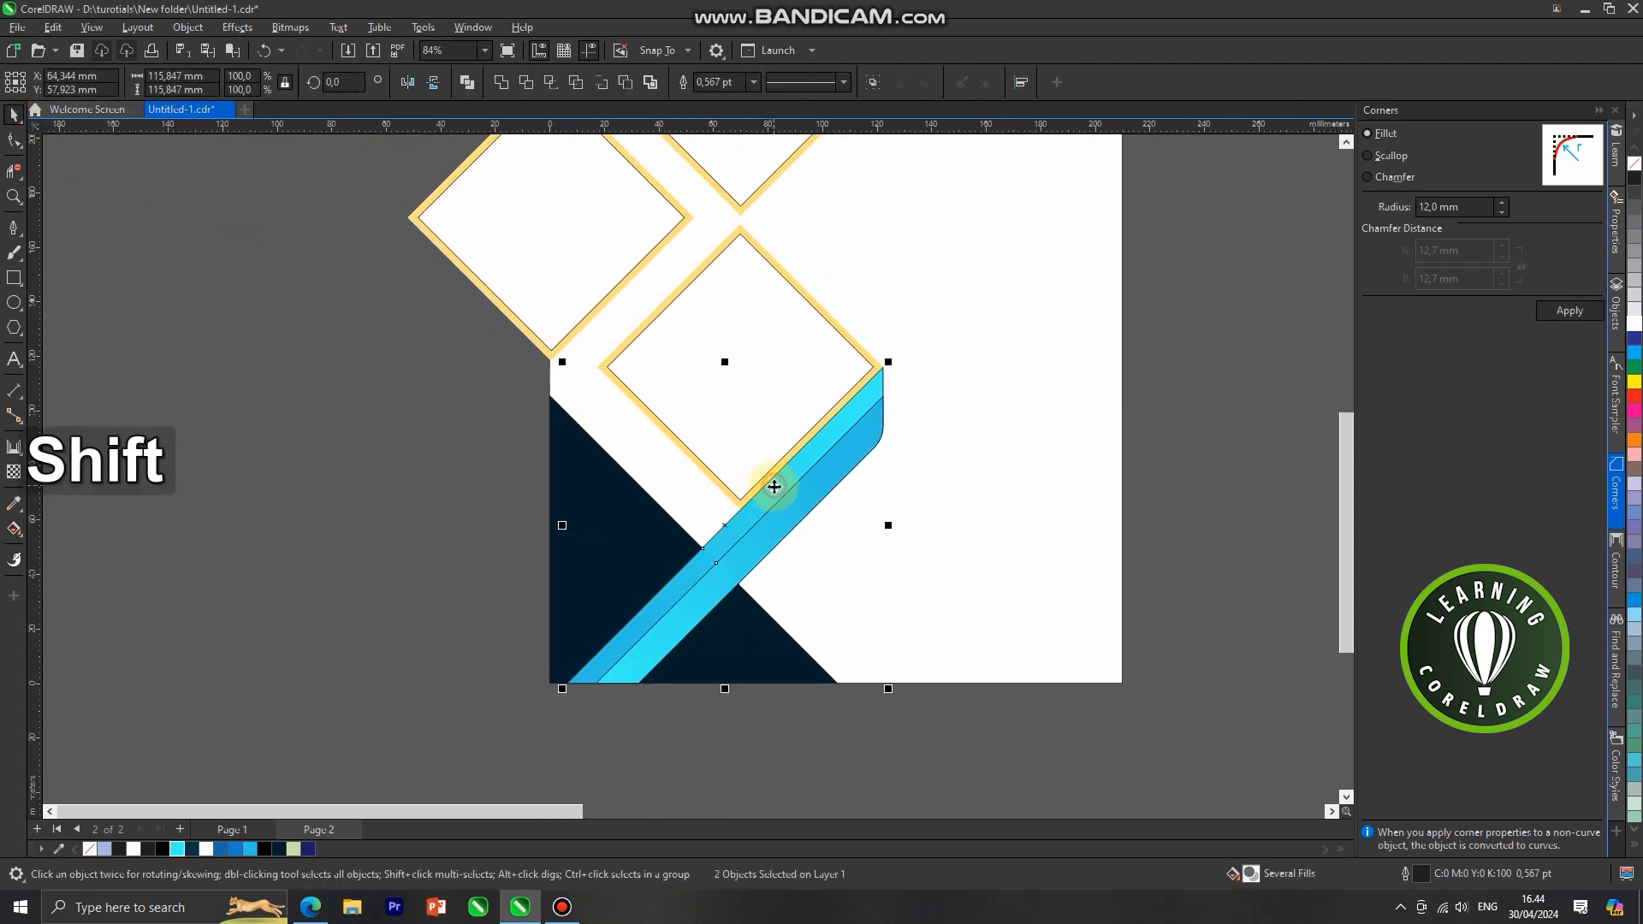
pyautogui.click(753, 82)
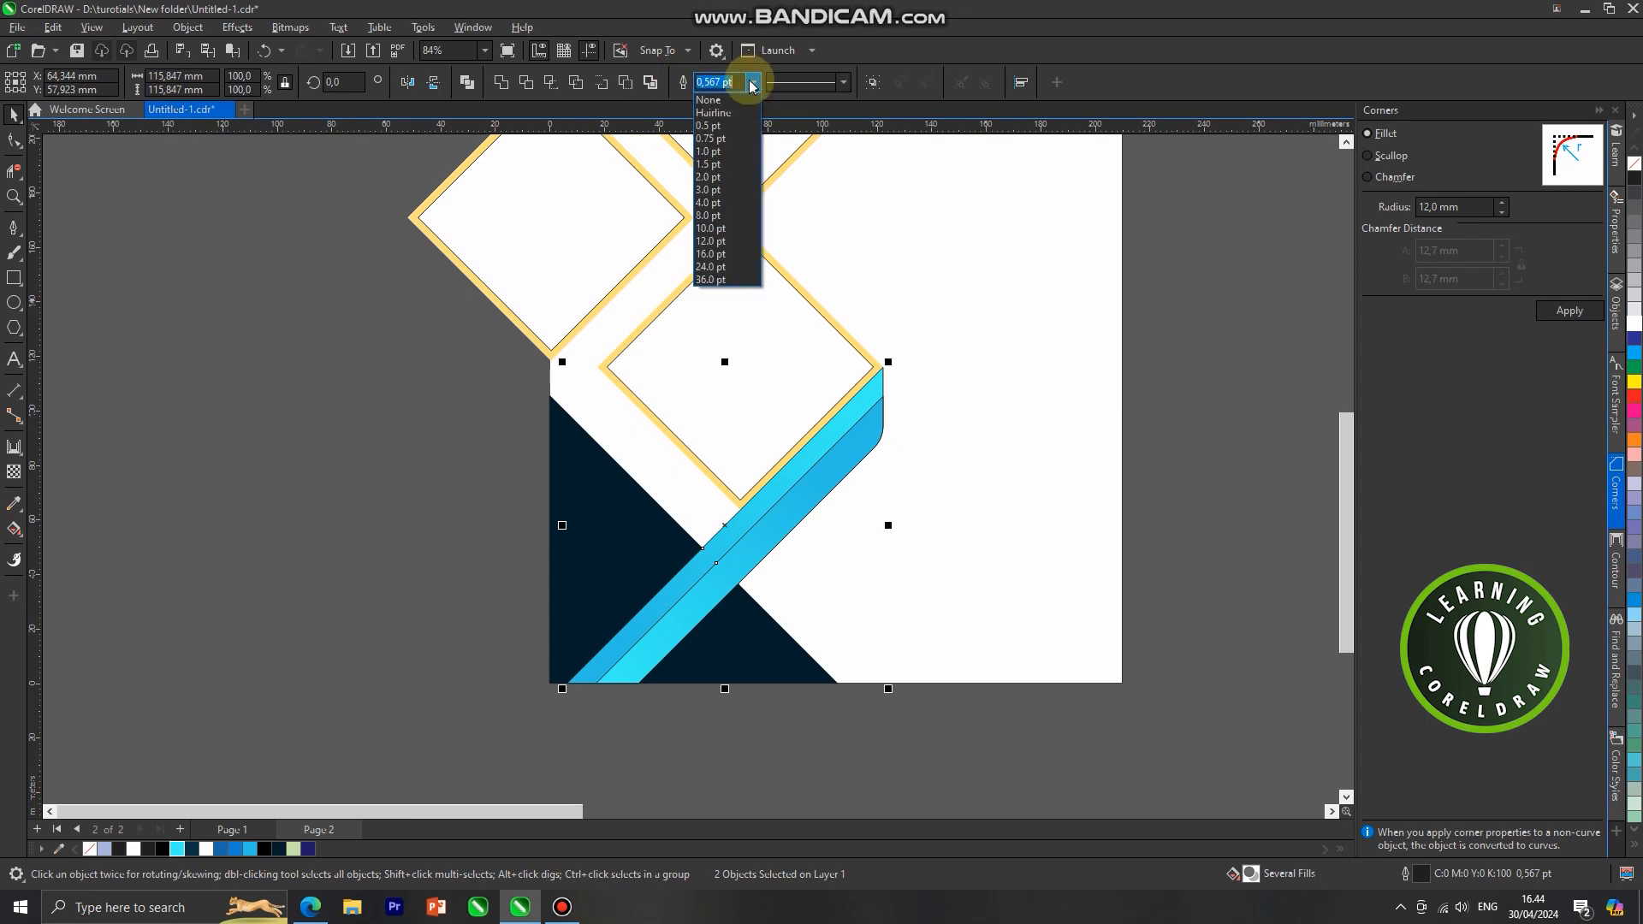
pyautogui.click(743, 100)
pyautogui.click(381, 393)
pyautogui.scroll(-2, 722, 525)
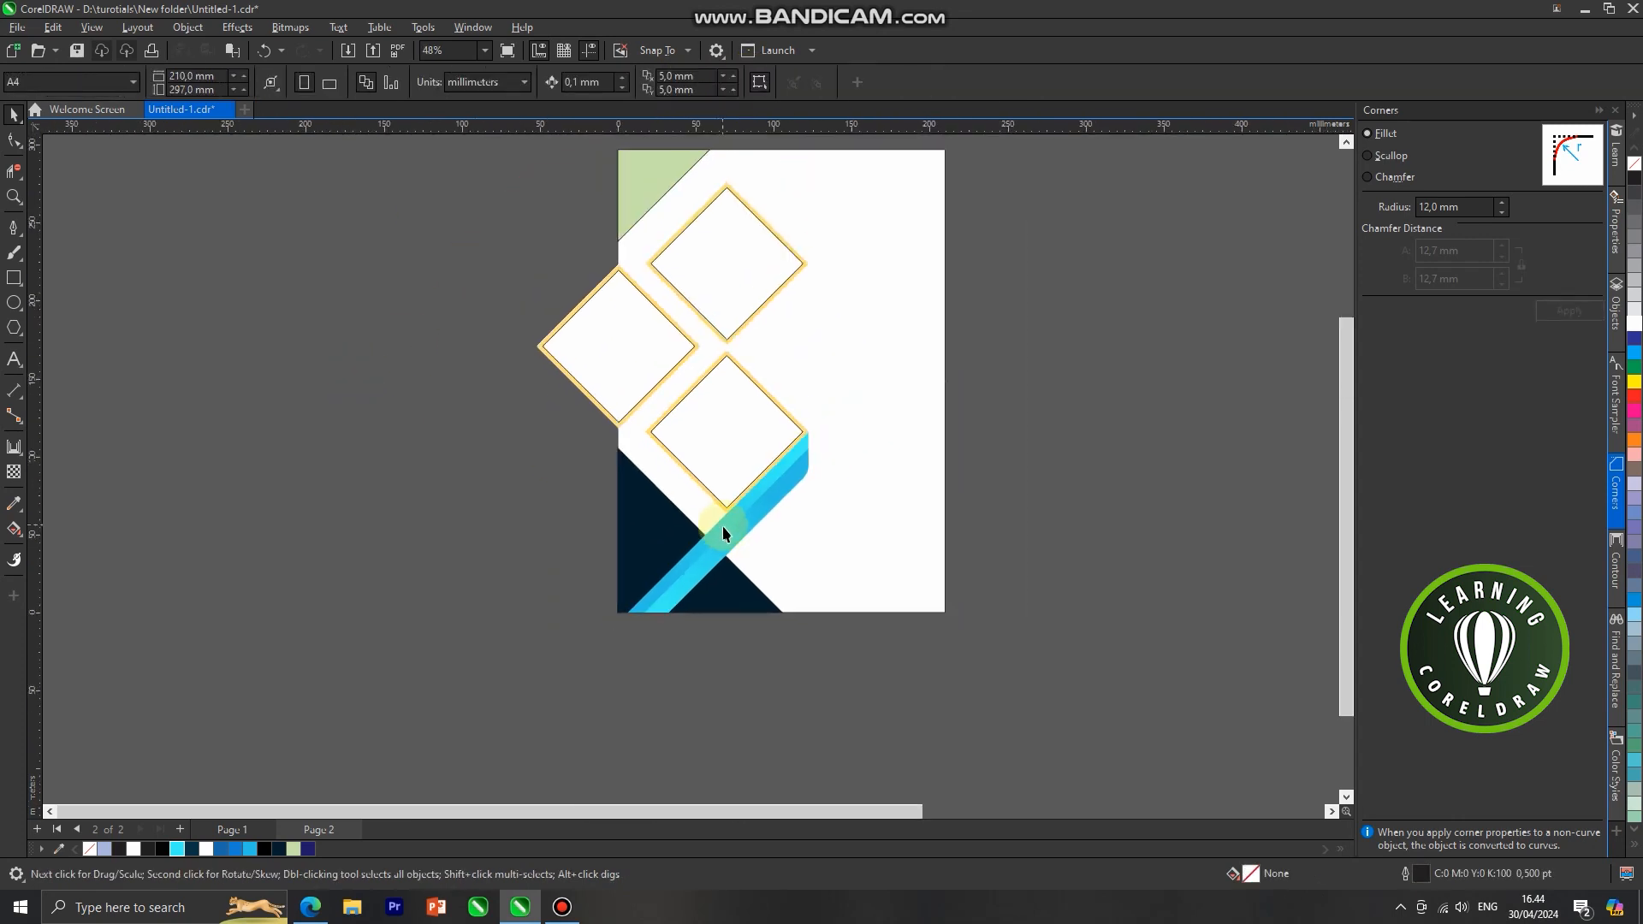
# - Examine the gradient bands up close and within the whole page layout
pyautogui.scroll(-1, 684, 407)
pyautogui.scroll(2, 592, 466)
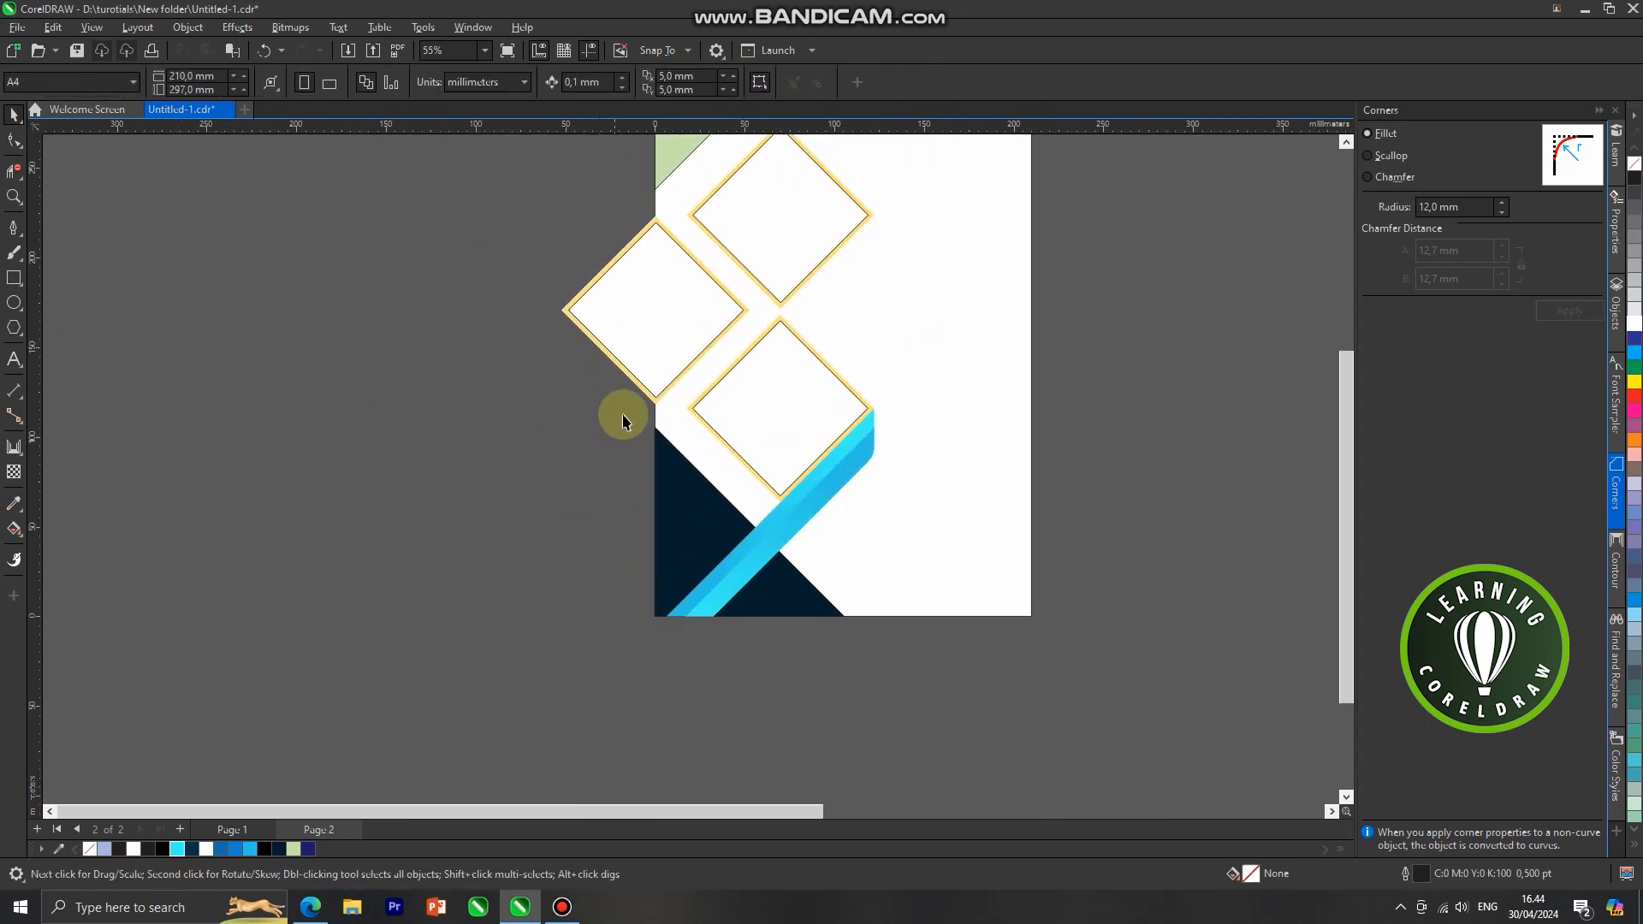
pyautogui.scroll(1, 732, 443)
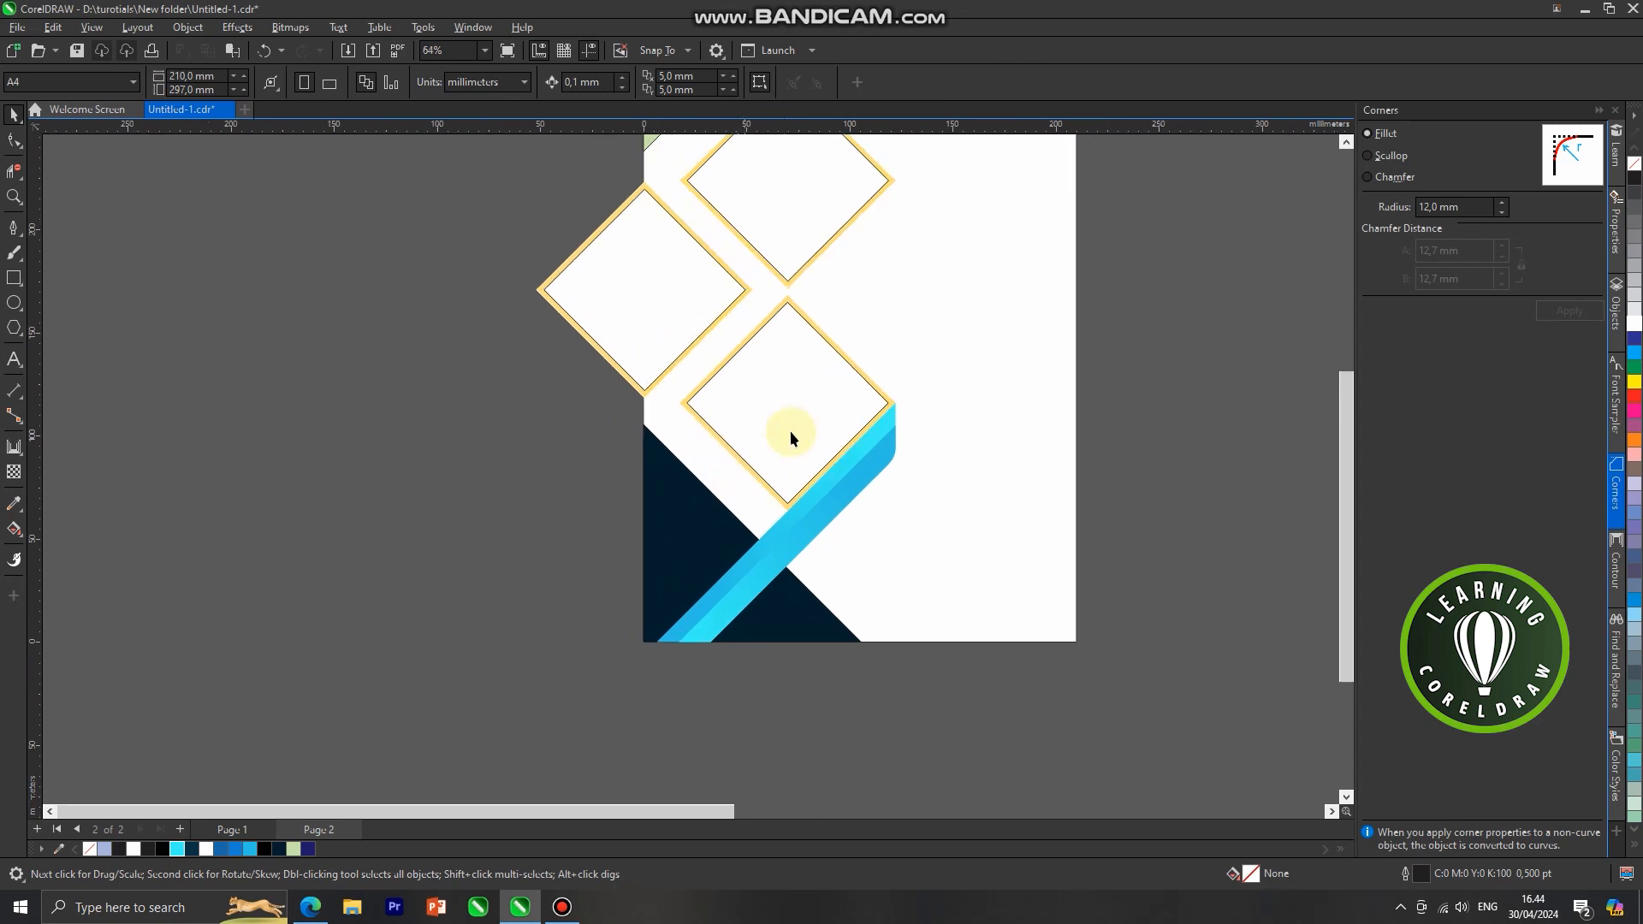
pyautogui.scroll(1, 828, 497)
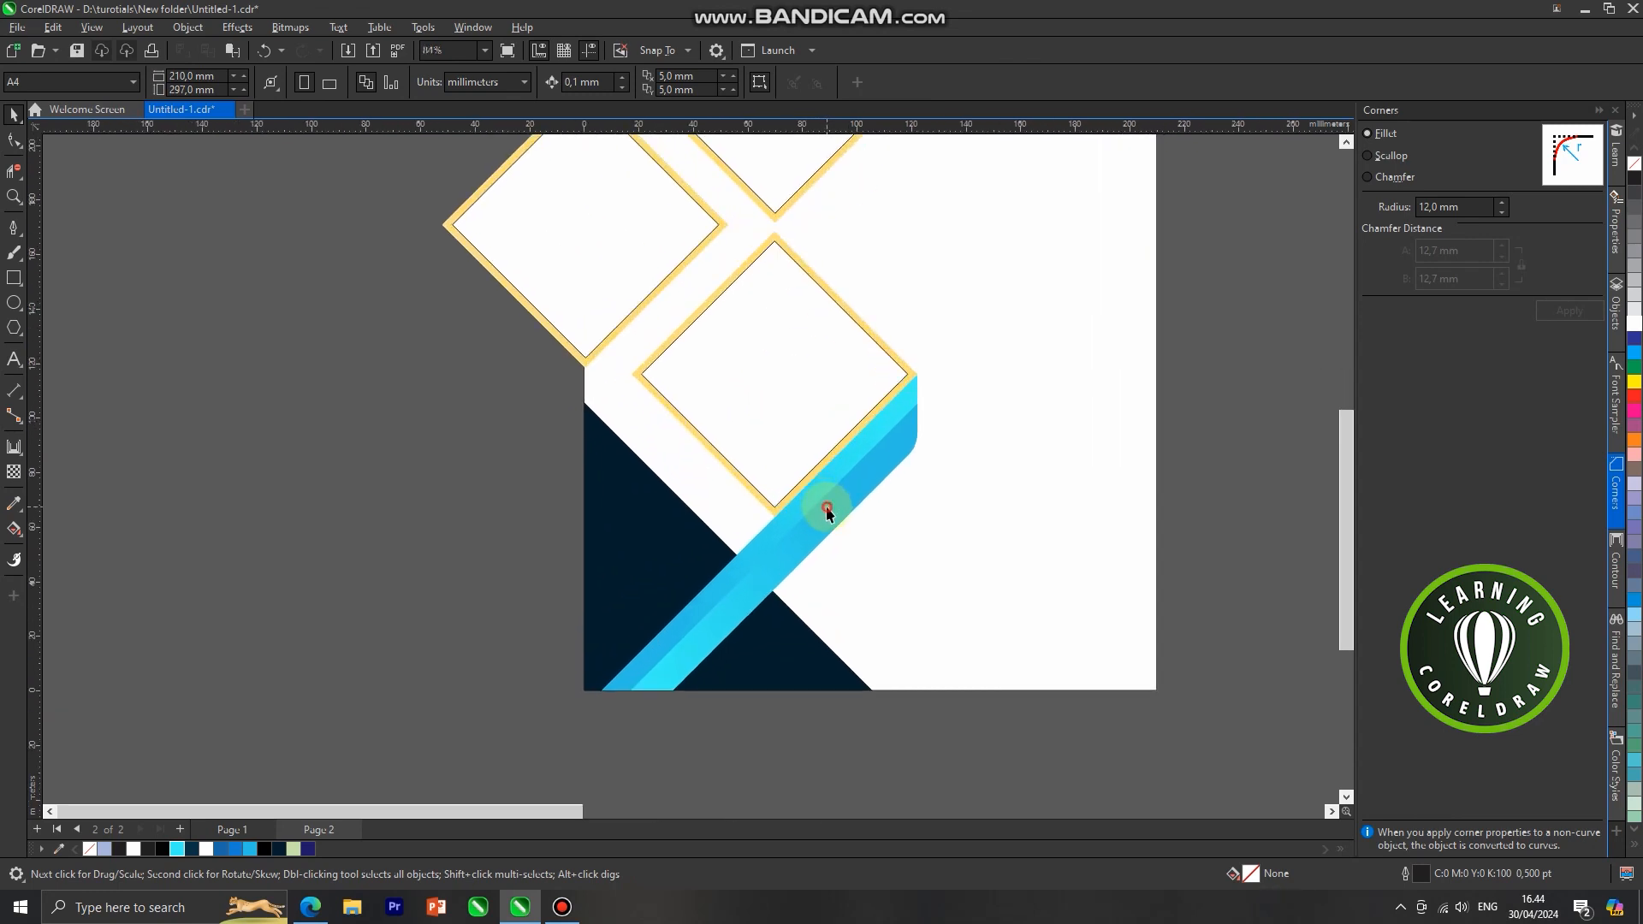
pyautogui.click(741, 576)
pyautogui.scroll(1, 741, 579)
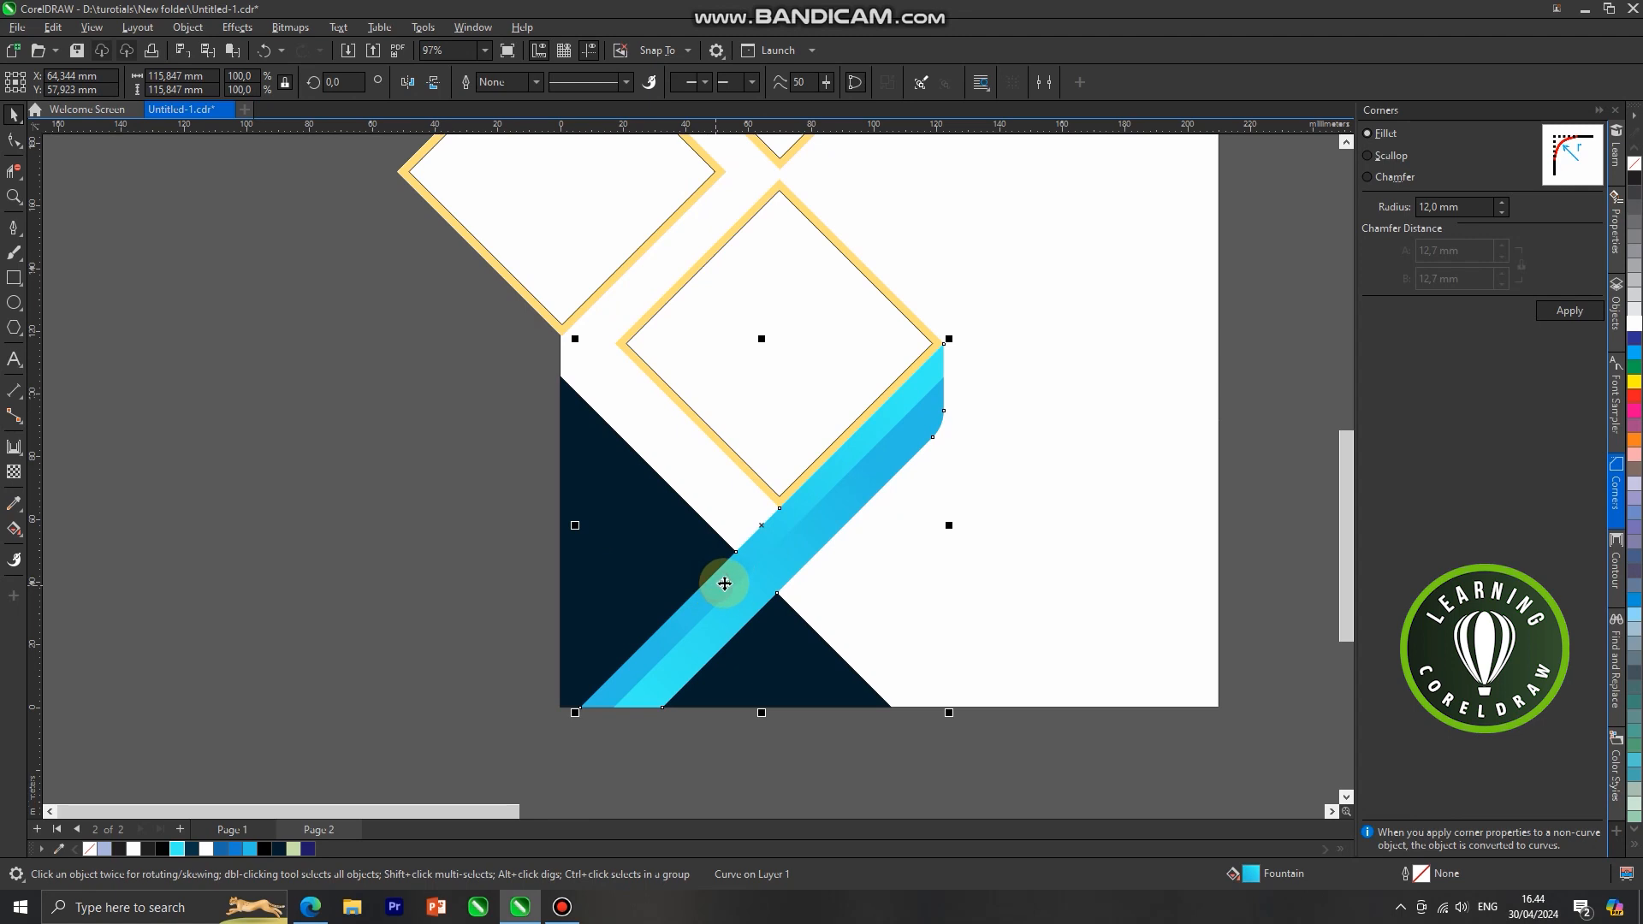
pyautogui.scroll(-3, 720, 585)
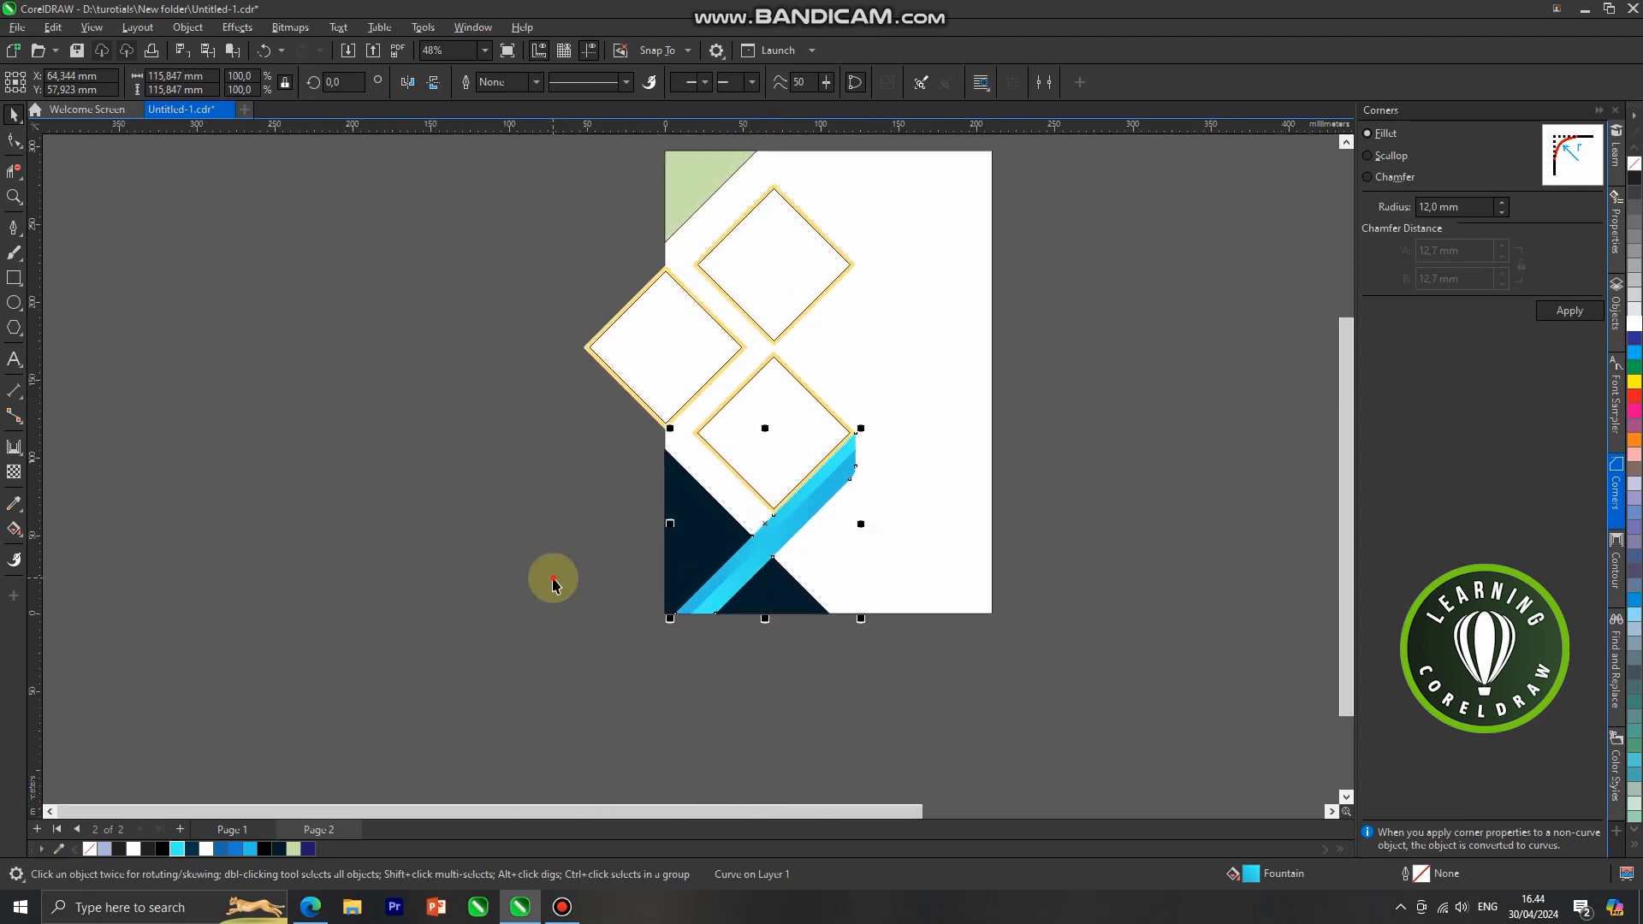
pyautogui.click(553, 584)
pyautogui.scroll(-1, 725, 654)
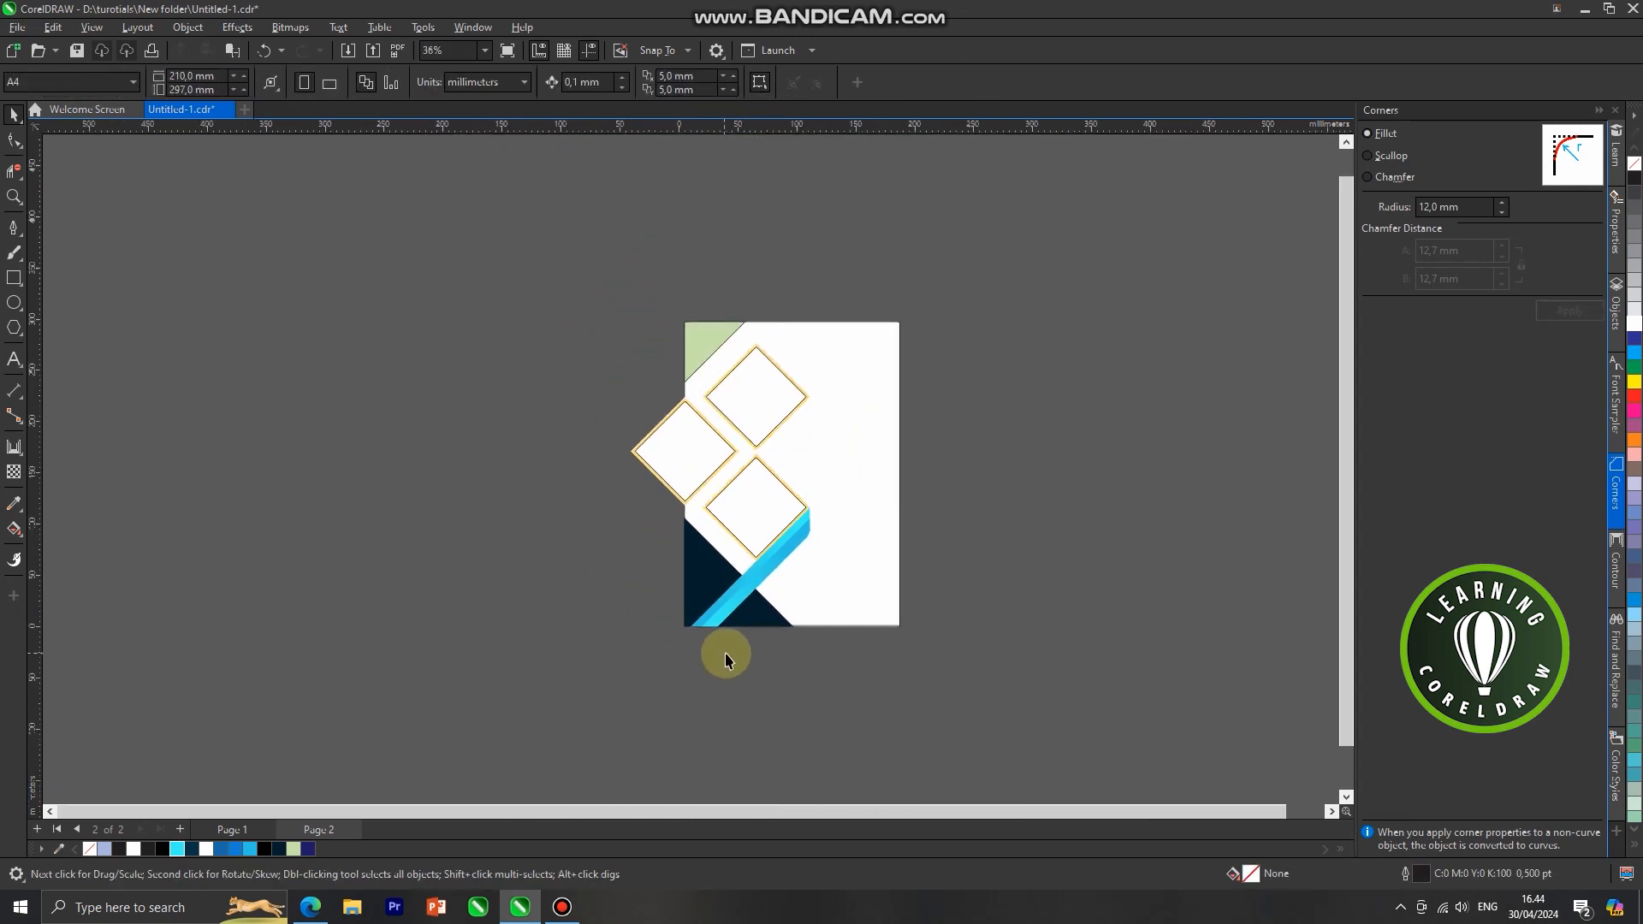
# - Copy the band's cyan-blue gradient and outline attributes onto the green triangle at the page's upper-left corner with the Attributes Eyedropper
pyautogui.click(28, 511)
pyautogui.click(68, 521)
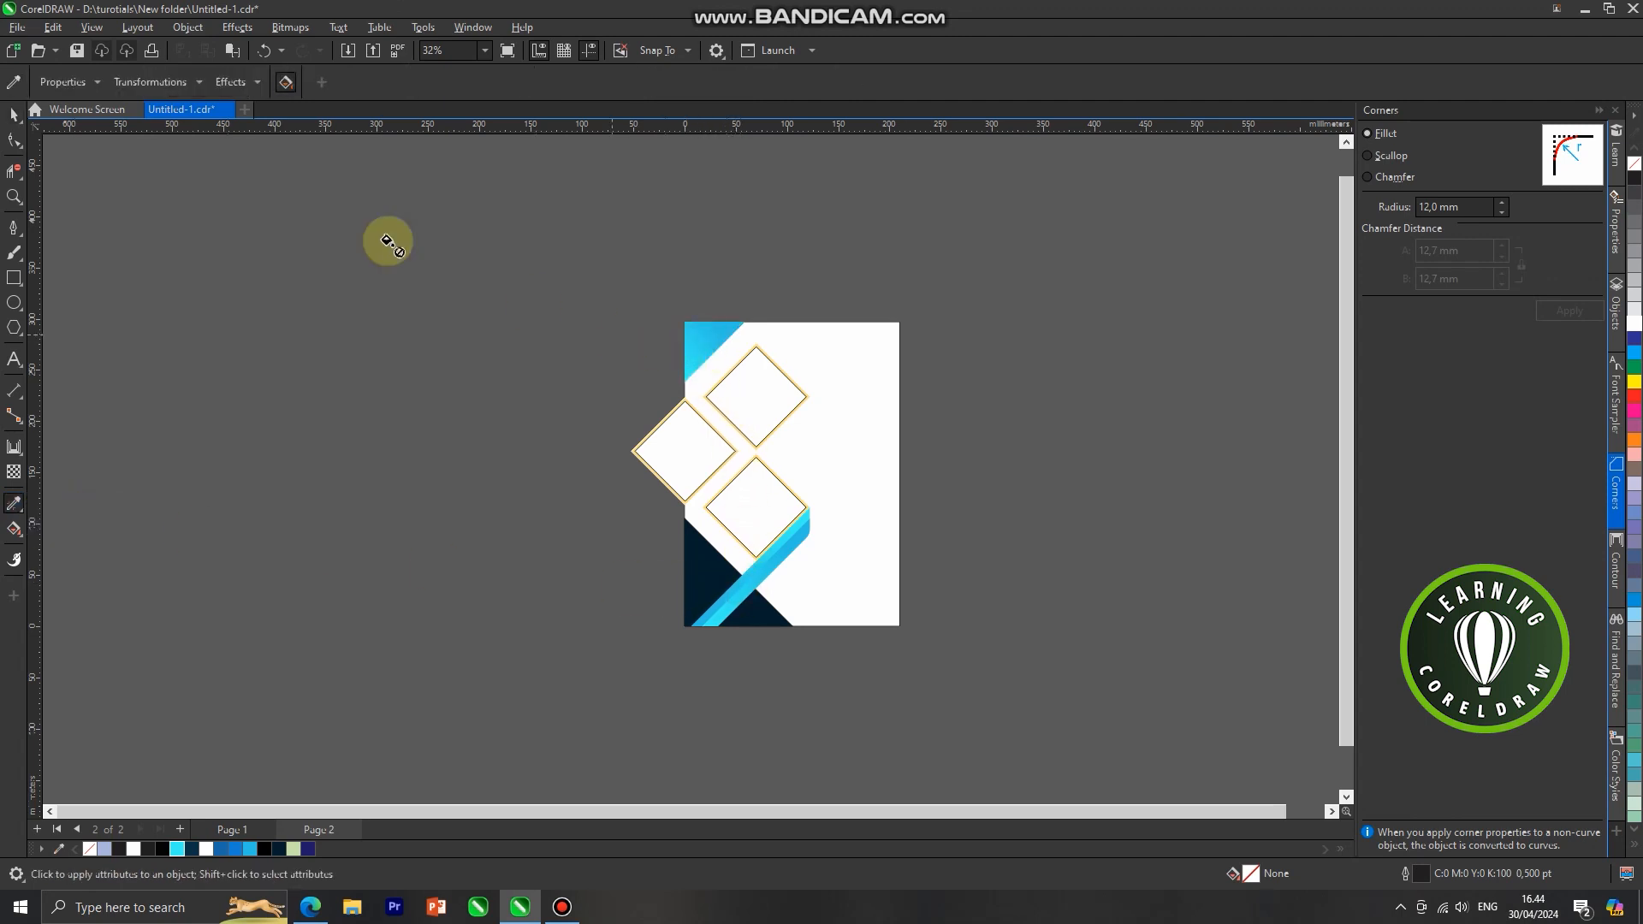
pyautogui.click(23, 121)
pyautogui.scroll(2, 775, 551)
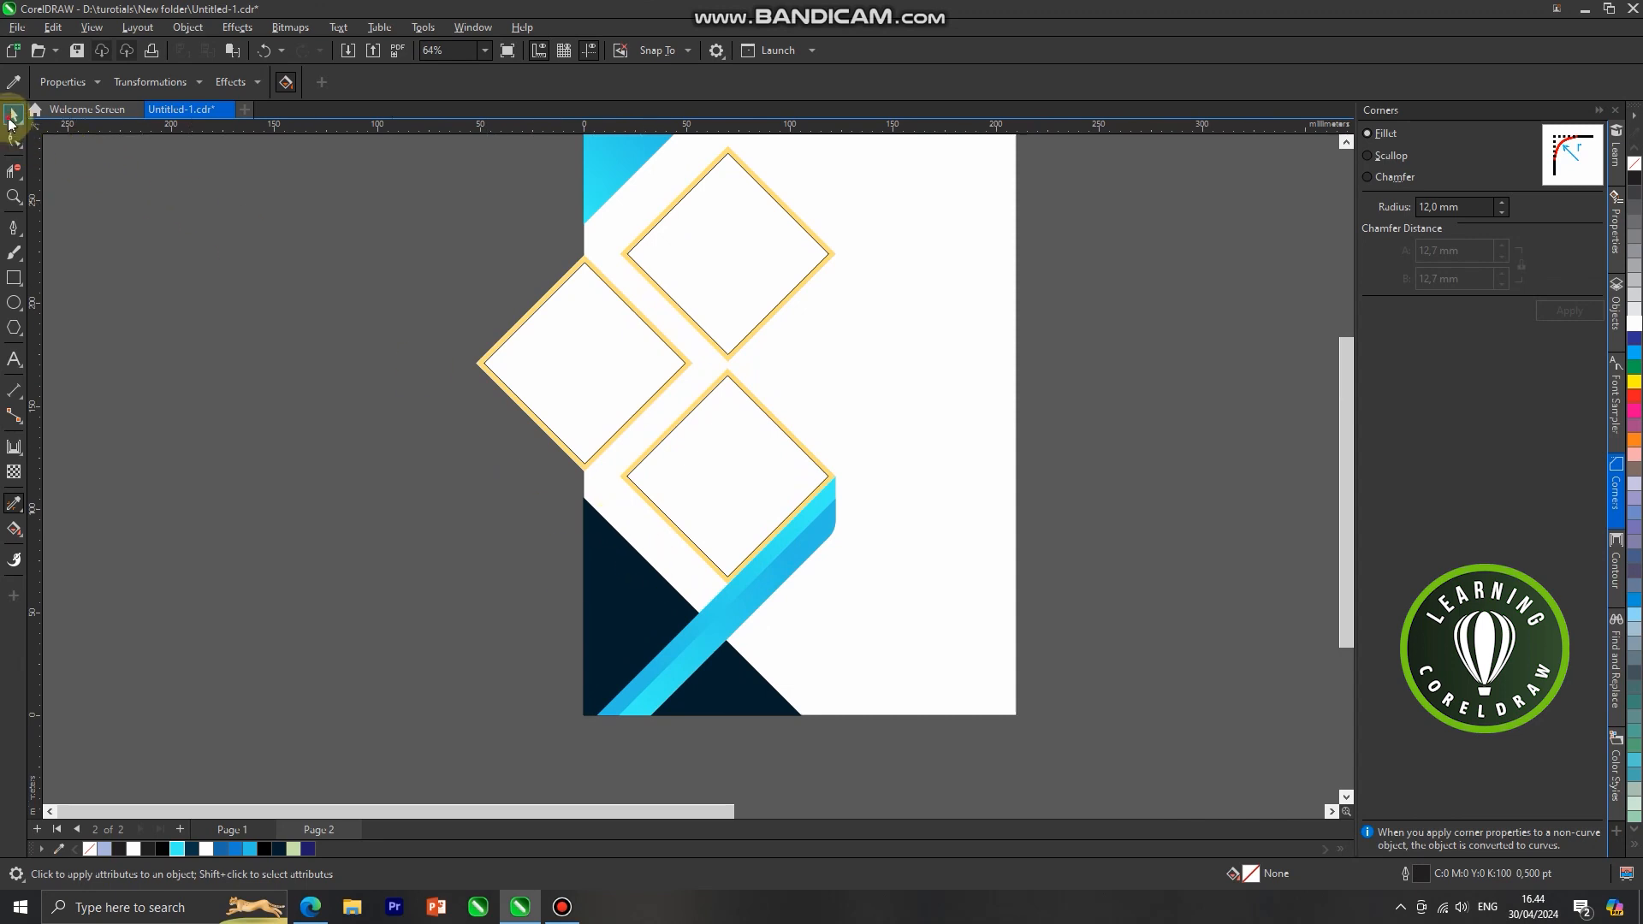
pyautogui.click(10, 120)
pyautogui.scroll(-1, 481, 379)
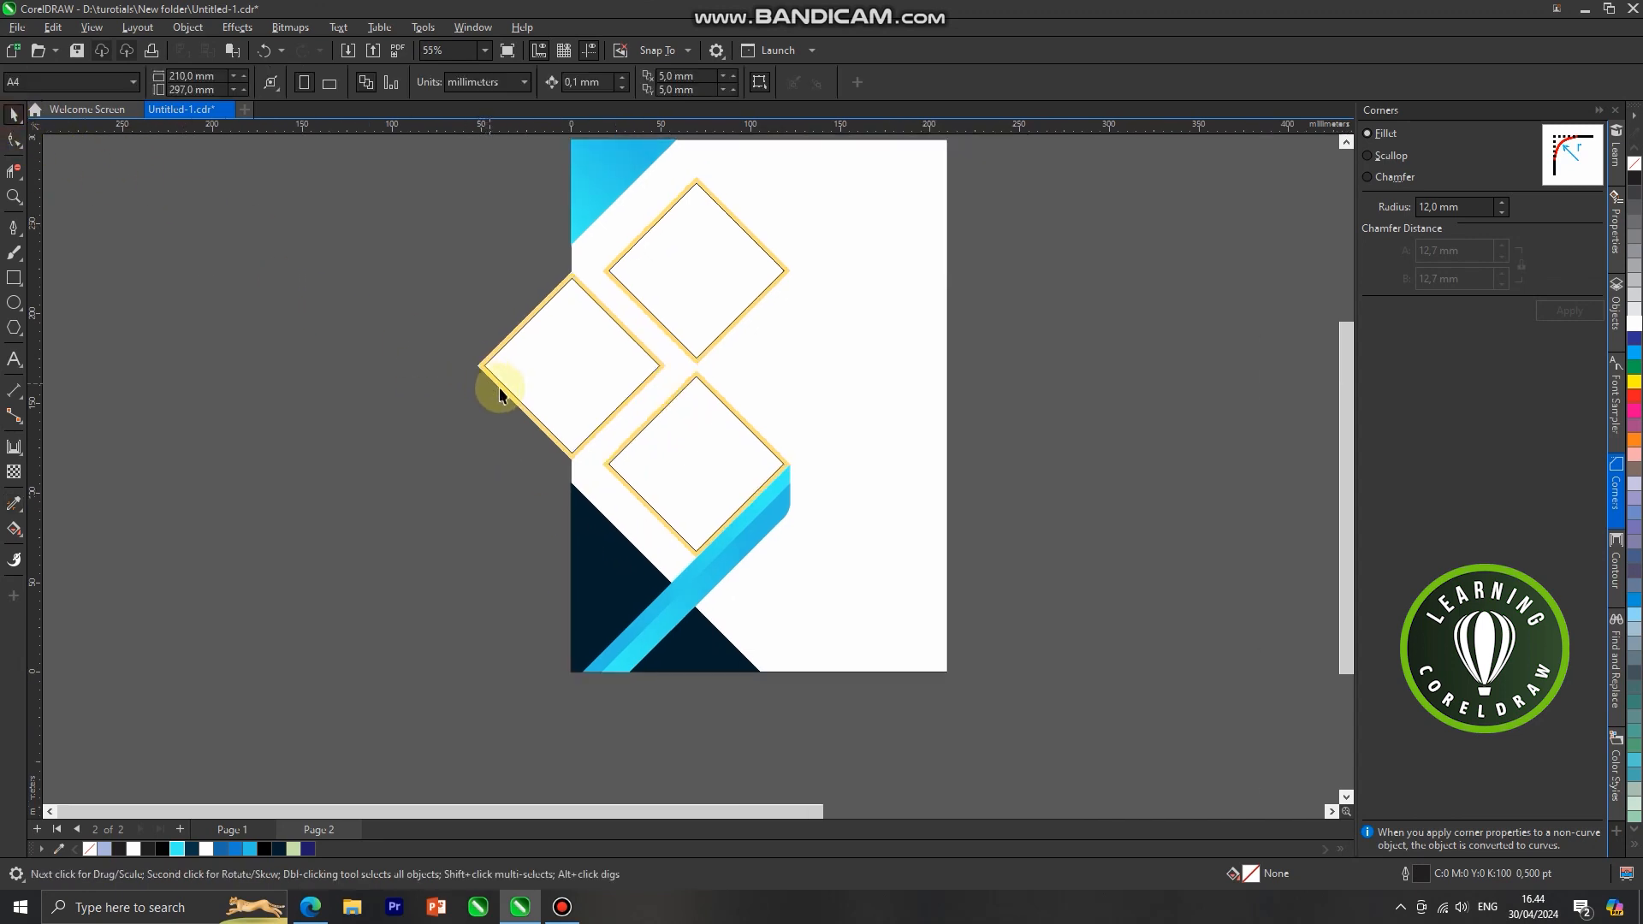
pyautogui.click(610, 566)
pyautogui.scroll(1, 614, 573)
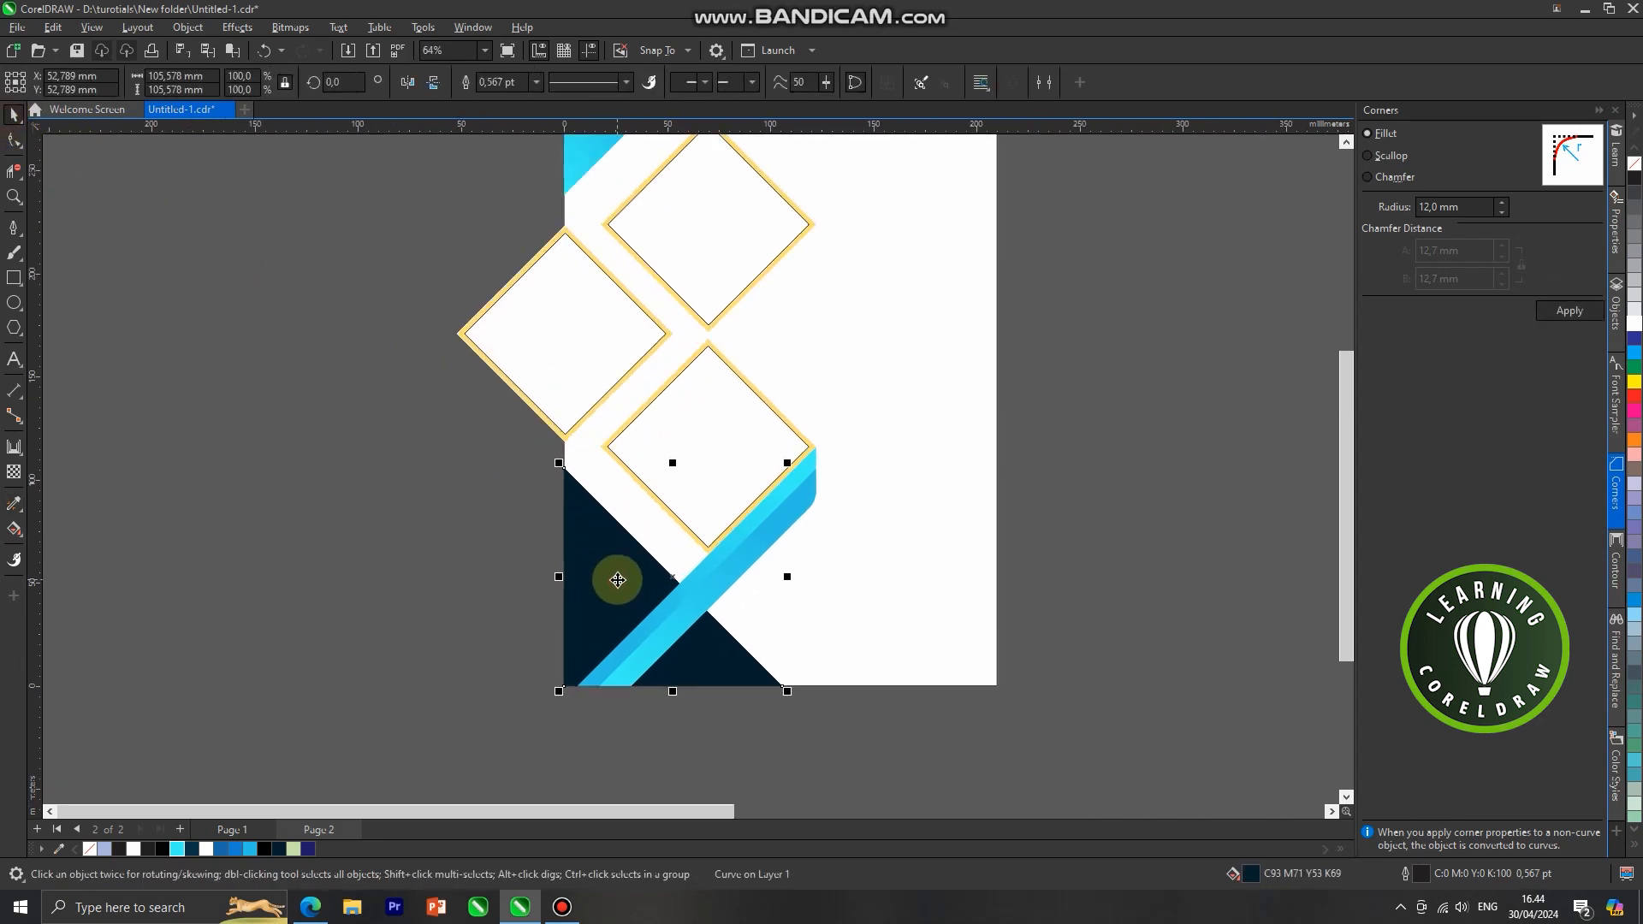
pyautogui.click(677, 637)
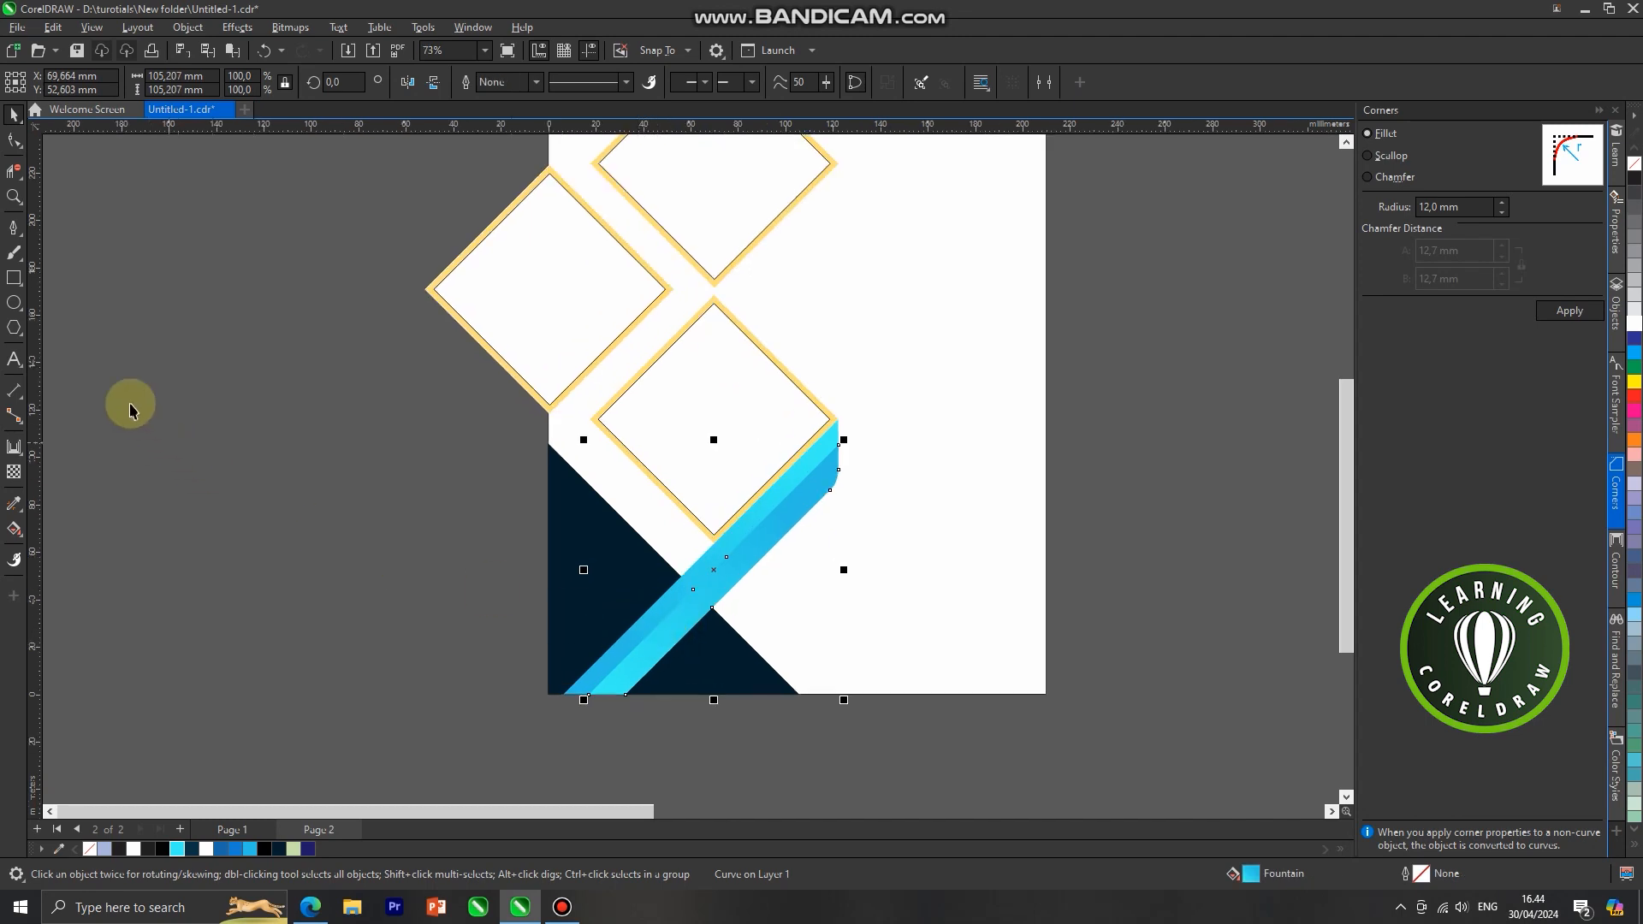
# - Draw a 45° line about 60.7 mm wide and high across the navy triangle, and shift it about 3.7 mm right and 6.9 mm down
pyautogui.click(13, 230)
pyautogui.scroll(-1, 551, 494)
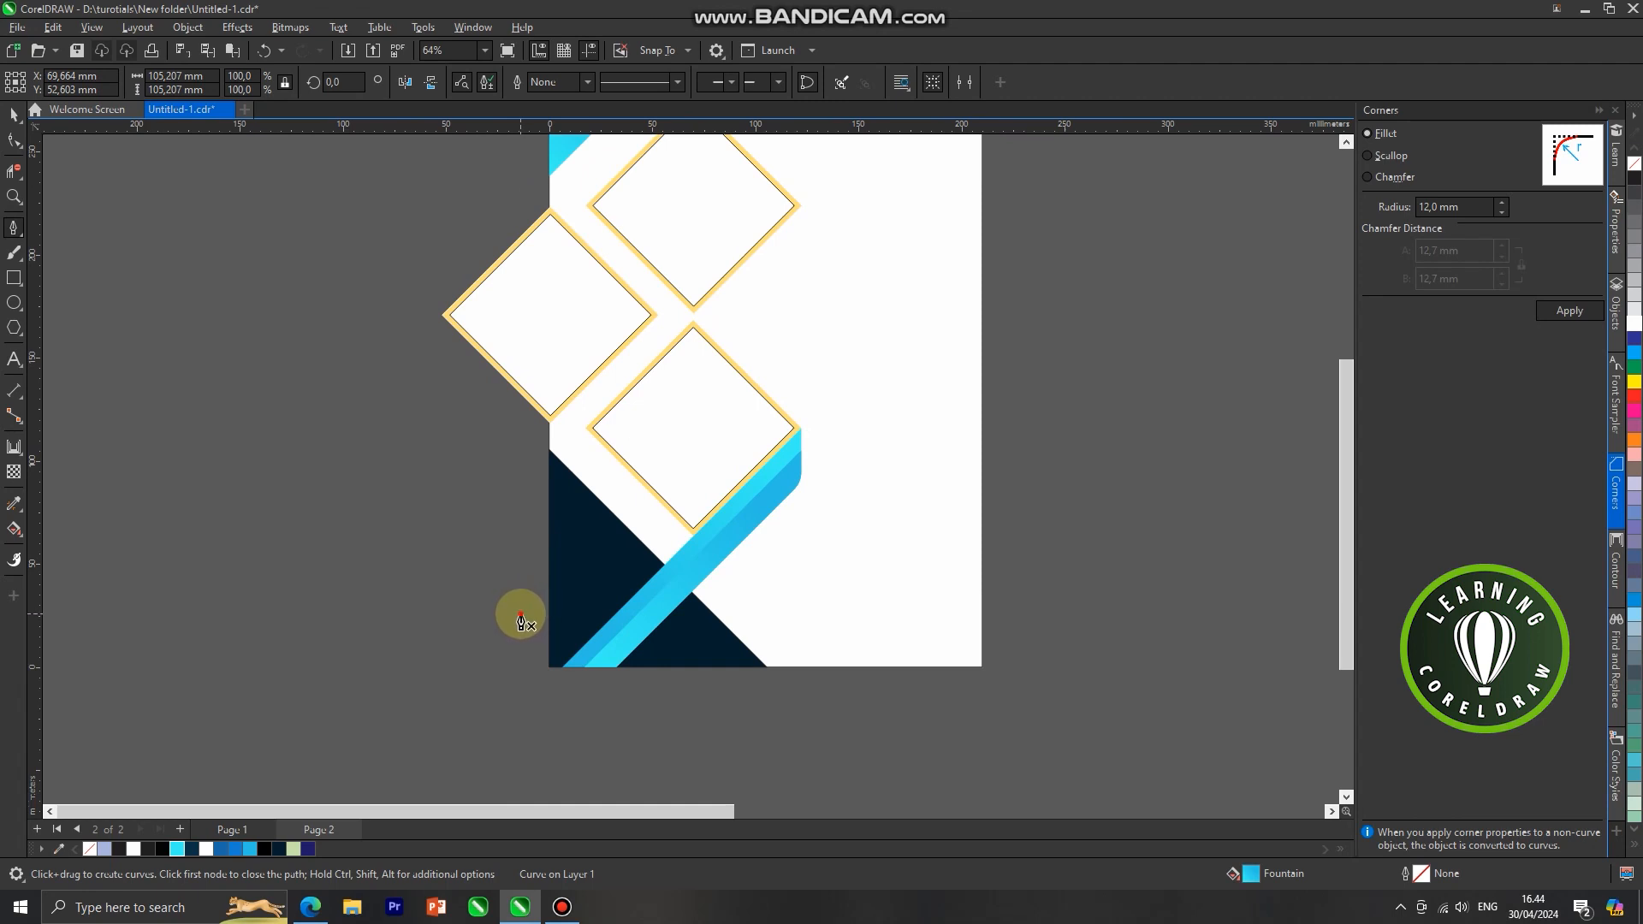
pyautogui.click(520, 614)
pyautogui.press('shift')
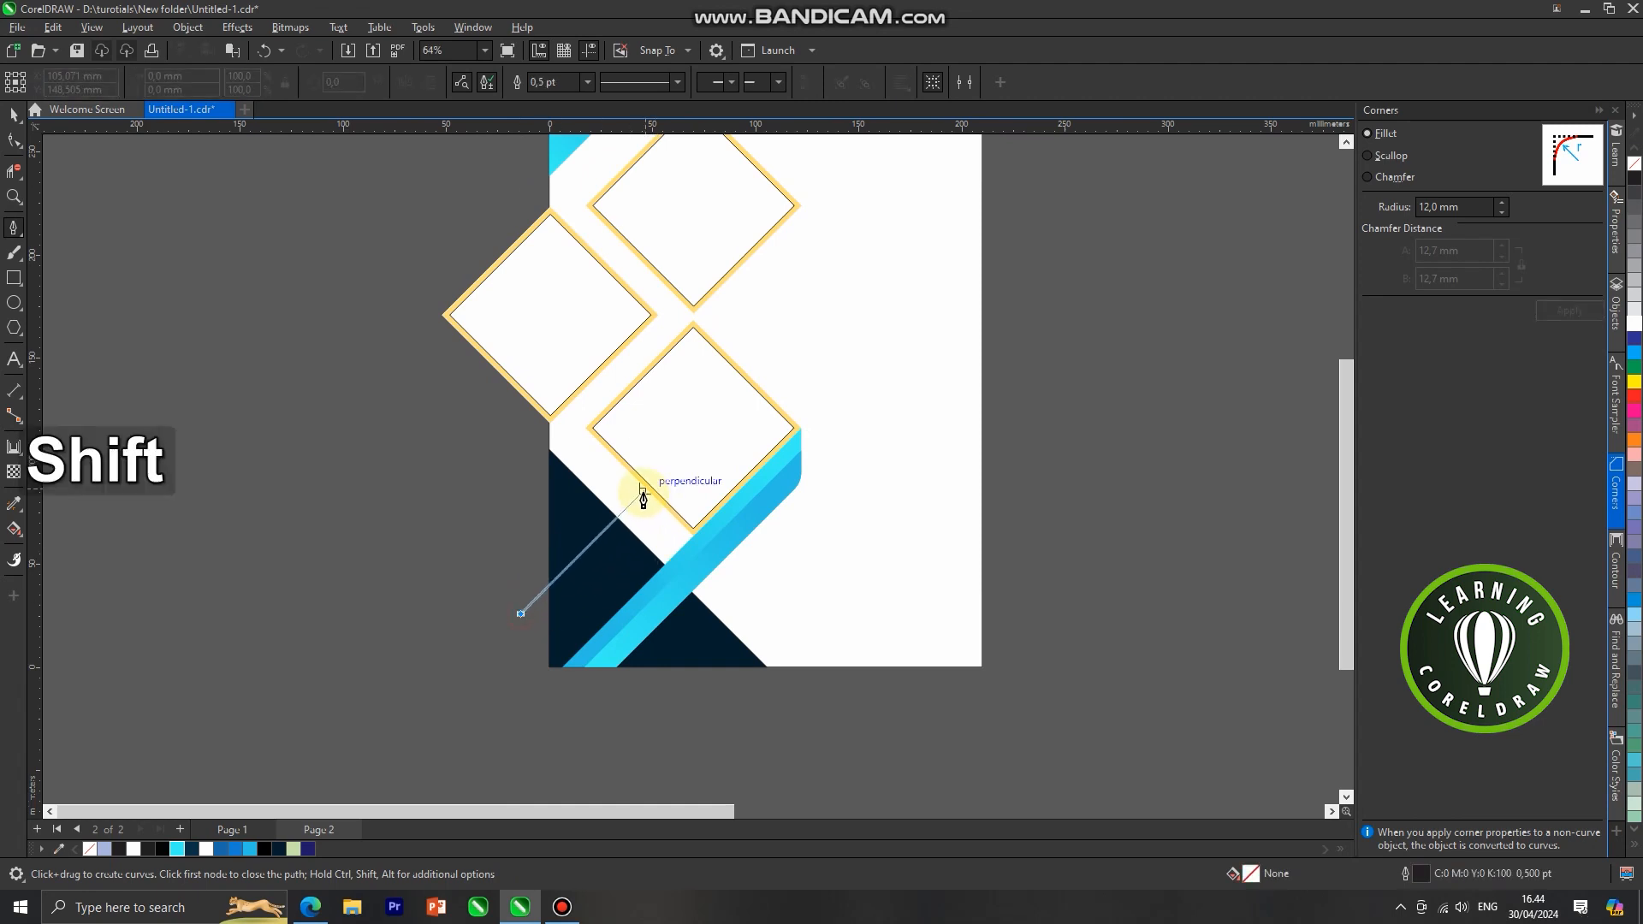
pyautogui.click(644, 491)
pyautogui.press('Escape')
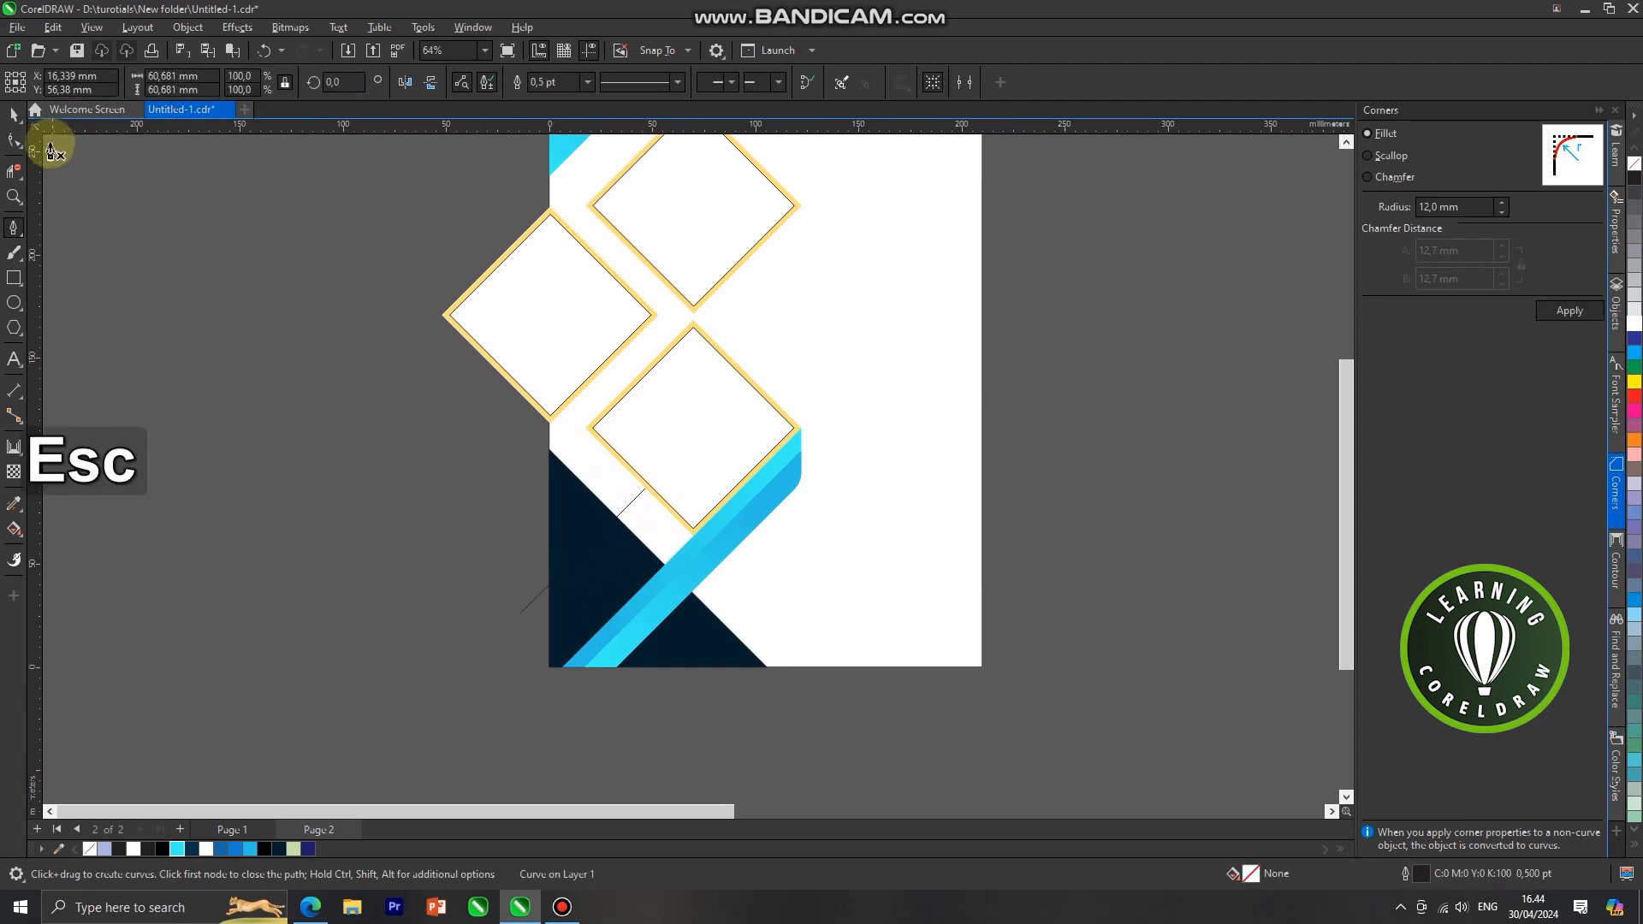
pyautogui.click(12, 116)
pyautogui.scroll(2, 605, 580)
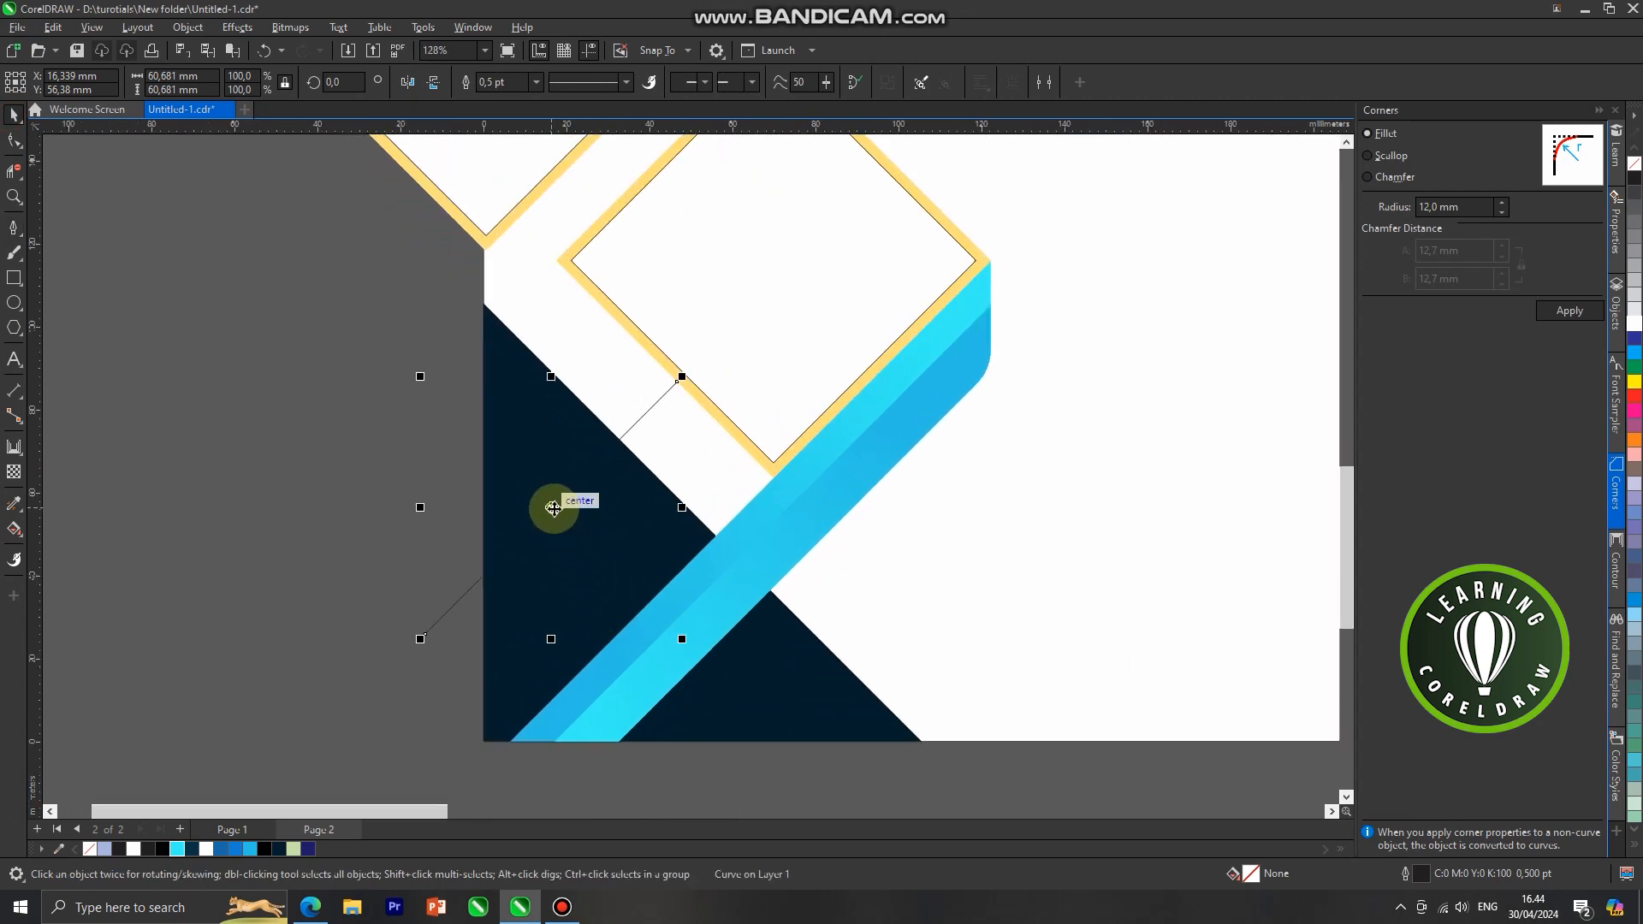
pyautogui.moveTo(563, 528); pyautogui.dragTo(567, 536)
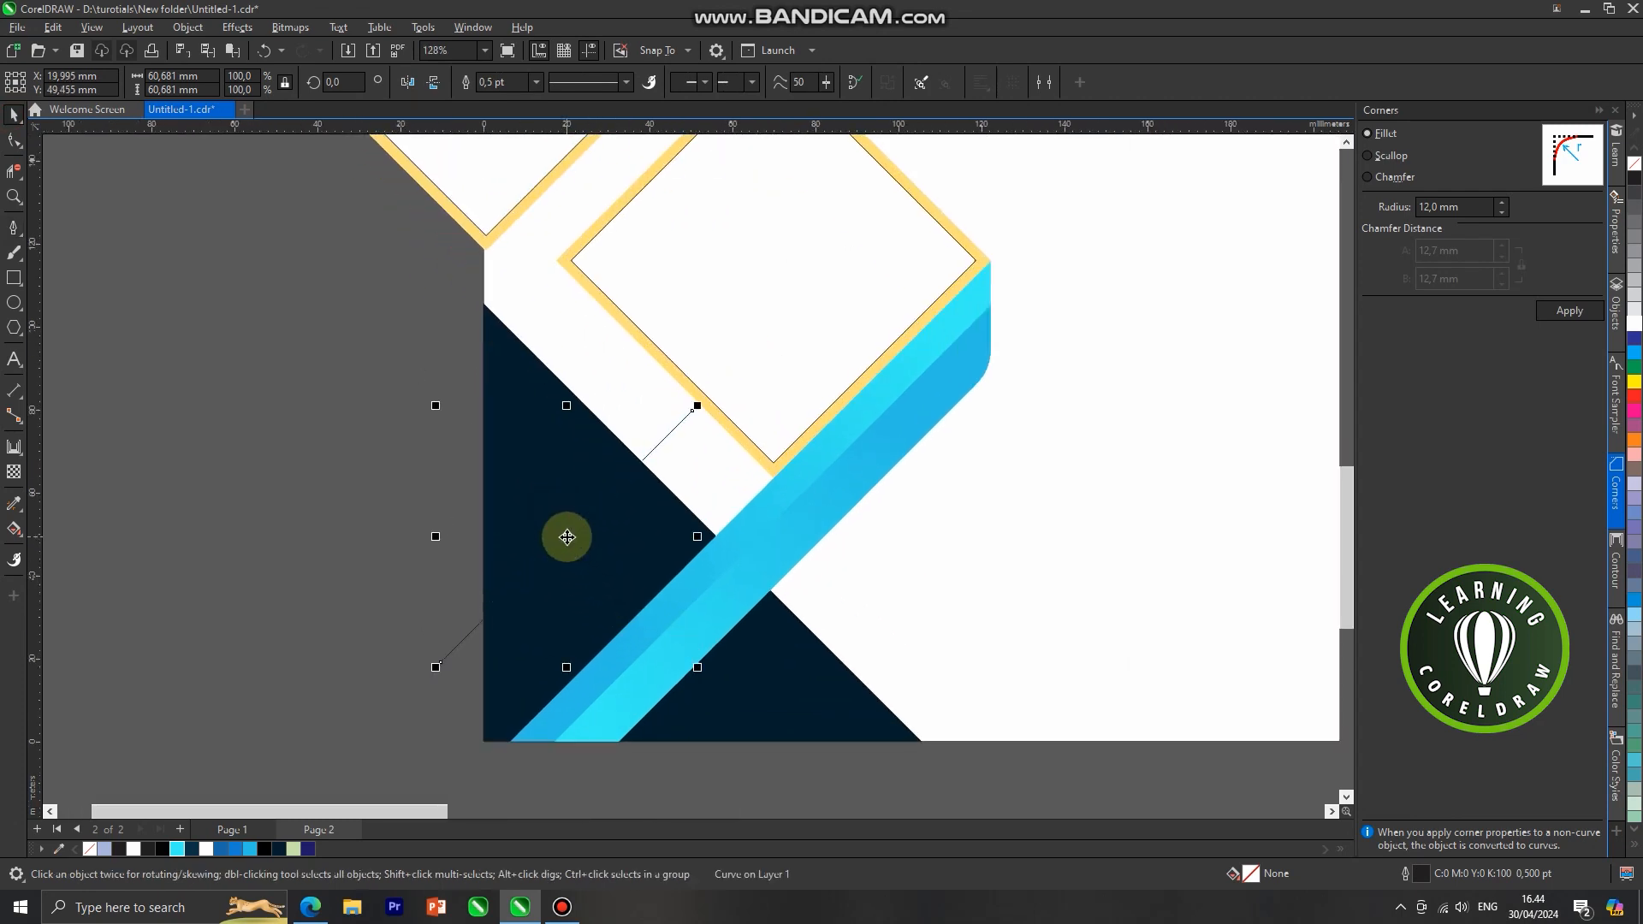
# - Duplicate the diagonal line in place and move the copy about 4.3 mm left and 4.7 mm up
pyautogui.rightClick(567, 536)
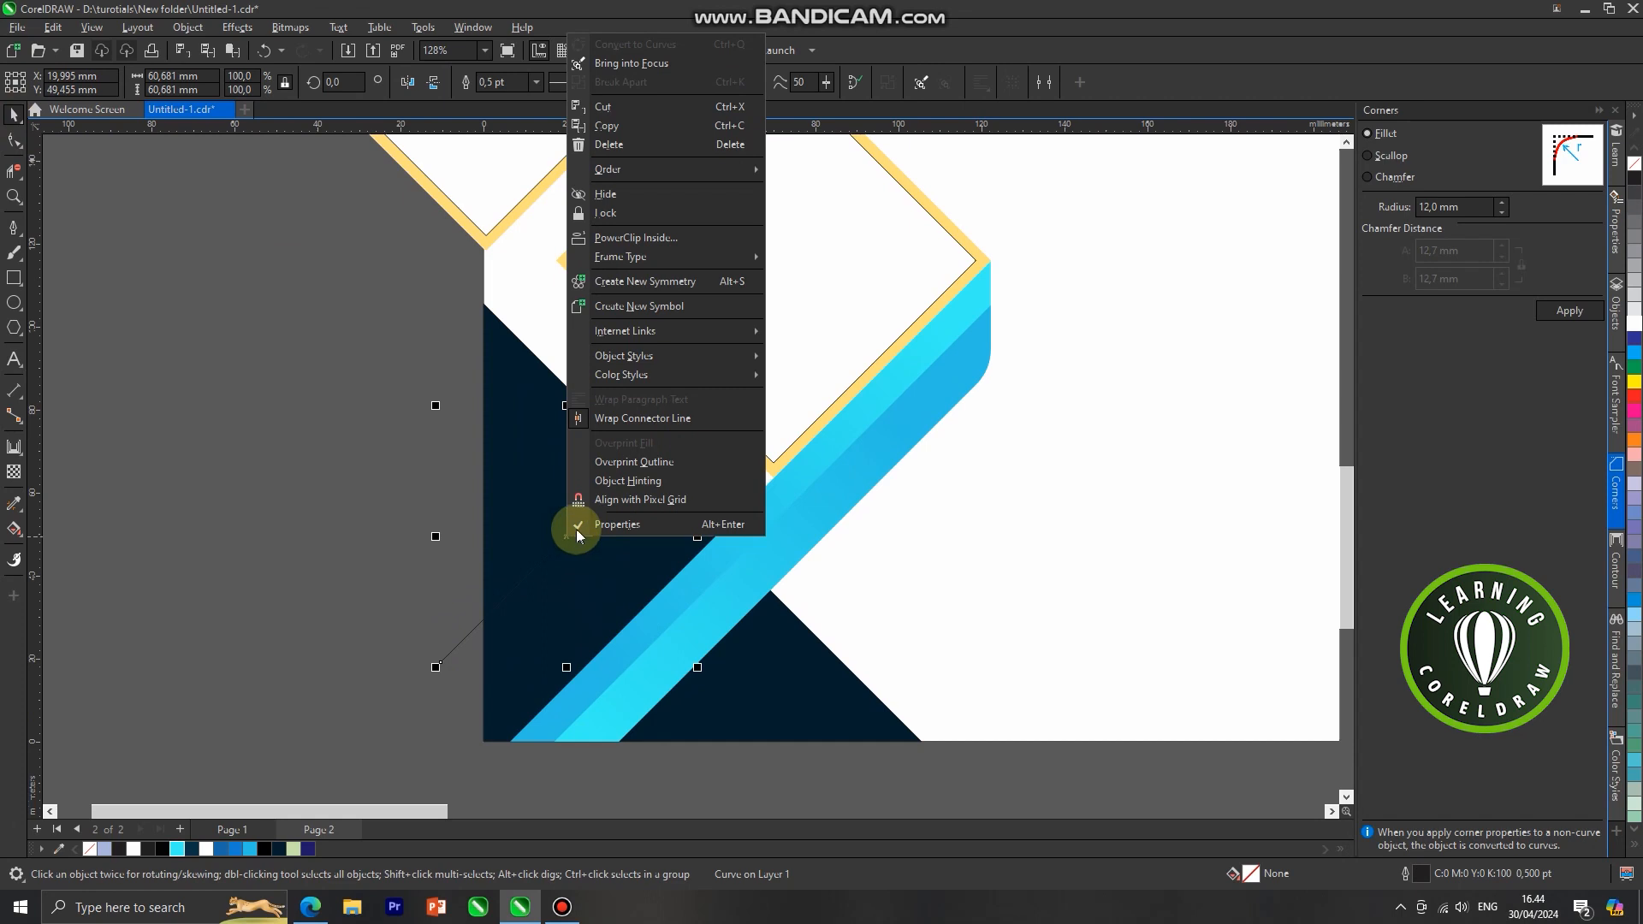
pyautogui.click(612, 125)
pyautogui.rightClick(345, 419)
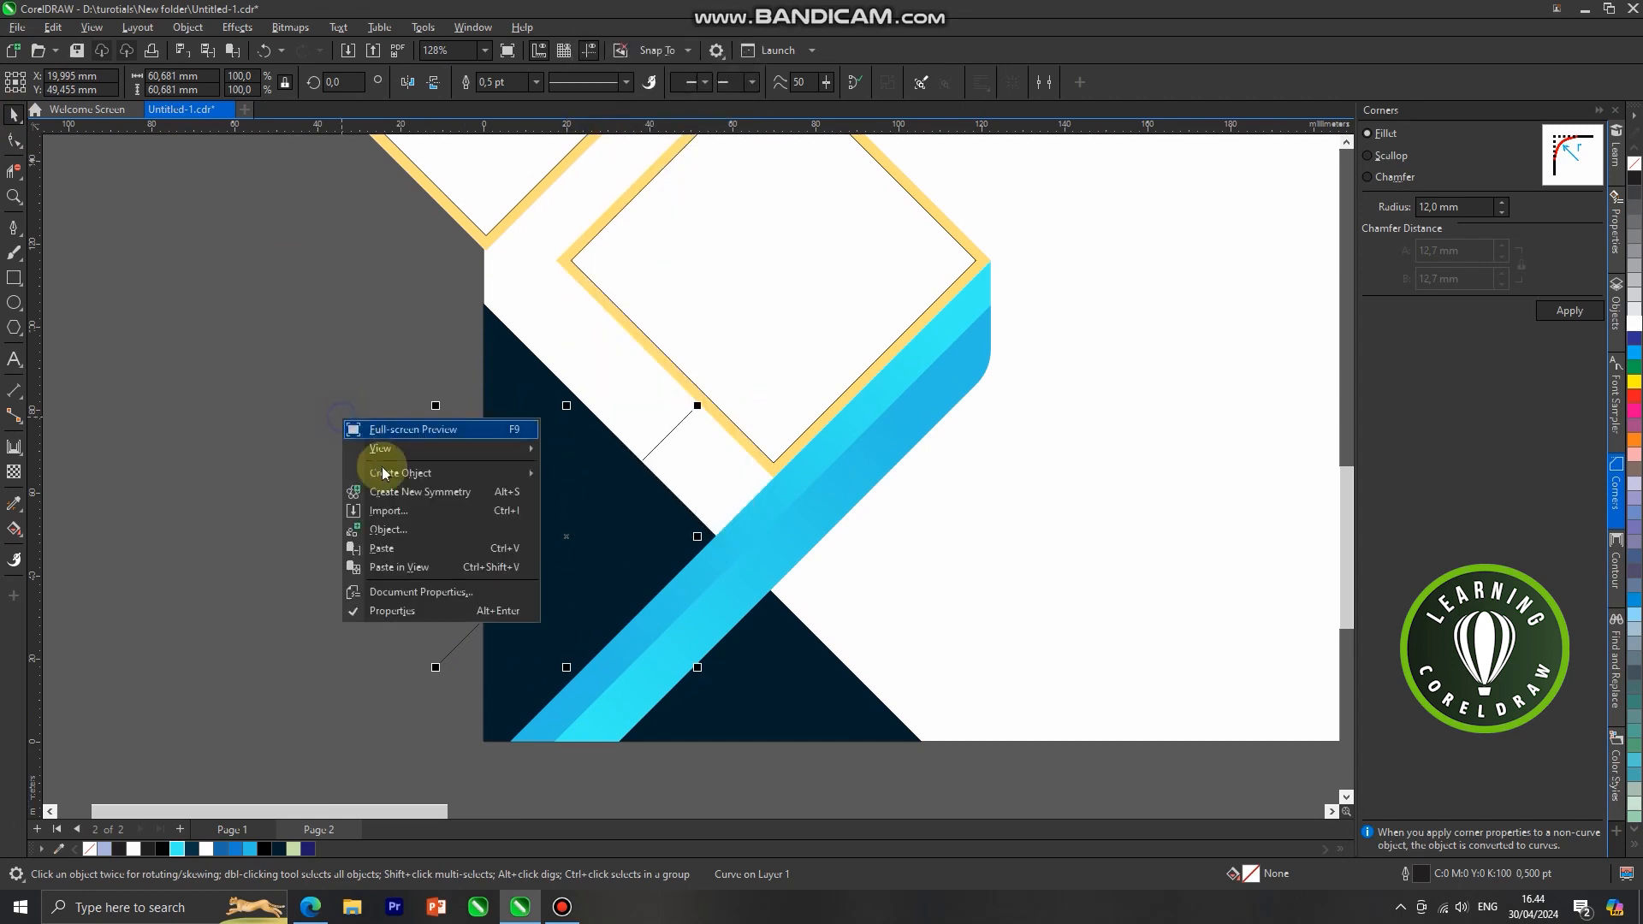
pyautogui.click(431, 542)
pyautogui.scroll(2, 570, 575)
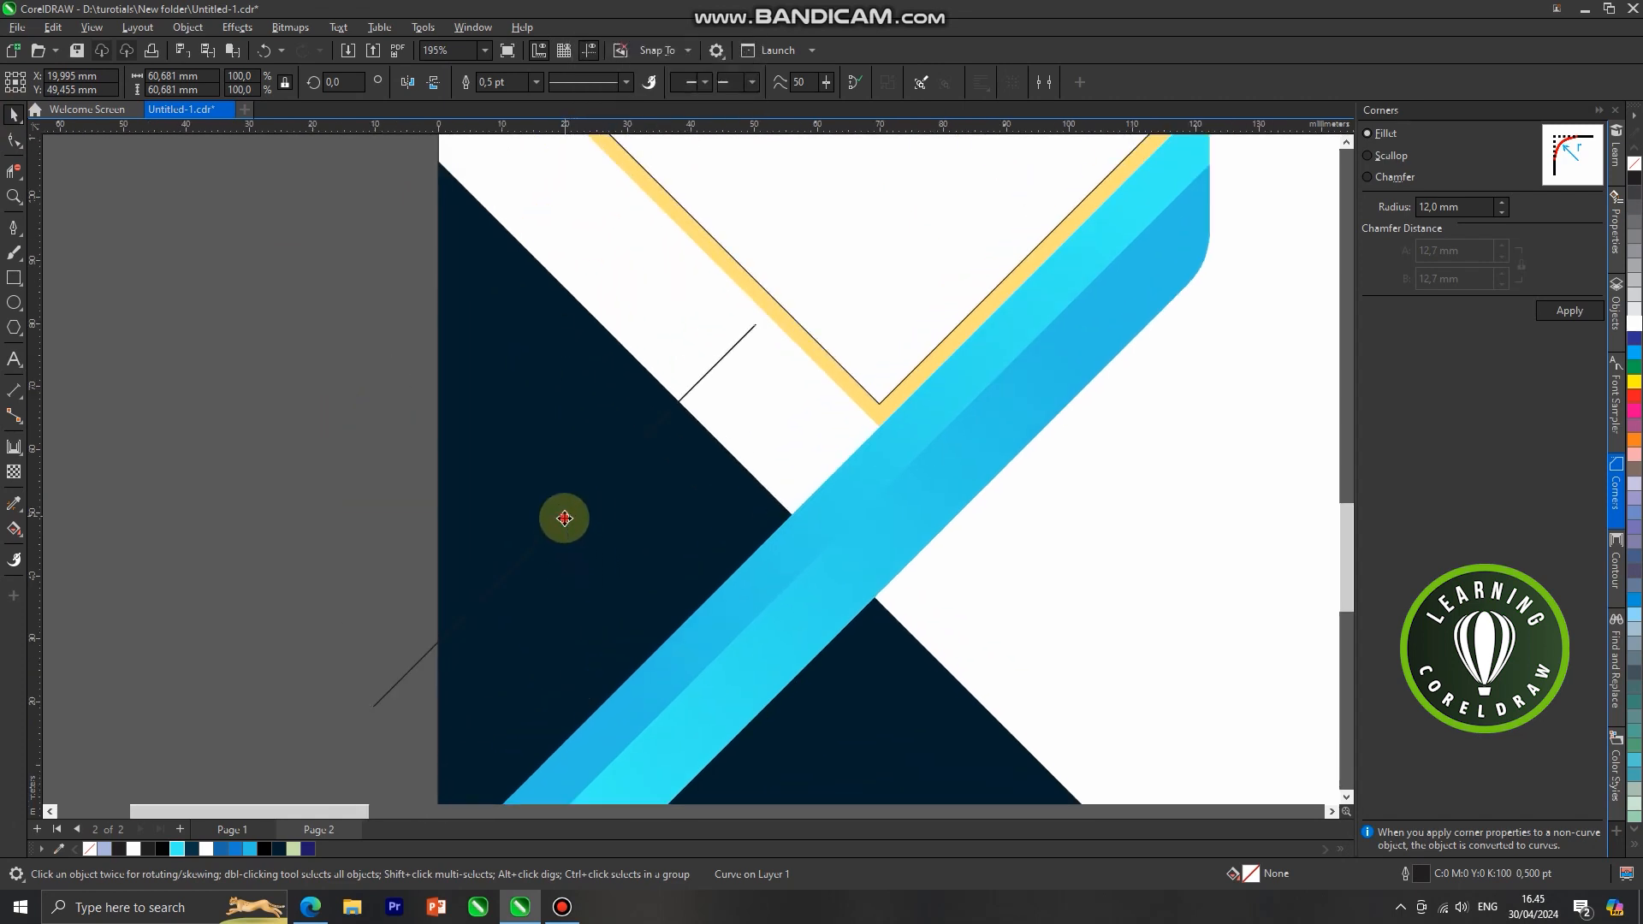
pyautogui.moveTo(554, 512); pyautogui.dragTo(538, 488)
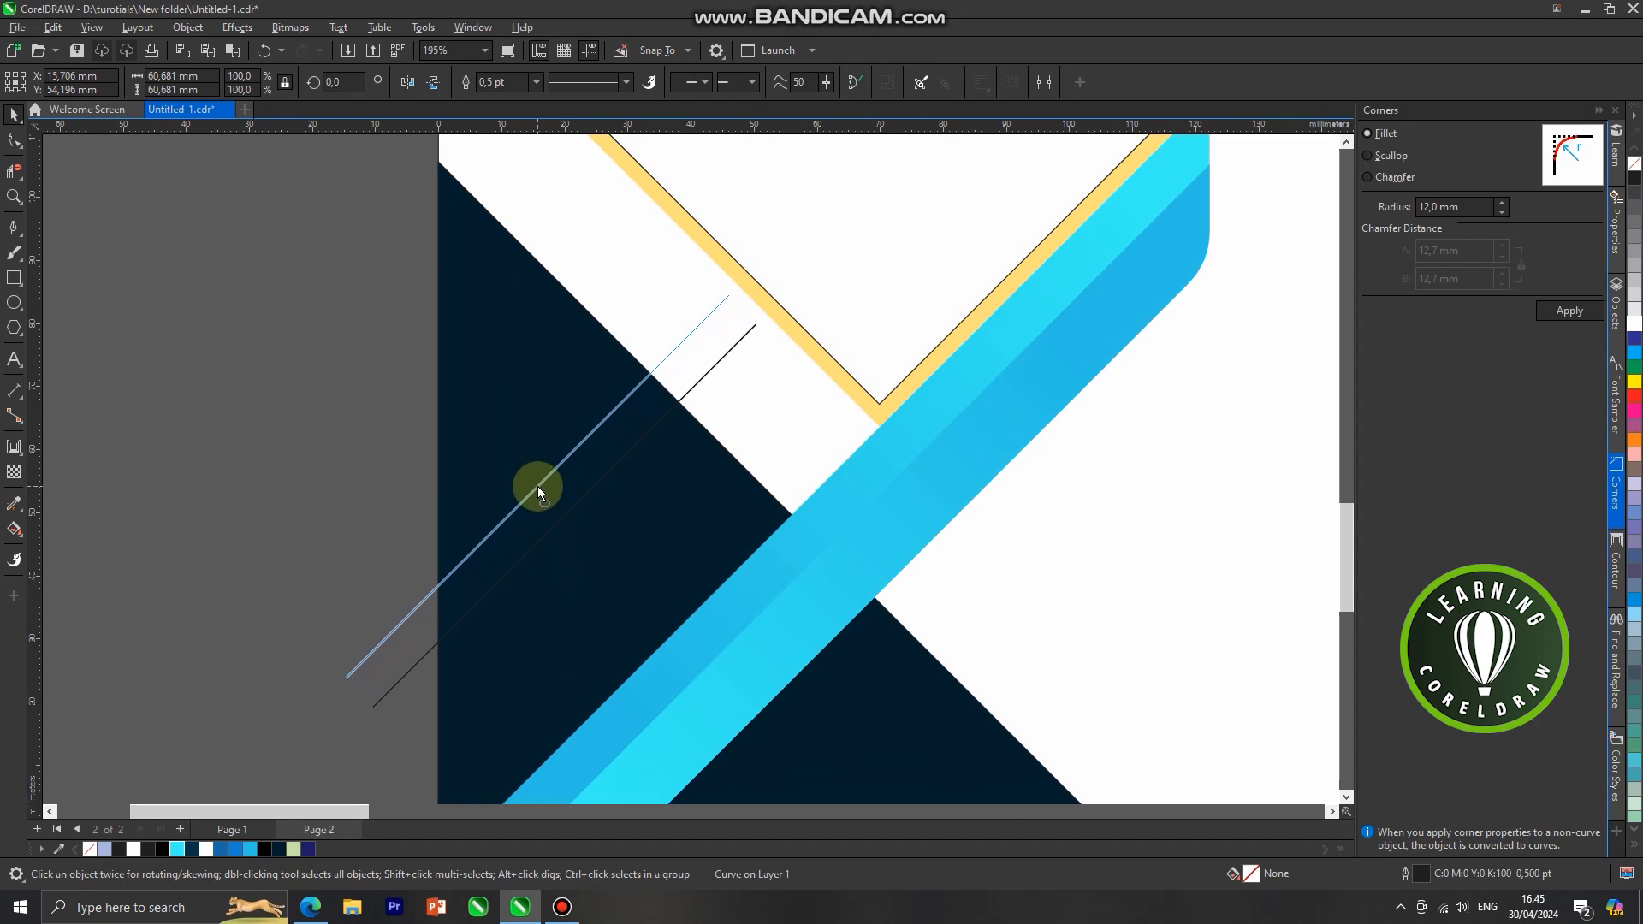
pyautogui.scroll(-2, 581, 556)
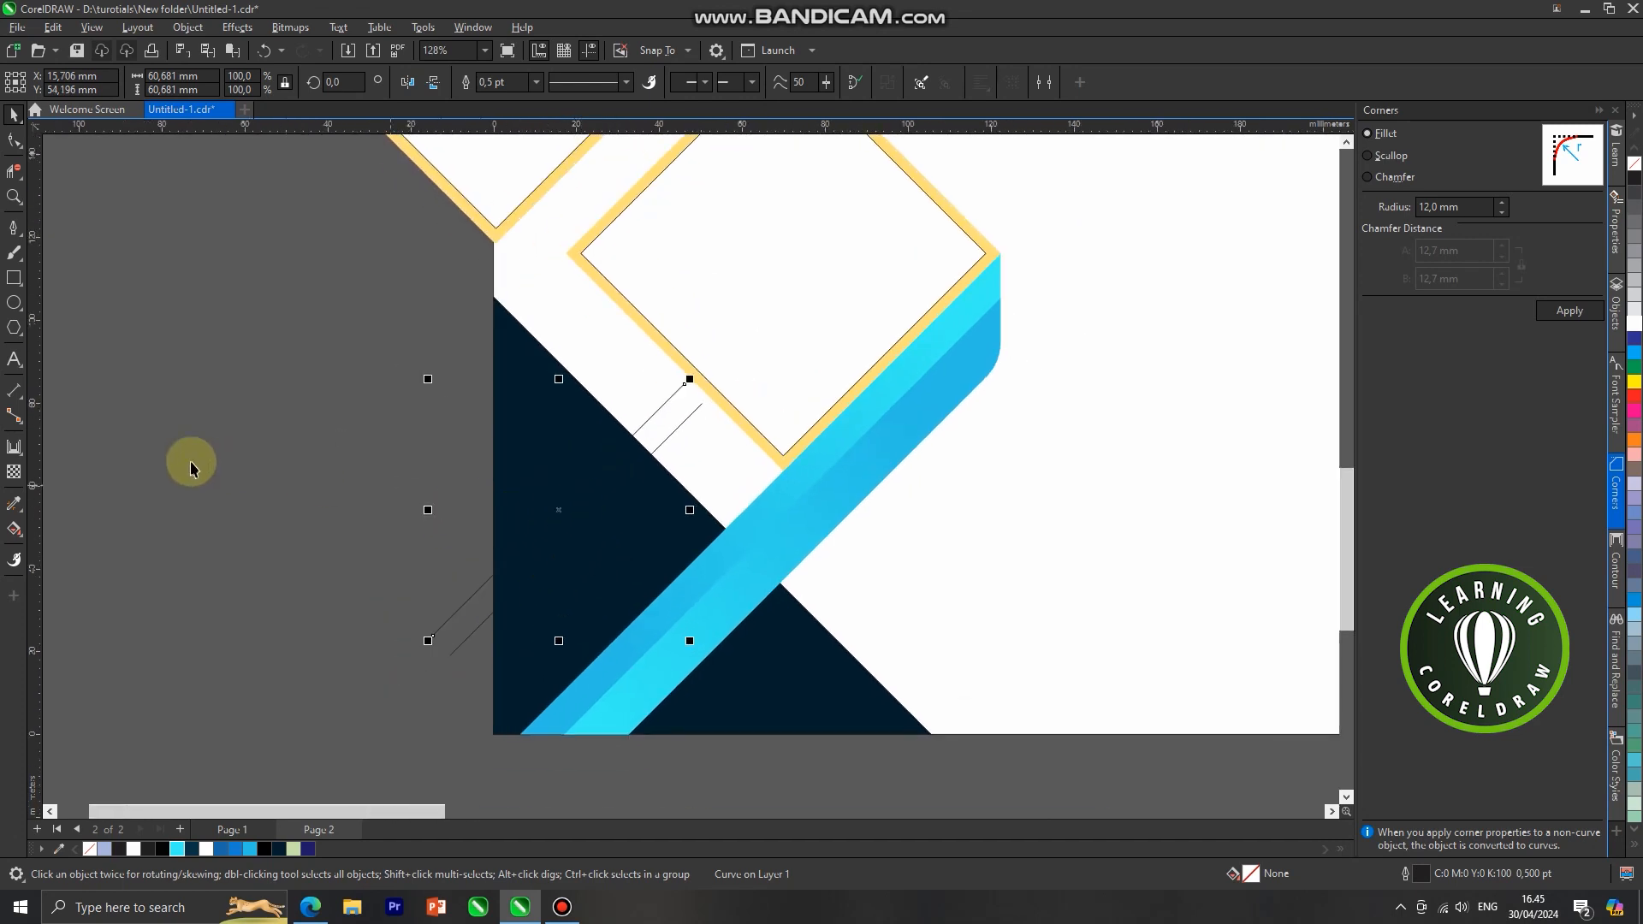
# - Smart Fill the navy triangle's area beside the gradient band and the narrow strip between the two diagonal lines with dark indigo
pyautogui.click(11, 526)
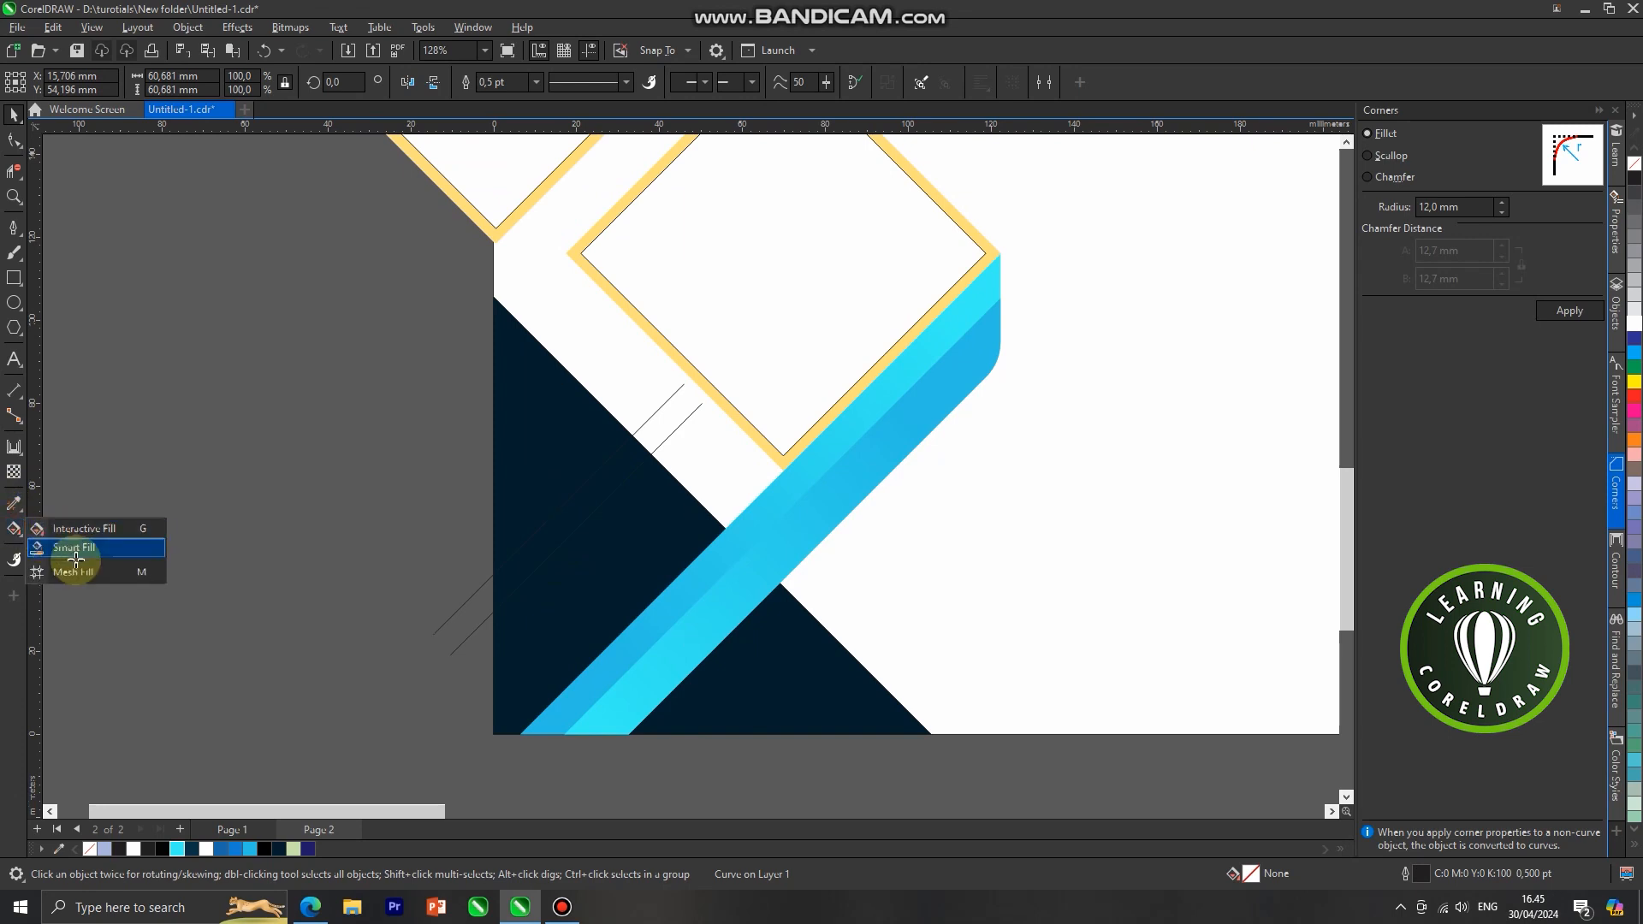
pyautogui.click(52, 547)
pyautogui.scroll(2, 567, 590)
pyautogui.click(567, 590)
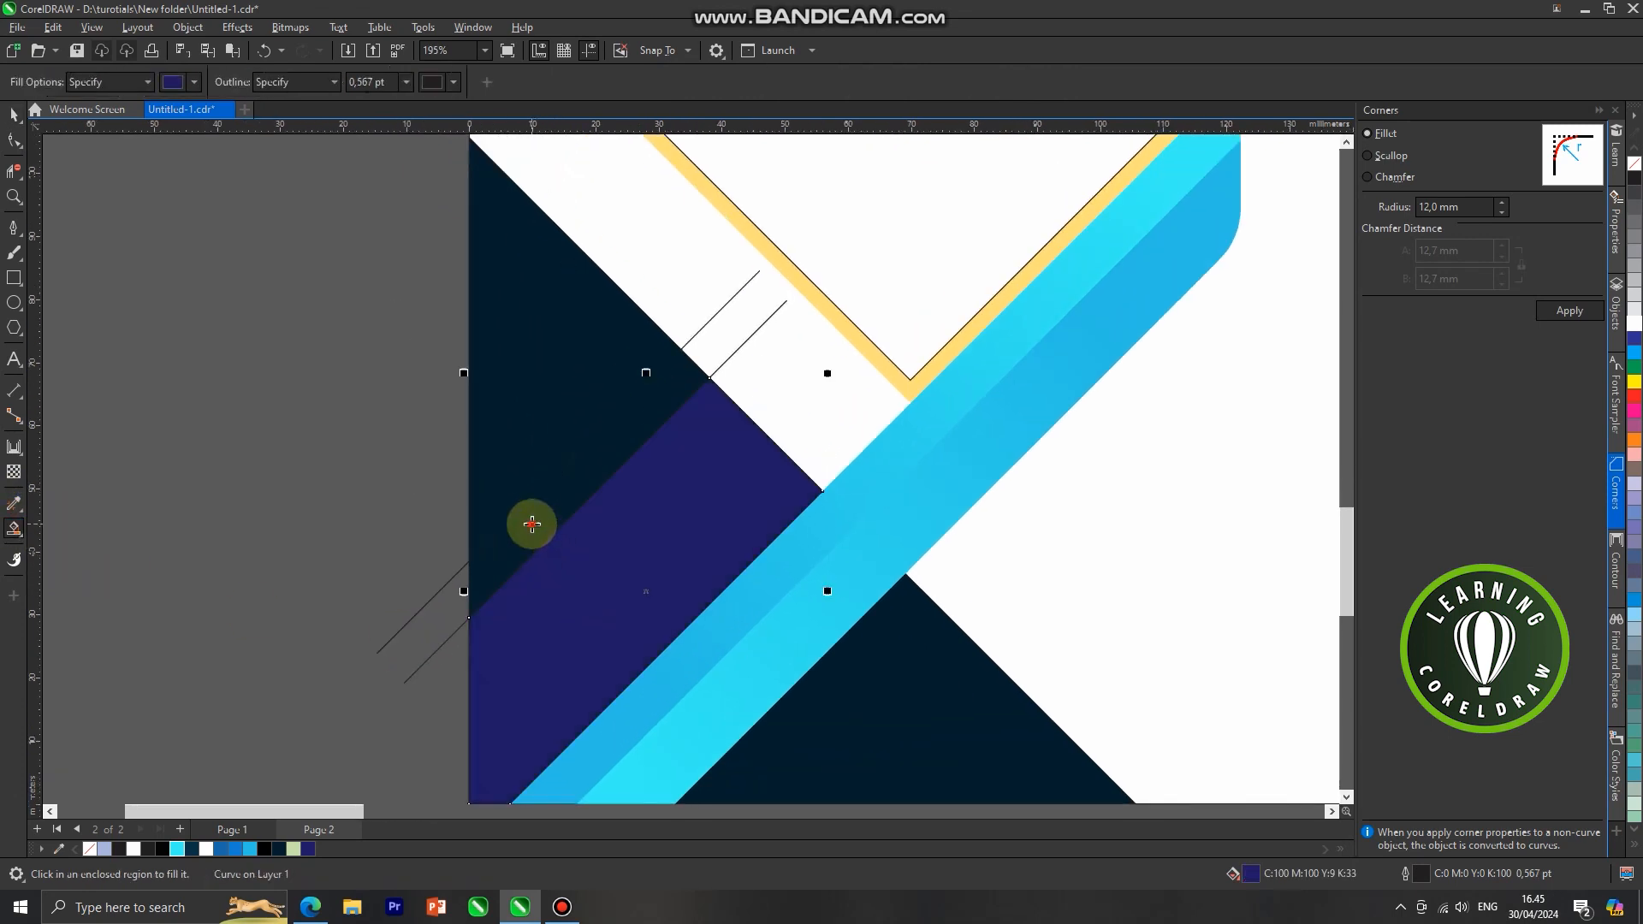
# - Delete the two diagonal construction lines crossing the navy triangle
pyautogui.click(19, 118)
pyautogui.click(734, 296)
pyautogui.press('Delete')
pyautogui.click(752, 332)
pyautogui.press('Delete')
pyautogui.scroll(-2, 693, 392)
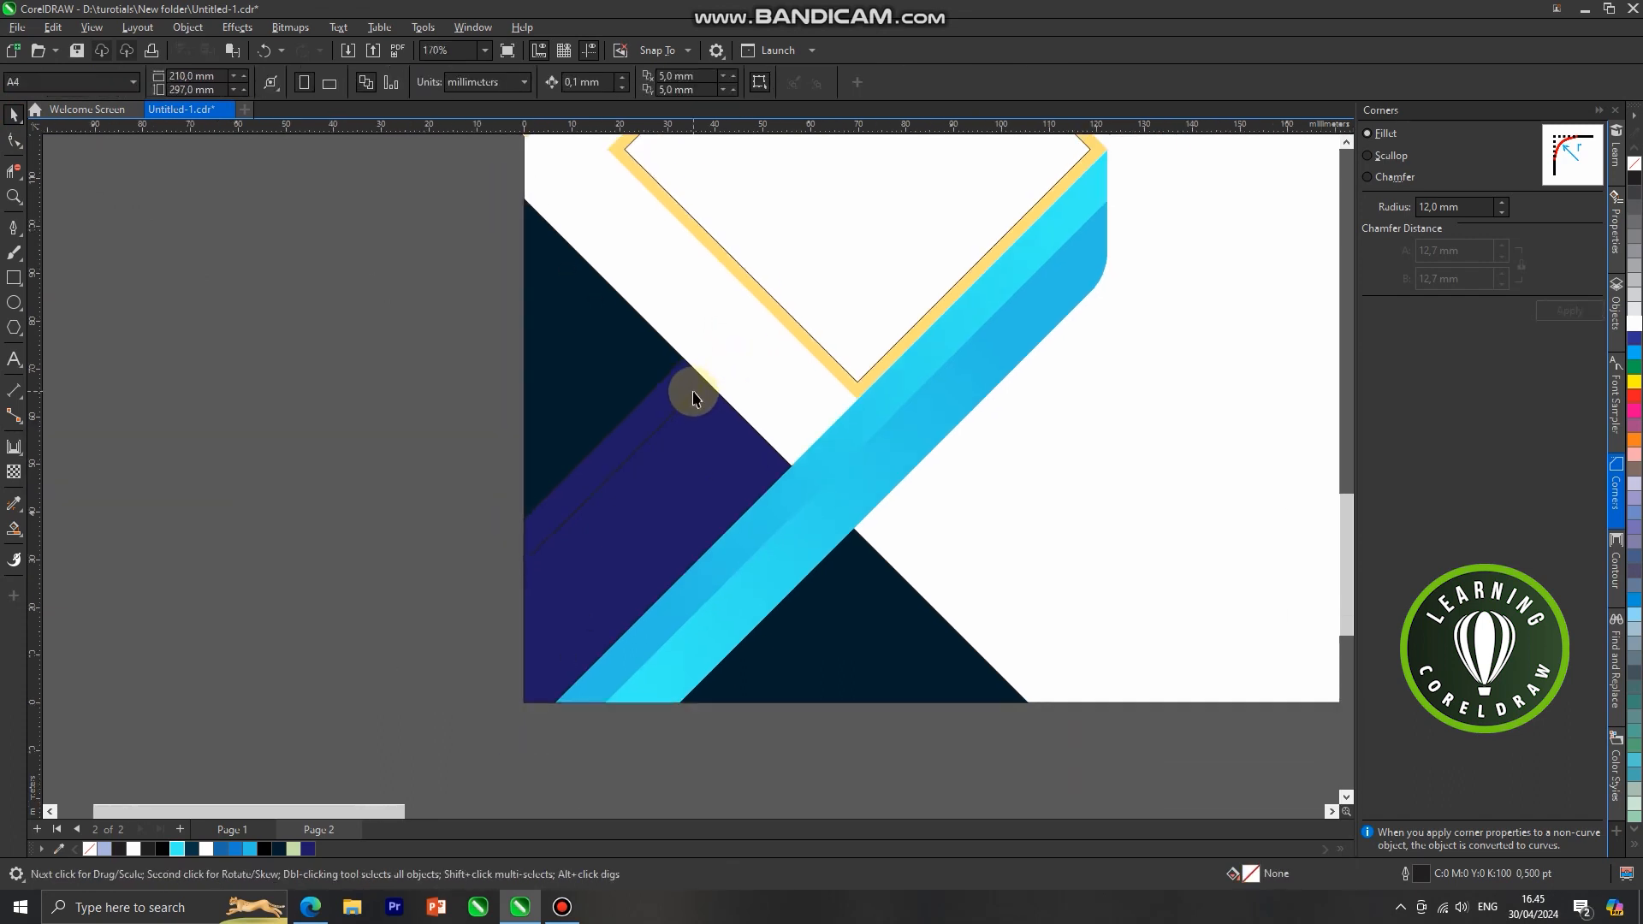
# - Fill the large area beside the gradient band with medium blue and the narrow strip beside it with brighter blue
pyautogui.scroll(1, 660, 523)
pyautogui.click(660, 524)
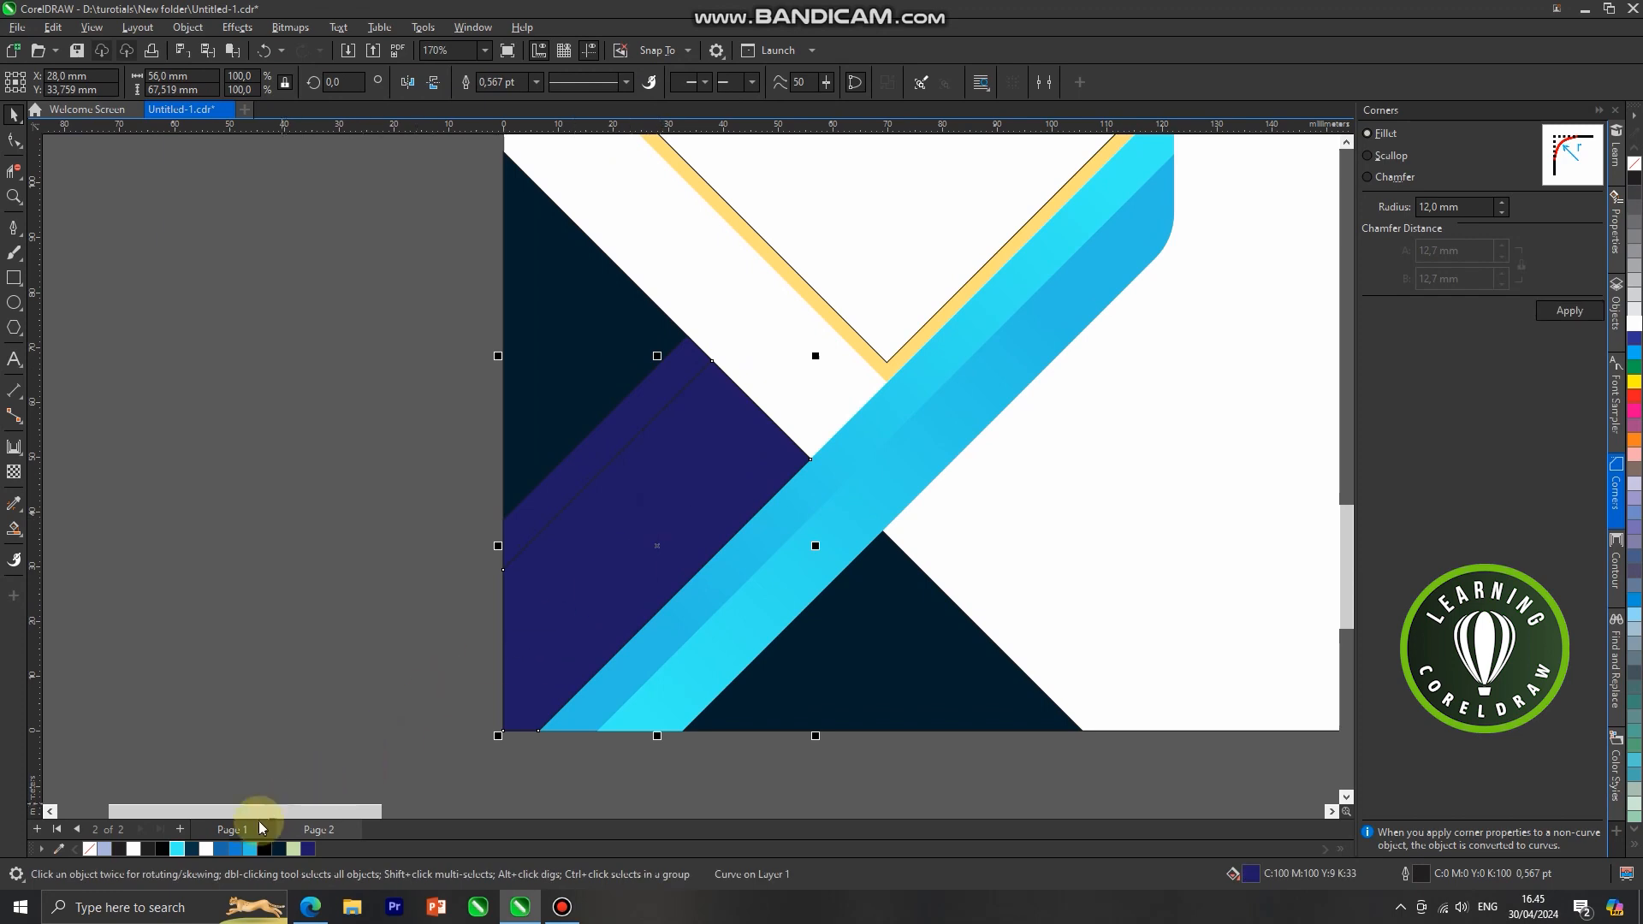
pyautogui.moveTo(221, 848); pyautogui.dragTo(562, 594)
pyautogui.click(556, 501)
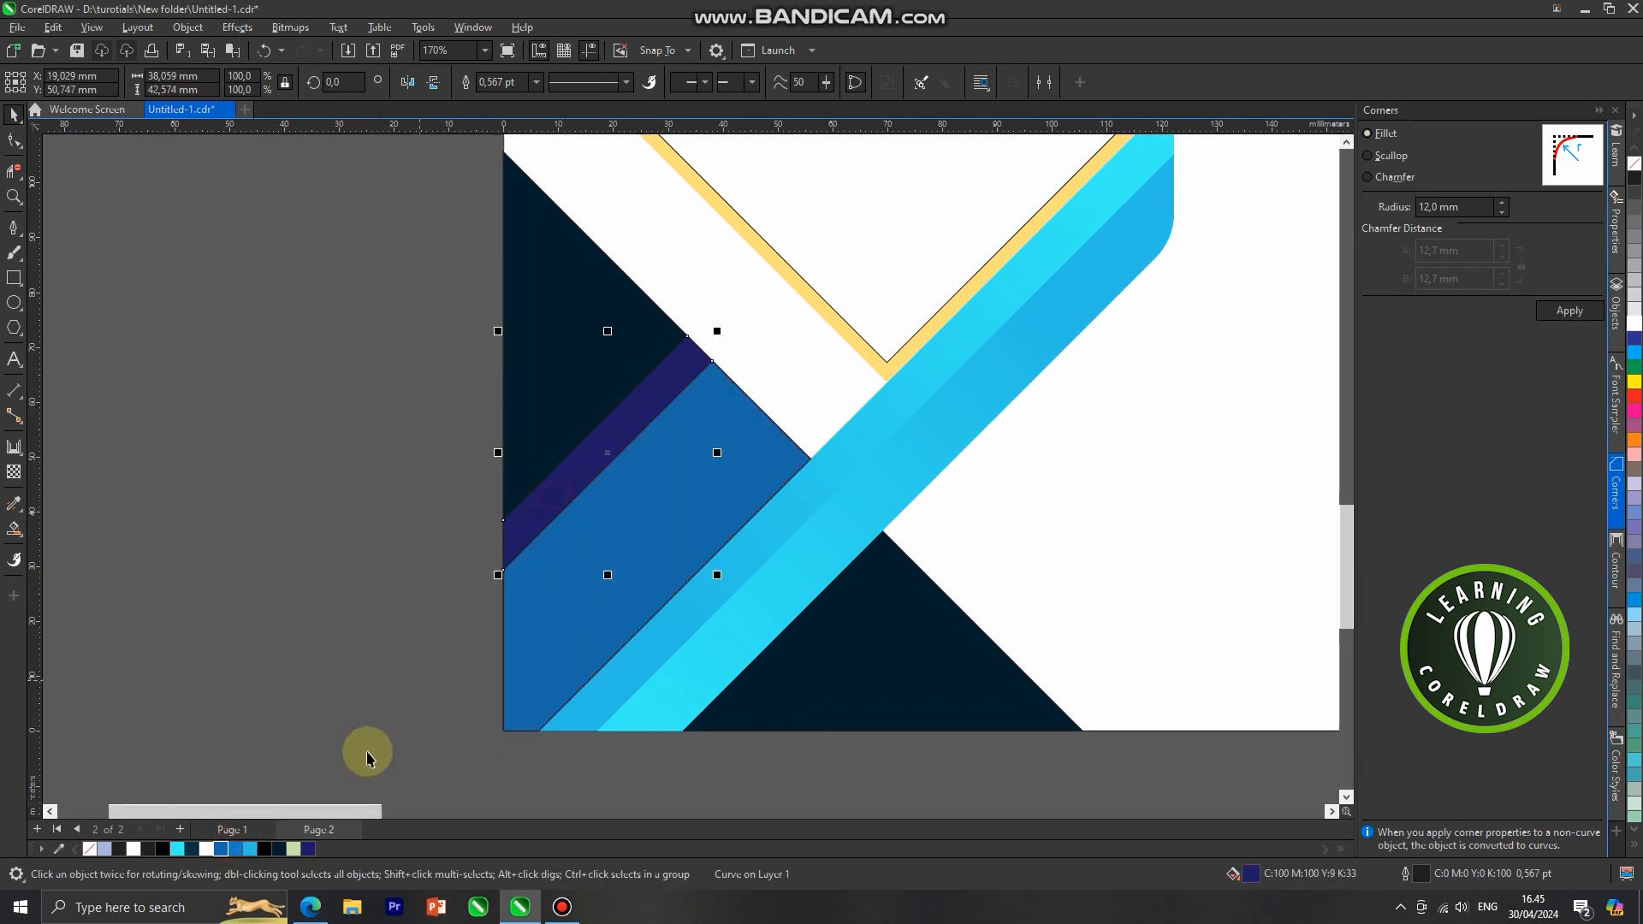
pyautogui.click(235, 848)
pyautogui.click(587, 557)
pyautogui.scroll(-2, 587, 557)
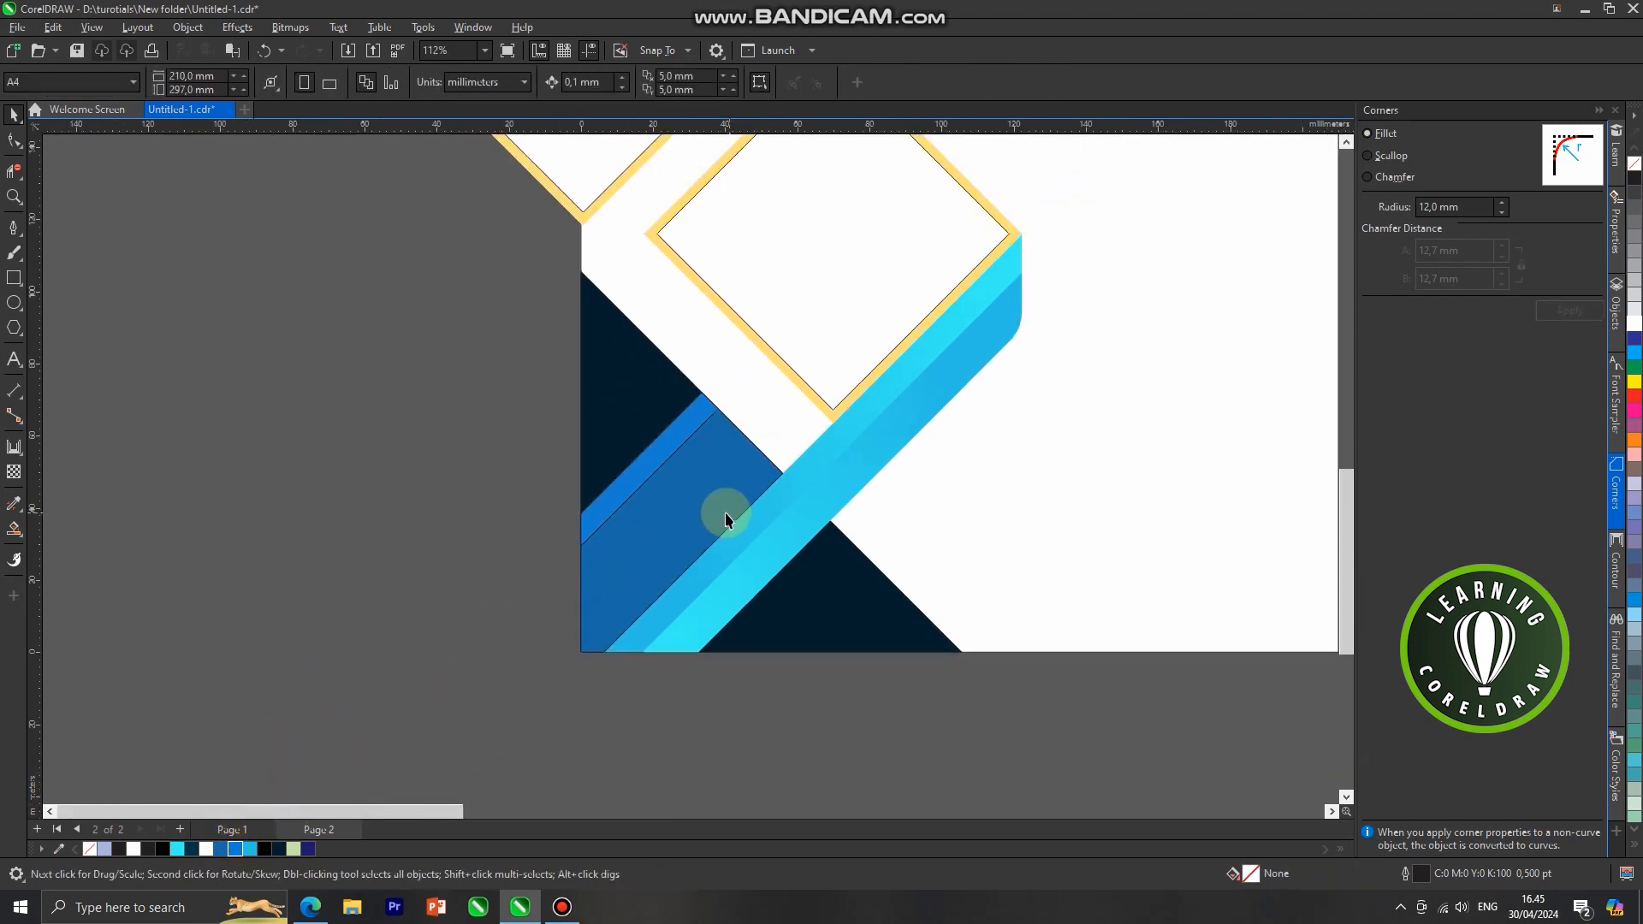
# - Remove the outline from the medium-blue area and the bright-blue strip together
pyautogui.scroll(1, 689, 458)
pyautogui.keyDown('shift'); pyautogui.click(660, 438); pyautogui.keyUp('shift')
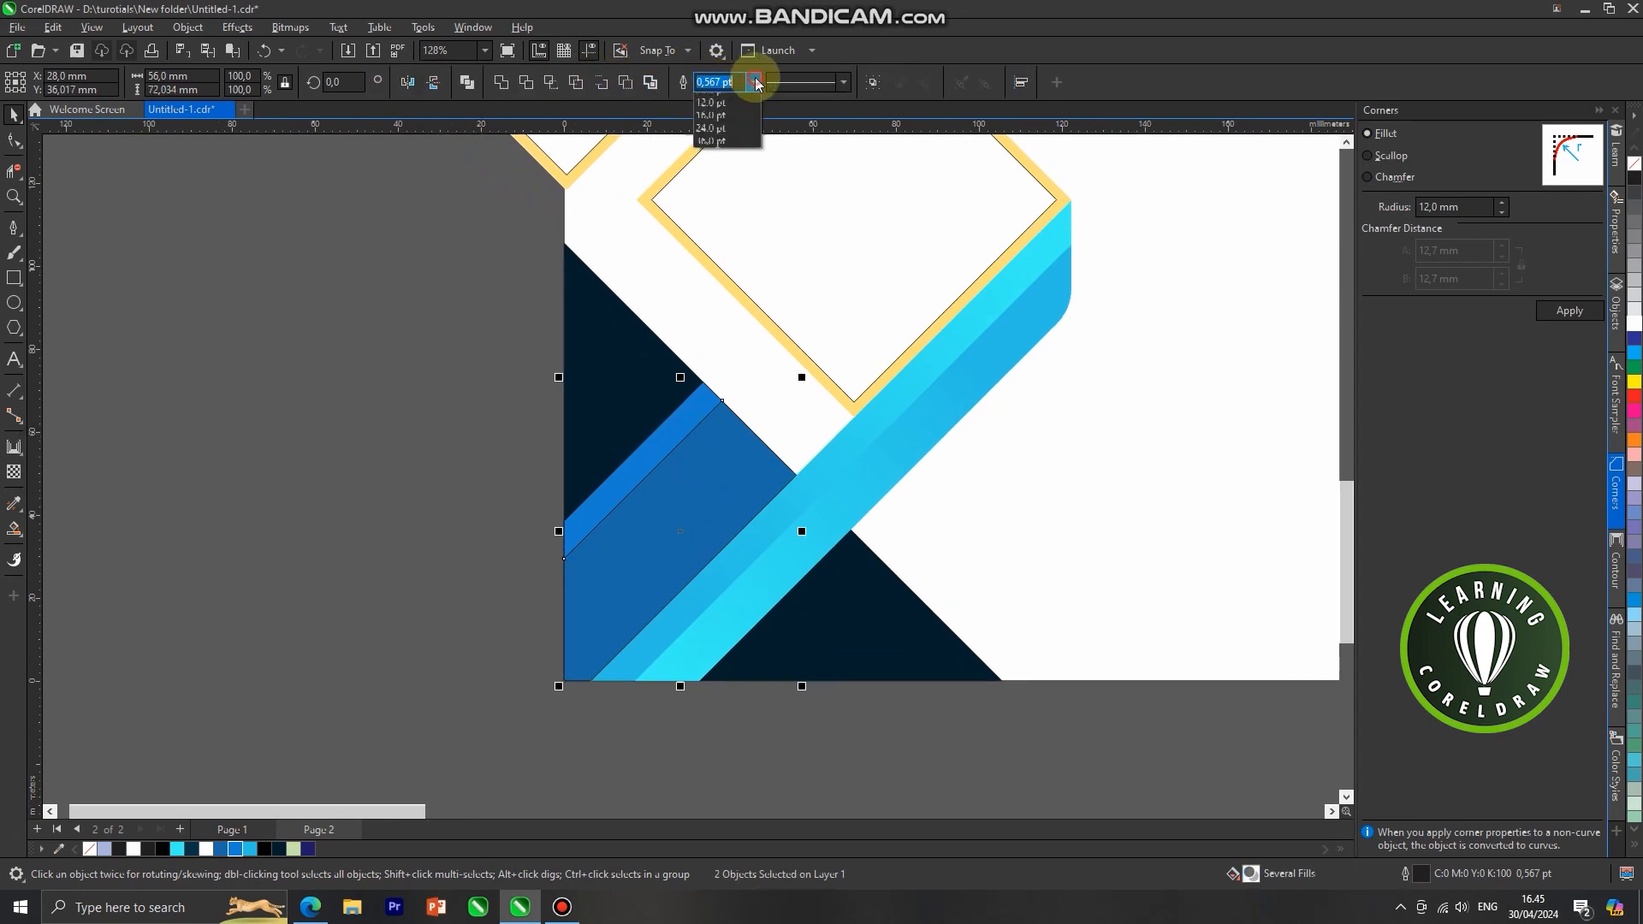
pyautogui.click(738, 99)
pyautogui.click(432, 381)
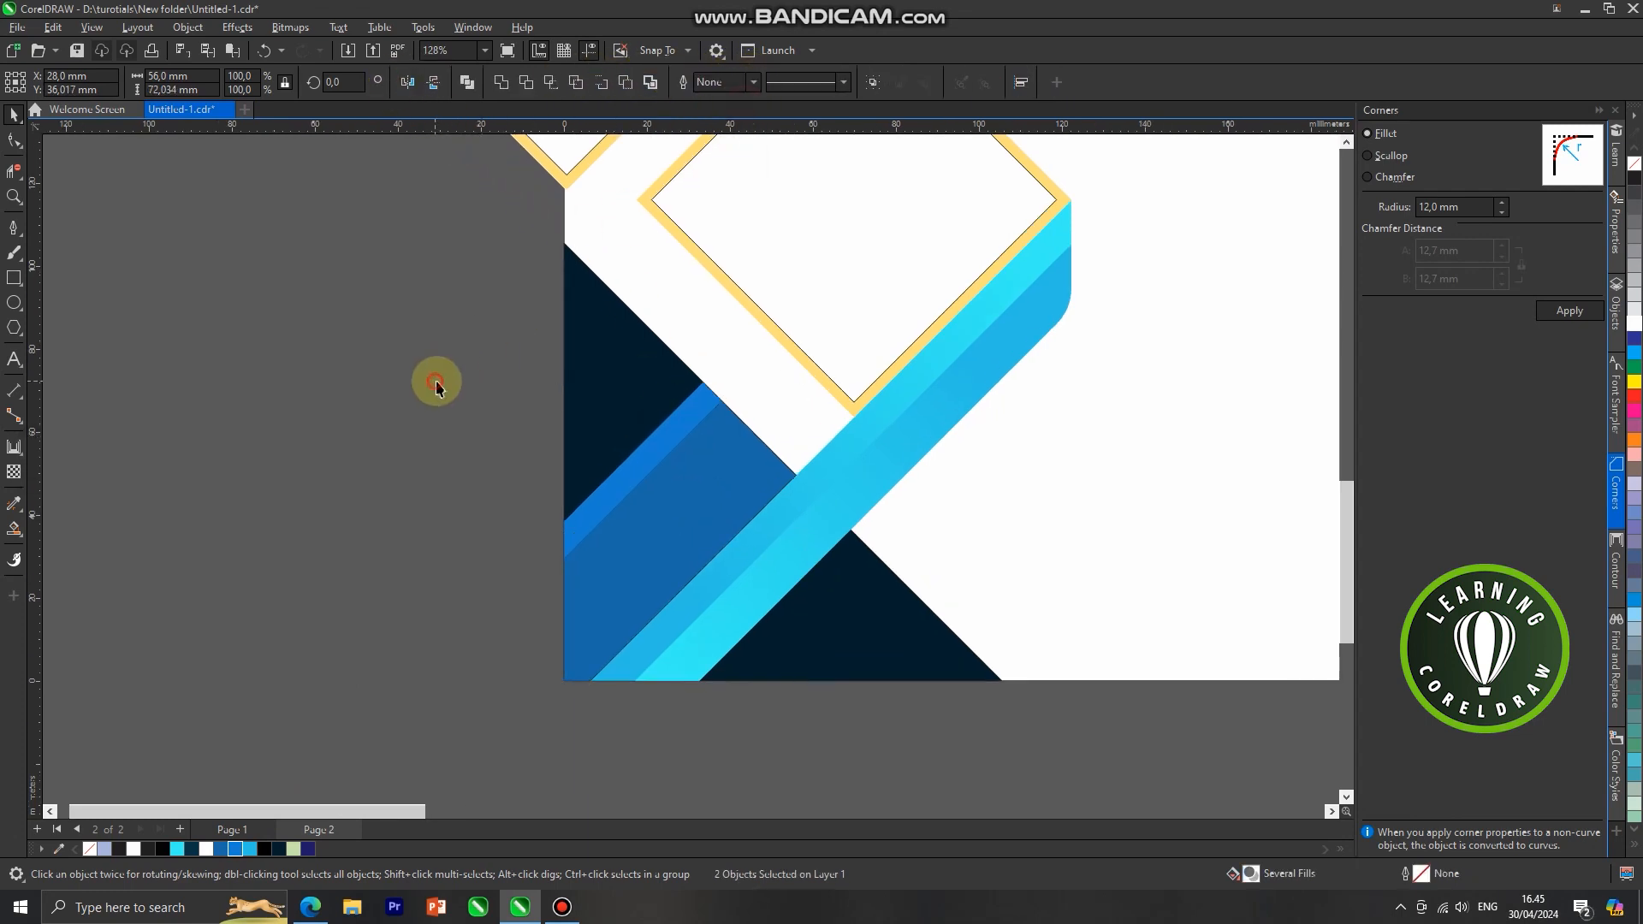
# - Group the medium-blue area with the bright-blue strip
pyautogui.click(643, 524)
pyautogui.keyDown('shift'); pyautogui.click(616, 479); pyautogui.keyUp('shift')
pyautogui.rightClick(617, 477)
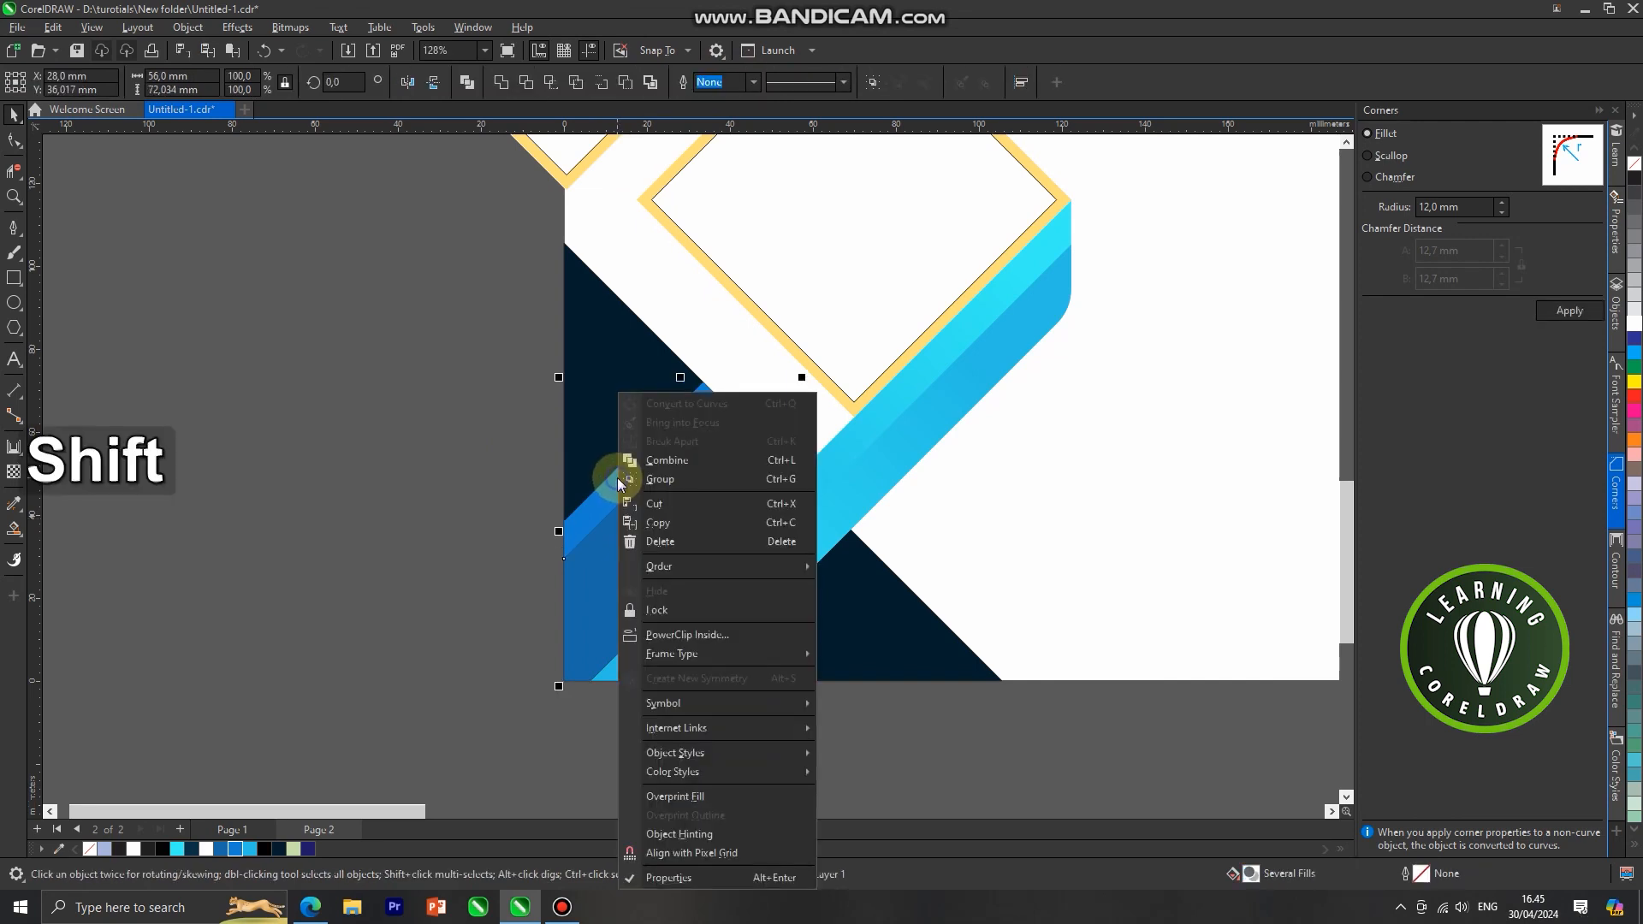
pyautogui.click(660, 479)
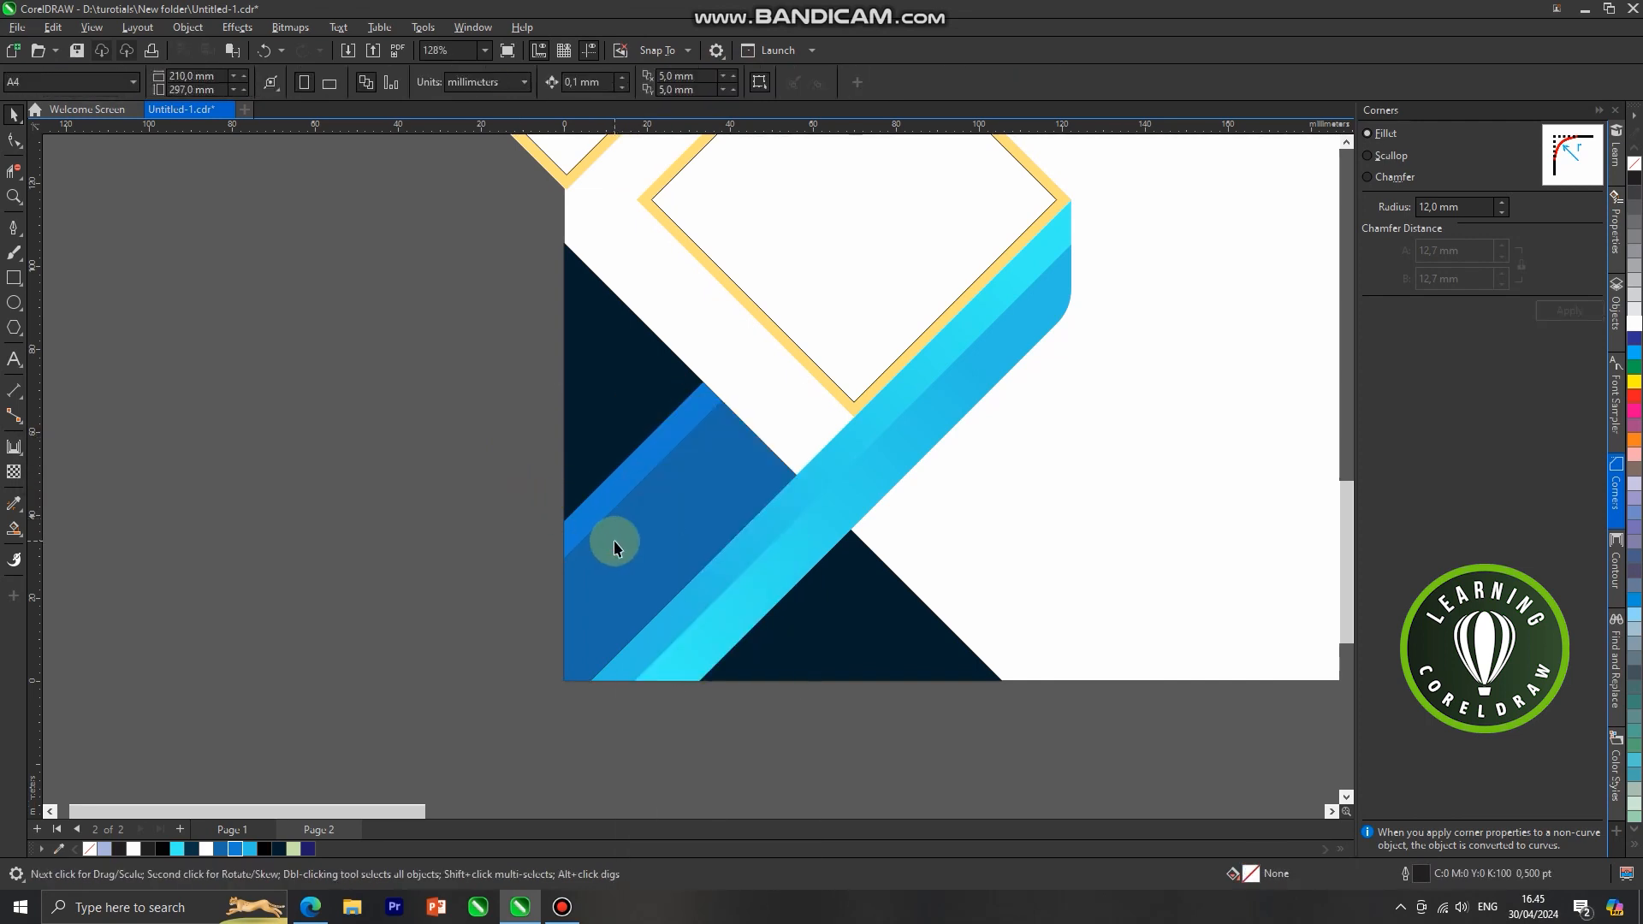
# - Apply a fountain transparency to the blue group, opaque near the gradient band and fading out towards the page's lower-left edge
pyautogui.click(12, 472)
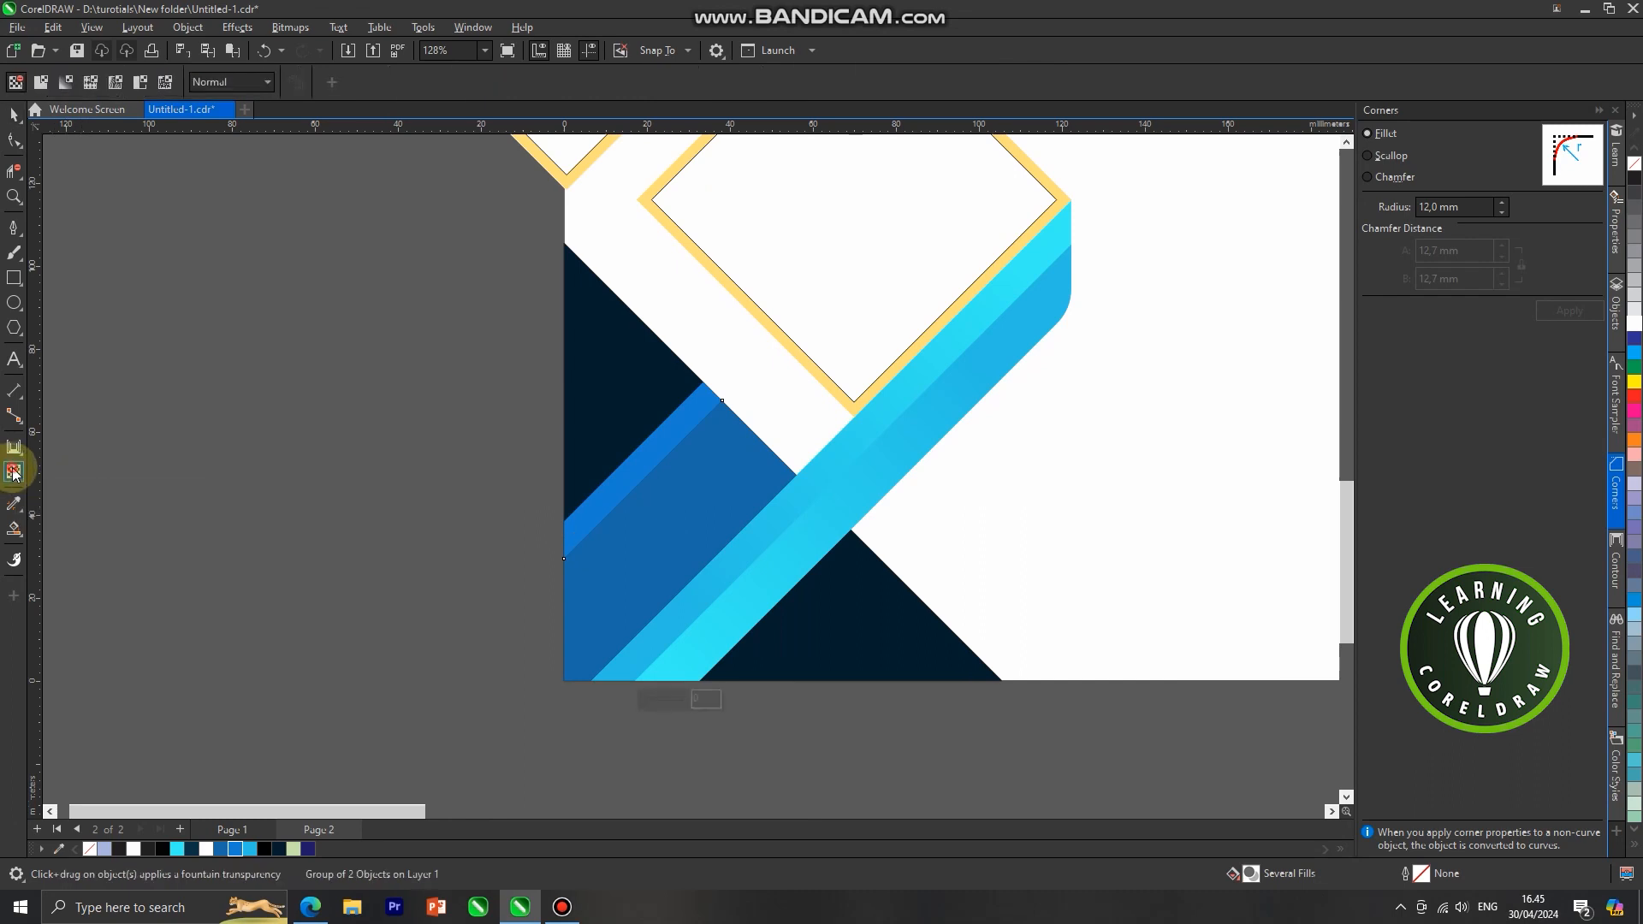
pyautogui.moveTo(680, 505); pyautogui.dragTo(568, 598)
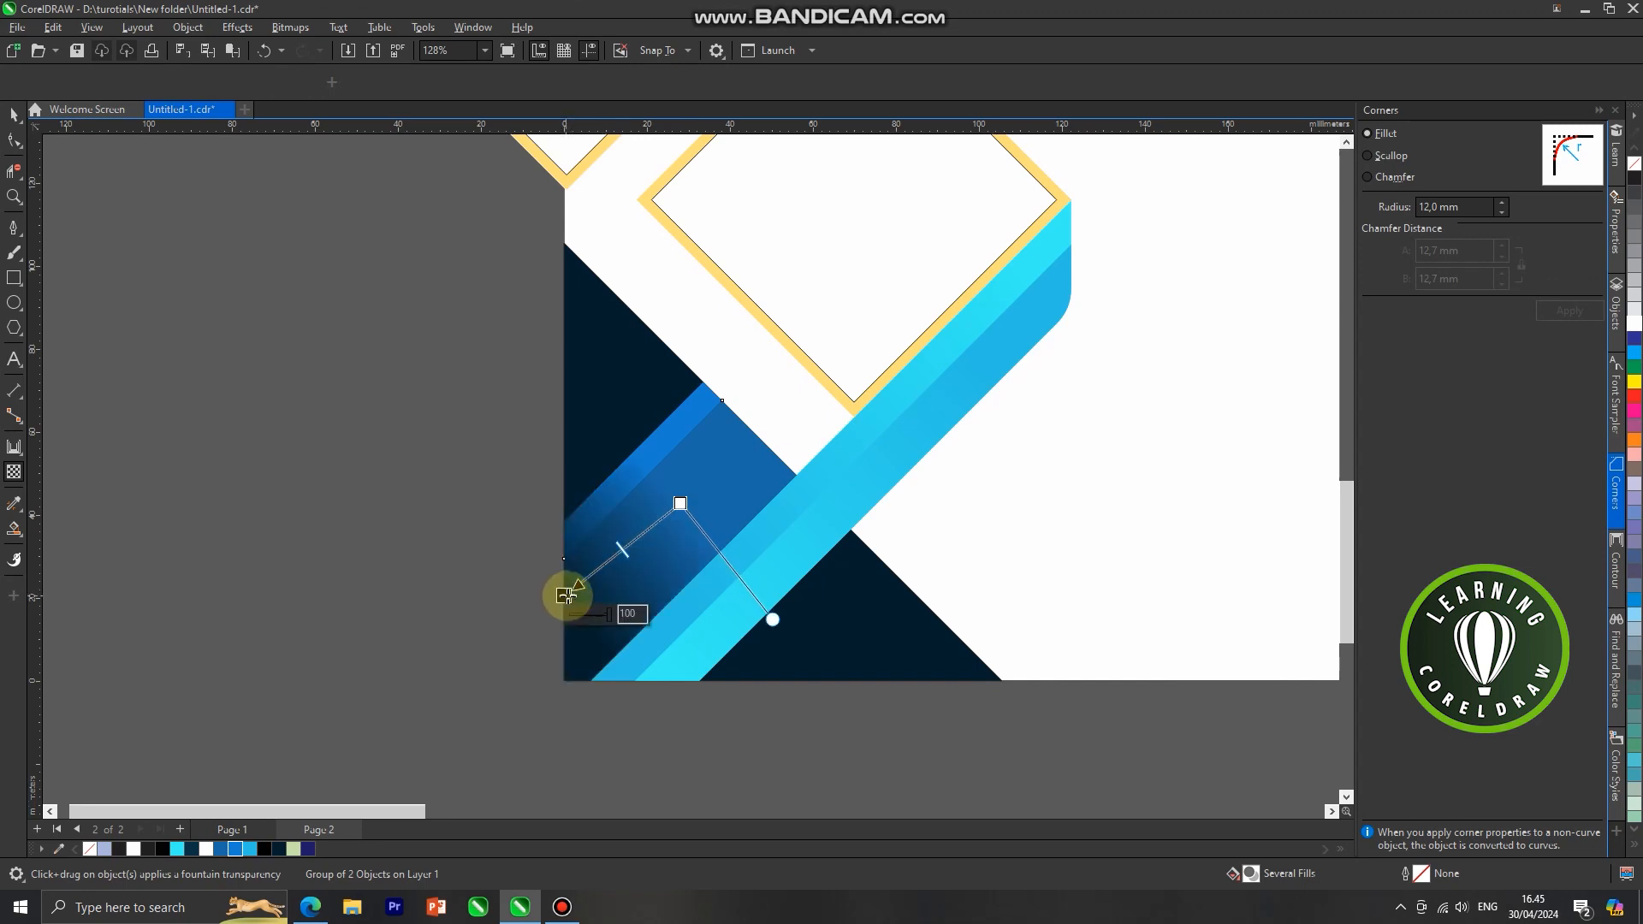
pyautogui.moveTo(680, 503); pyautogui.dragTo(698, 480)
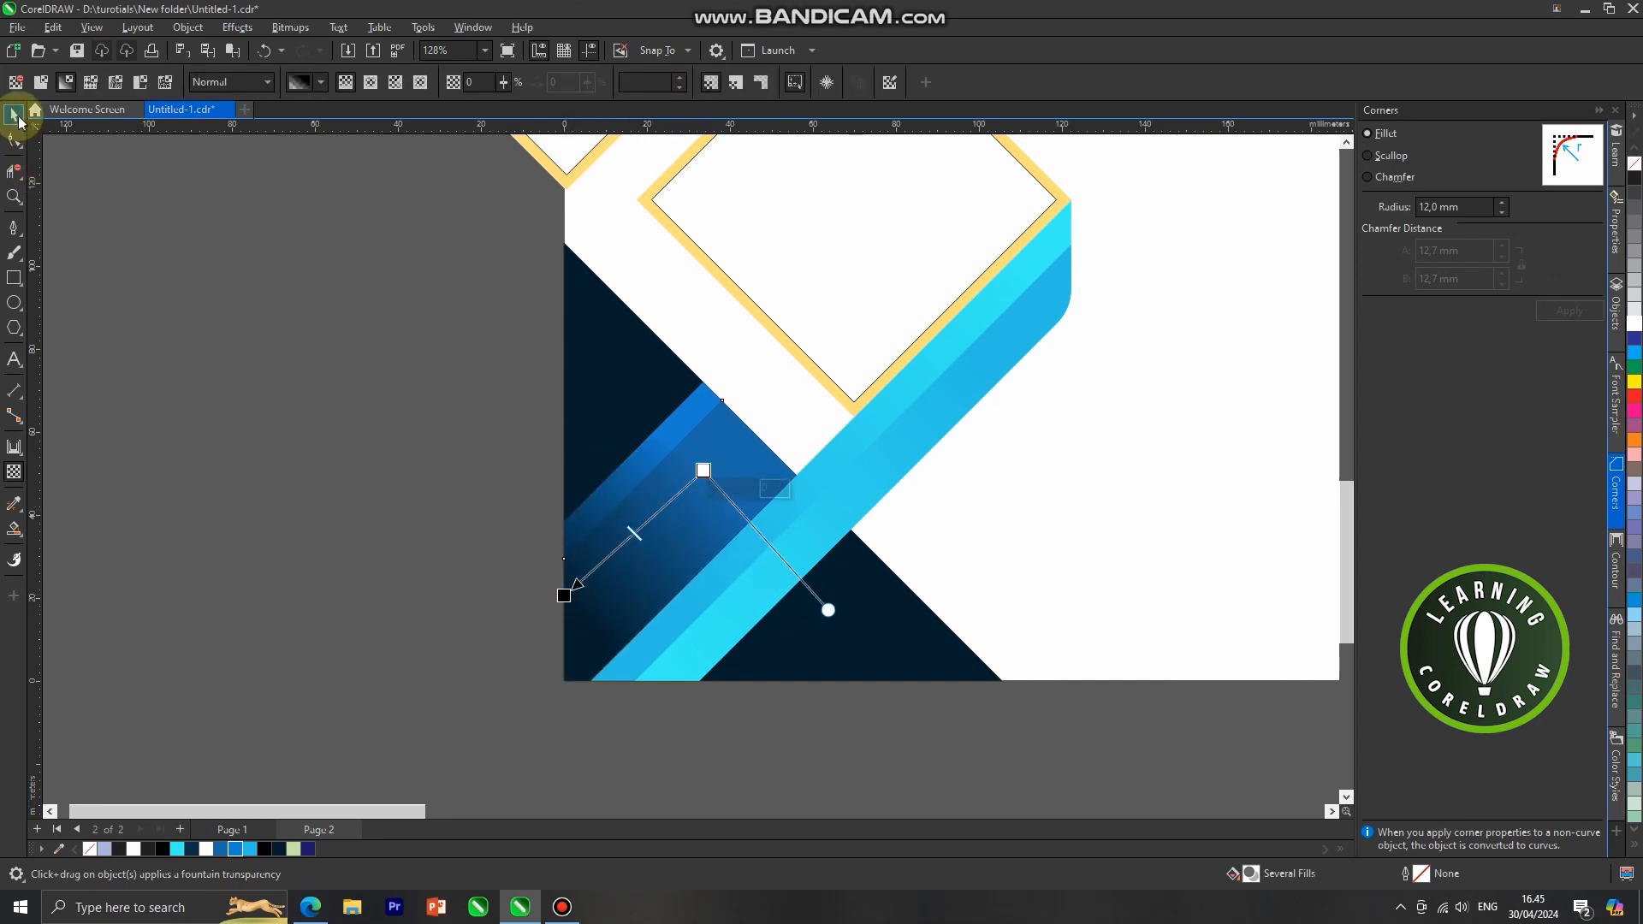
pyautogui.click(14, 114)
pyautogui.click(318, 301)
# - Remove the black outline from all three diamonds, leaving their yellow contours
pyautogui.scroll(-5, 579, 532)
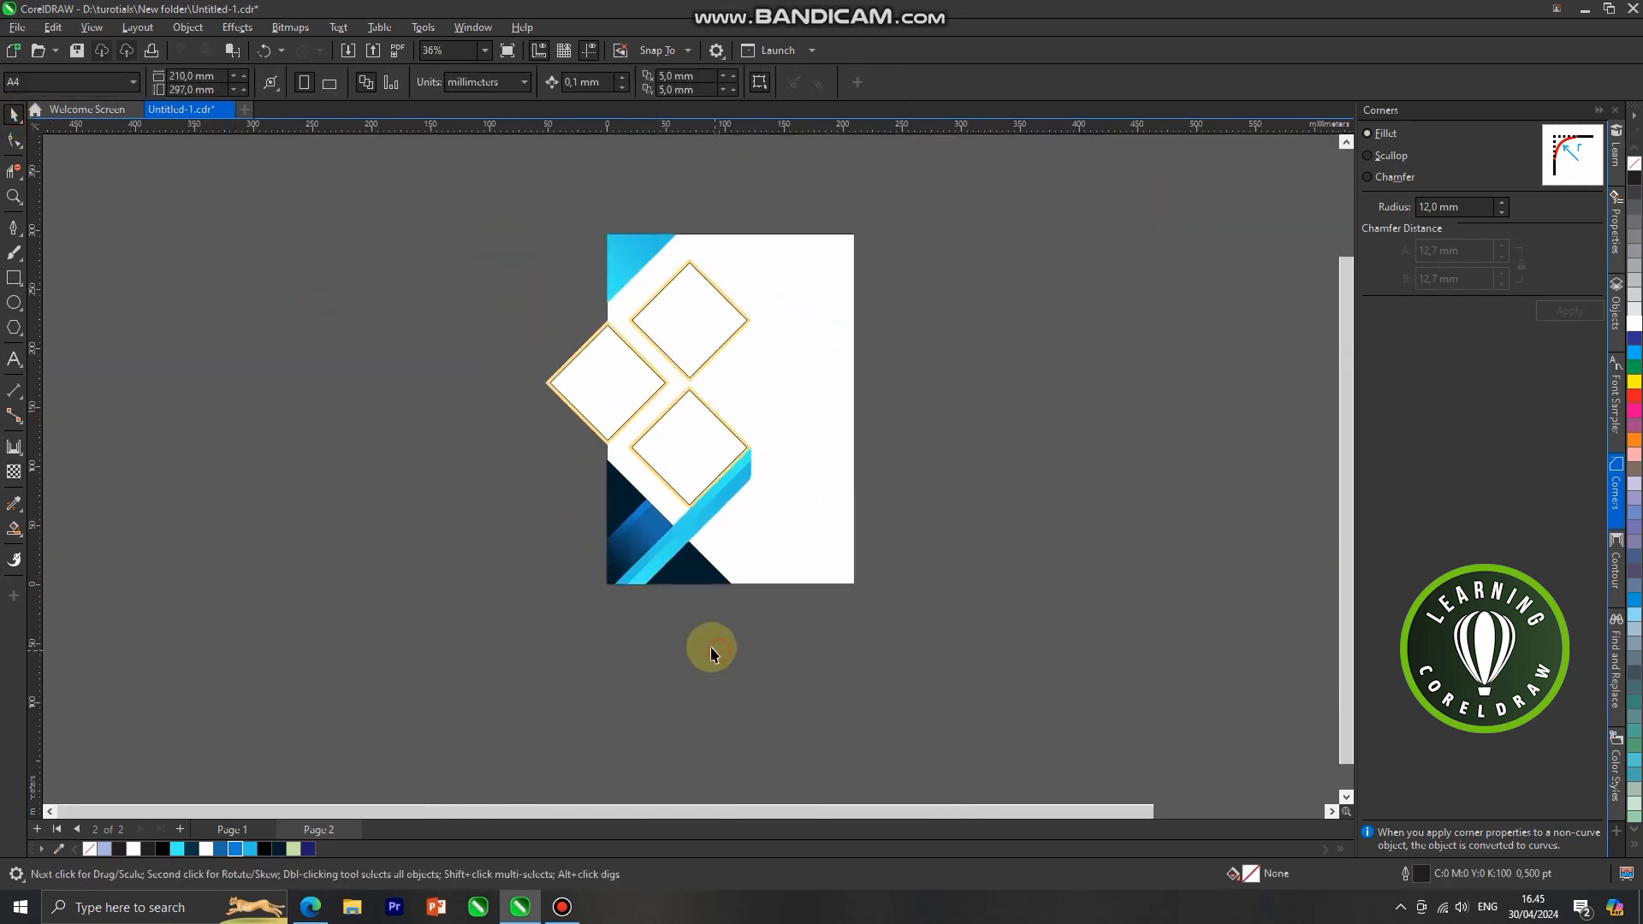
pyautogui.scroll(2, 735, 415)
pyautogui.scroll(-1, 745, 437)
pyautogui.scroll(-1, 710, 526)
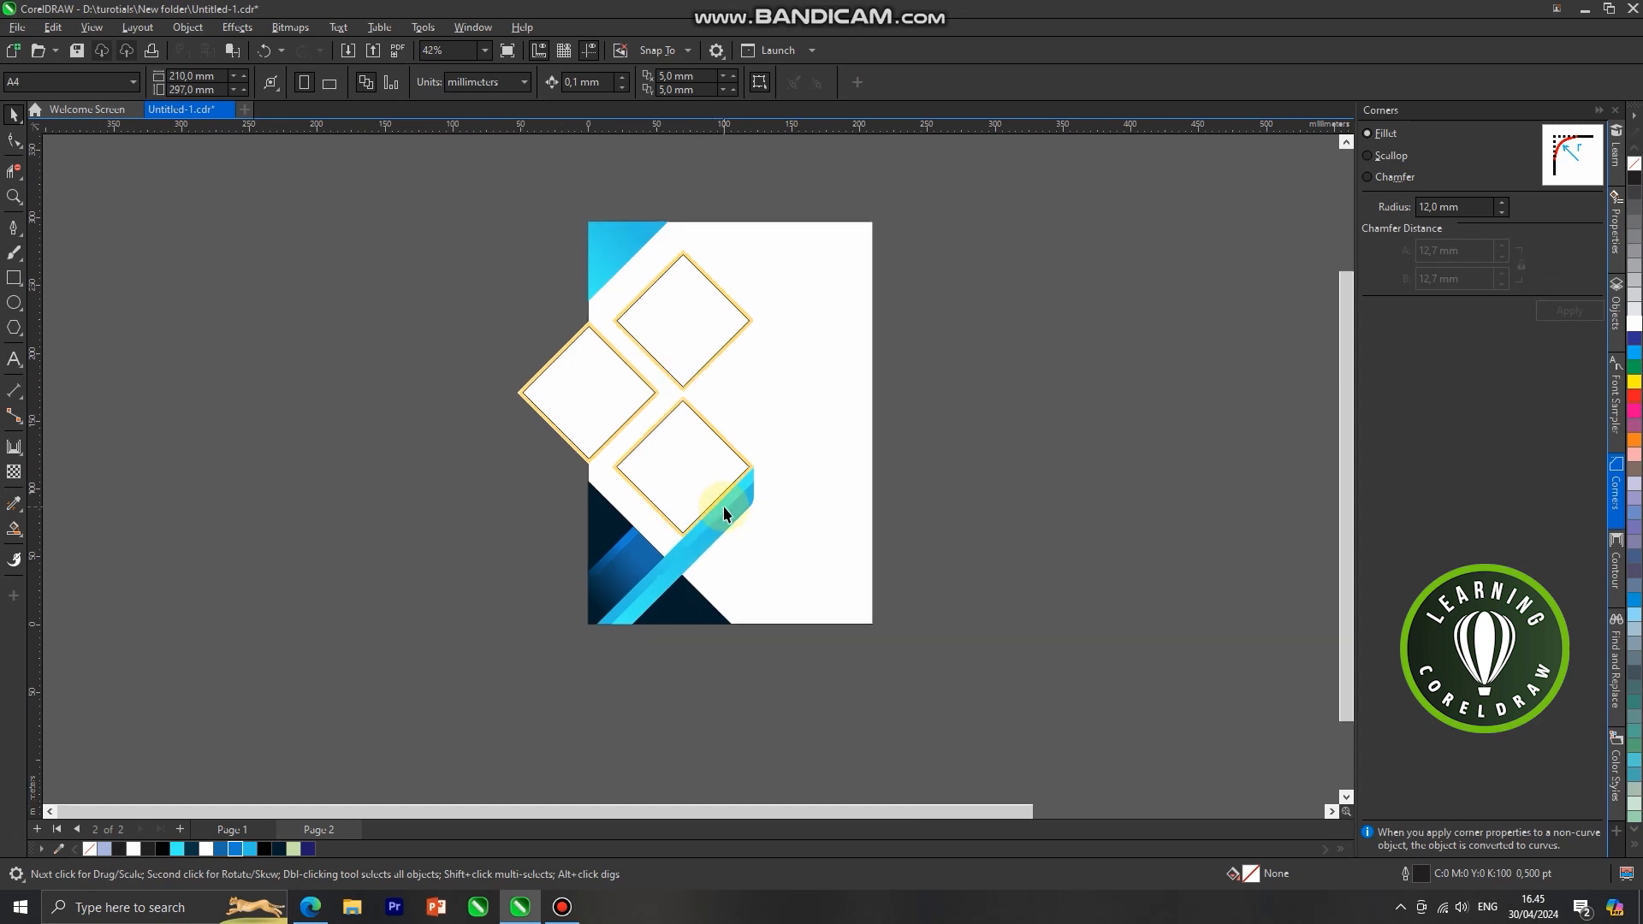
pyautogui.scroll(-1, 571, 447)
pyautogui.scroll(2, 660, 419)
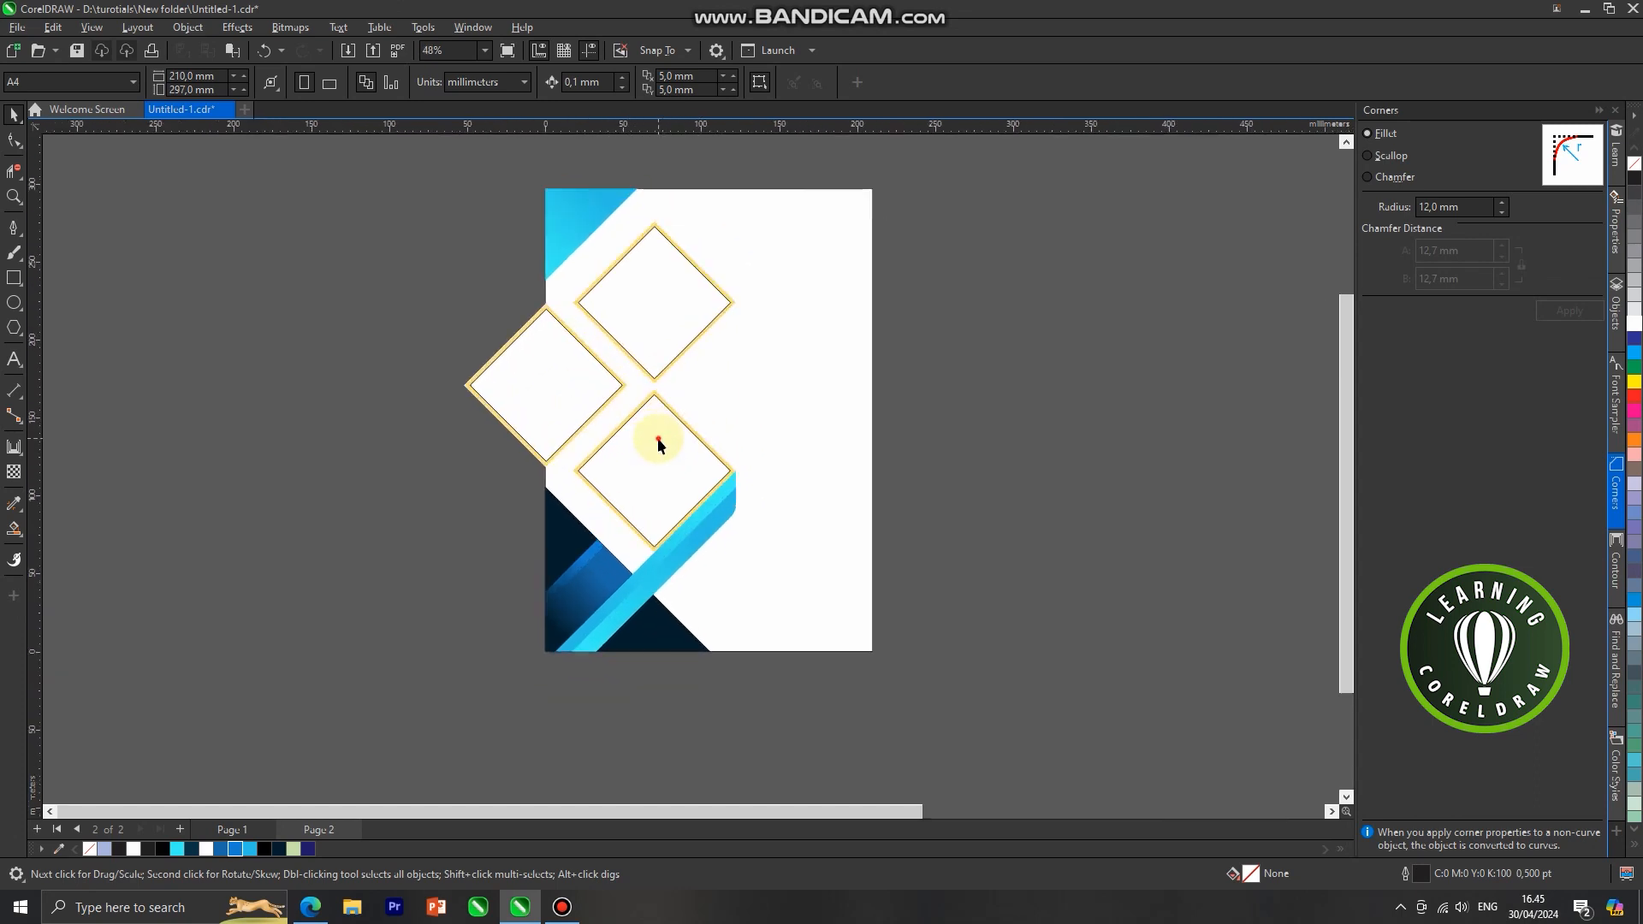
pyautogui.click(655, 438)
pyautogui.keyDown('shift'); pyautogui.click(557, 353); pyautogui.keyUp('shift')
pyautogui.keyDown('shift'); pyautogui.click(668, 291); pyautogui.keyUp('shift')
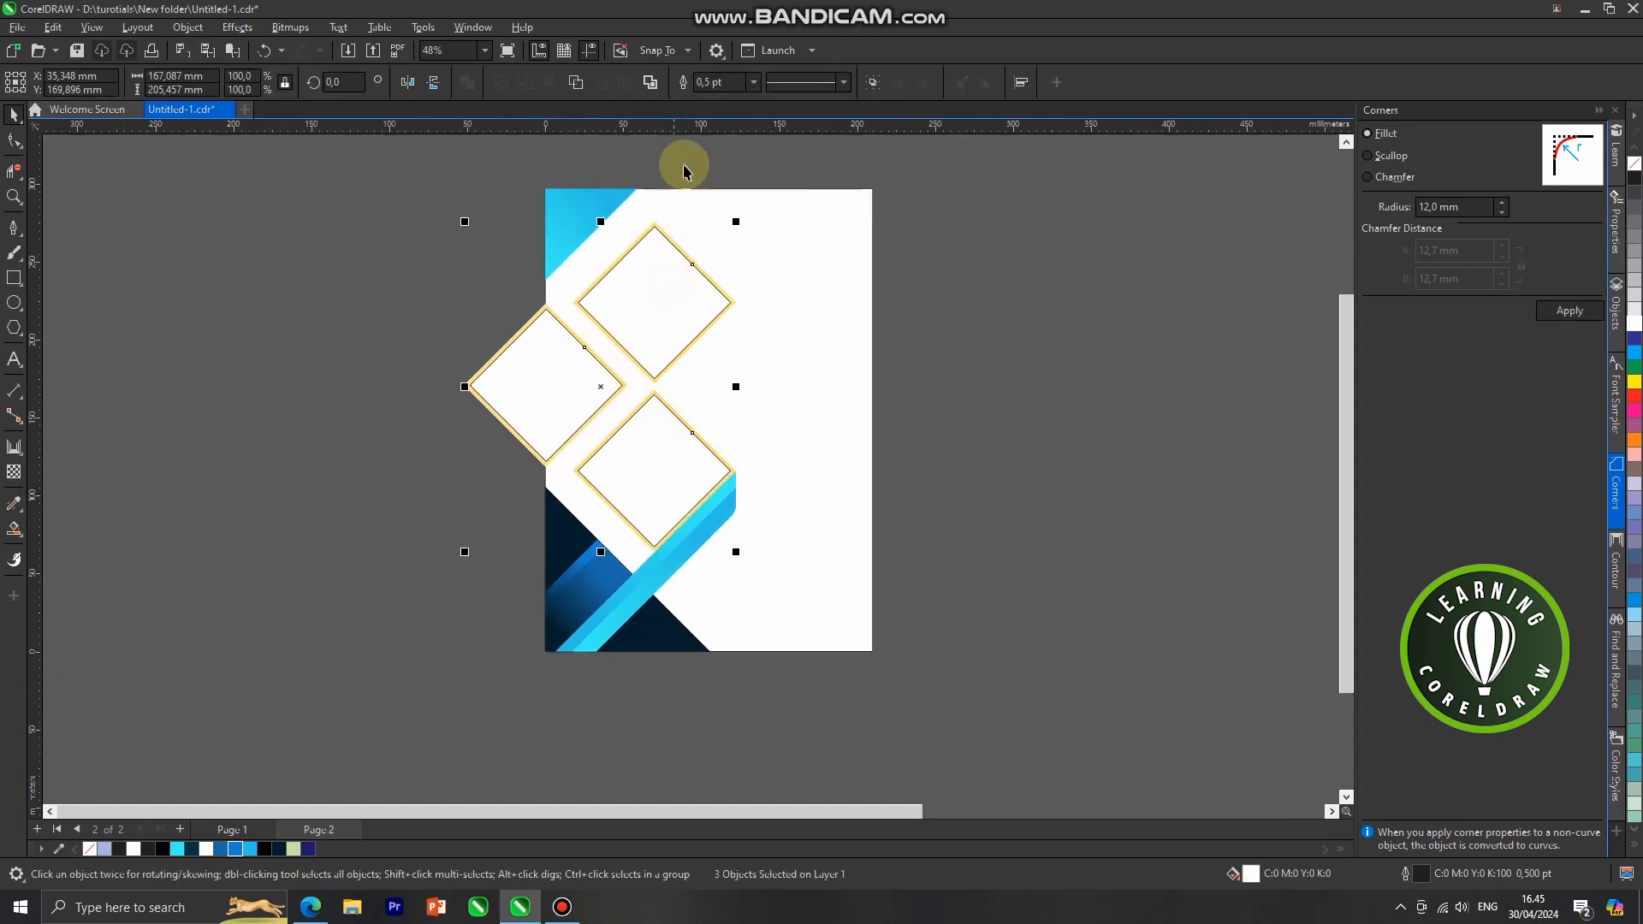
pyautogui.click(753, 86)
pyautogui.click(708, 101)
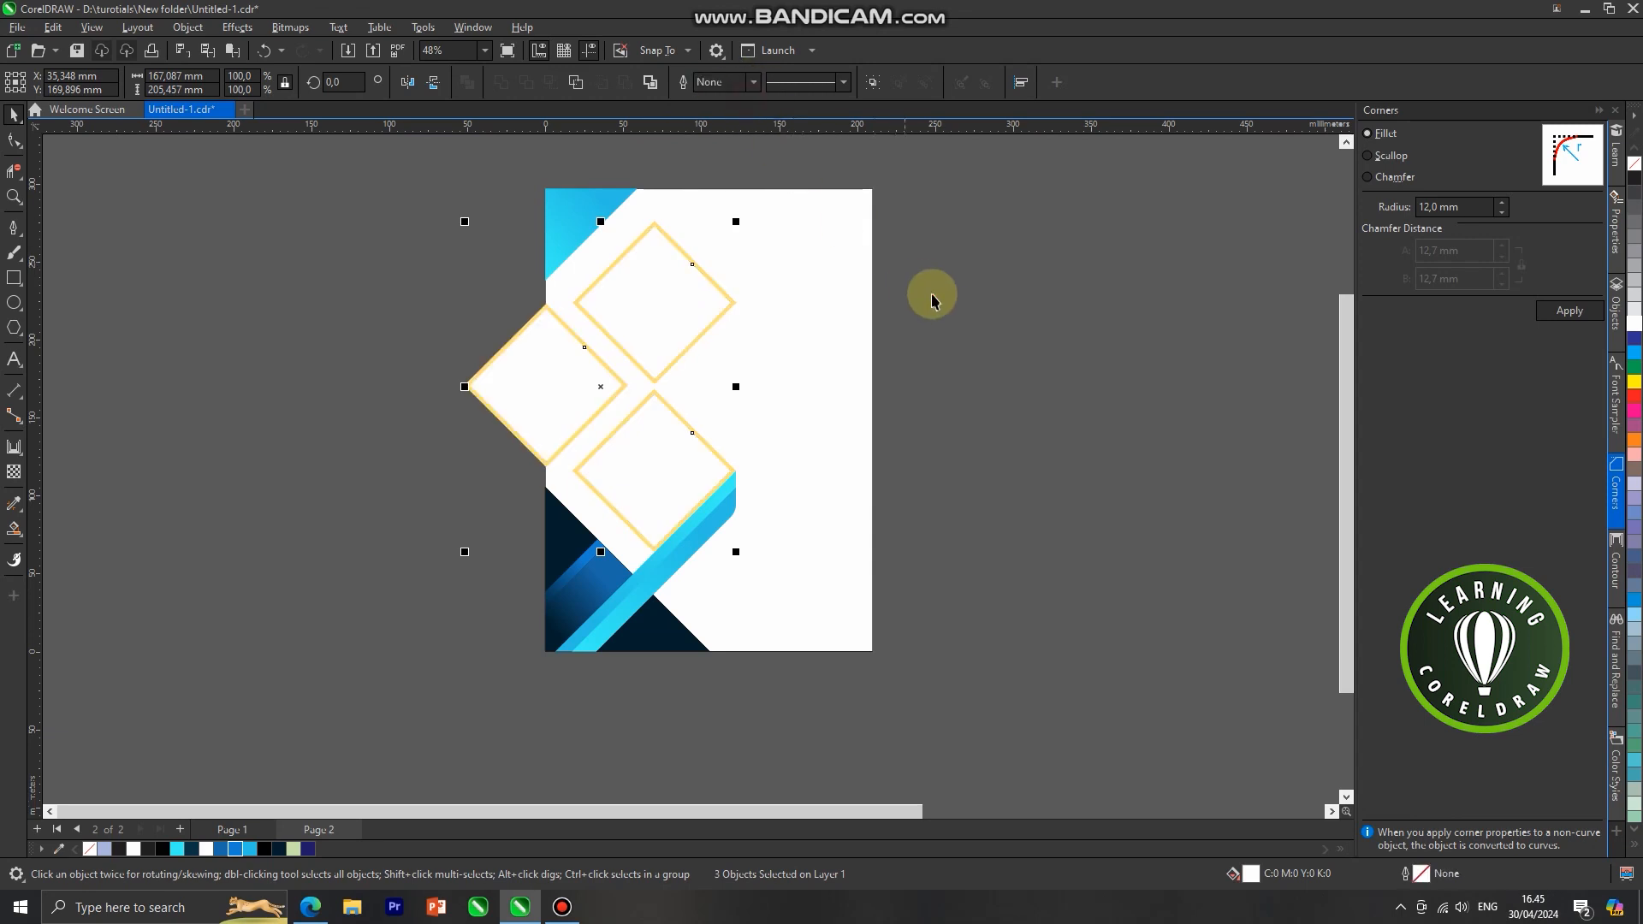
pyautogui.click(922, 285)
# - Bring the photo of the casually dressed trio beside the page and PowerClip it inside the lower diamond
pyautogui.scroll(-2, 538, 445)
pyautogui.moveTo(1138, 406); pyautogui.dragTo(729, 381)
pyautogui.scroll(1, 522, 385)
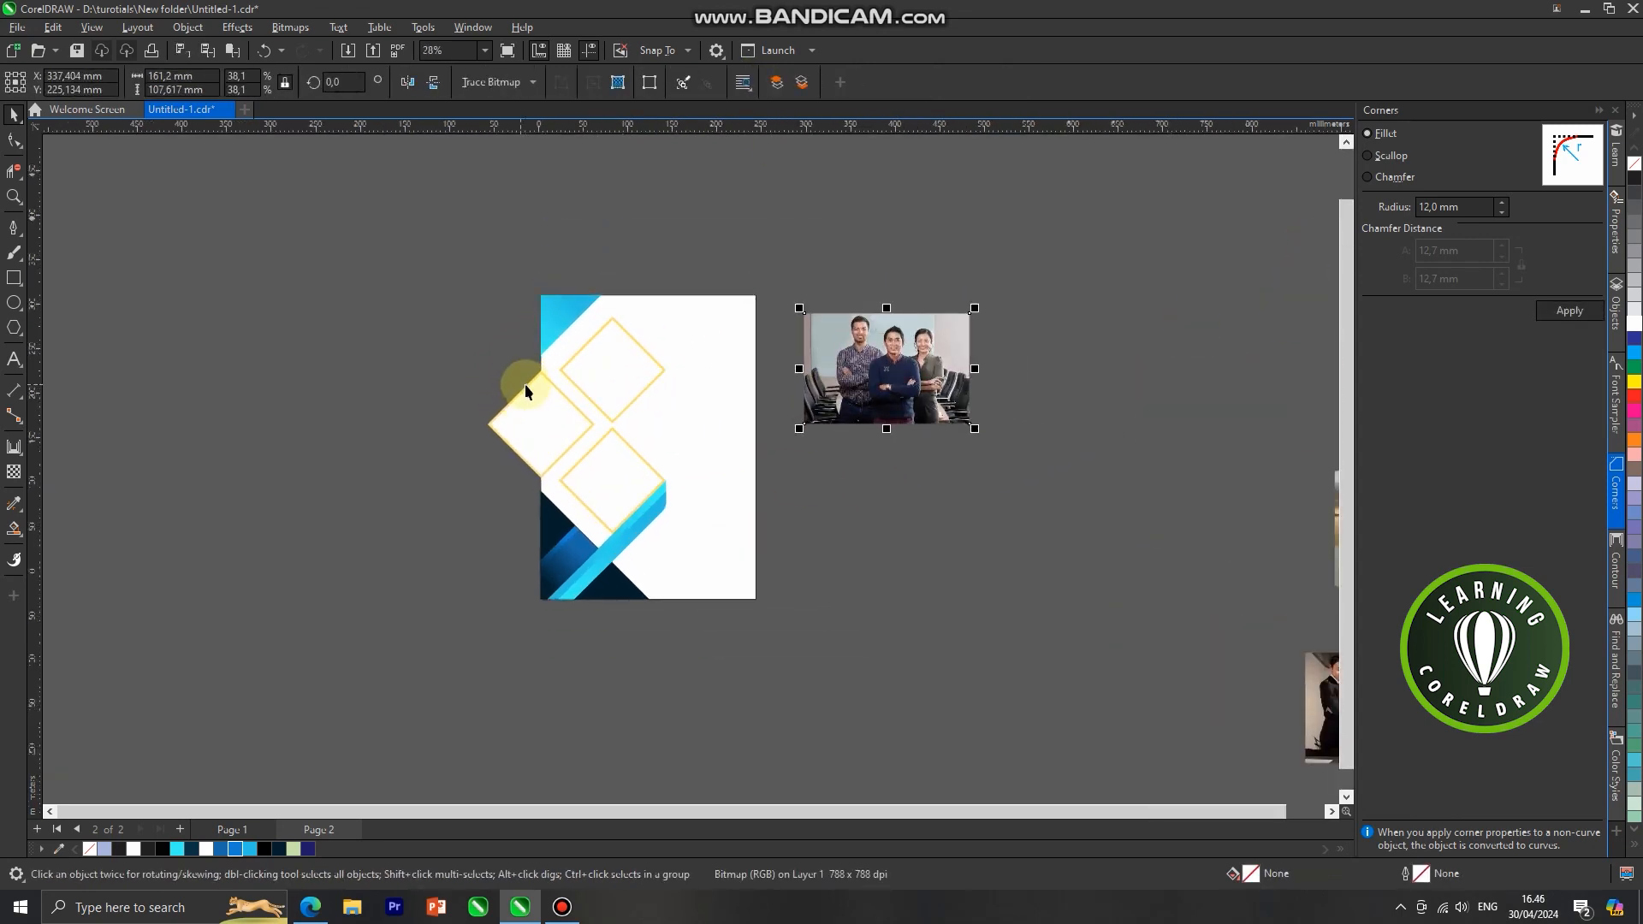
pyautogui.moveTo(864, 380); pyautogui.dragTo(347, 410)
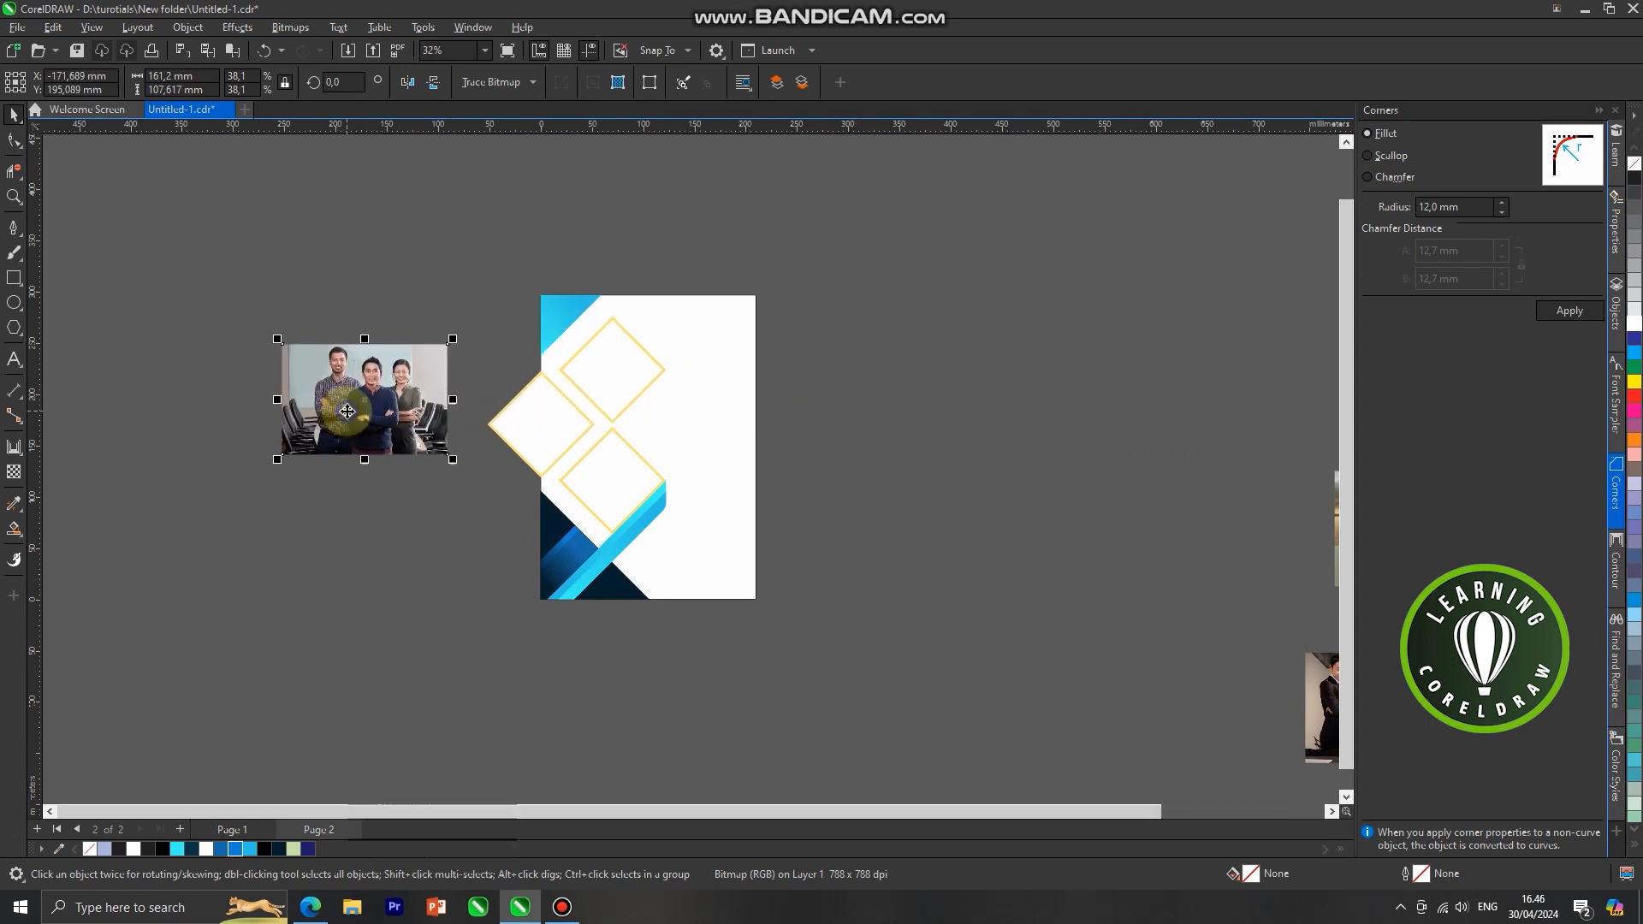
pyautogui.rightClick(346, 411)
pyautogui.click(410, 623)
pyautogui.click(621, 492)
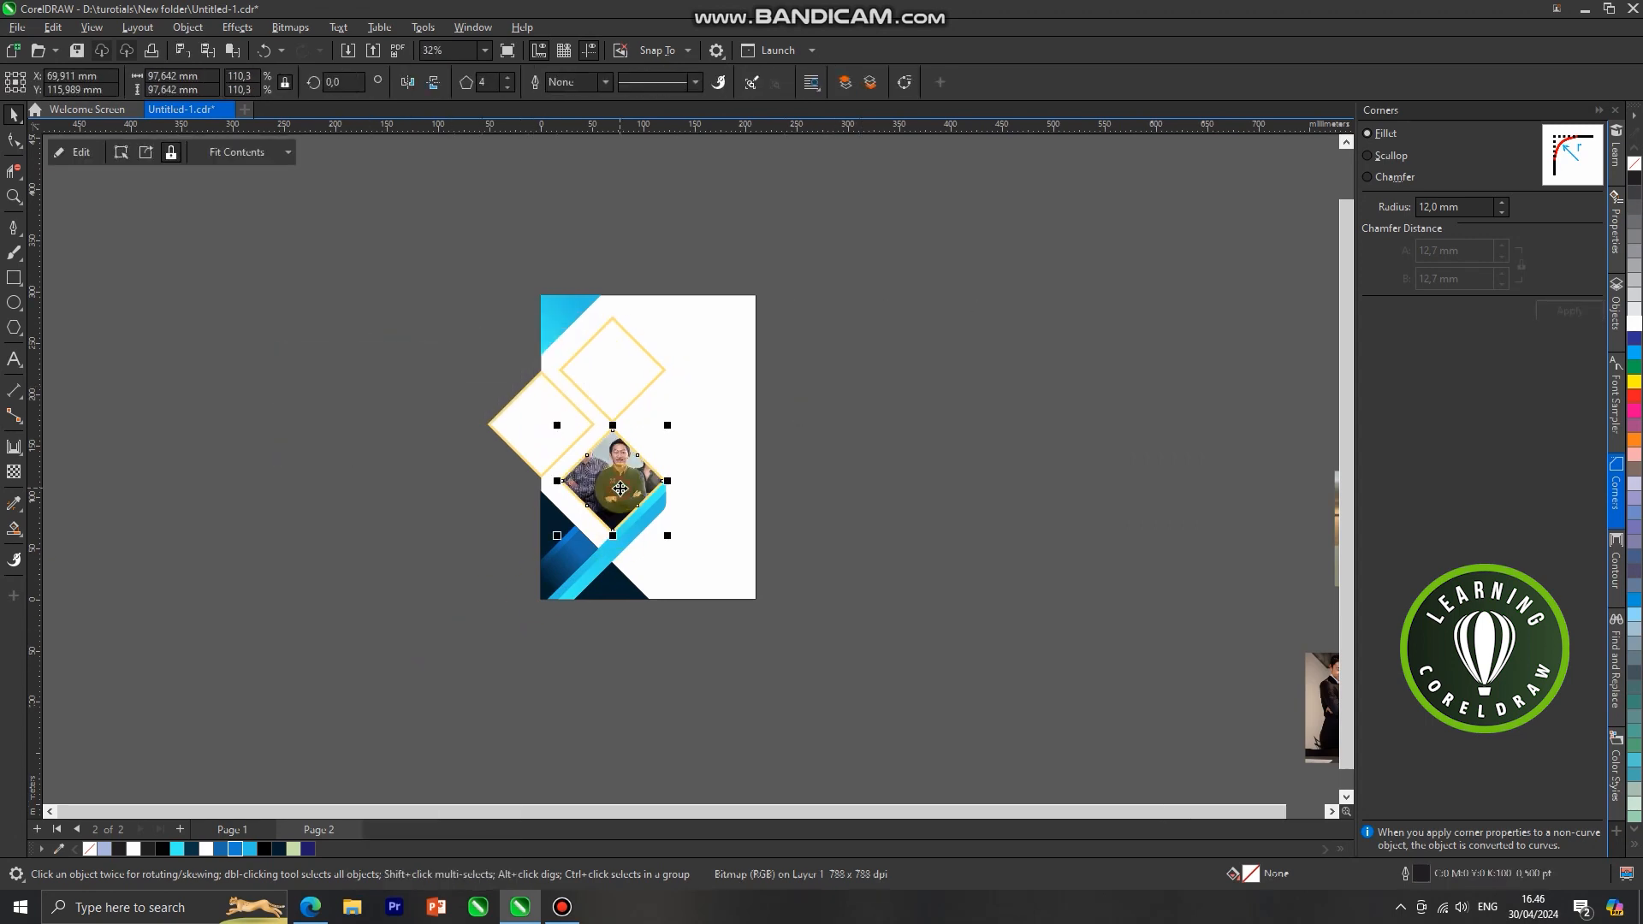
# - Edit the lower diamond's PowerClip, scaling the photo to about 157 × 105 mm and shifting it left to frame the middle man and the woman
pyautogui.scroll(4, 621, 489)
pyautogui.rightClick(607, 393)
pyautogui.click(660, 381)
pyautogui.moveTo(858, 302); pyautogui.dragTo(717, 342)
pyautogui.rightClick(719, 343)
pyautogui.click(747, 350)
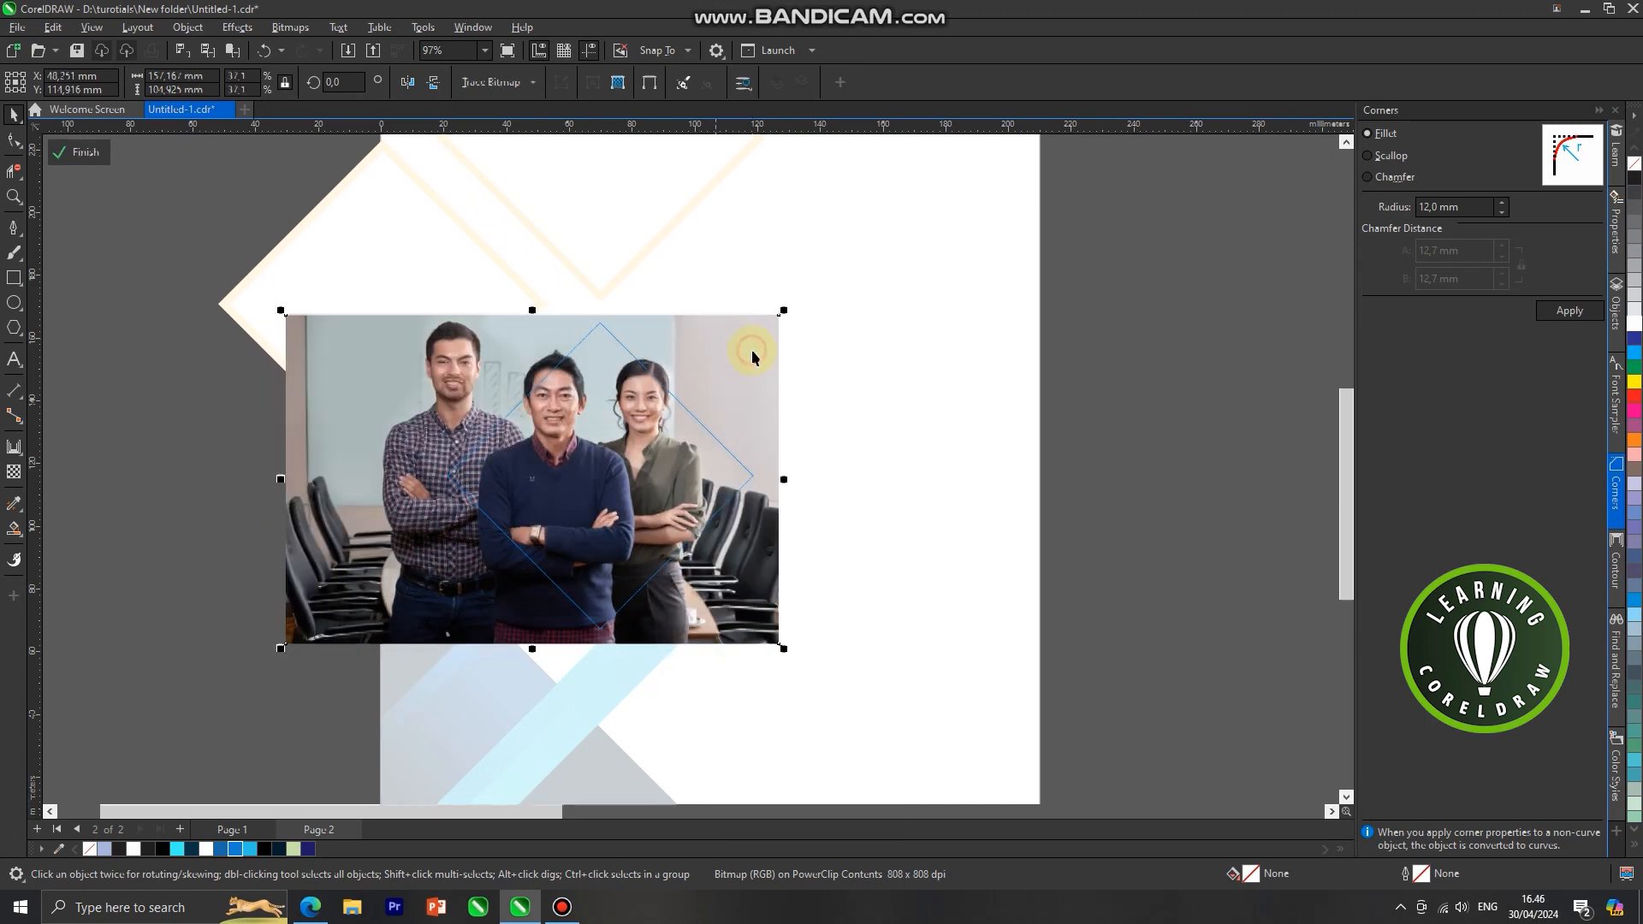
pyautogui.scroll(-2, 751, 411)
pyautogui.click(938, 444)
# - Bring the photo of the man in glasses with two women beside the page and PowerClip it inside the upper diamond
pyautogui.scroll(-1, 622, 473)
pyautogui.scroll(-6, 622, 473)
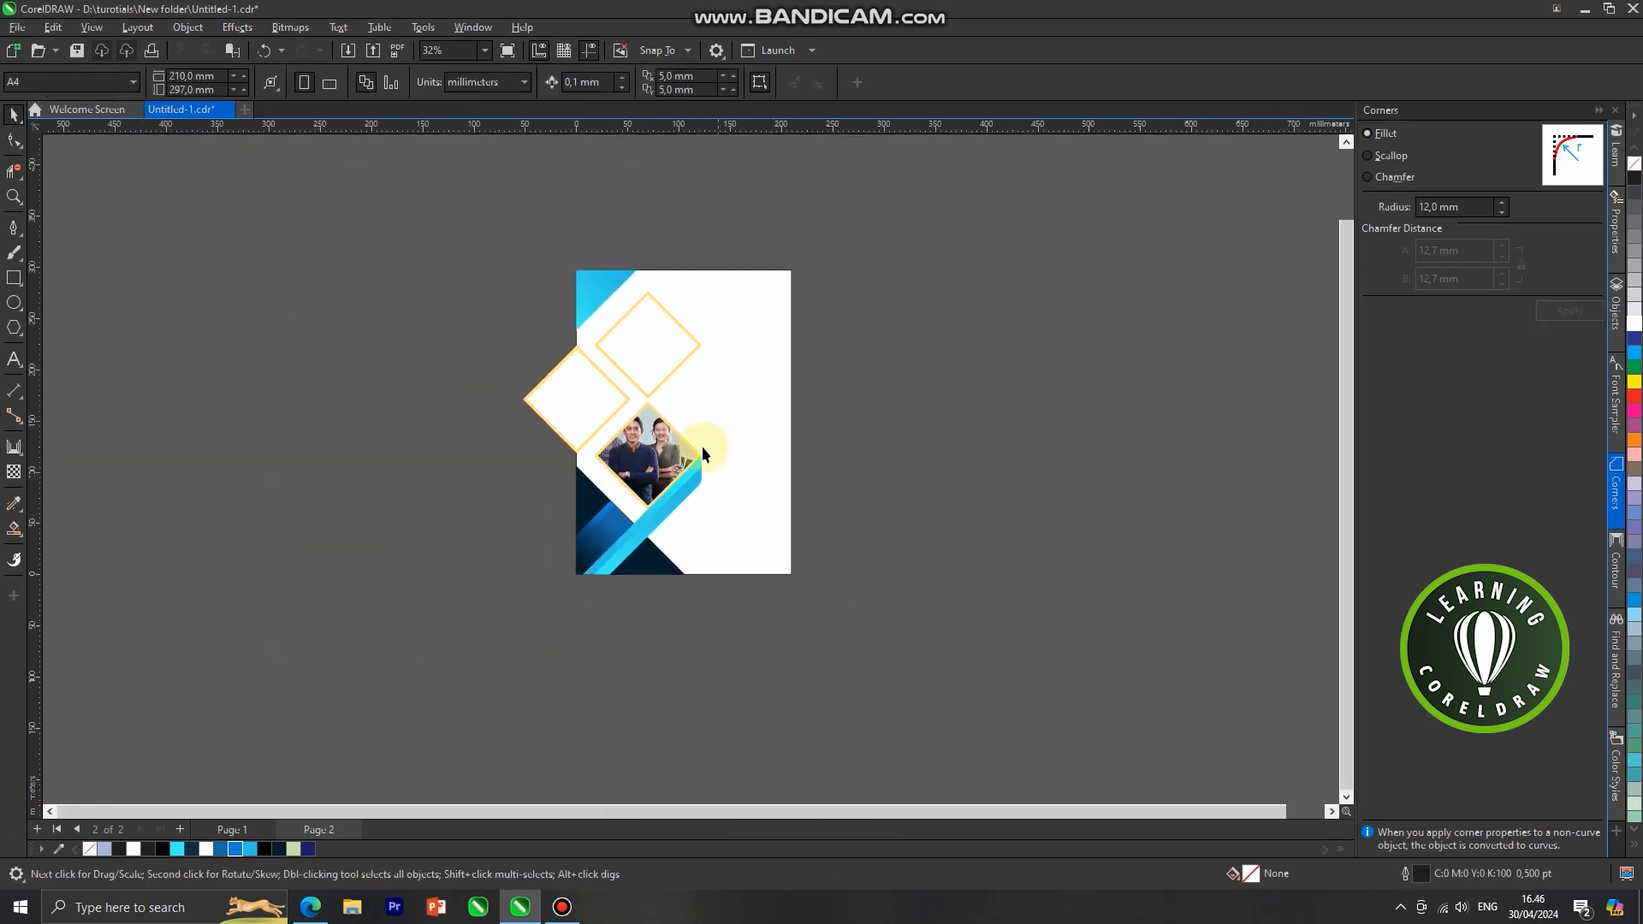
pyautogui.moveTo(1083, 477); pyautogui.dragTo(479, 389)
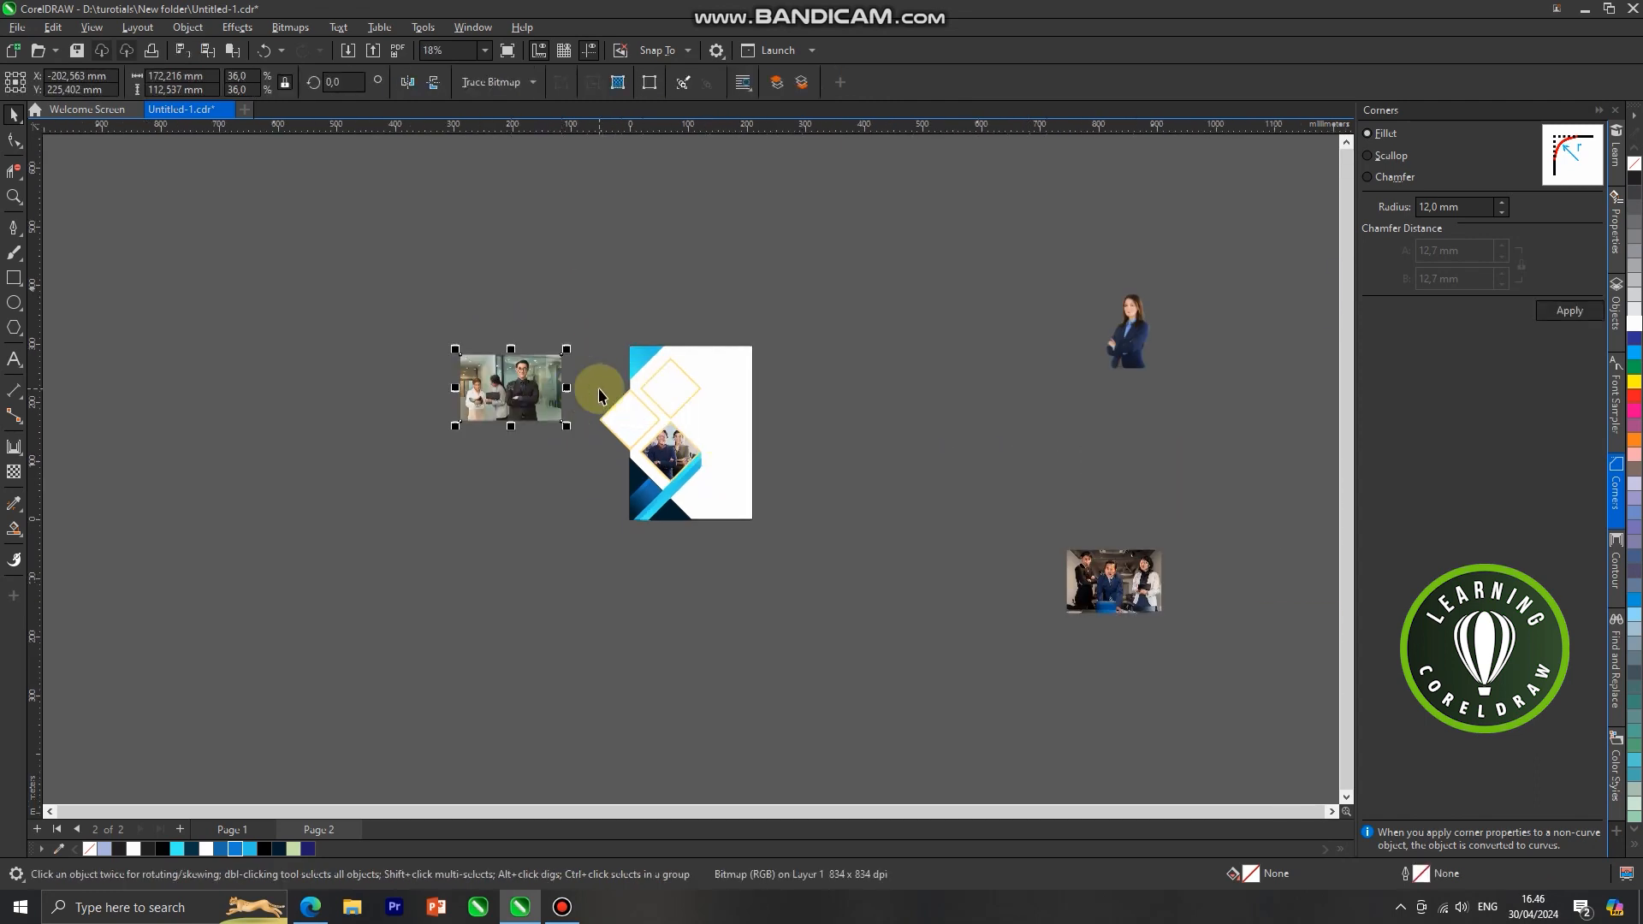
pyautogui.scroll(4, 479, 389)
pyautogui.rightClick(463, 363)
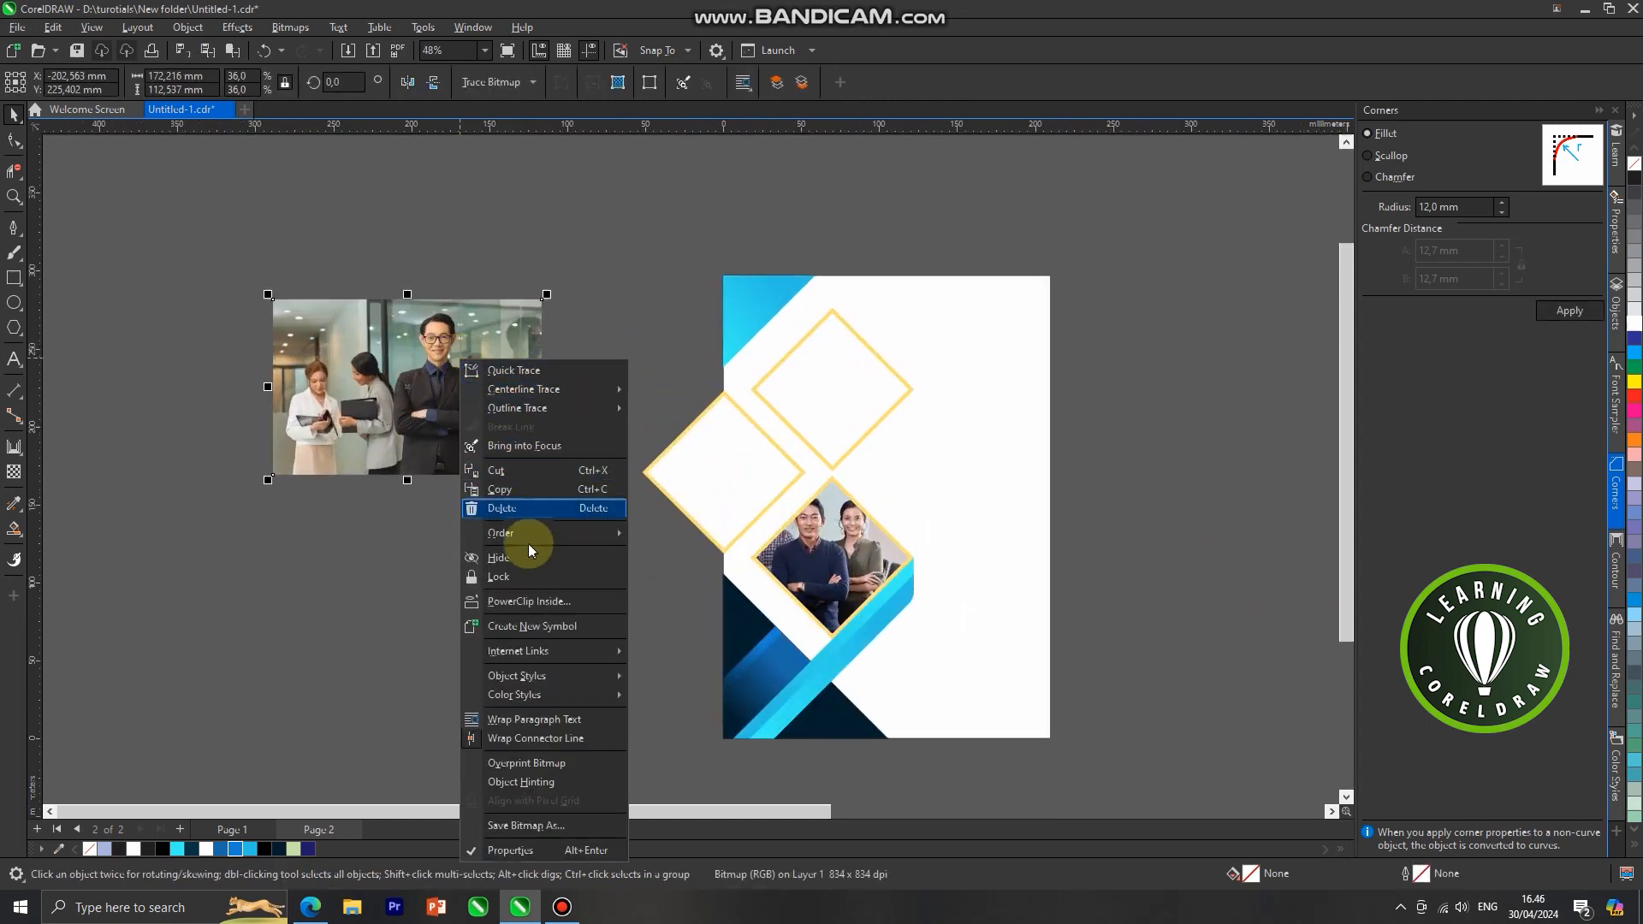
pyautogui.click(525, 600)
pyautogui.click(799, 414)
# - Edit the upper diamond's PowerClip, scaling the photo to about 152 × 99 mm and centring the man in glasses in the frame
pyautogui.scroll(3, 855, 373)
pyautogui.rightClick(831, 339)
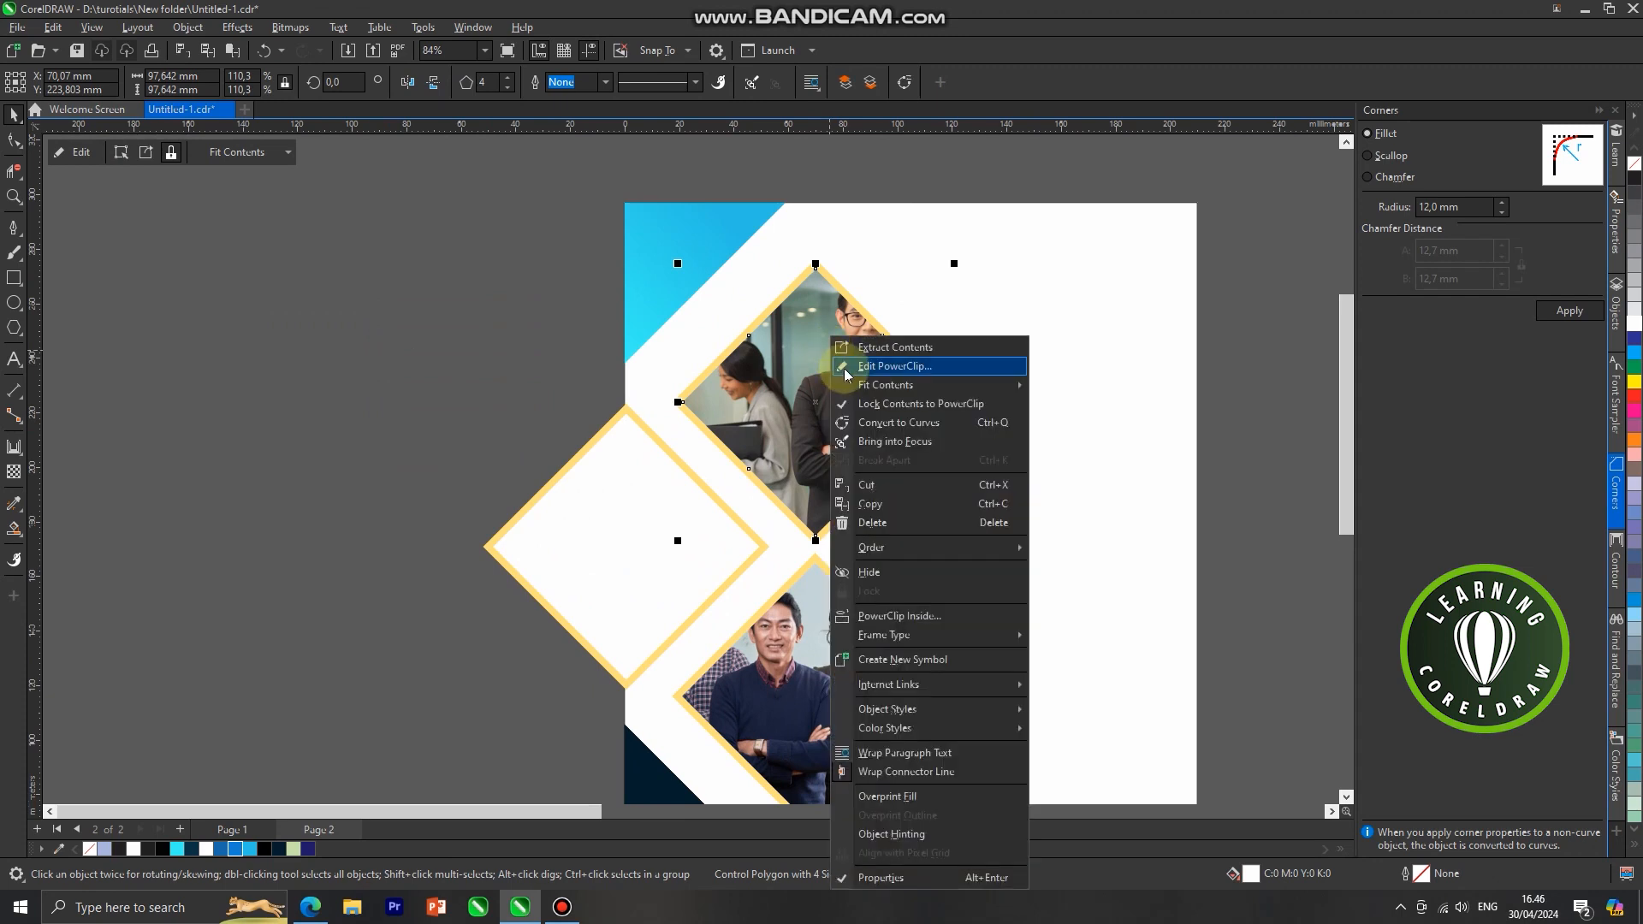
pyautogui.click(844, 368)
pyautogui.moveTo(1060, 242); pyautogui.dragTo(1027, 263)
pyautogui.moveTo(1021, 558); pyautogui.dragTo(1000, 545)
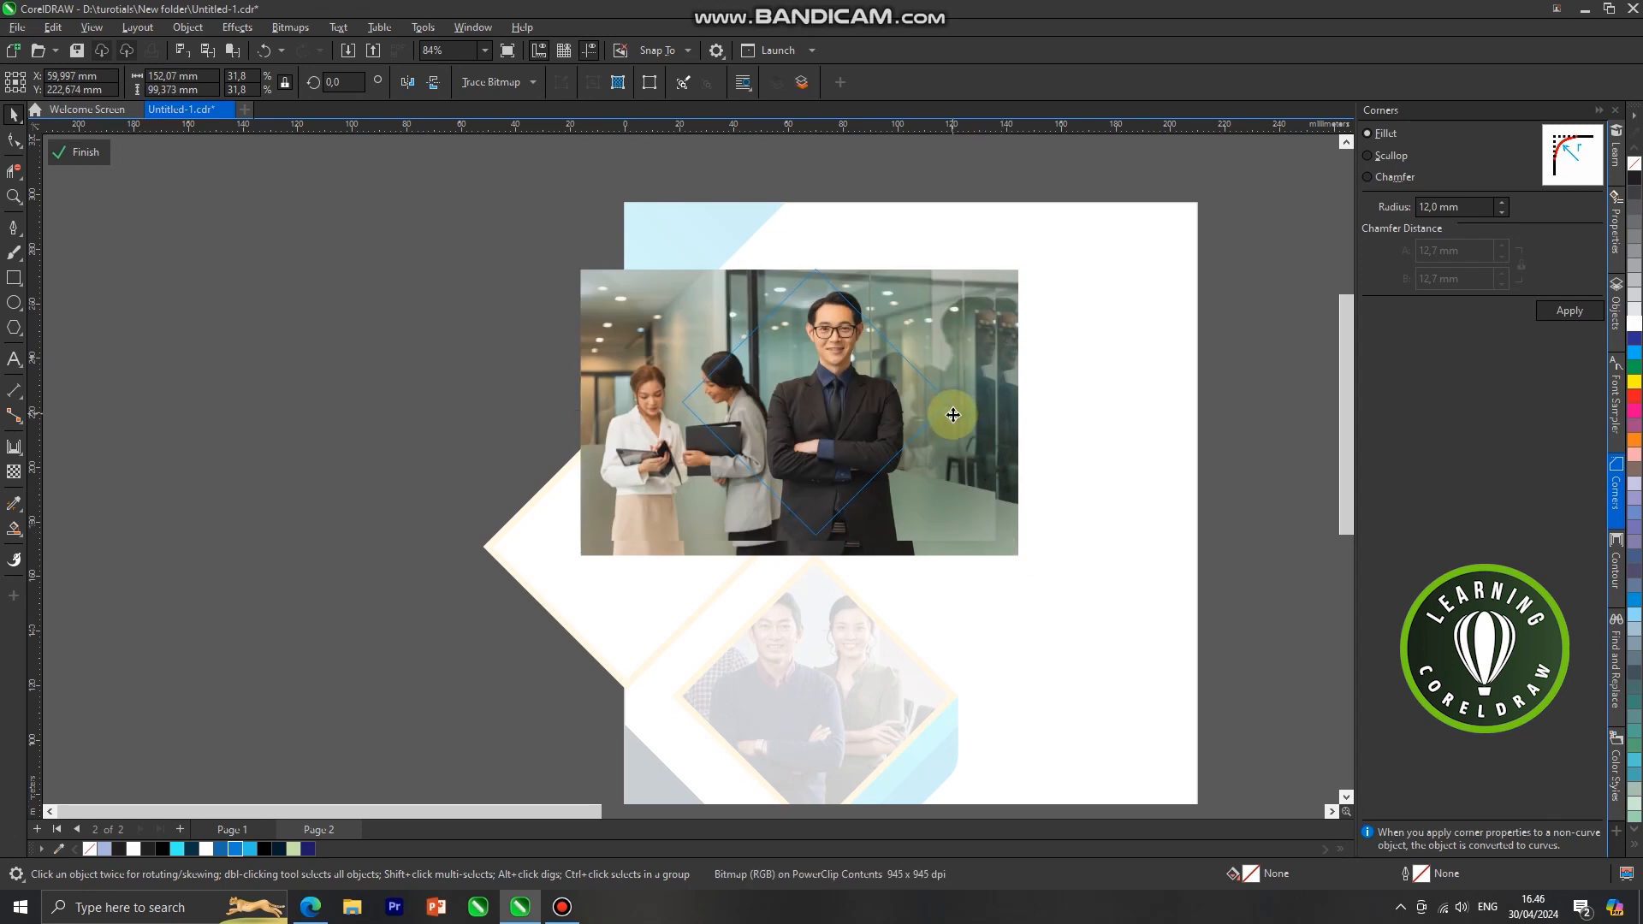
pyautogui.moveTo(972, 352); pyautogui.dragTo(964, 351)
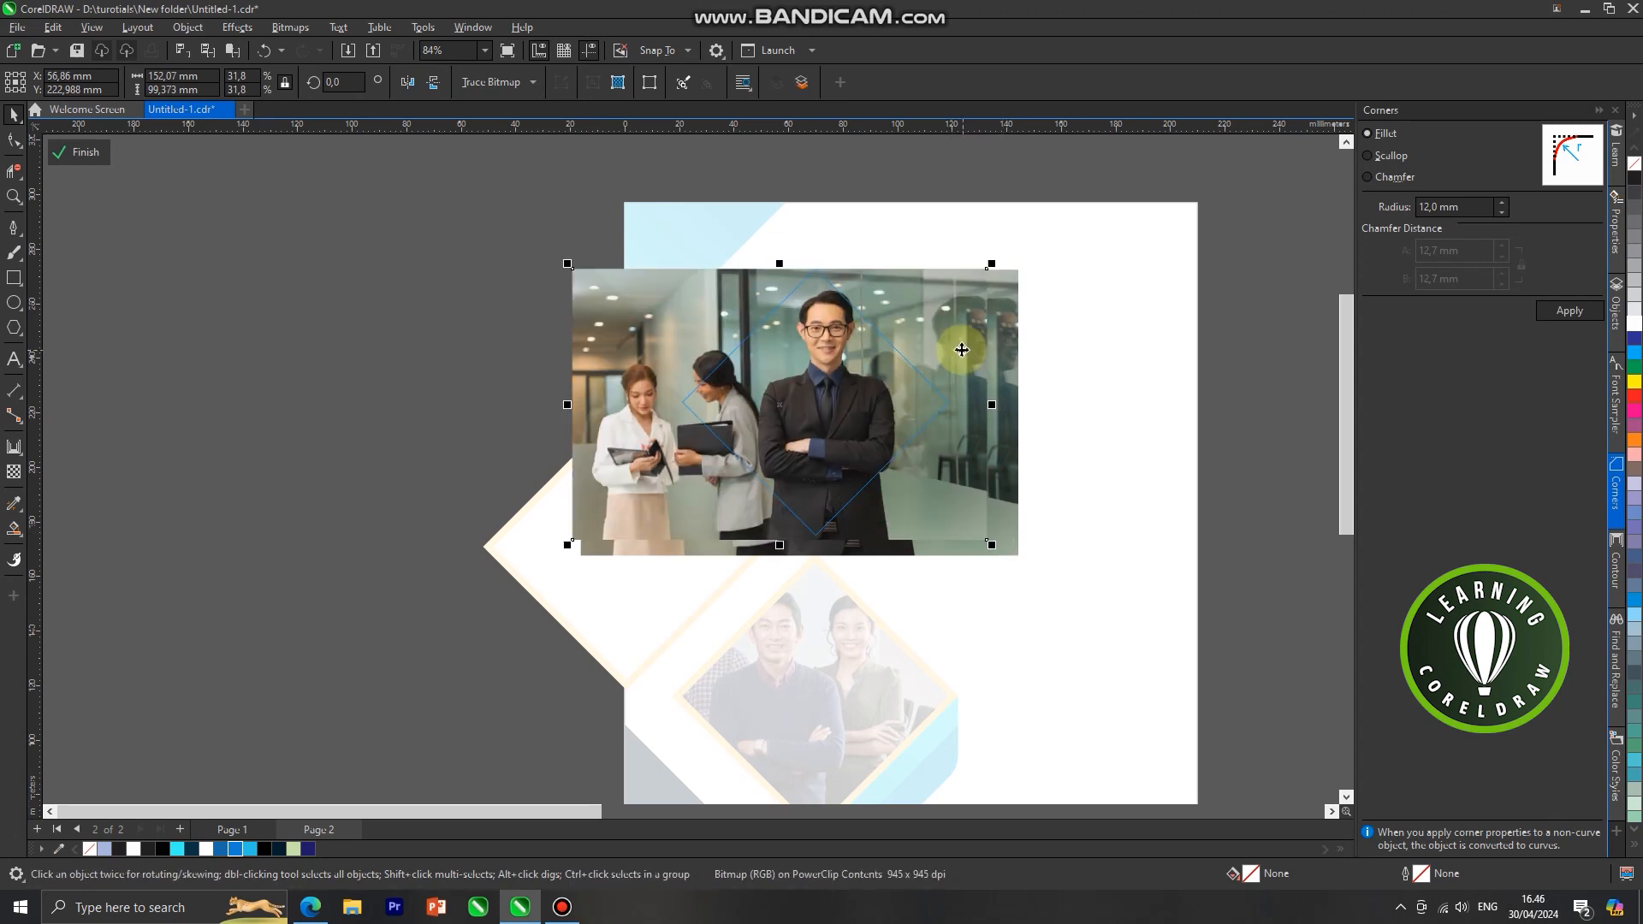
pyautogui.rightClick(957, 344)
pyautogui.click(979, 354)
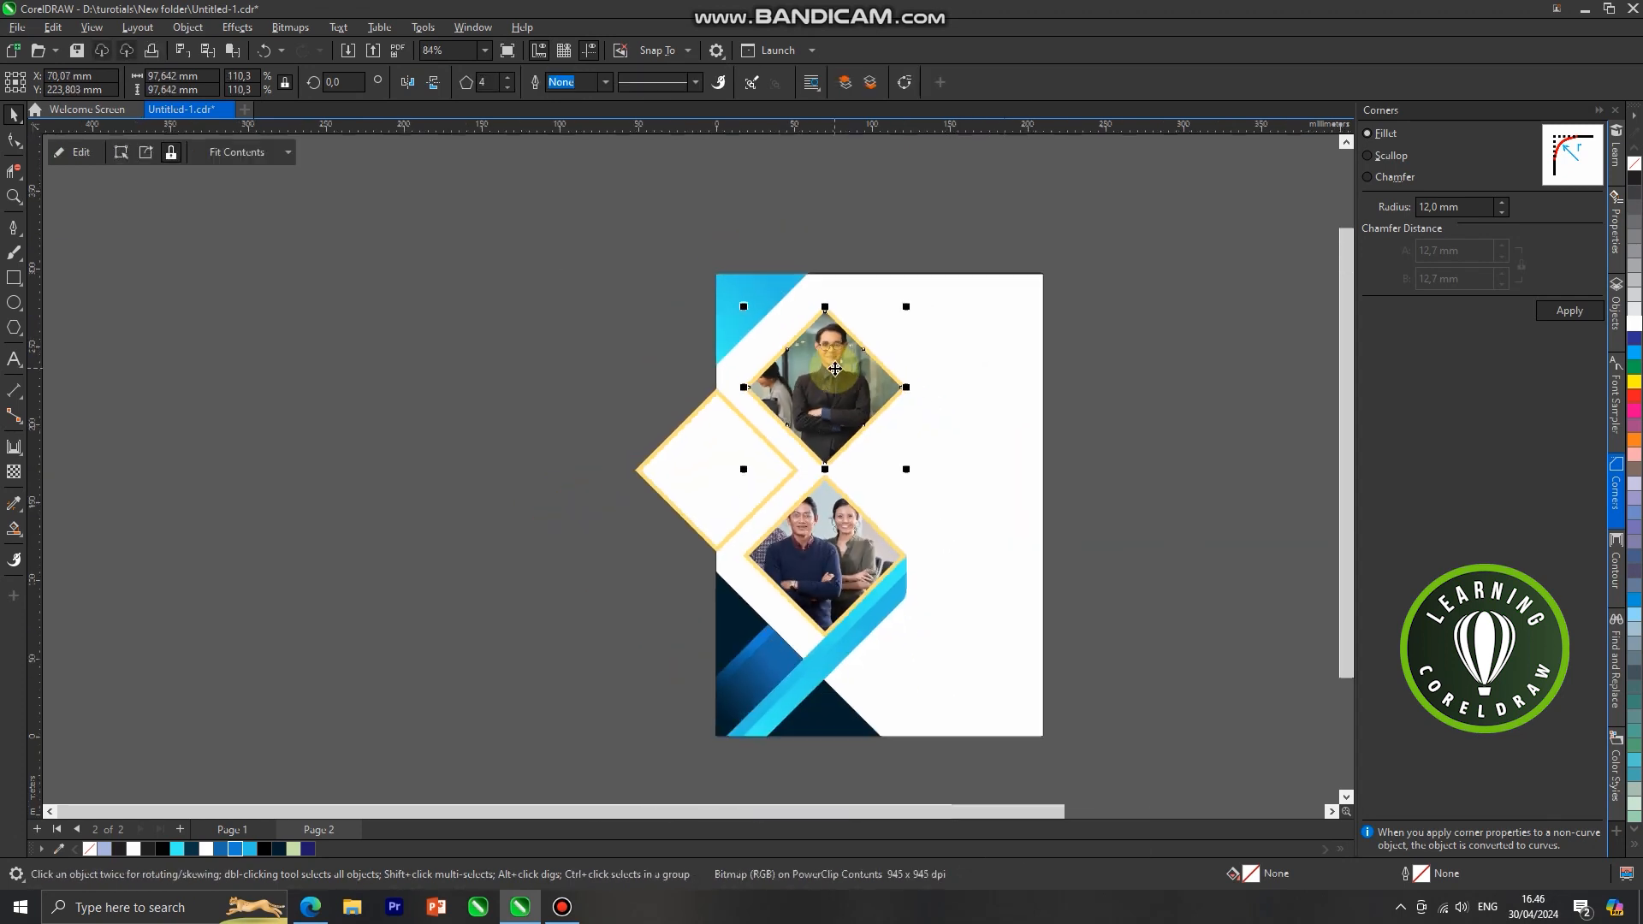
pyautogui.click(984, 414)
# - Bring the photo of the trio around the blue laptop beside the page and PowerClip it inside the left diamond
pyautogui.scroll(-3, 763, 404)
pyautogui.moveTo(1112, 527); pyautogui.dragTo(659, 389)
pyautogui.scroll(4, 702, 401)
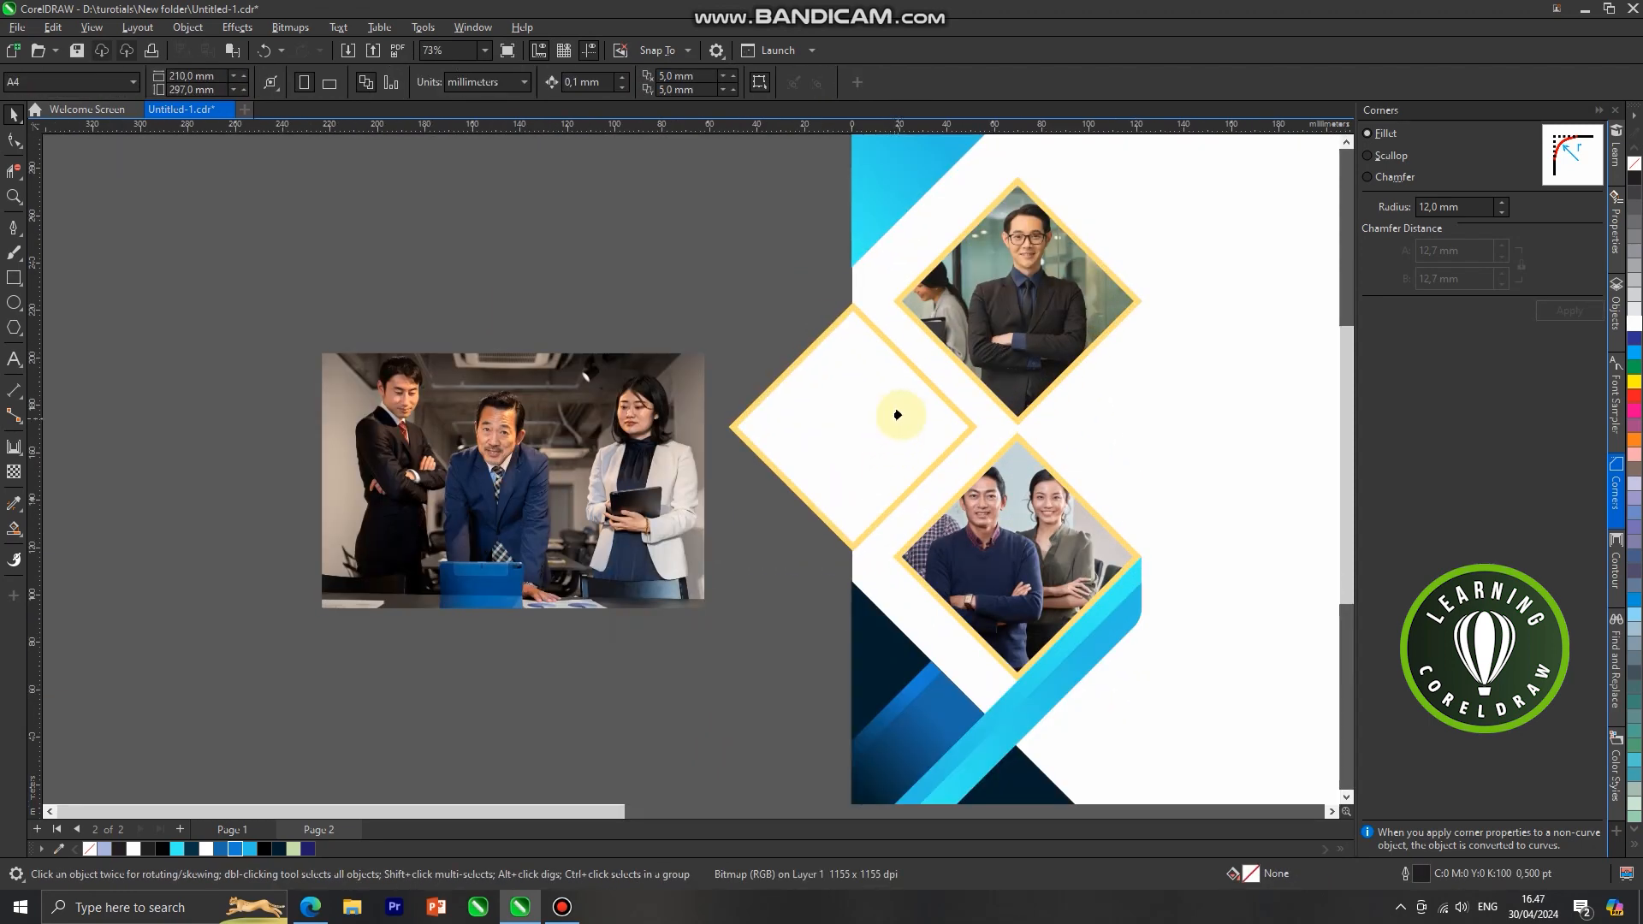
pyautogui.click(898, 416)
# - Edit the left diamond's PowerClip, scaling the photo to about 146 × 98 mm and shifting it right within the frame
pyautogui.rightClick(854, 403)
pyautogui.click(895, 381)
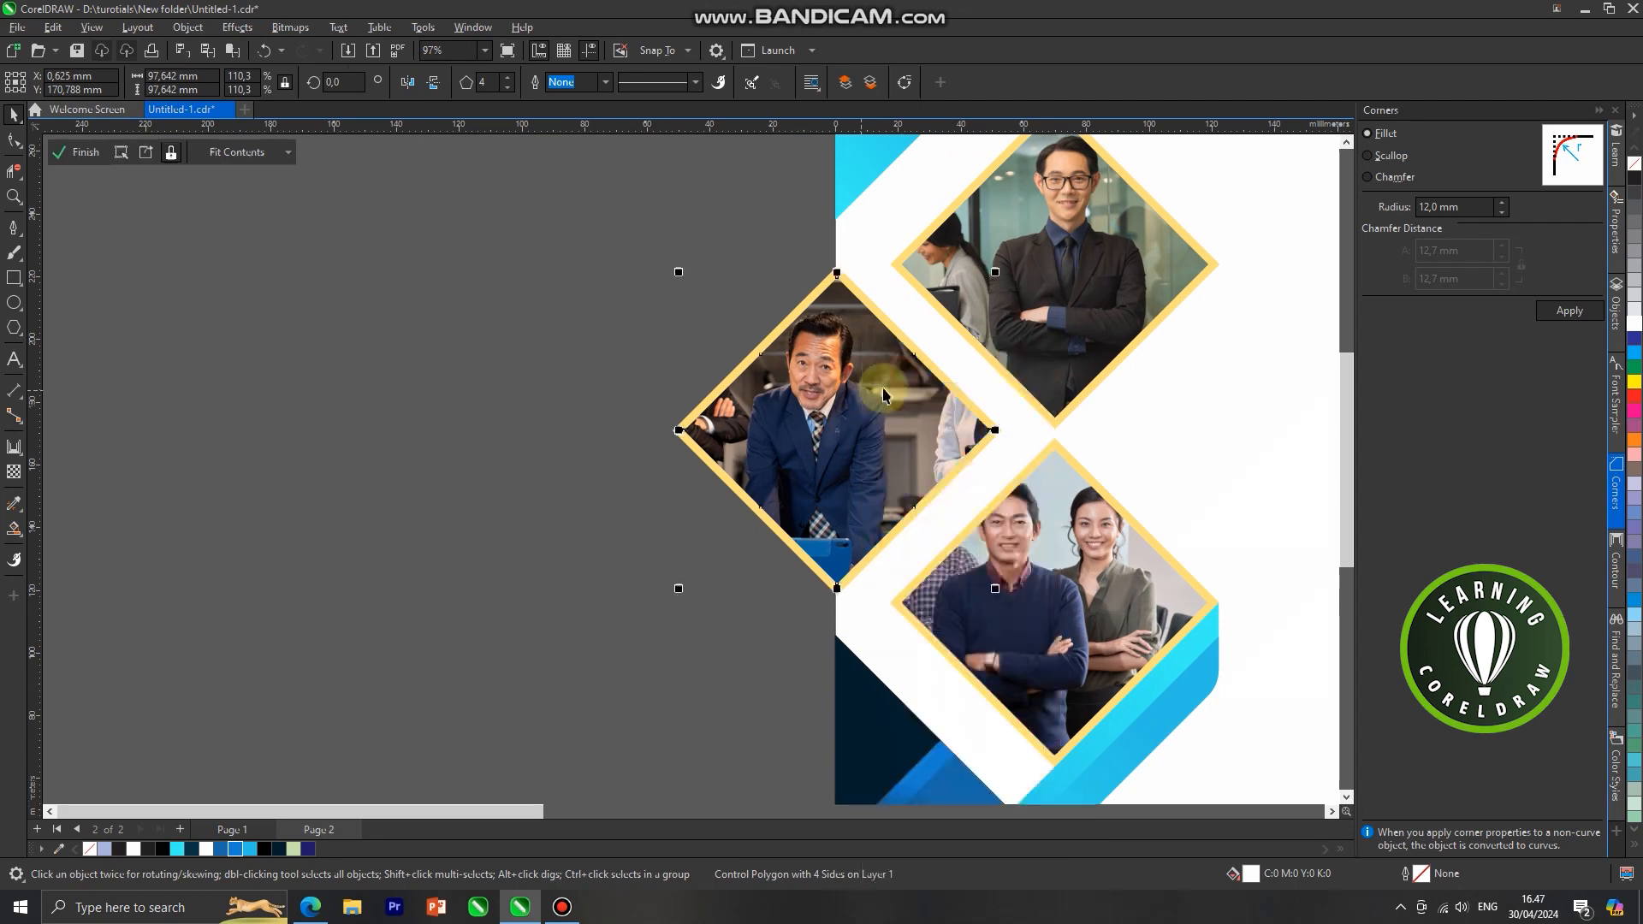
pyautogui.click(859, 418)
pyautogui.moveTo(859, 419)
pyautogui.mouseDown()
pyautogui.moveTo(903, 415)
pyautogui.moveTo(868, 433)
pyautogui.mouseUp()
pyautogui.moveTo(1147, 622); pyautogui.dragTo(1095, 588)
pyautogui.moveTo(1002, 378); pyautogui.dragTo(1014, 373)
pyautogui.rightClick(1014, 372)
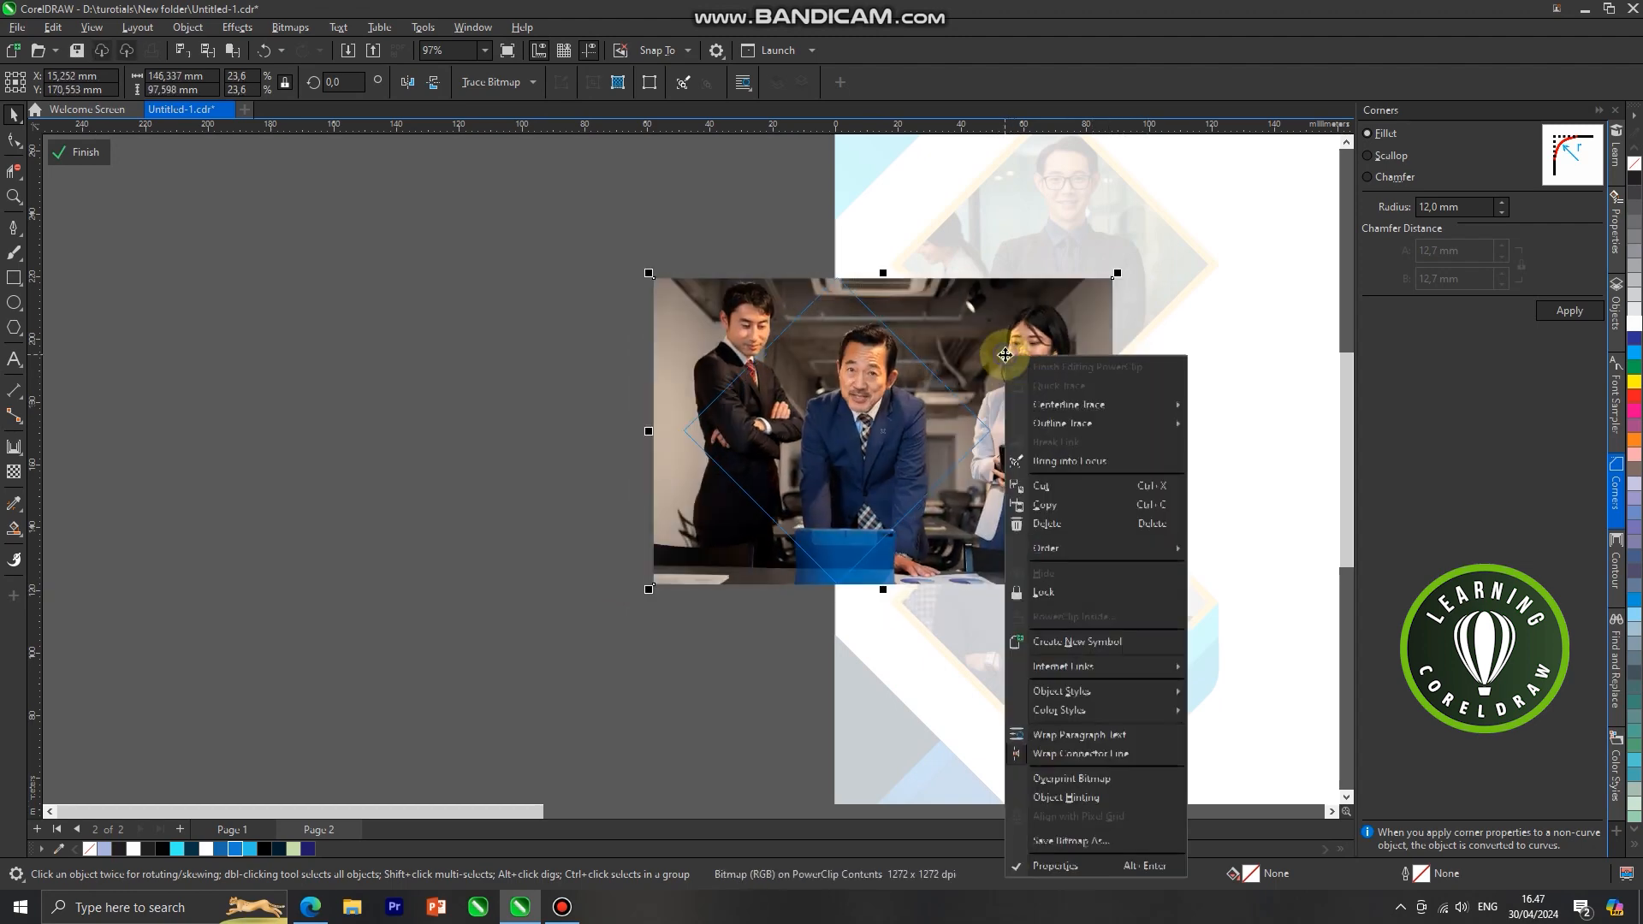
pyautogui.click(1061, 374)
pyautogui.scroll(-2, 675, 364)
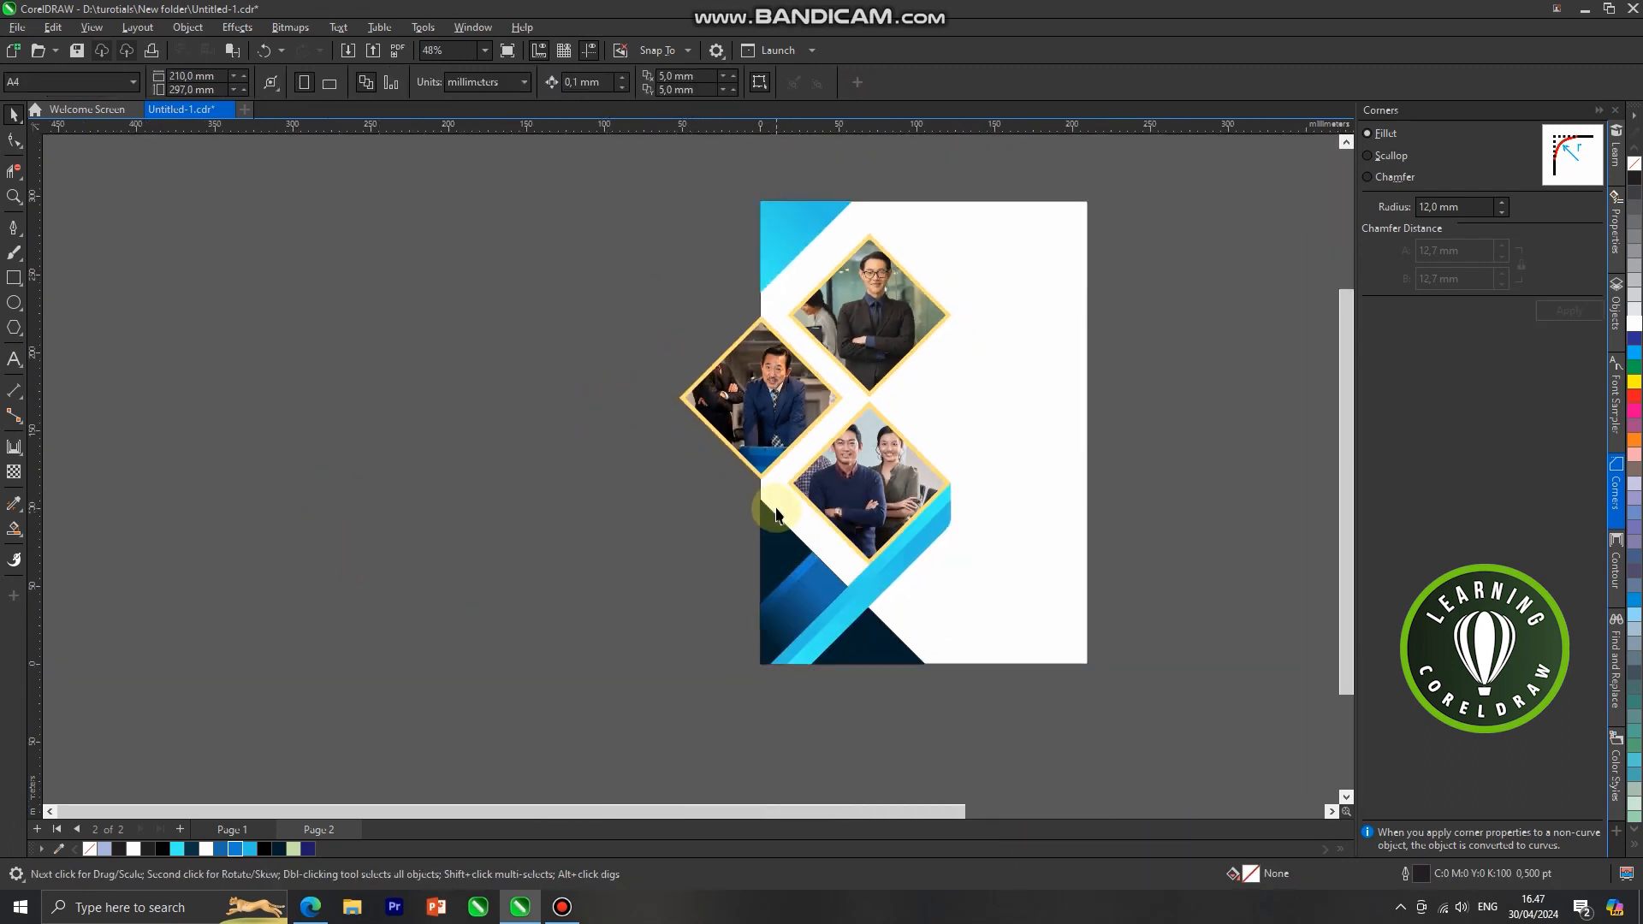
# - Change the left diamond's contour fill colour from yellow to white (C0 M0 Y0 K0)
pyautogui.click(749, 420)
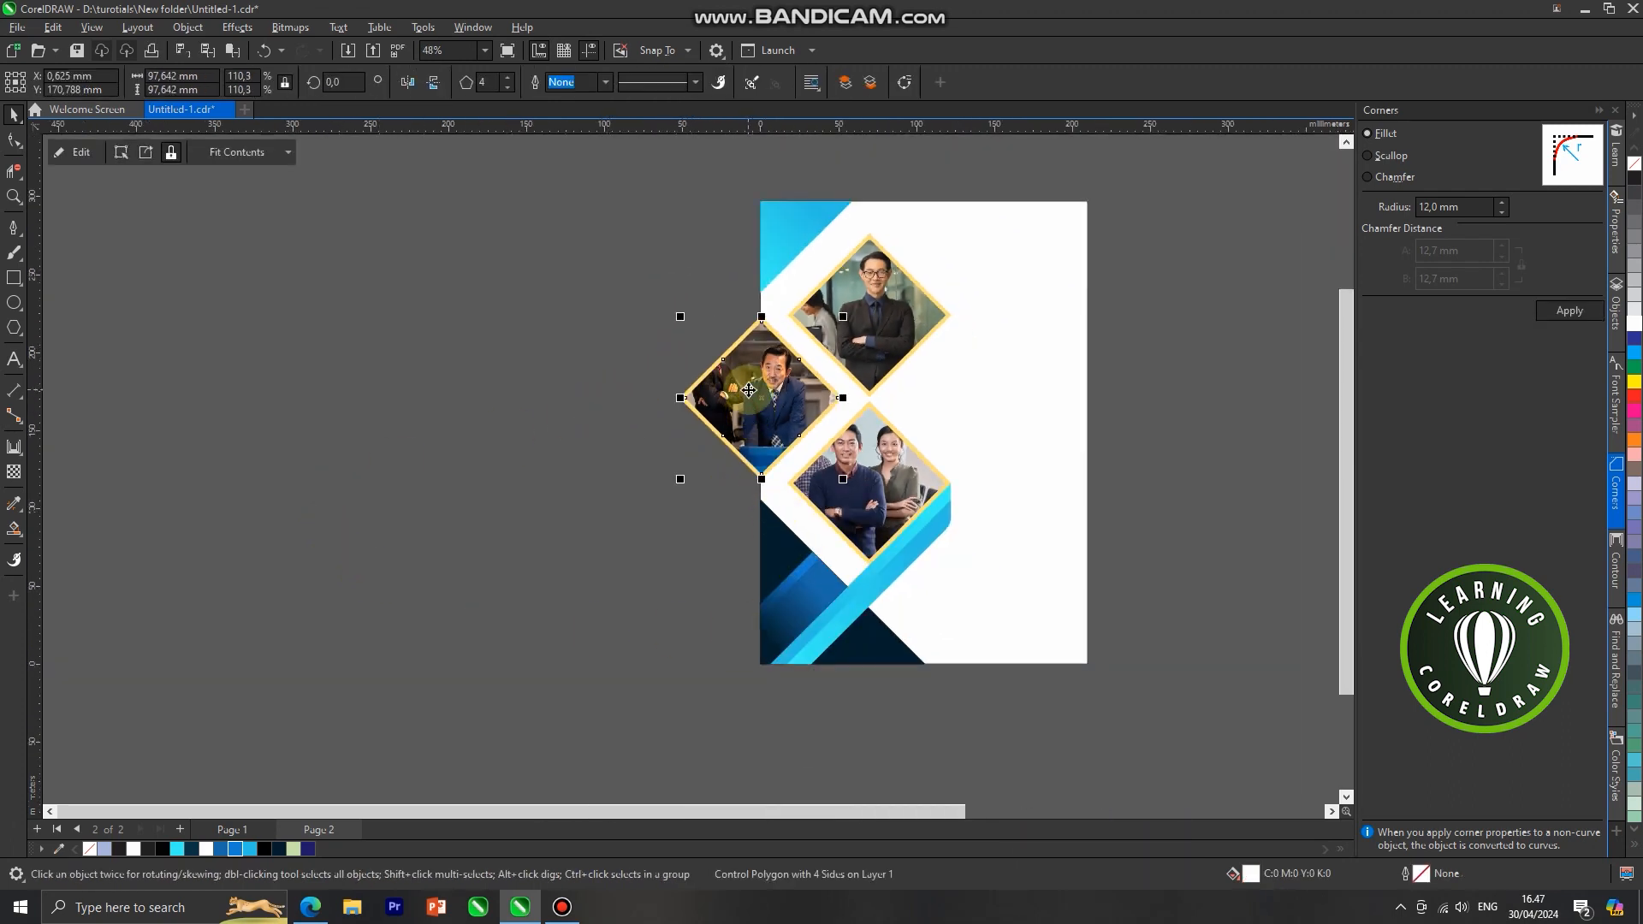
pyautogui.click(459, 513)
pyautogui.scroll(1, 704, 439)
pyautogui.click(707, 428)
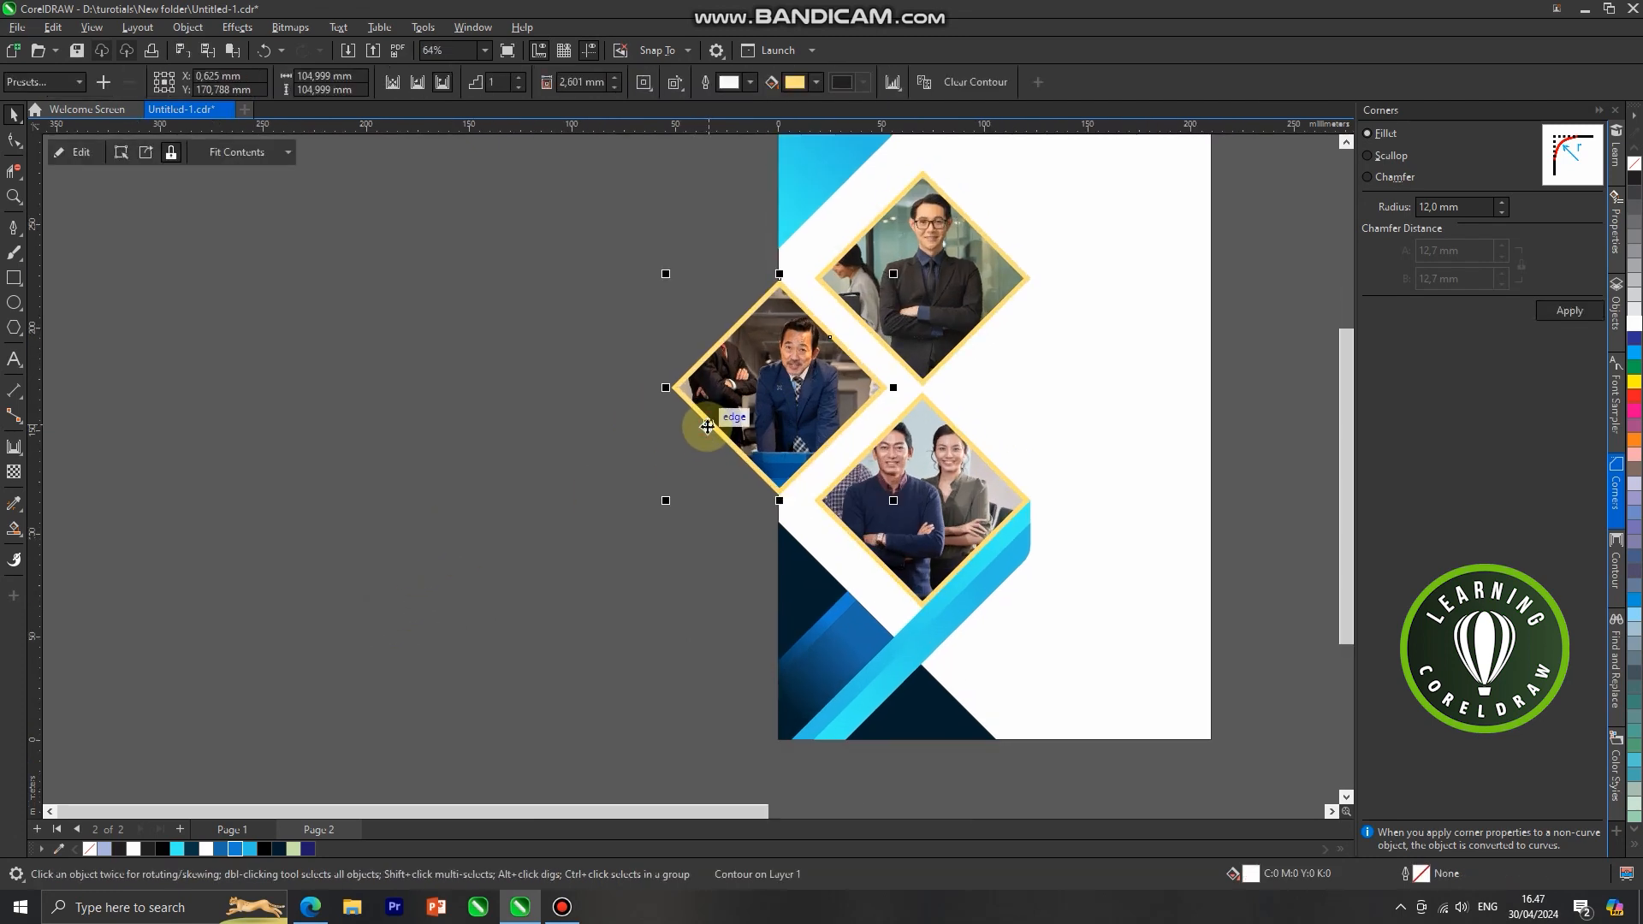
pyautogui.click(794, 81)
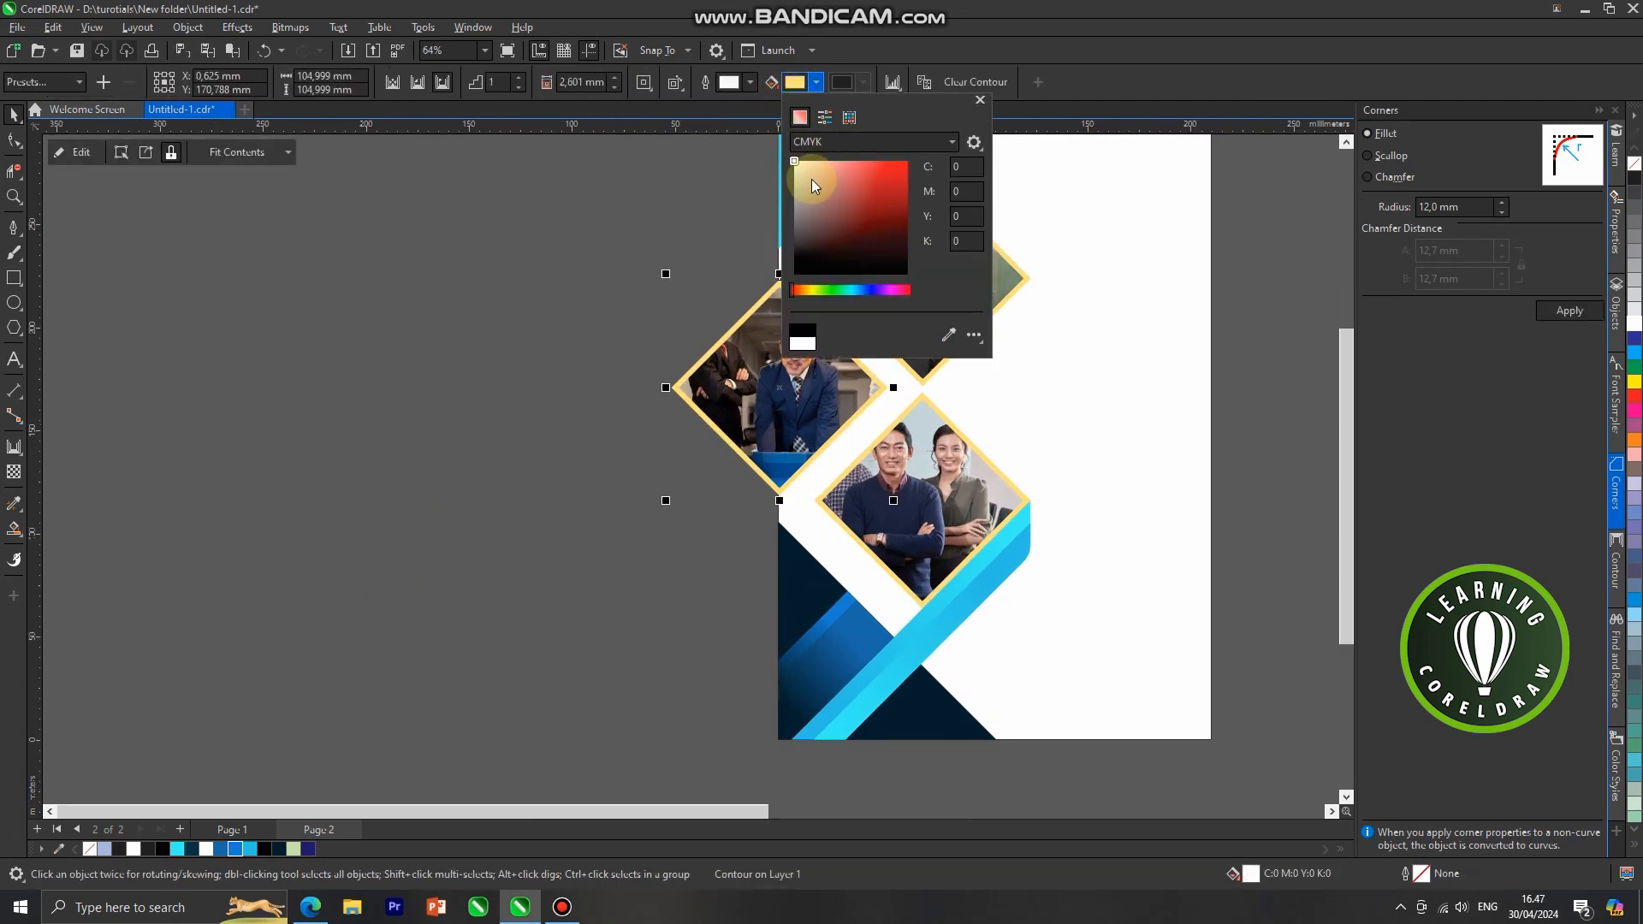
pyautogui.click(795, 163)
pyautogui.click(638, 229)
# - Add a soft drop shadow to the left diamond's white frame, cast towards the right
pyautogui.click(739, 380)
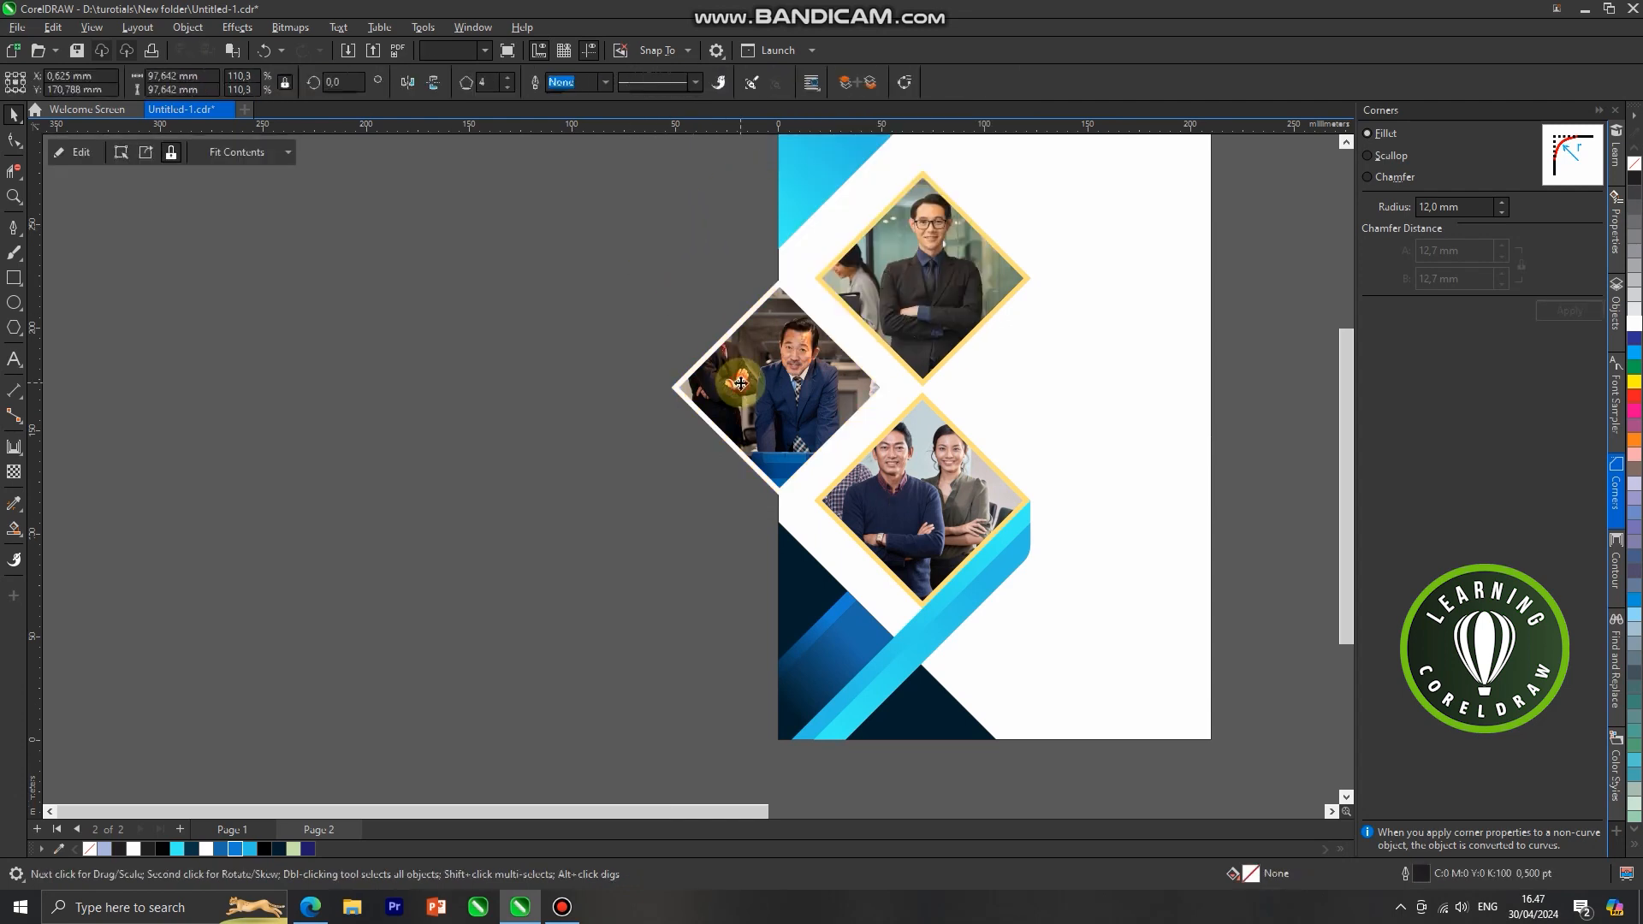
pyautogui.click(15, 452)
pyautogui.click(71, 447)
pyautogui.scroll(1, 672, 402)
pyautogui.moveTo(681, 384); pyautogui.dragTo(927, 389)
pyautogui.click(594, 411)
pyautogui.scroll(-2, 829, 382)
pyautogui.scroll(2, 849, 302)
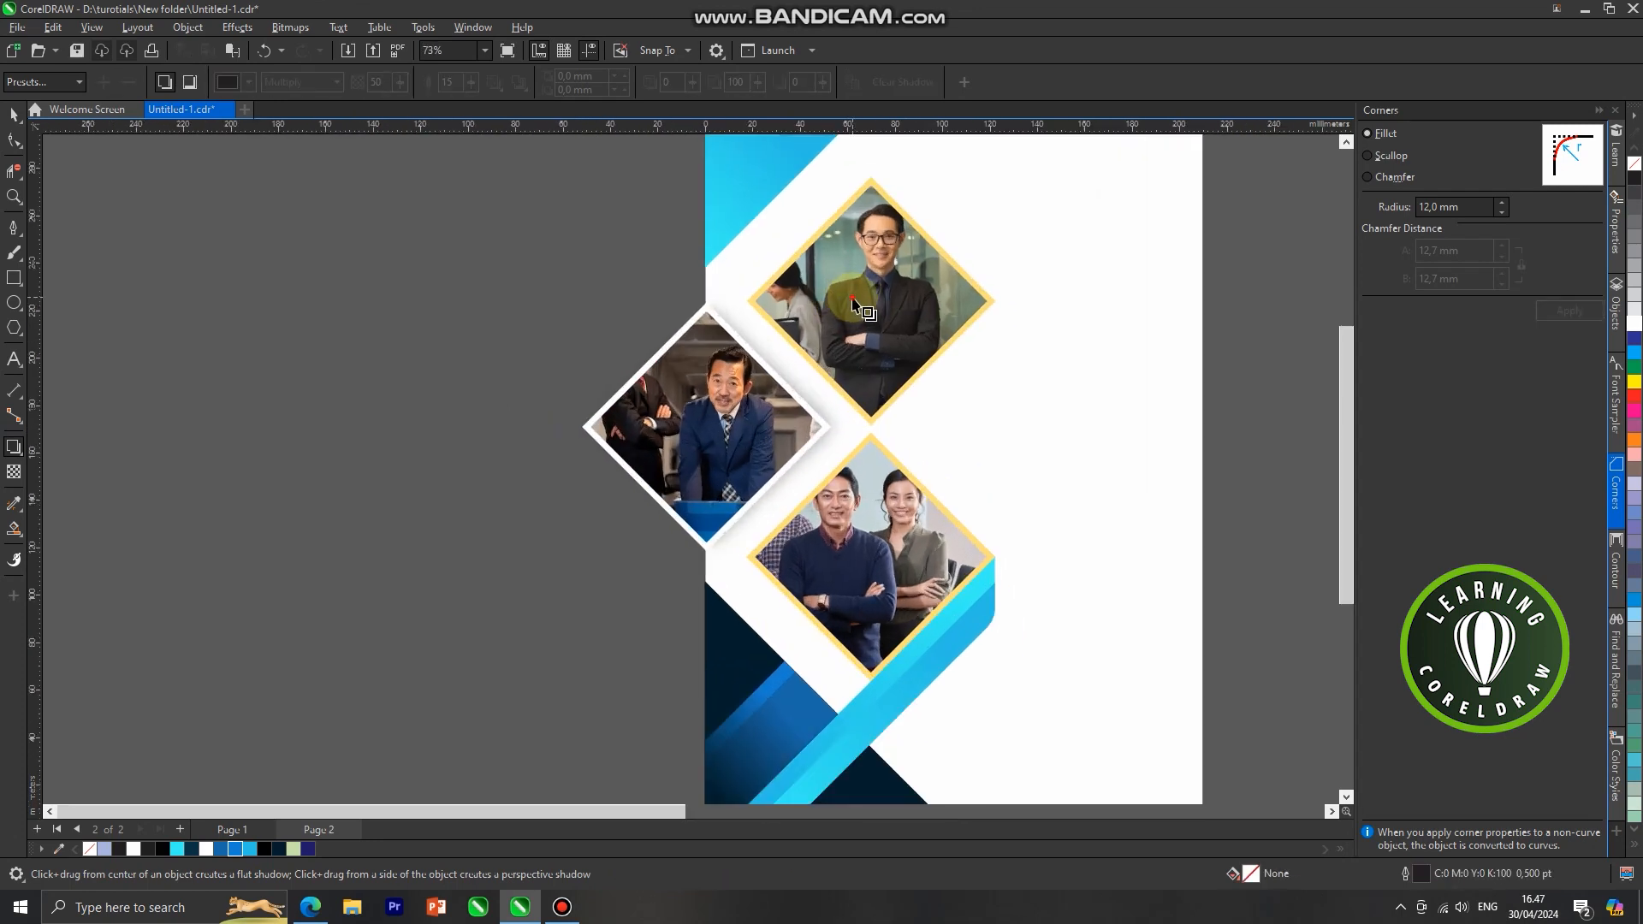
# - Add a soft drop shadow to the upper diamond's frame, cast horizontally towards the right
pyautogui.click(856, 304)
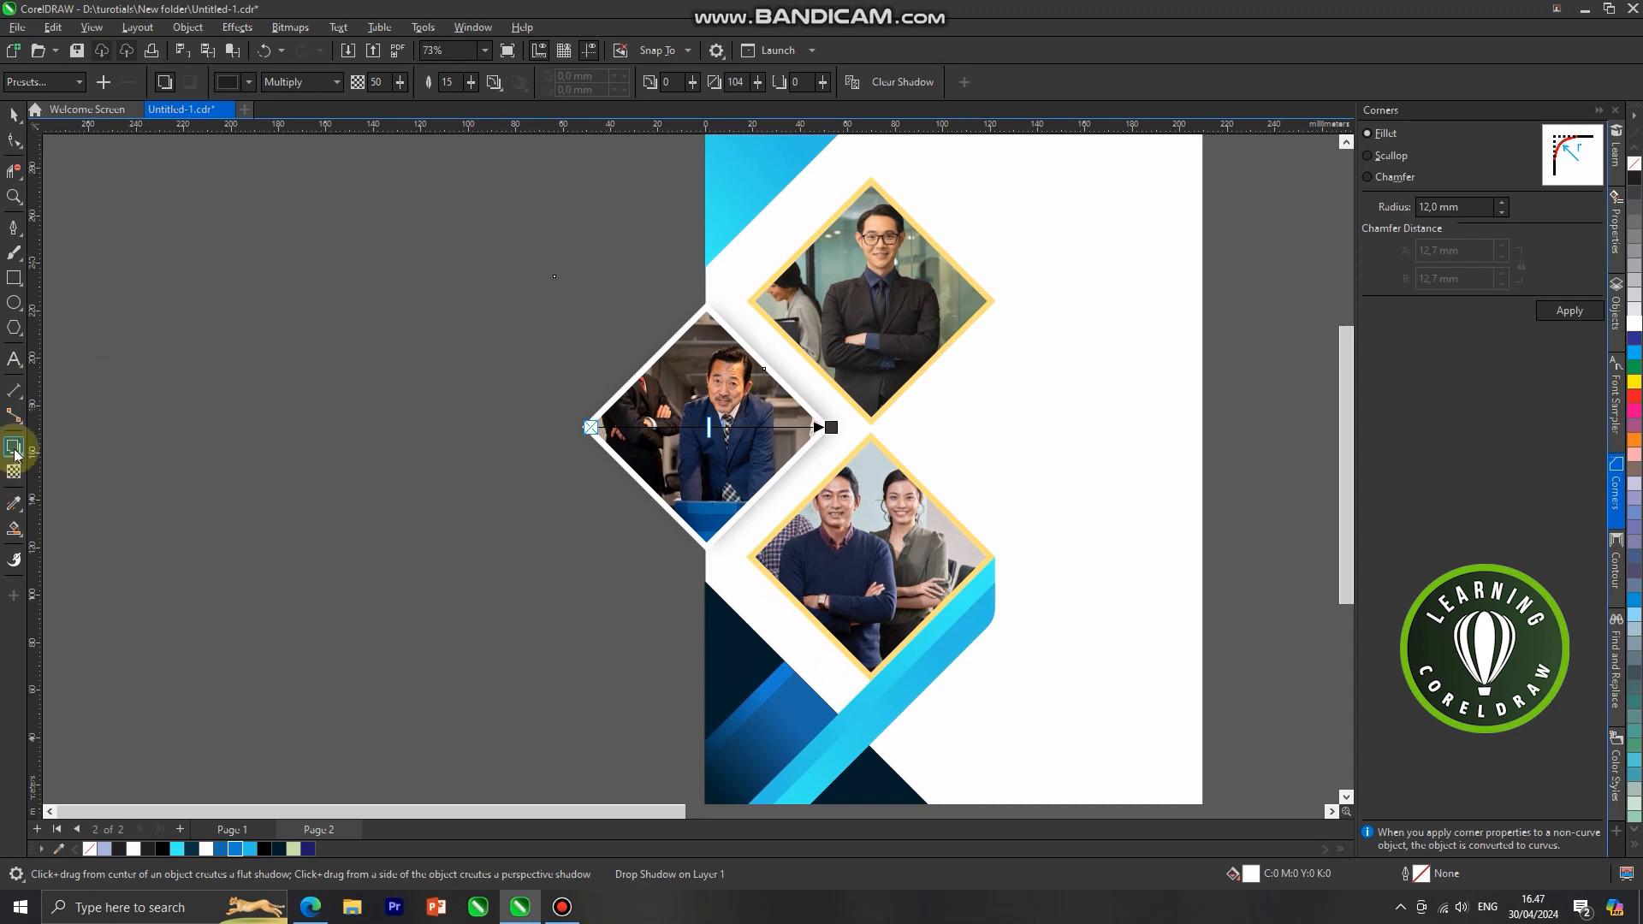
pyautogui.click(795, 291)
pyautogui.scroll(1, 796, 293)
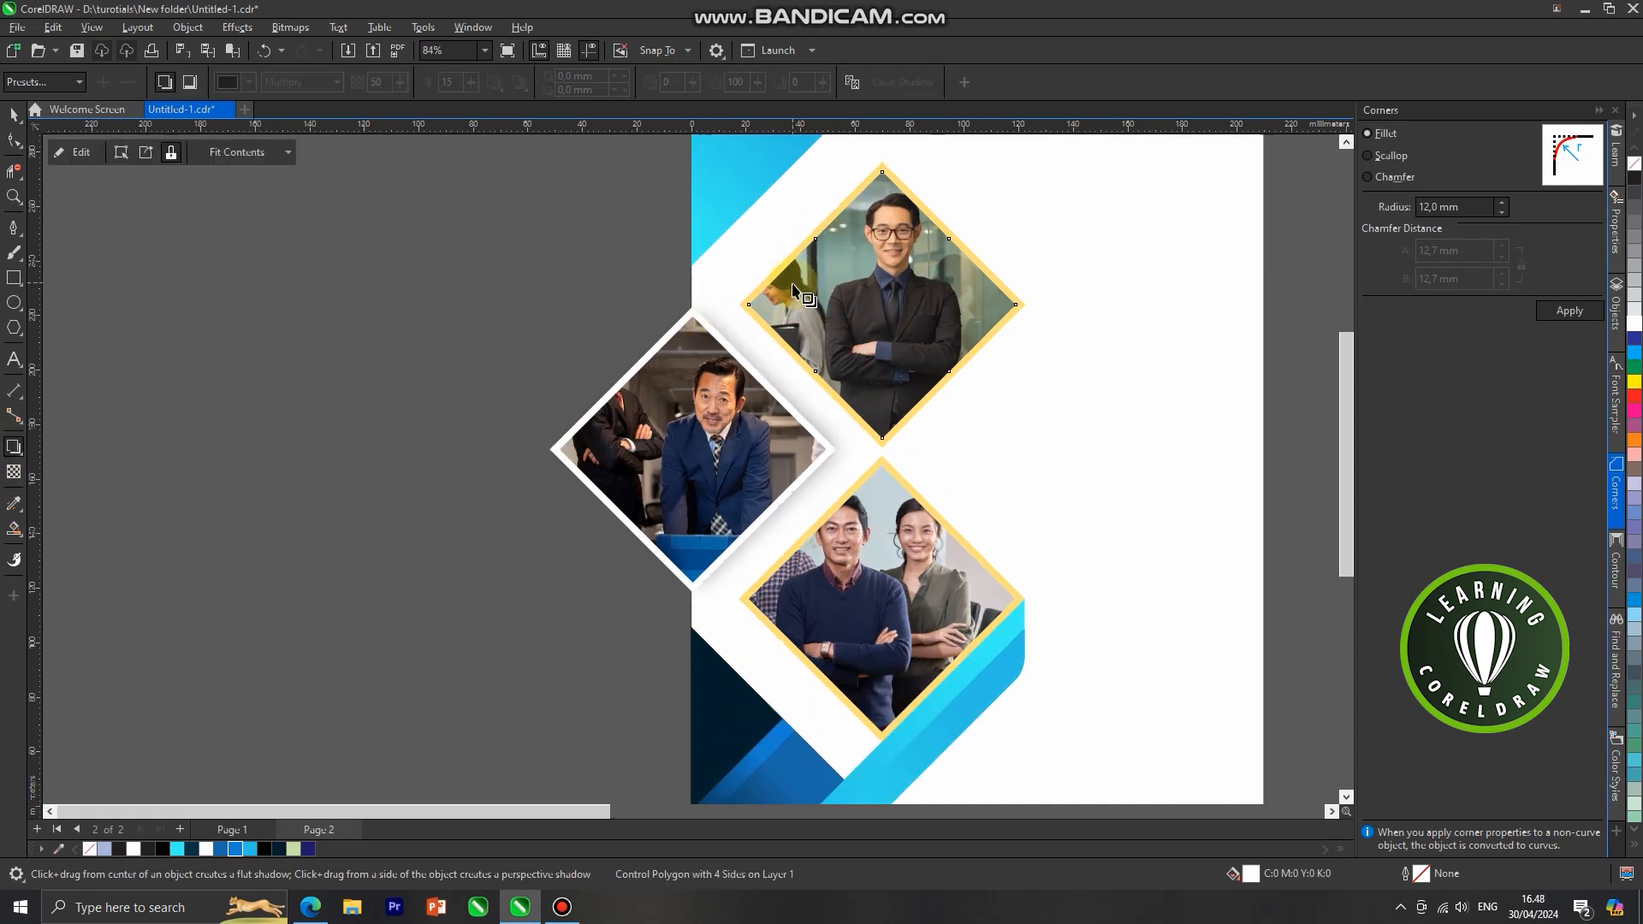
pyautogui.moveTo(741, 308); pyautogui.dragTo(1030, 309)
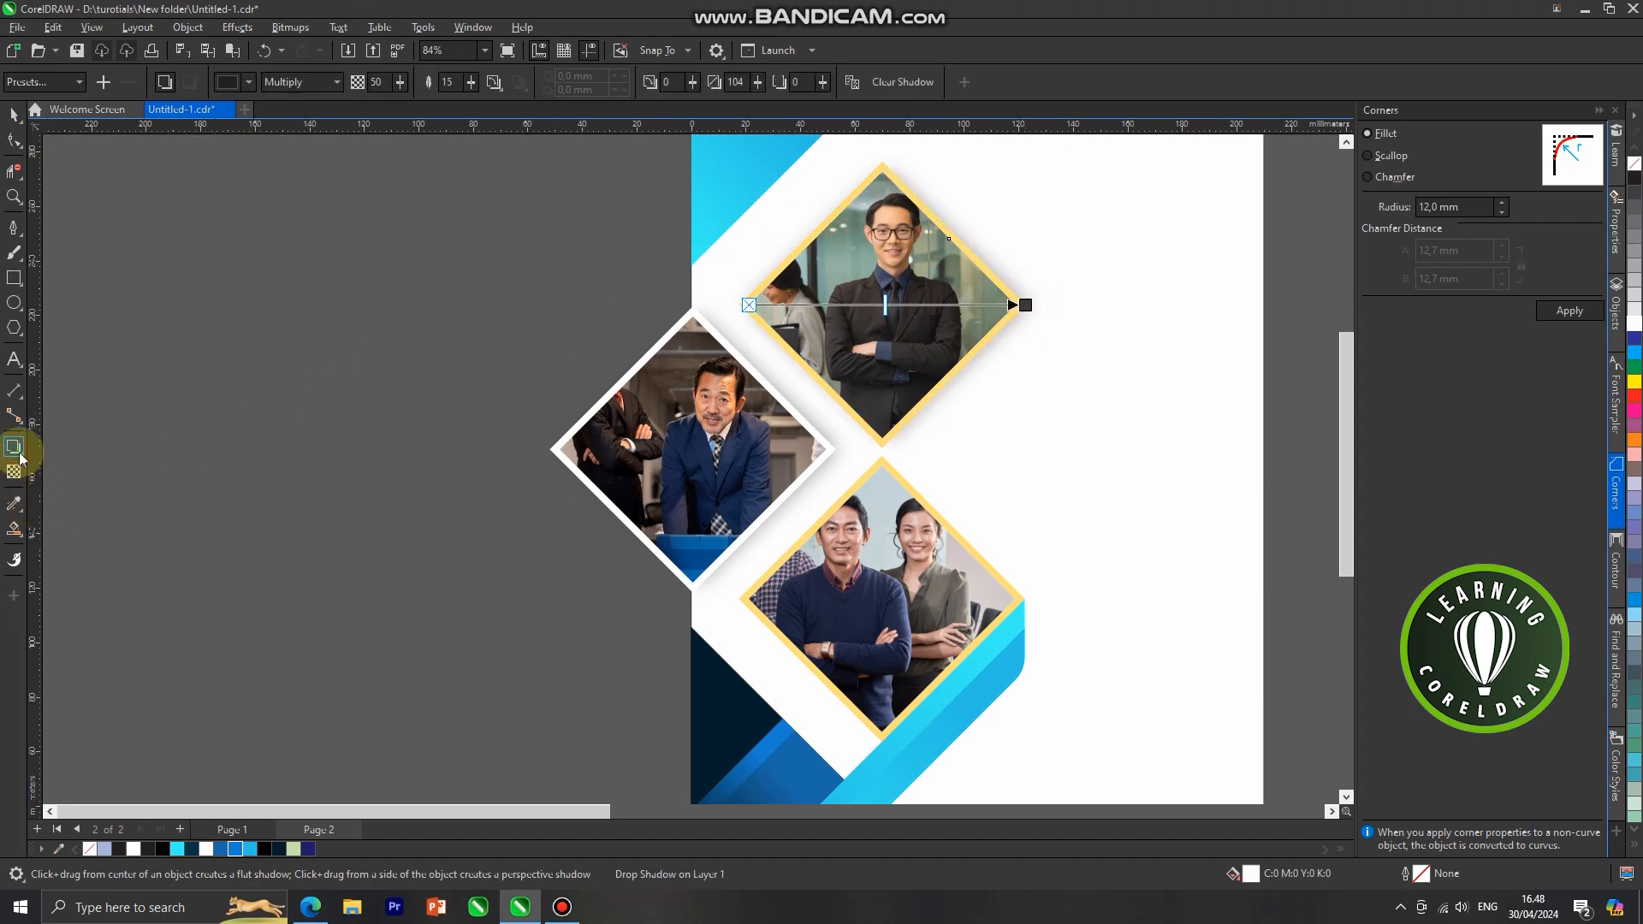
# - Change the upper diamond's contour fill colour to white
pyautogui.moveTo(20, 458); pyautogui.dragTo(68, 458)
pyautogui.click(76, 467)
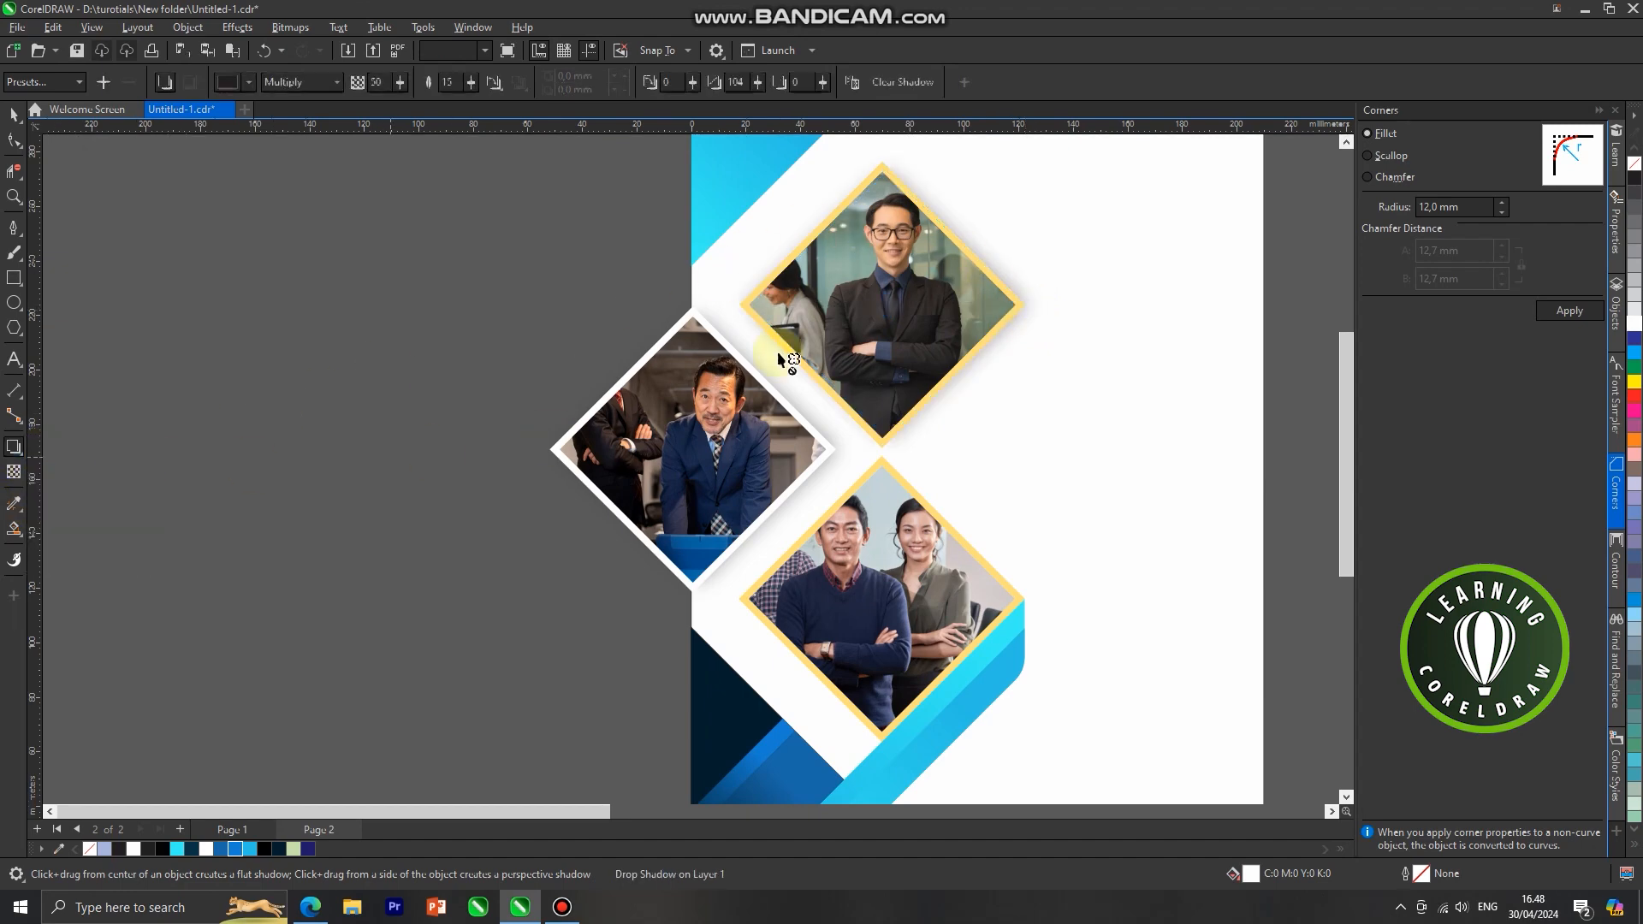
pyautogui.click(885, 256)
pyautogui.click(798, 83)
pyautogui.click(798, 168)
pyautogui.click(536, 285)
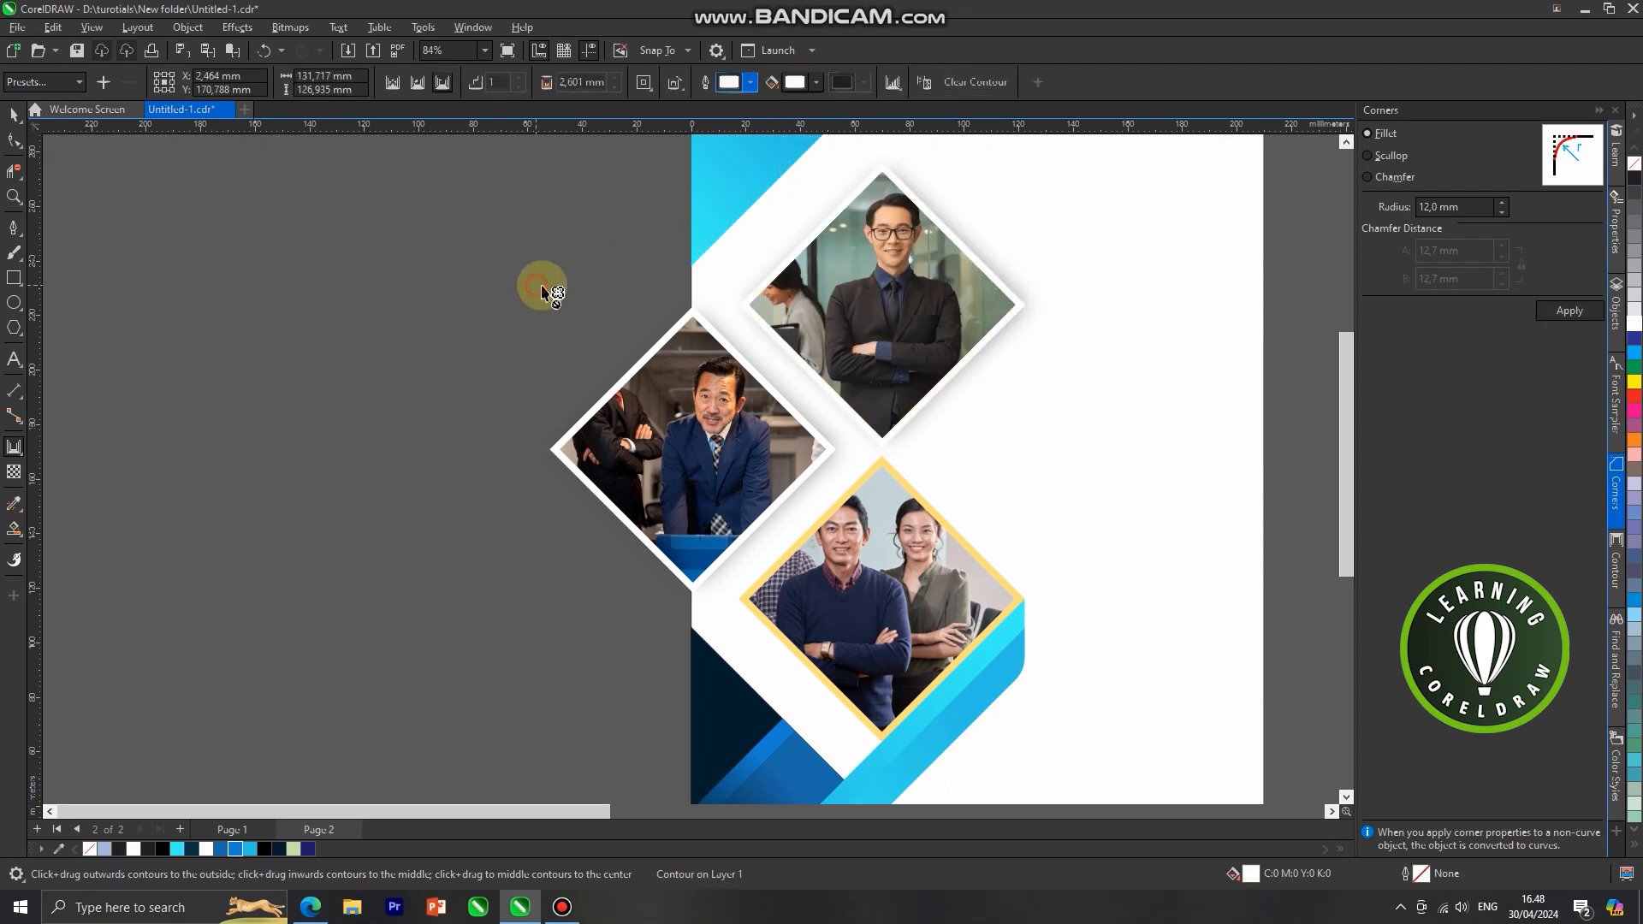
# - Change the lower diamond's contour fill colour to white (C0 M0 Y0 K0)
pyautogui.scroll(-1, 692, 303)
pyautogui.click(838, 524)
pyautogui.scroll(-1, 793, 422)
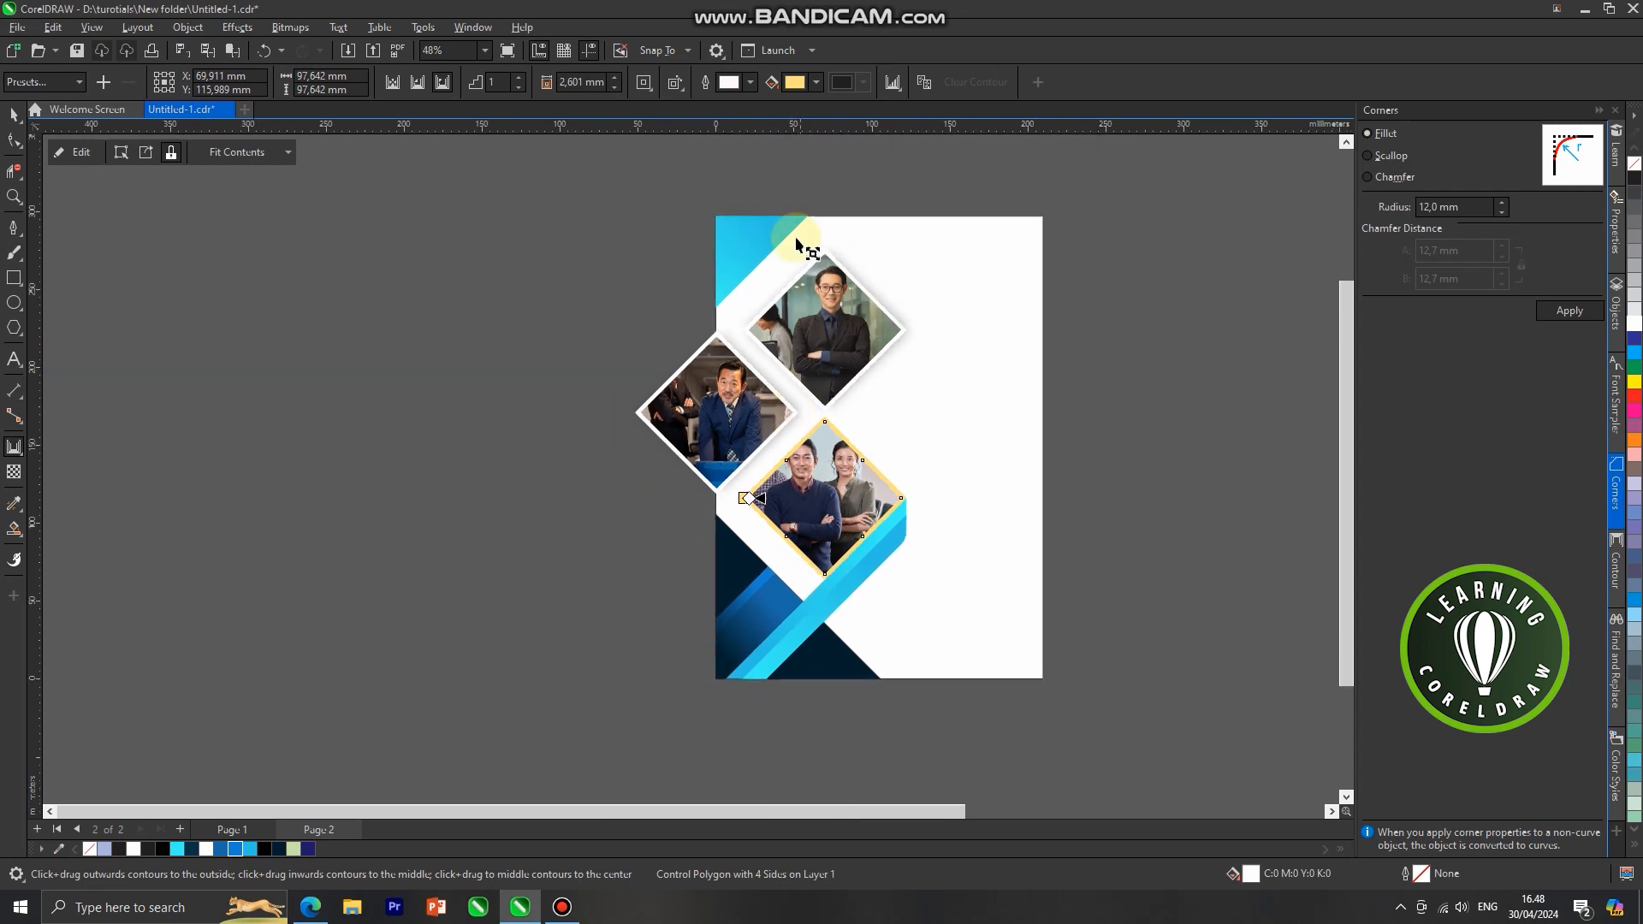
pyautogui.click(797, 91)
pyautogui.click(793, 158)
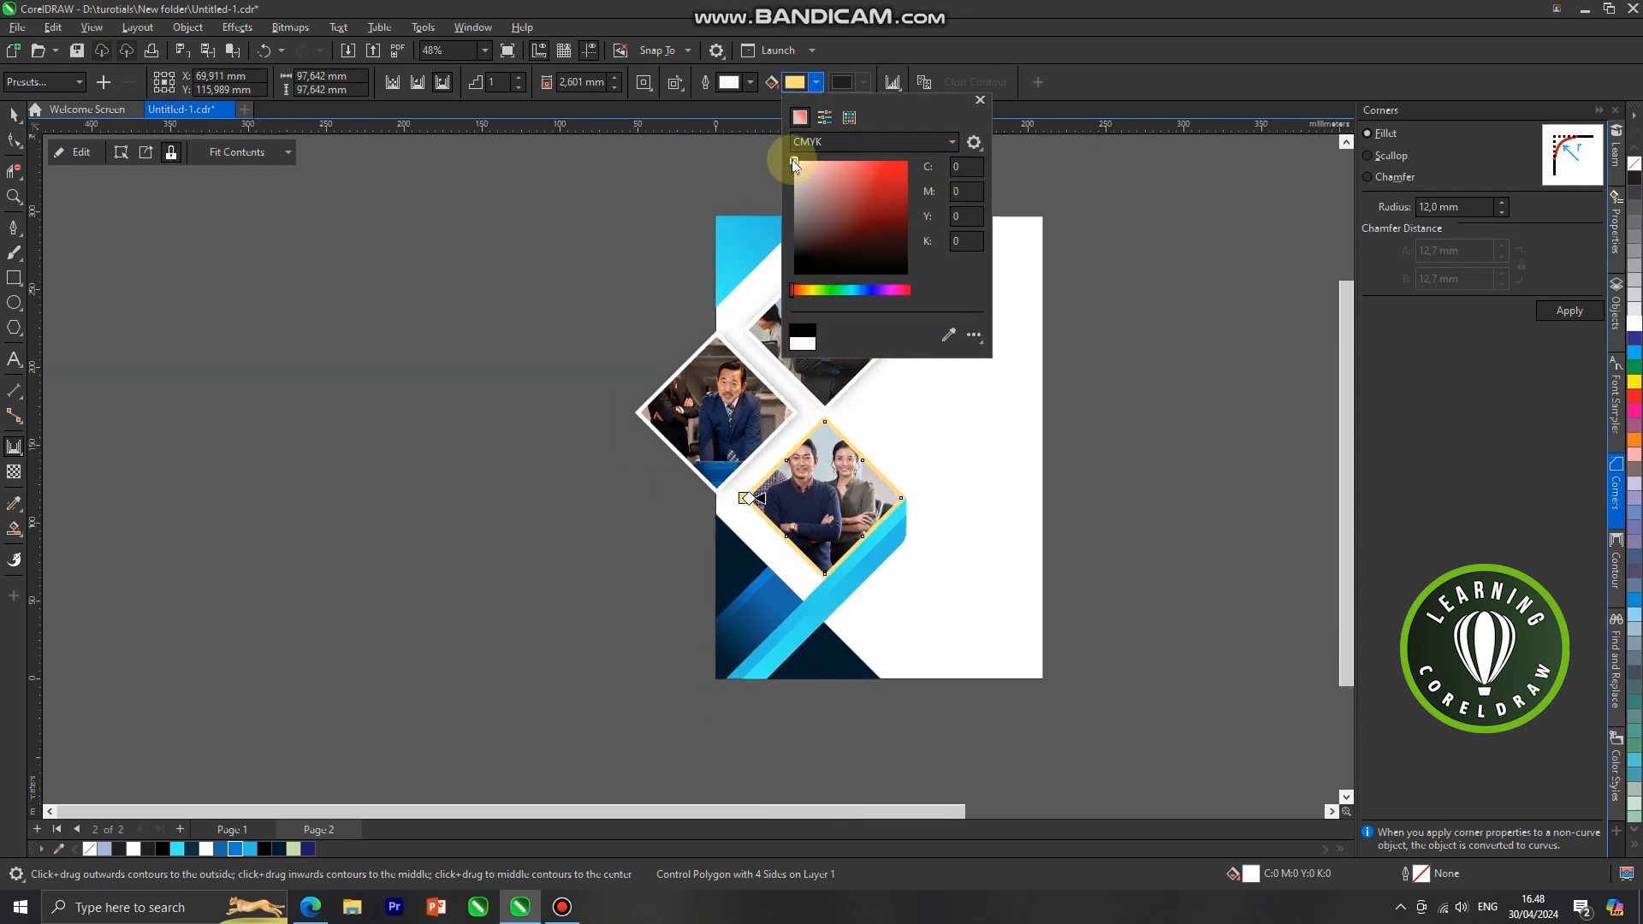
pyautogui.click(548, 289)
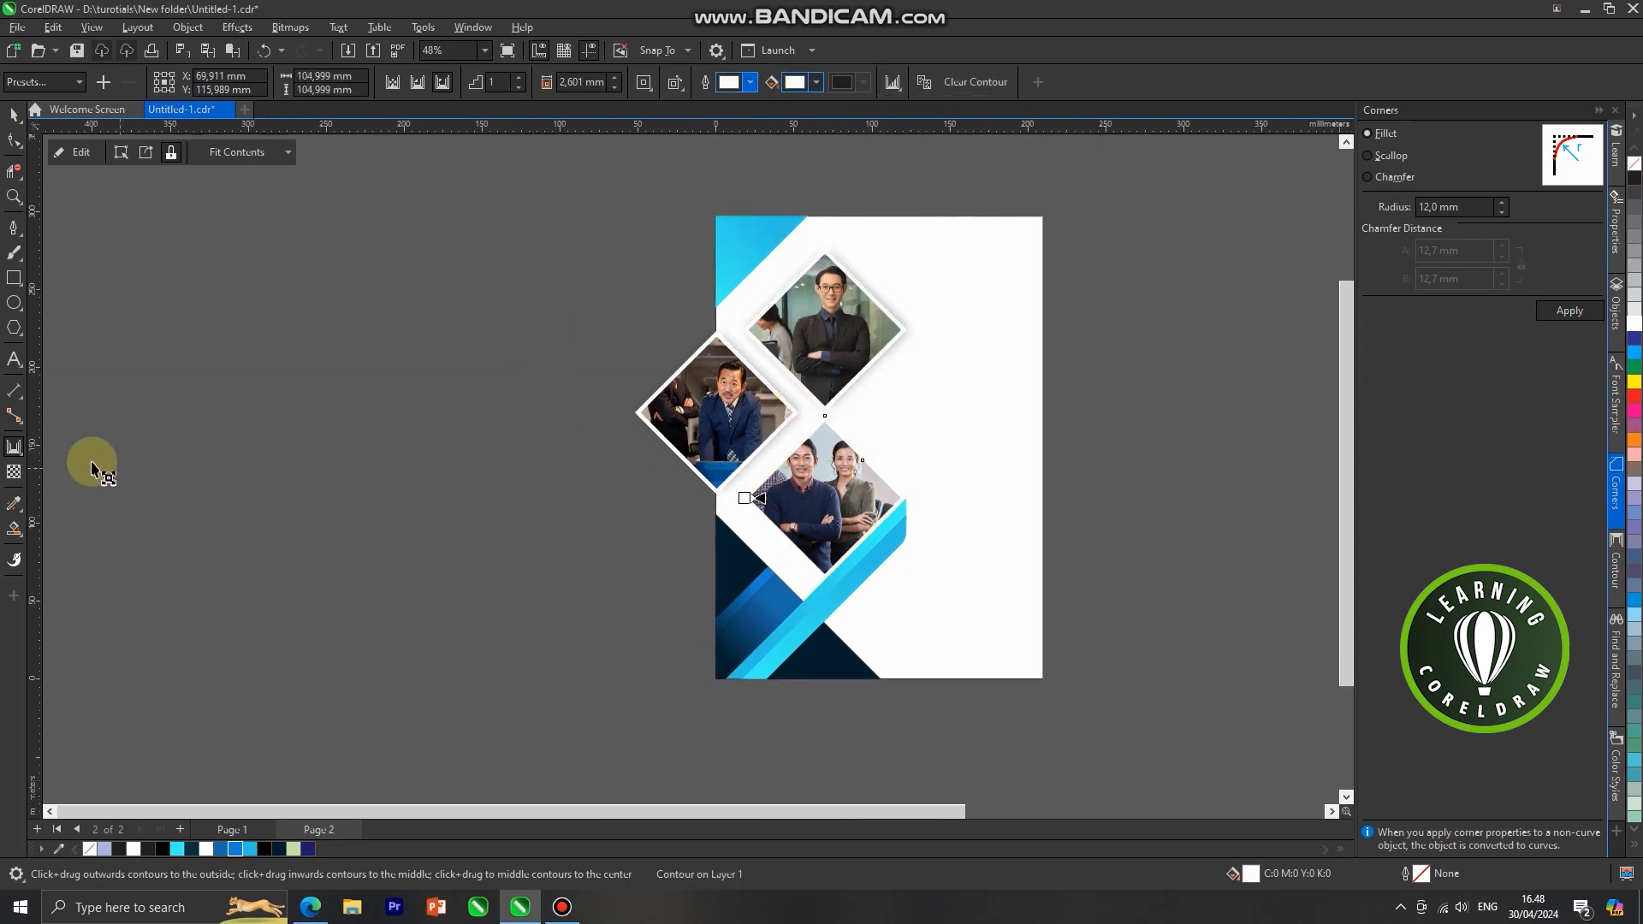
# - Add a soft drop shadow to the lower diamond's white frame, cast towards the right, and deselect it
pyautogui.click(16, 453)
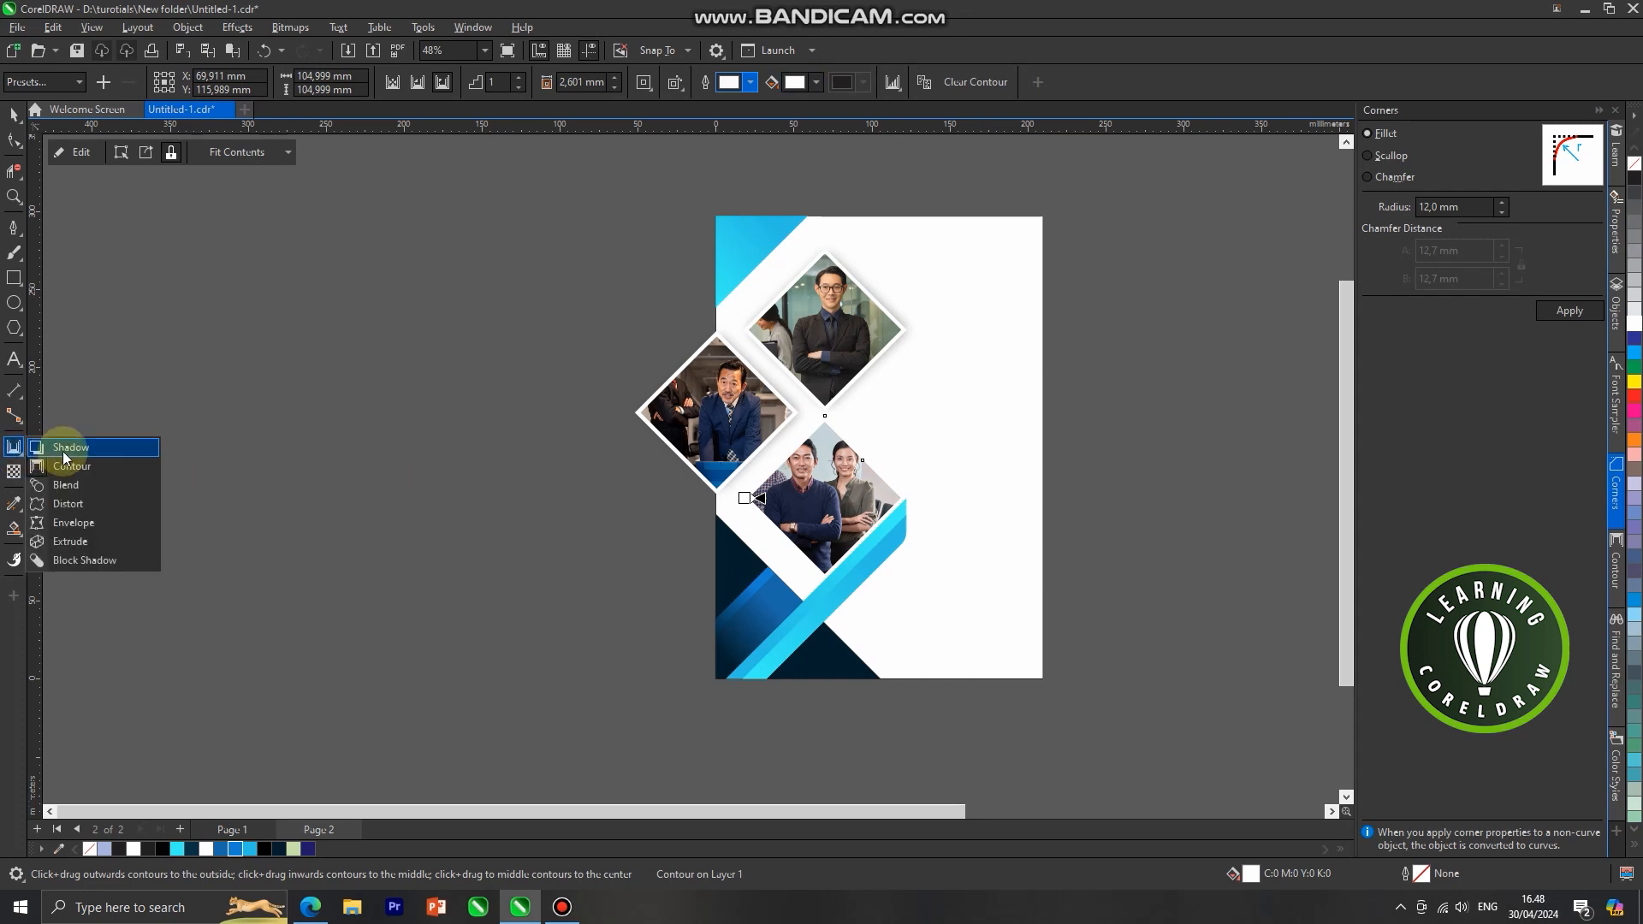
pyautogui.click(66, 447)
pyautogui.scroll(3, 824, 517)
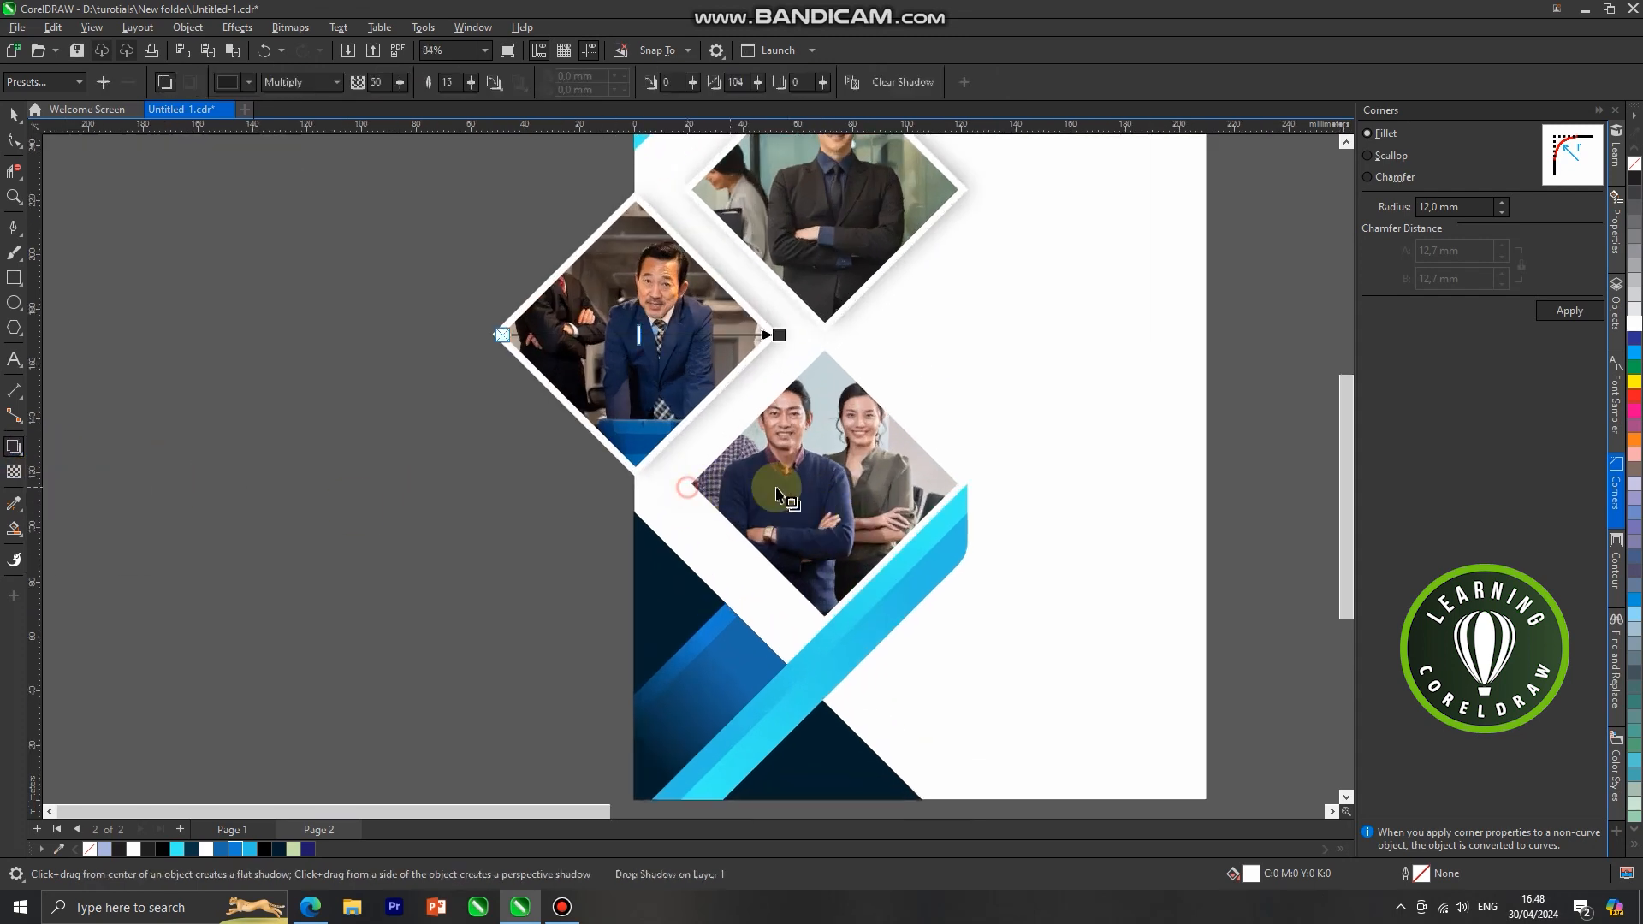
pyautogui.moveTo(690, 485); pyautogui.dragTo(966, 494)
pyautogui.scroll(-2, 988, 512)
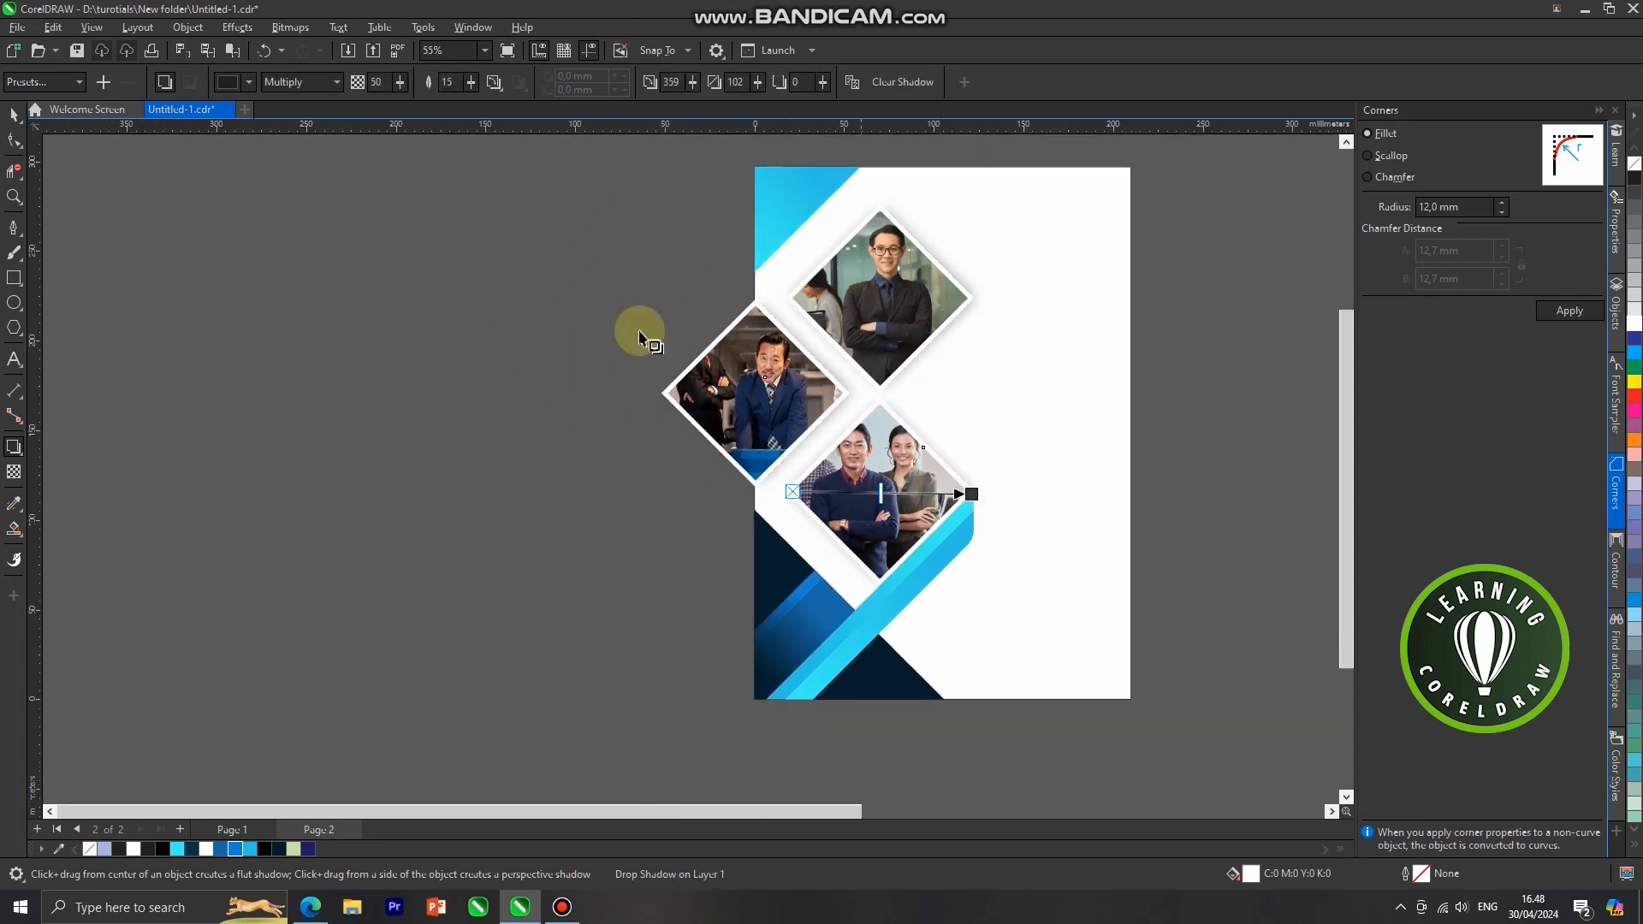
pyautogui.click(14, 114)
pyautogui.click(262, 262)
# - Draw a pentagonal flowchart common shape about 87 × 87 mm in the white area right of the diamonds
pyautogui.scroll(-2, 557, 481)
pyautogui.scroll(1, 870, 525)
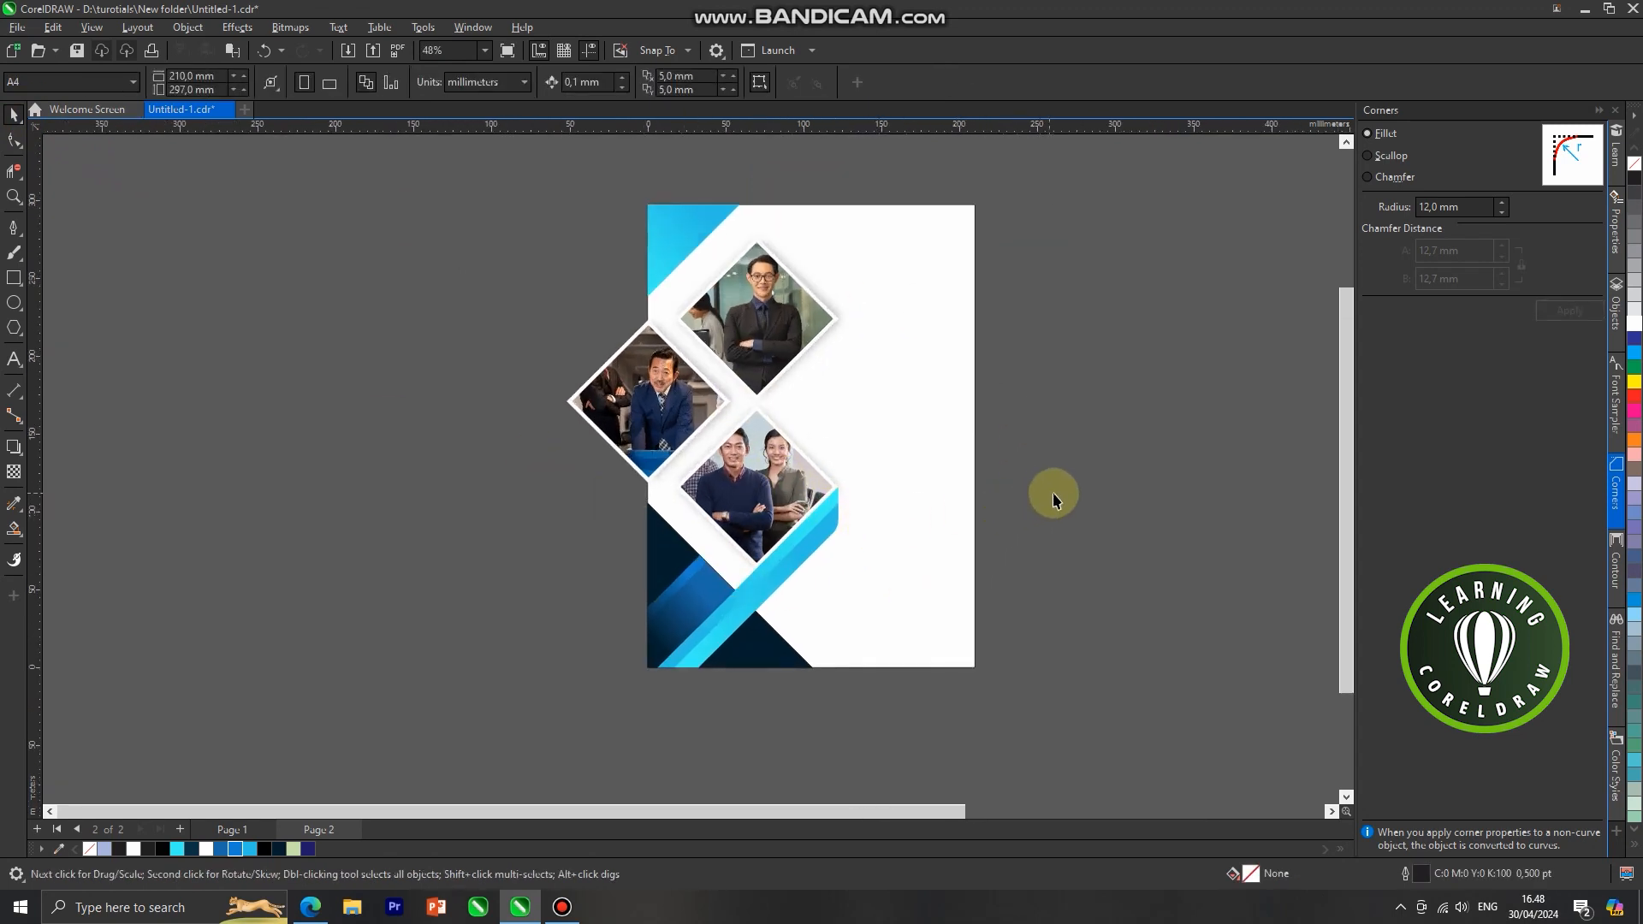
pyautogui.scroll(1, 1094, 455)
pyautogui.scroll(1, 1094, 455)
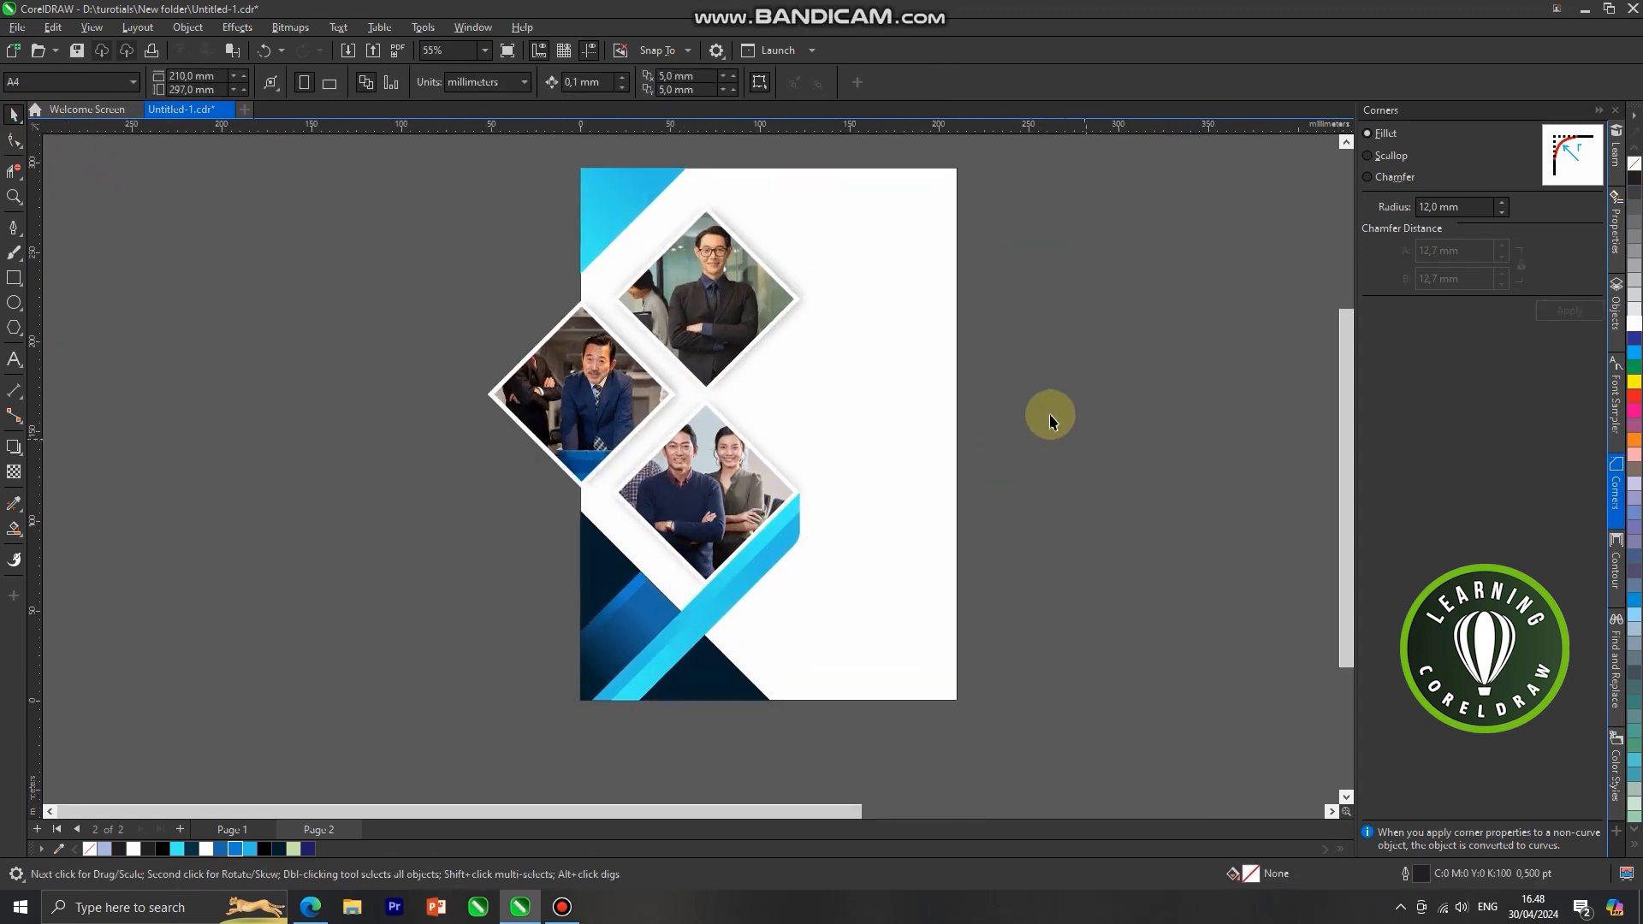
pyautogui.click(17, 338)
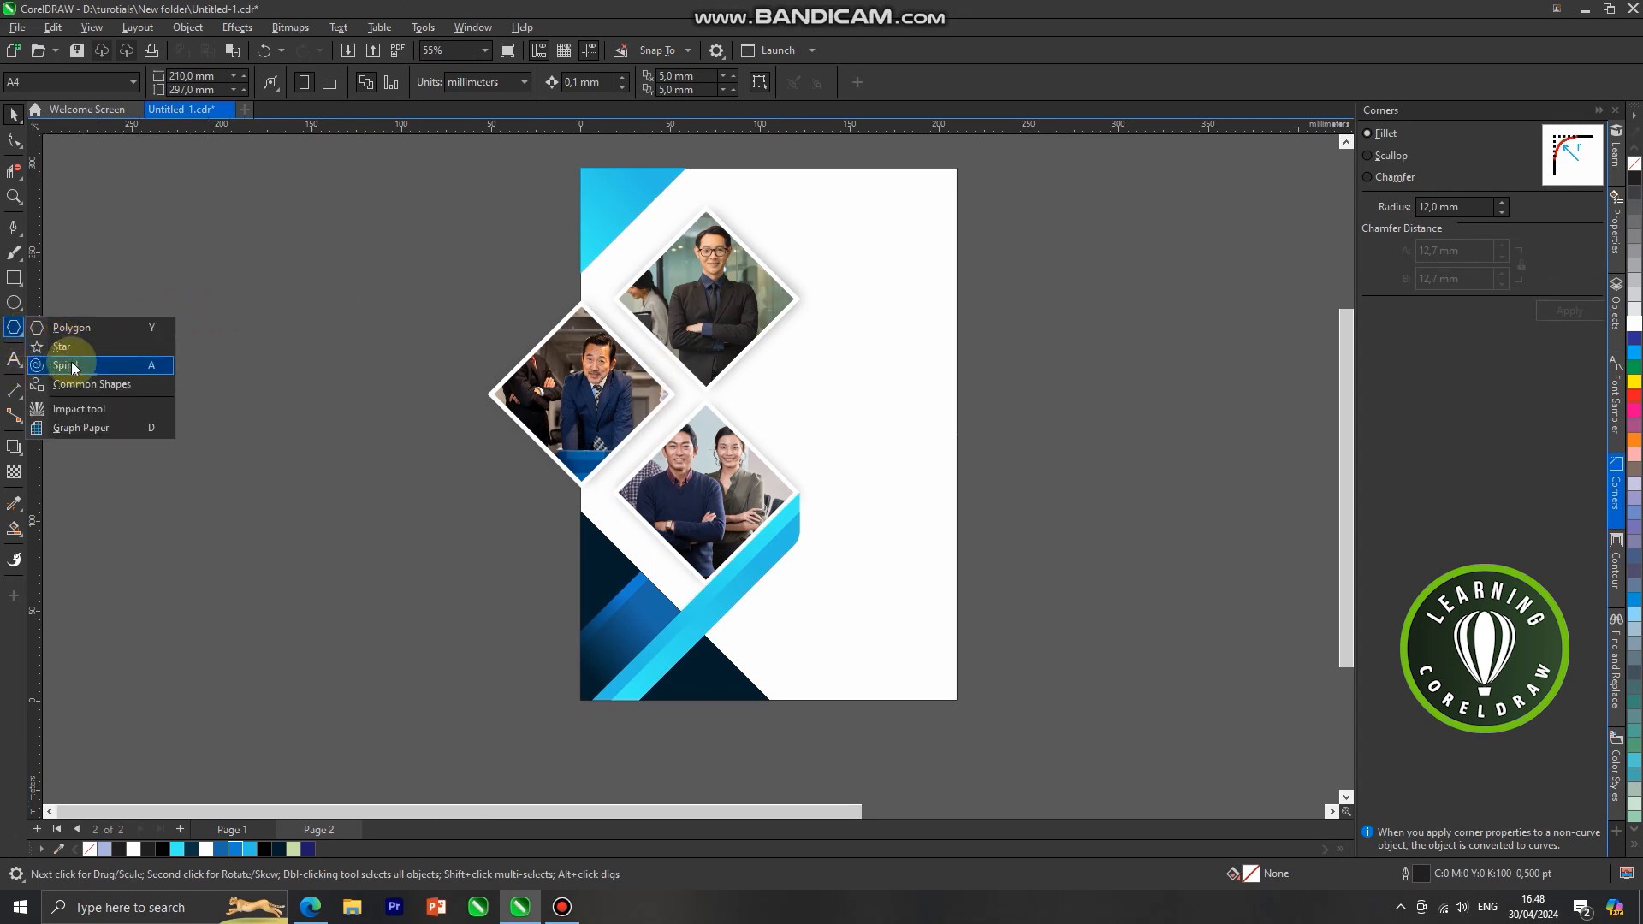
pyautogui.click(80, 382)
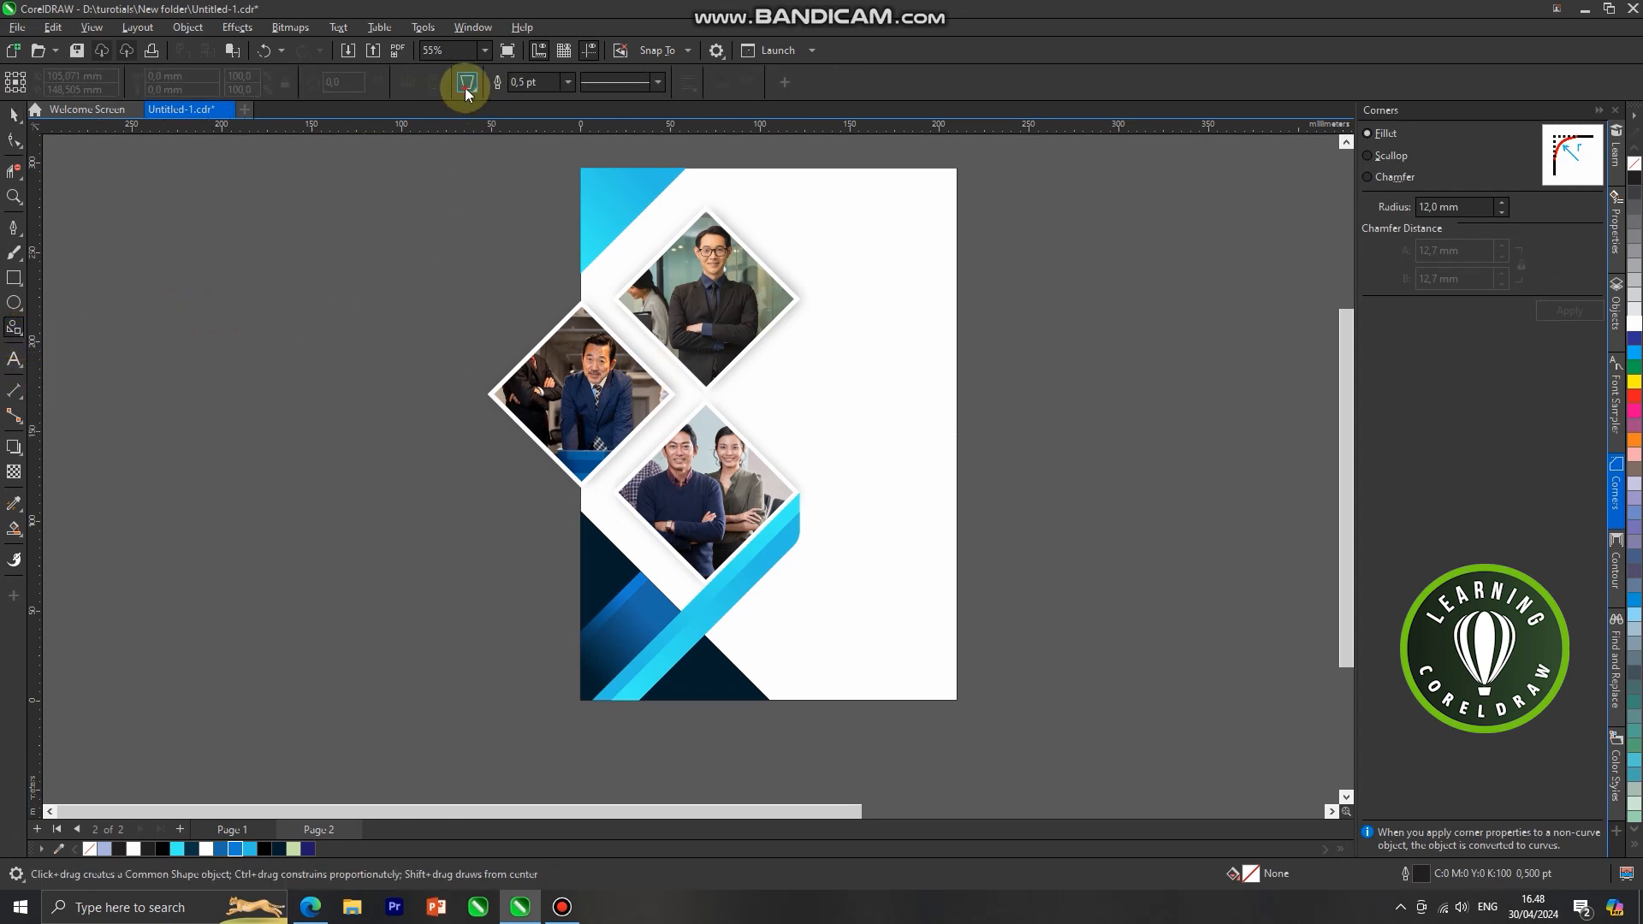
pyautogui.click(466, 83)
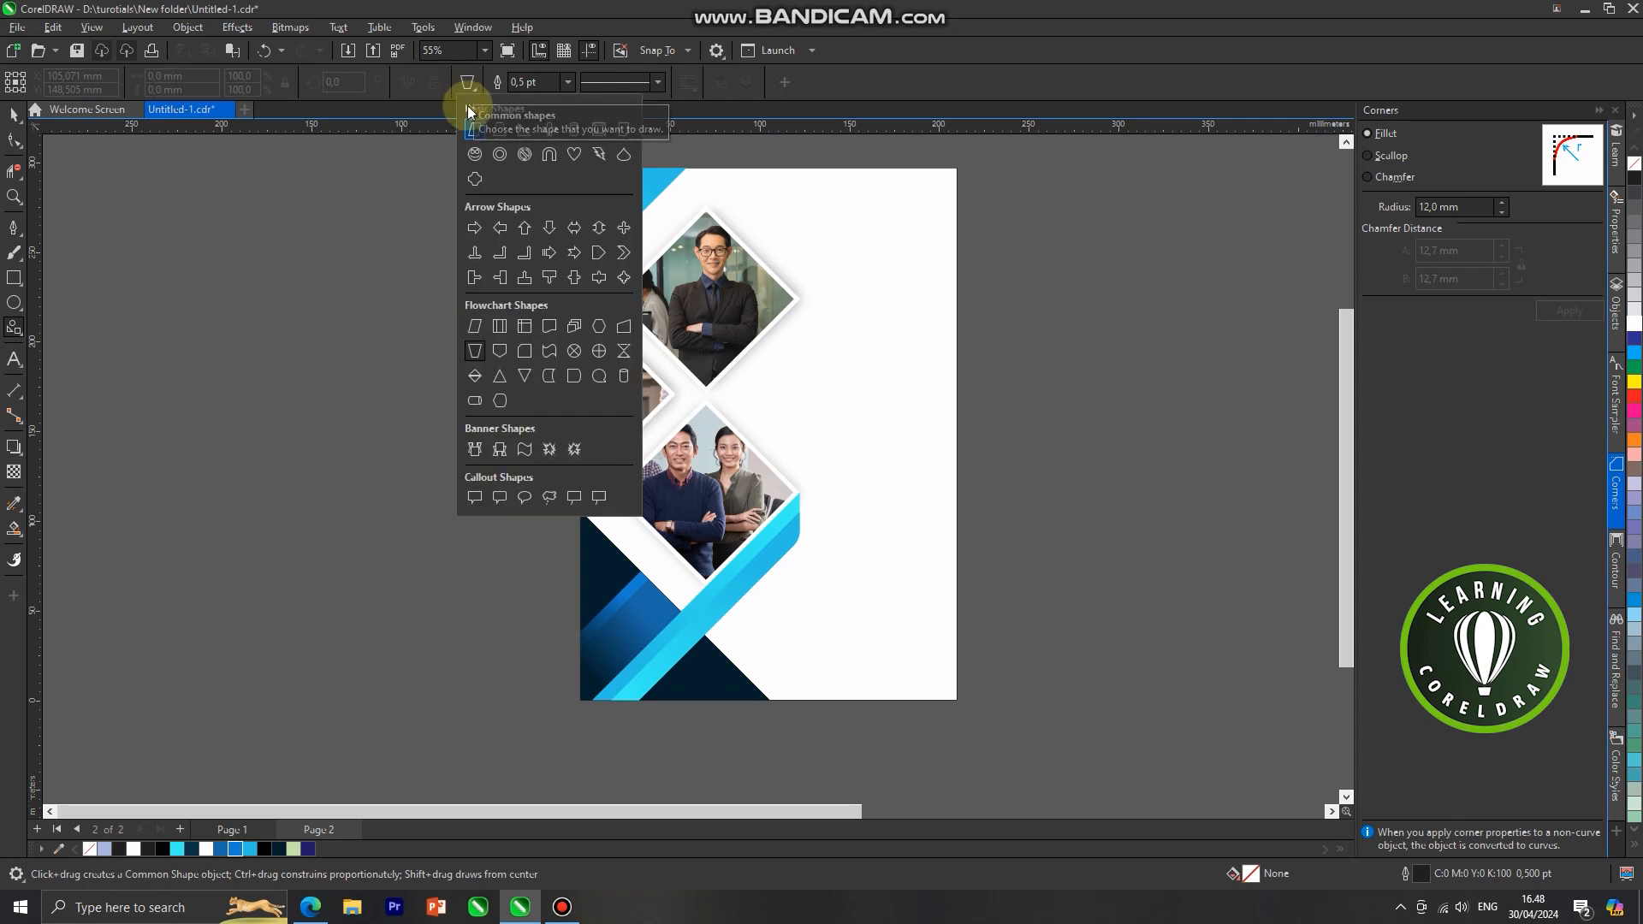
pyautogui.click(501, 358)
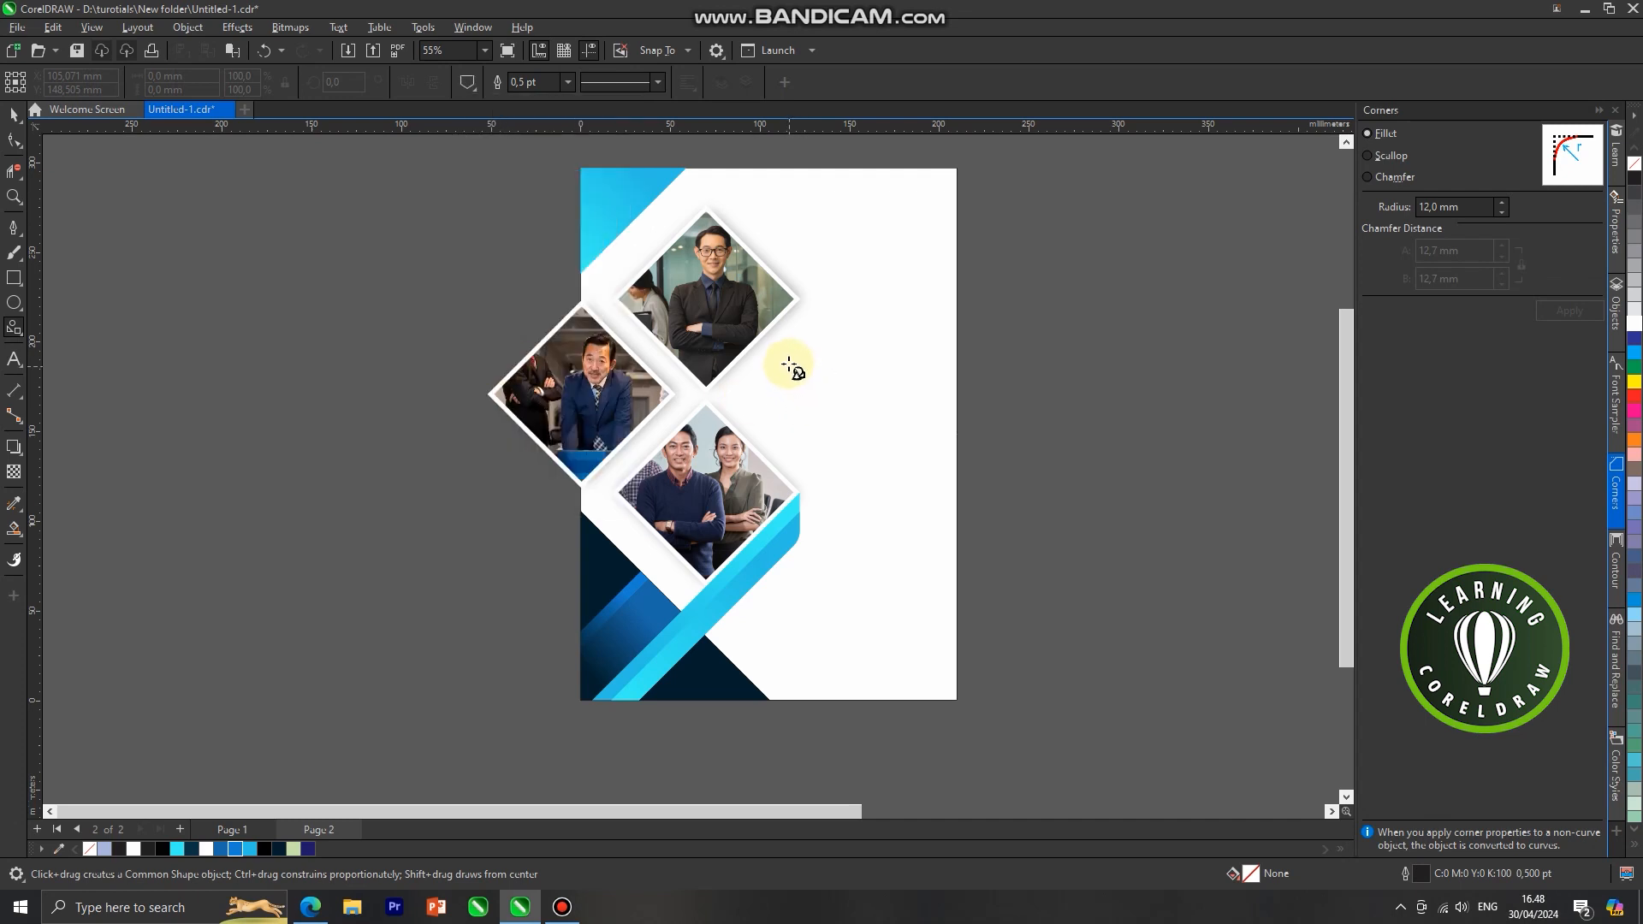
pyautogui.moveTo(786, 355); pyautogui.dragTo(949, 446)
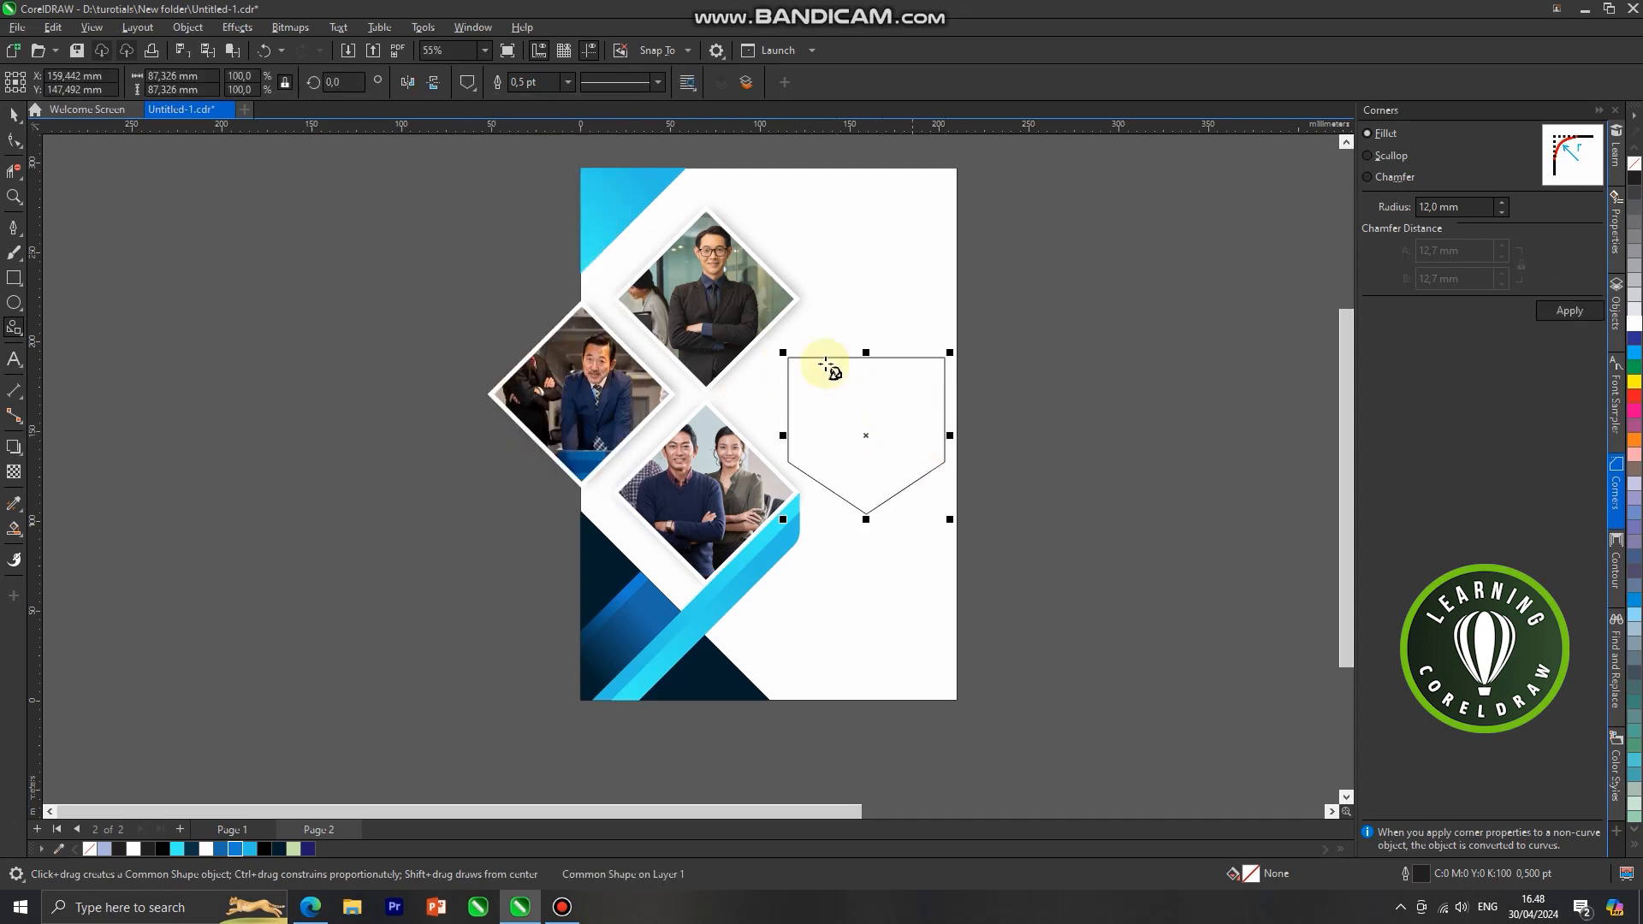
# - Rotate the pentagon shape by 90° and mirror it horizontally so its tip points left
pyautogui.click(349, 81)
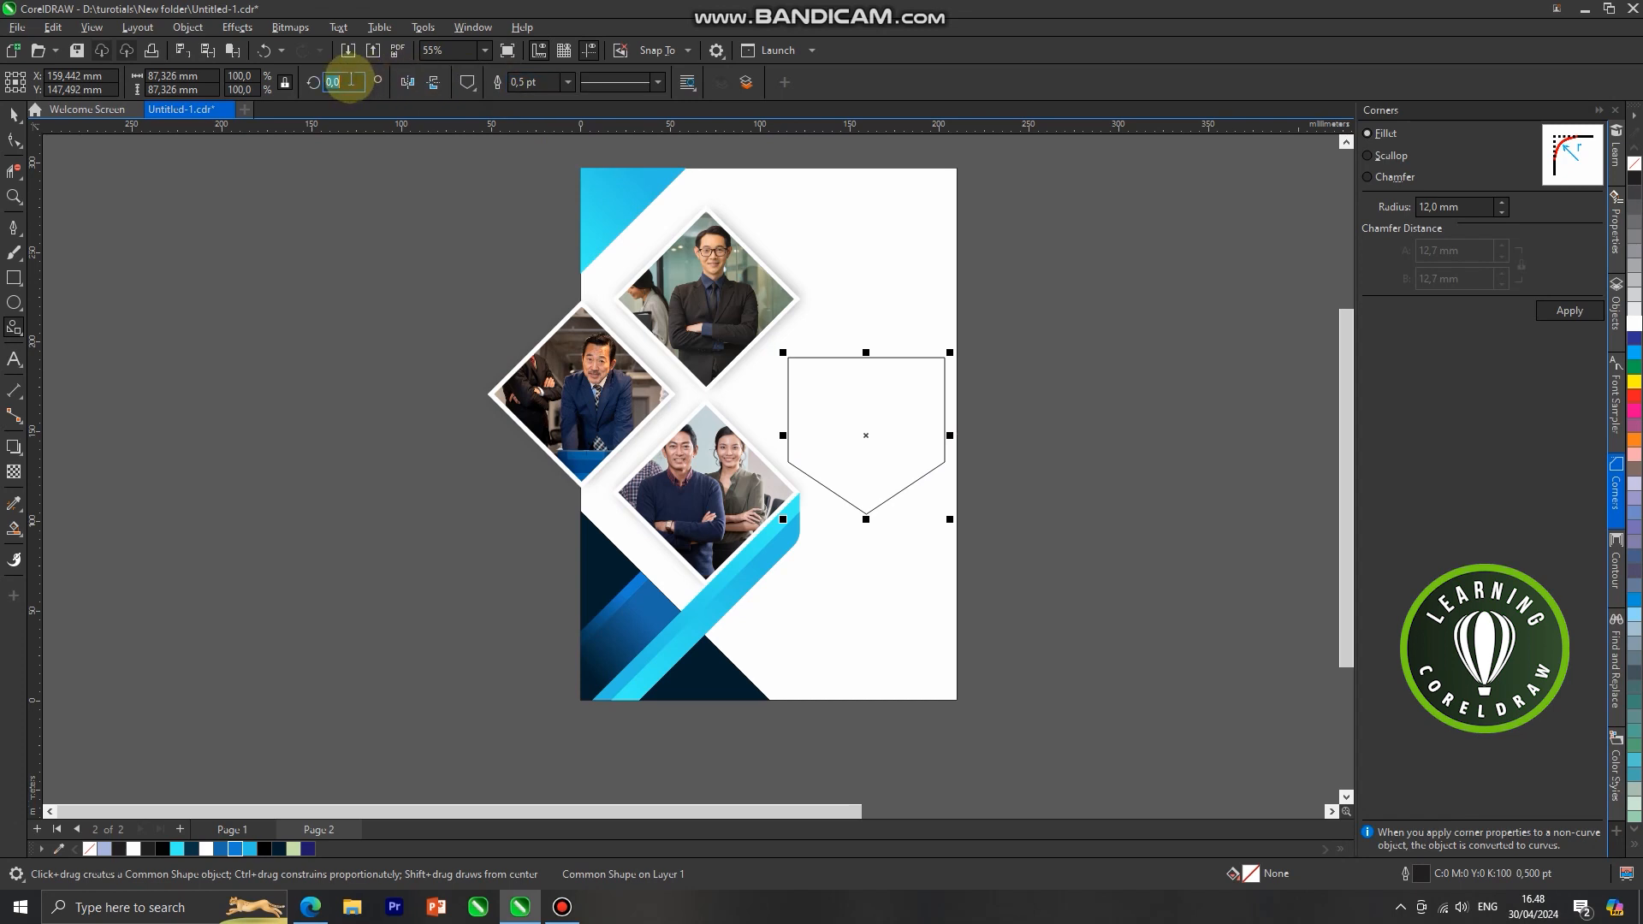
pyautogui.write('90')
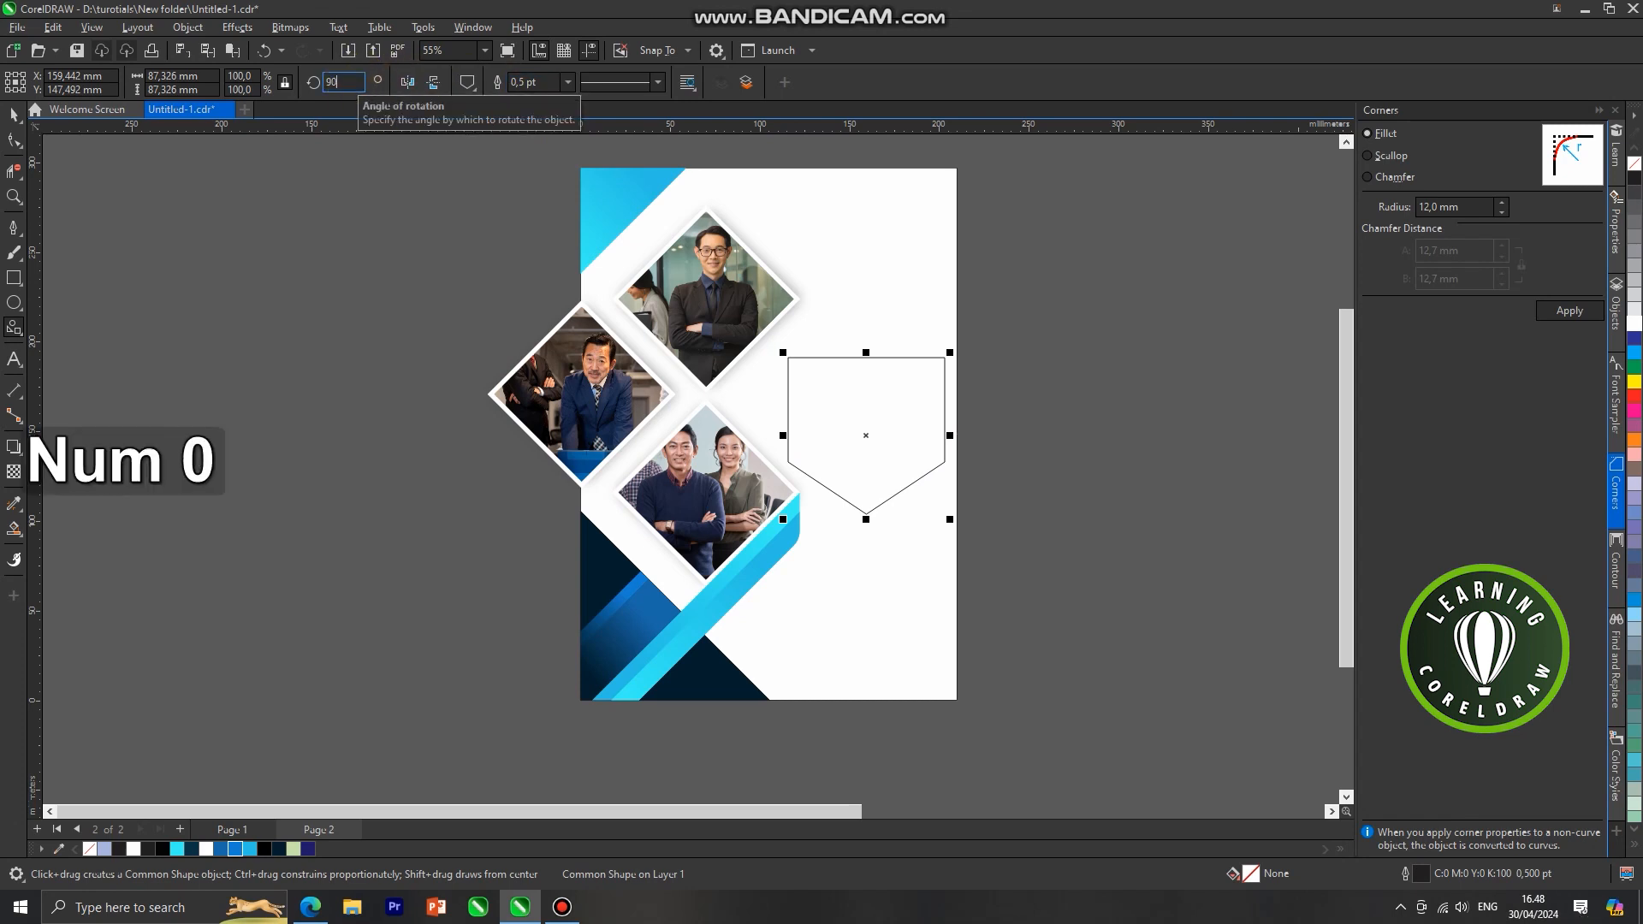
pyautogui.press('Return')
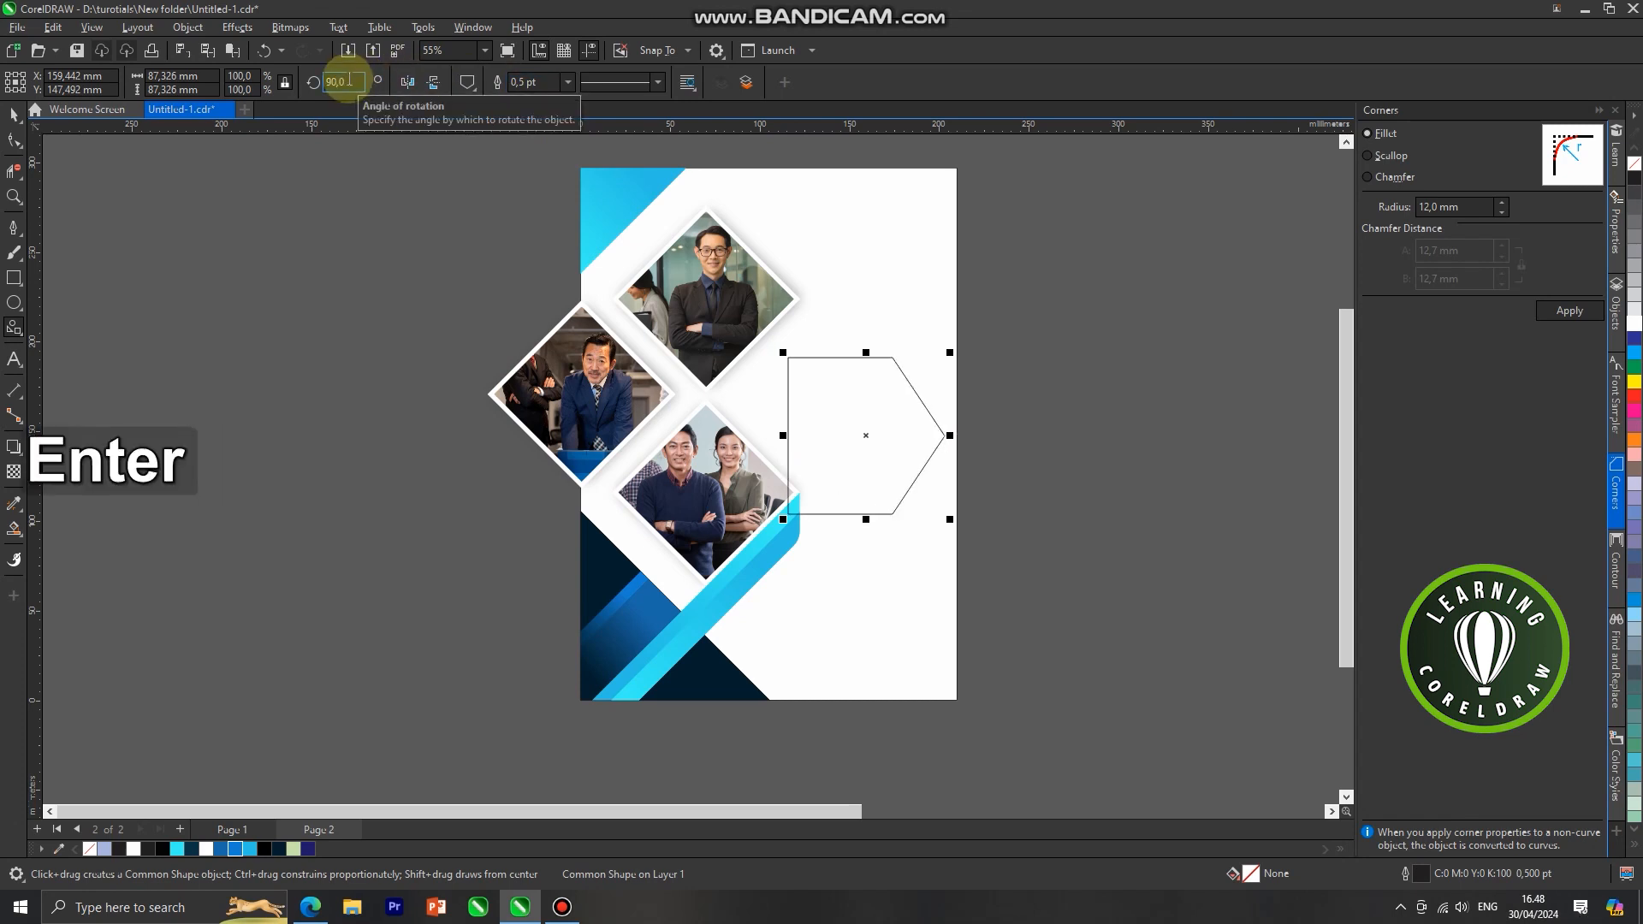
pyautogui.click(407, 81)
# - Move the pentagon into the notch between the upper and lower diamonds and stretch it to about 125 × 87 mm
pyautogui.click(13, 114)
pyautogui.scroll(2, 836, 385)
pyautogui.moveTo(867, 444); pyautogui.dragTo(785, 397)
pyautogui.moveTo(924, 409); pyautogui.dragTo(885, 393)
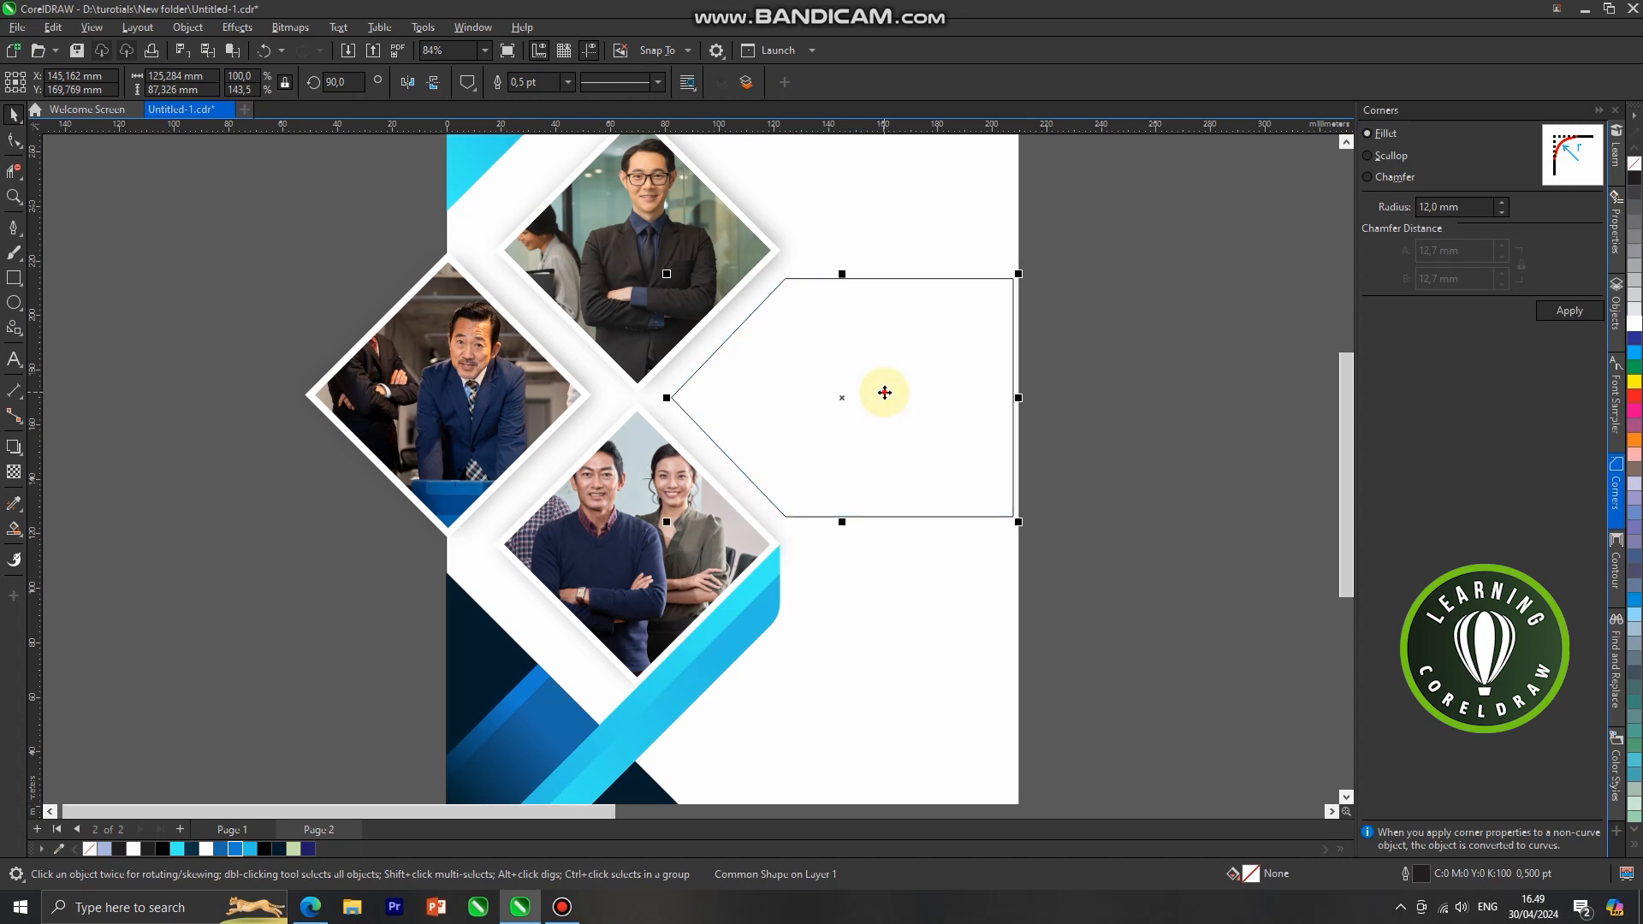
pyautogui.scroll(-4, 885, 393)
pyautogui.click(1059, 439)
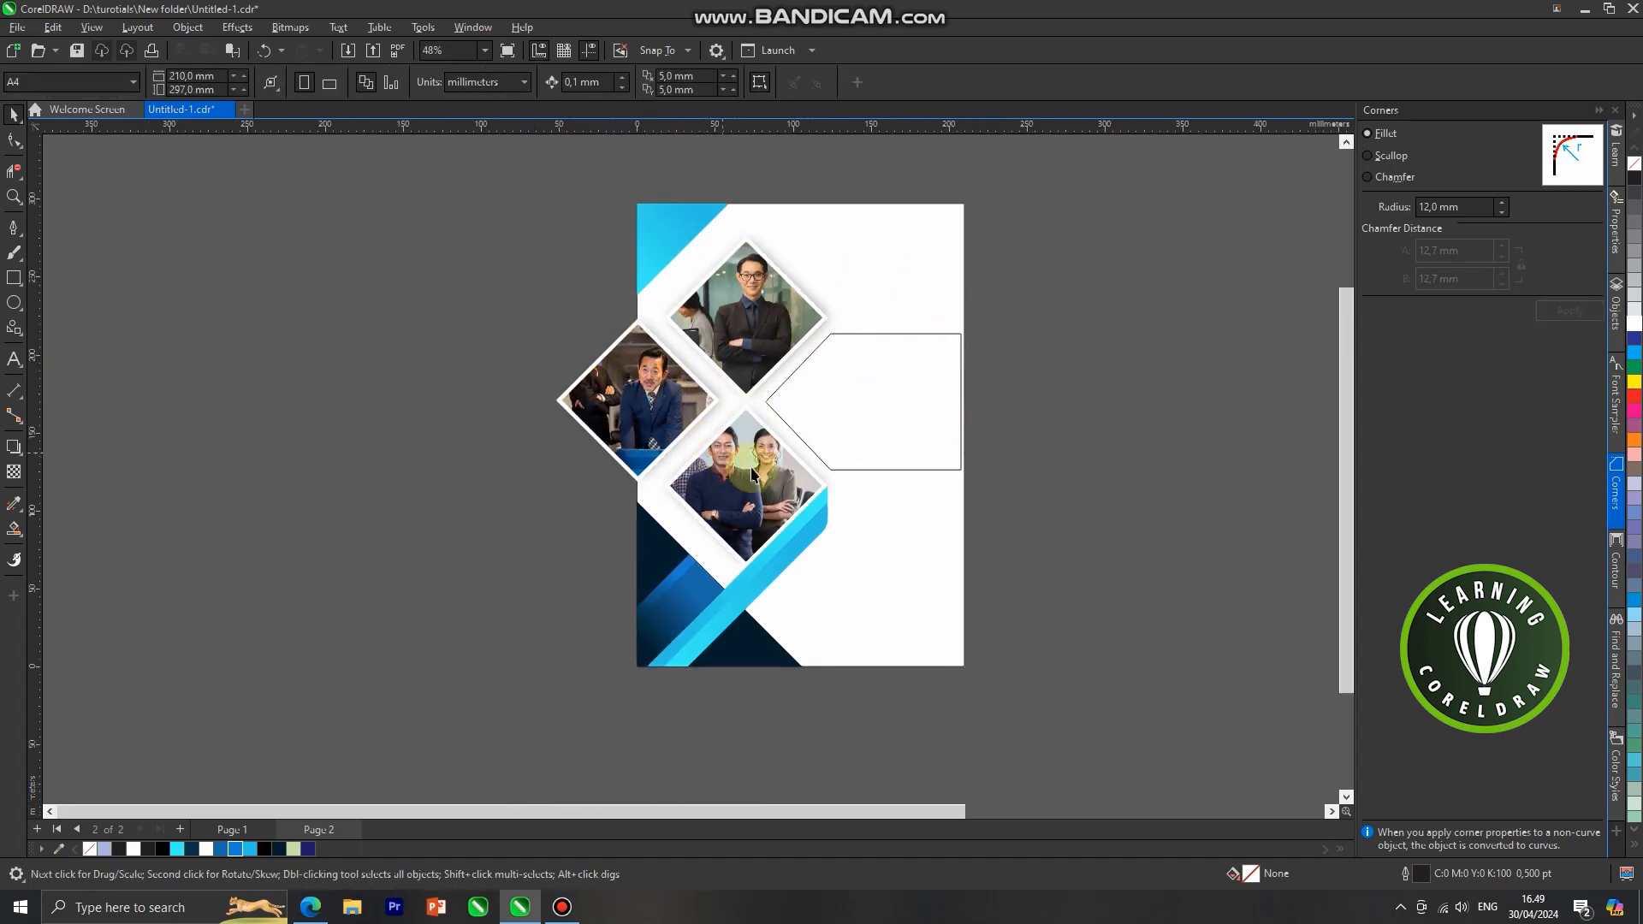
# - Extend the pentagon to the page's right edge, making it about 127 mm wide
pyautogui.click(921, 388)
pyautogui.scroll(3, 966, 402)
pyautogui.moveTo(975, 415); pyautogui.dragTo(981, 401)
pyautogui.click(1022, 400)
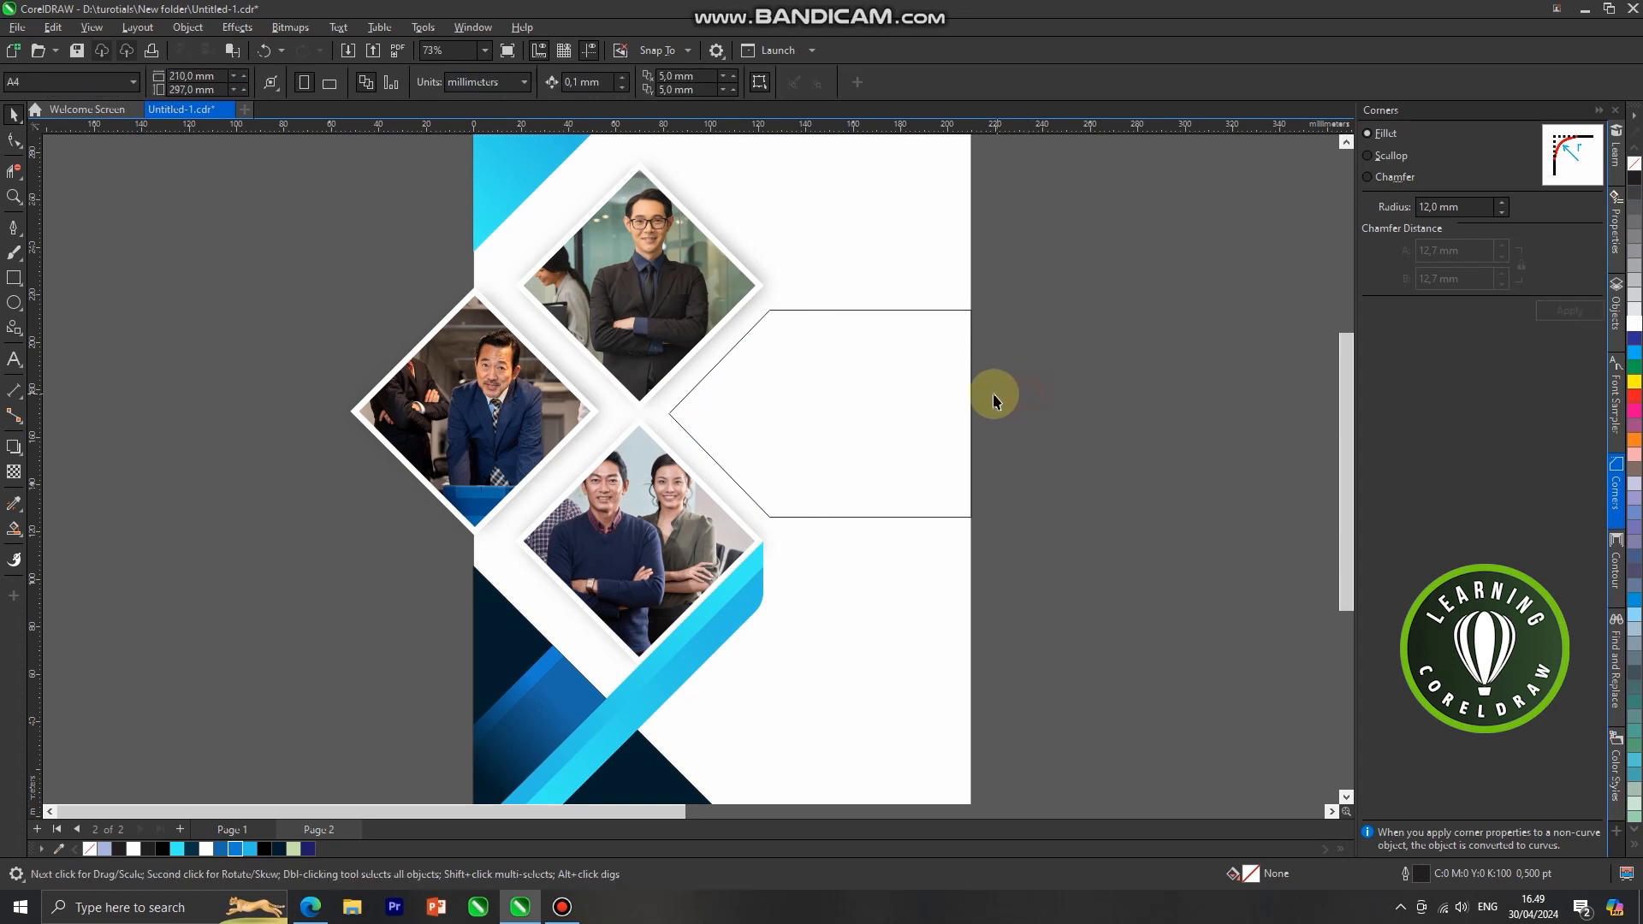
# - Fill the pentagon with dark navy (C93 M71 Y53 K69) and remove its outline
pyautogui.scroll(-3, 971, 397)
pyautogui.click(909, 405)
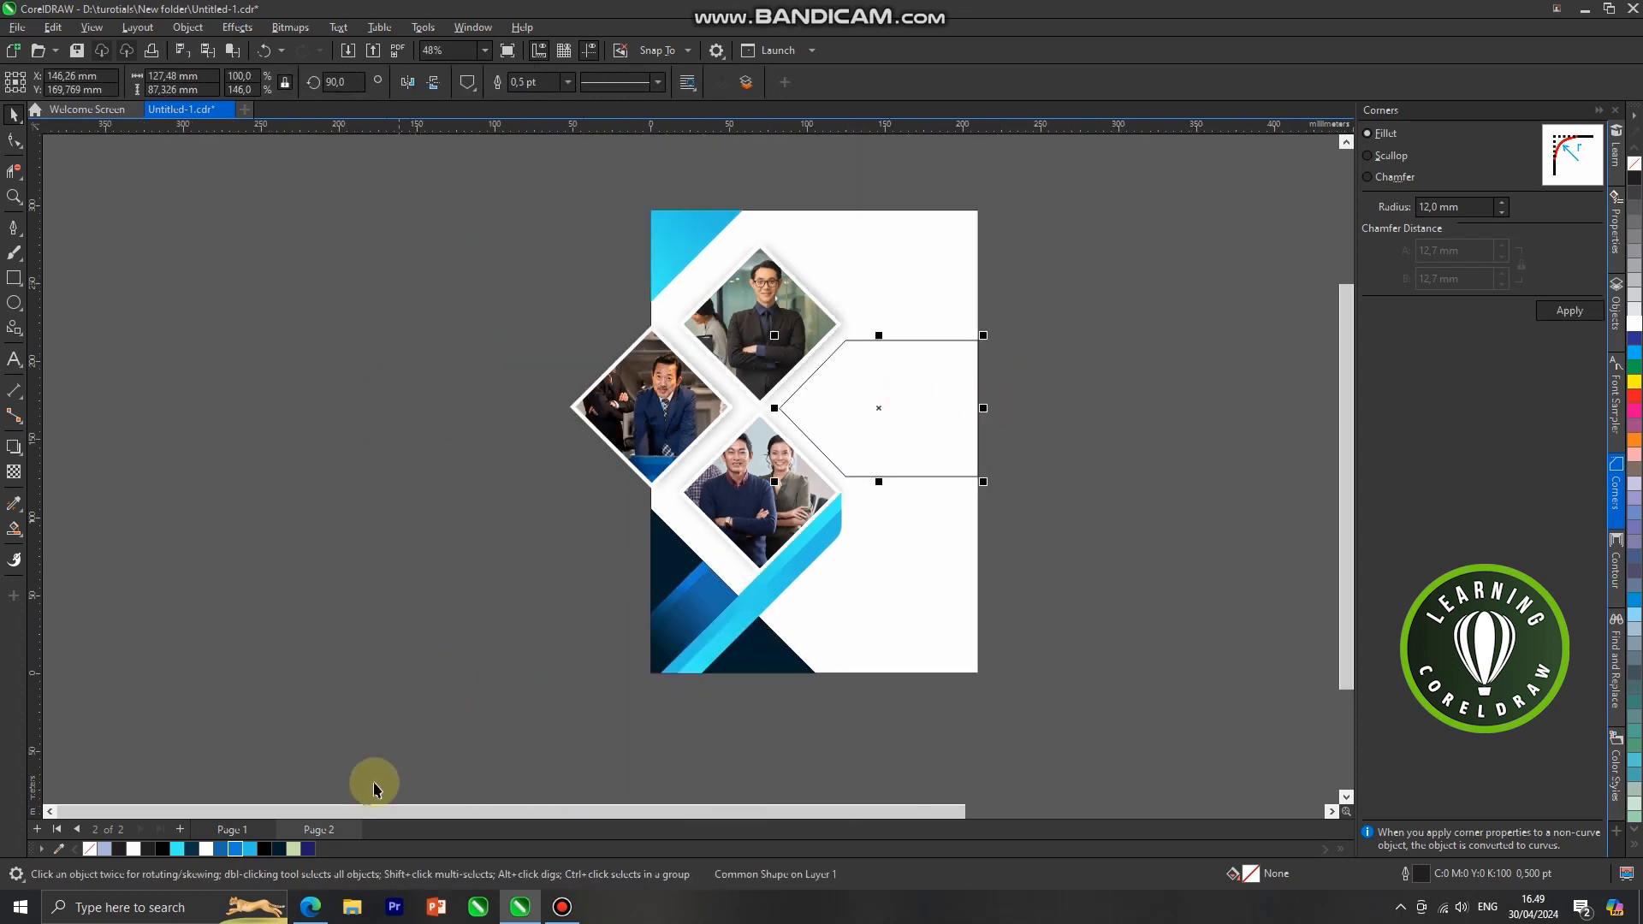
pyautogui.click(278, 848)
pyautogui.click(820, 473)
pyautogui.click(935, 396)
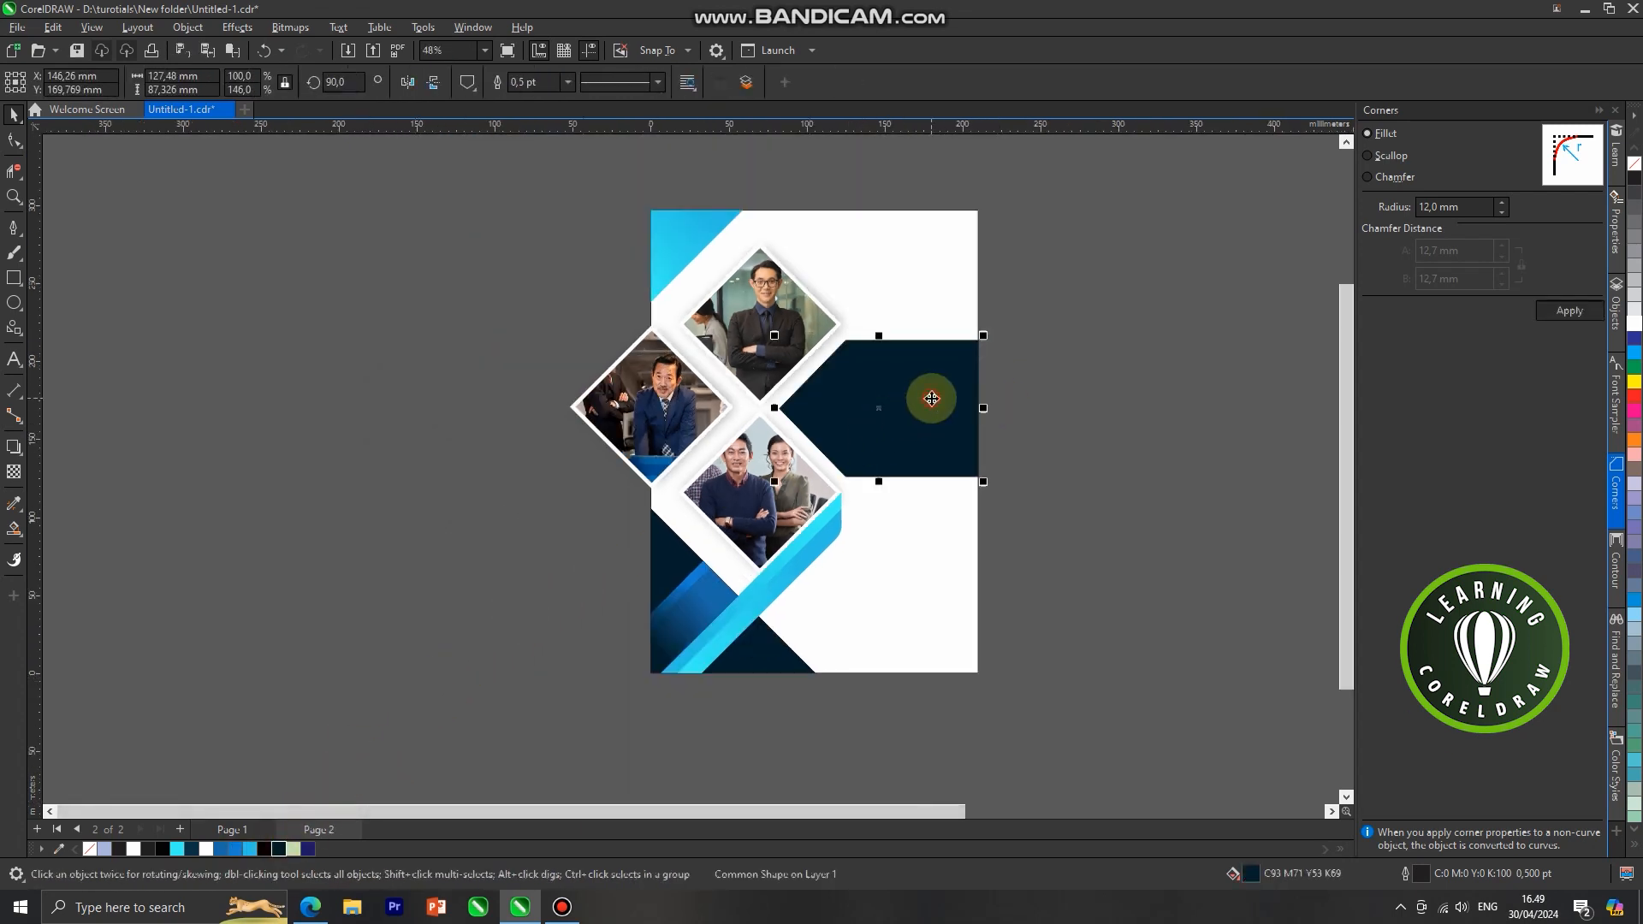
pyautogui.click(377, 582)
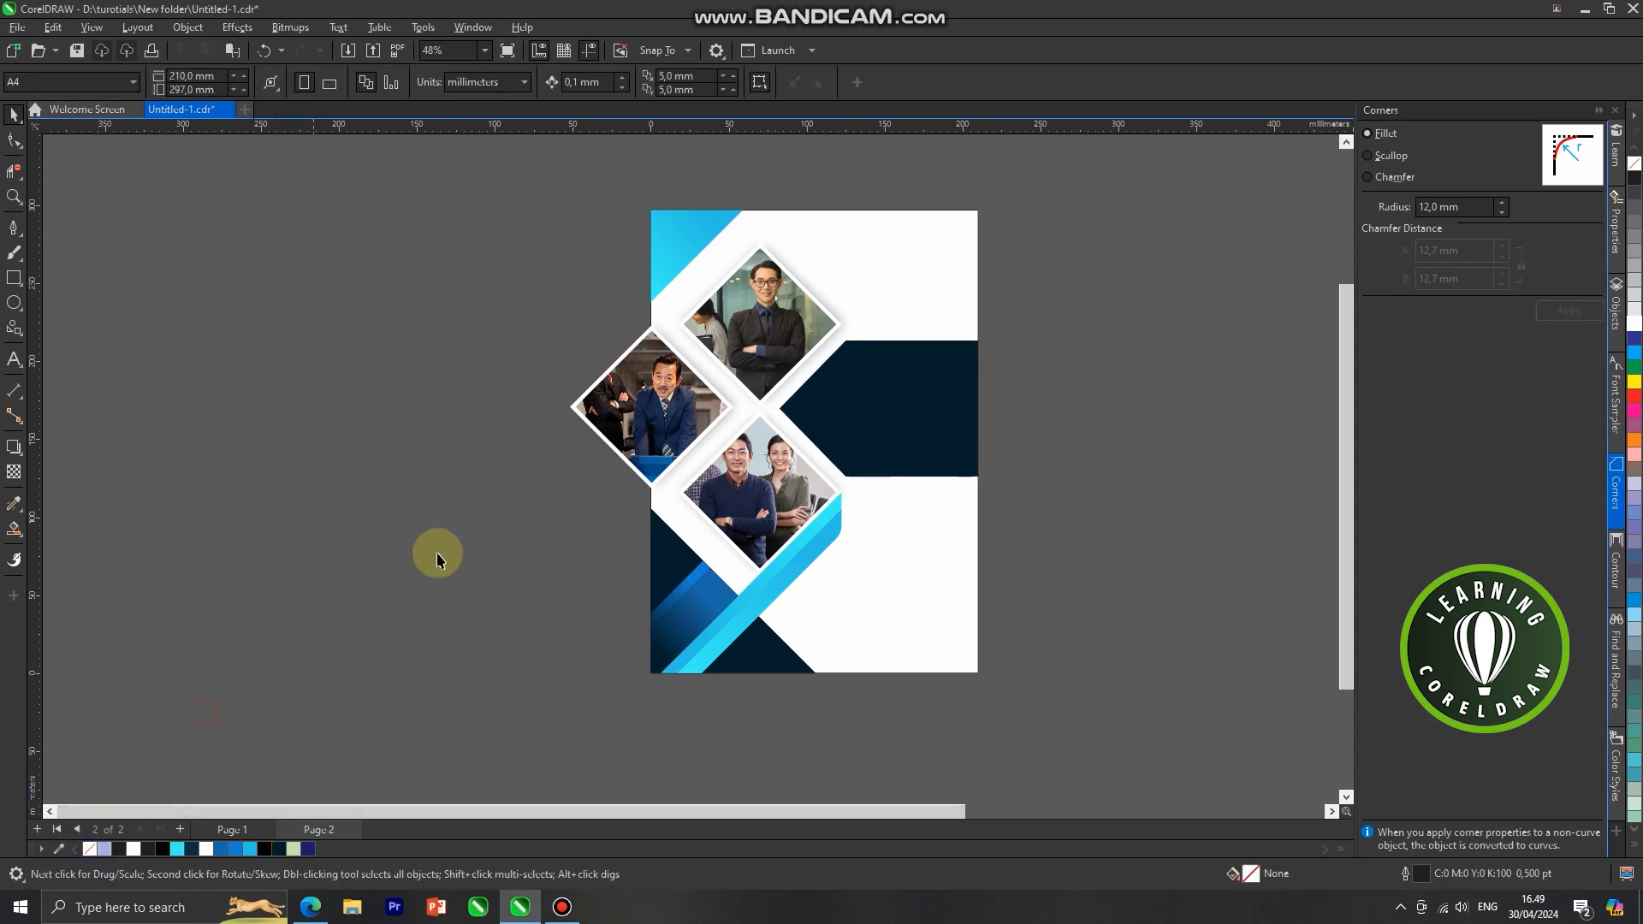
pyautogui.scroll(2, 758, 500)
pyautogui.click(850, 466)
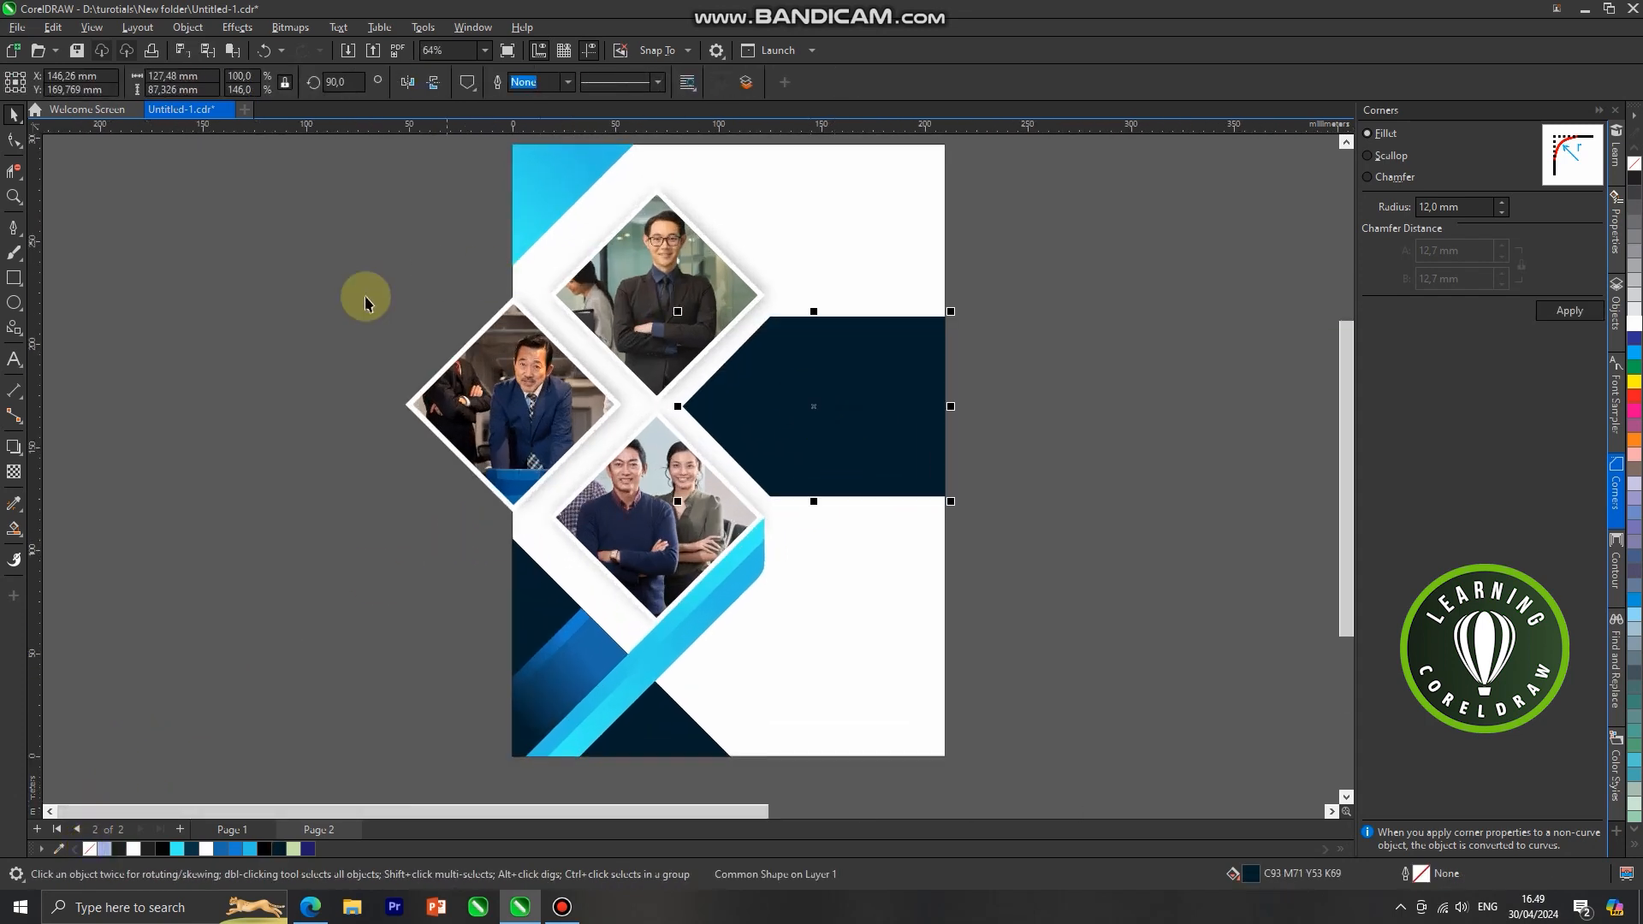
pyautogui.scroll(-2, 613, 425)
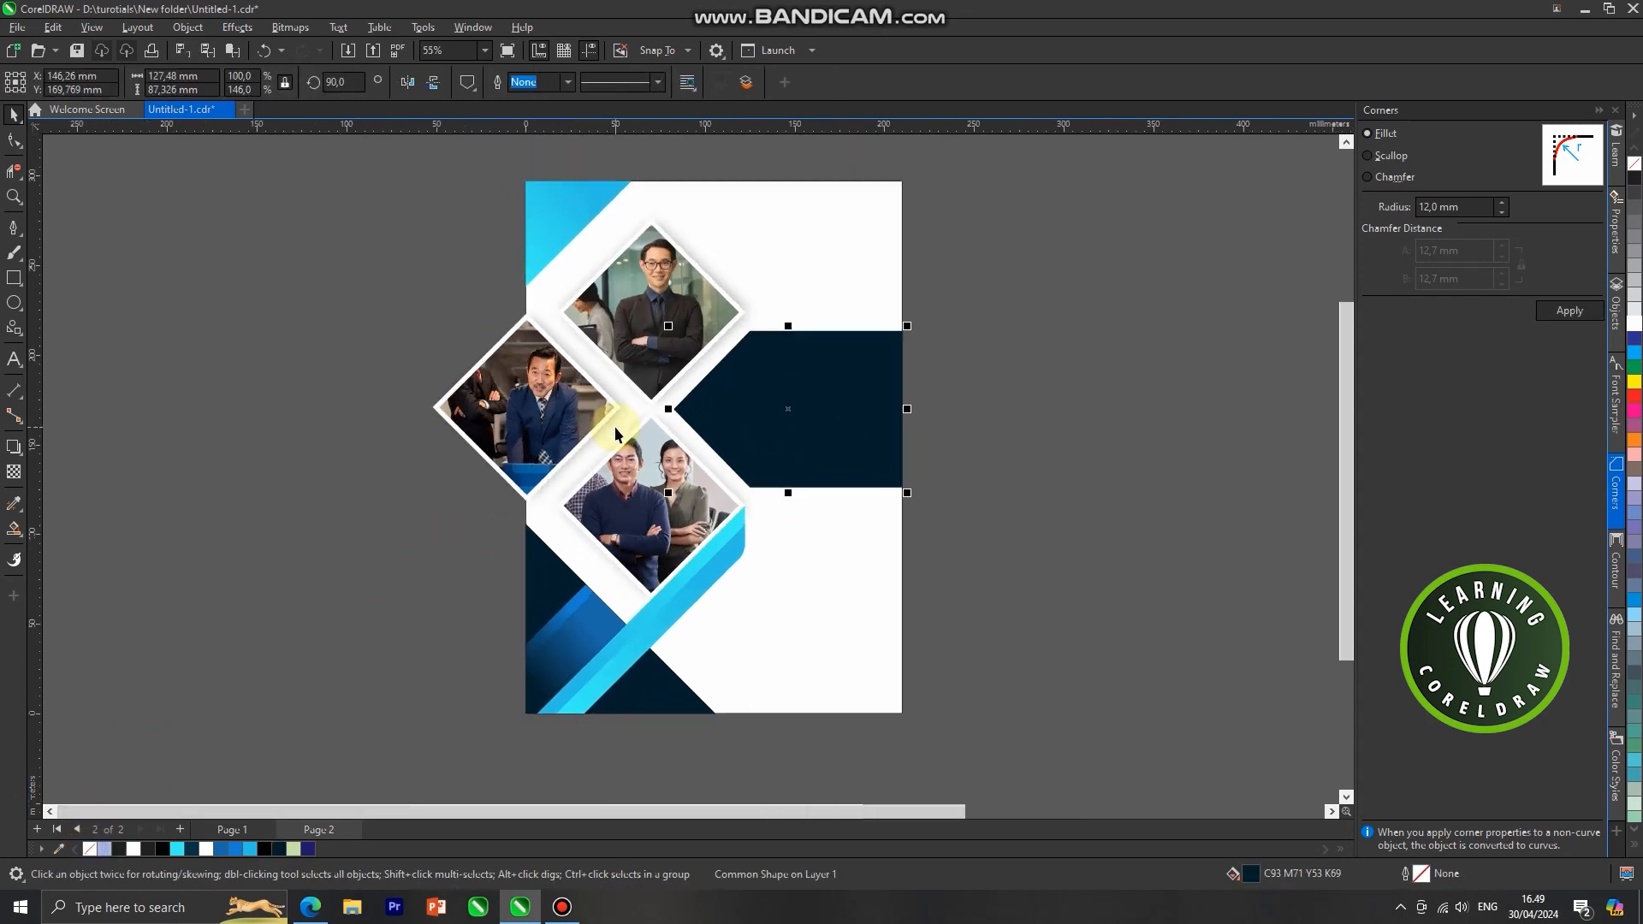
pyautogui.scroll(1, 617, 430)
pyautogui.scroll(-1, 618, 430)
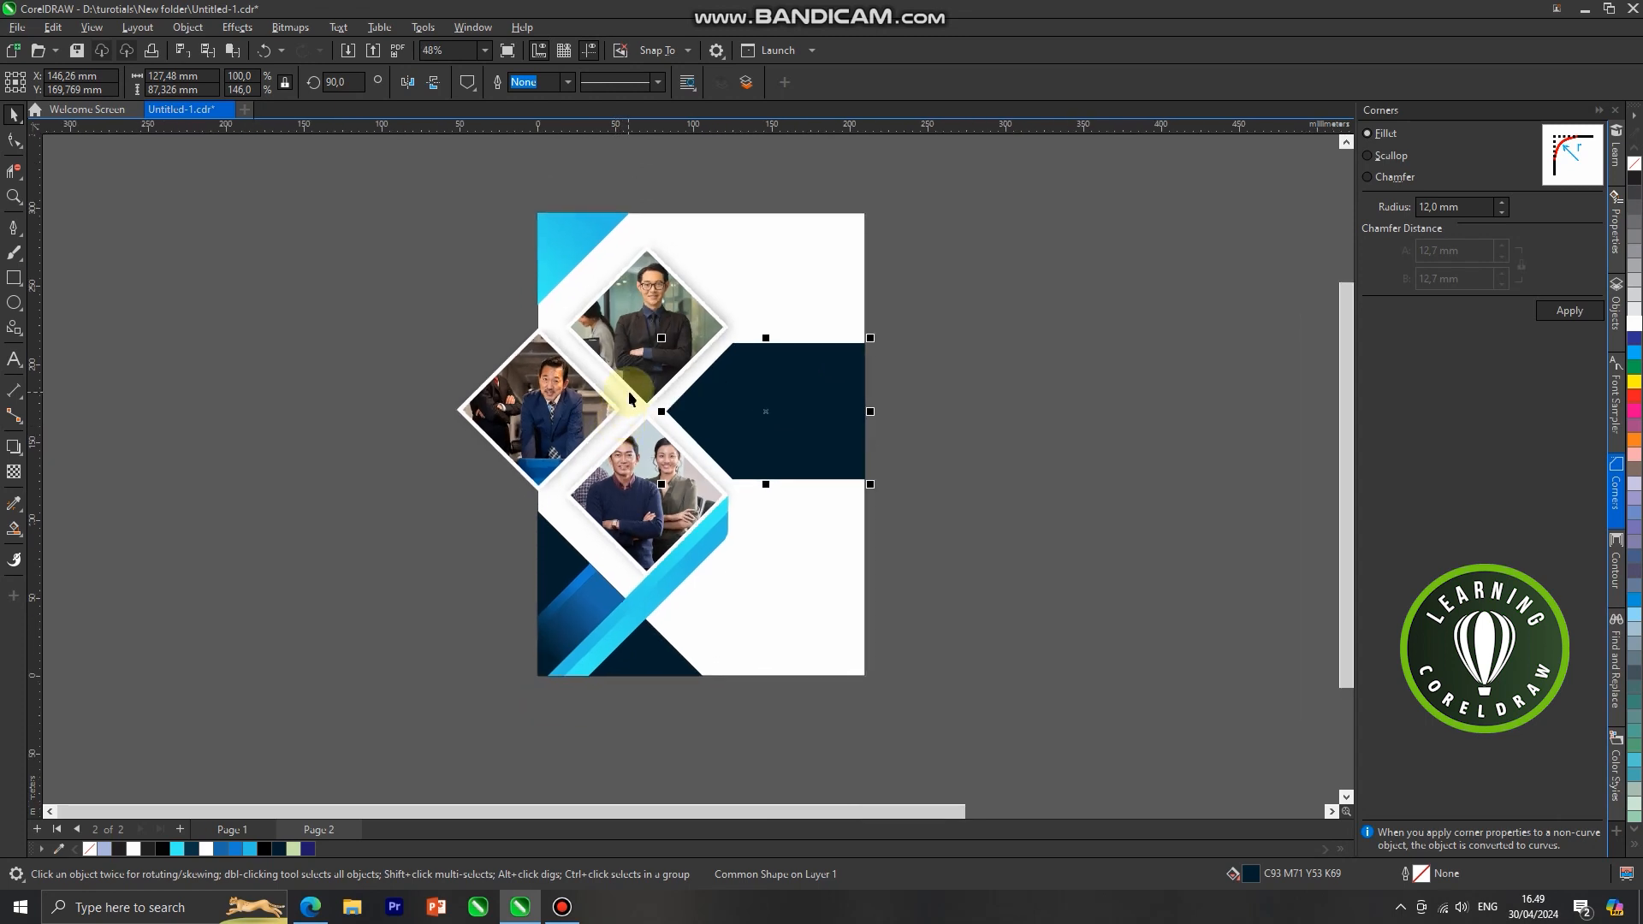
pyautogui.scroll(1, 765, 410)
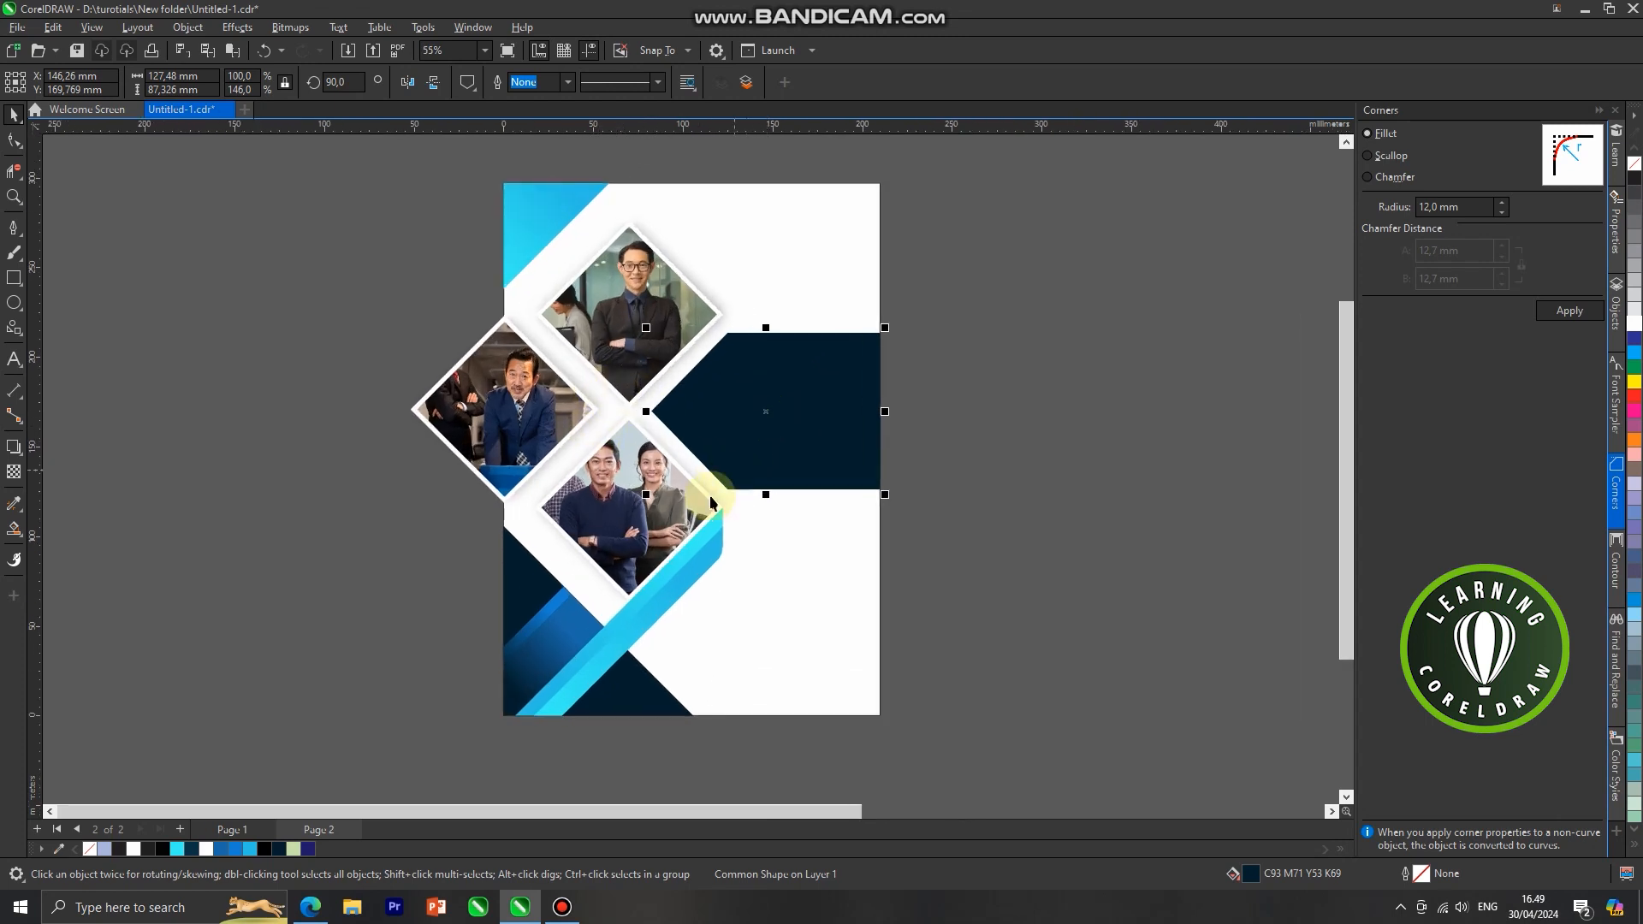
# - Try to duplicate a strip of the cyan diagonal band and move it up beside the navy pentagon, undoing the moves
pyautogui.click(650, 602)
pyautogui.rightClick(651, 600)
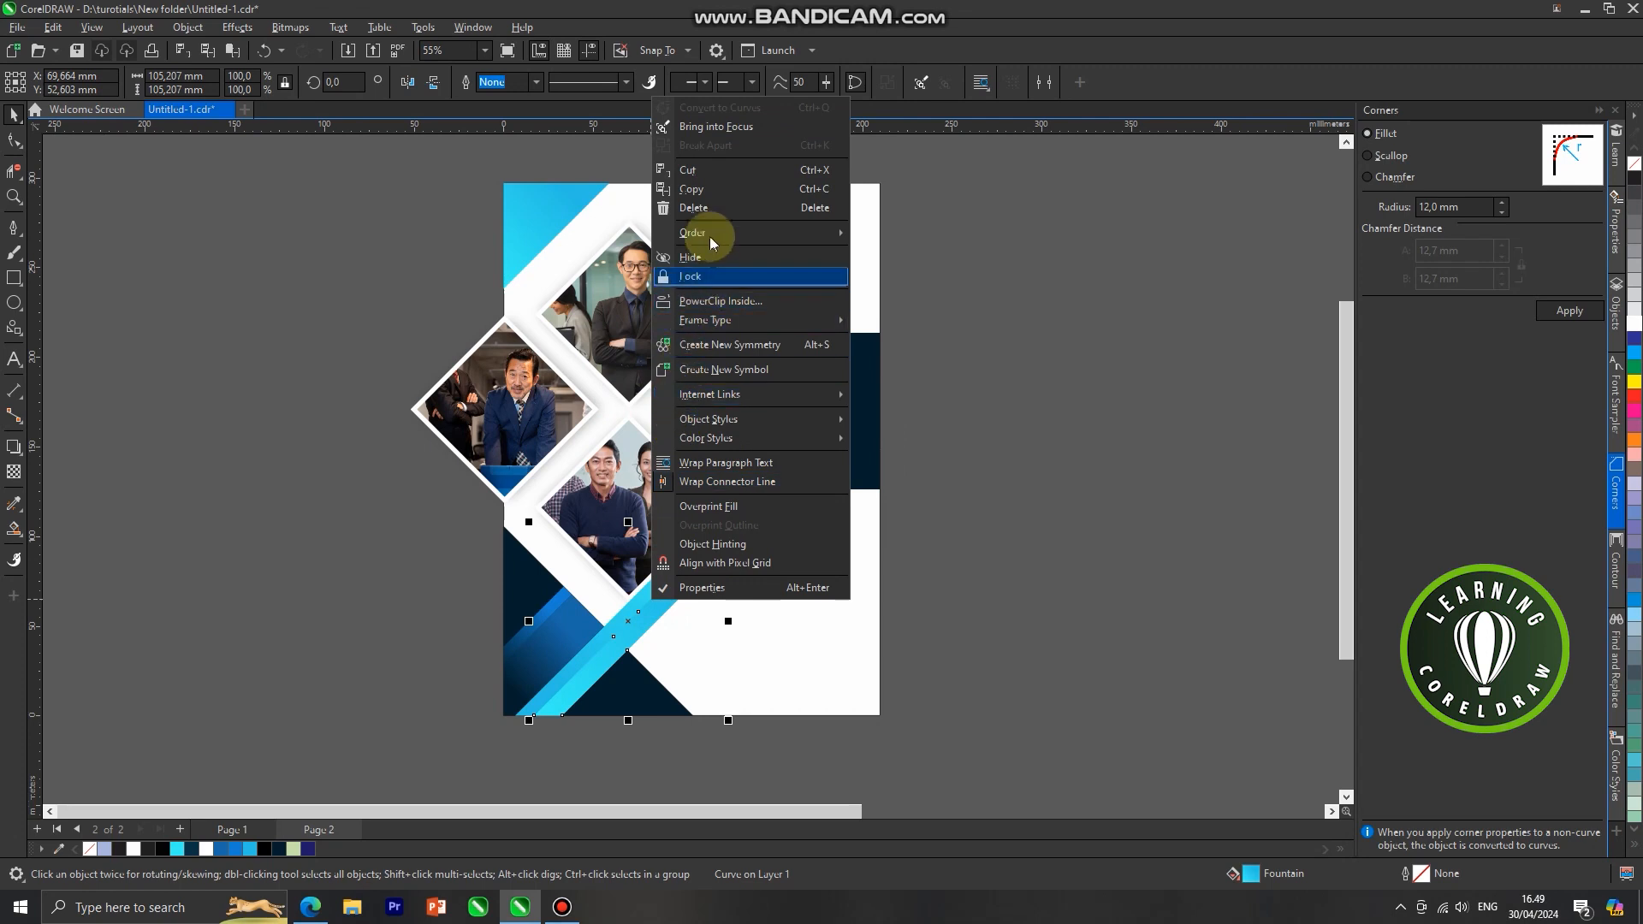
pyautogui.click(708, 189)
pyautogui.rightClick(1045, 303)
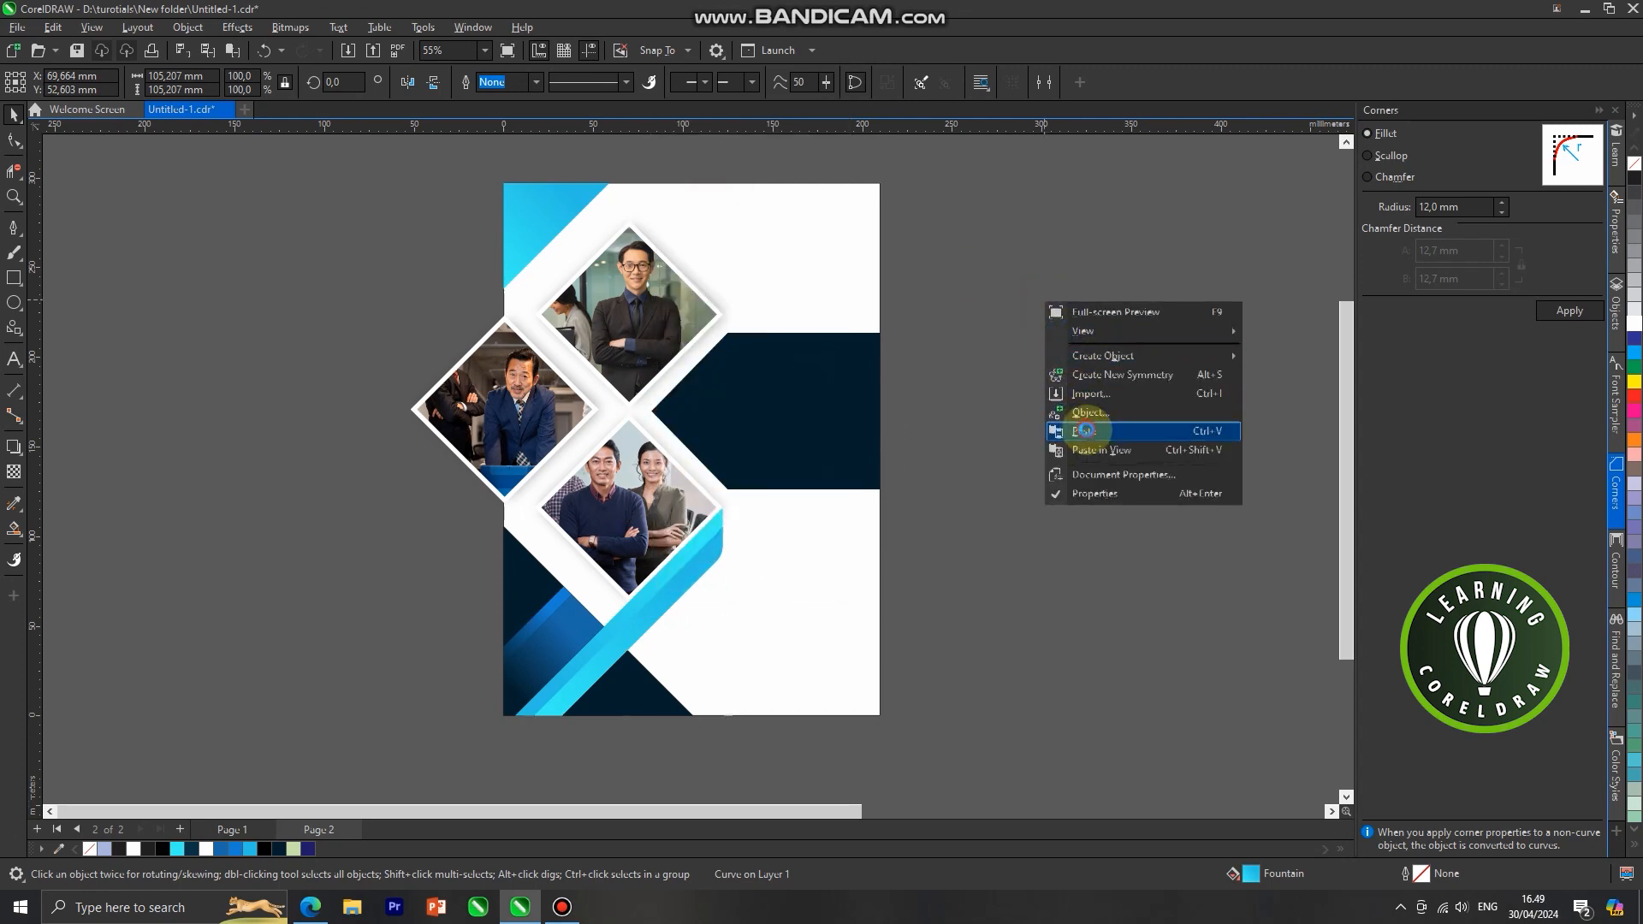
pyautogui.click(1089, 435)
pyautogui.moveTo(695, 589); pyautogui.dragTo(753, 342)
pyautogui.hotkey('ctrl', 'z')
pyautogui.scroll(2, 623, 616)
pyautogui.moveTo(767, 588); pyautogui.dragTo(759, 578)
pyautogui.hotkey('ctrl', 'z')
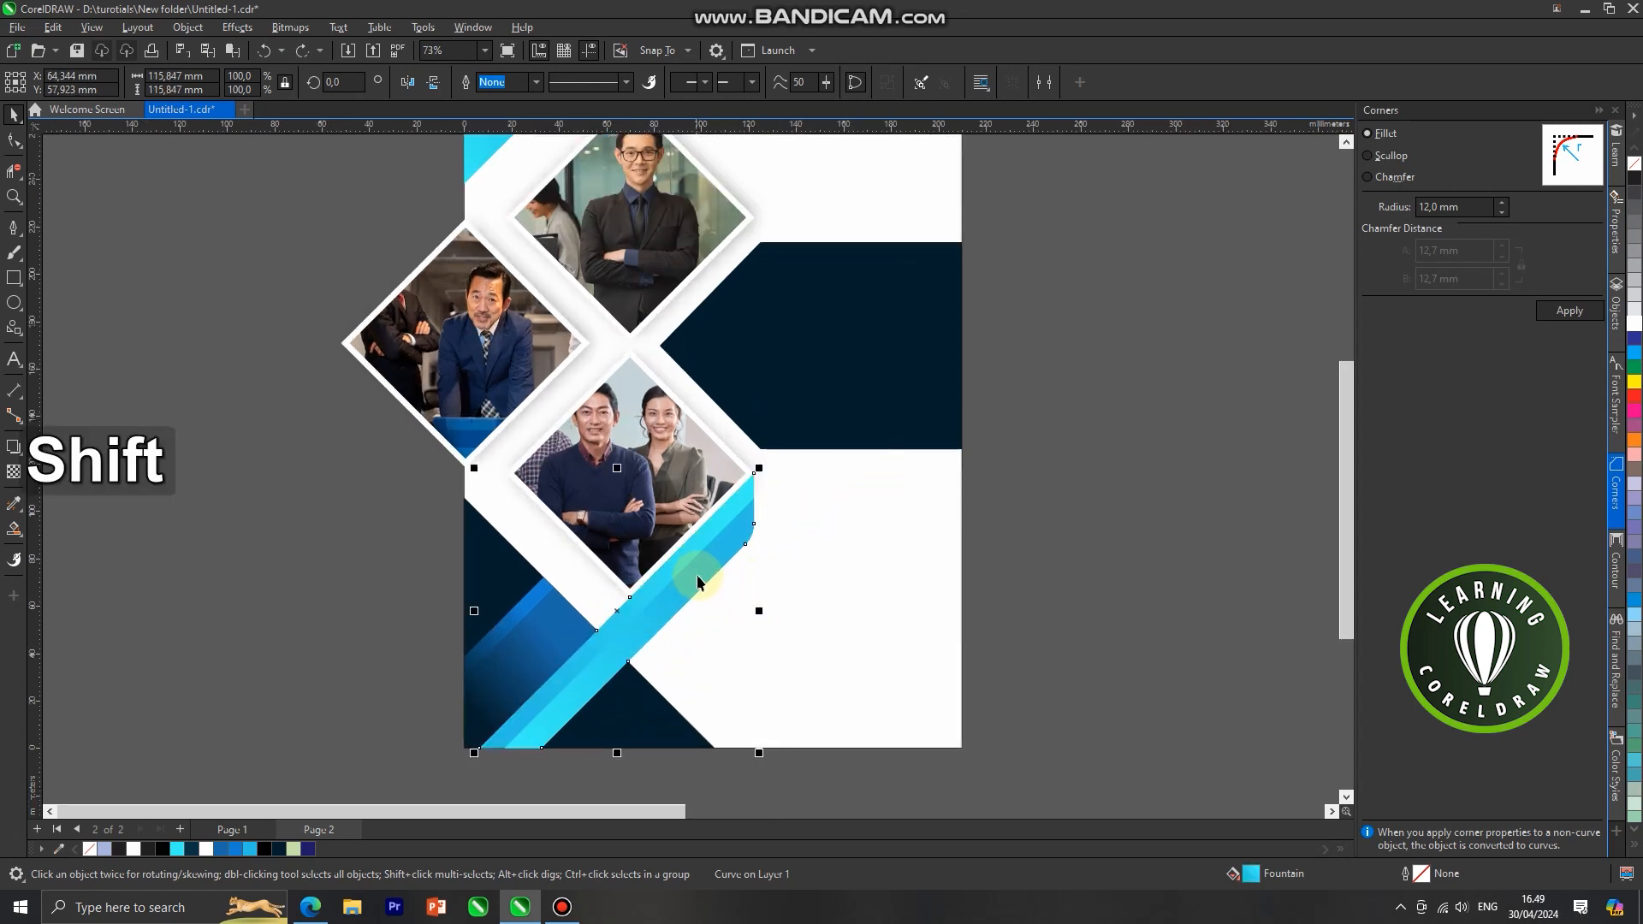
# - Group the two pieces of the lower cyan diagonal band and paste a copy of the group
pyautogui.keyDown('shift'); pyautogui.click(699, 590); pyautogui.keyUp('shift')
pyautogui.rightClick(699, 575)
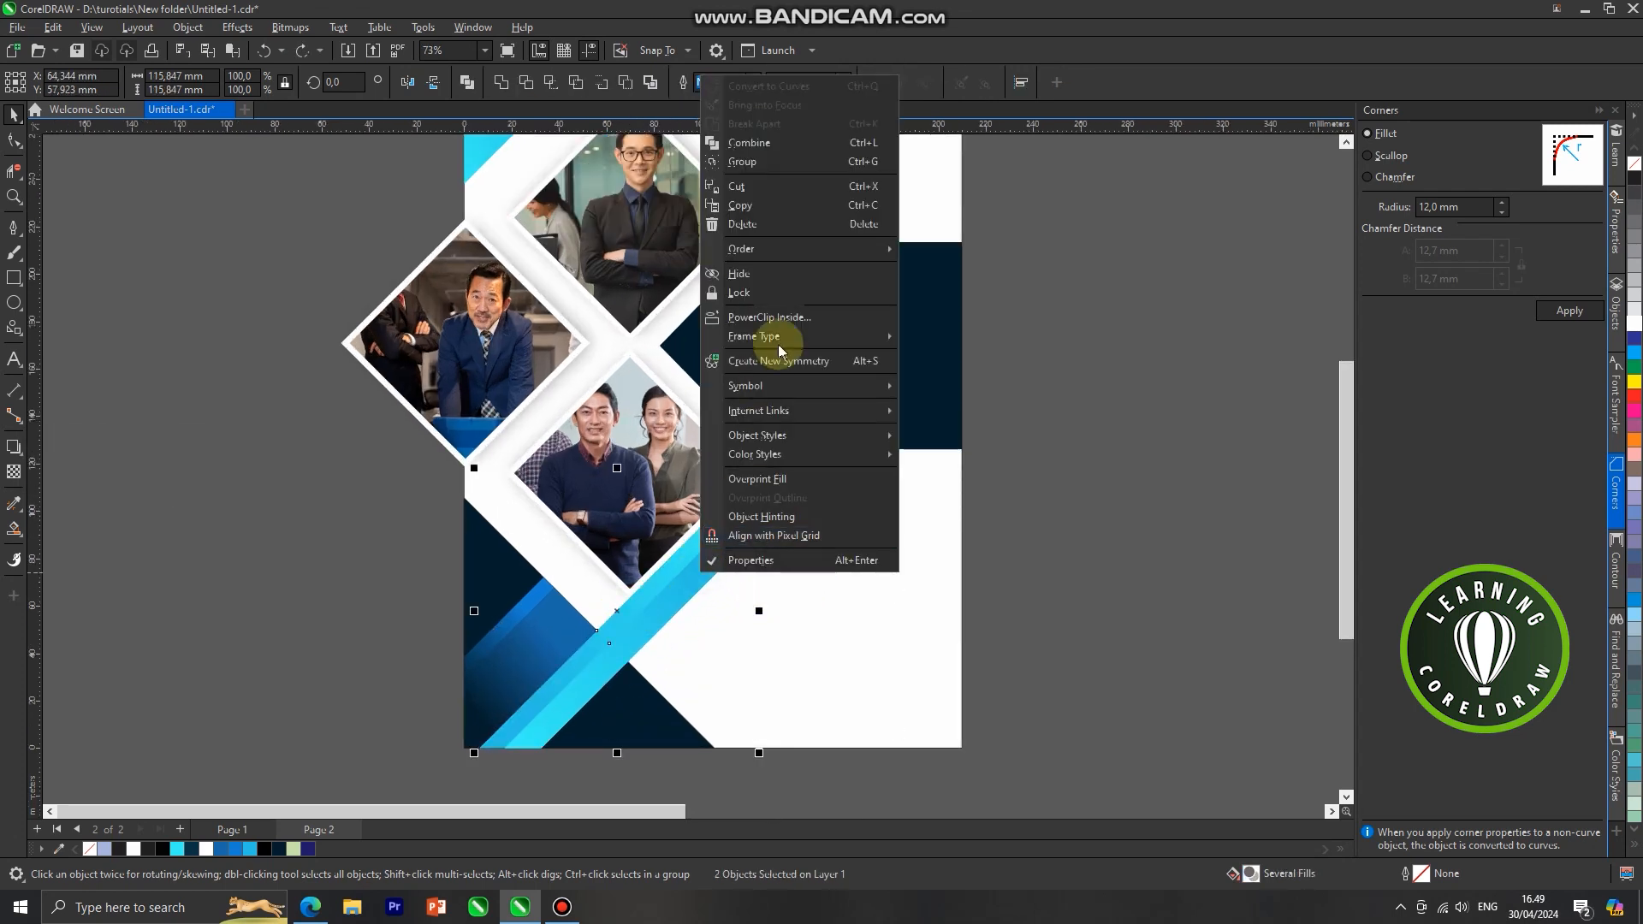
pyautogui.click(741, 161)
pyautogui.rightClick(690, 558)
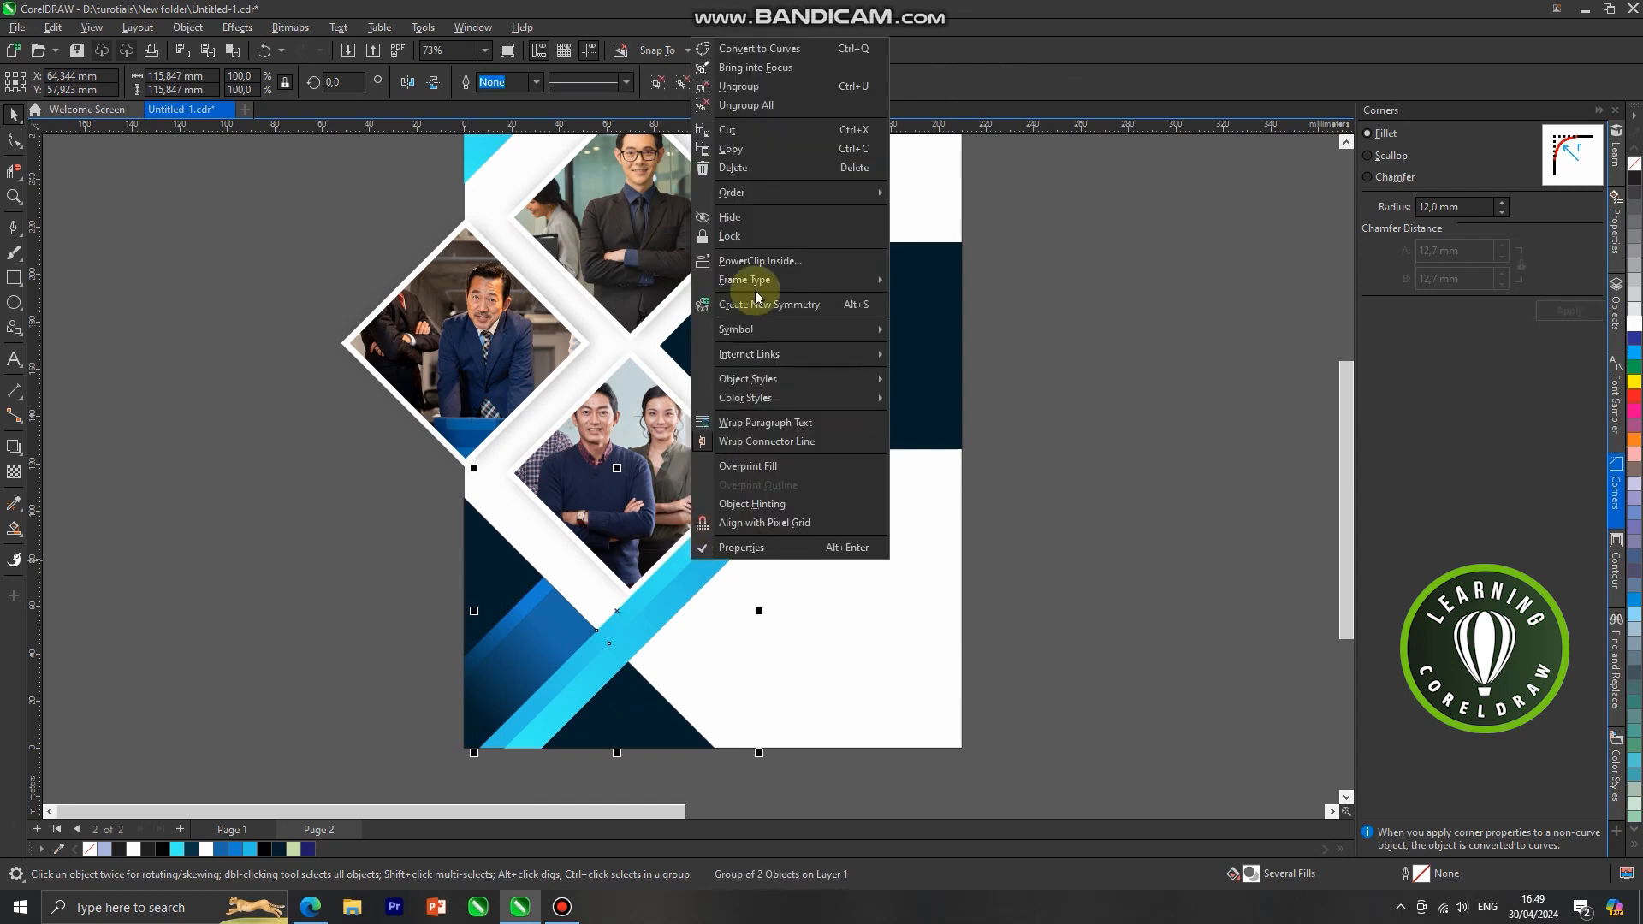
pyautogui.click(733, 150)
pyautogui.rightClick(1068, 332)
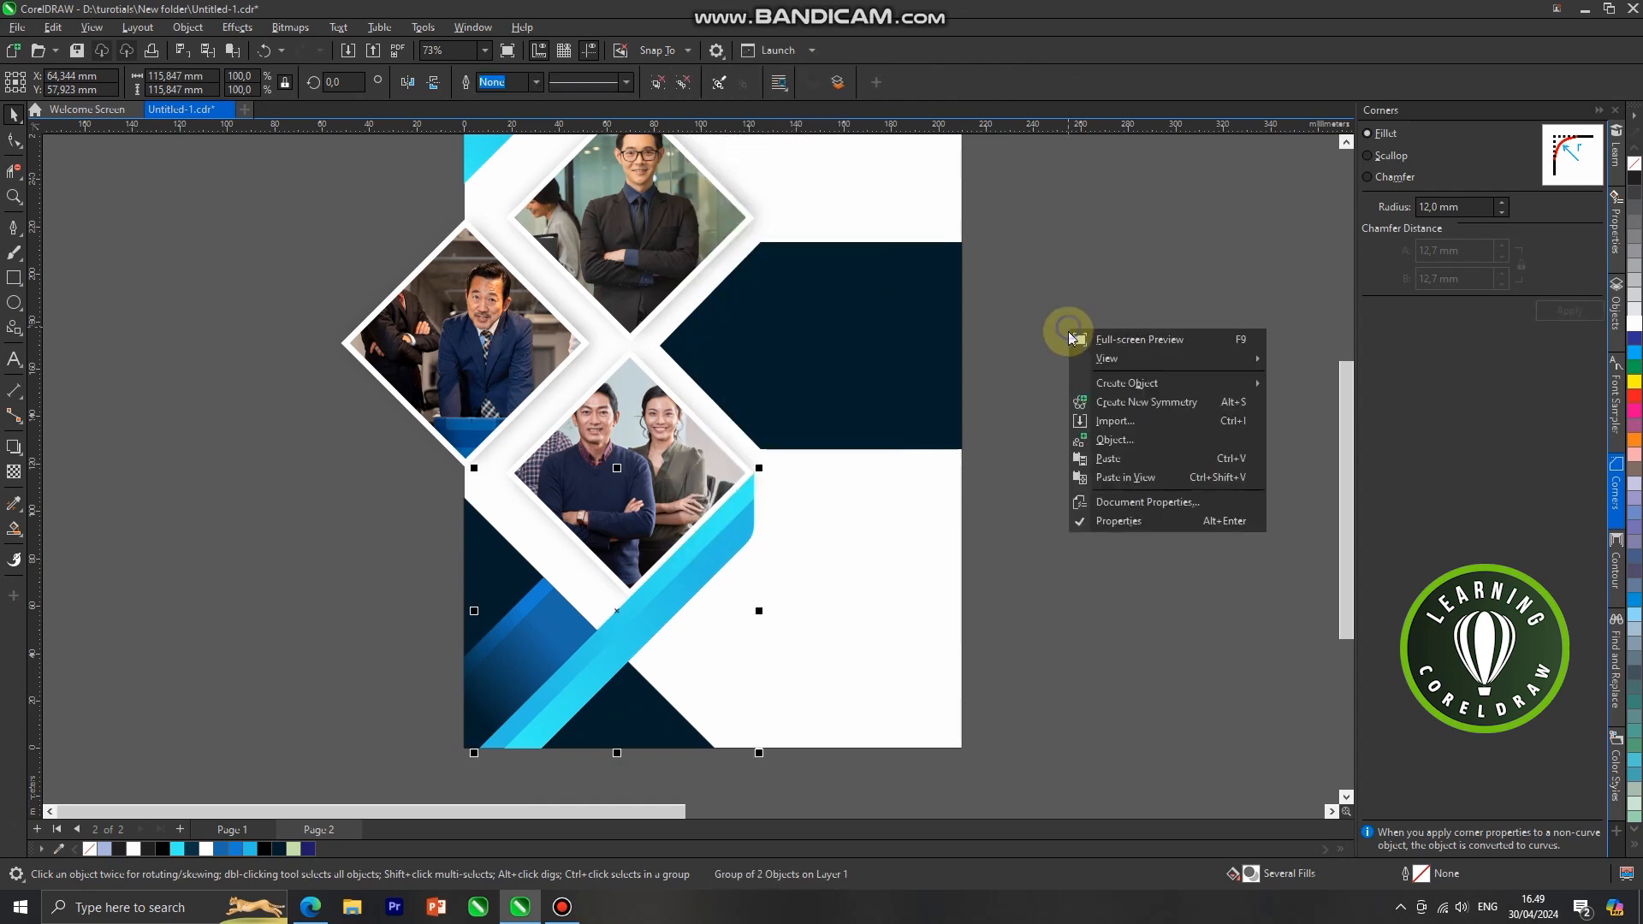
pyautogui.click(1103, 458)
# - Move the copied band up across the navy pentagon's slanted upper edge and PowerClip it inside the pentagon
pyautogui.scroll(-2, 773, 532)
pyautogui.moveTo(681, 560); pyautogui.dragTo(778, 348)
pyautogui.scroll(3, 774, 332)
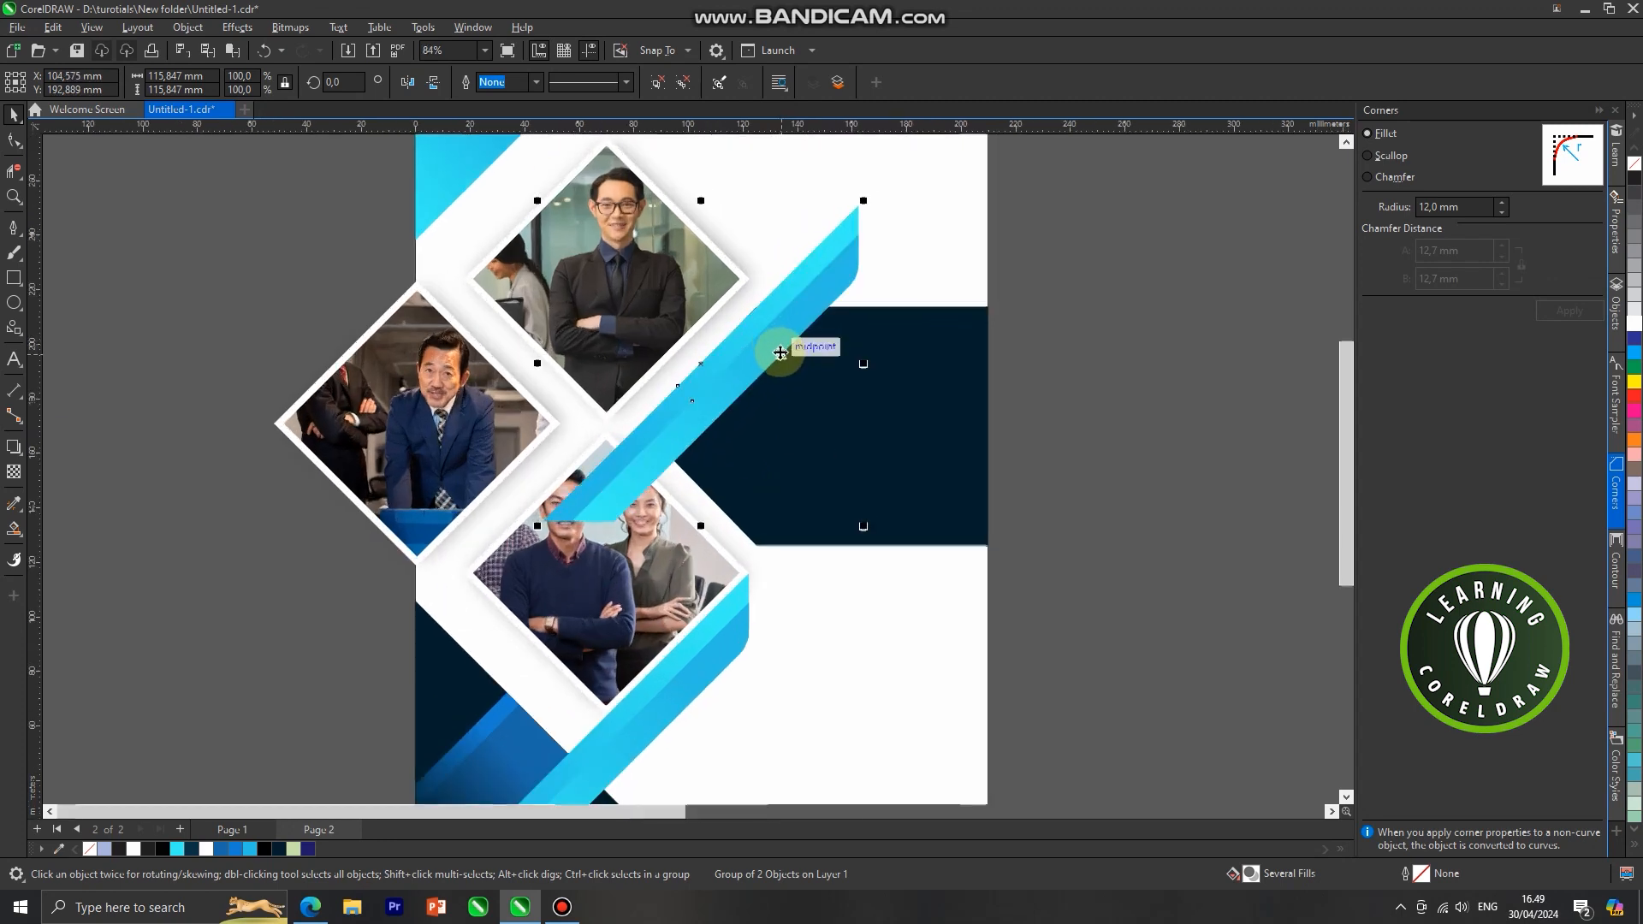
pyautogui.scroll(-2, 778, 348)
pyautogui.rightClick(770, 356)
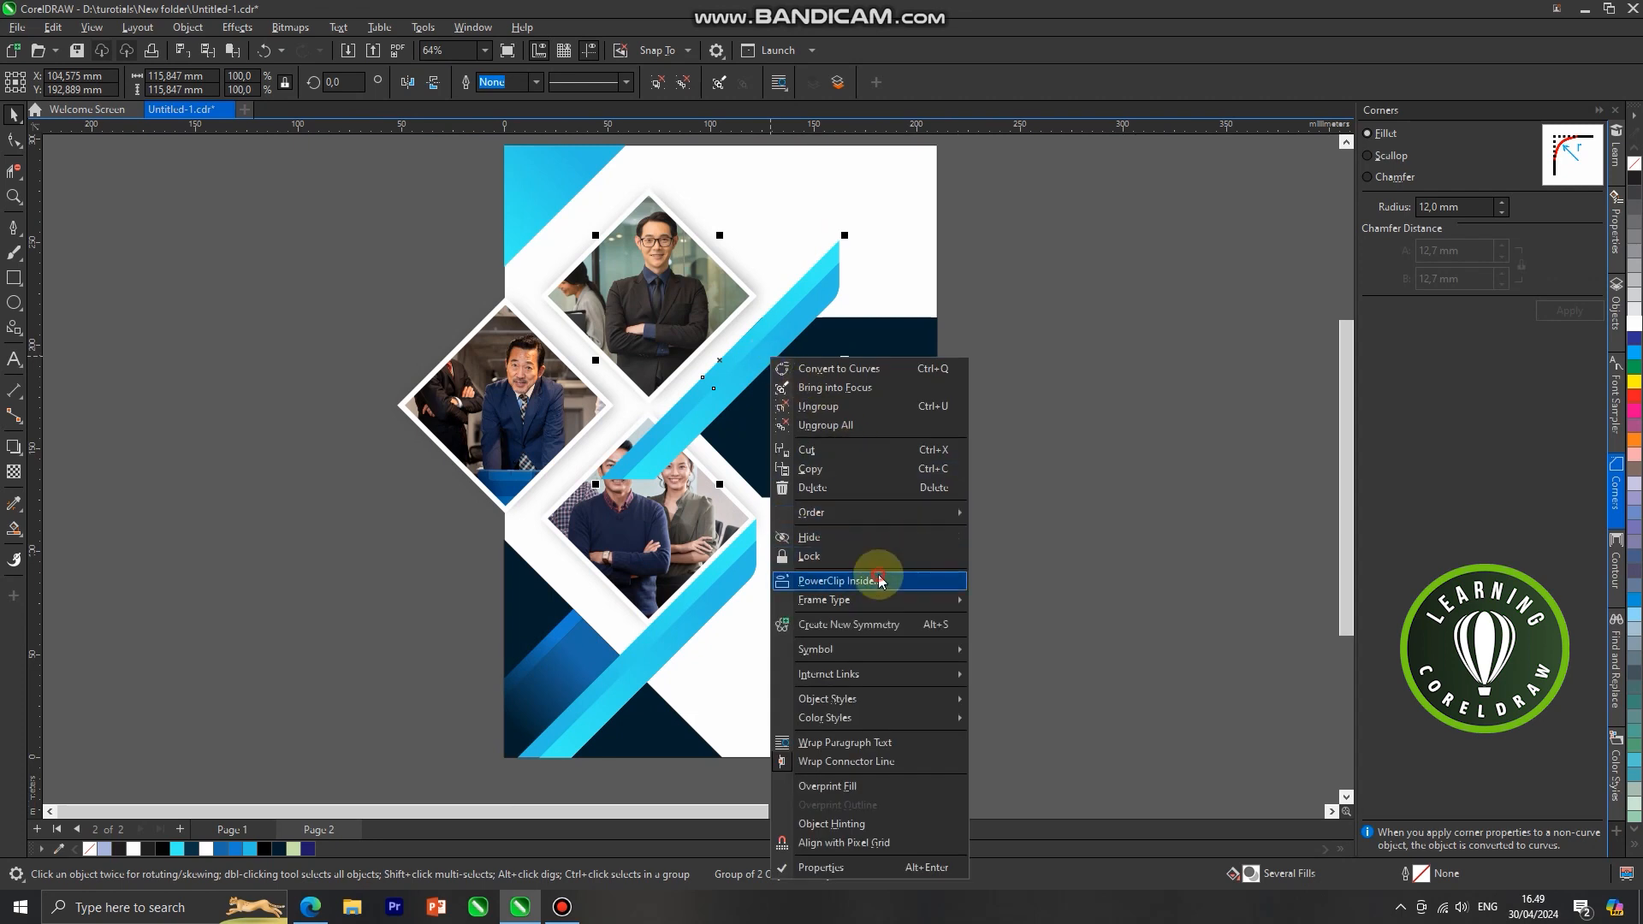
pyautogui.click(880, 582)
pyautogui.click(854, 458)
pyautogui.click(1049, 447)
pyautogui.scroll(-2, 865, 488)
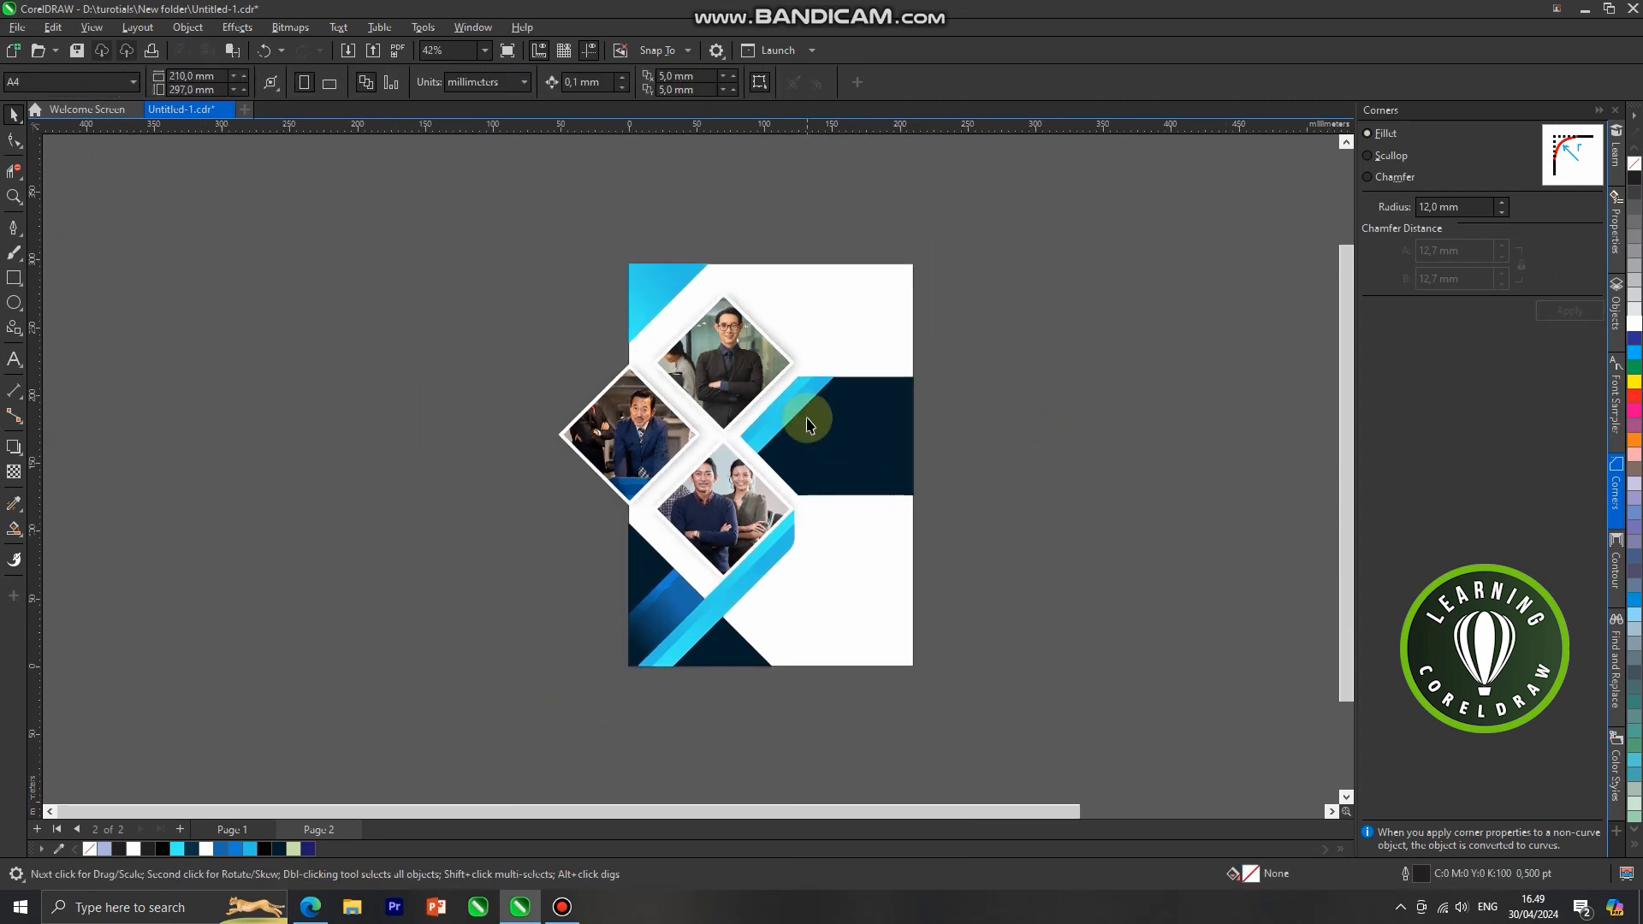
pyautogui.scroll(2, 808, 425)
pyautogui.click(757, 413)
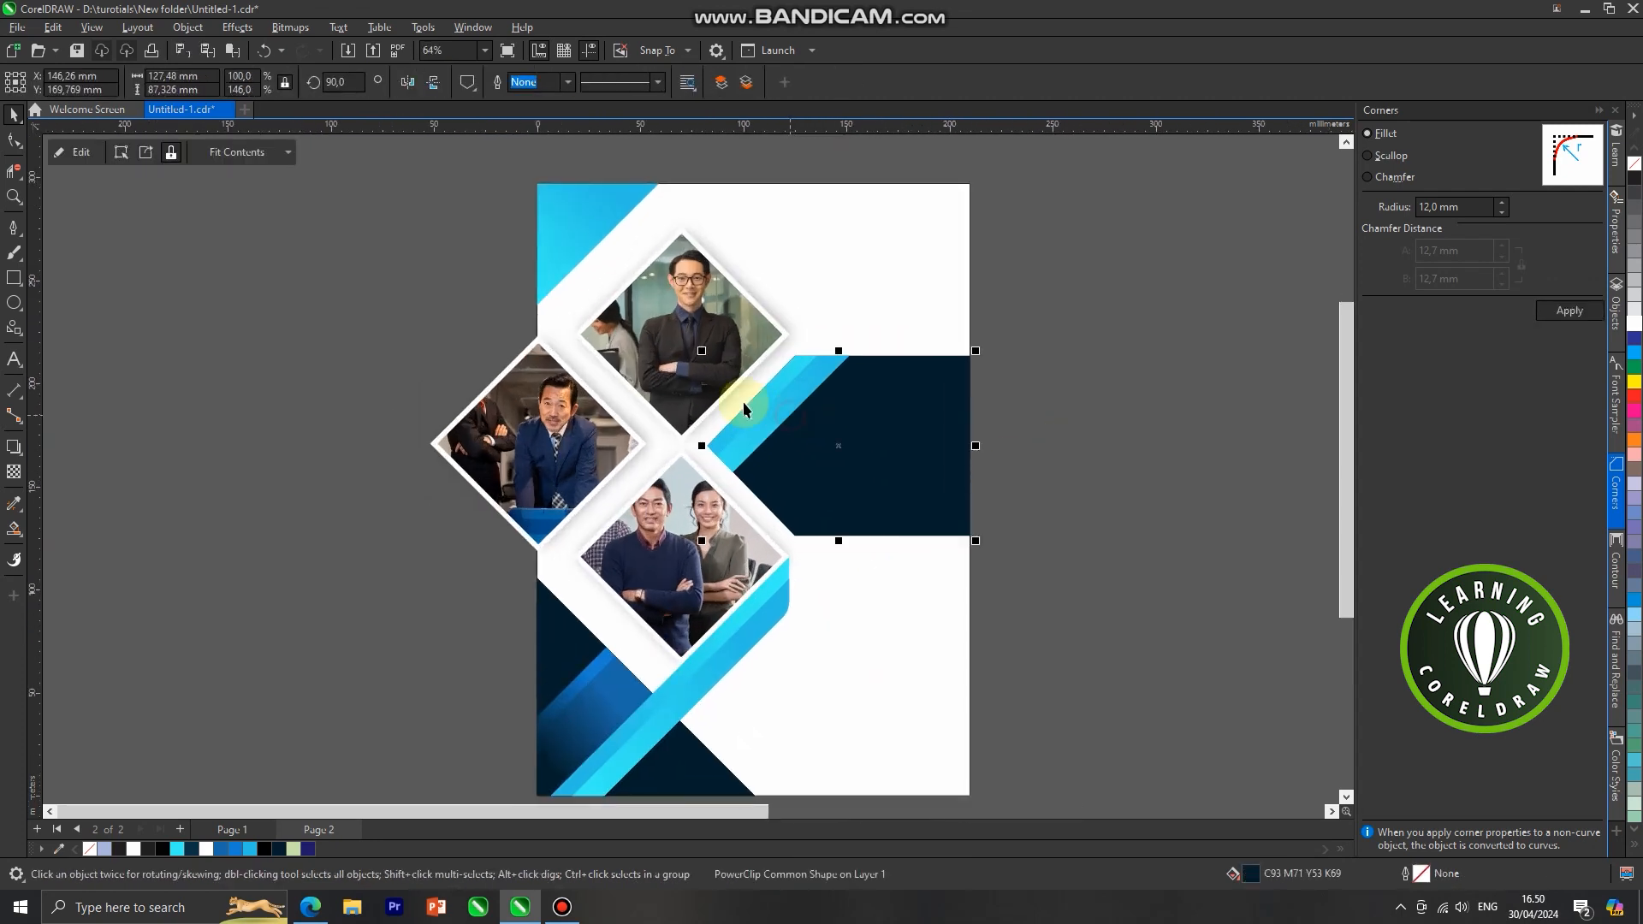
# - Draw a diagonal line about 89 × 91 mm across the pentagon, from its lower slanted edge to its upper-right corner
pyautogui.click(15, 231)
pyautogui.click(776, 536)
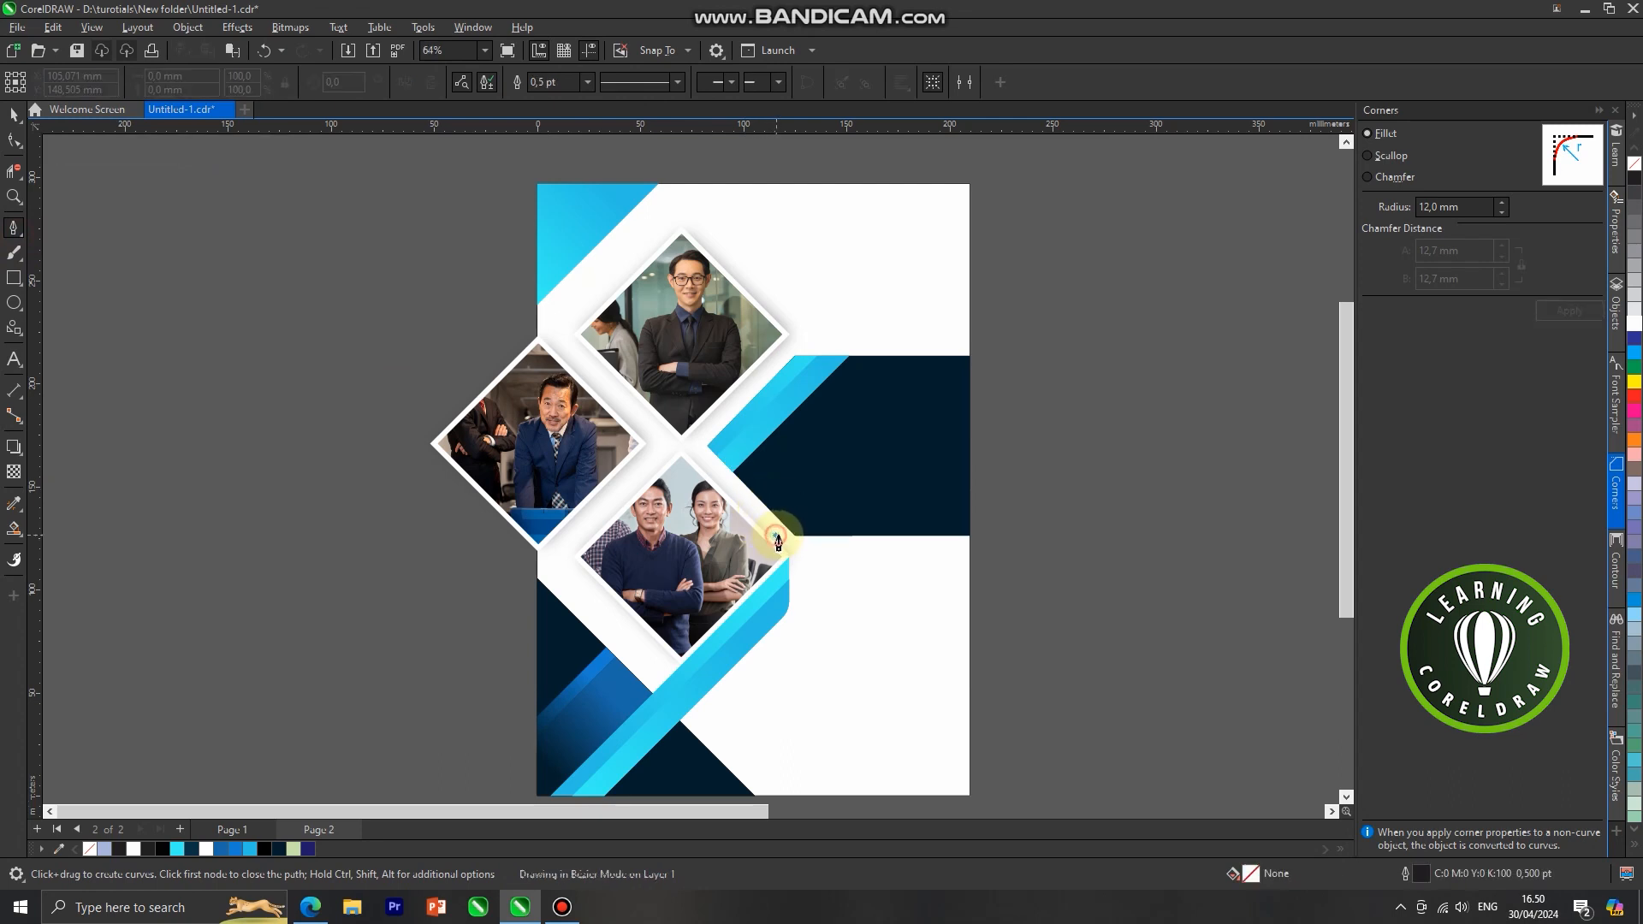
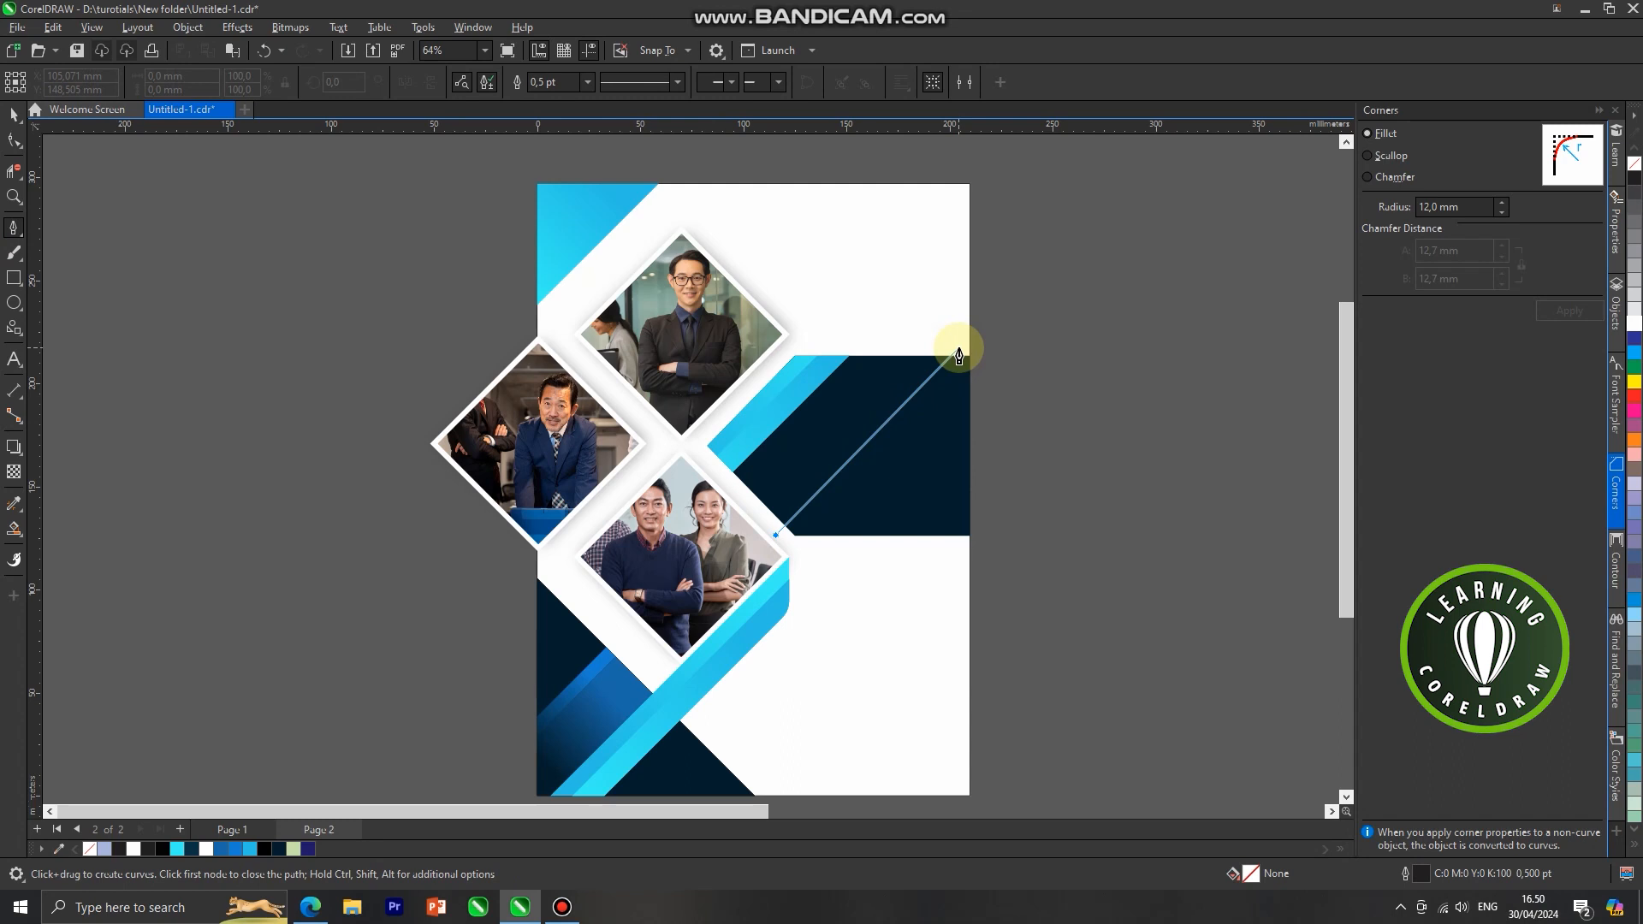
pyautogui.click(959, 356)
pyautogui.press('Escape')
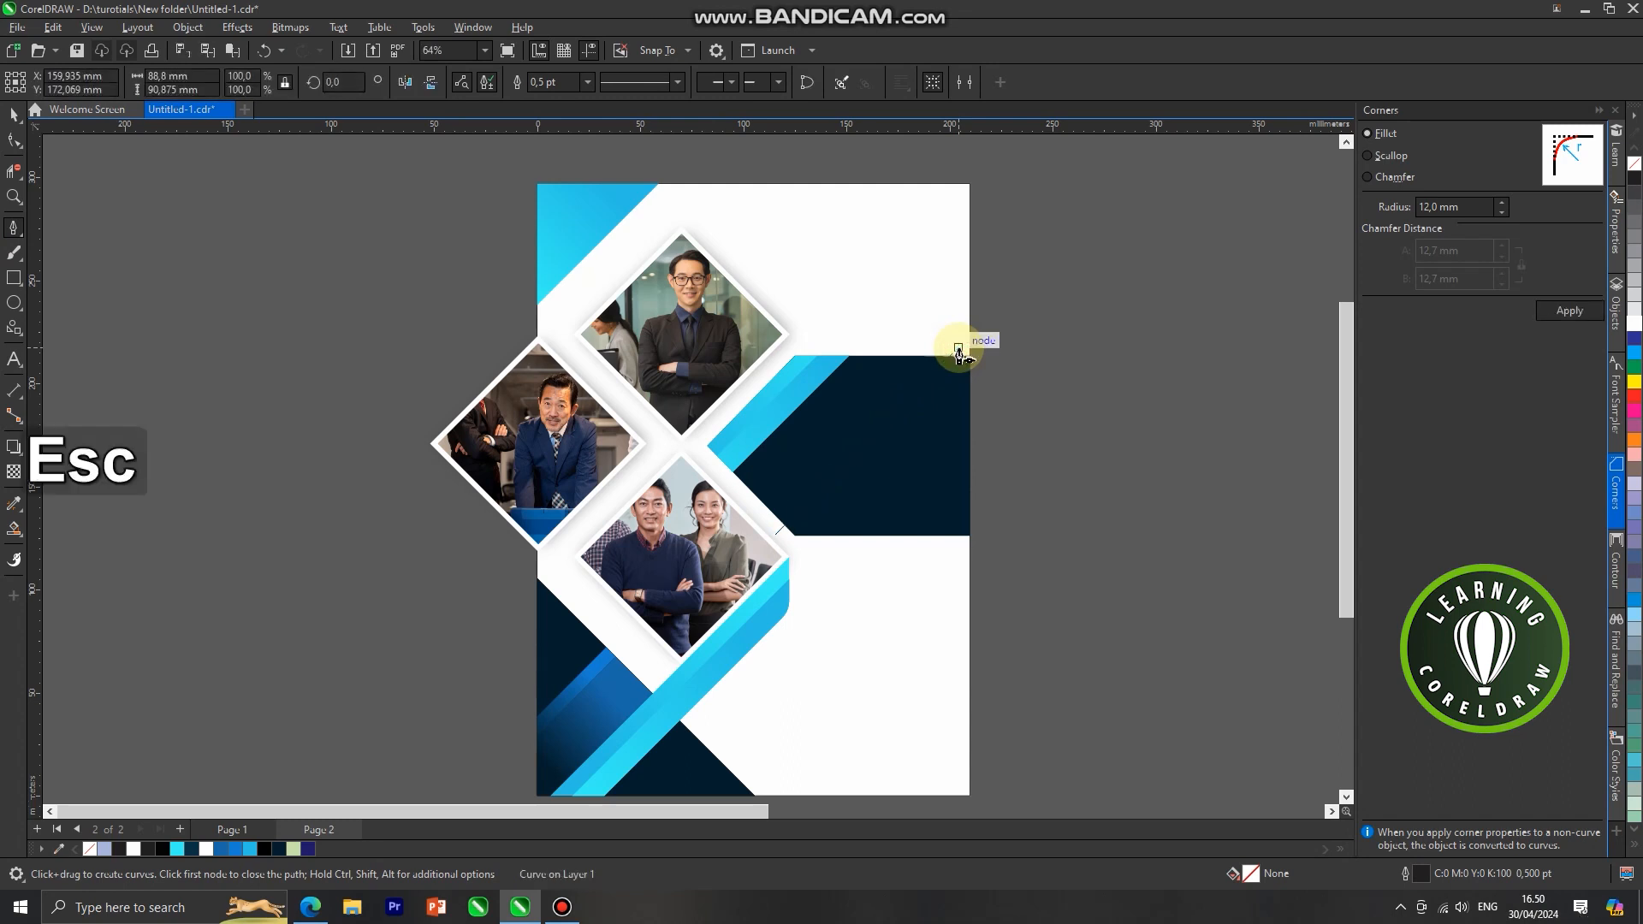
# - Create a Smart Fill shape from the pentagon area above the diagonal line and move the line off the page
pyautogui.moveTo(13, 534); pyautogui.dragTo(78, 547)
pyautogui.click(860, 423)
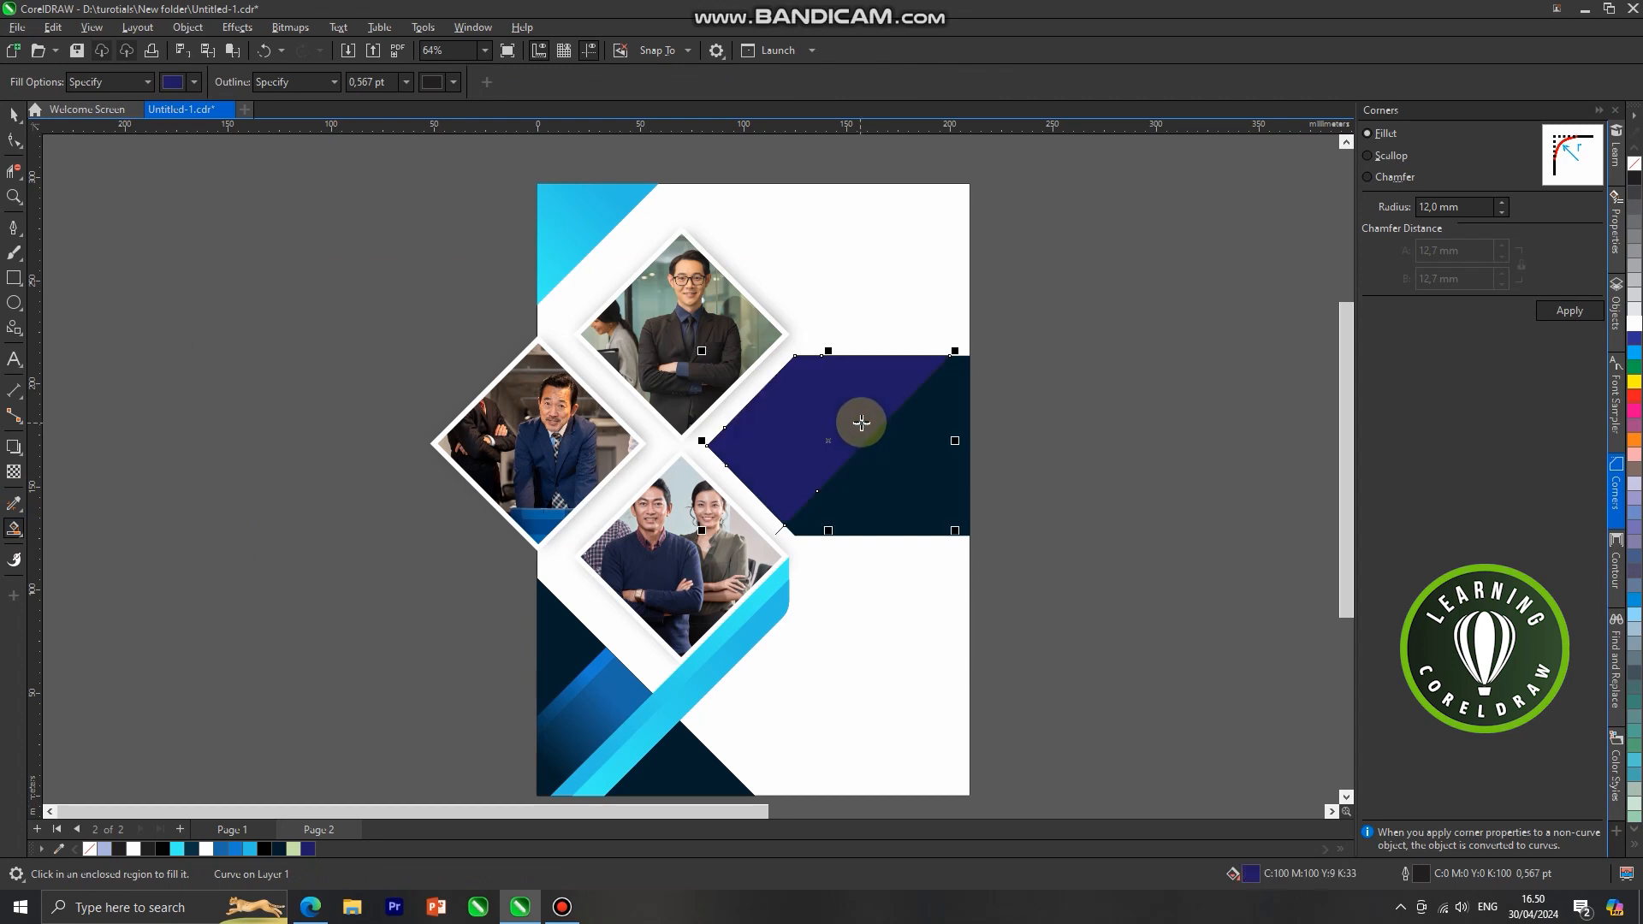
pyautogui.scroll(2, 860, 423)
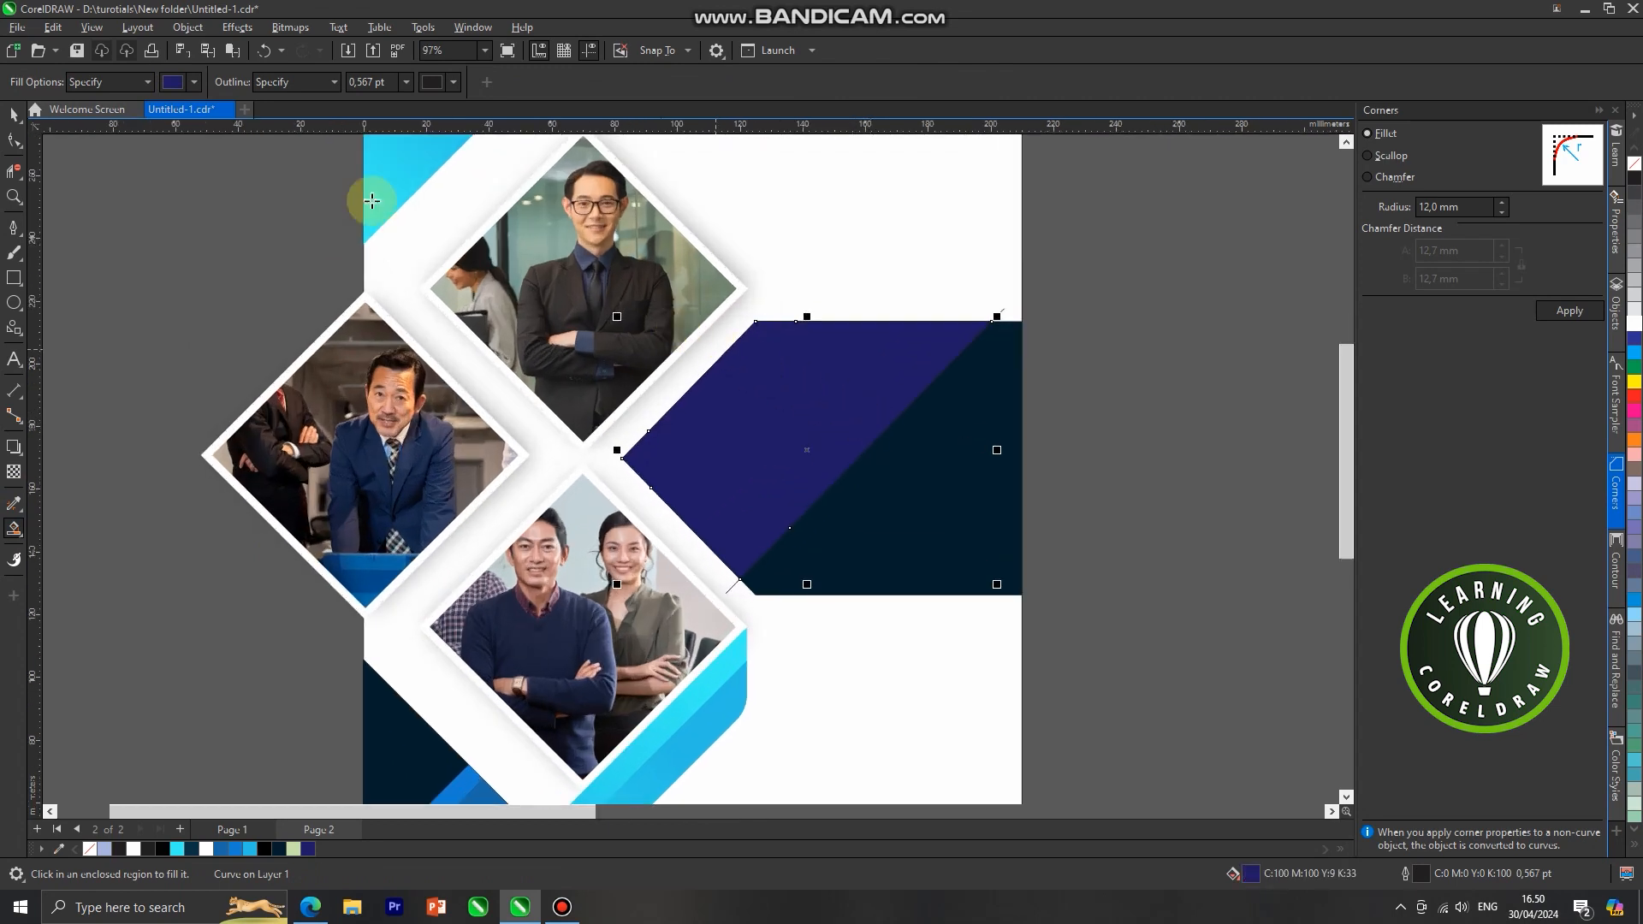
pyautogui.click(14, 113)
pyautogui.click(1111, 363)
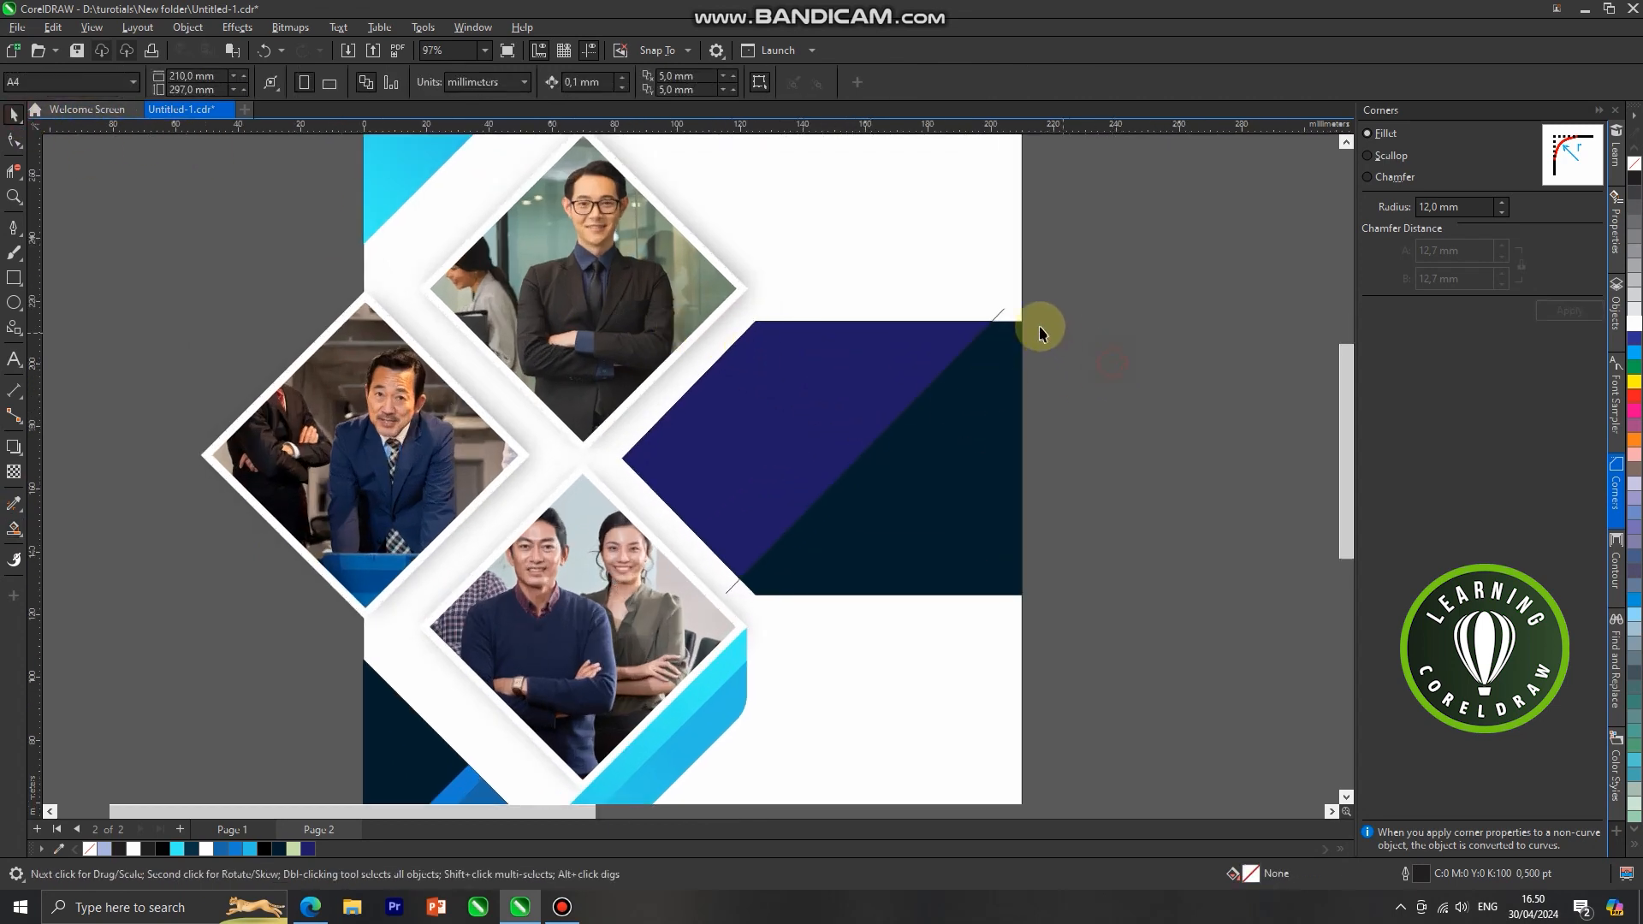
pyautogui.moveTo(1001, 317); pyautogui.dragTo(1195, 356)
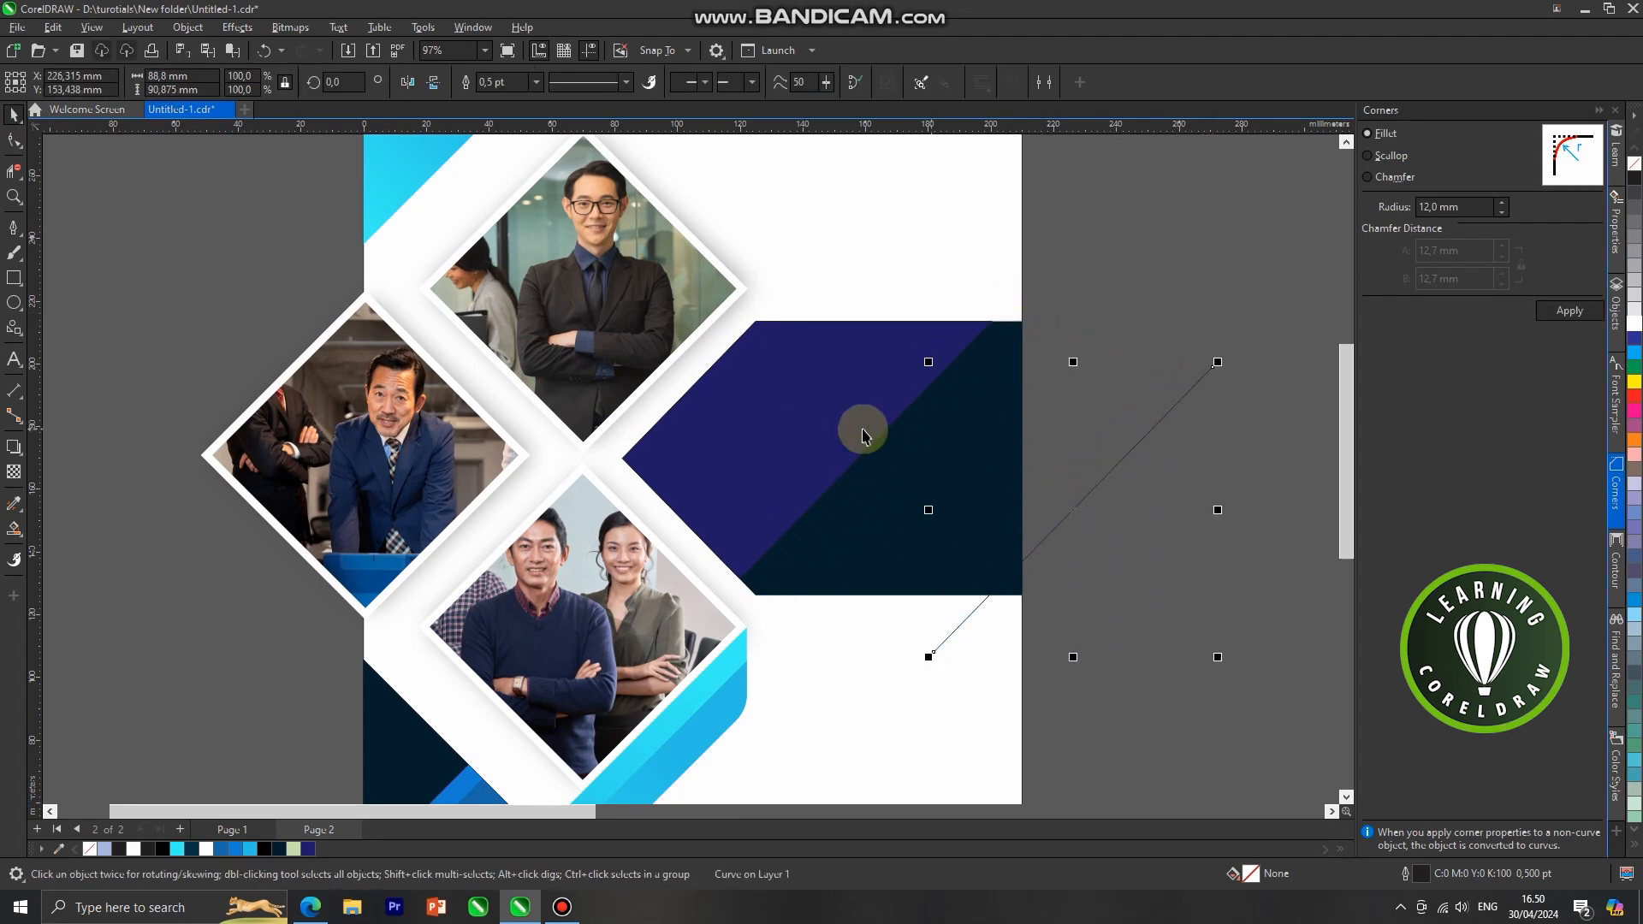
# - Fill the new shape with blue (R25 G105 B168) and apply a linear transparency fading toward its lower end, angled about -119.6°
pyautogui.scroll(-1, 858, 428)
pyautogui.click(761, 446)
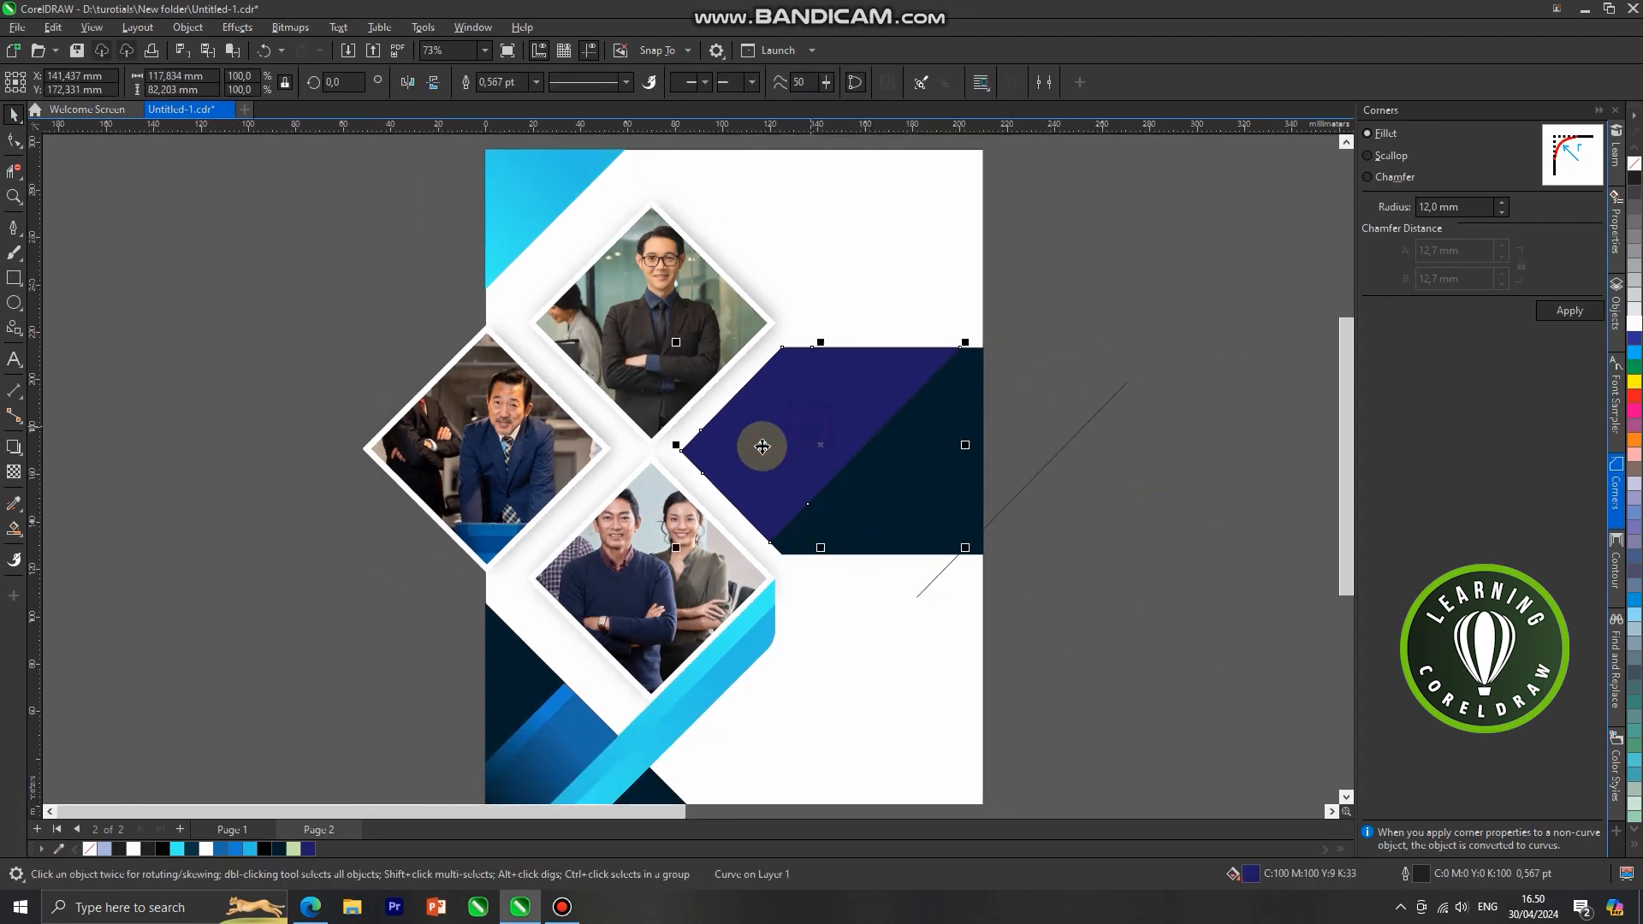
pyautogui.click(227, 850)
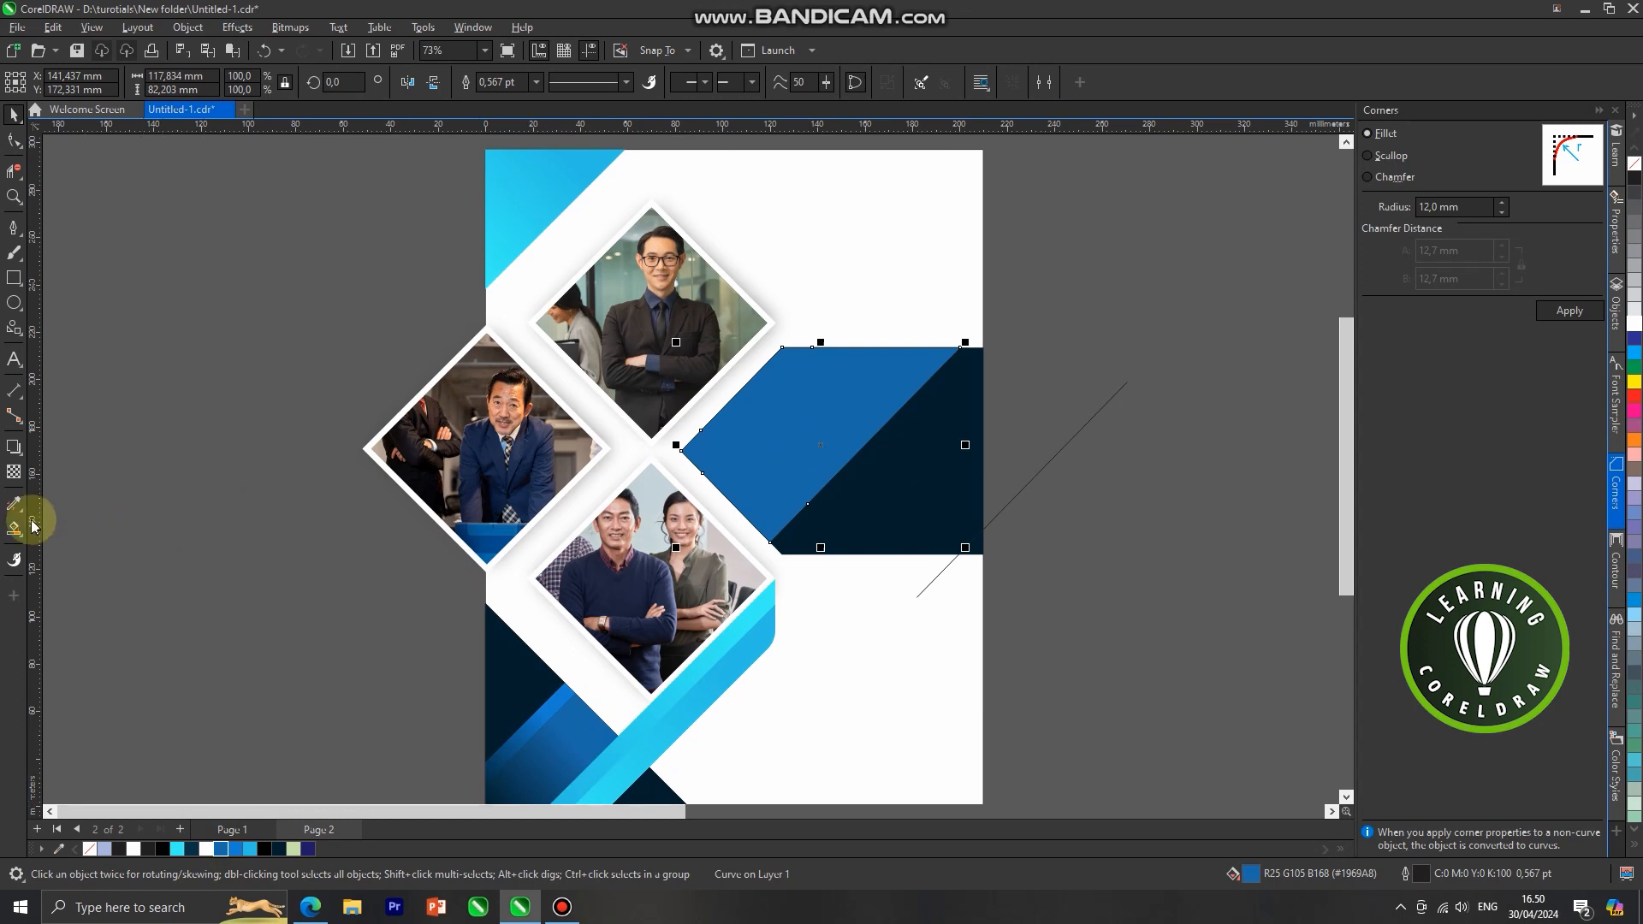
pyautogui.click(13, 472)
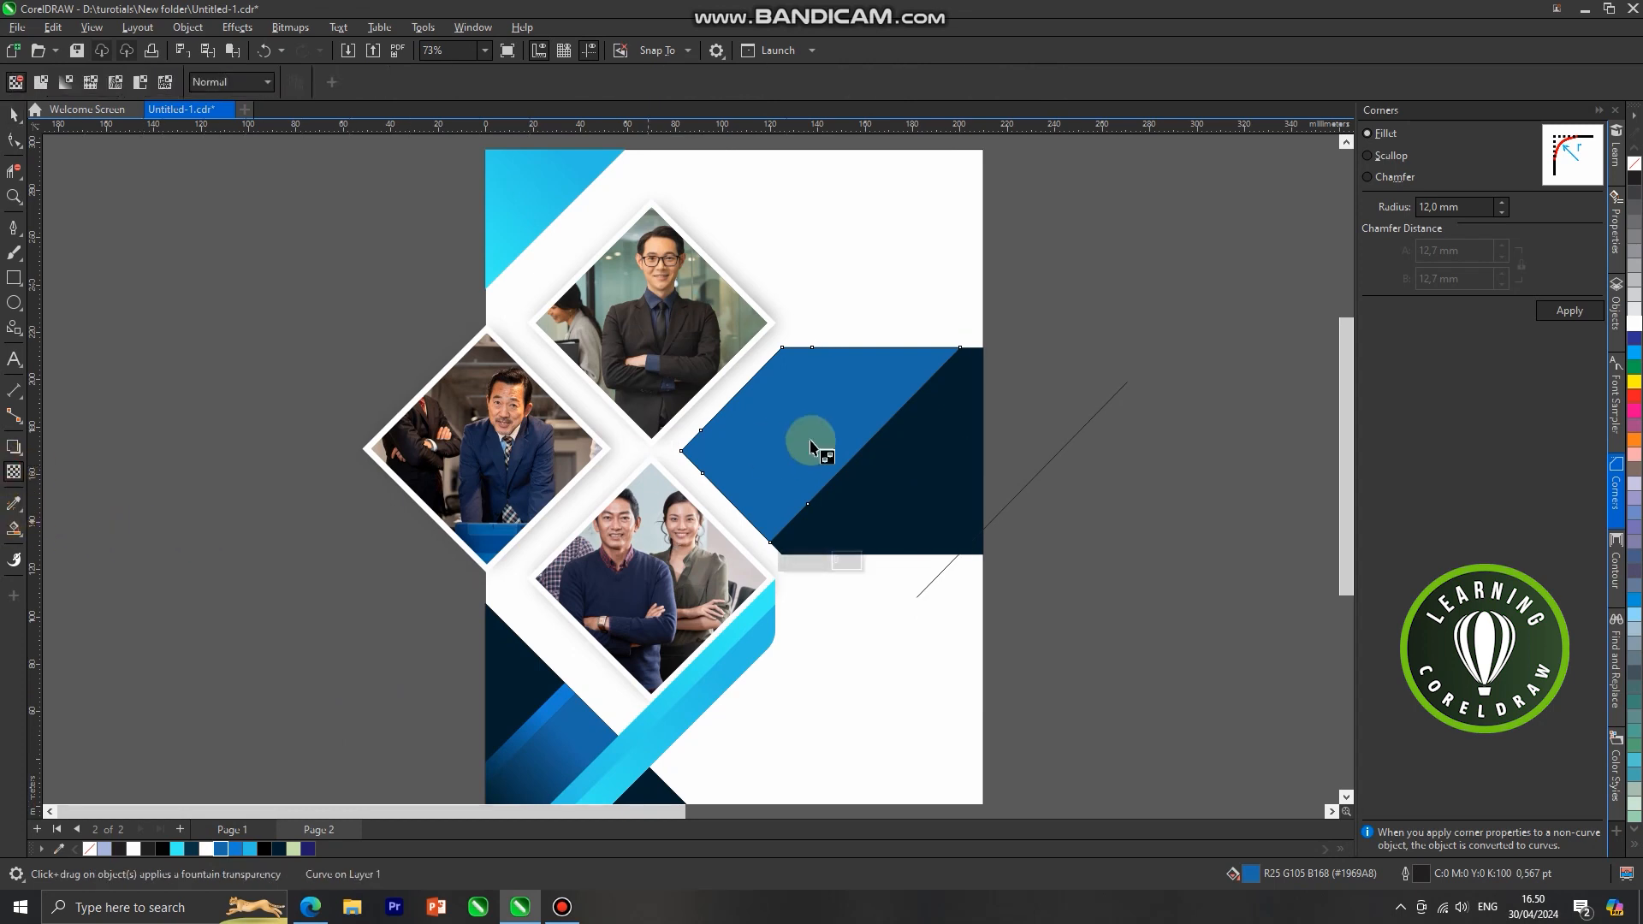
pyautogui.scroll(1, 854, 426)
pyautogui.moveTo(862, 350); pyautogui.dragTo(739, 503)
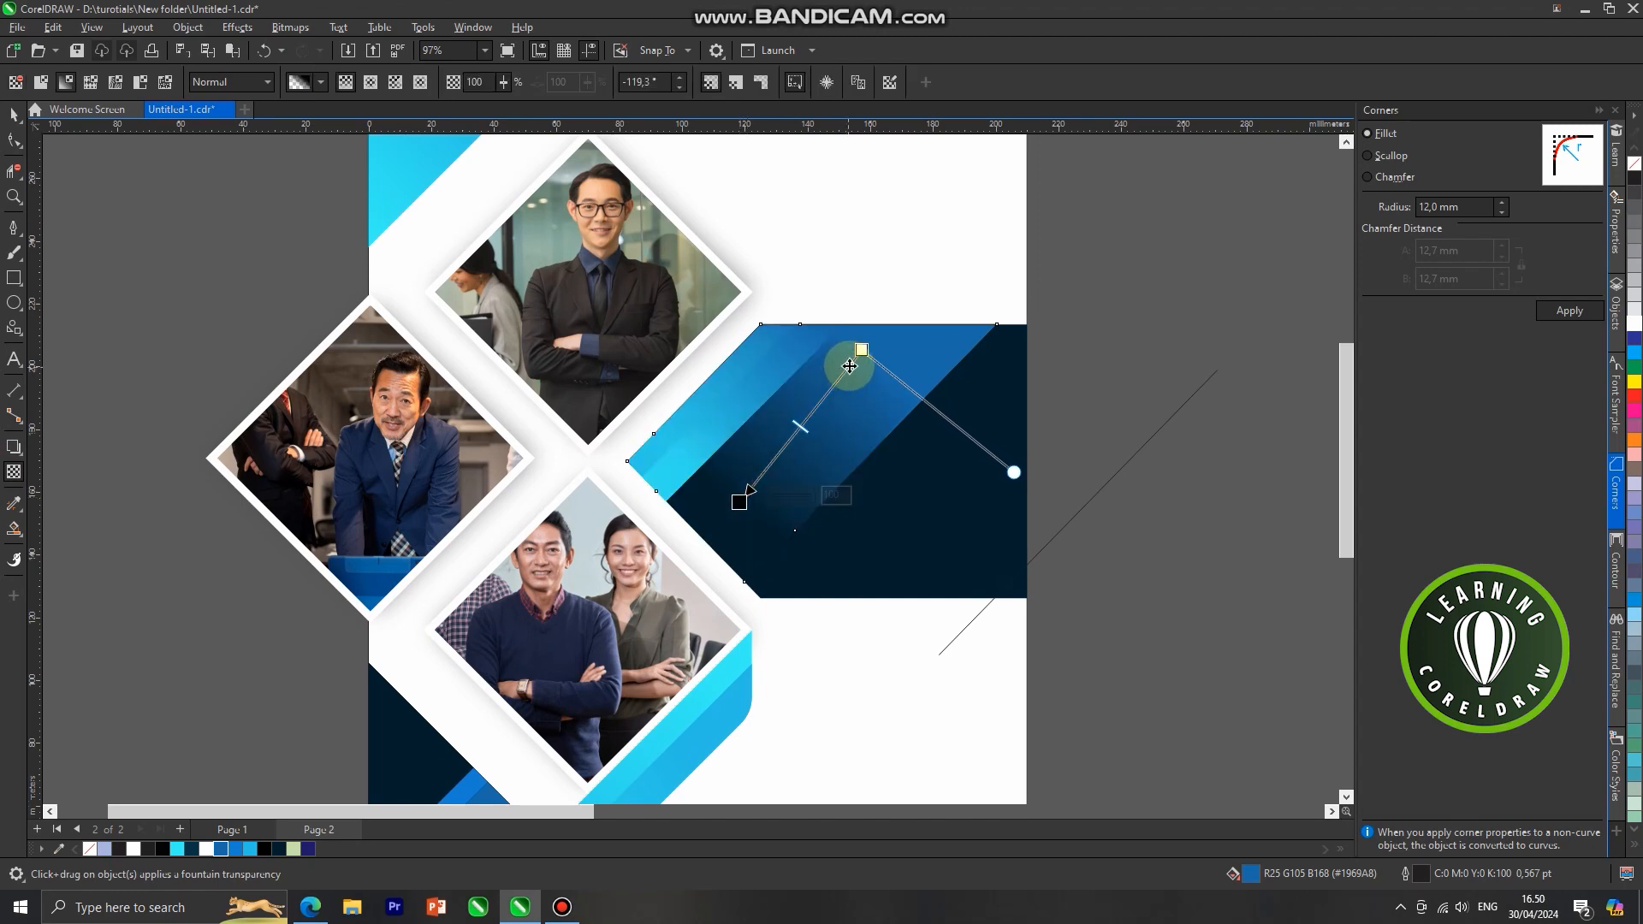
pyautogui.moveTo(860, 350); pyautogui.dragTo(868, 343)
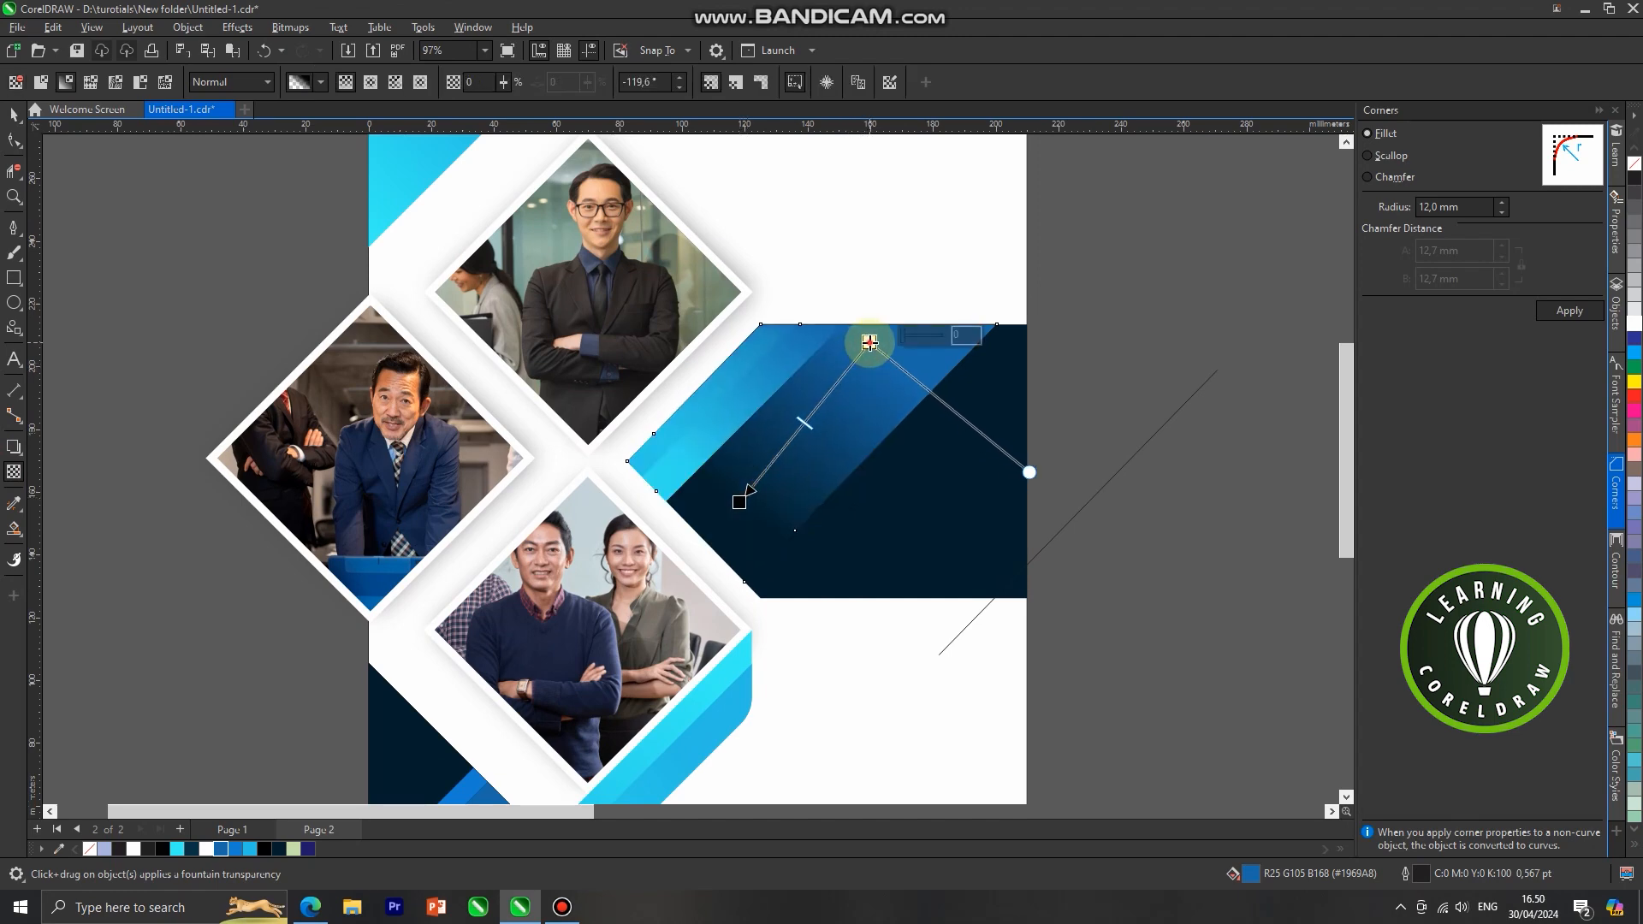
pyautogui.click(15, 117)
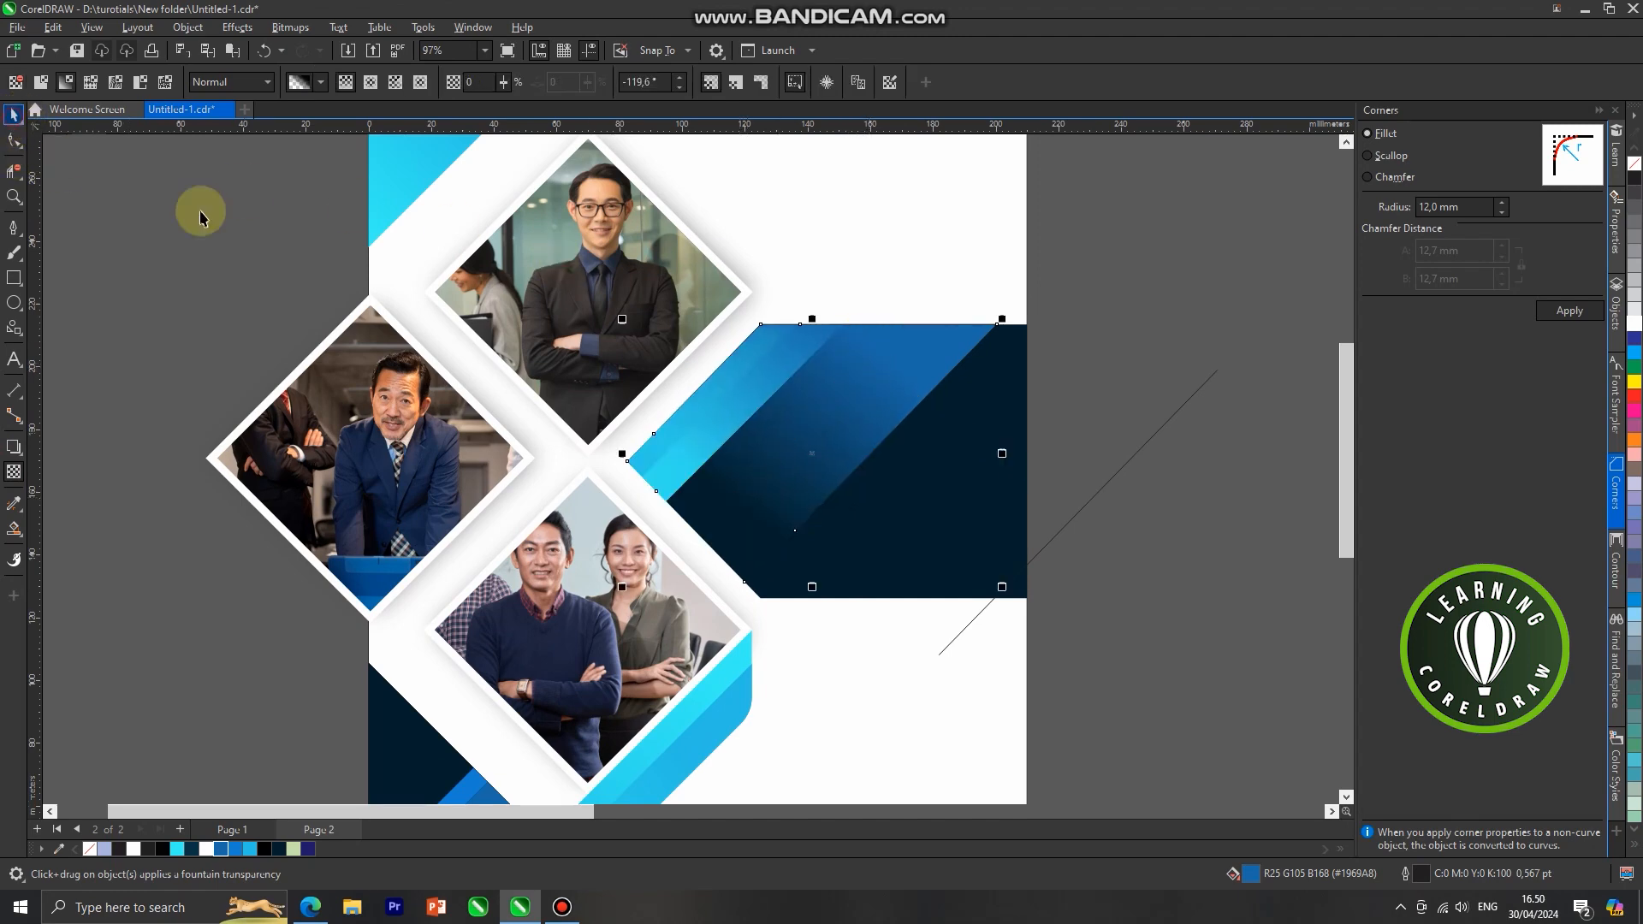
# - Remove the blue shape's outline and delete the leftover diagonal line
pyautogui.scroll(-2, 586, 373)
pyautogui.rightClick(89, 848)
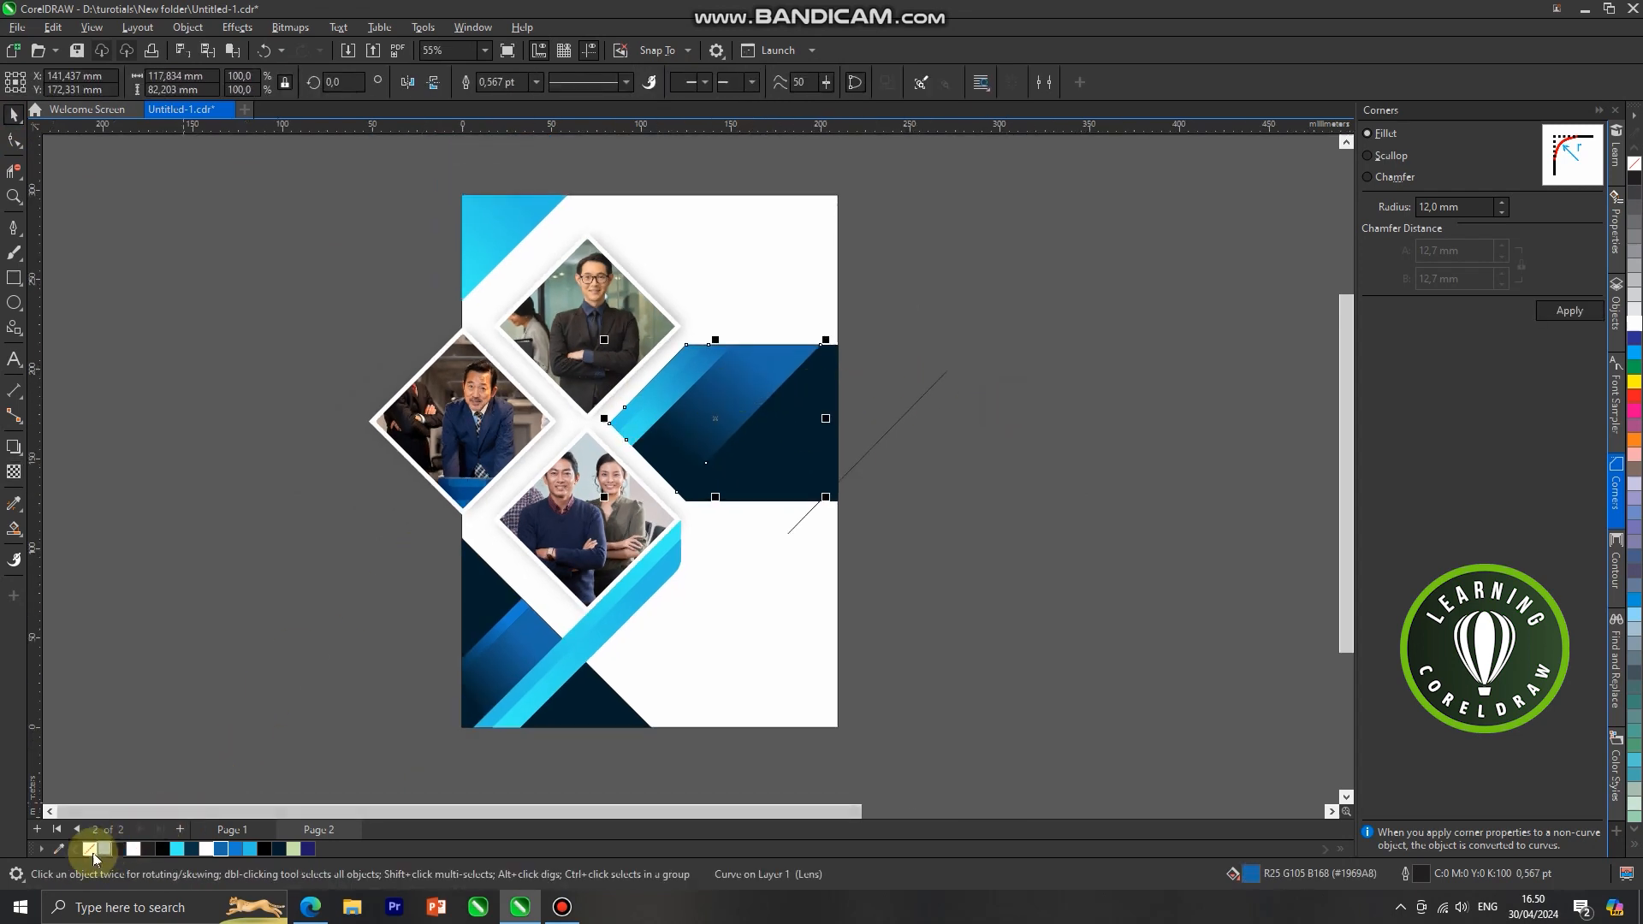
pyautogui.click(893, 431)
pyautogui.press('Delete')
pyautogui.scroll(-1, 894, 419)
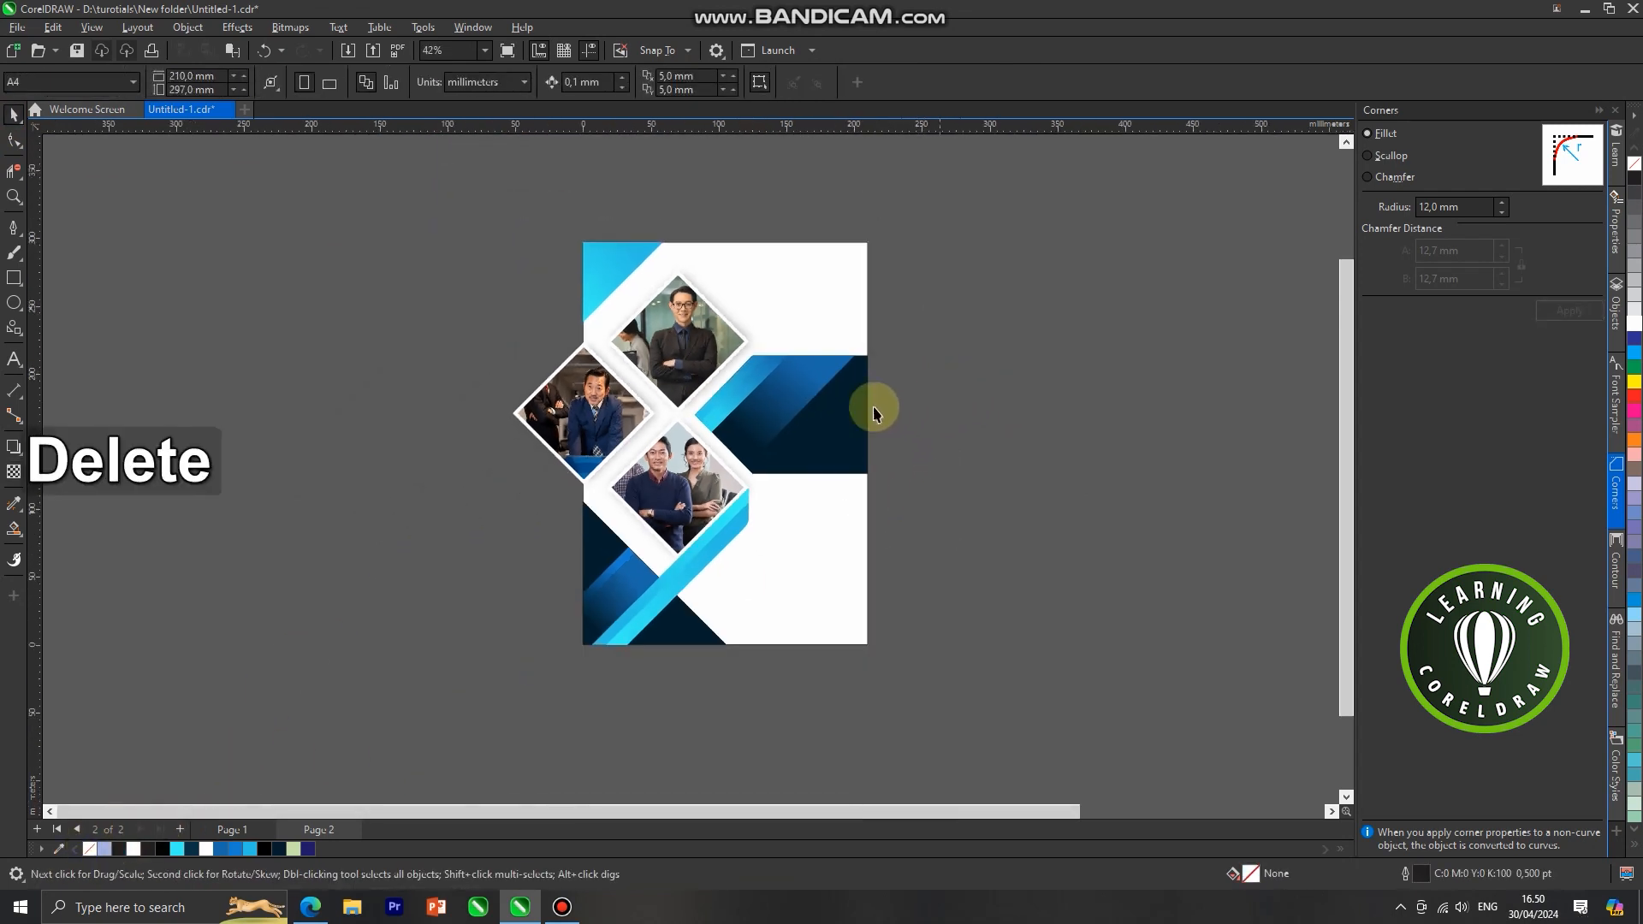
# - PowerClip the transparent blue shape inside the navy pentagon
pyautogui.click(788, 392)
pyautogui.rightClick(788, 392)
pyautogui.click(833, 587)
pyautogui.click(822, 464)
pyautogui.scroll(-1, 937, 462)
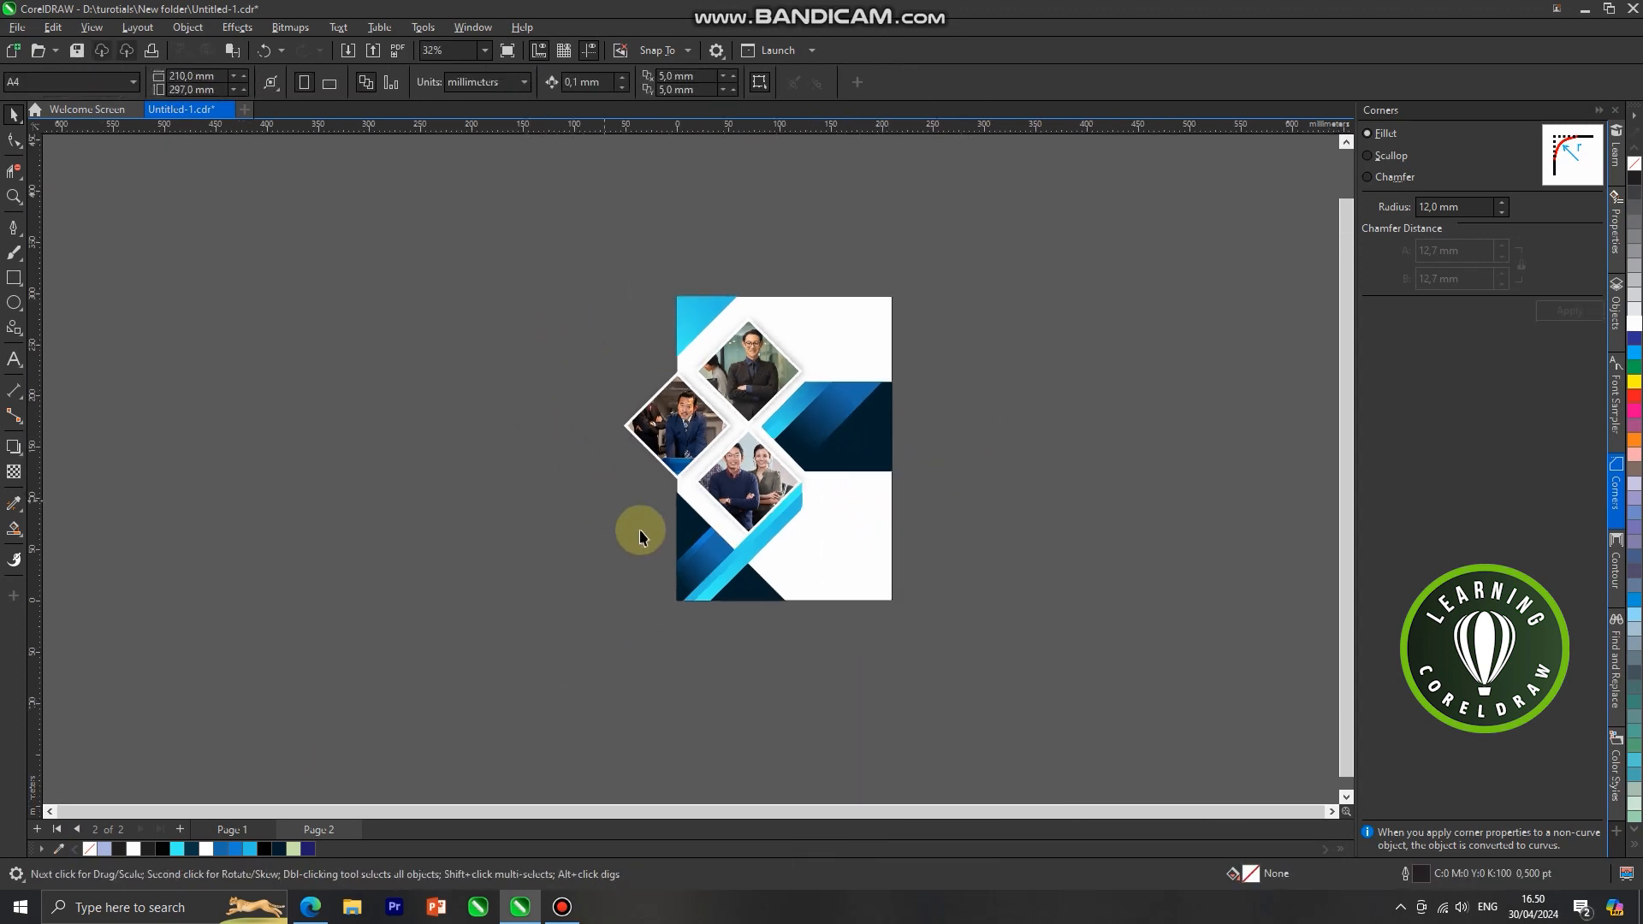
# - Place a copy of the lower cyan band group over the upper diamond and mirror it horizontally and vertically
pyautogui.scroll(2, 628, 528)
pyautogui.click(786, 574)
pyautogui.moveTo(789, 574); pyautogui.dragTo(831, 345)
pyautogui.scroll(-1, 740, 446)
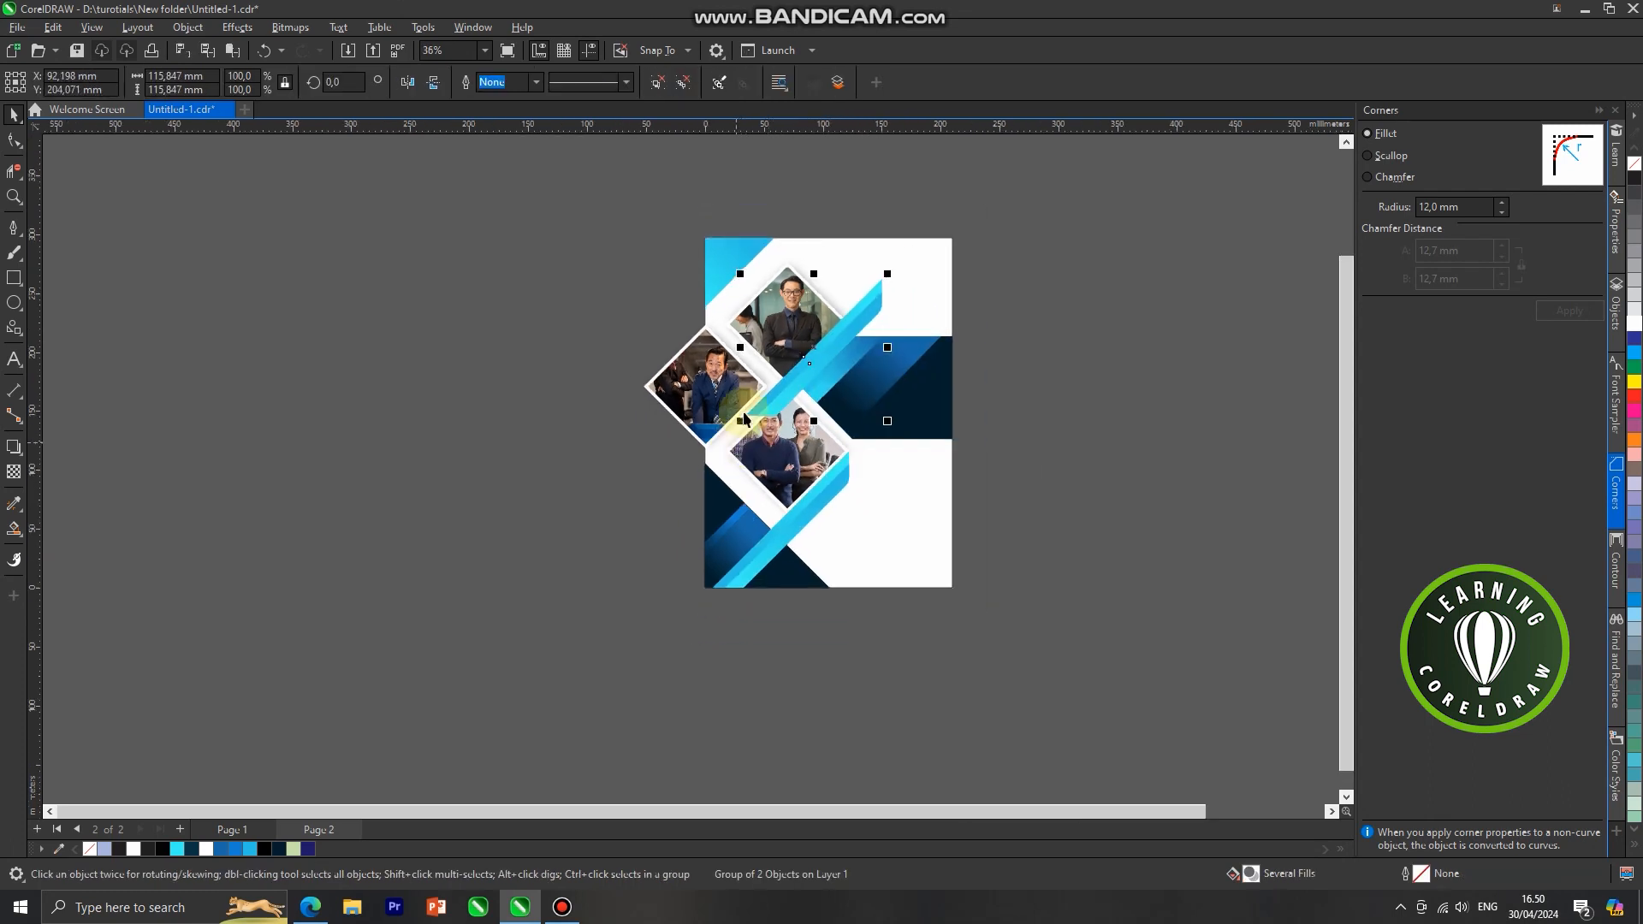
pyautogui.scroll(2, 828, 299)
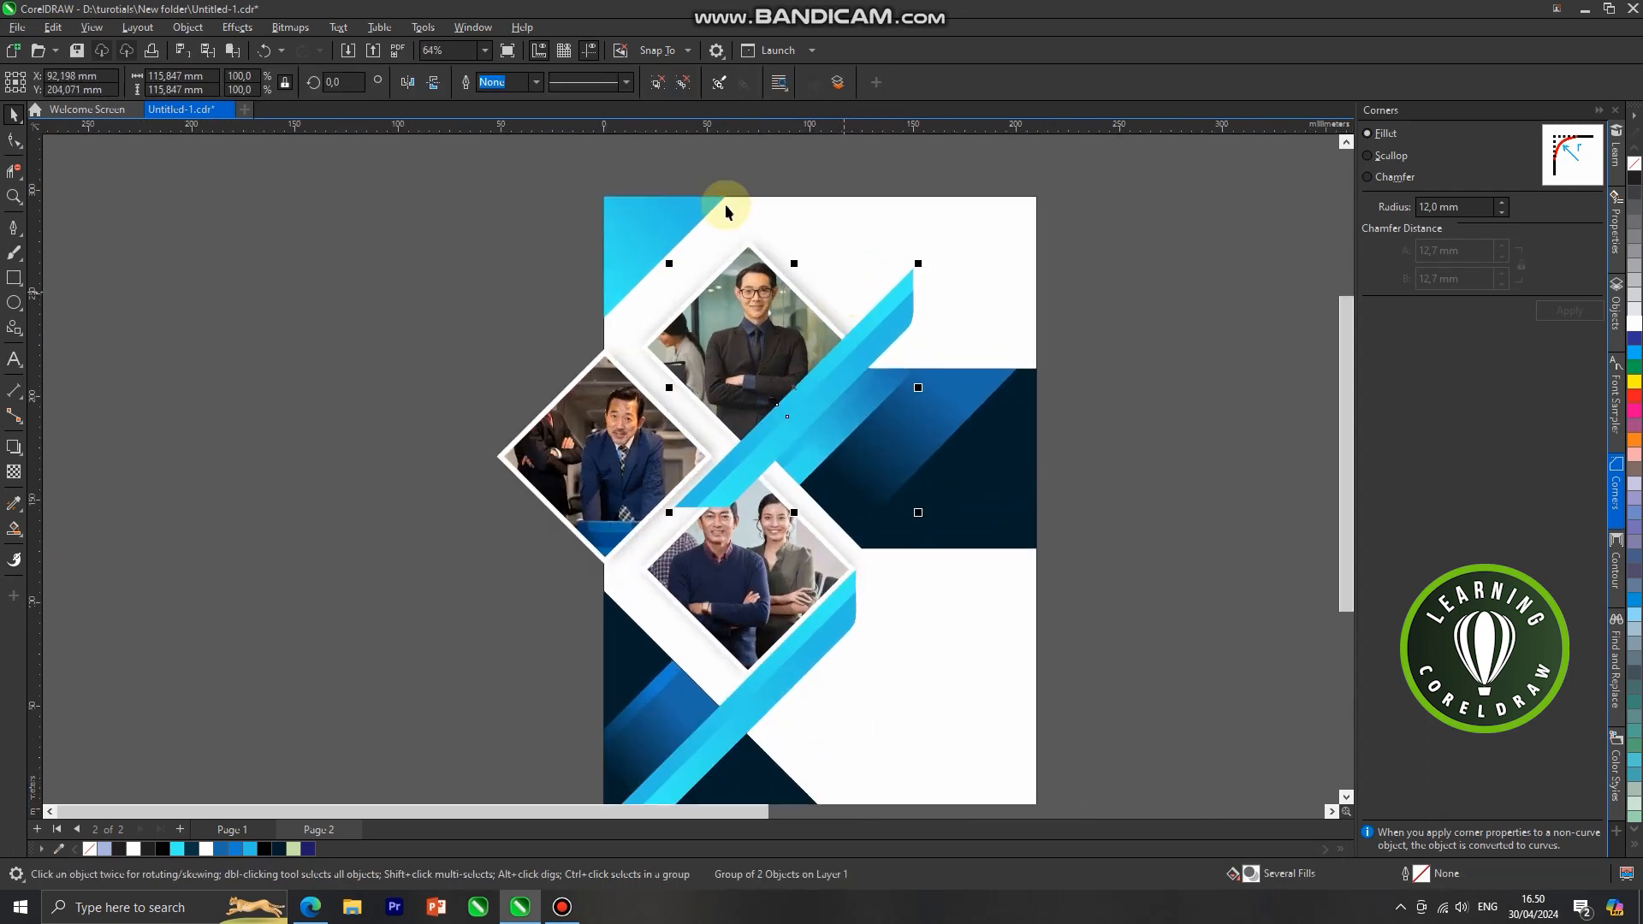
pyautogui.click(413, 88)
pyautogui.click(436, 86)
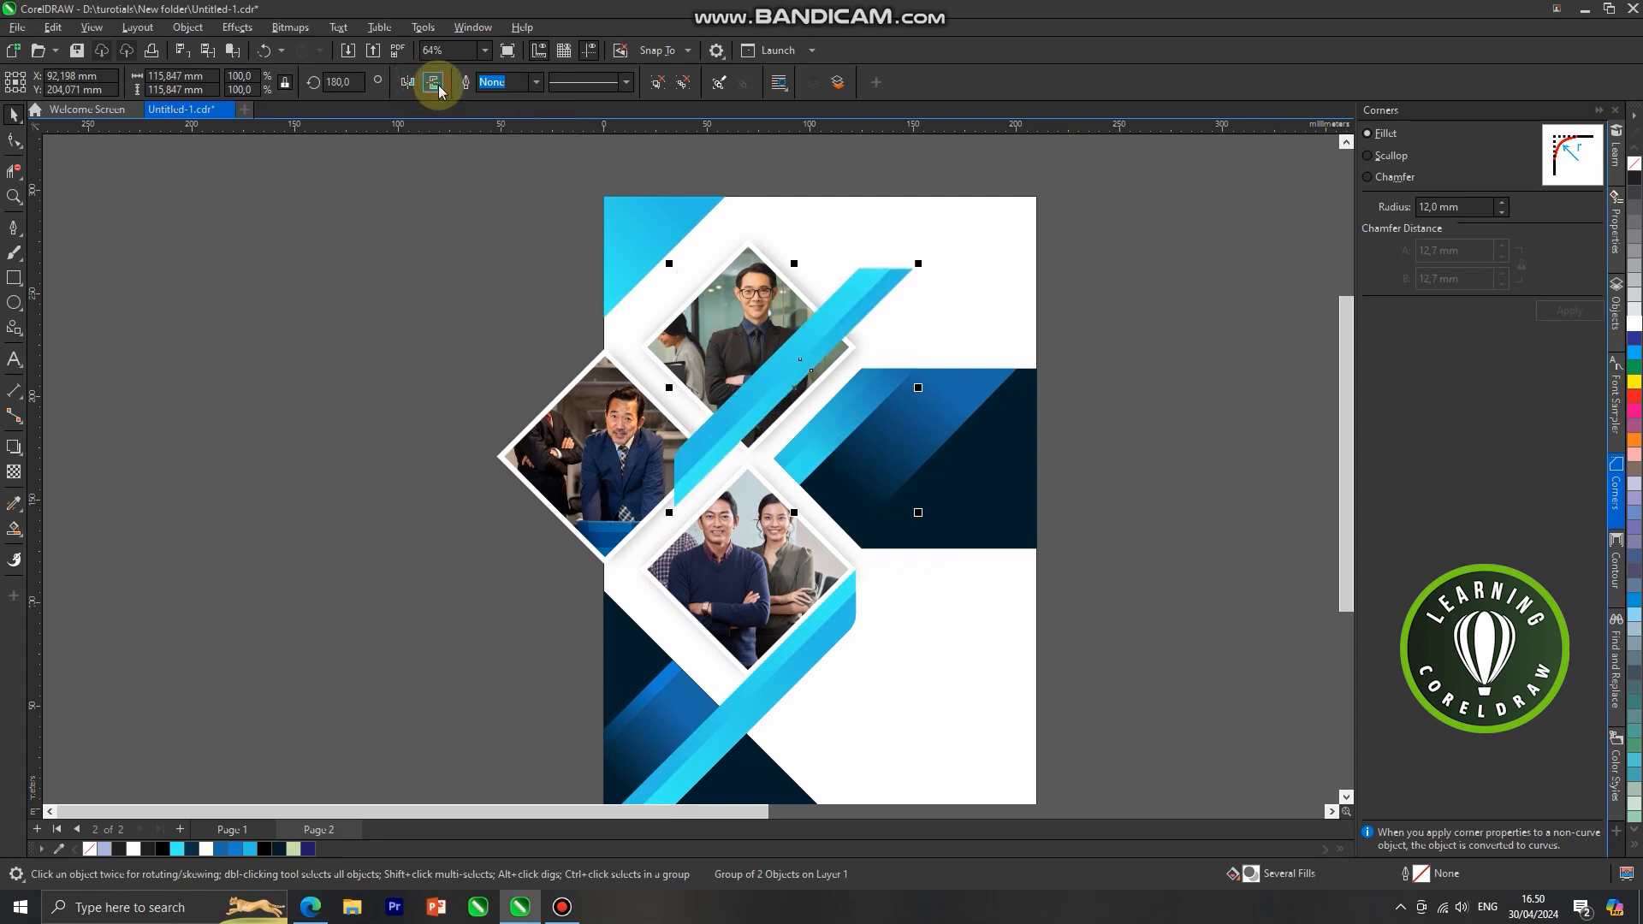
# - Move the copied band higher, mirror it vertically and rotate it to about 359.9° so it slopes down to the right
pyautogui.moveTo(828, 313); pyautogui.dragTo(787, 236)
pyautogui.moveTo(880, 190); pyautogui.dragTo(644, 209)
pyautogui.click(439, 86)
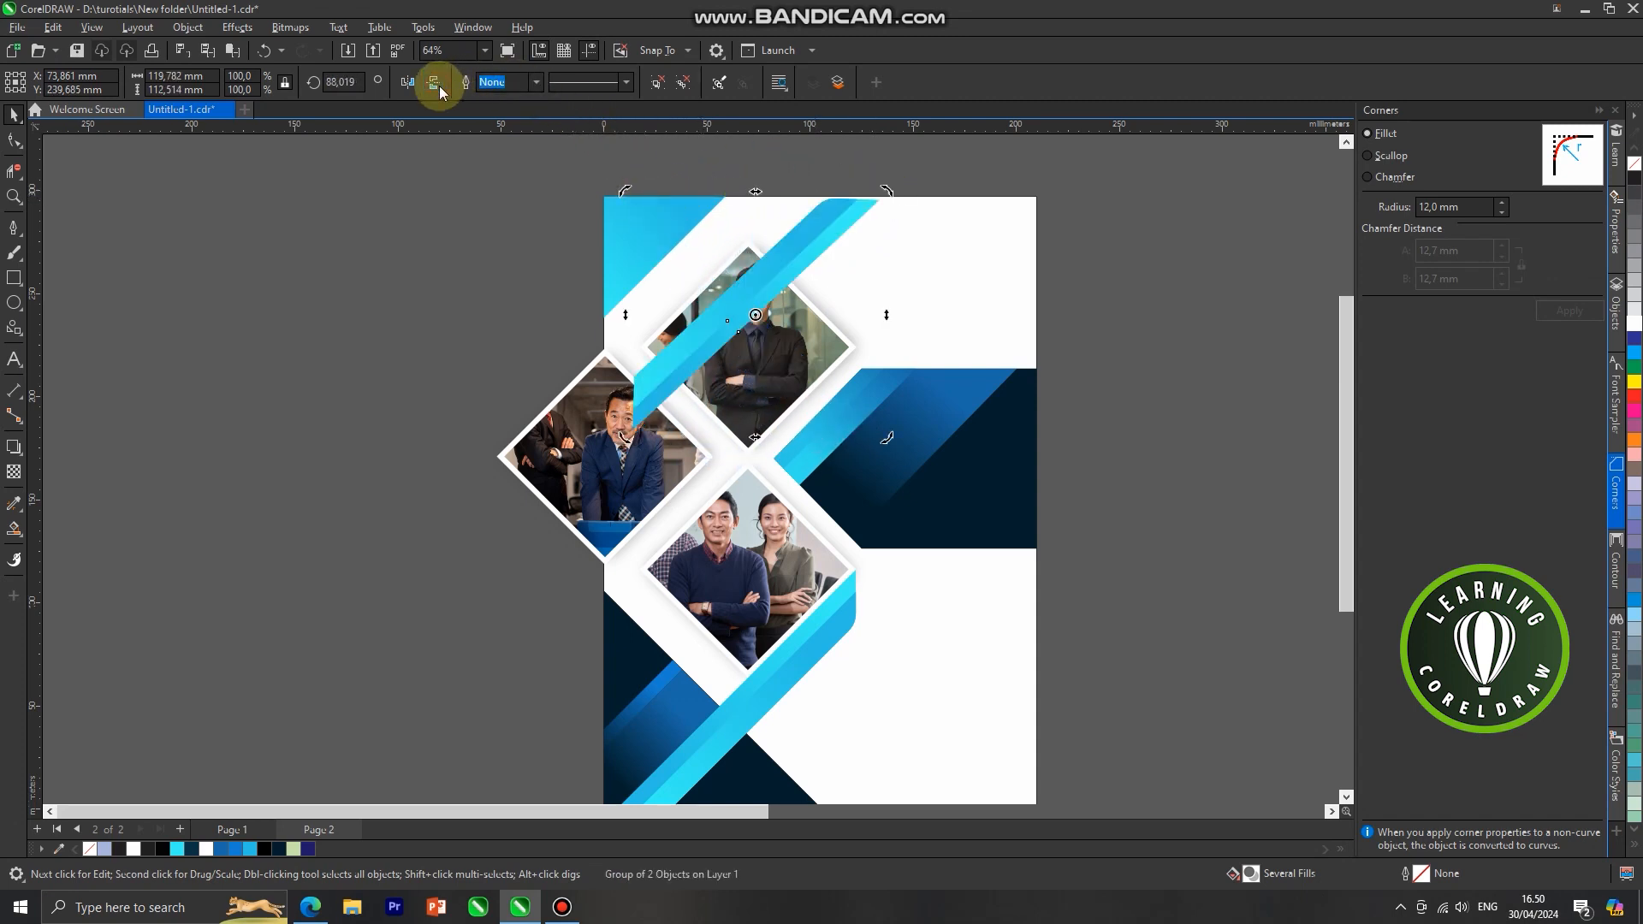
pyautogui.click(828, 228)
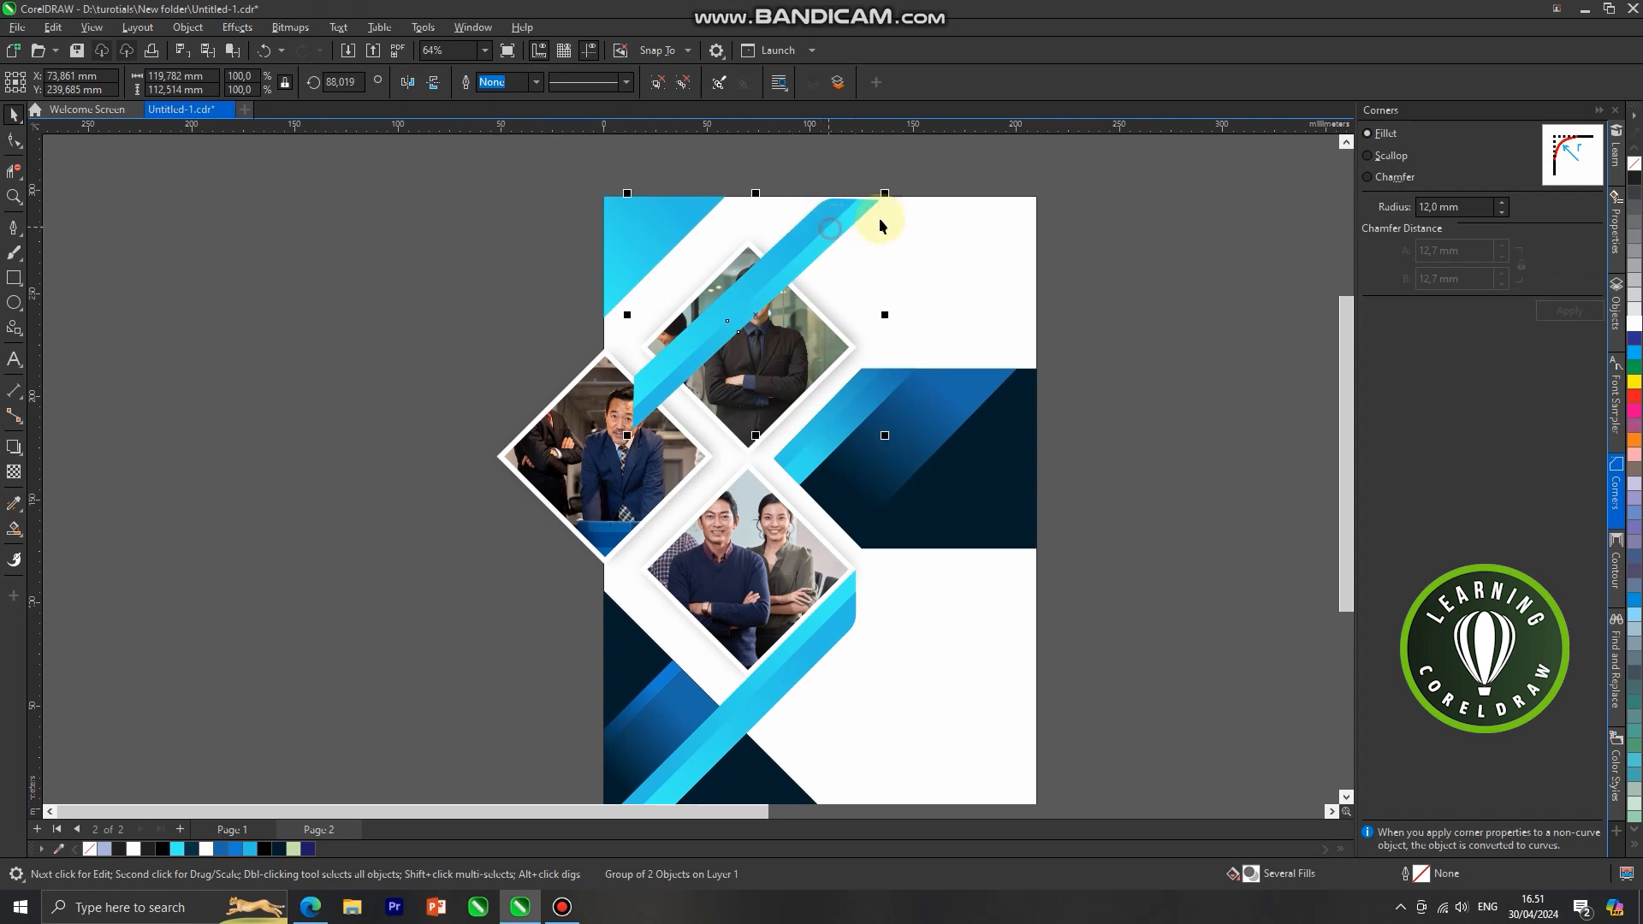
pyautogui.moveTo(890, 192); pyautogui.dragTo(889, 457)
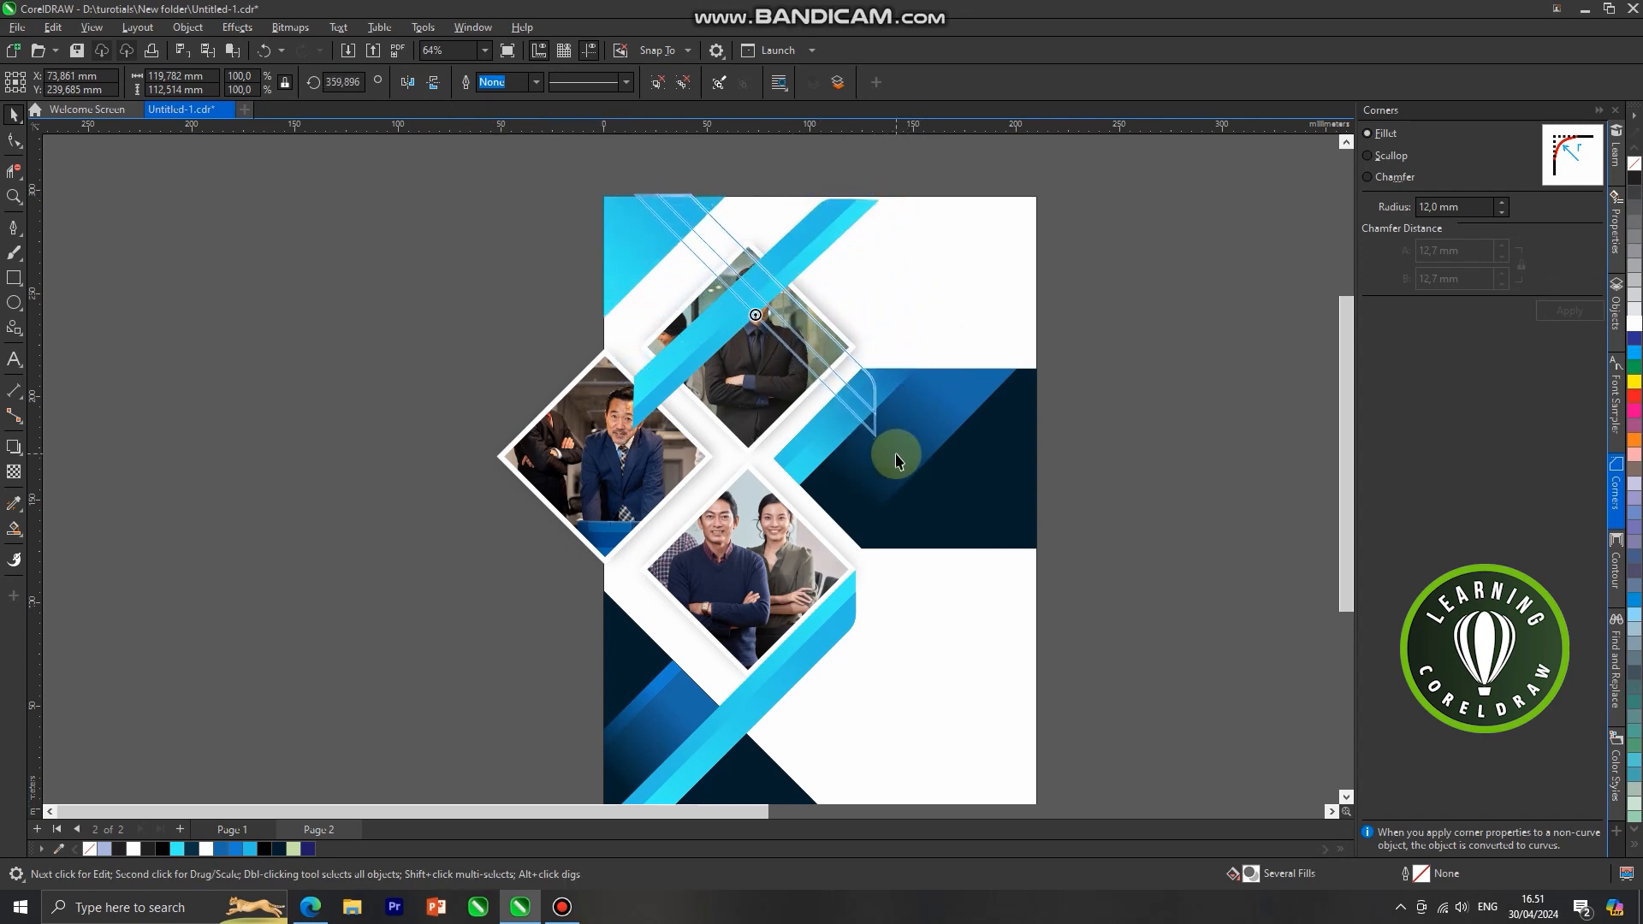
# - Move the rotated band up along the upper diamond's upper-right edge
pyautogui.click(836, 275)
pyautogui.scroll(2, 835, 291)
pyautogui.click(854, 382)
pyautogui.moveTo(853, 378); pyautogui.dragTo(847, 323)
pyautogui.scroll(-2, 847, 324)
pyautogui.scroll(1, 822, 295)
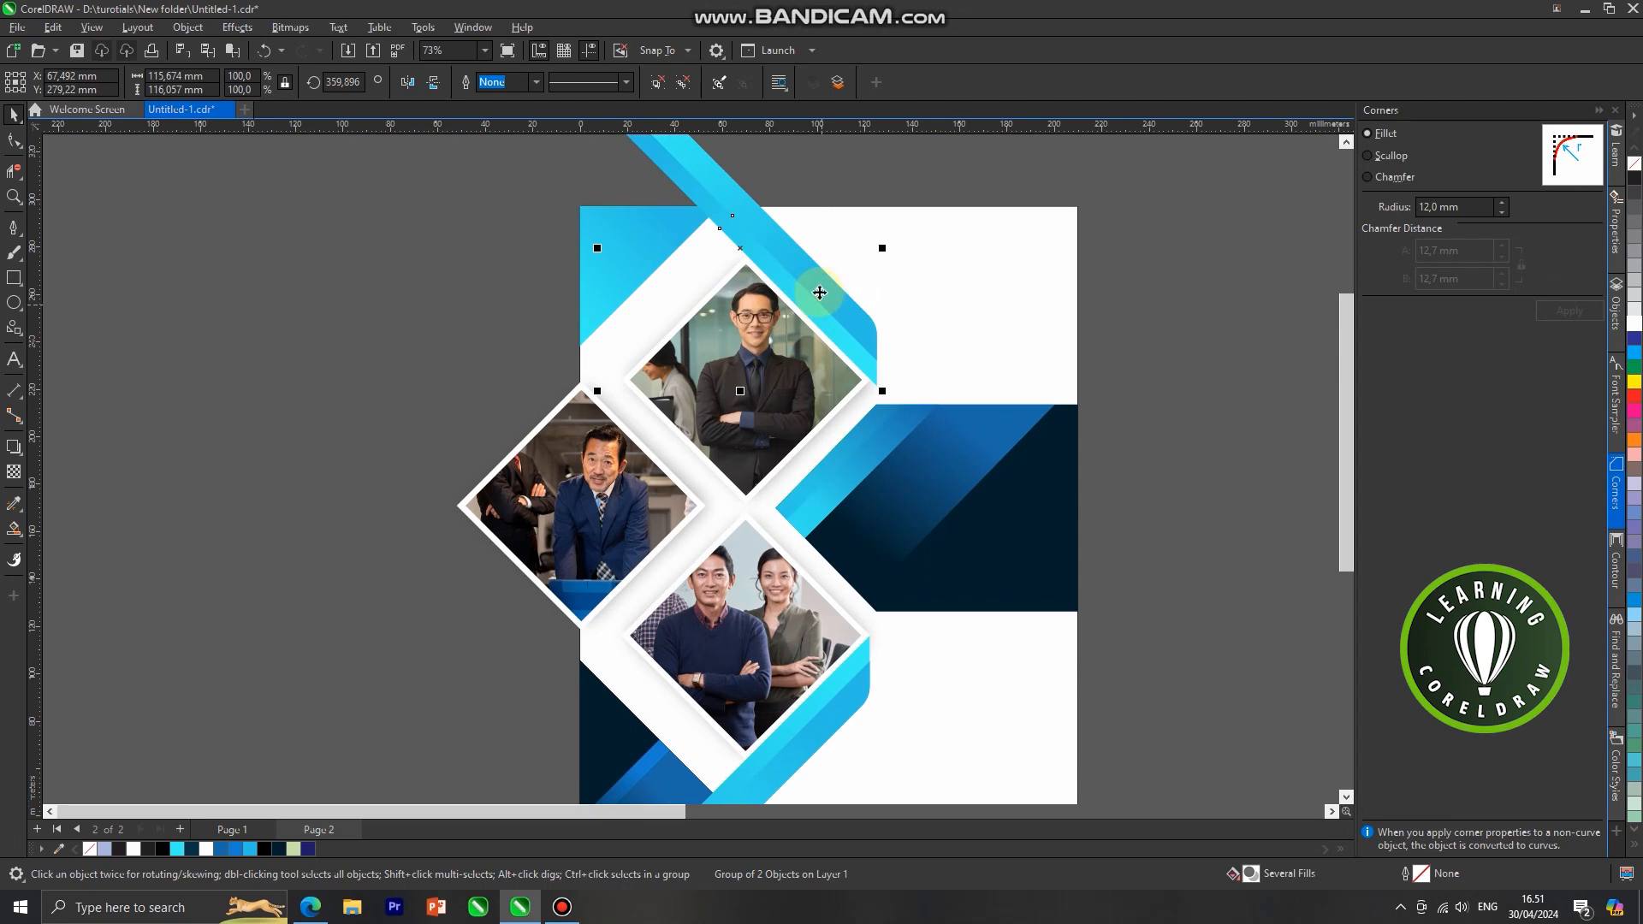
pyautogui.click(1191, 268)
pyautogui.scroll(-2, 839, 370)
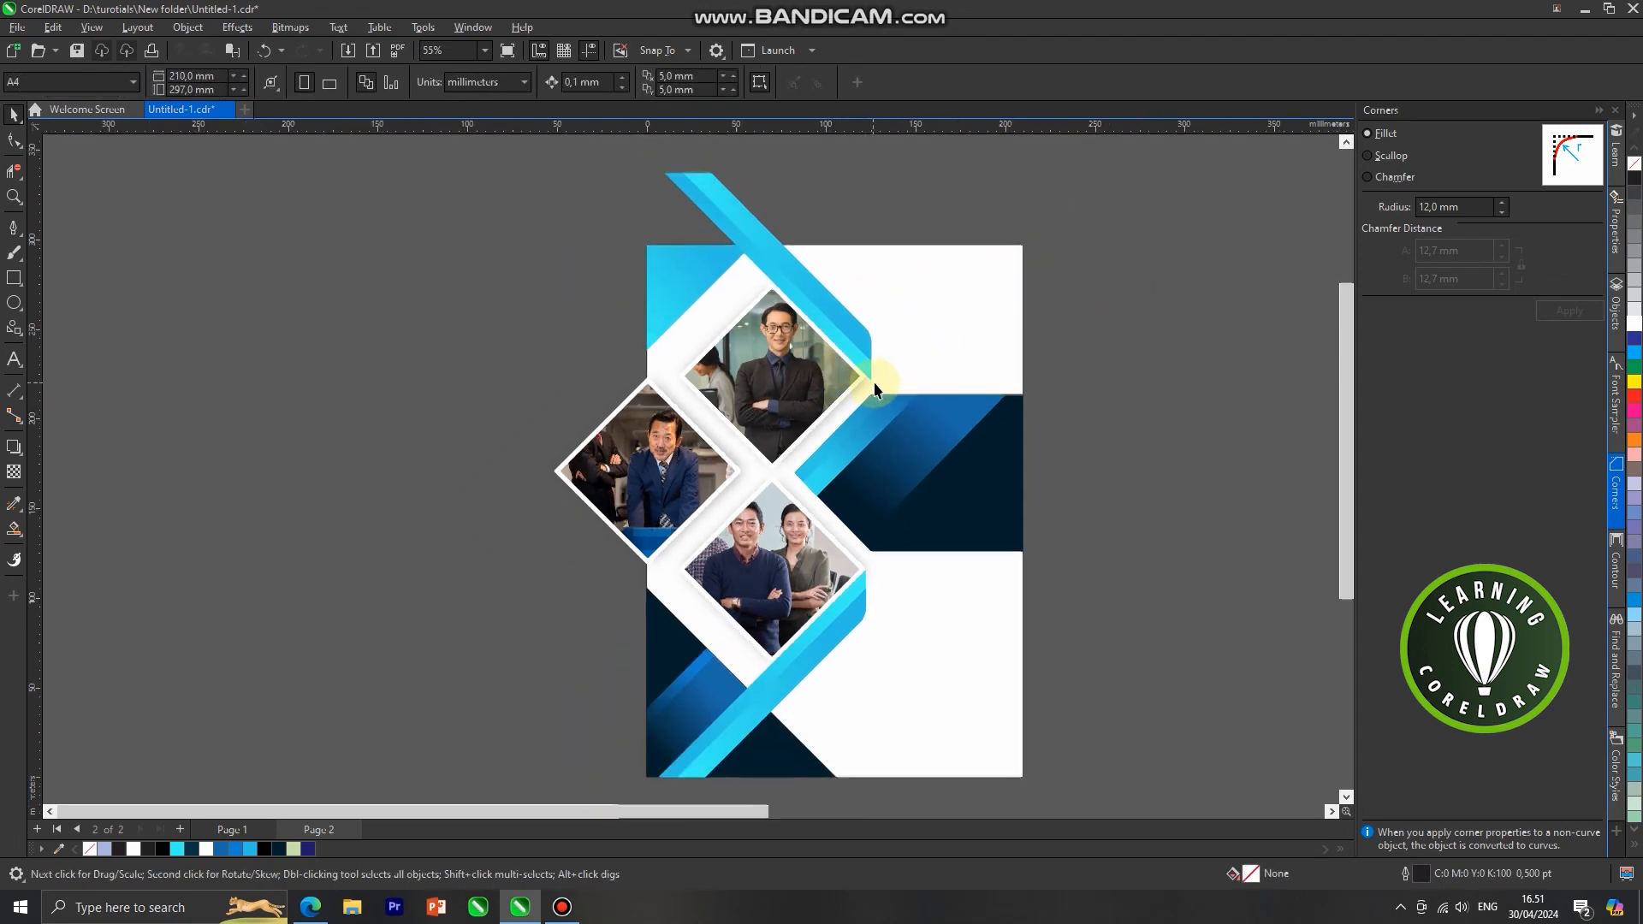
# - Fine-tune the band's position so its lower tip meets the right corner of the upper diamond's white frame
pyautogui.scroll(5, 864, 371)
pyautogui.click(864, 371)
pyautogui.scroll(2, 864, 372)
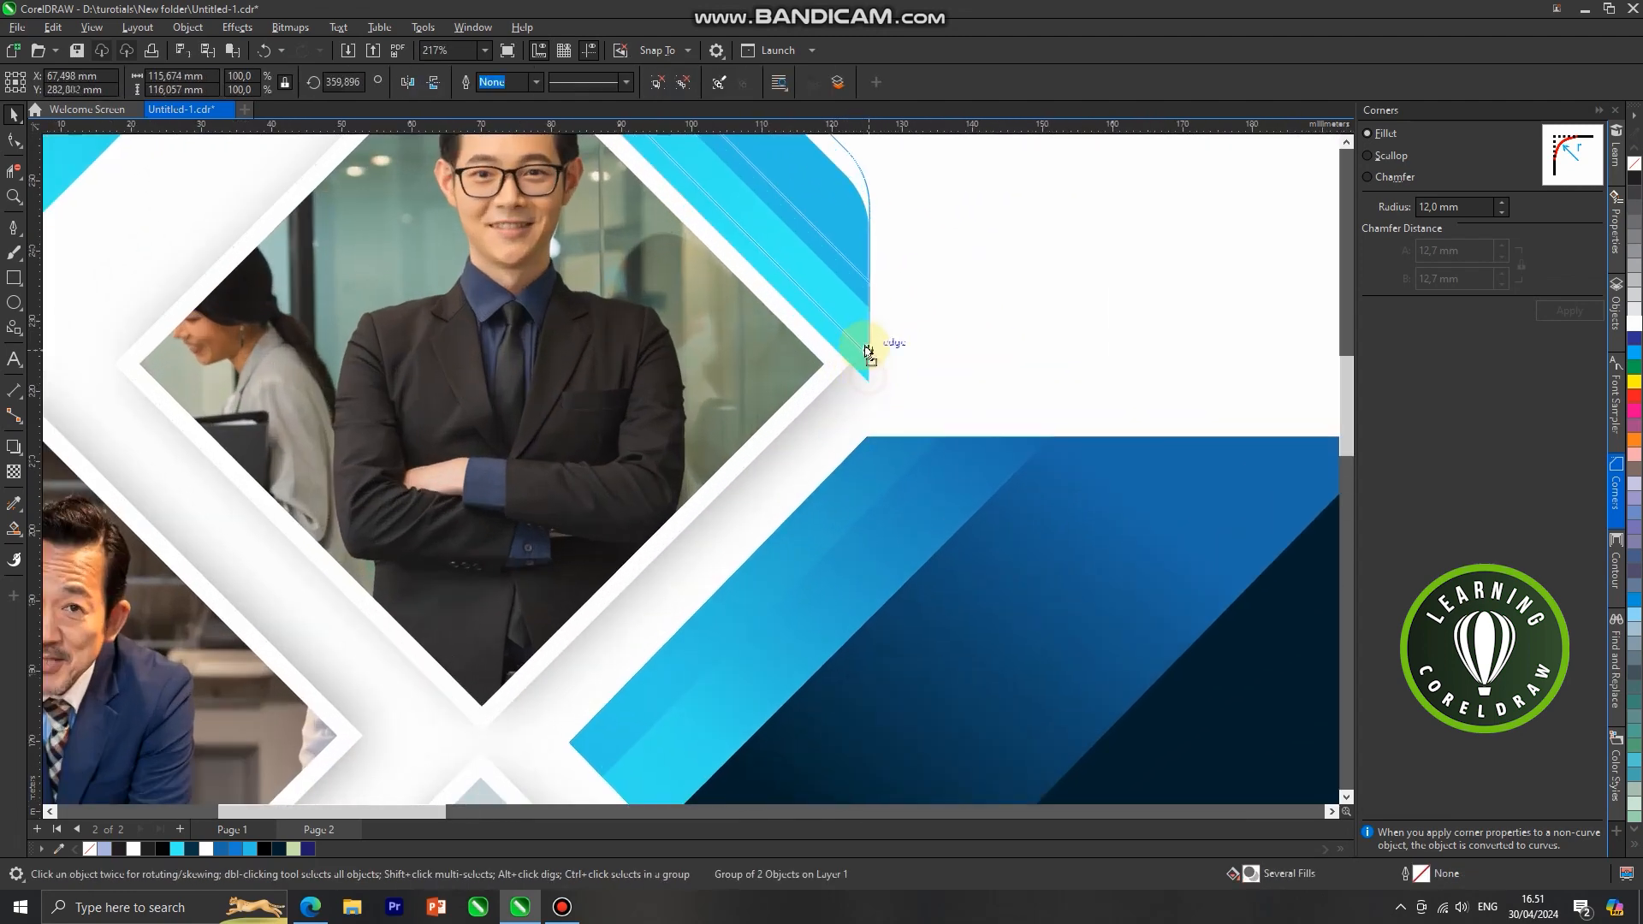
pyautogui.moveTo(863, 345); pyautogui.dragTo(853, 367)
pyautogui.scroll(2, 852, 371)
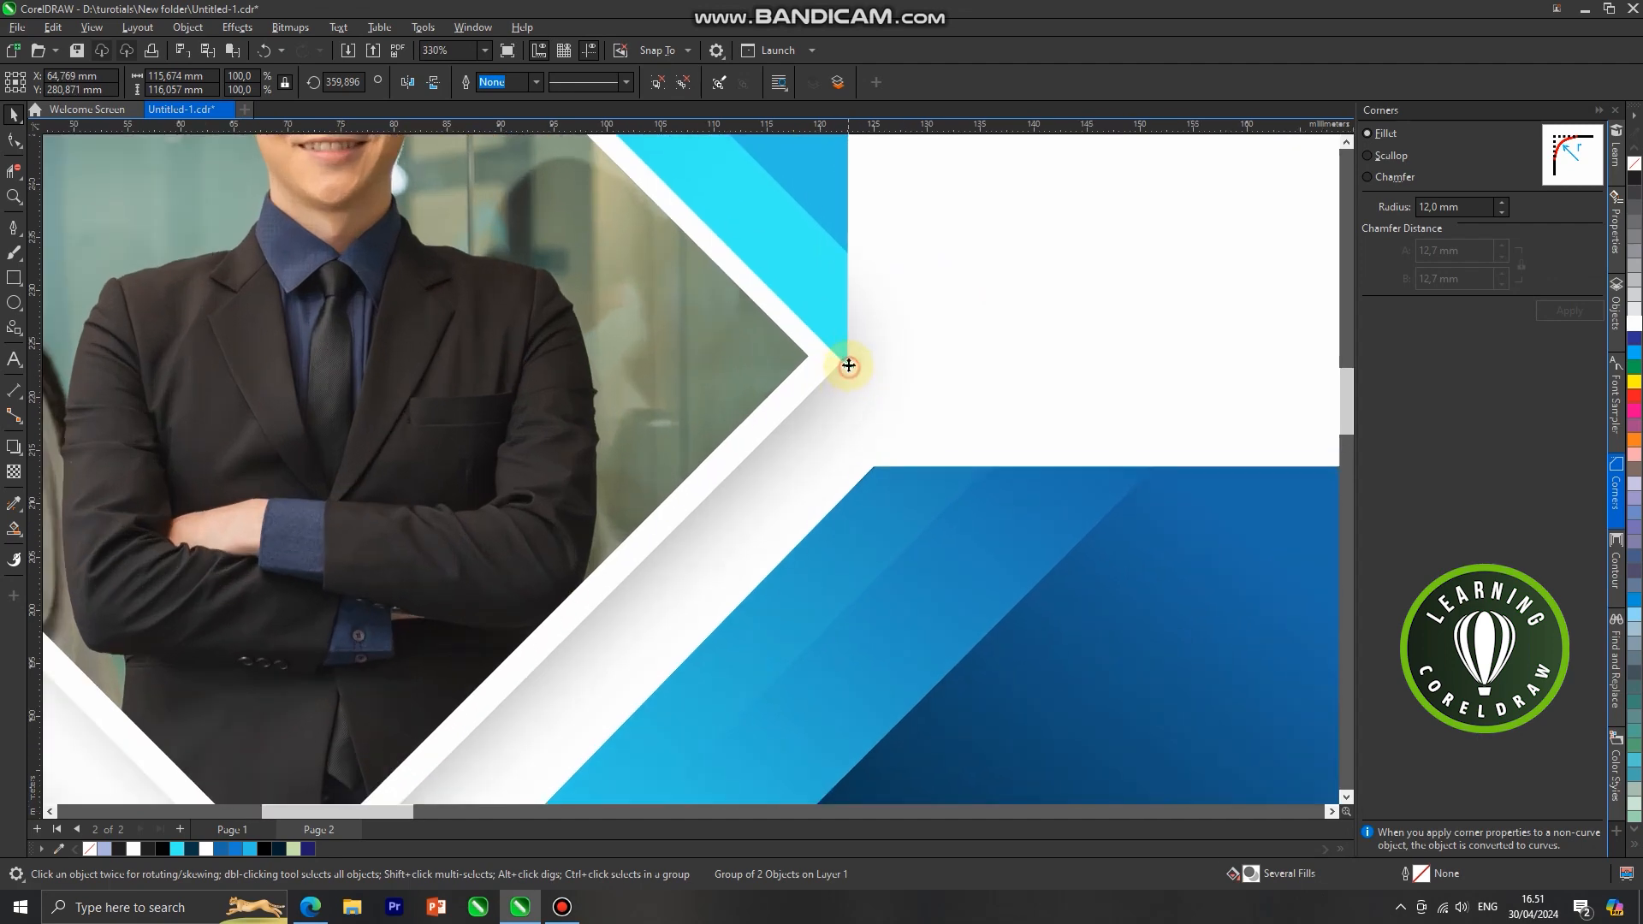
pyautogui.scroll(-8, 854, 407)
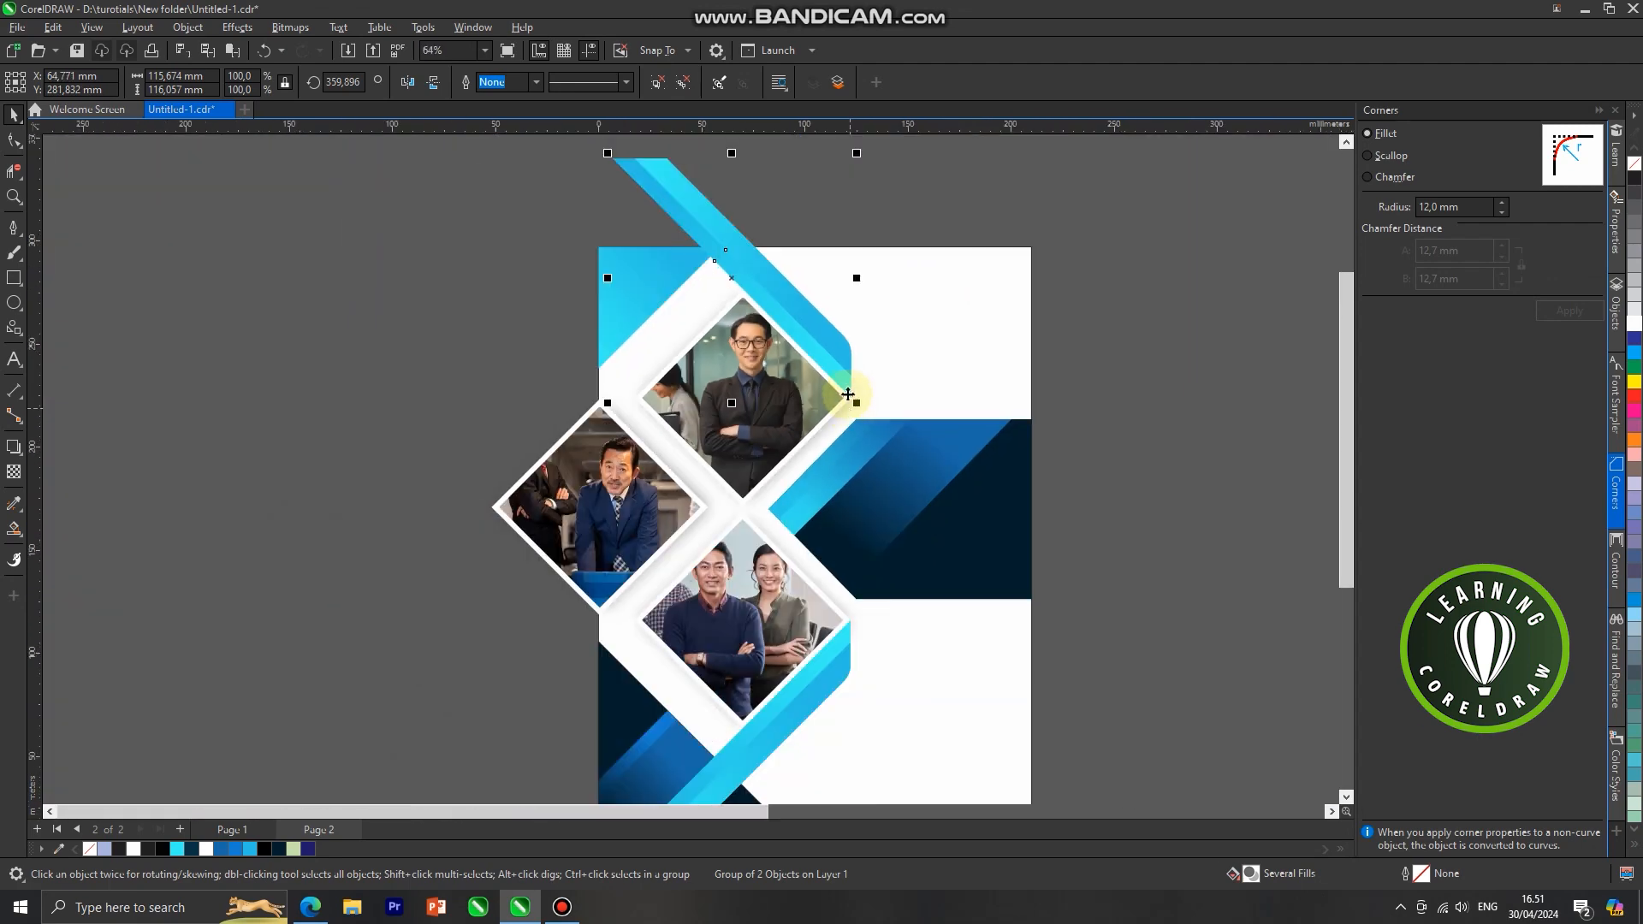
# - Order the upper cyan band group in front of the white page rectangle
pyautogui.rightClick(822, 330)
pyautogui.moveTo(897, 485)
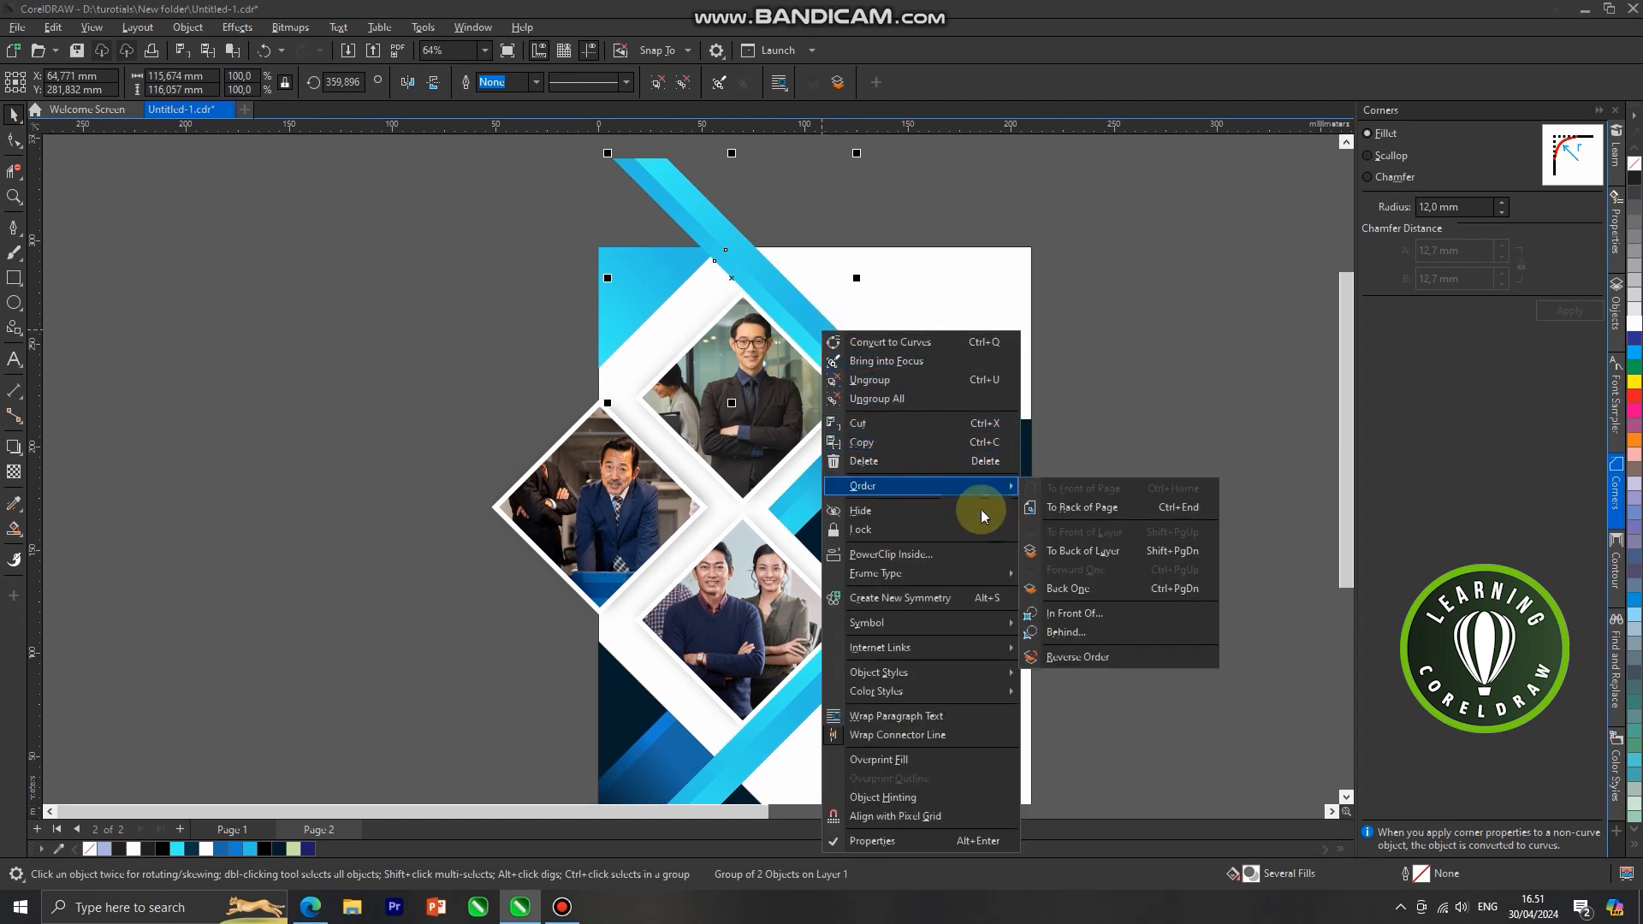
pyautogui.click(1054, 610)
pyautogui.click(929, 344)
pyautogui.click(1110, 370)
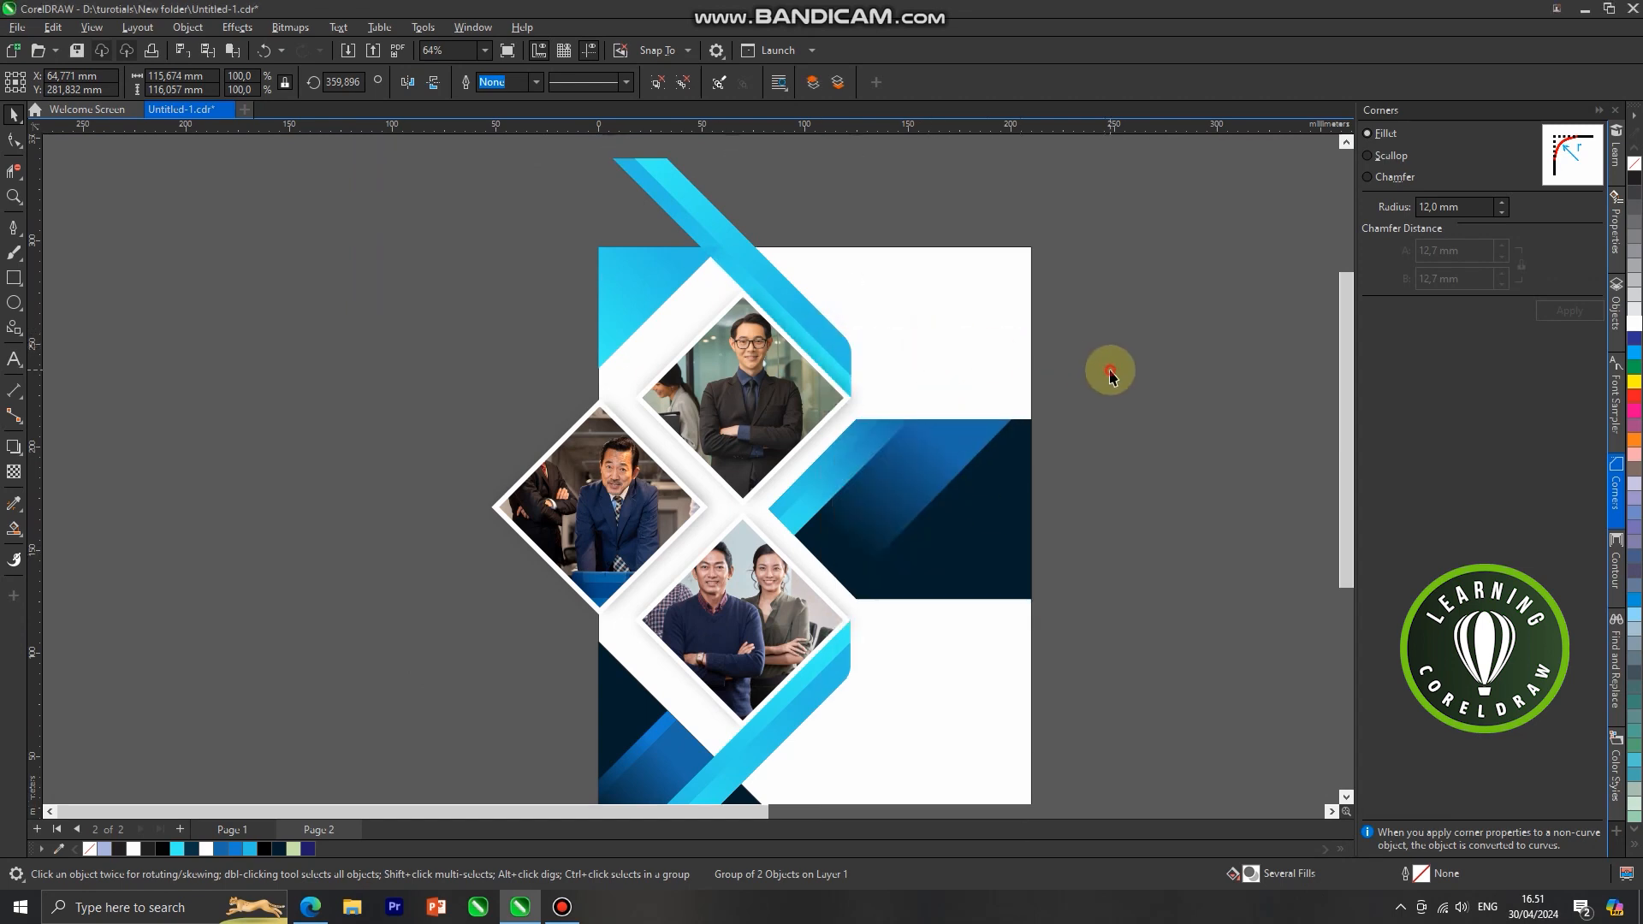
# - Try to order the lower cyan band group behind the lower photo diamond, and undo the change
pyautogui.scroll(-1, 1097, 371)
pyautogui.scroll(1, 865, 616)
pyautogui.click(882, 609)
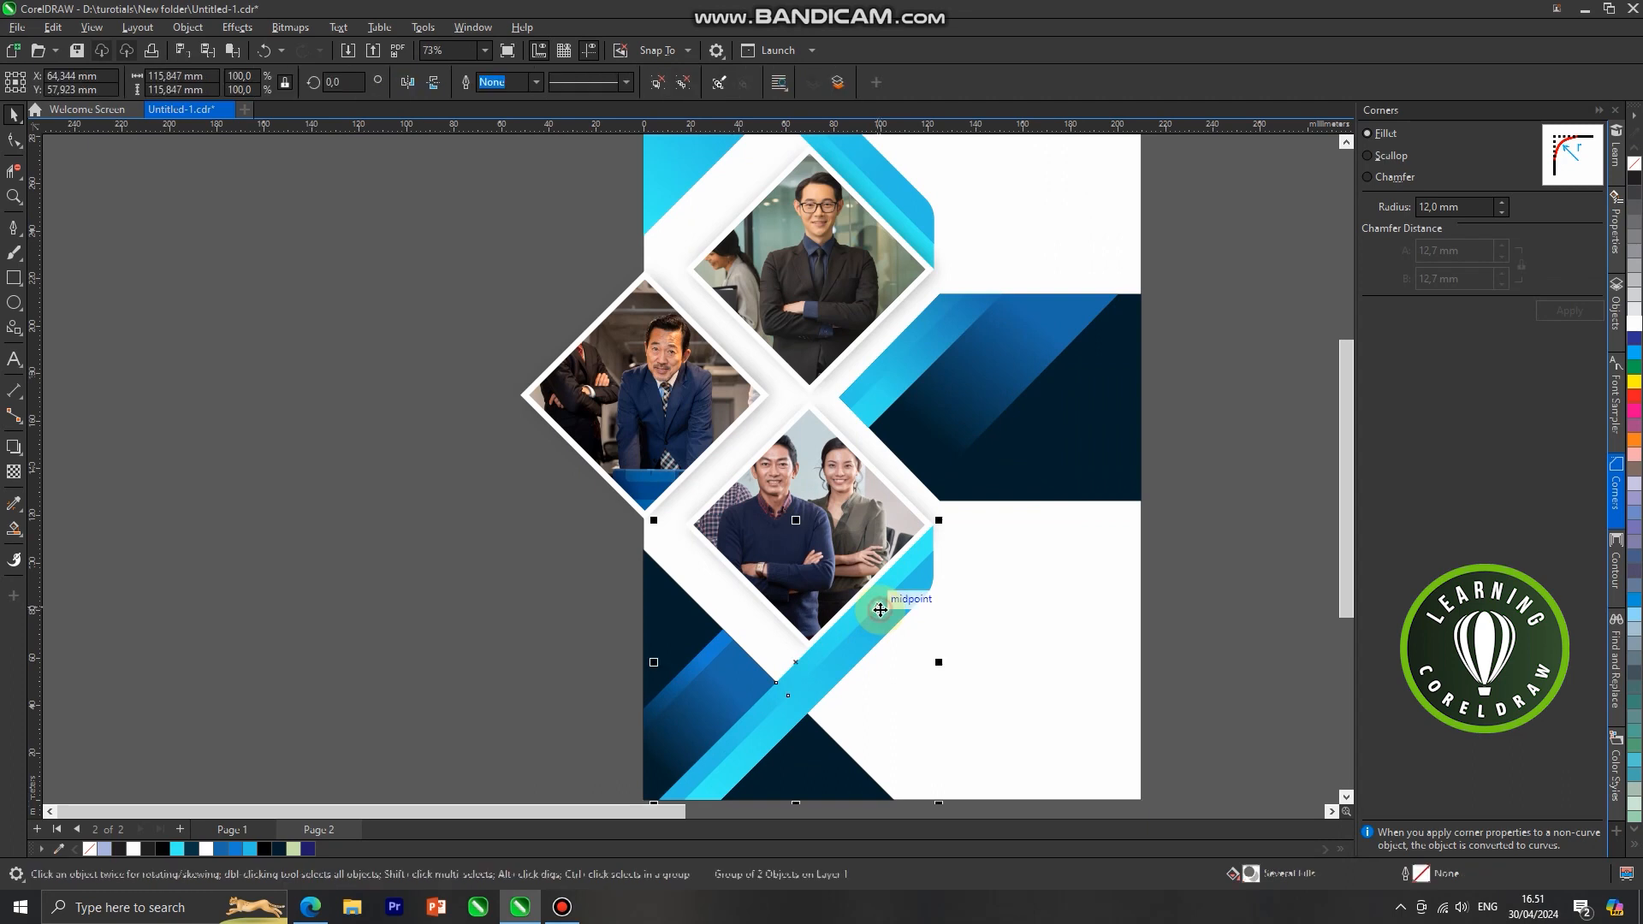
pyautogui.rightClick(882, 614)
pyautogui.moveTo(945, 242)
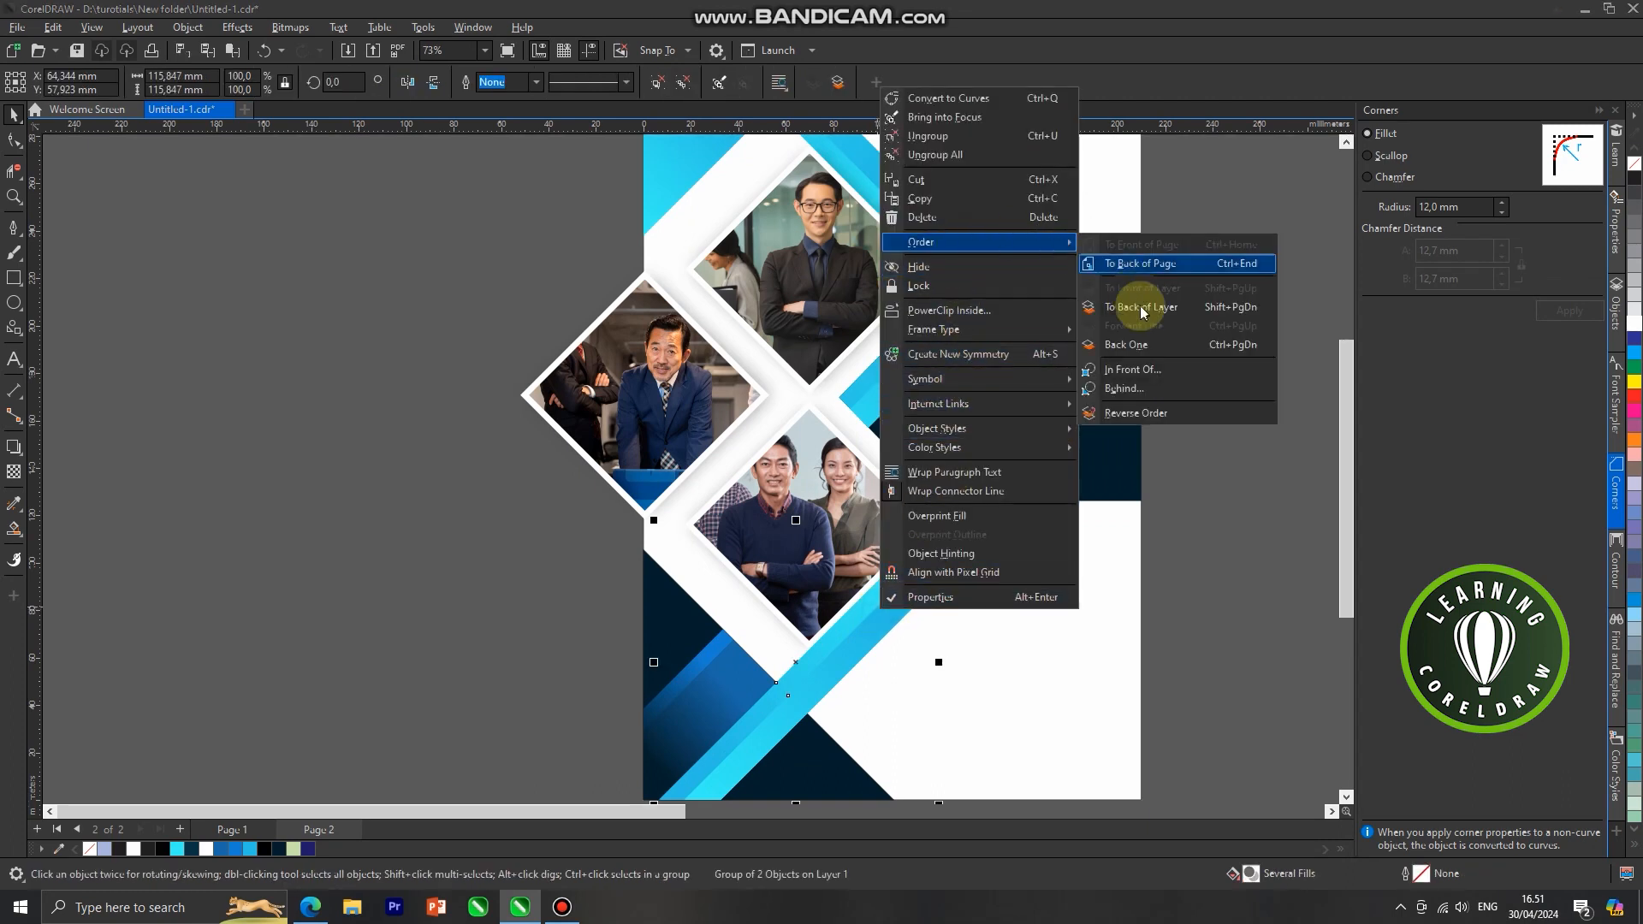
pyautogui.click(1131, 390)
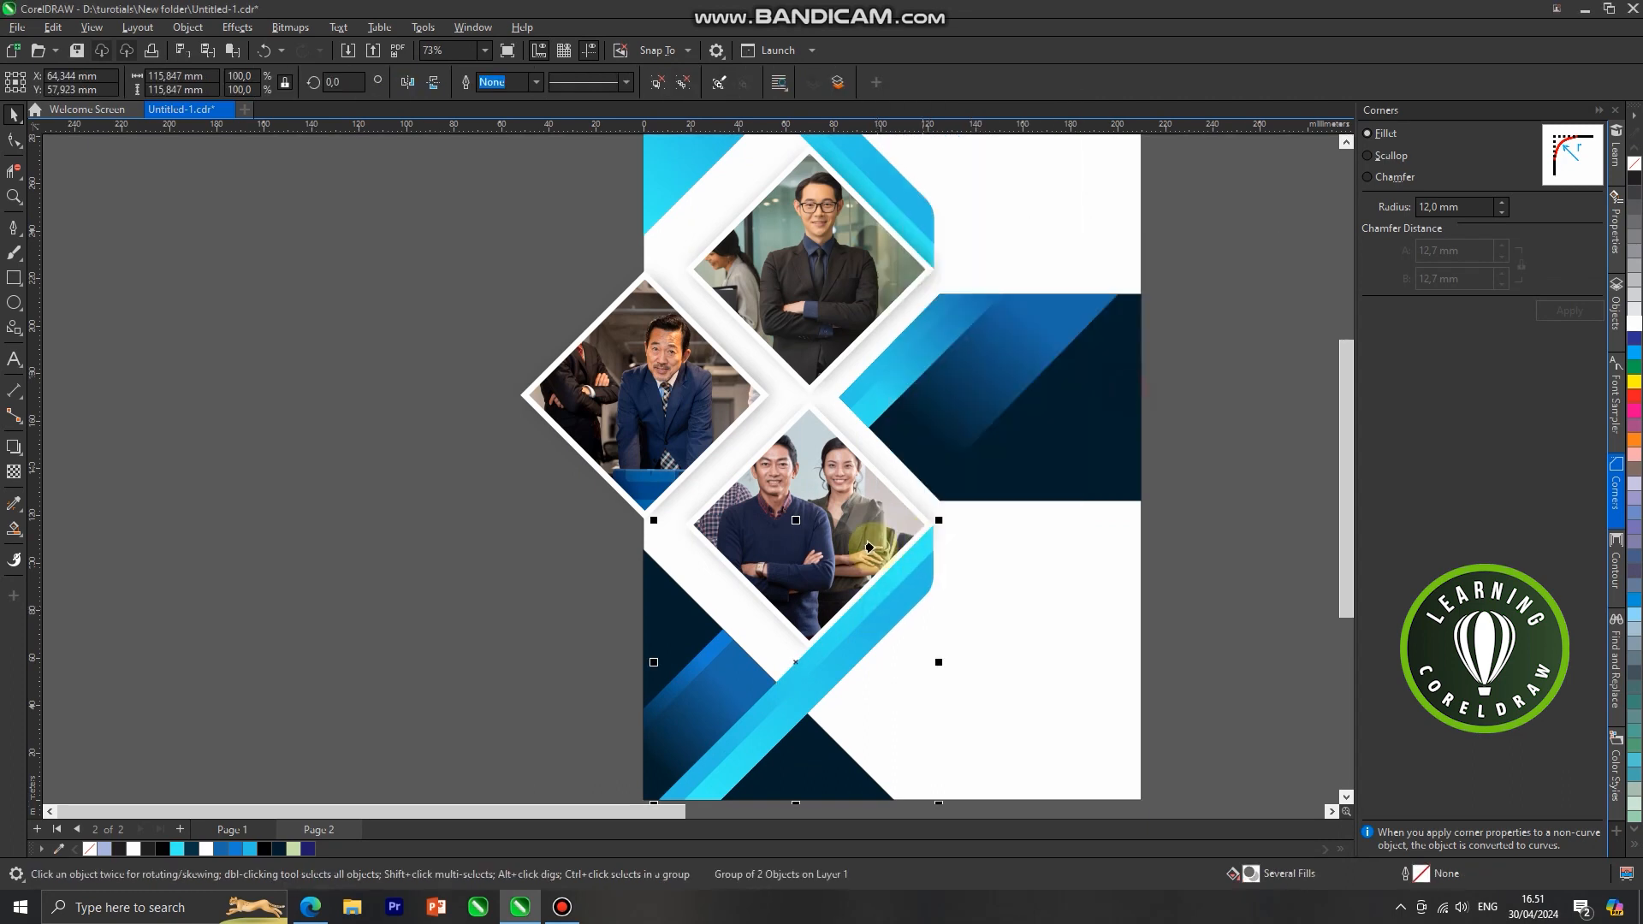
pyautogui.click(999, 587)
pyautogui.scroll(-2, 865, 466)
pyautogui.click(800, 667)
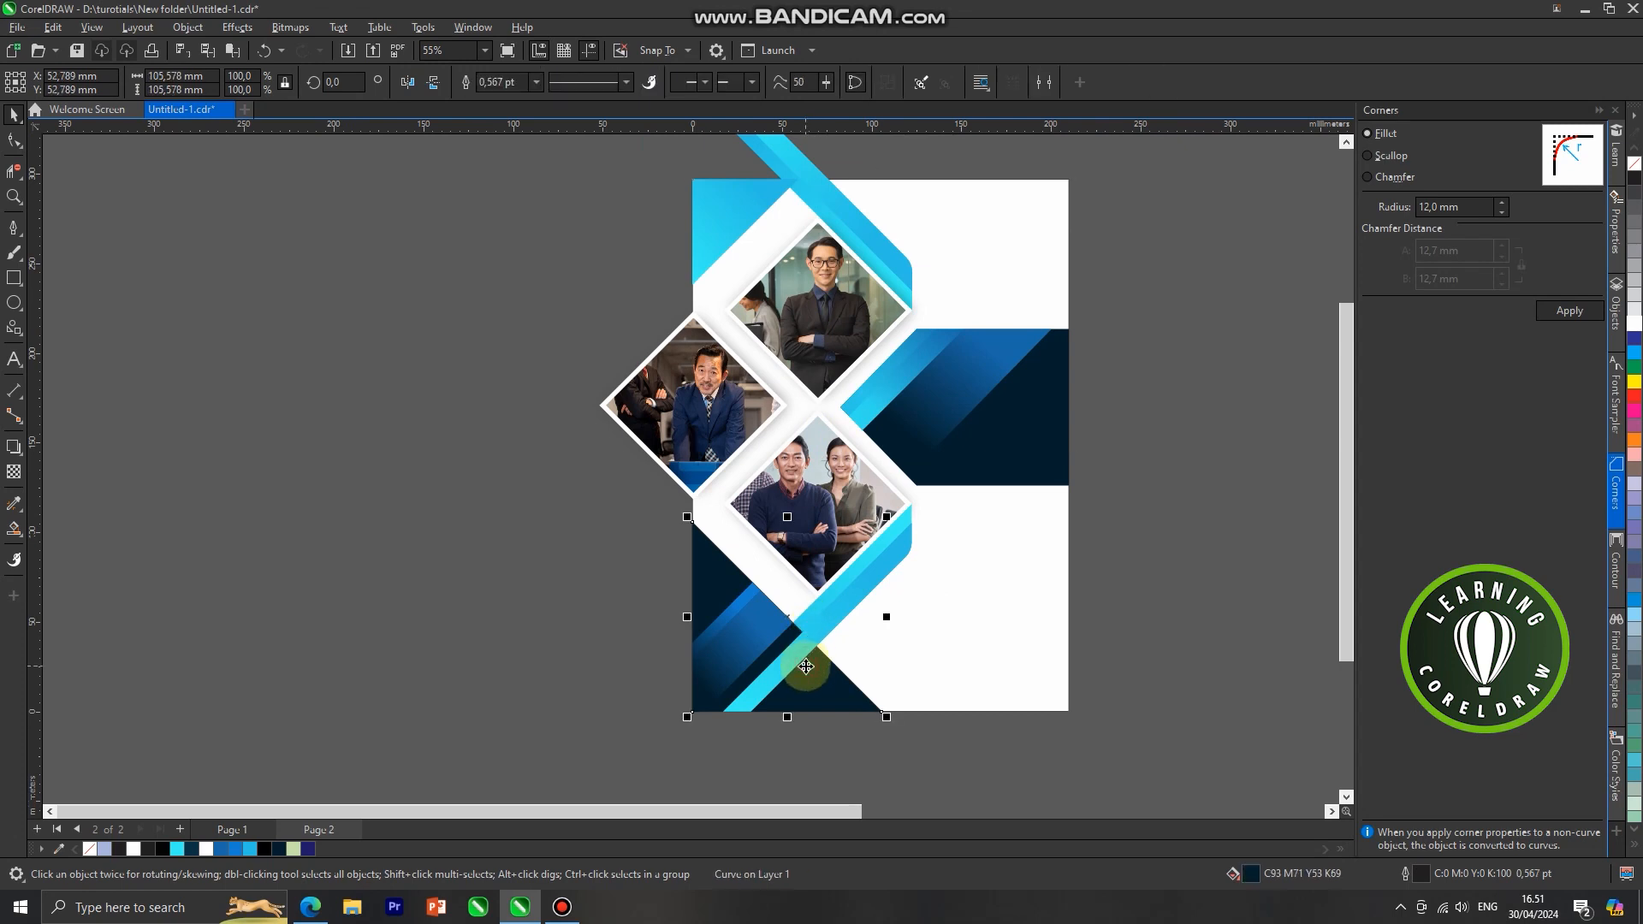
pyautogui.hotkey('ctrl', 'z')
pyautogui.moveTo(914, 576); pyautogui.dragTo(1078, 551)
pyautogui.hotkey('ctrl', 'z')
pyautogui.hotkey('ctrl', 'z')
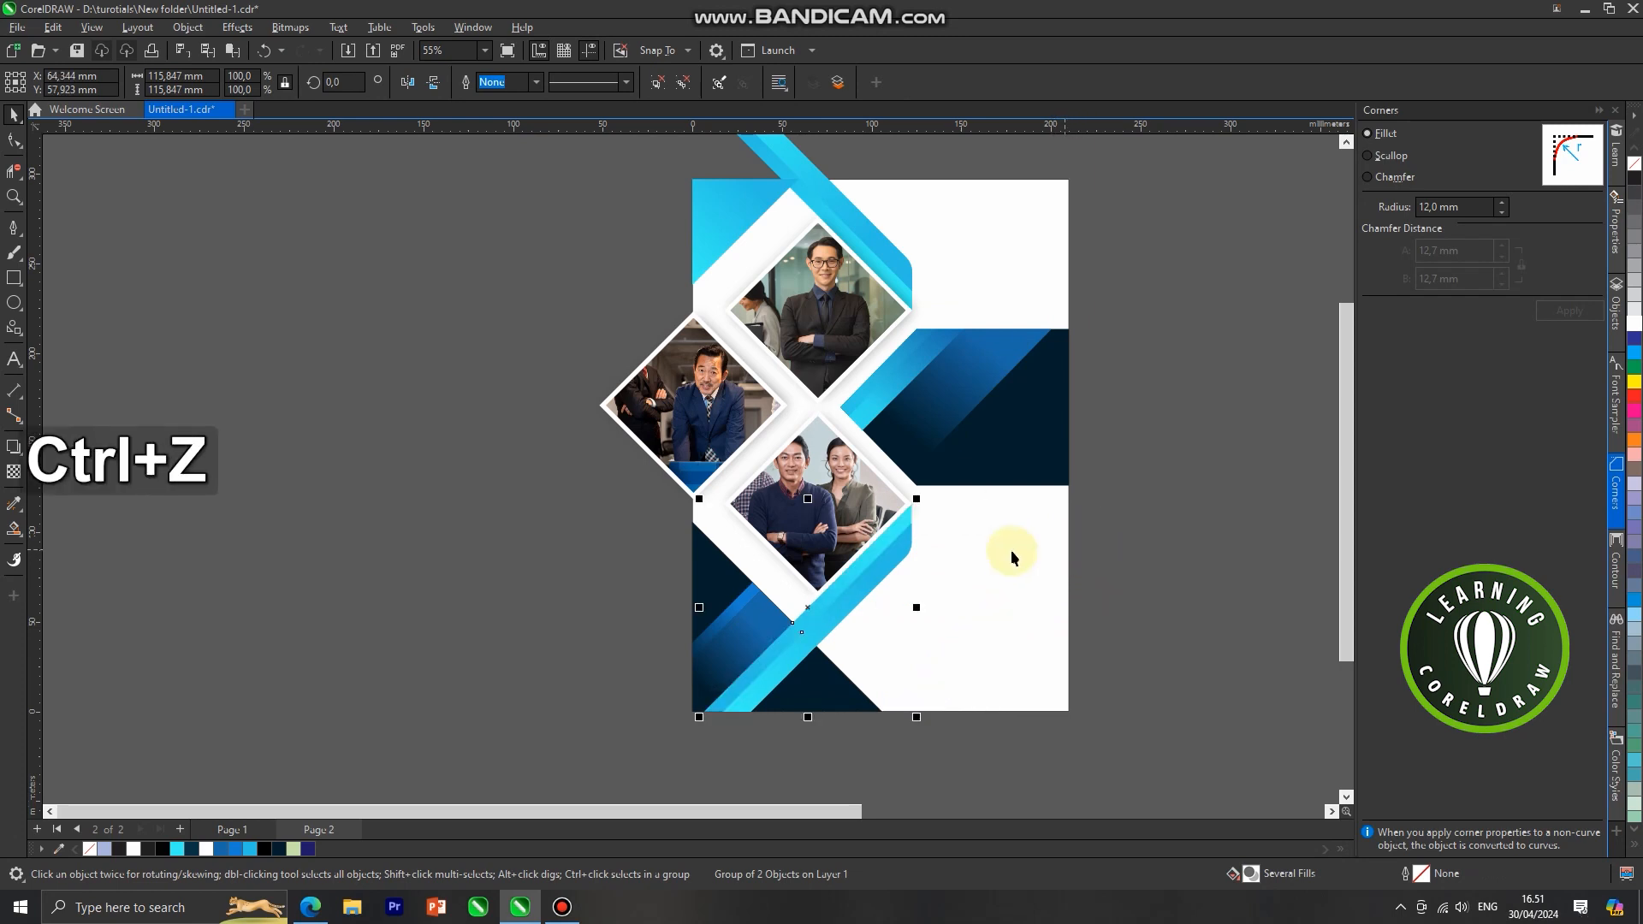
# - Cut the lower cyan band group, delete the duplicate navy corner triangle and paste the band back in place
pyautogui.hotkey('ctrl', 'x')
pyautogui.moveTo(817, 671); pyautogui.dragTo(1174, 663)
pyautogui.press('Delete')
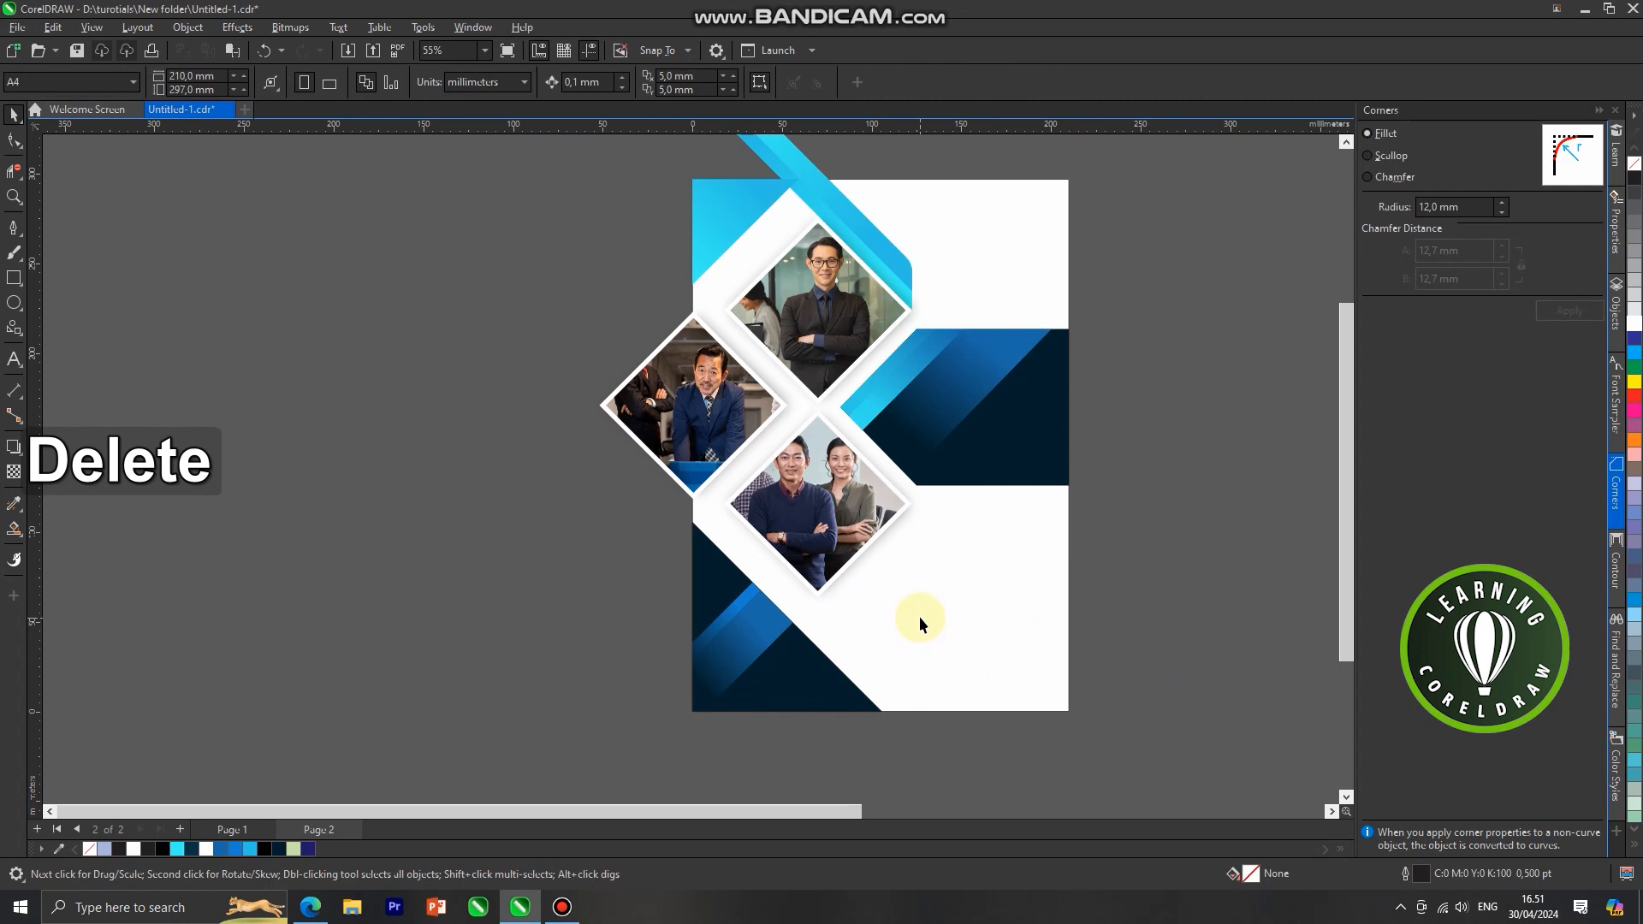
pyautogui.hotkey('ctrl', 'v')
# - Try ordering the pasted lower cyan band behind the lower photo diamond again, and undo that reordering
pyautogui.scroll(2, 876, 597)
pyautogui.rightClick(844, 558)
pyautogui.moveTo(932, 192)
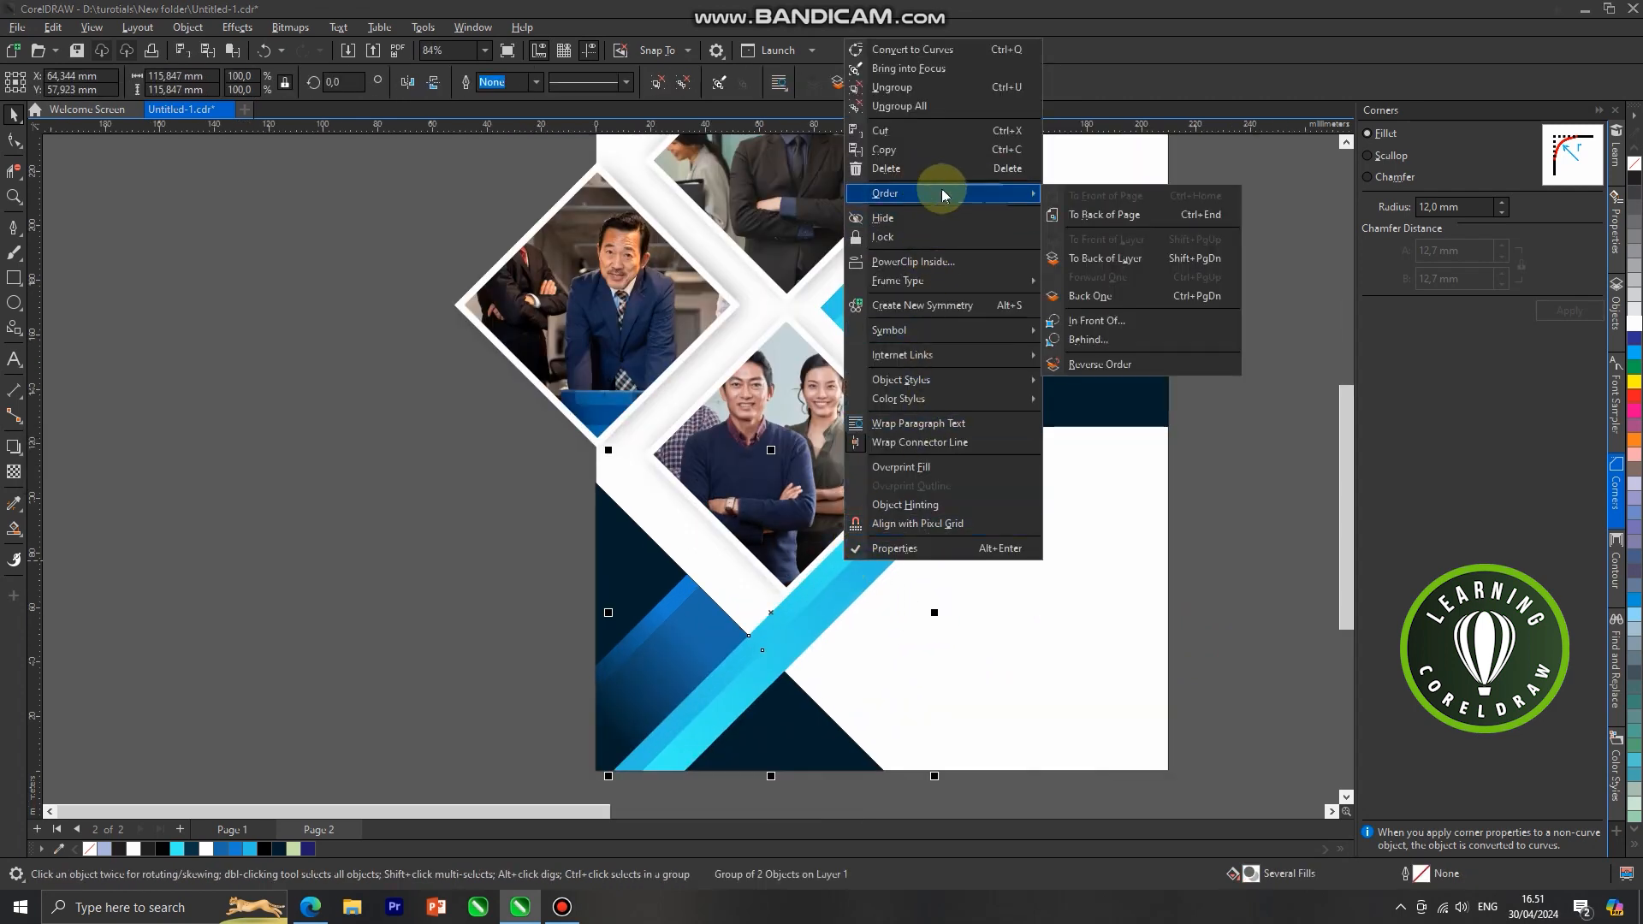
pyautogui.click(1097, 342)
pyautogui.click(826, 435)
pyautogui.scroll(-2, 827, 437)
pyautogui.click(1247, 538)
pyautogui.scroll(2, 836, 501)
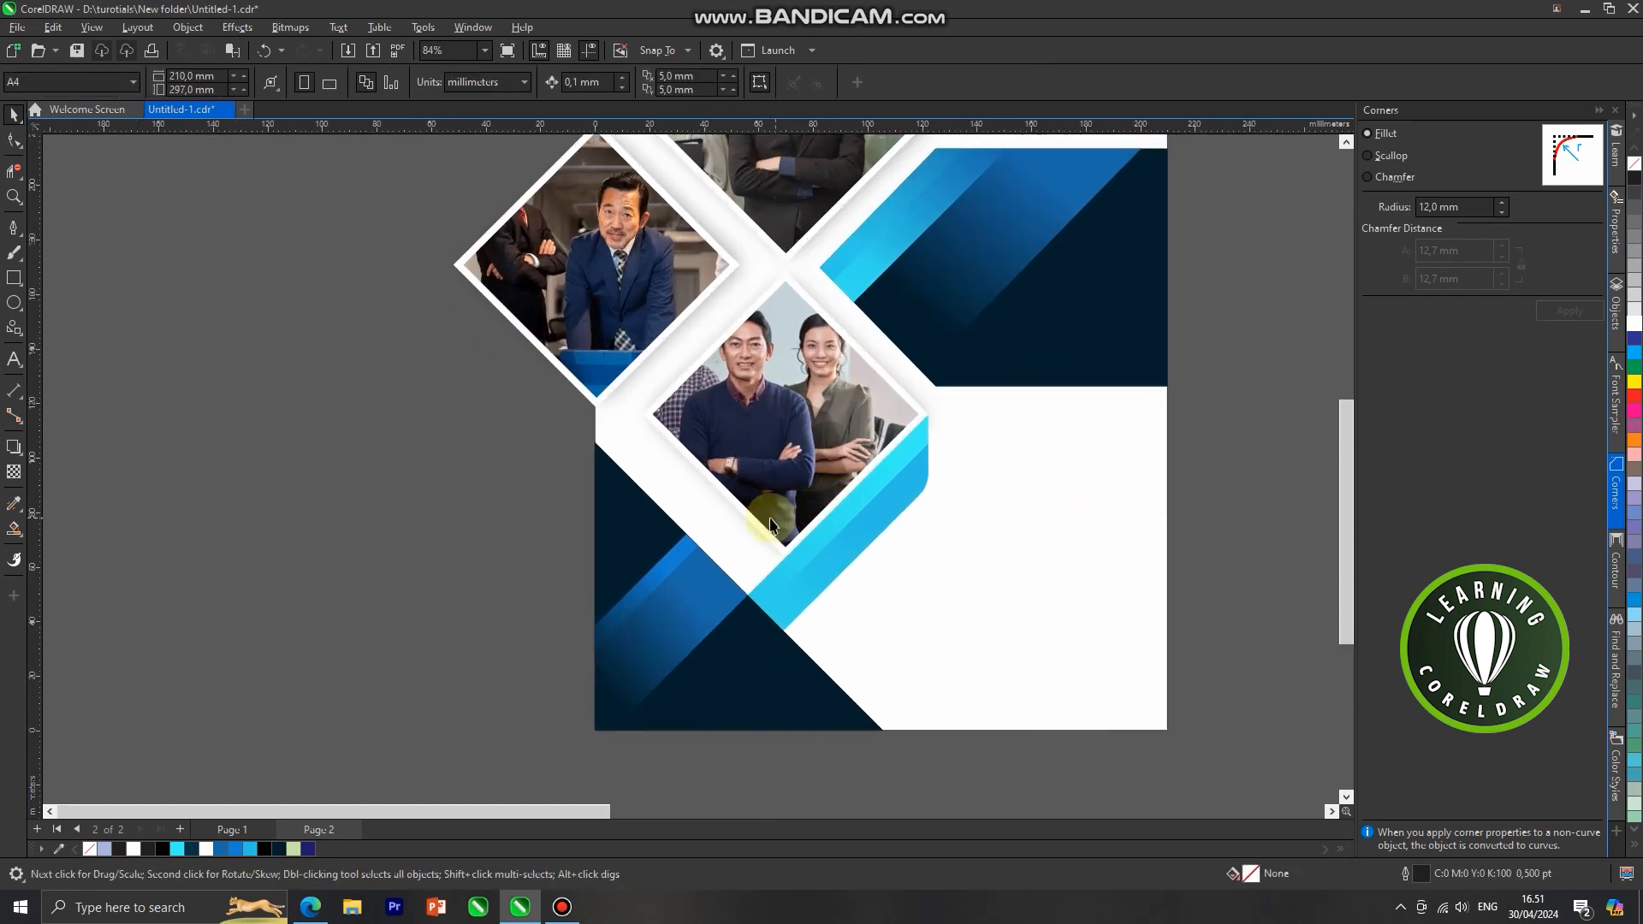
pyautogui.click(746, 523)
pyautogui.hotkey('ctrl', 'z')
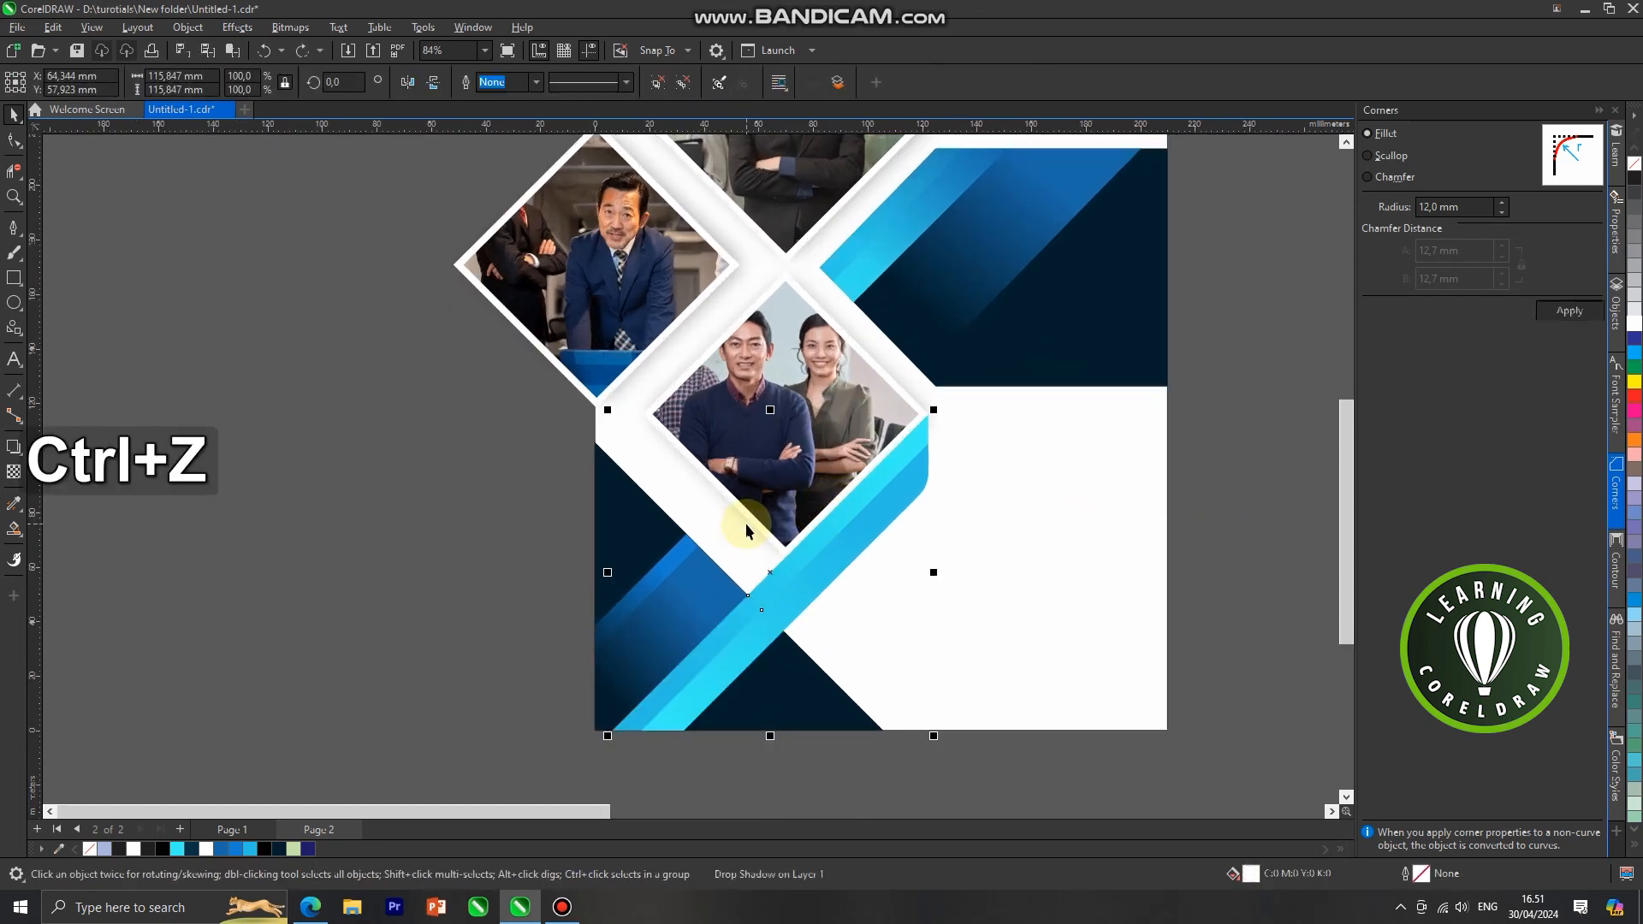
# - Order the lower photo diamond in front of the lower cyan band group
pyautogui.click(972, 513)
pyautogui.click(796, 442)
pyautogui.rightClick(795, 442)
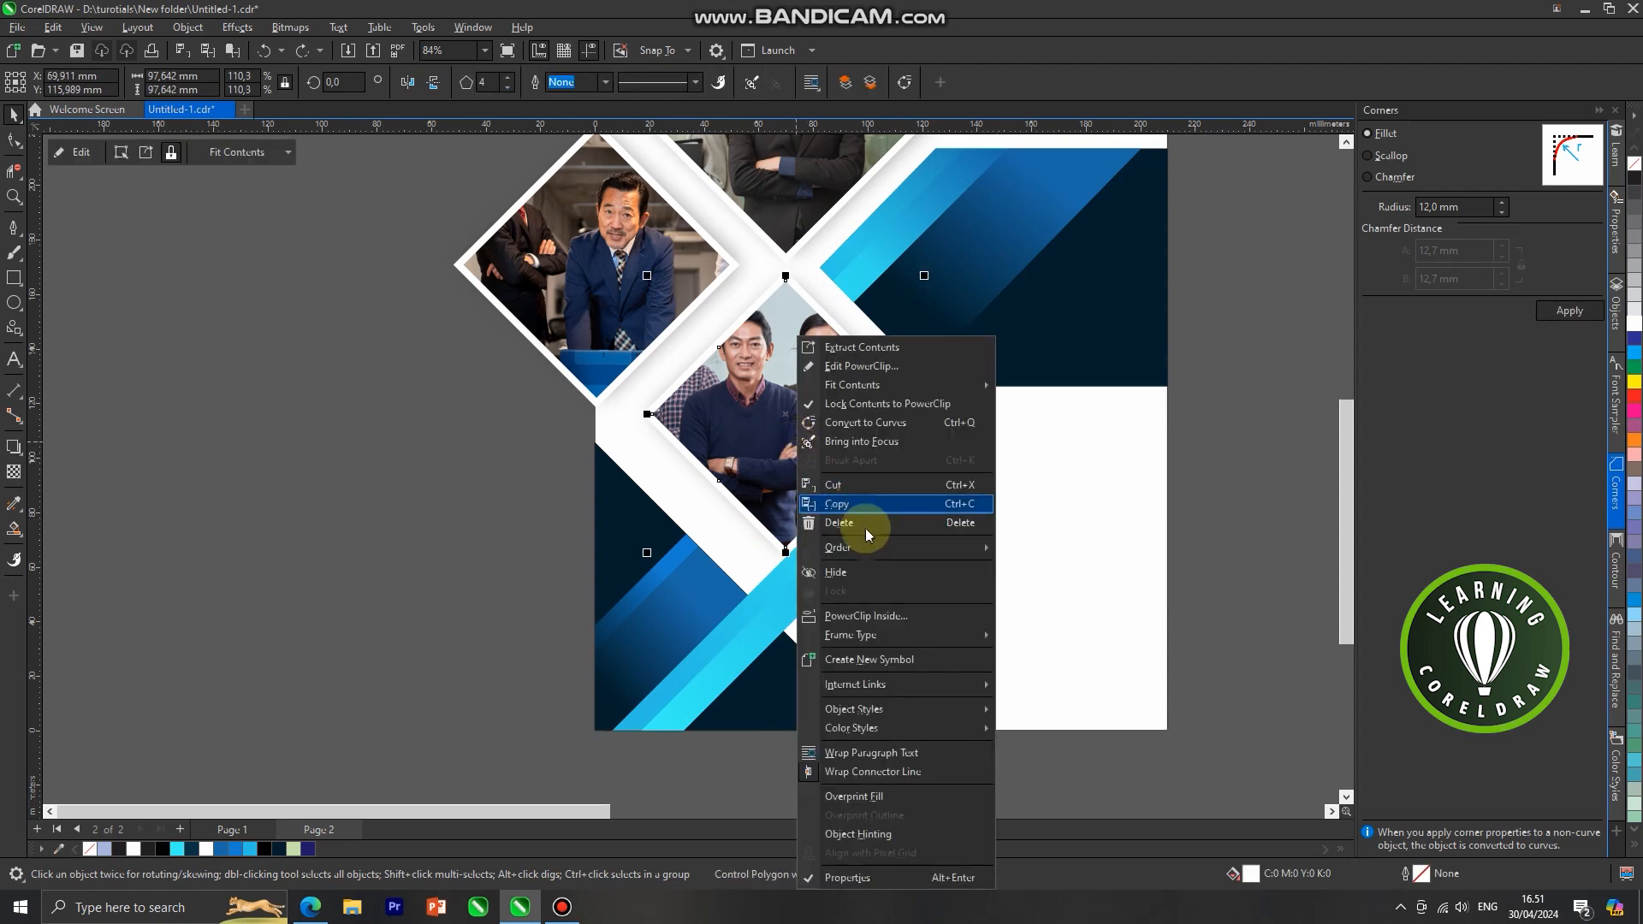
pyautogui.click(1052, 671)
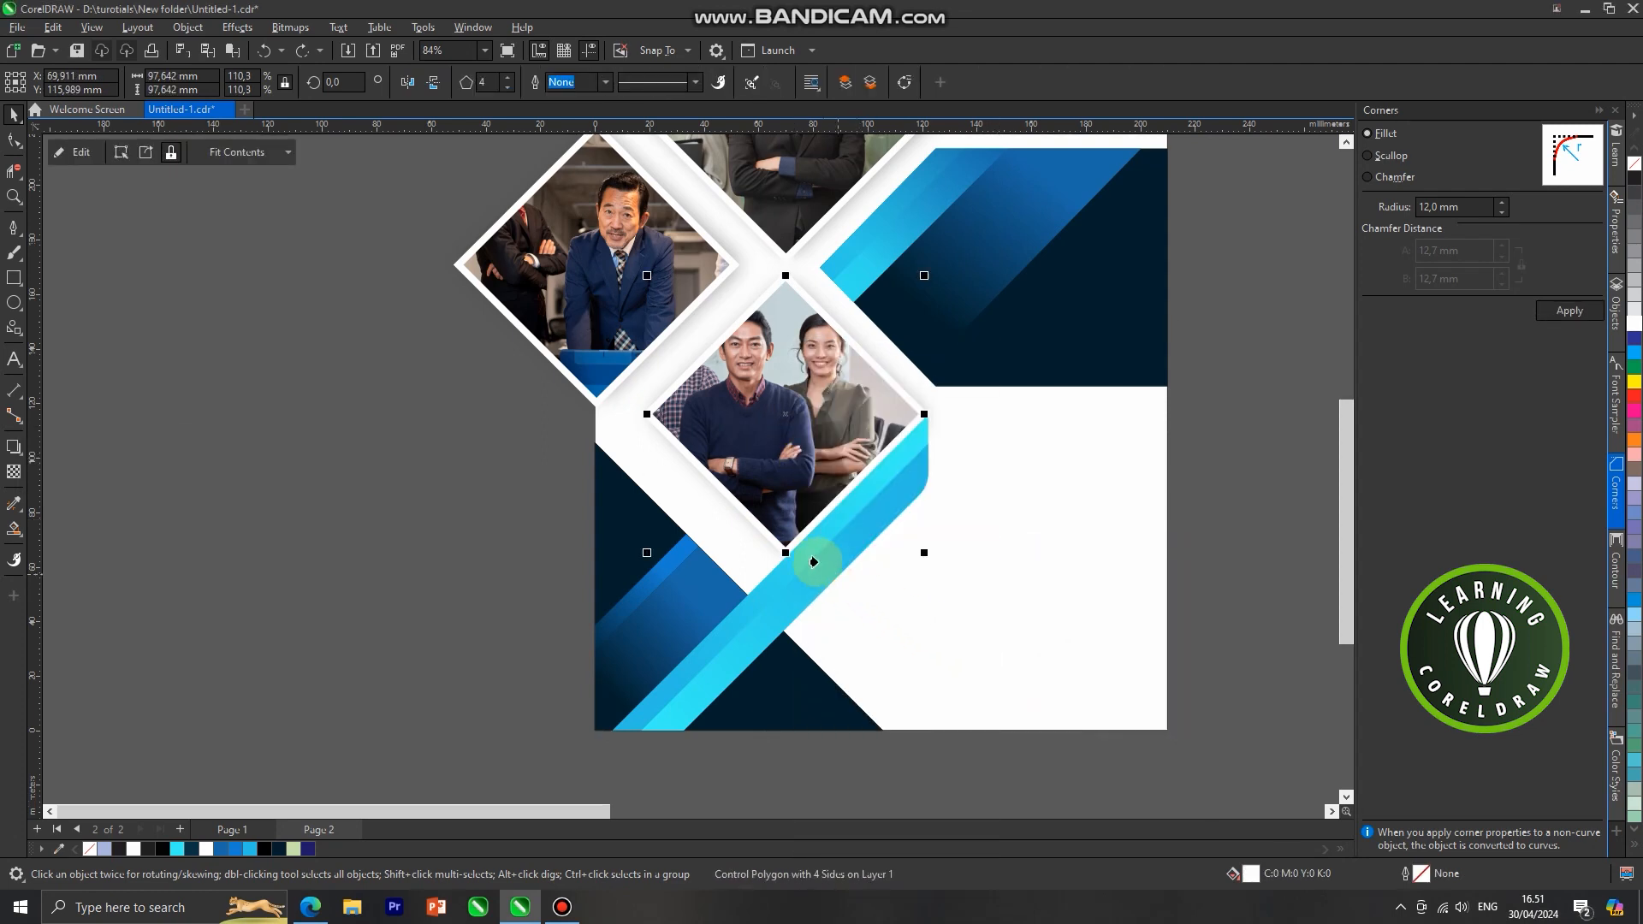
pyautogui.click(804, 555)
pyautogui.click(1037, 559)
pyautogui.scroll(-3, 913, 556)
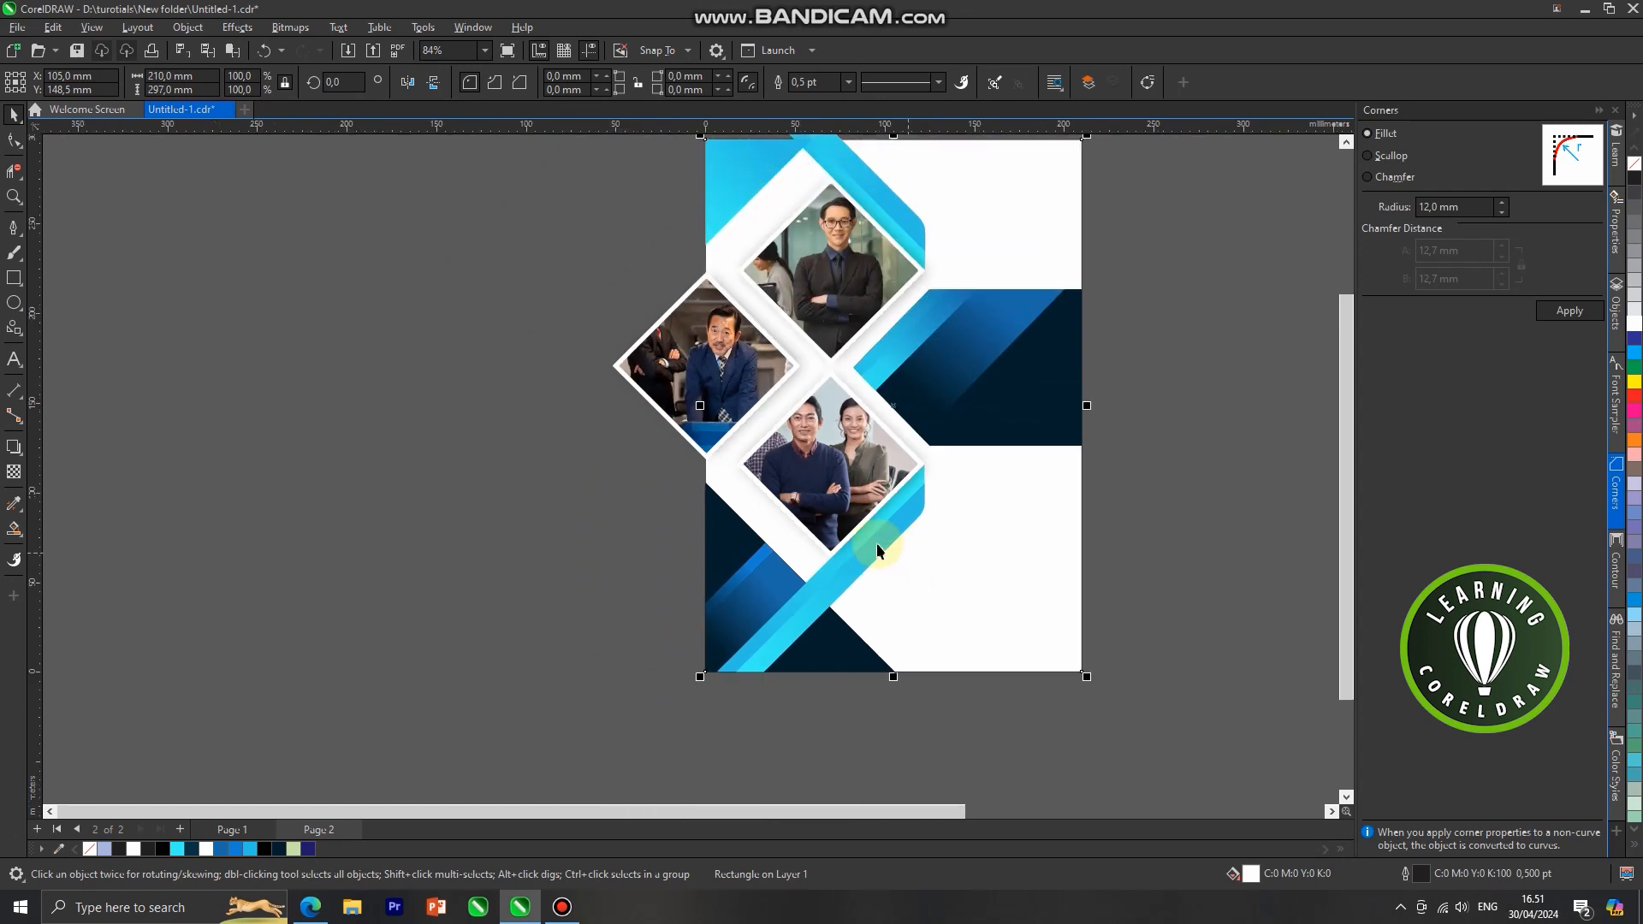
pyautogui.click(578, 548)
# - Try to PowerClip all the layout artwork, selected together with the page rectangle, inside the white page rectangle
pyautogui.scroll(2, 769, 333)
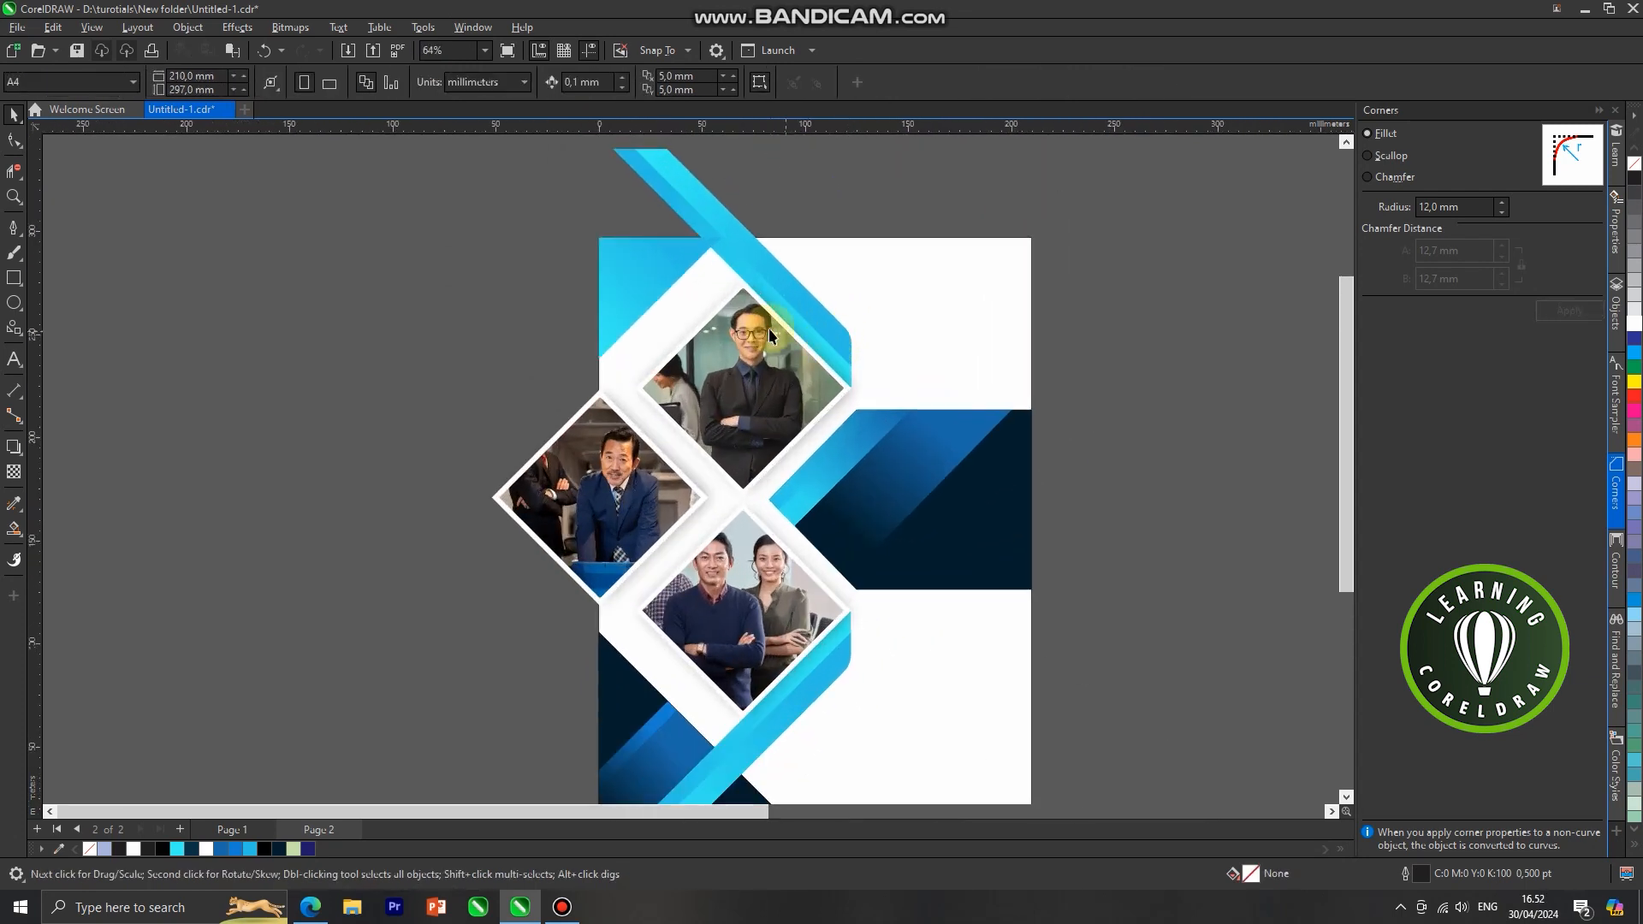
pyautogui.scroll(-3, 817, 330)
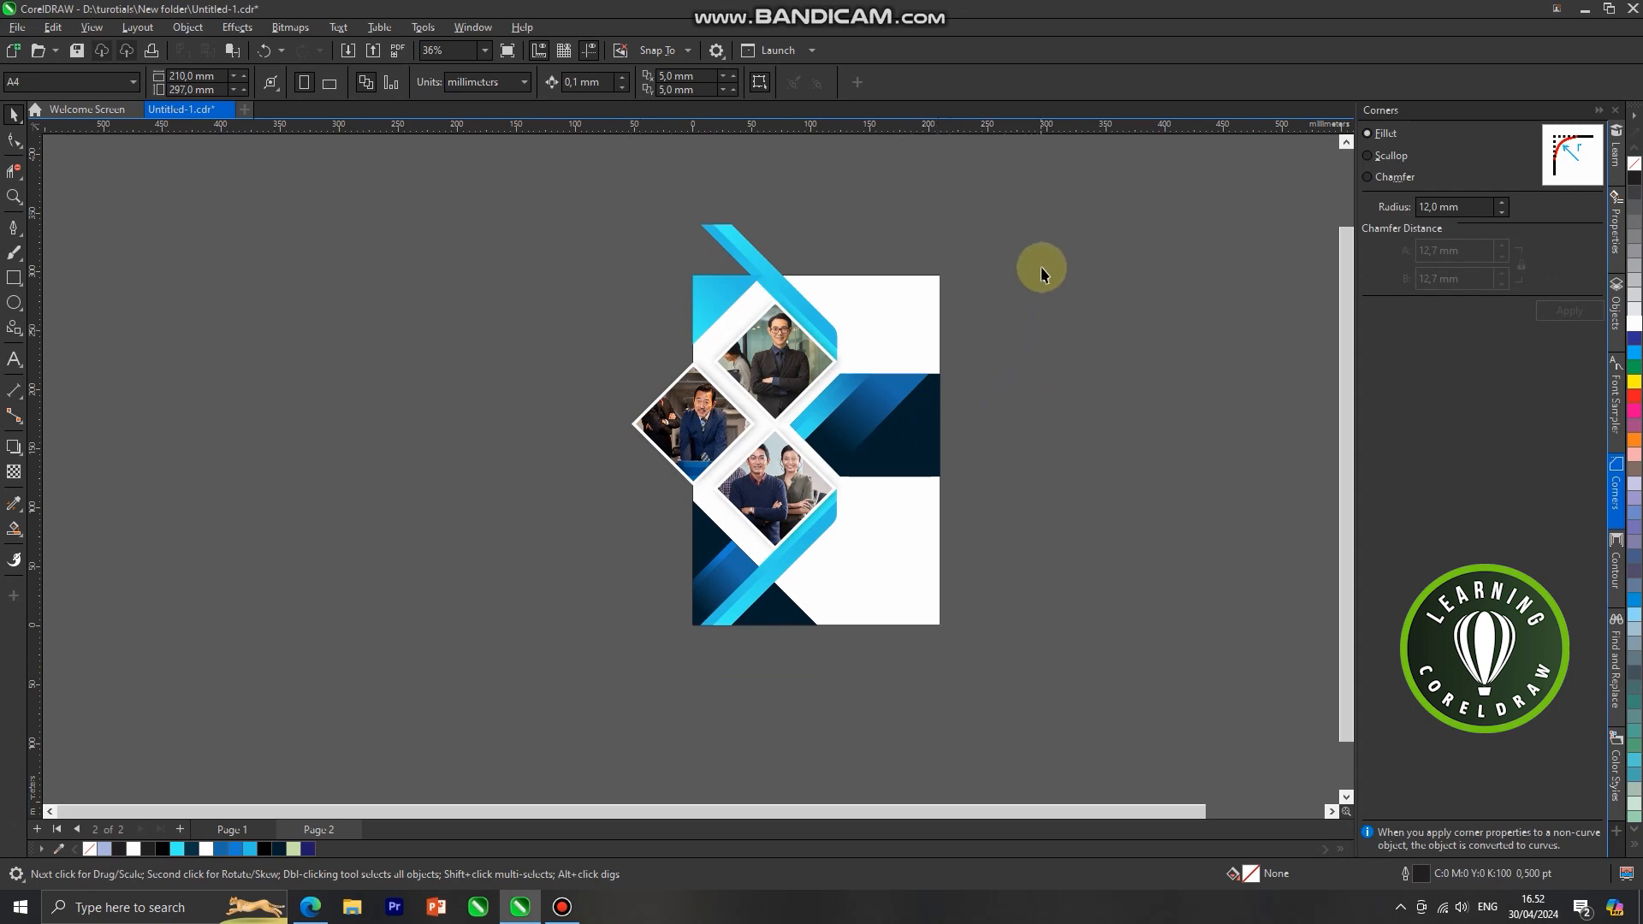
pyautogui.moveTo(1033, 215); pyautogui.dragTo(568, 654)
pyautogui.scroll(1, 787, 347)
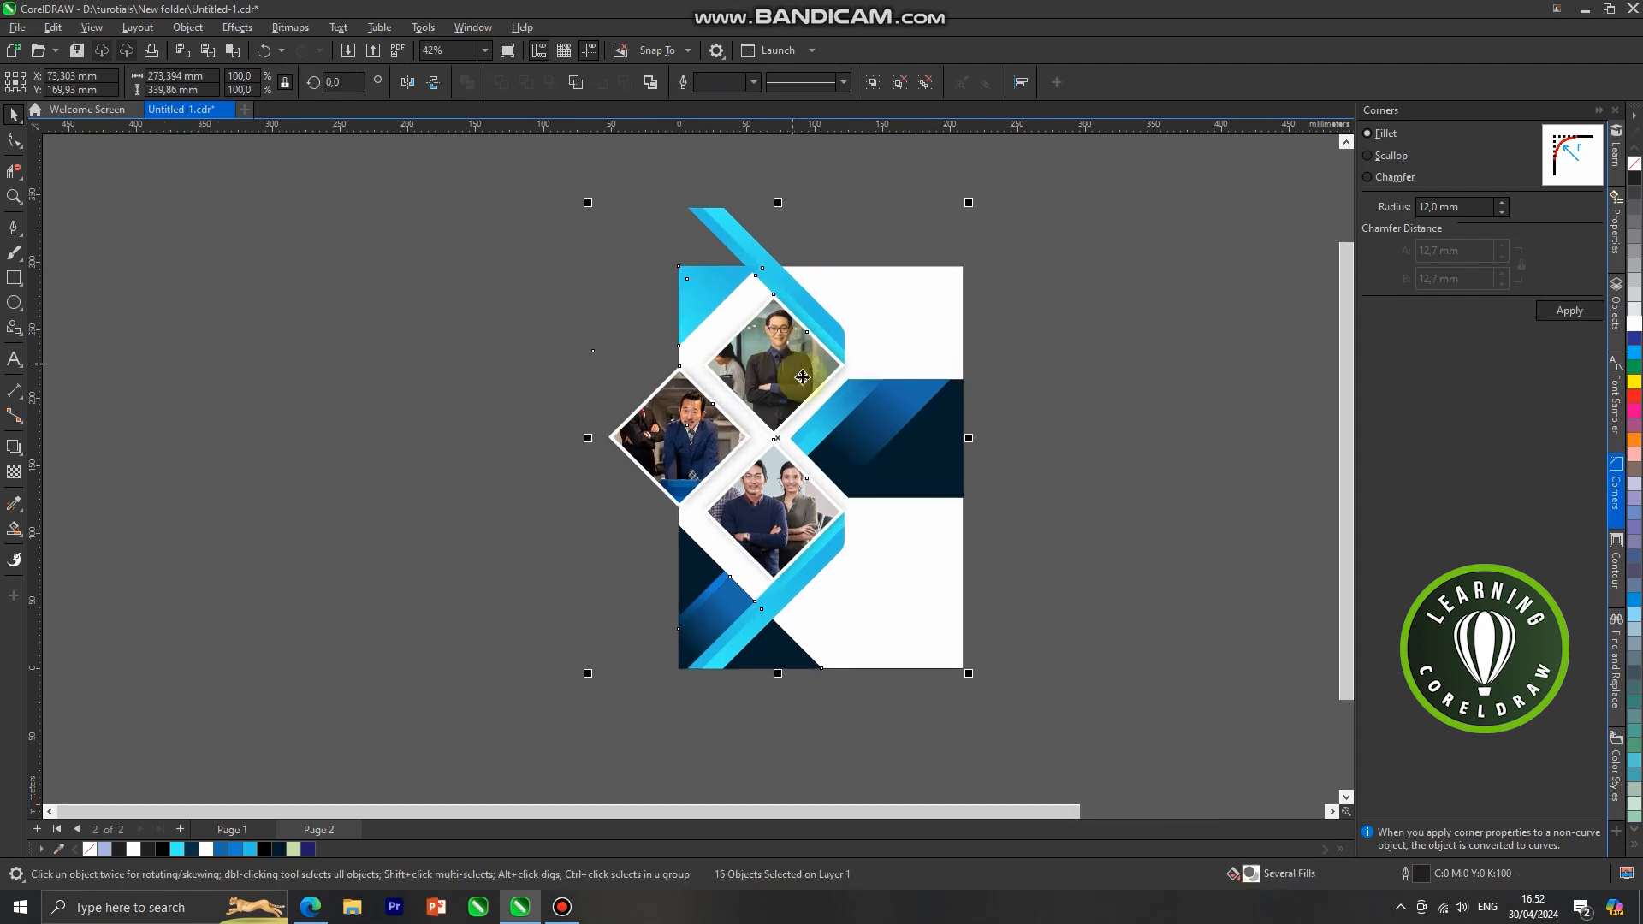
pyautogui.rightClick(888, 408)
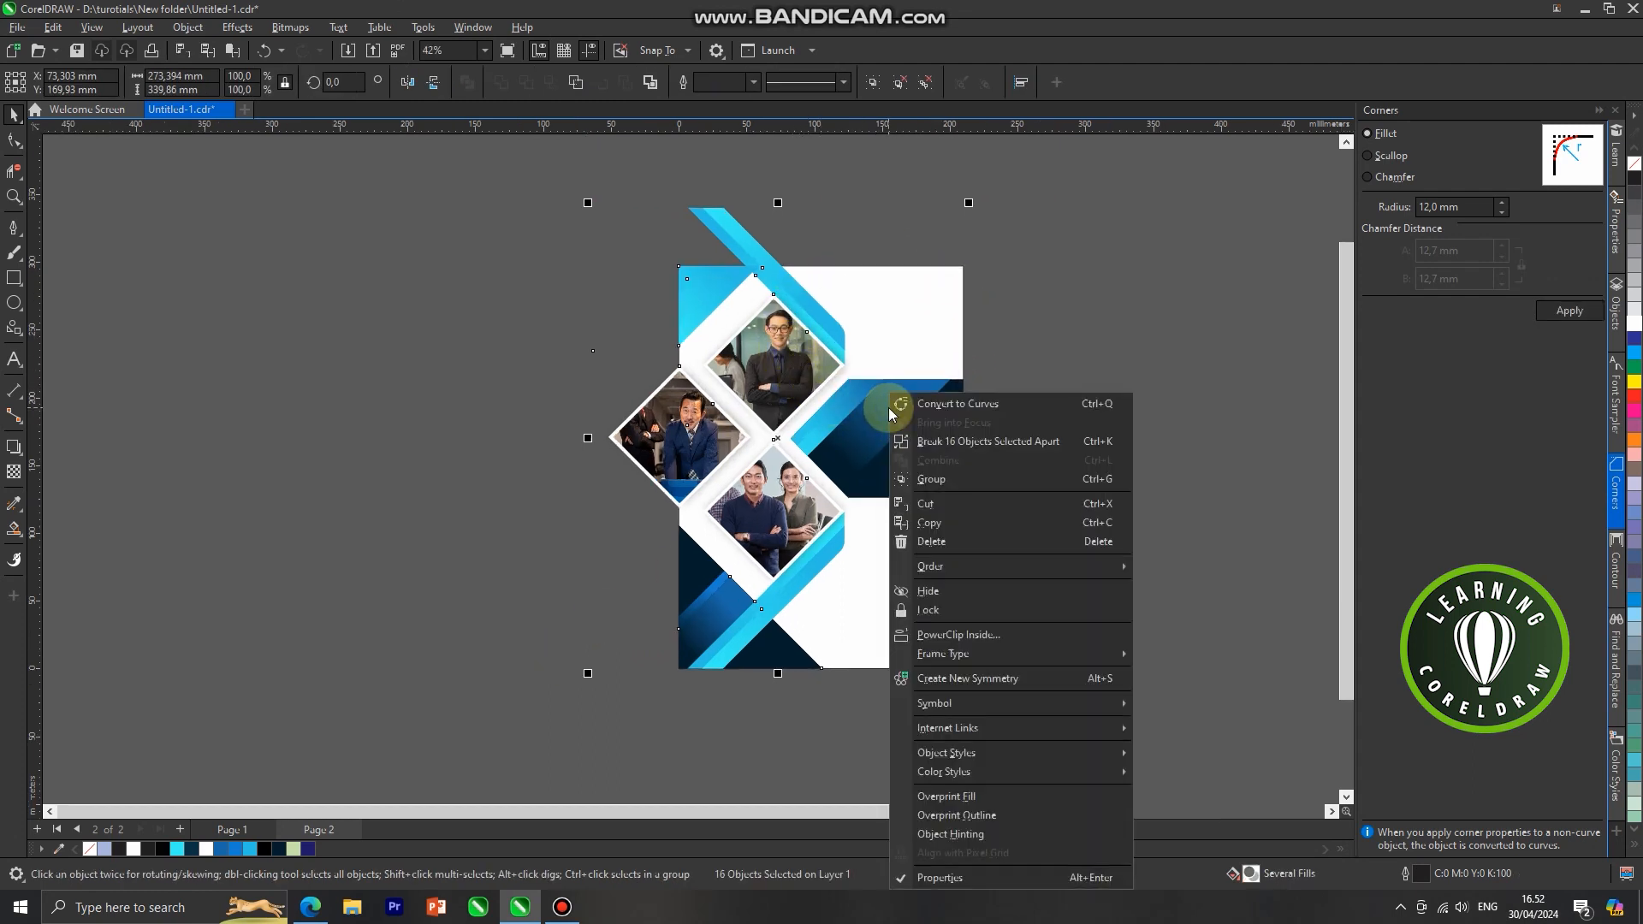
pyautogui.click(958, 634)
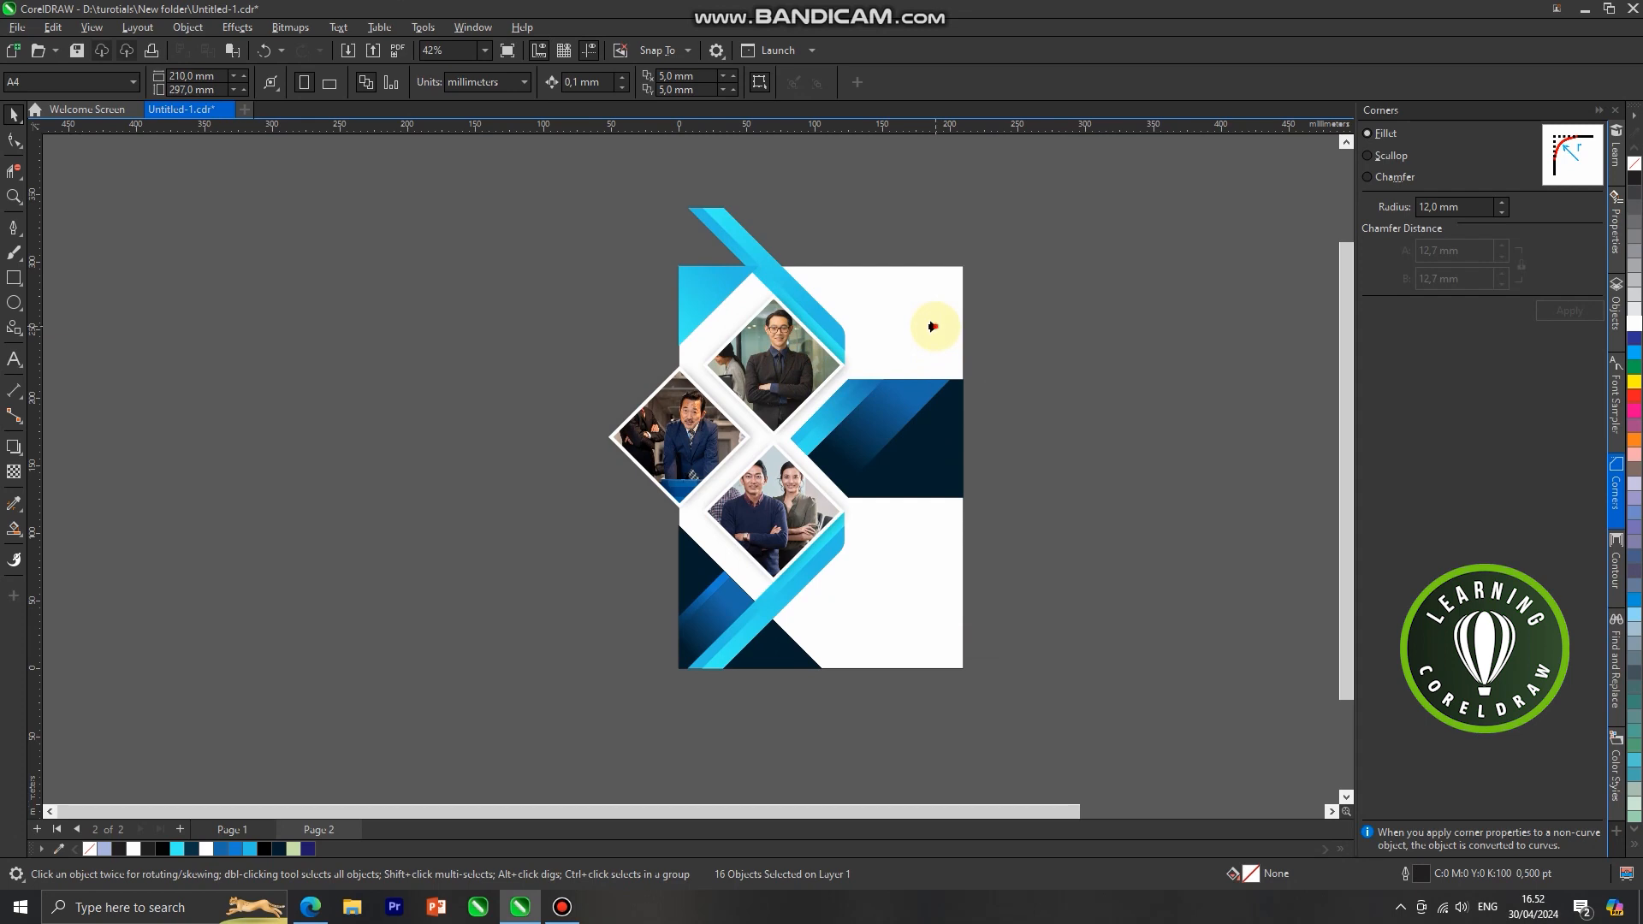
pyautogui.click(933, 326)
pyautogui.click(830, 505)
pyautogui.click(944, 588)
pyautogui.click(904, 505)
# - Select every object except the white page rectangle and PowerClip the selection inside that rectangle
pyautogui.hotkey('ctrl', 'a')
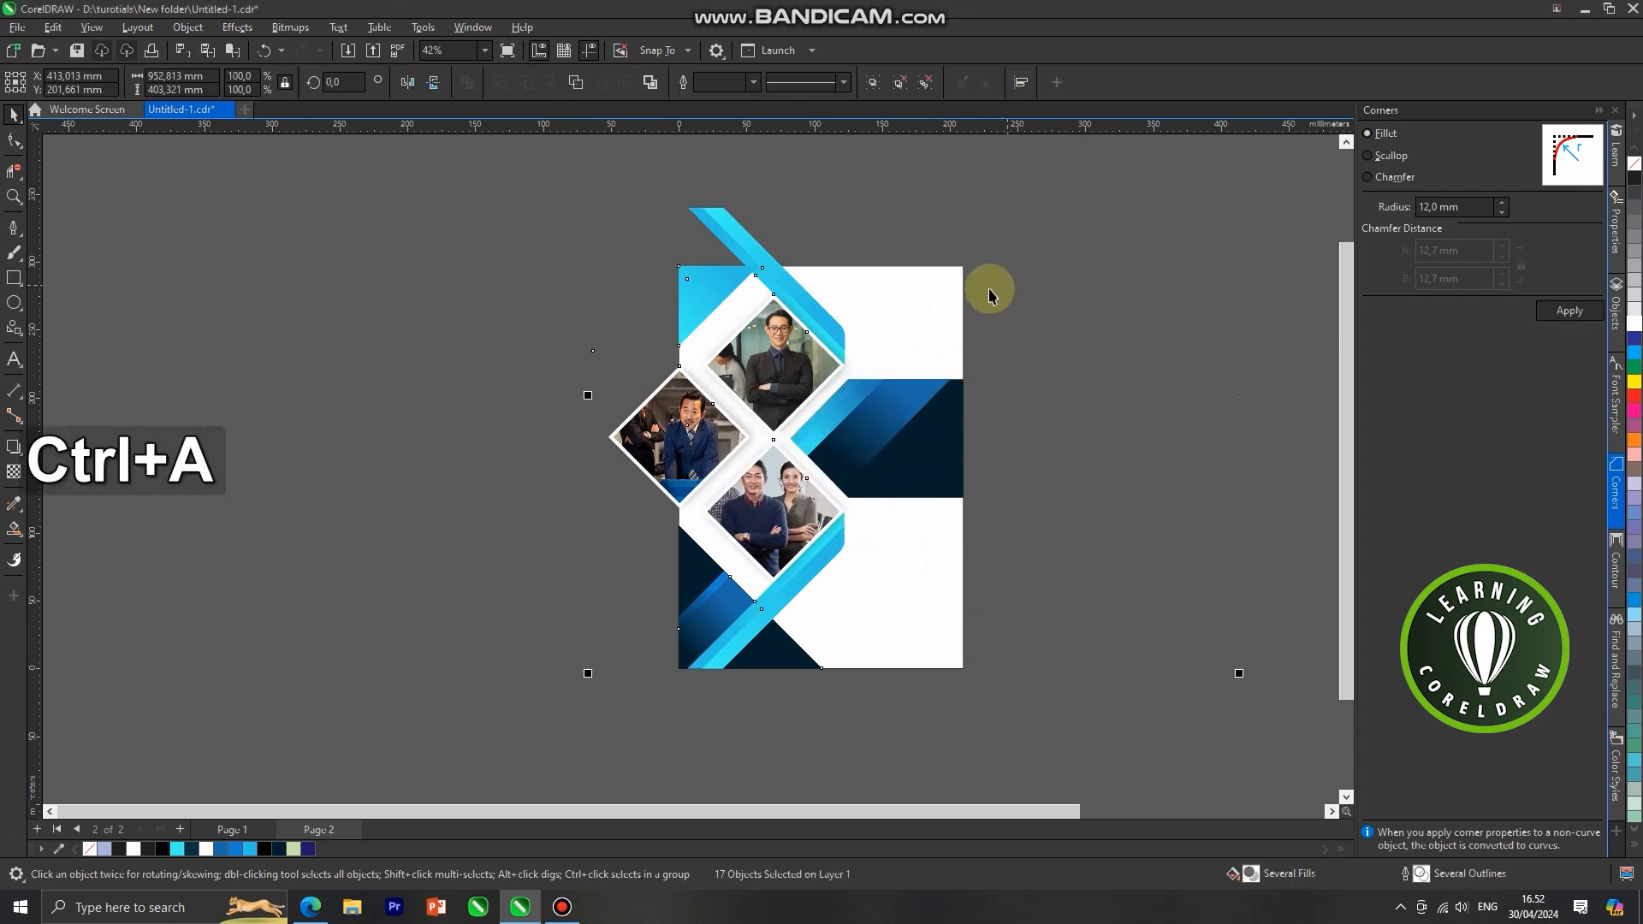
pyautogui.keyDown('shift'); pyautogui.click(918, 565); pyautogui.keyUp('shift')
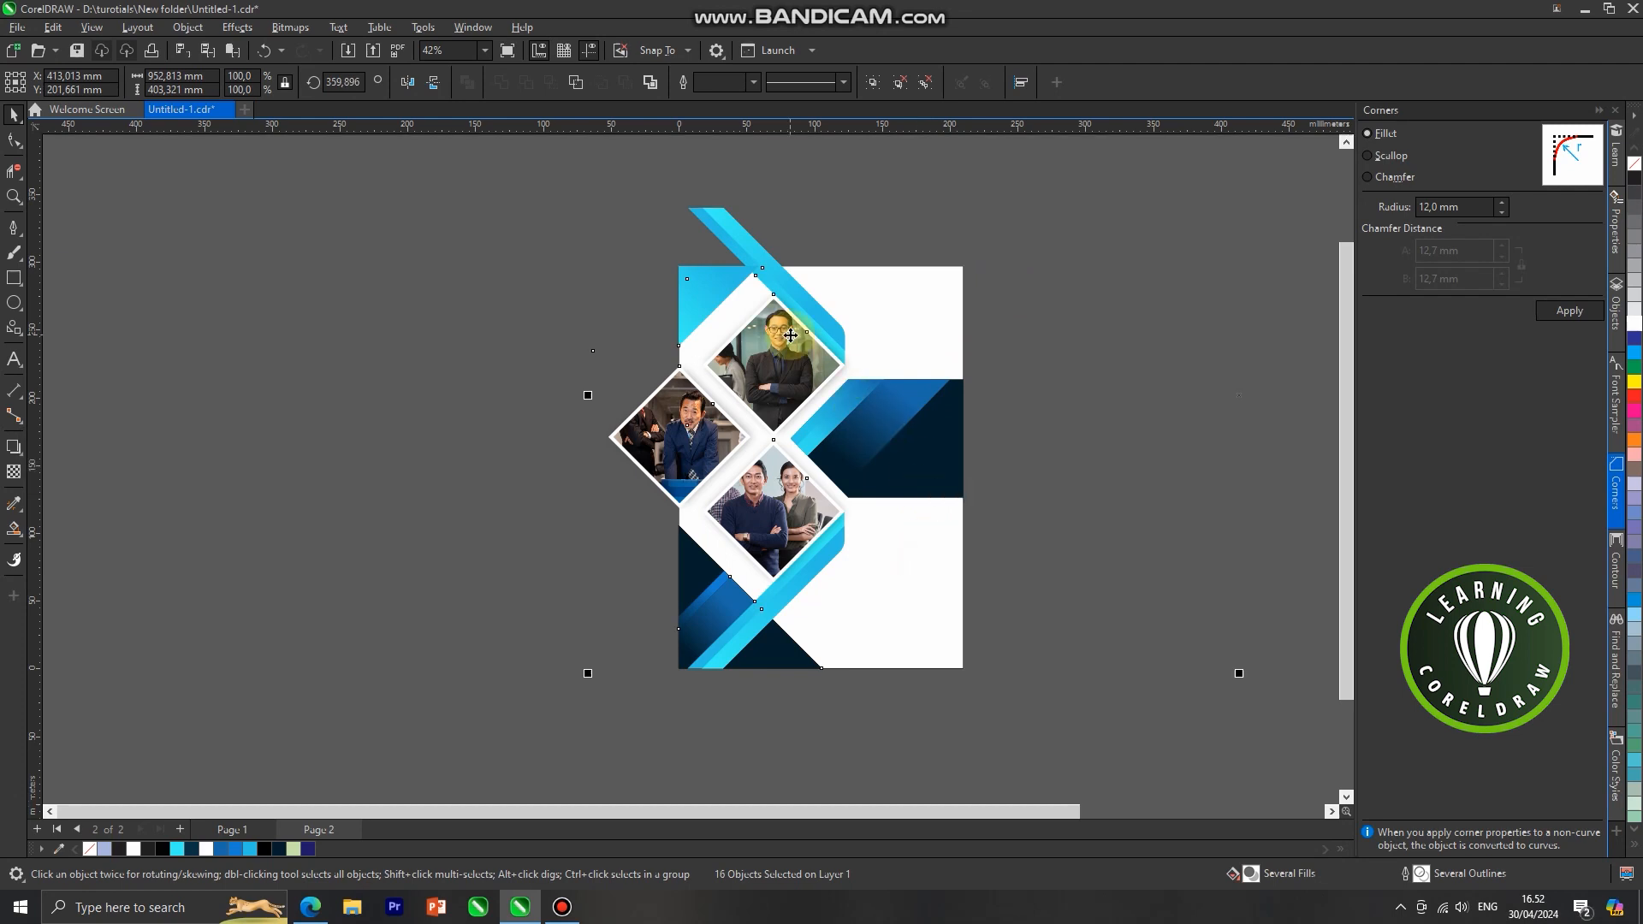
pyautogui.rightClick(791, 338)
pyautogui.click(880, 579)
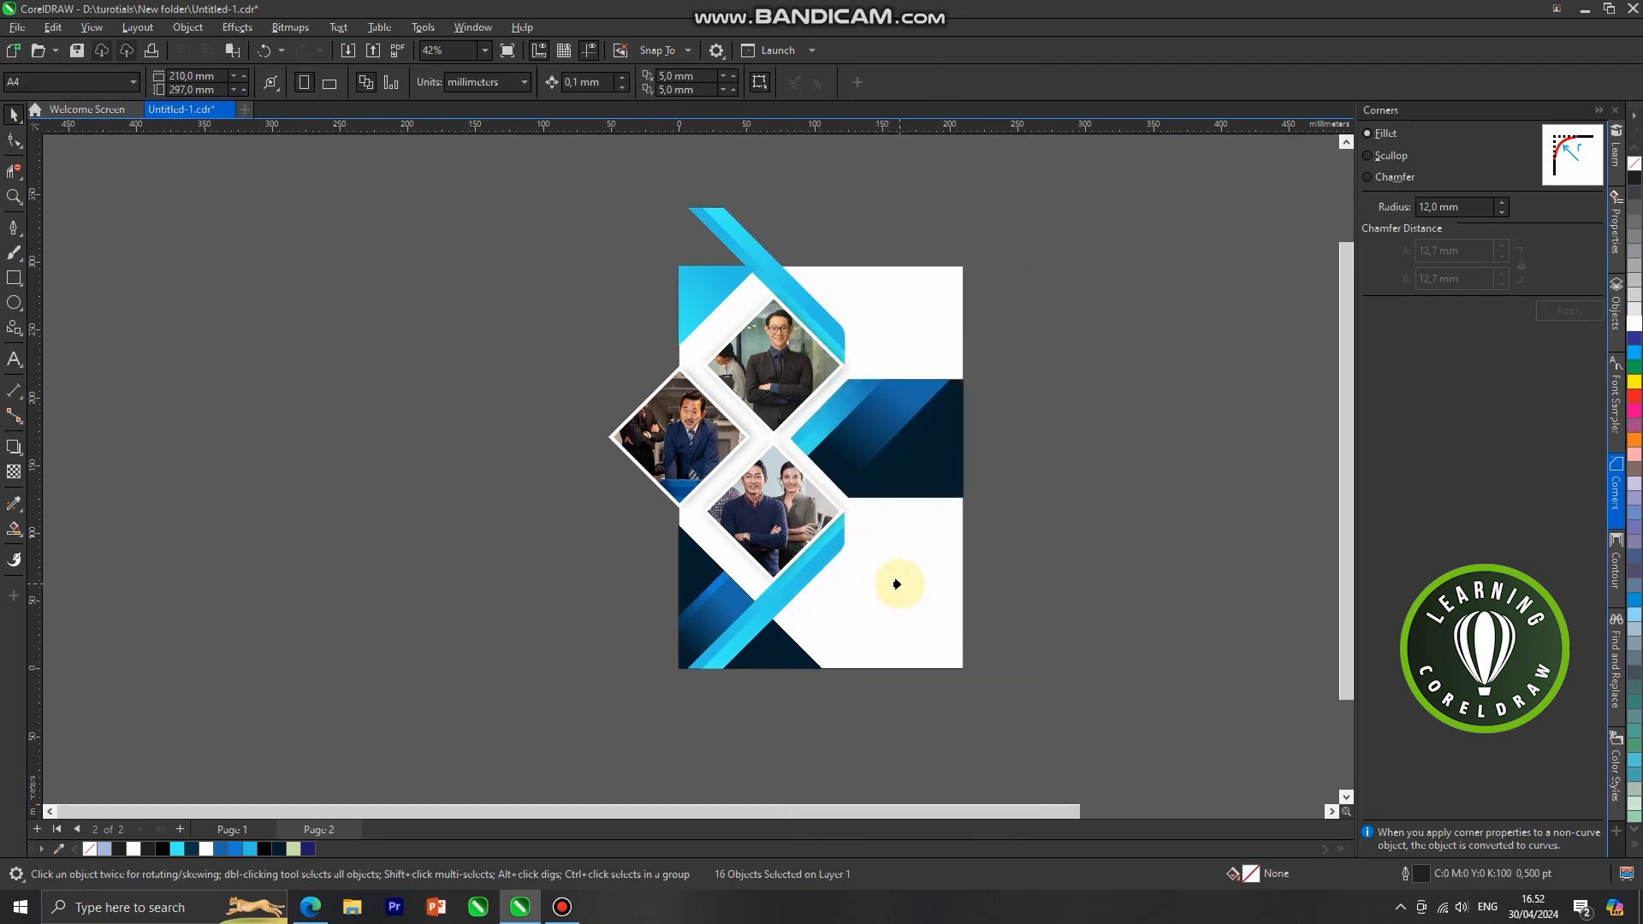
pyautogui.click(895, 578)
pyautogui.click(1064, 539)
pyautogui.scroll(-2, 1059, 477)
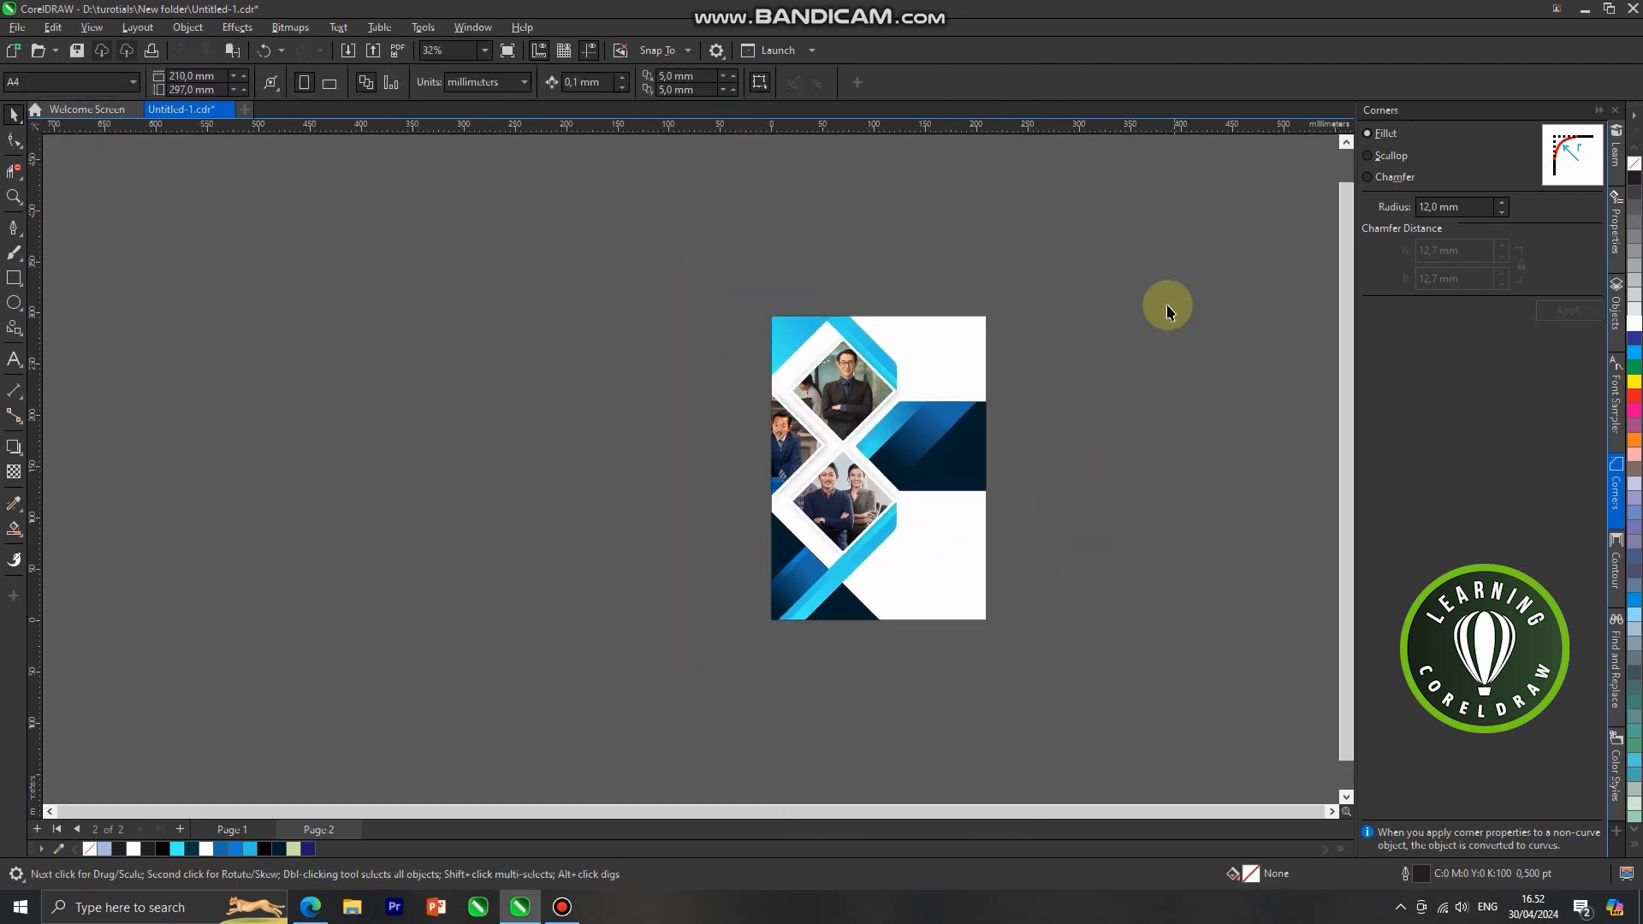
pyautogui.scroll(1, 997, 467)
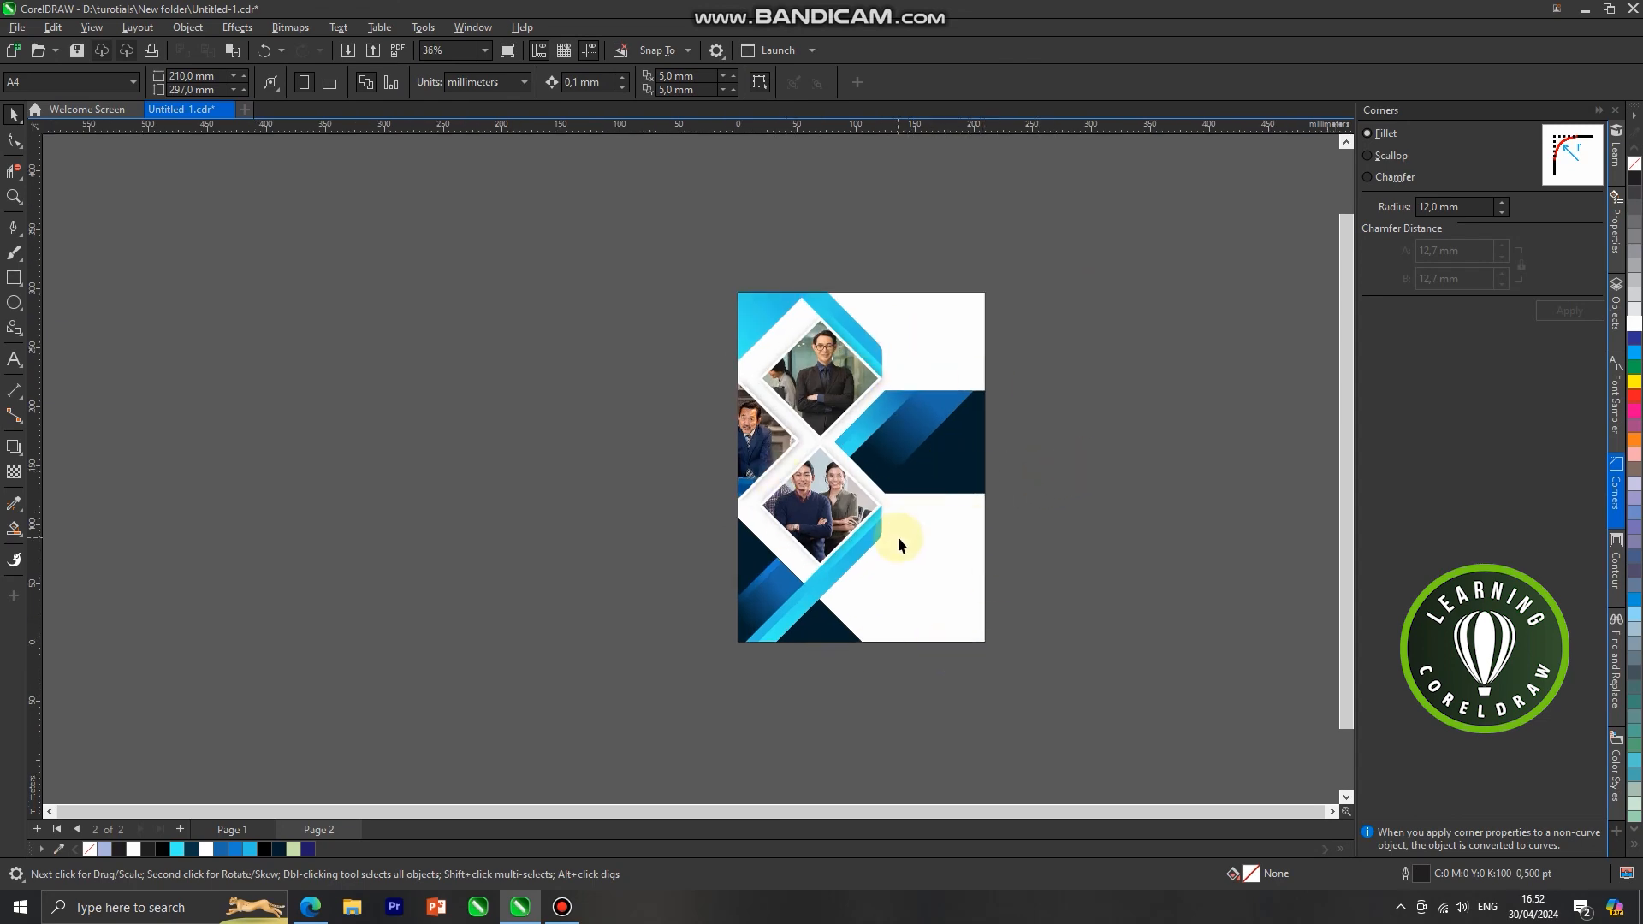
# - Paste the prepared flyer content and move the woman's photo up so its base meets the navy pentagon's lower edge
pyautogui.hotkey('ctrl', 'v')
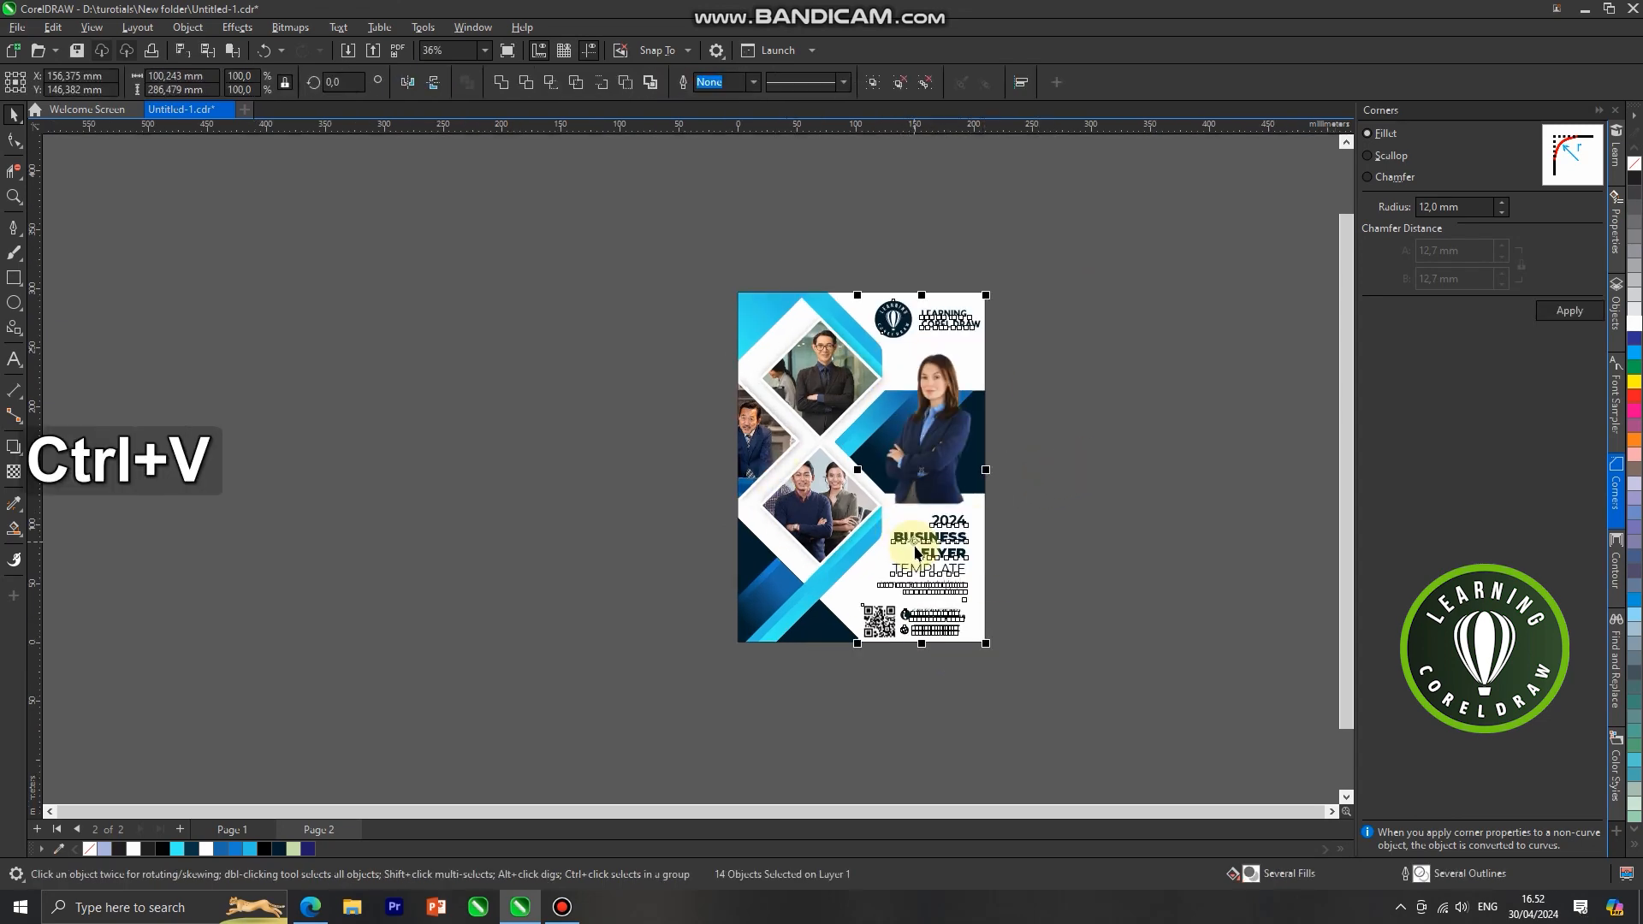
pyautogui.click(1049, 542)
pyautogui.scroll(4, 981, 478)
pyautogui.moveTo(940, 508); pyautogui.dragTo(939, 492)
pyautogui.scroll(-2, 950, 505)
# - Reposition the balloon logo and the LEARNING COREL DRAW text within the white area above the woman's photo
pyautogui.moveTo(979, 268); pyautogui.dragTo(974, 279)
pyautogui.click(1009, 219)
pyautogui.moveTo(1009, 219); pyautogui.dragTo(826, 302)
pyautogui.scroll(1, 880, 302)
pyautogui.moveTo(828, 231); pyautogui.dragTo(850, 239)
pyautogui.moveTo(881, 268); pyautogui.dragTo(871, 263)
pyautogui.scroll(-2, 958, 307)
pyautogui.click(1065, 437)
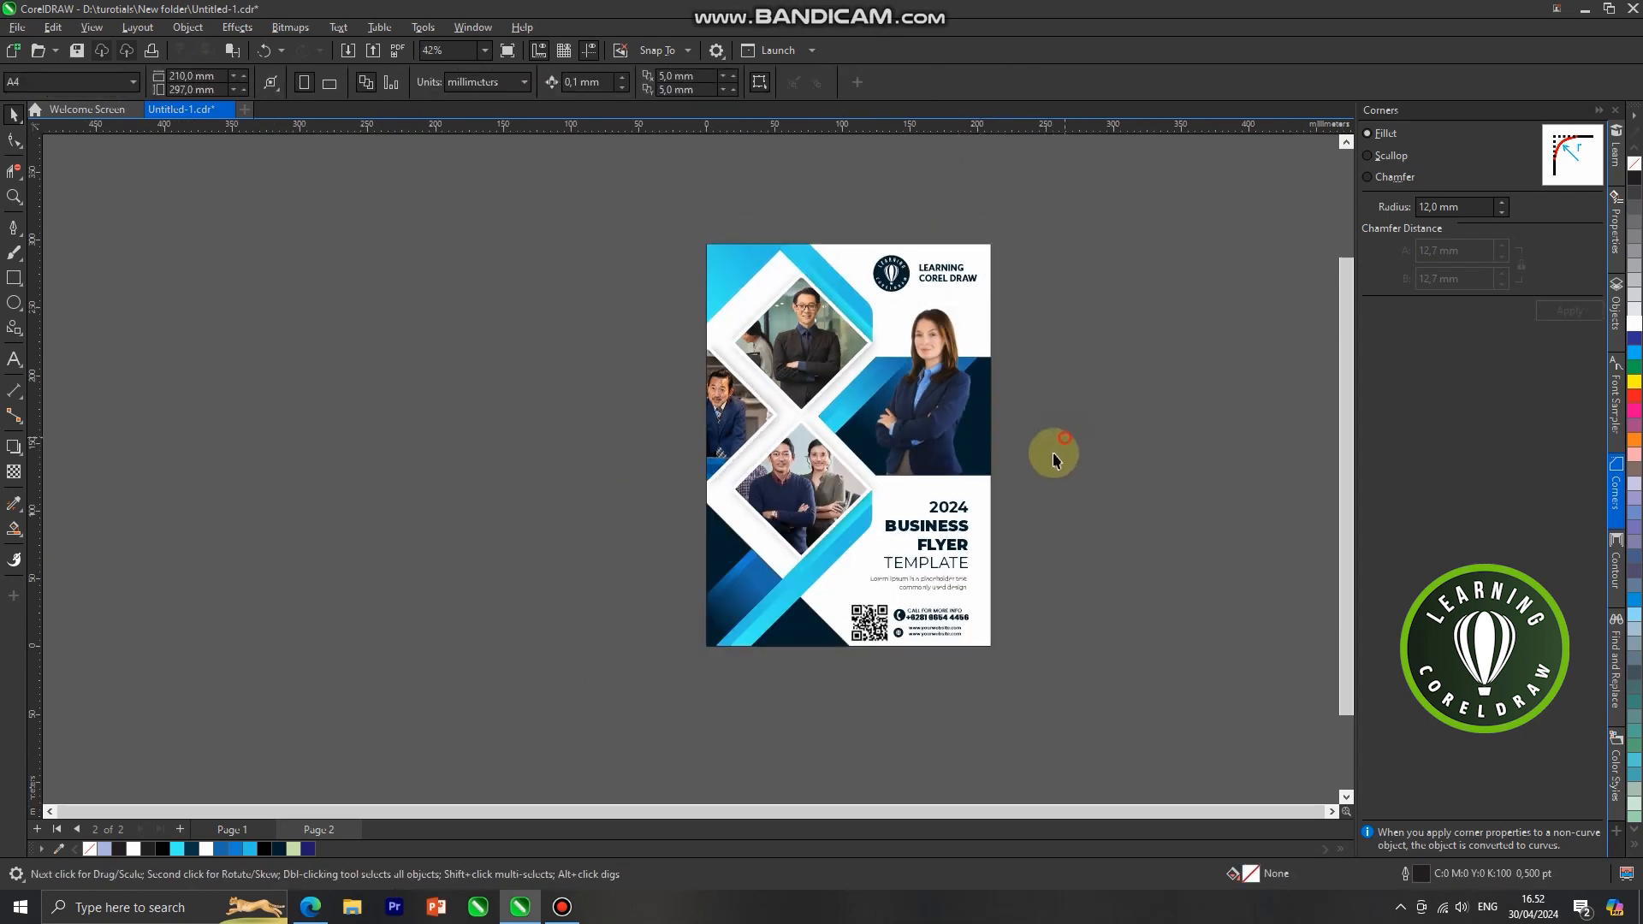
# - Remove the outline from the page rectangle that holds the PowerClipped artwork
pyautogui.scroll(1, 1052, 459)
pyautogui.scroll(1, 1044, 613)
pyautogui.scroll(-2, 797, 584)
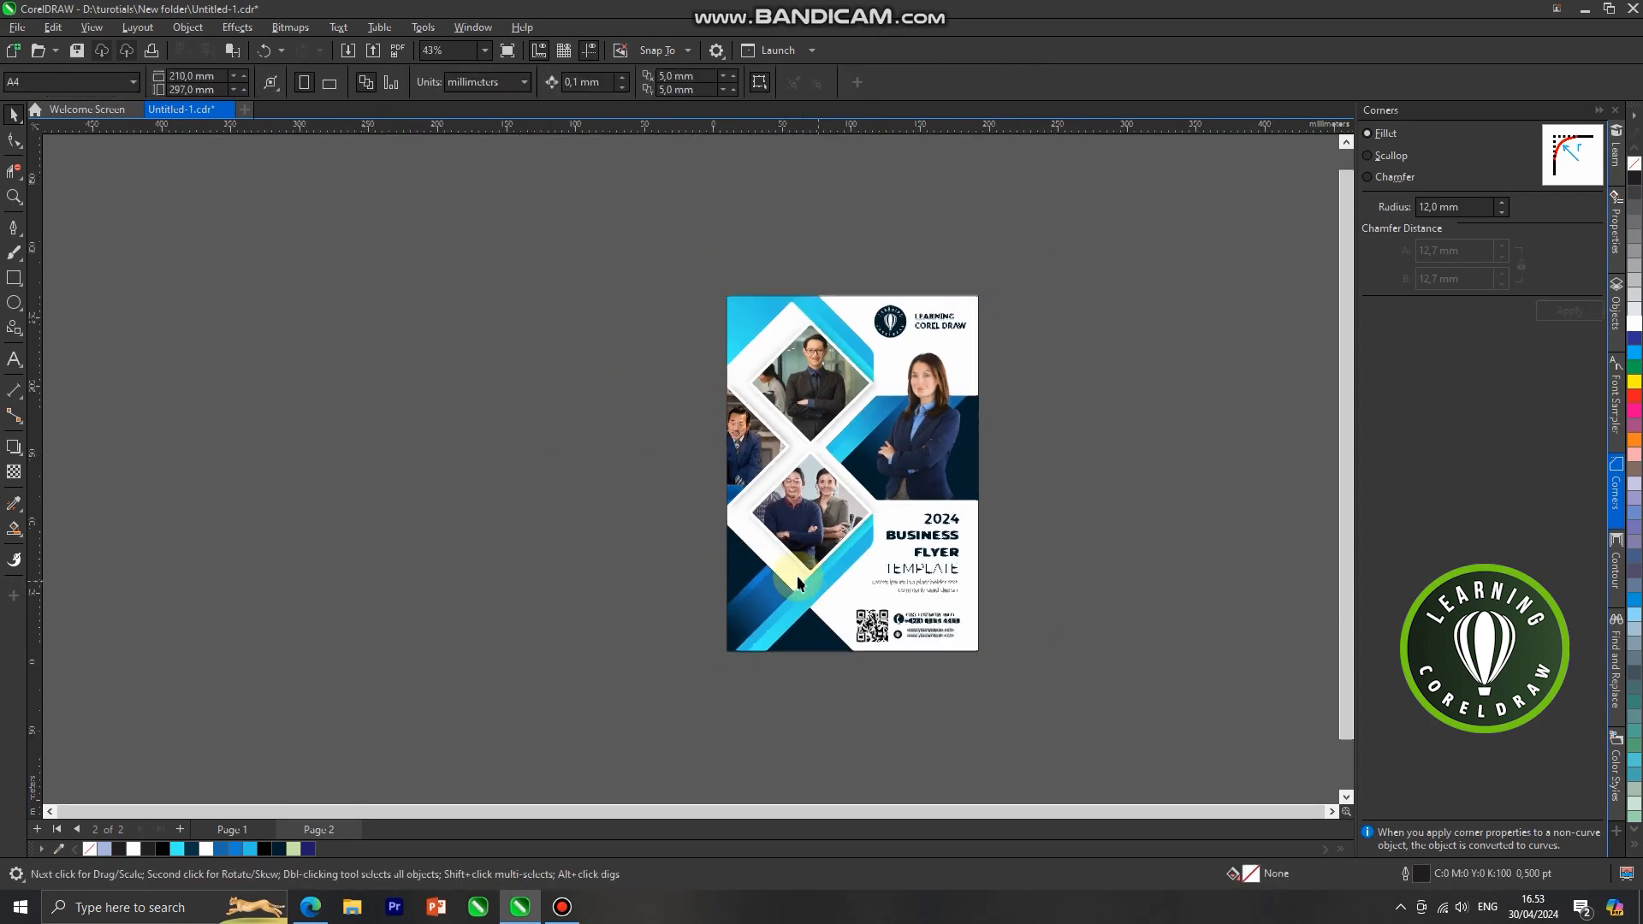
pyautogui.click(744, 475)
pyautogui.rightClick(91, 848)
pyautogui.click(633, 633)
# - Open the PowerClip contents, remove the outline from the navy corner triangle at the page's lower-left corner and finish editing
pyautogui.scroll(1, 757, 586)
pyautogui.doubleClick(745, 571)
pyautogui.scroll(1, 745, 561)
pyautogui.click(729, 529)
pyautogui.click(865, 675)
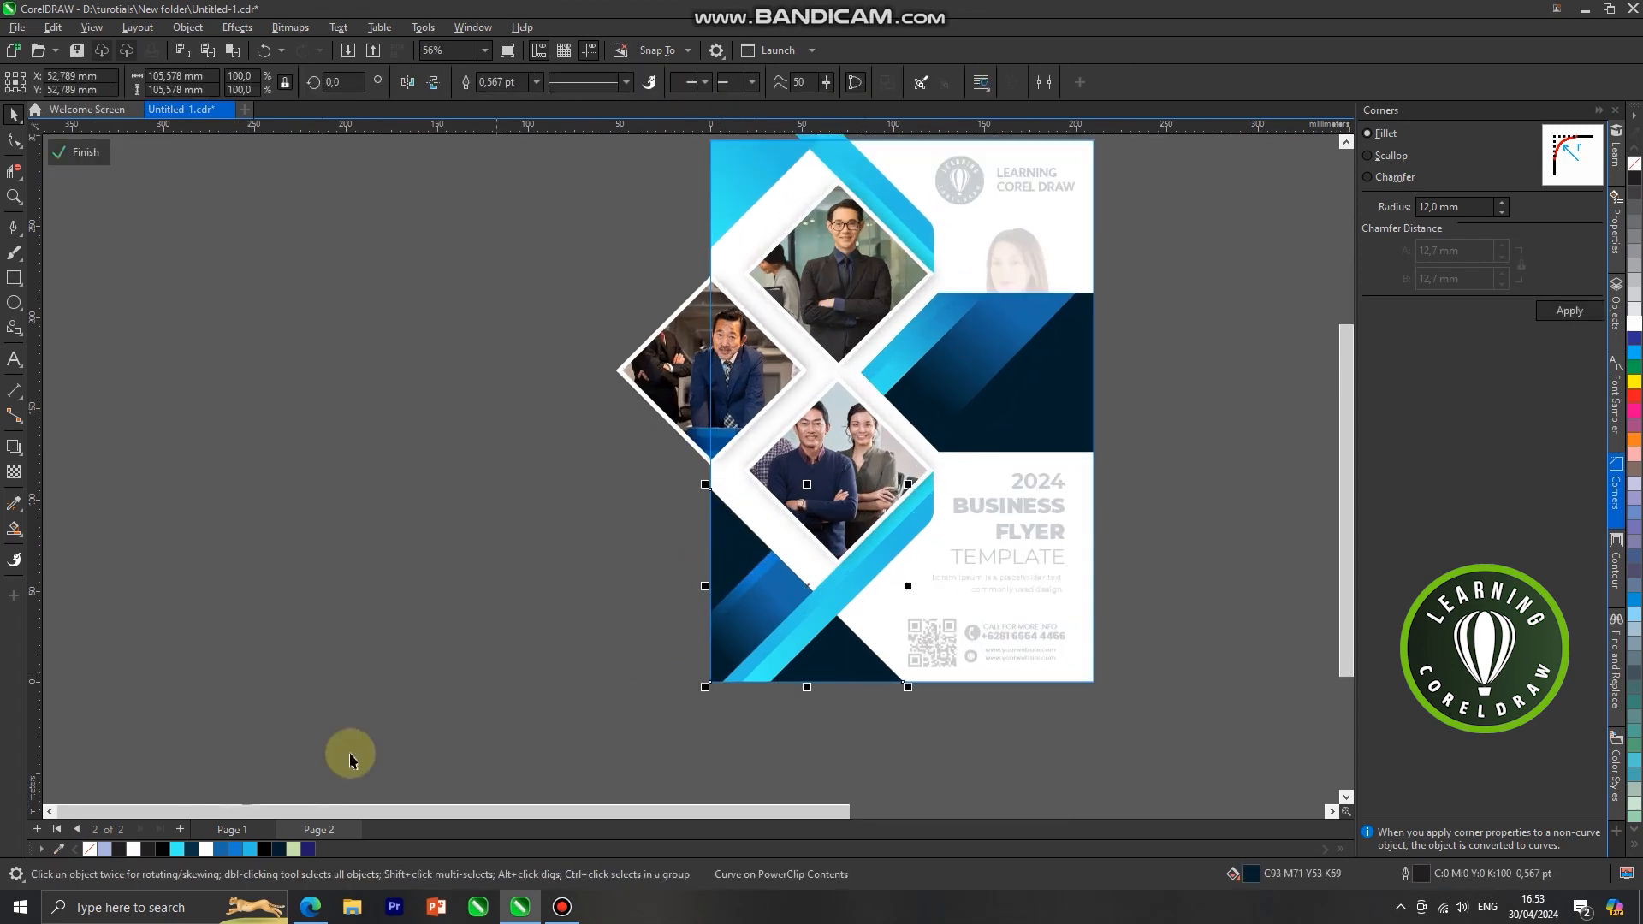
pyautogui.scroll(-2, 684, 462)
pyautogui.rightClick(685, 458)
pyautogui.click(719, 469)
# - Fit the finished flyer in the view and preview it in full screen
pyautogui.press('F4')
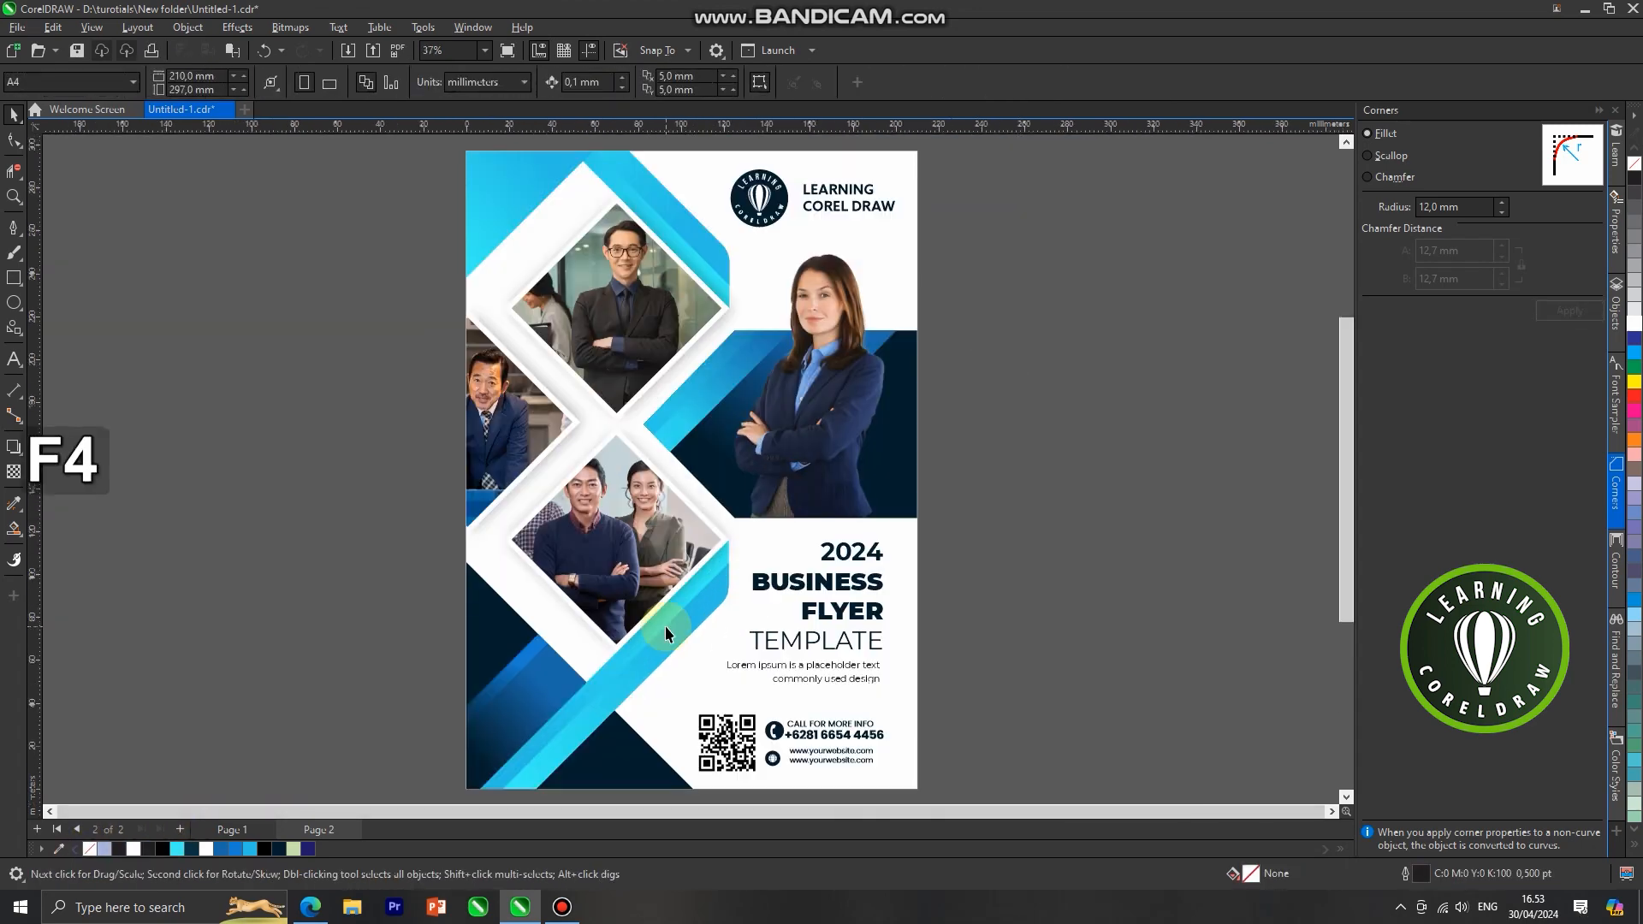
pyautogui.press('F9')
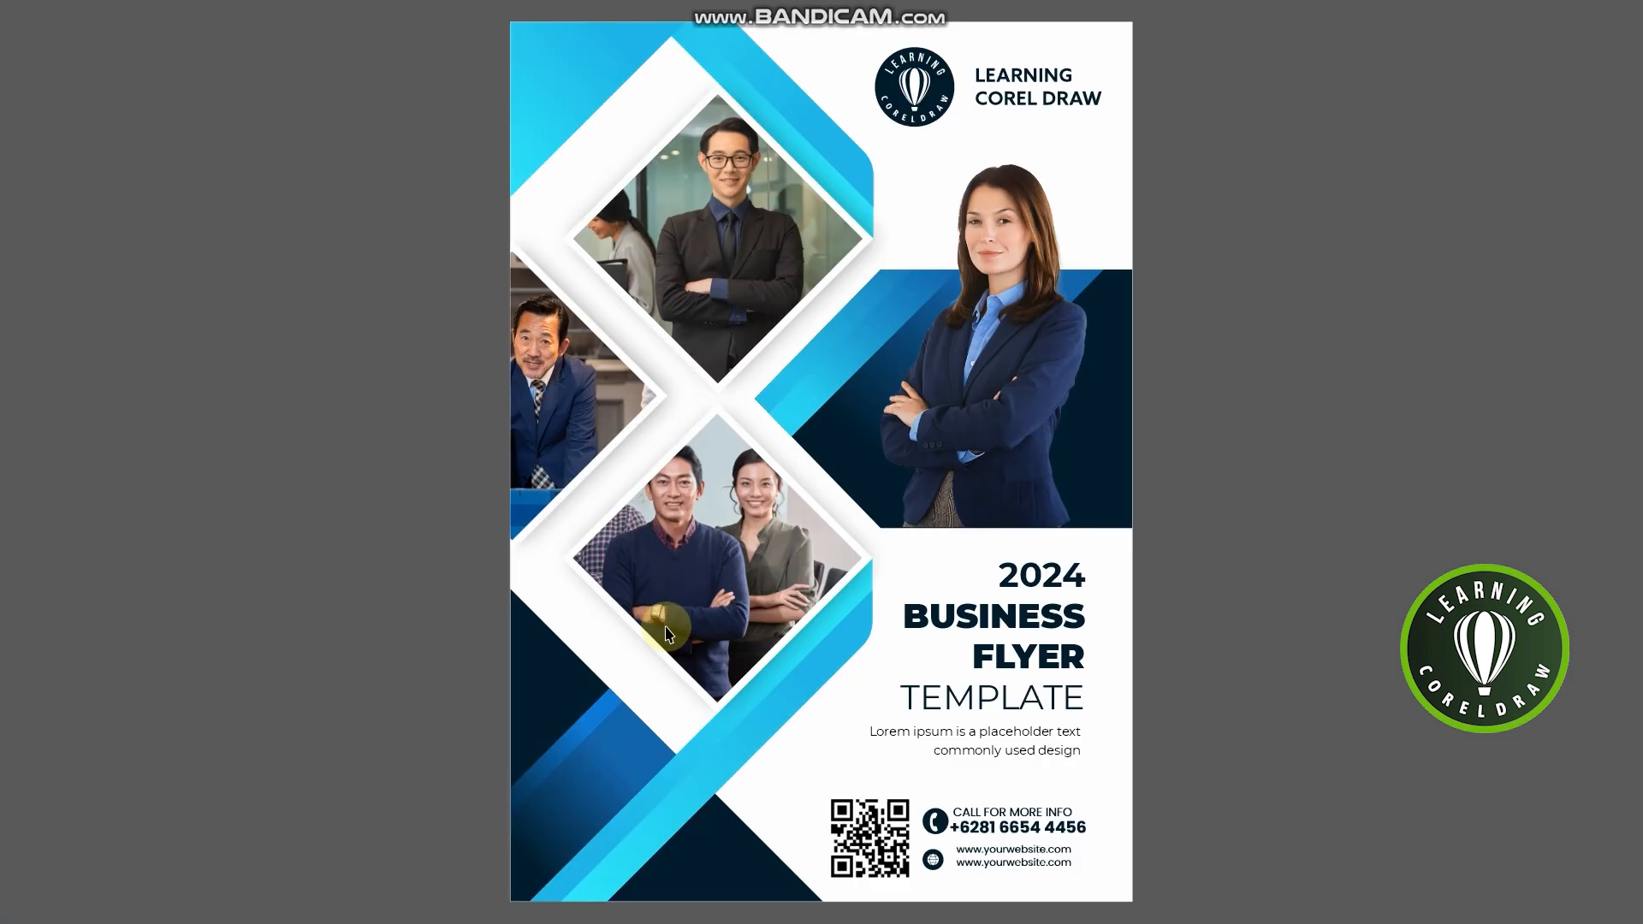